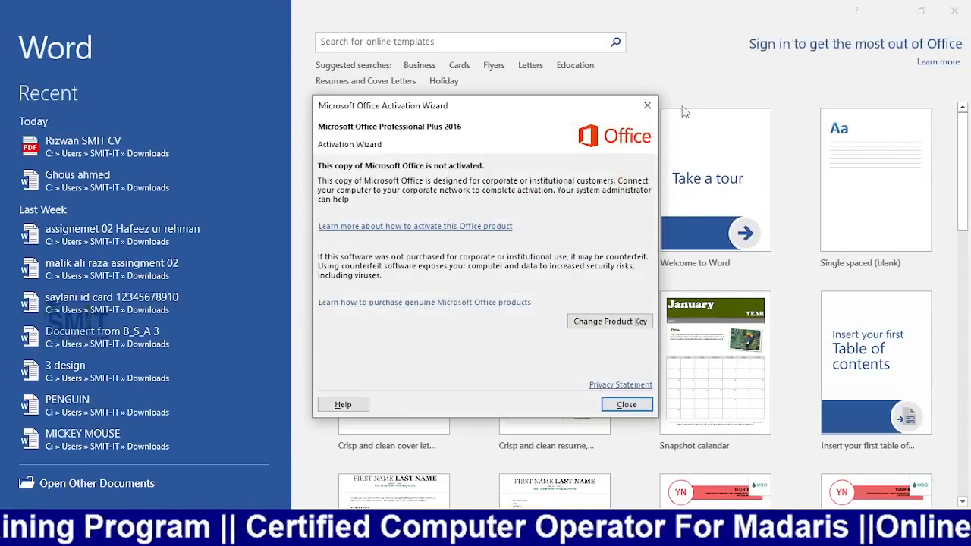
Dismiss the activation notice, create a blank document and fill it with sample text using =rand(100)
click(646, 106)
click(372, 162)
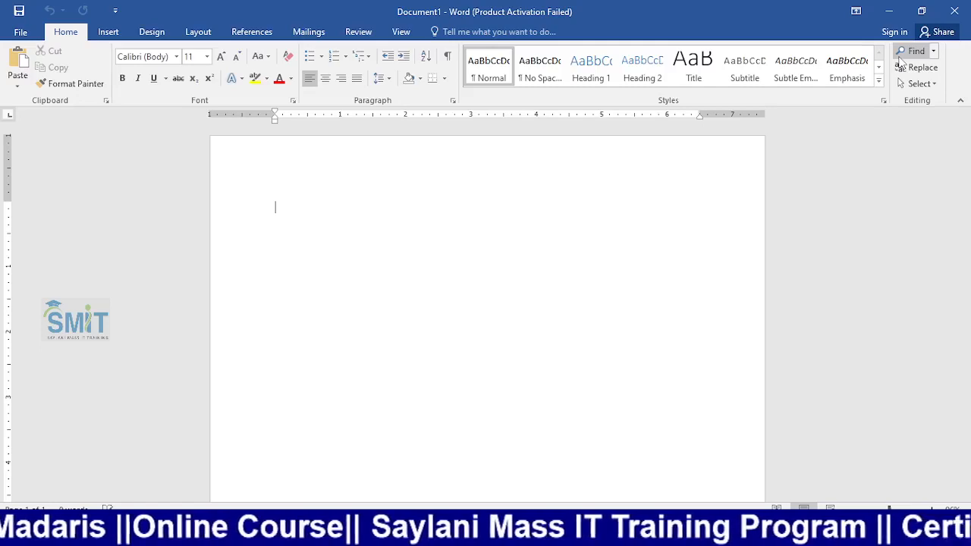
text(=)
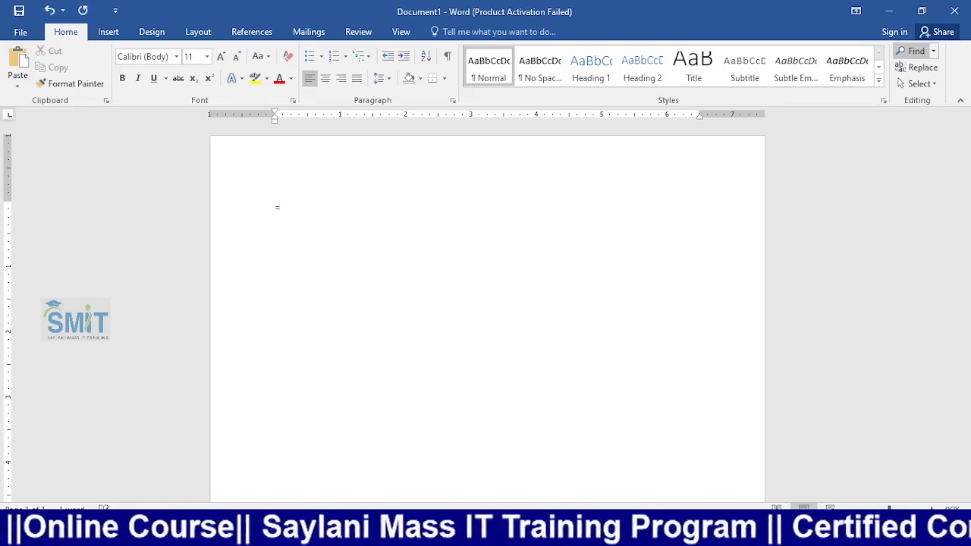
text(w)
key(BackSpace)
text(rand()100)
key(Return)
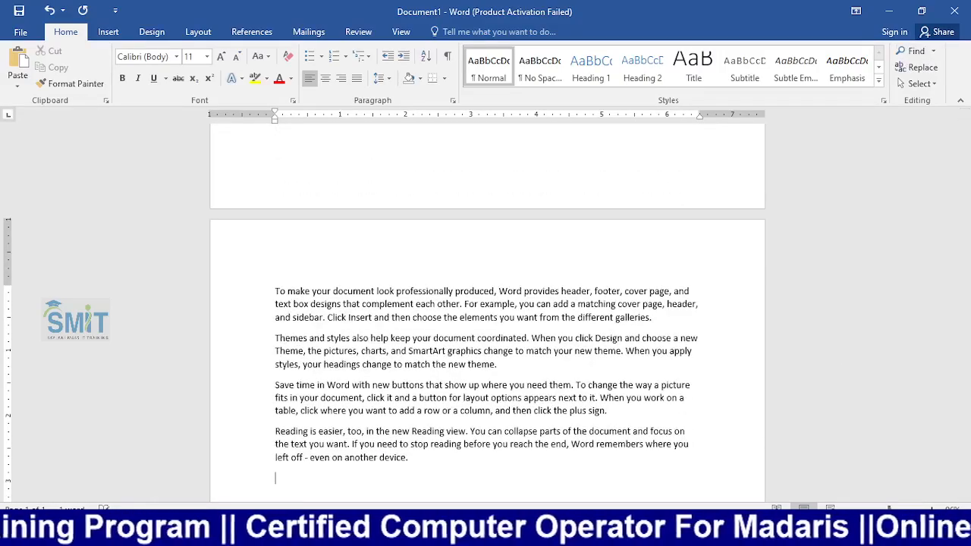
Search the whole document for the word "help"
ctrl+scroll(956, 440, up, 5)
scroll(956, 440, down, 15)
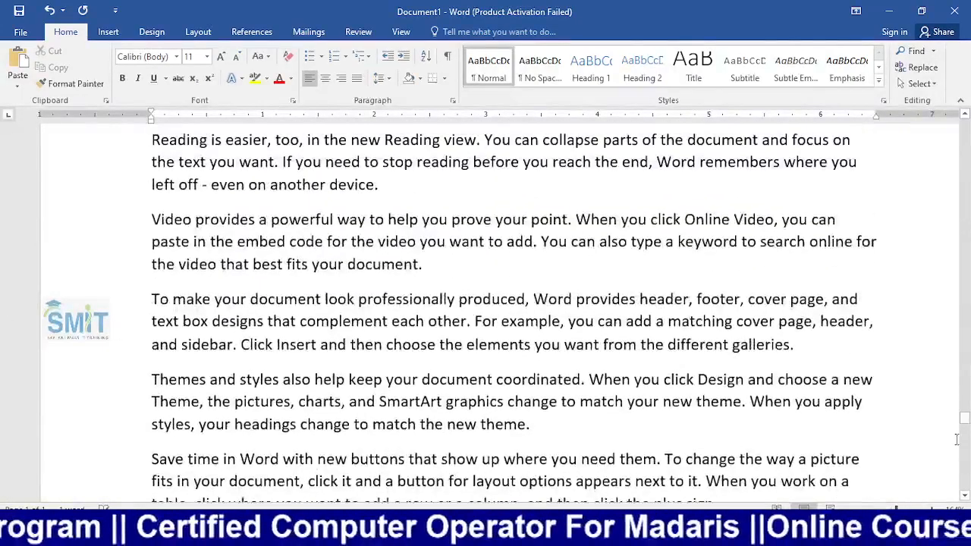
drag(965, 418, 931, 101)
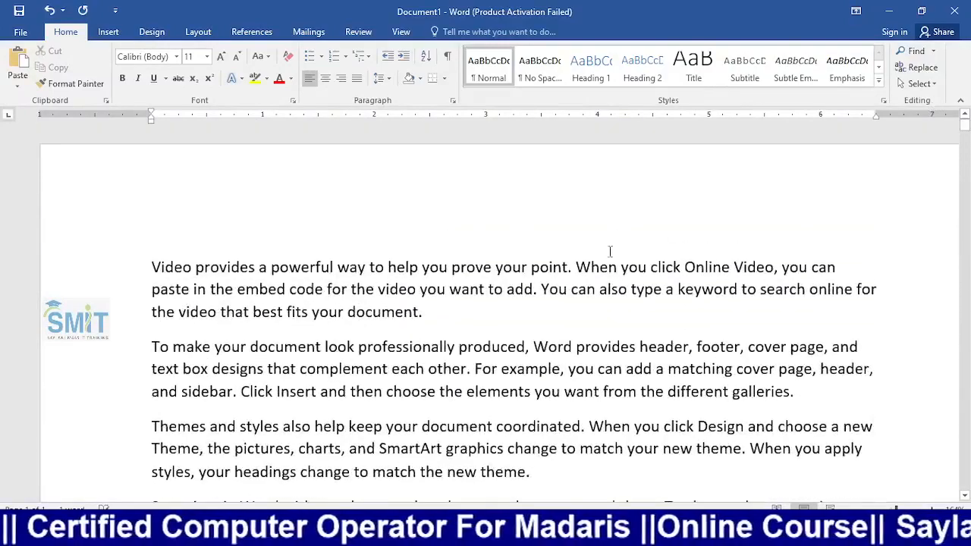
click(601, 264)
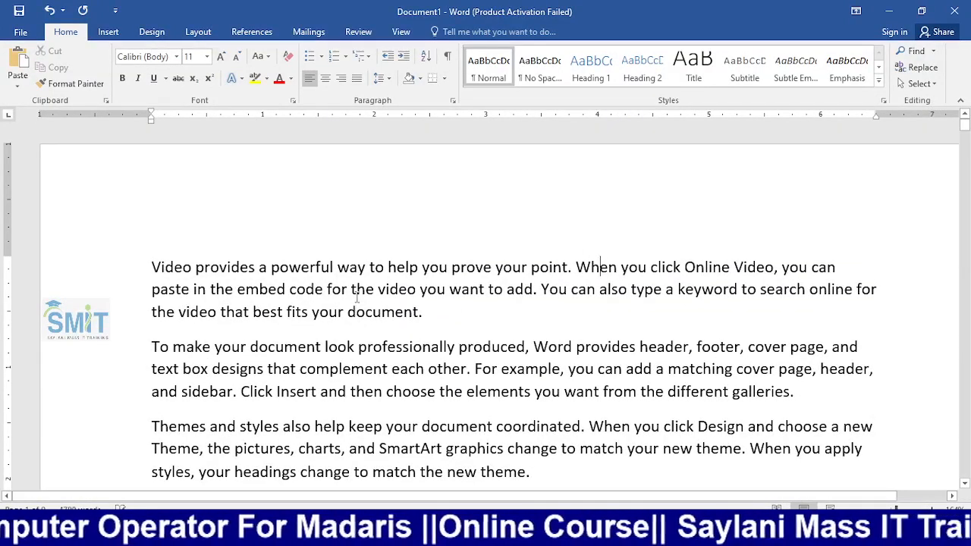
double_click(400, 267)
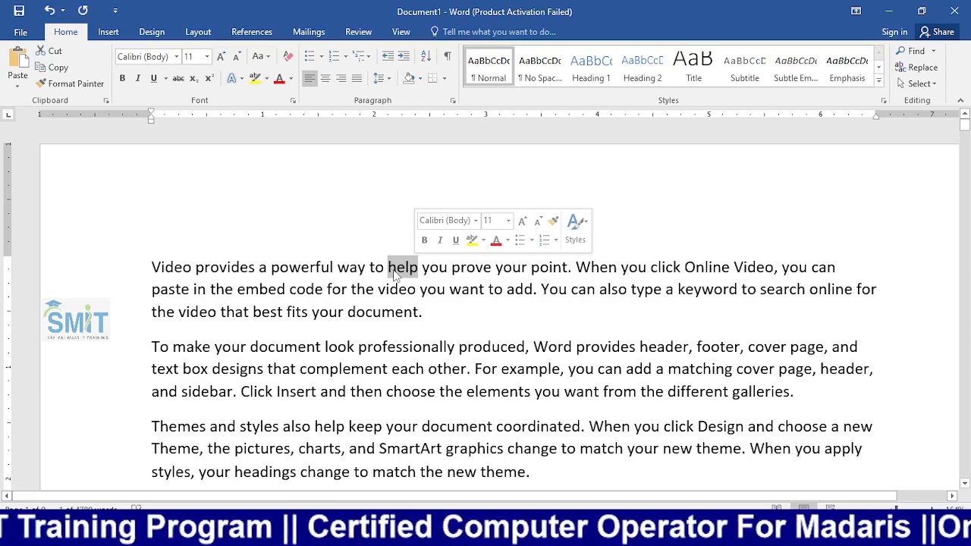
click(503, 303)
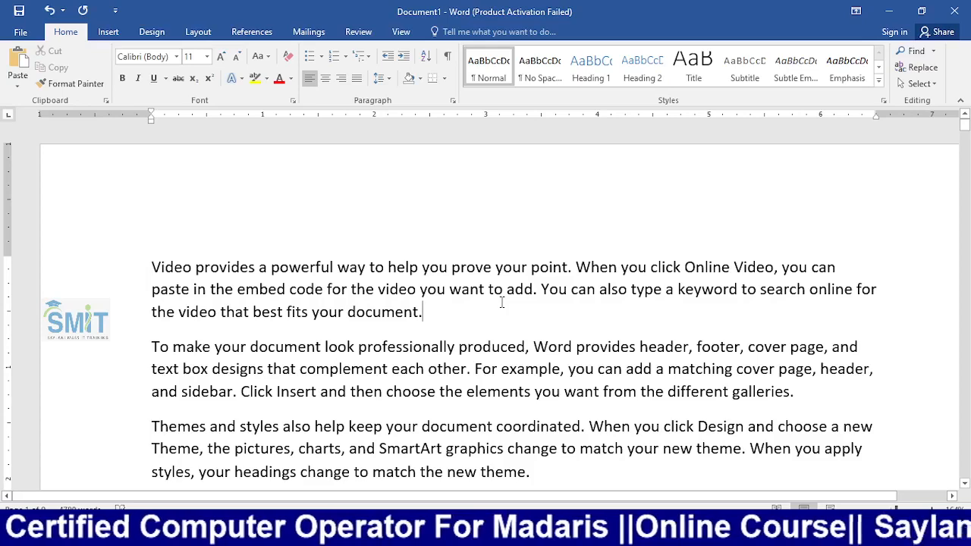
key(ctrl+f)
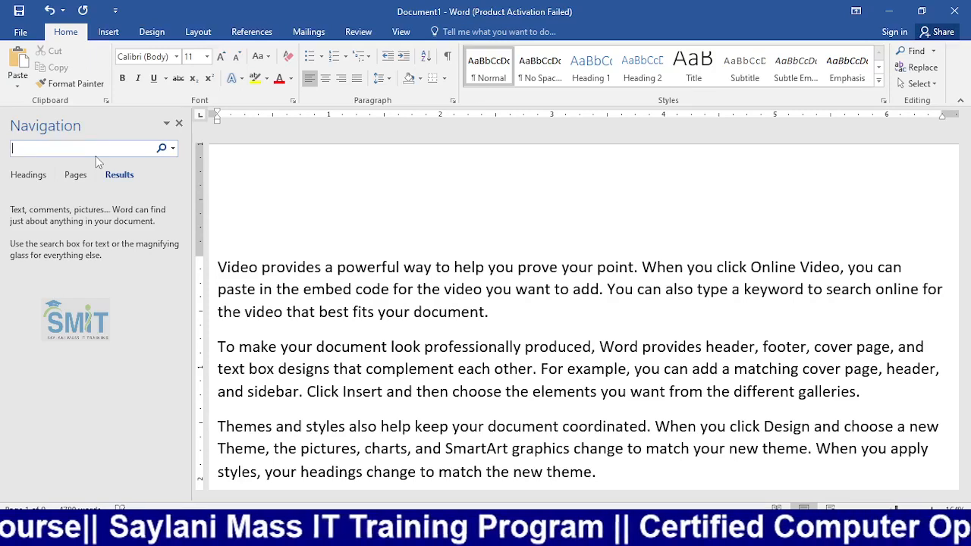
text(help)
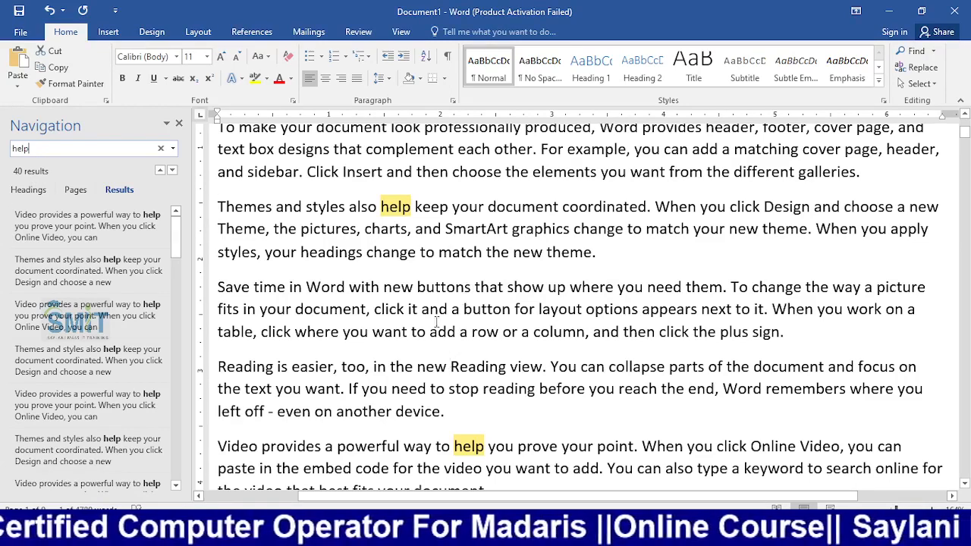
Examine the highlighted occurrences of "help" across the first pages of the document
scroll(419, 267, up, 5)
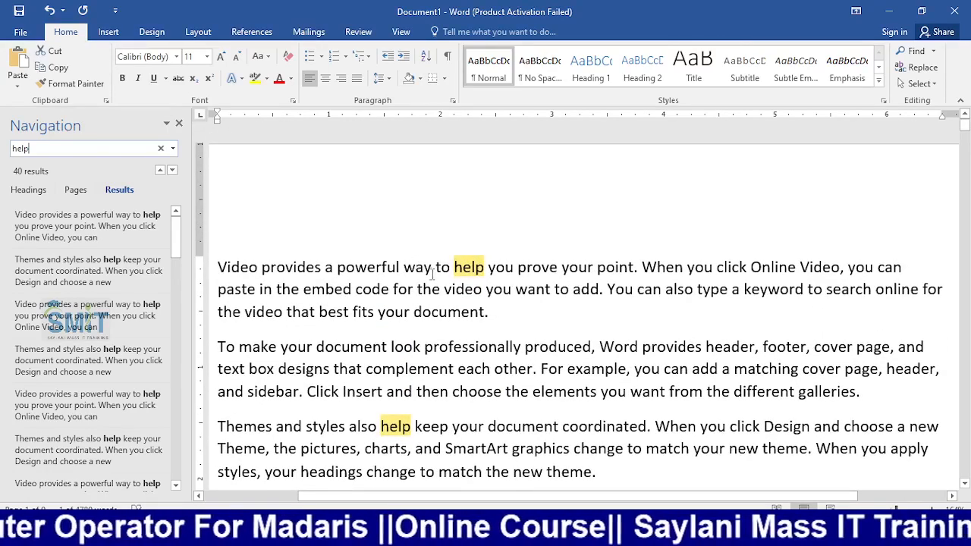
scroll(425, 271, down, 15)
scroll(430, 277, down, 15)
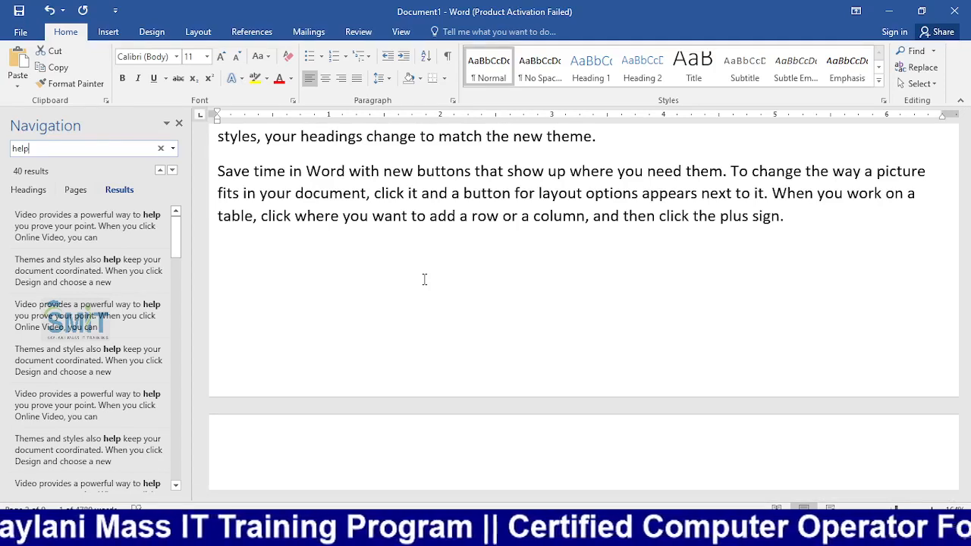
scroll(402, 266, up, 10)
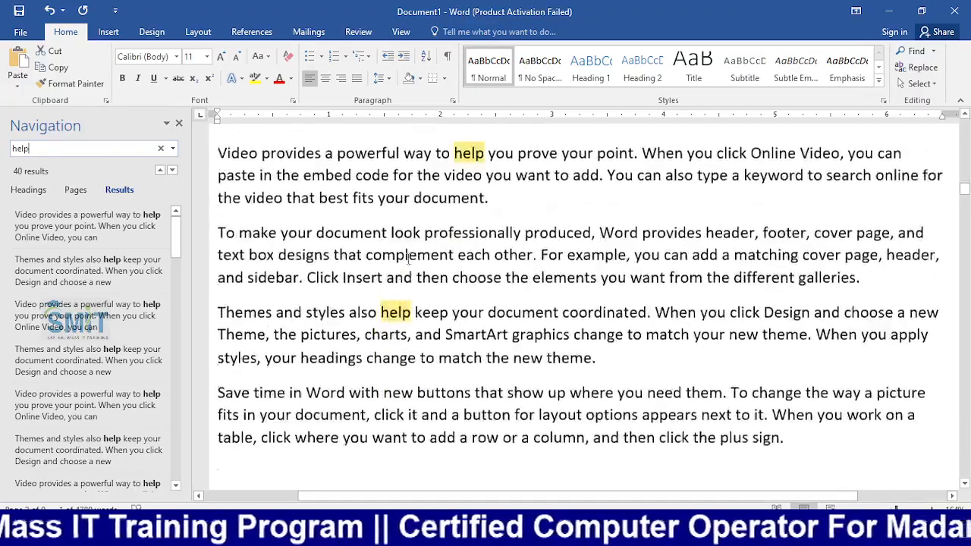
scroll(412, 255, up, 10)
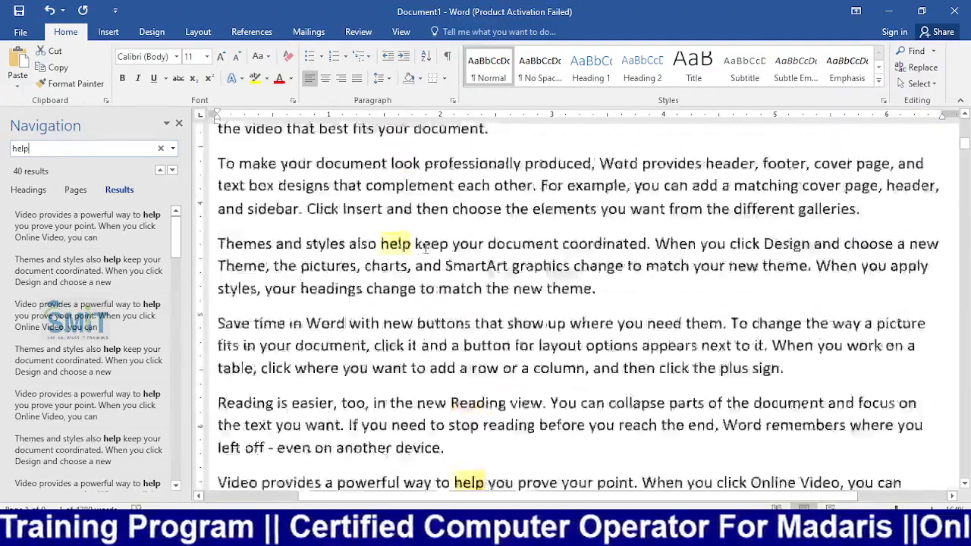
scroll(429, 248, up, 3)
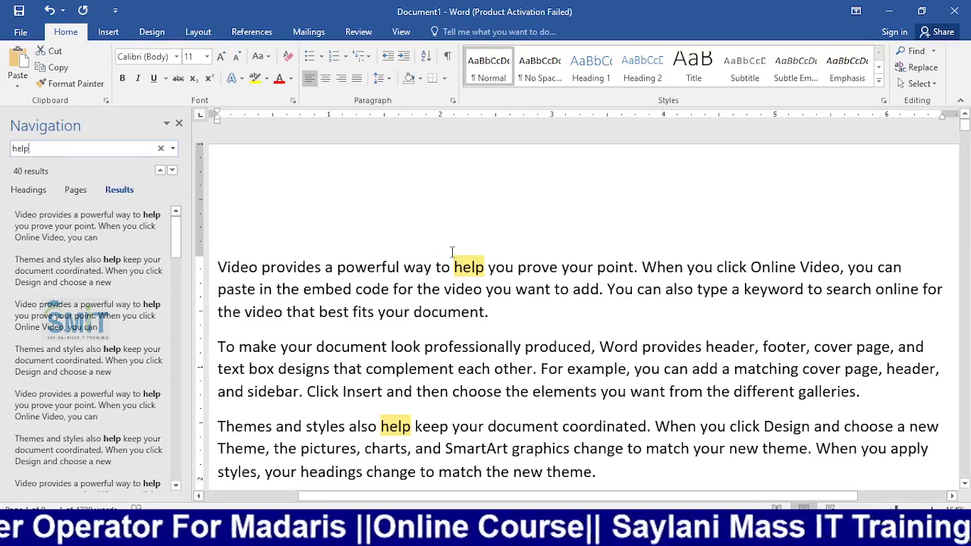
drag(472, 268, 448, 269)
click(472, 268)
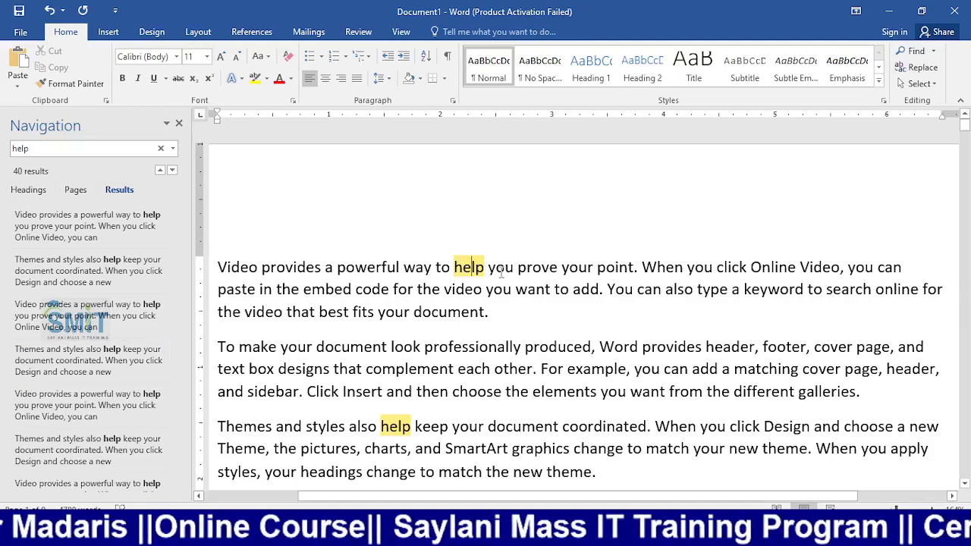
Browse the list of "help" matches and jump to an occurrence on page 3
scroll(150, 333, down, 2)
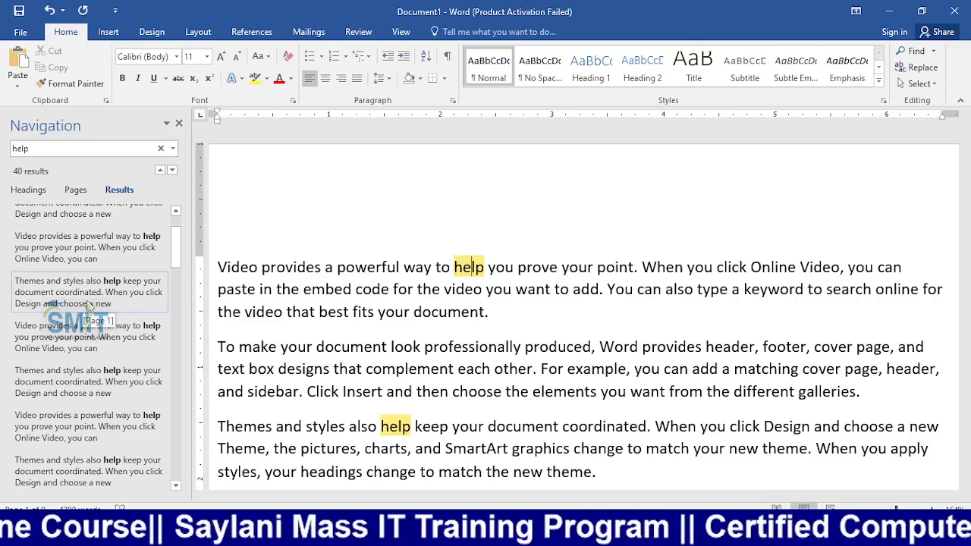
scroll(114, 334, down, 1)
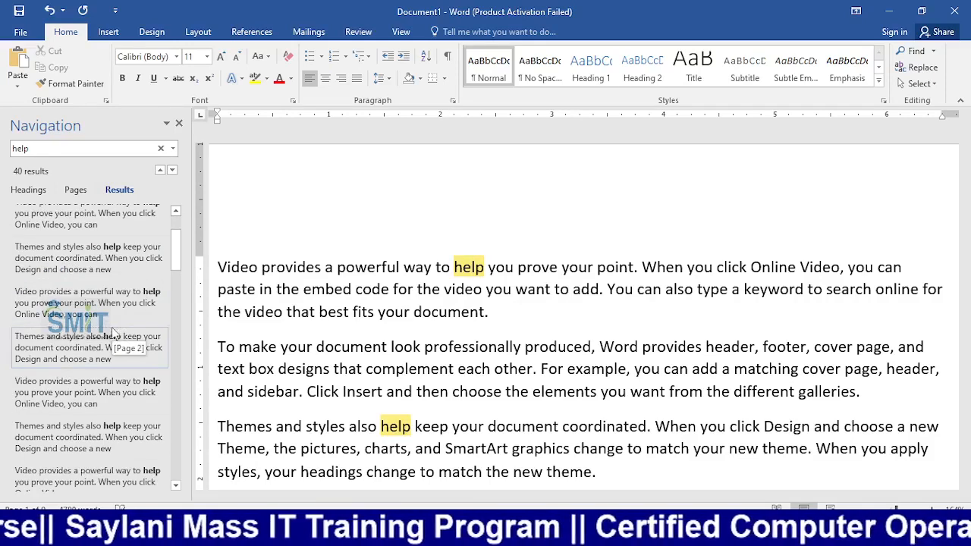
scroll(110, 367, down, 2)
scroll(114, 376, down, 3)
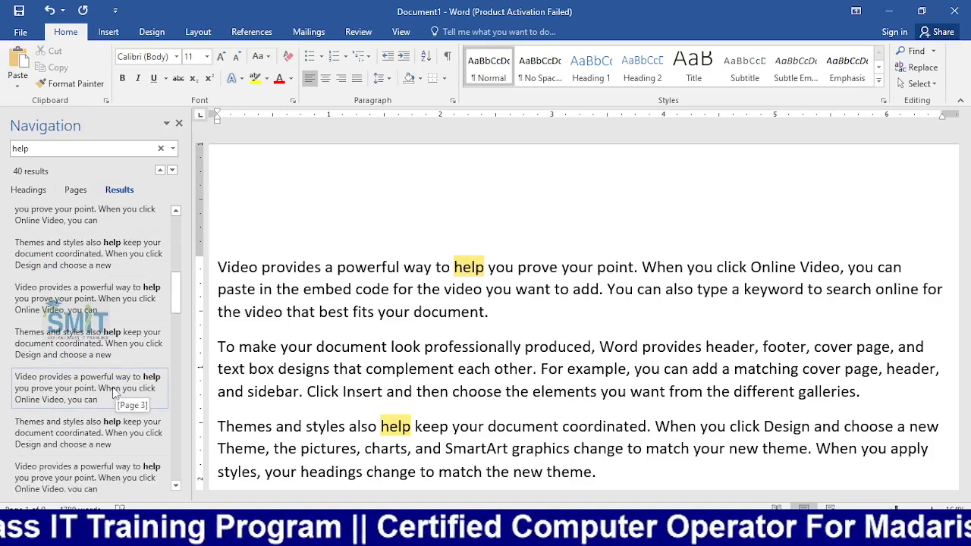
click(118, 389)
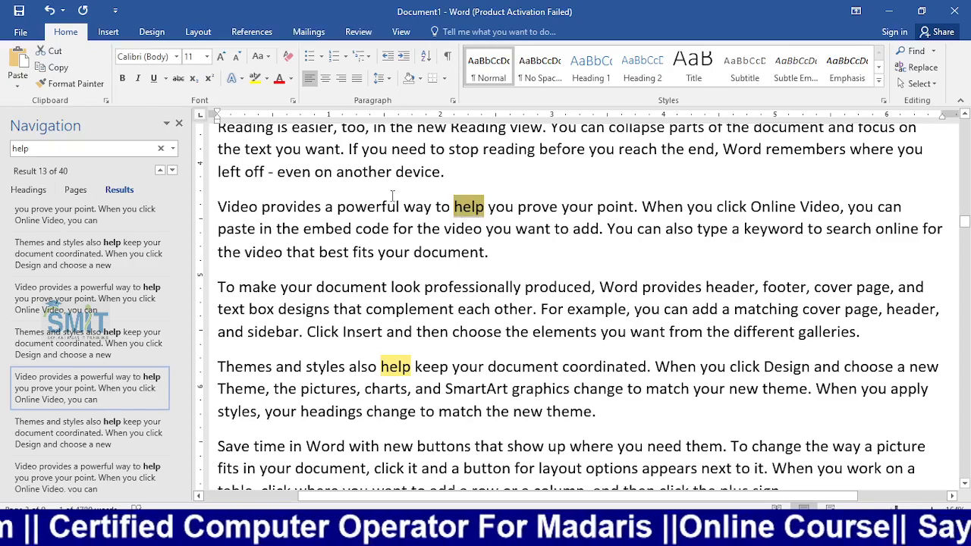
Delete the found word "help" on page 3 and undo the deletion
key(Delete)
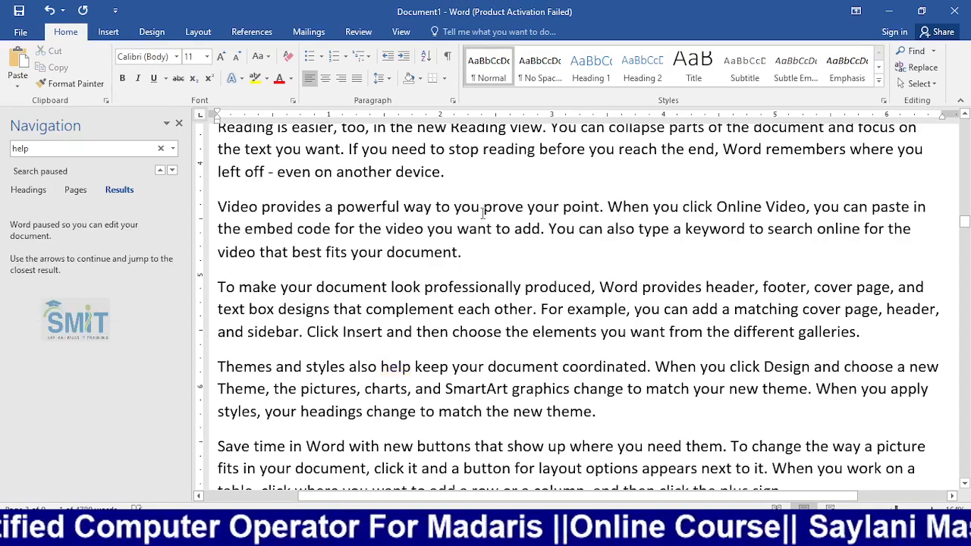
key(ctrl+z)
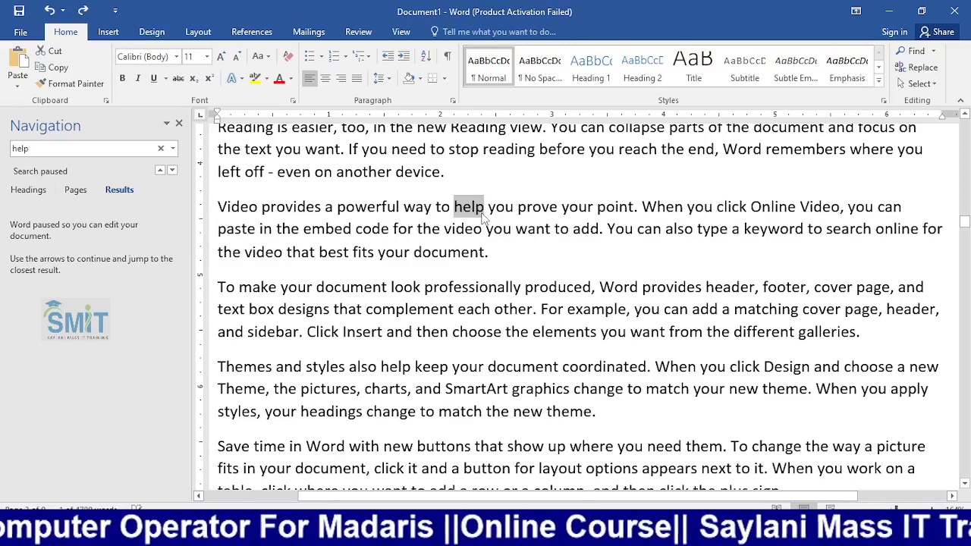
click(400, 211)
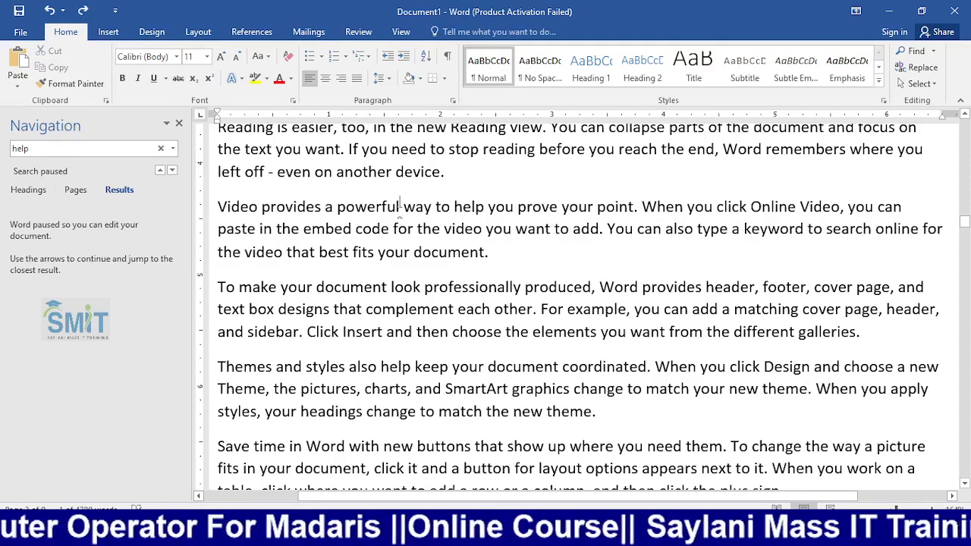
click(934, 51)
click(954, 47)
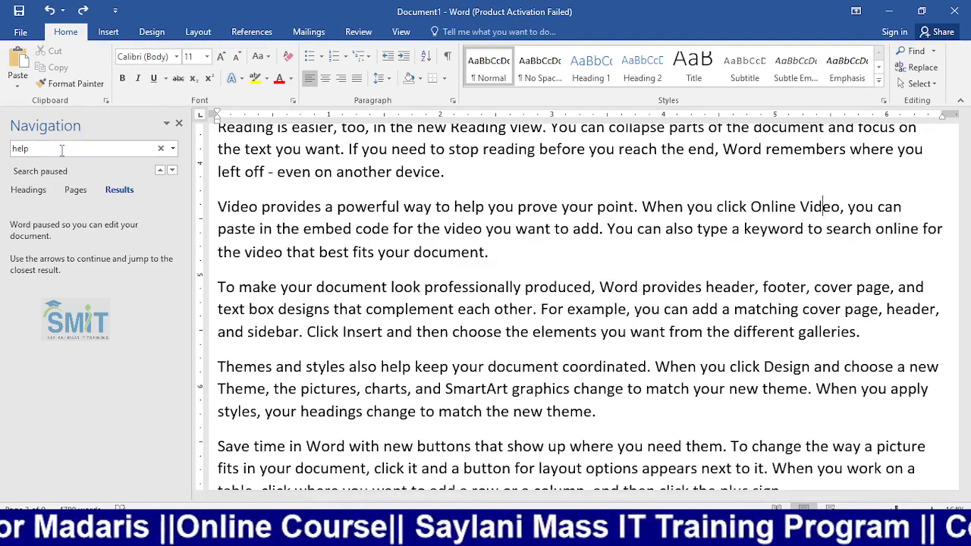
Clear the previous search term and search the document for "class"
click(32, 151)
key(BackSpace)
key(BackSpace)
key(BackSpace)
key(BackSpace)
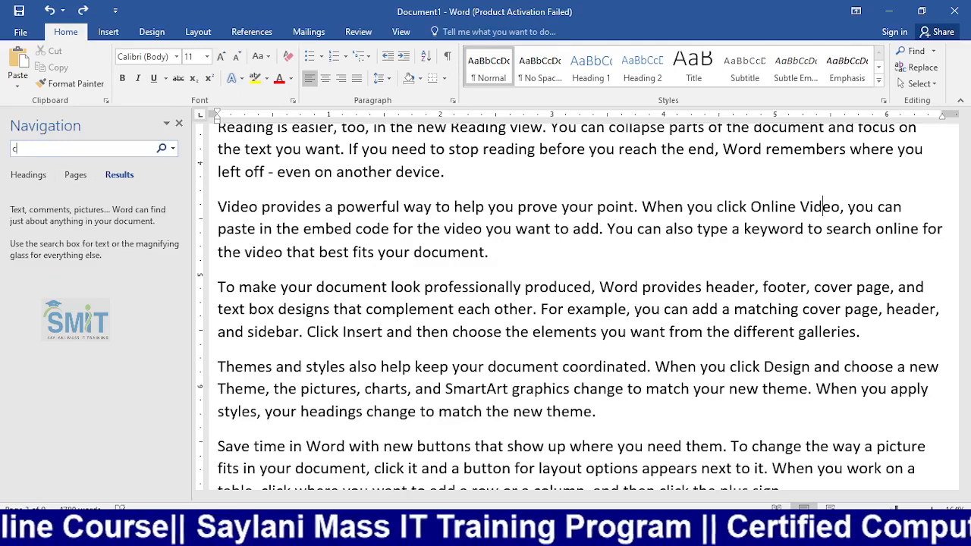
text(class)
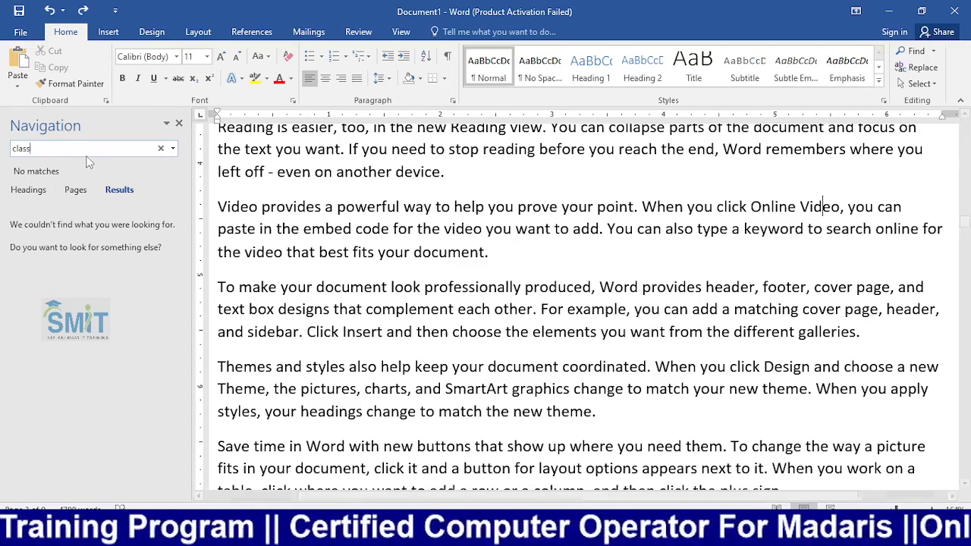
Search the document for "video" instead and check the highlighted matches up to the first paragraph
key(BackSpace)
key(BackSpace)
key(BackSpace)
key(BackSpace)
key(BackSpace)
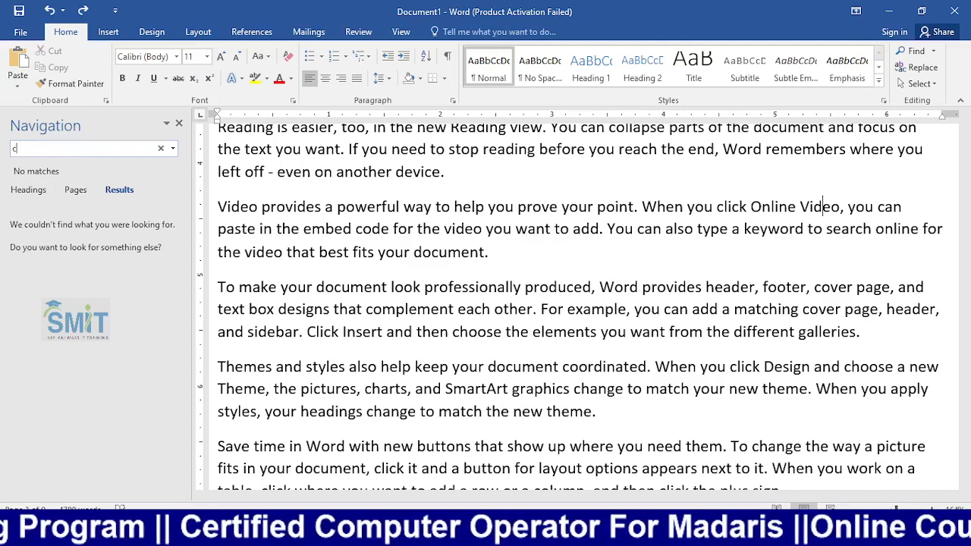
text(vi)
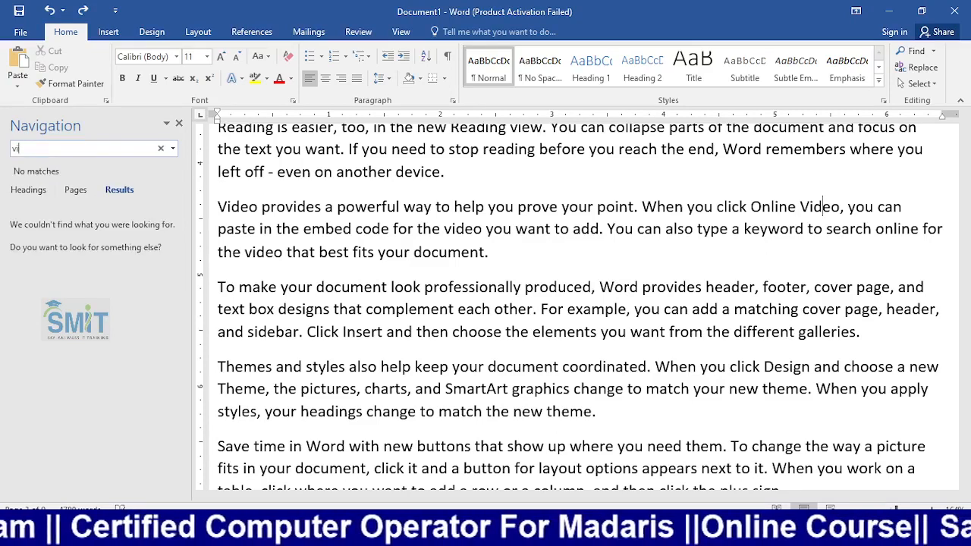
text(deo)
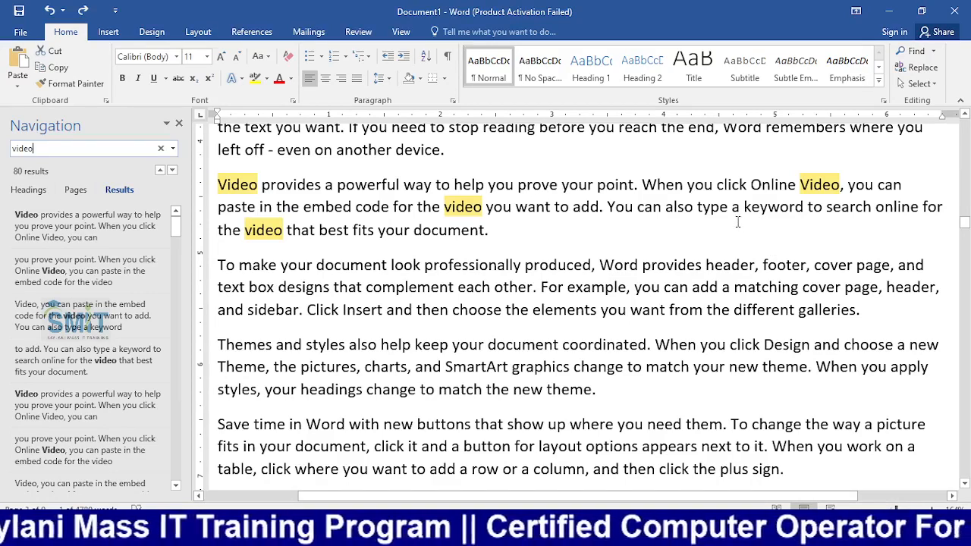
scroll(722, 270, up, 16)
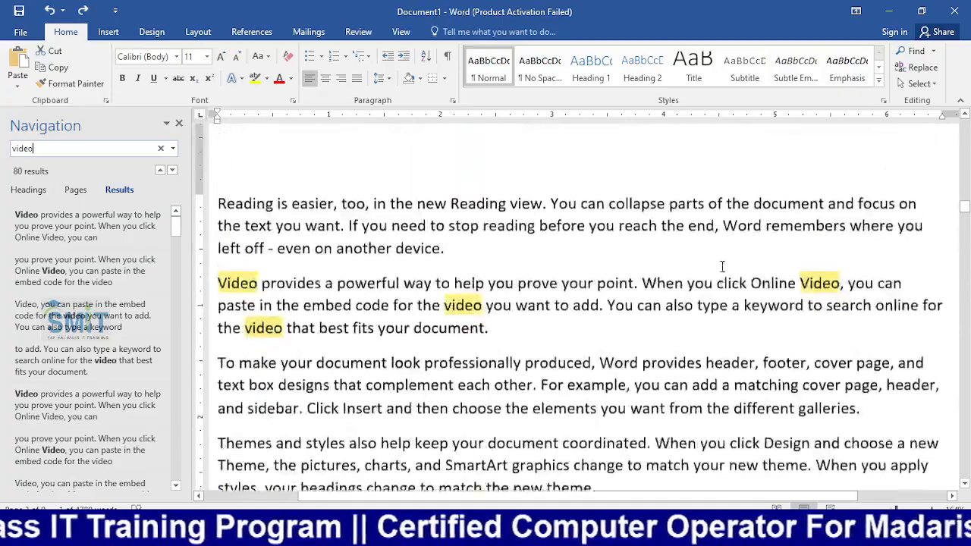
scroll(724, 266, up, 15)
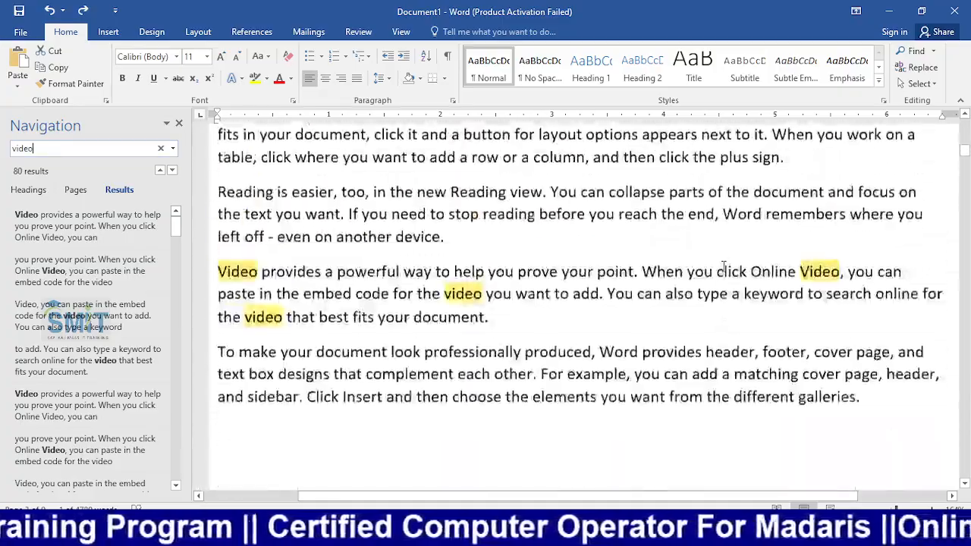
scroll(722, 263, up, 10)
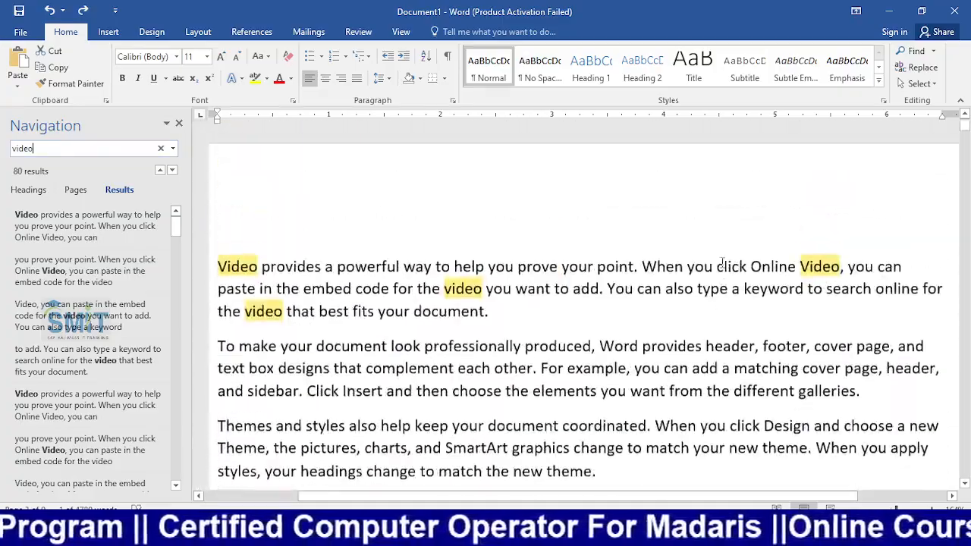
click(837, 270)
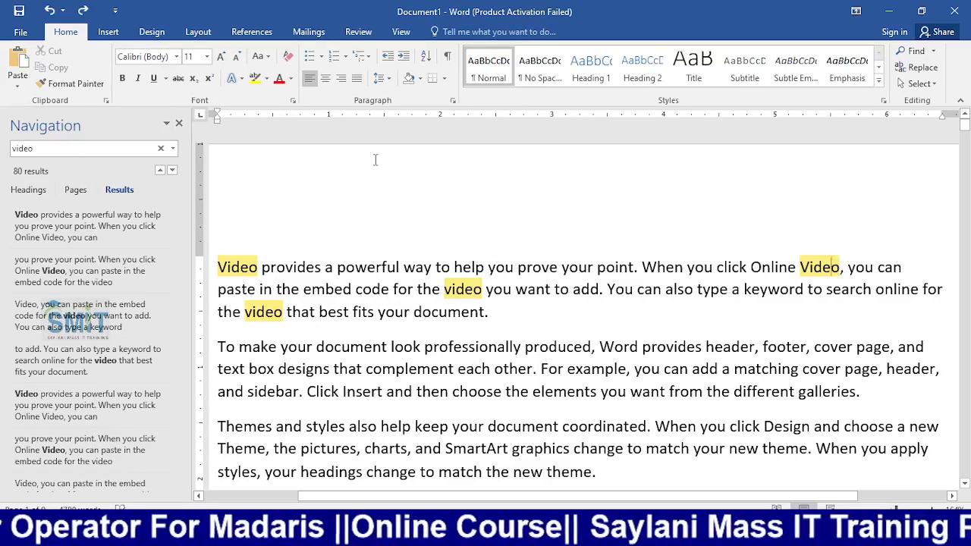
Close the search results and set up Find and Replace to find "video" and replace it with "class"
click(179, 124)
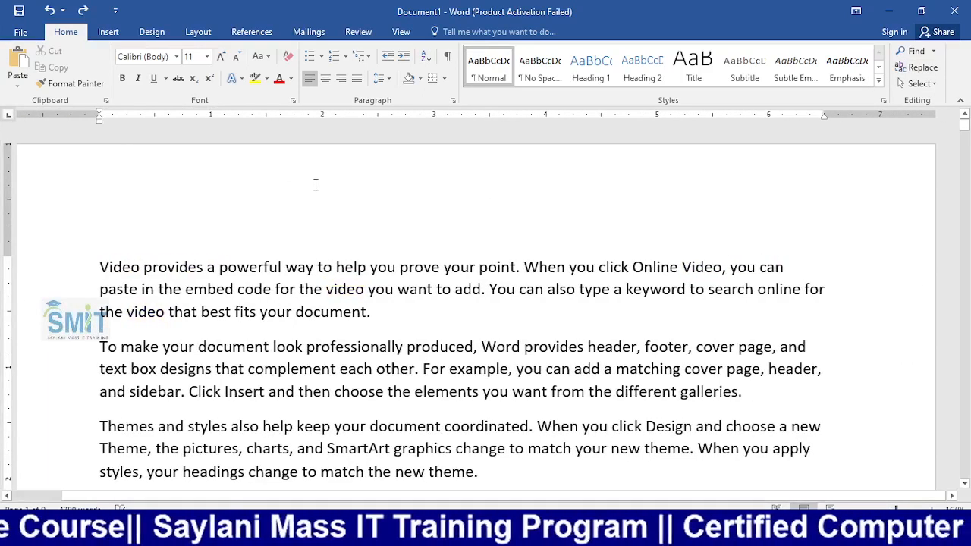
key(ctrl+h)
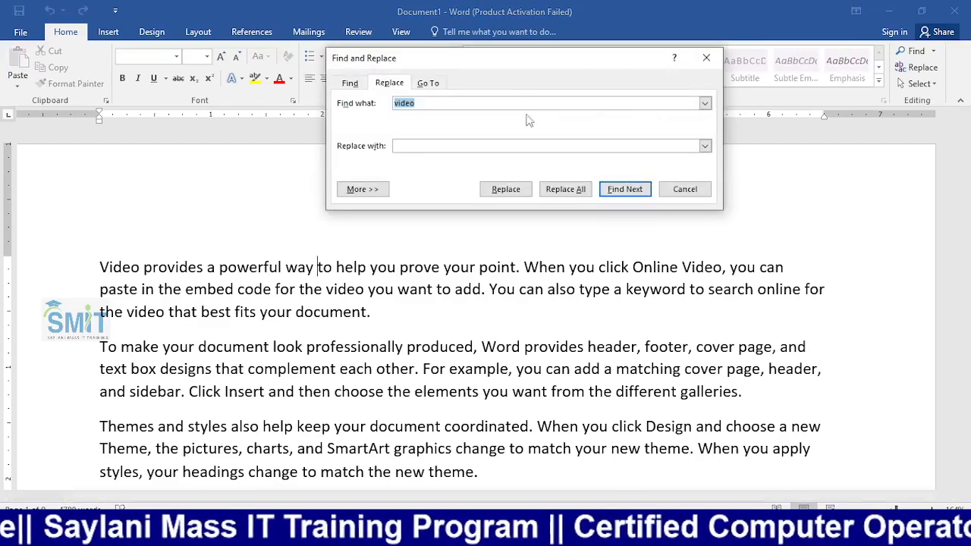
drag(531, 67, 521, 165)
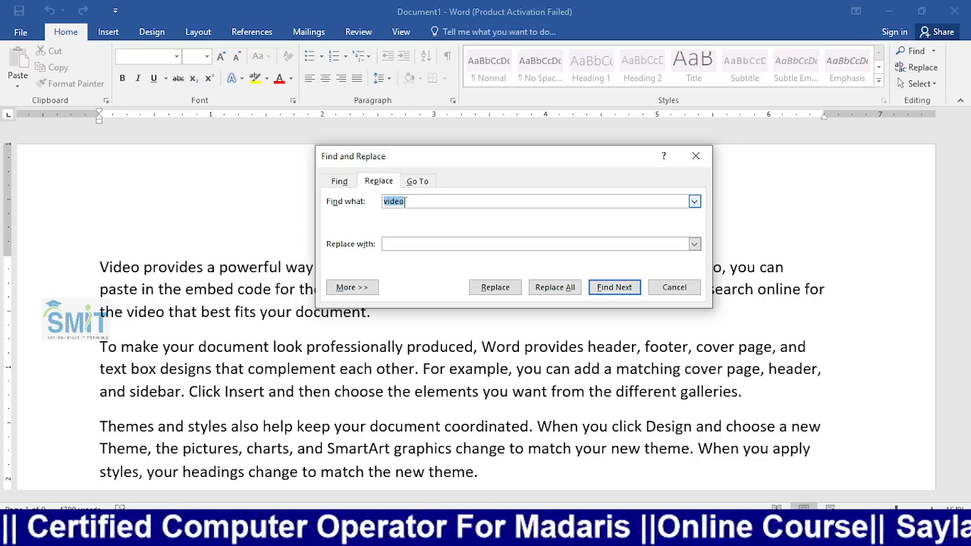
click(410, 201)
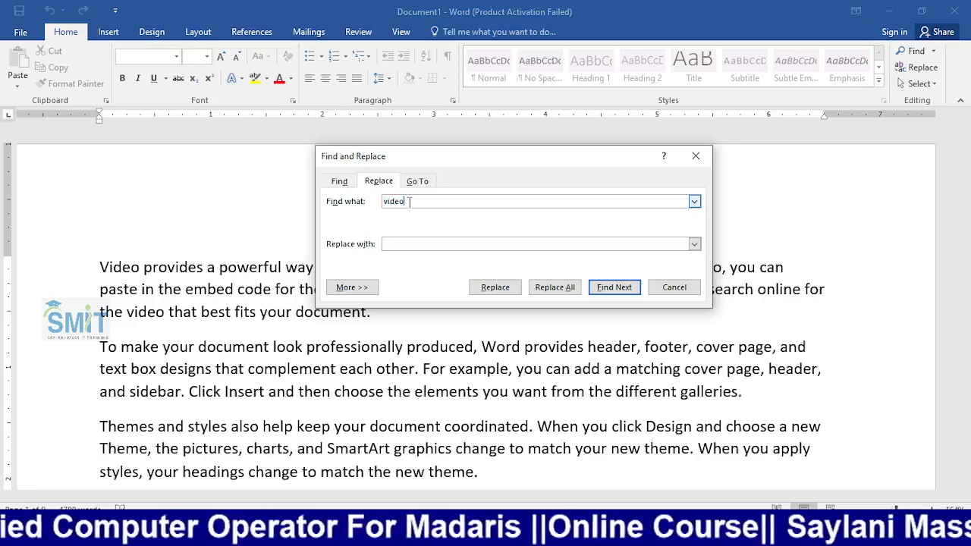
drag(409, 201, 381, 202)
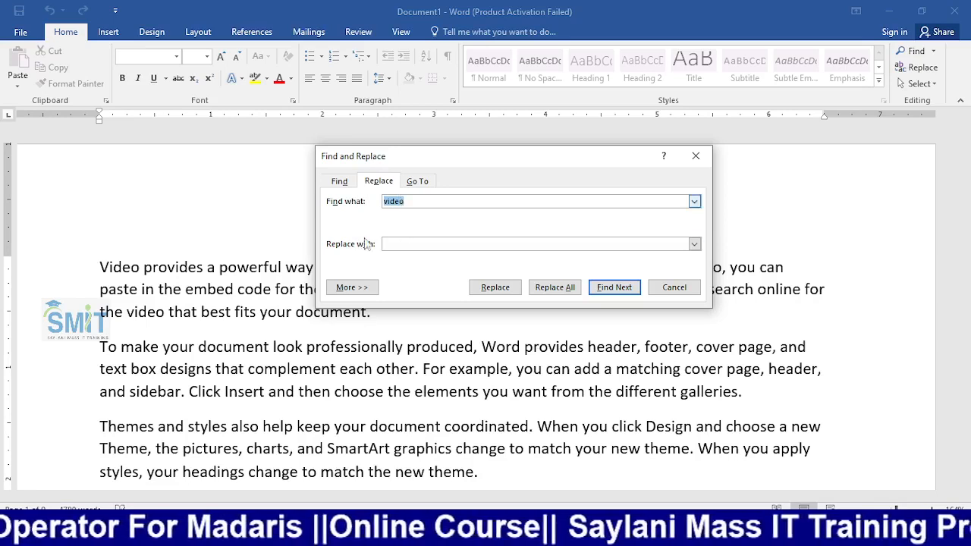
click(395, 243)
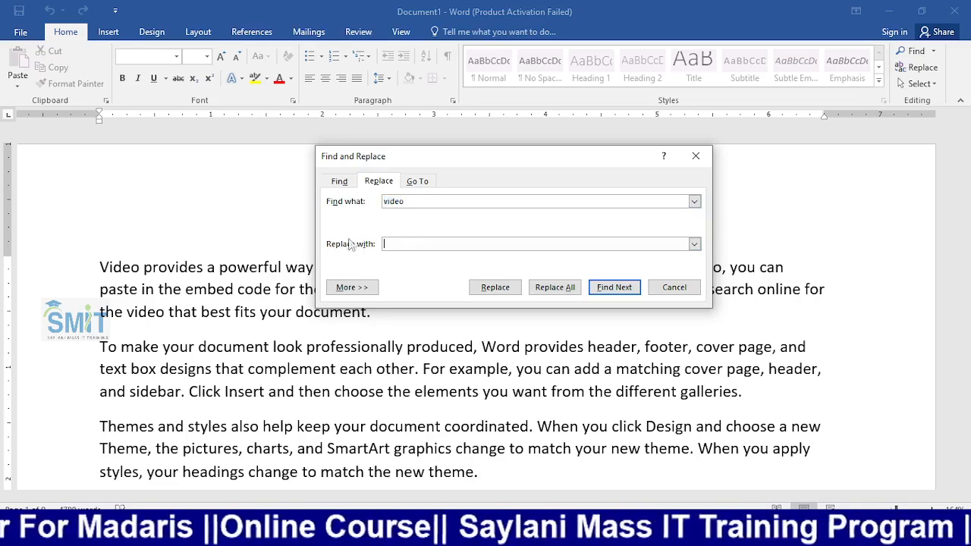
text(class)
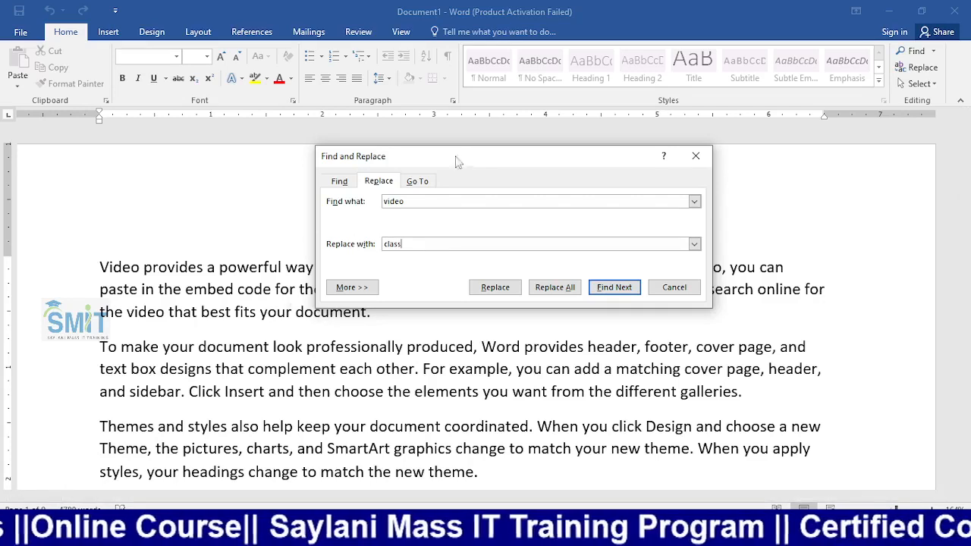
drag(459, 156, 246, 113)
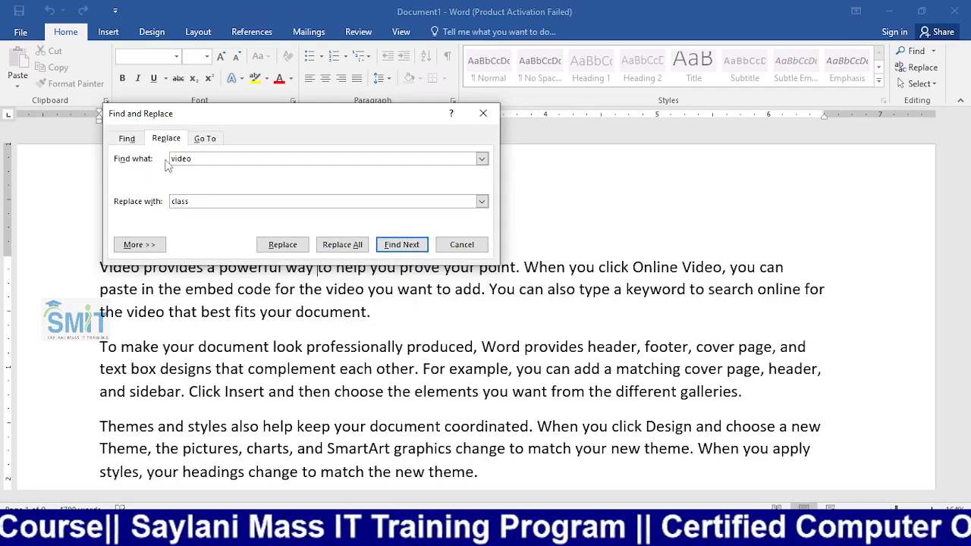
drag(193, 159, 150, 161)
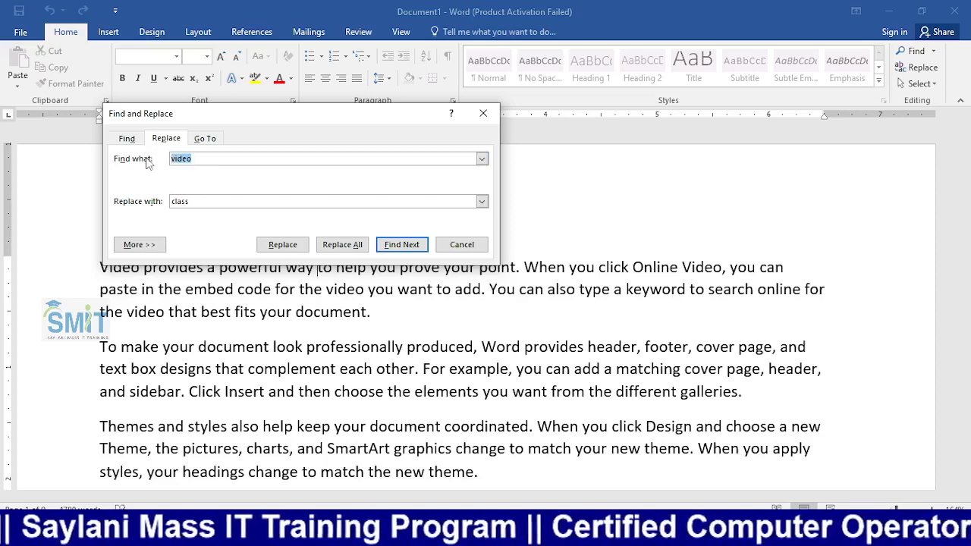
drag(190, 201, 163, 200)
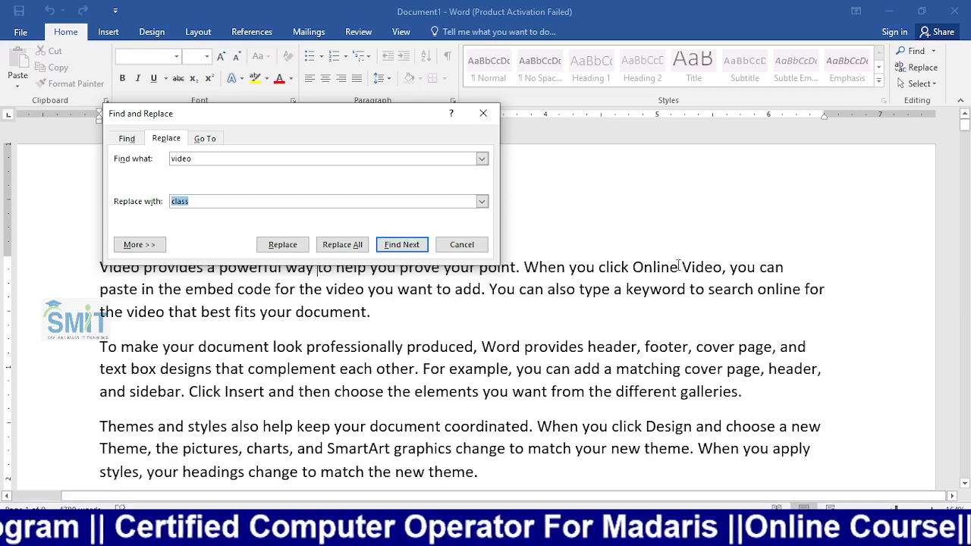
Replace the word in "Online Video" and the two following "video" matches in the first paragraph with "class", one at a time
click(705, 267)
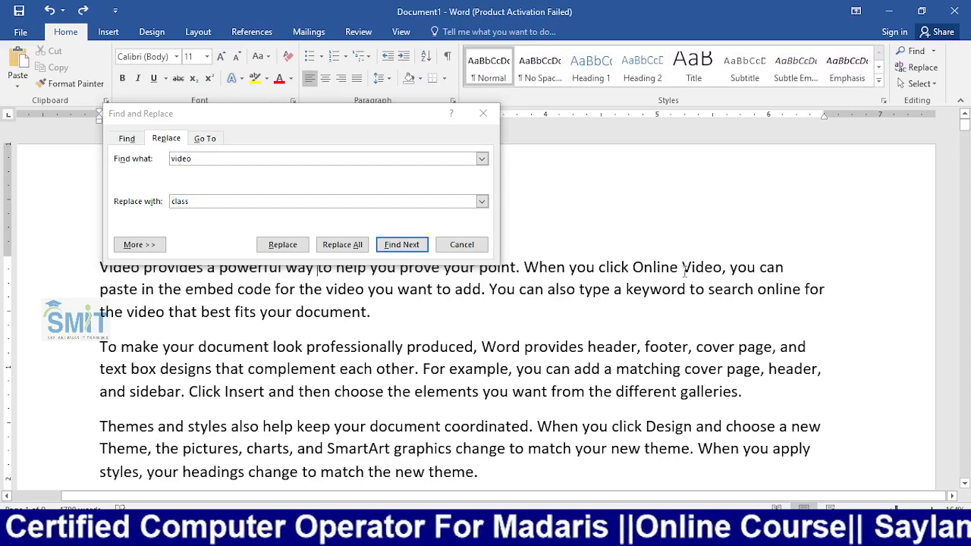
scroll(679, 273, down, 5)
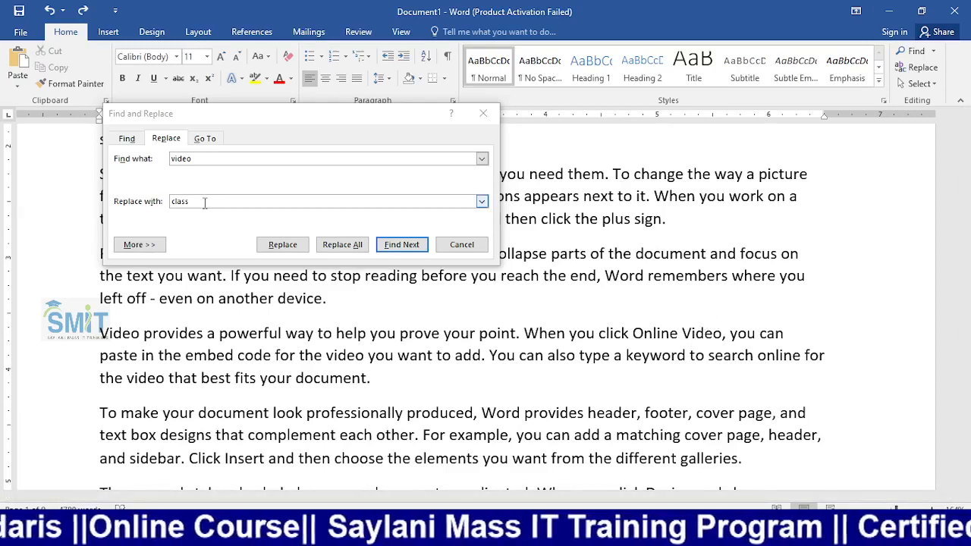
click(283, 244)
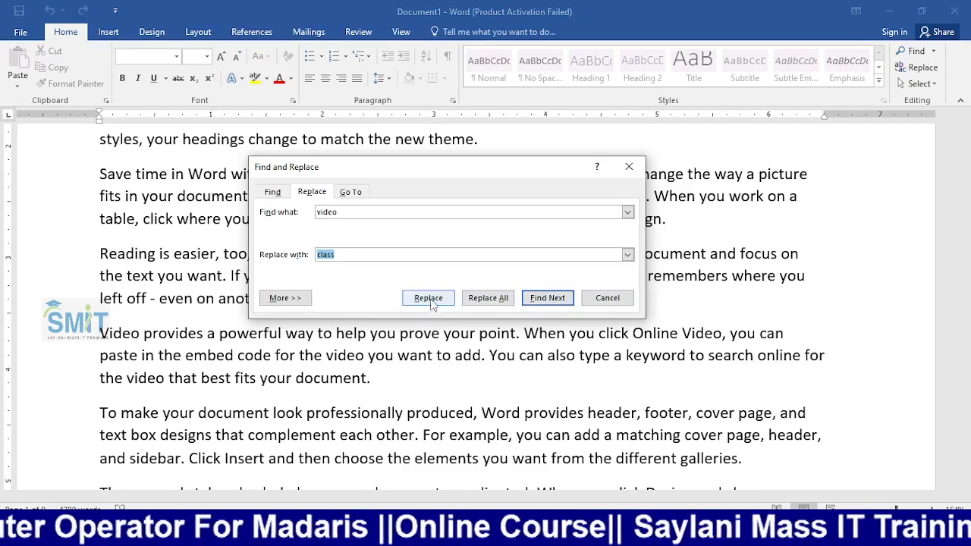
drag(440, 167, 334, 153)
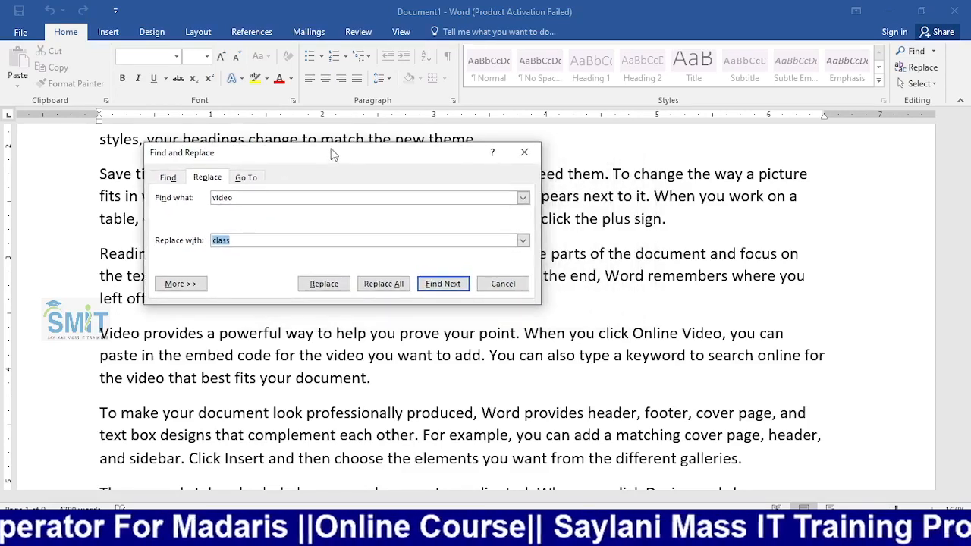
click(326, 285)
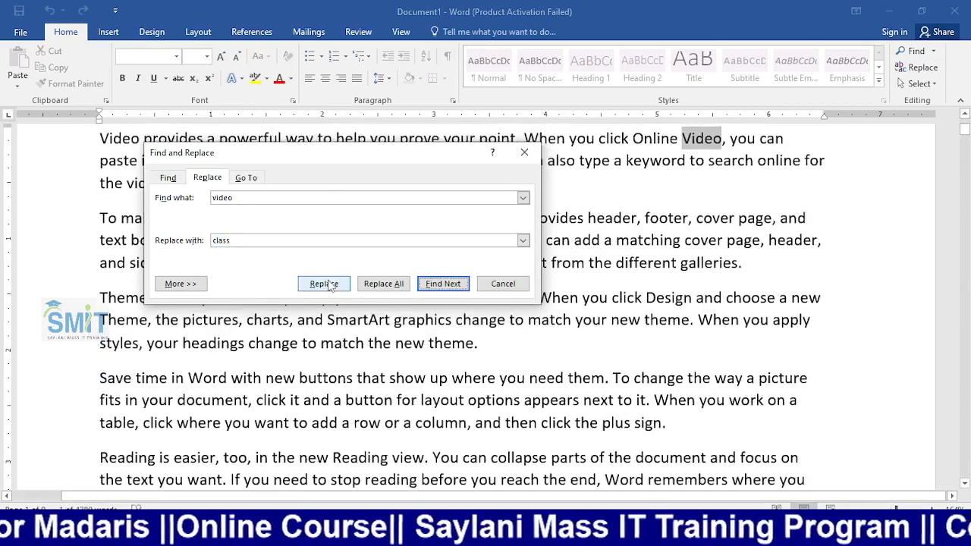
scroll(751, 235, up, 3)
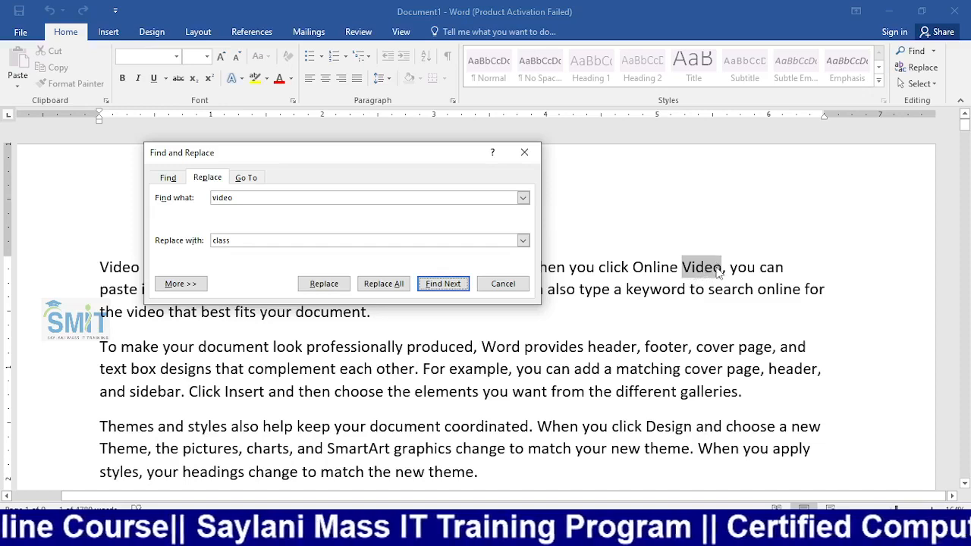
click(325, 286)
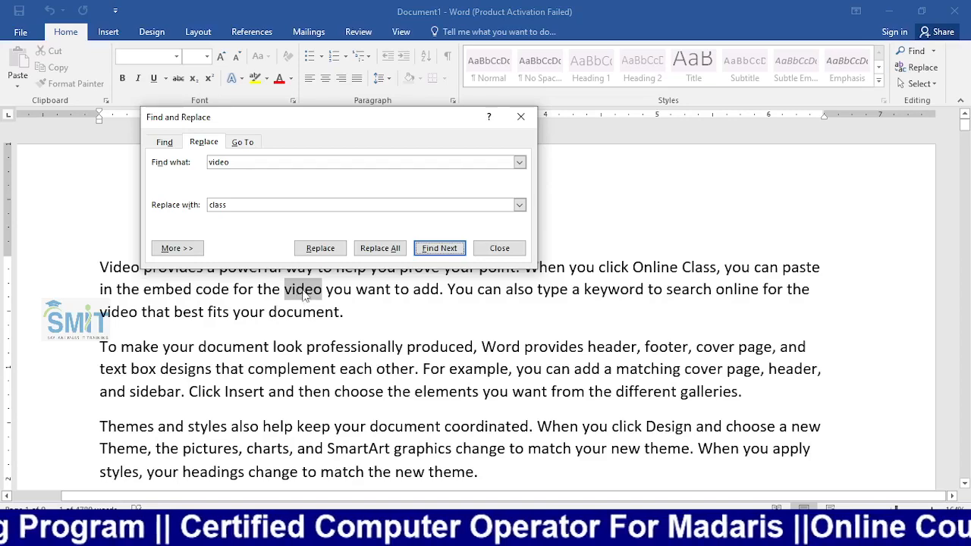
click(319, 251)
click(321, 249)
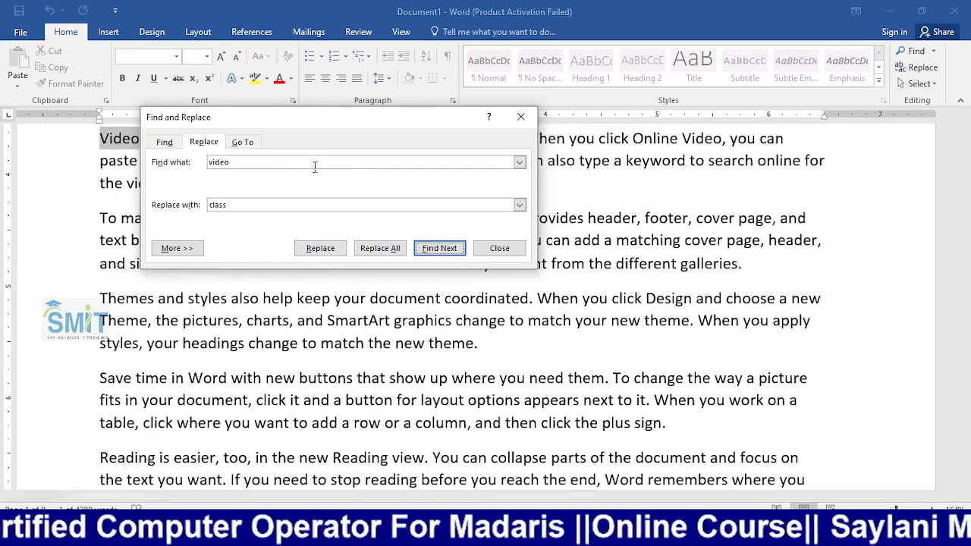
Skip the first two "video" matches in the repeated paragraph, replace the third with "class" and close Find and Replace
drag(335, 121, 339, 240)
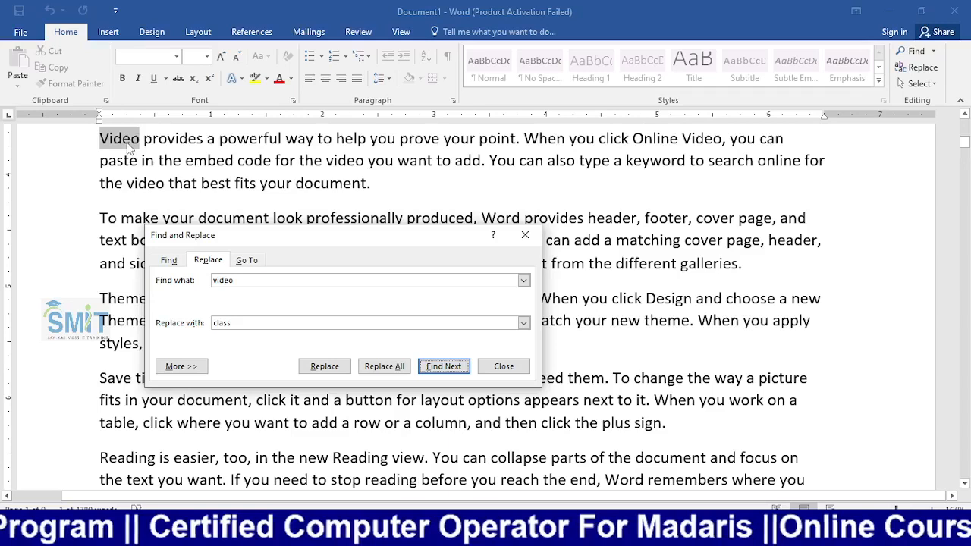
click(443, 369)
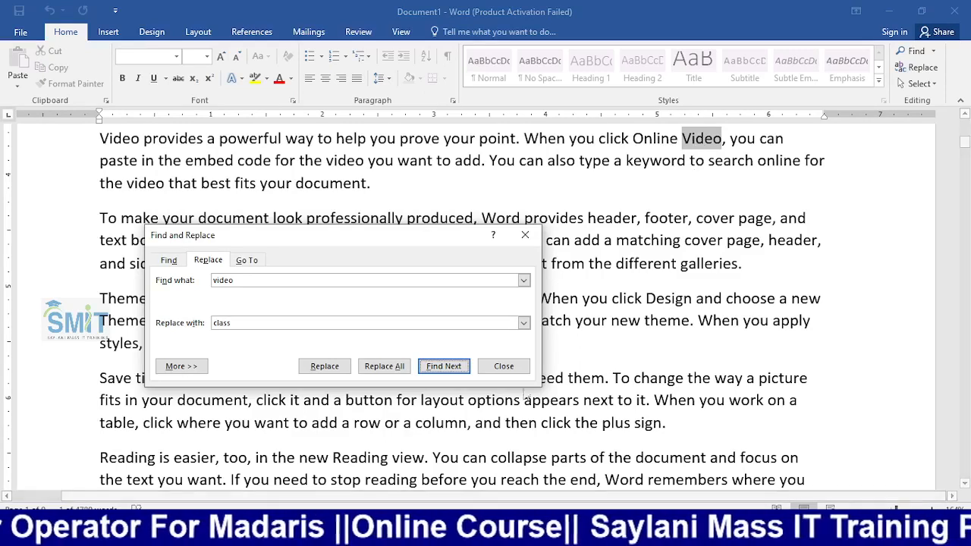
click(443, 366)
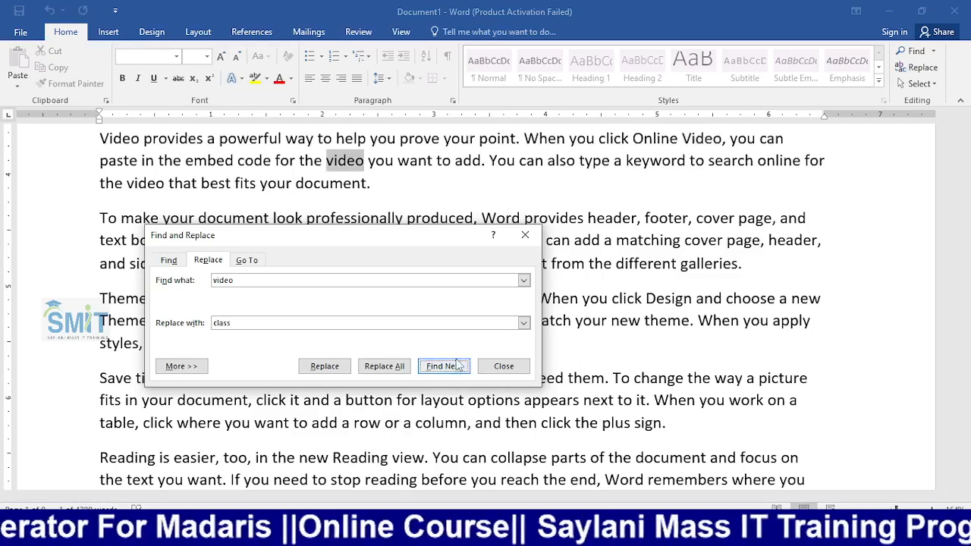
click(332, 366)
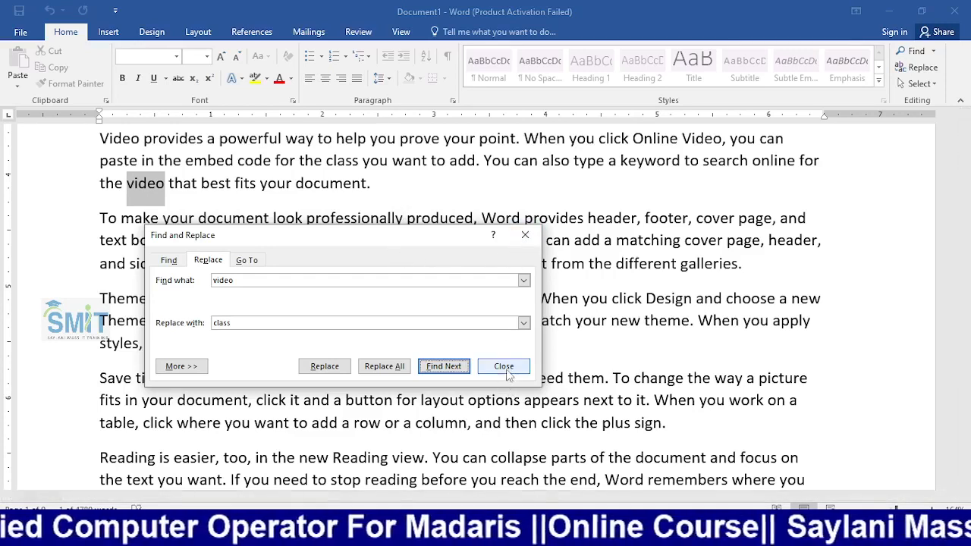
click(525, 238)
Select all the text in the document
click(920, 83)
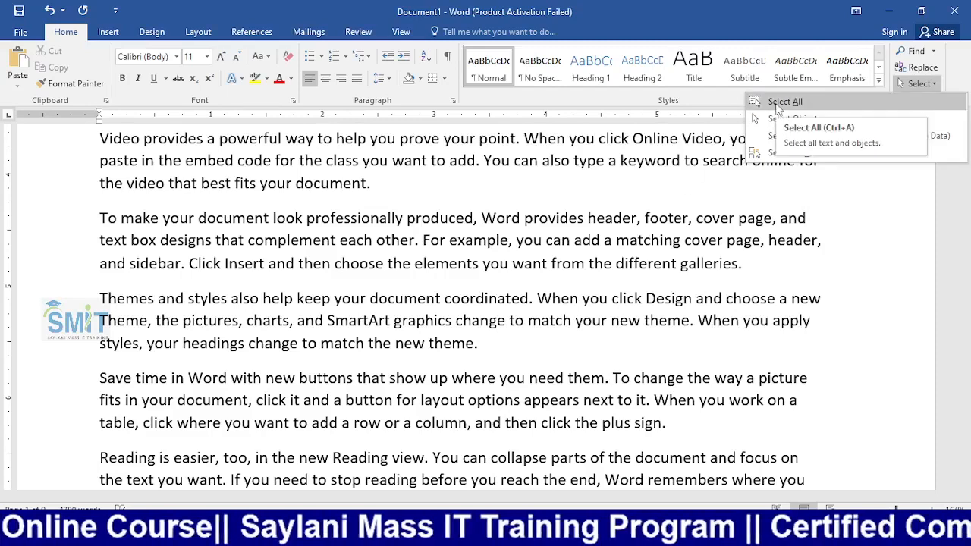
click(682, 205)
key(ctrl+a)
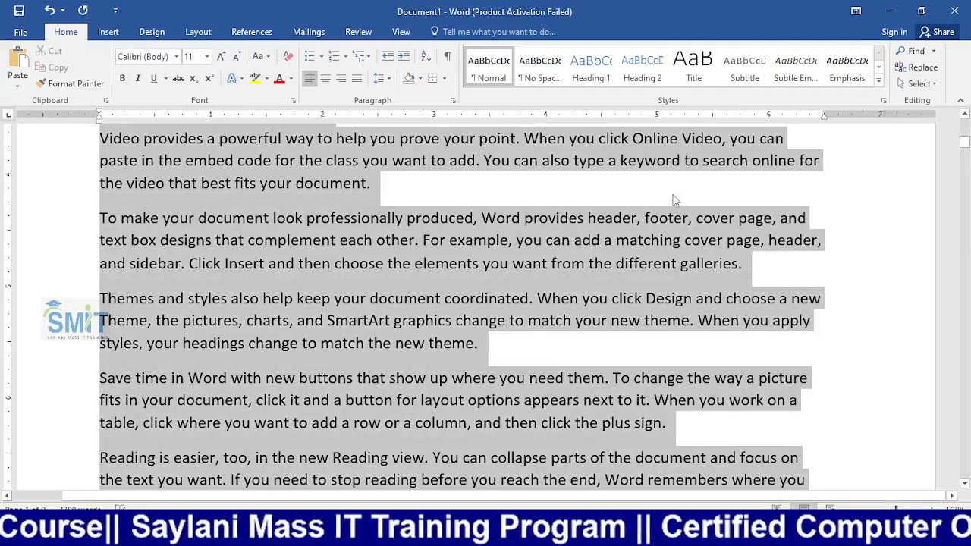
Try the Select Objects mode on the document and clear the text selection
click(920, 83)
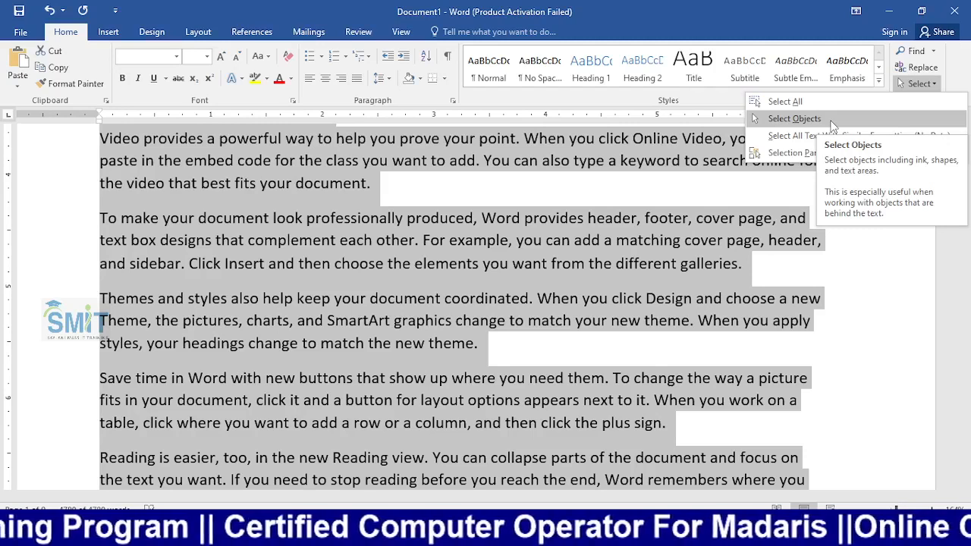
click(832, 120)
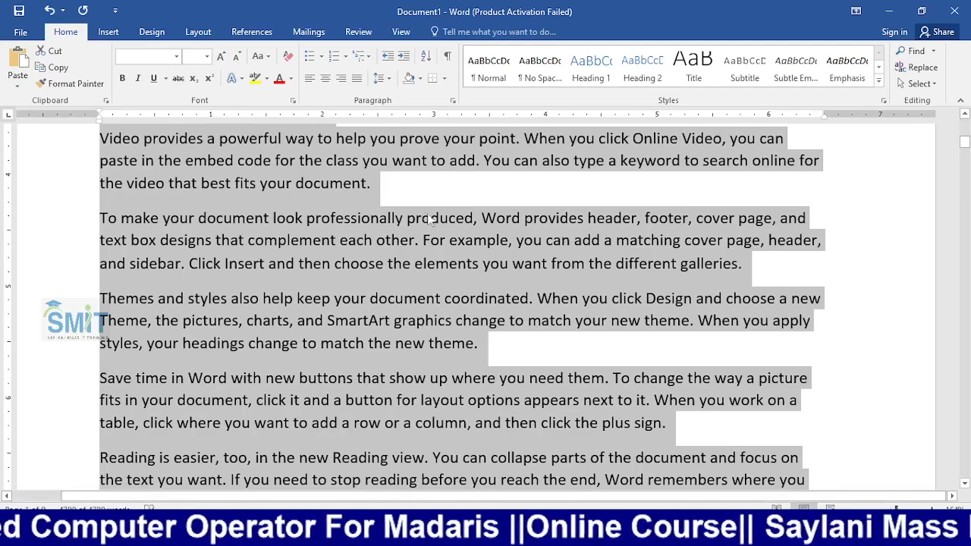
click(919, 83)
click(888, 106)
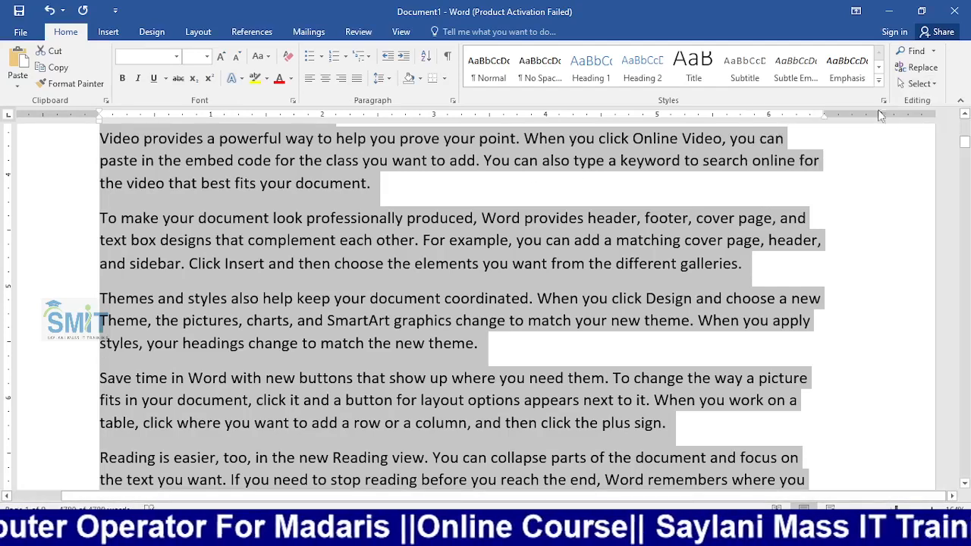
click(605, 160)
click(118, 34)
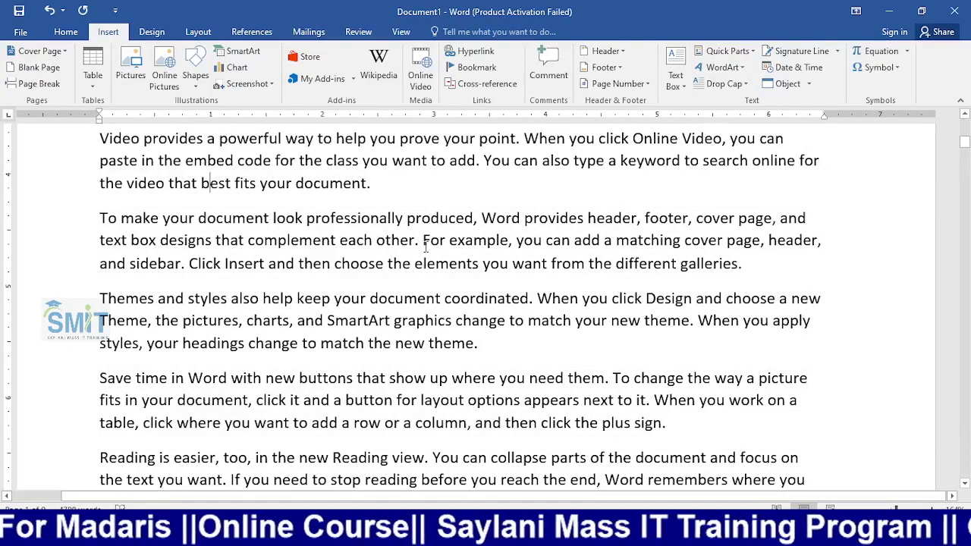
click(66, 31)
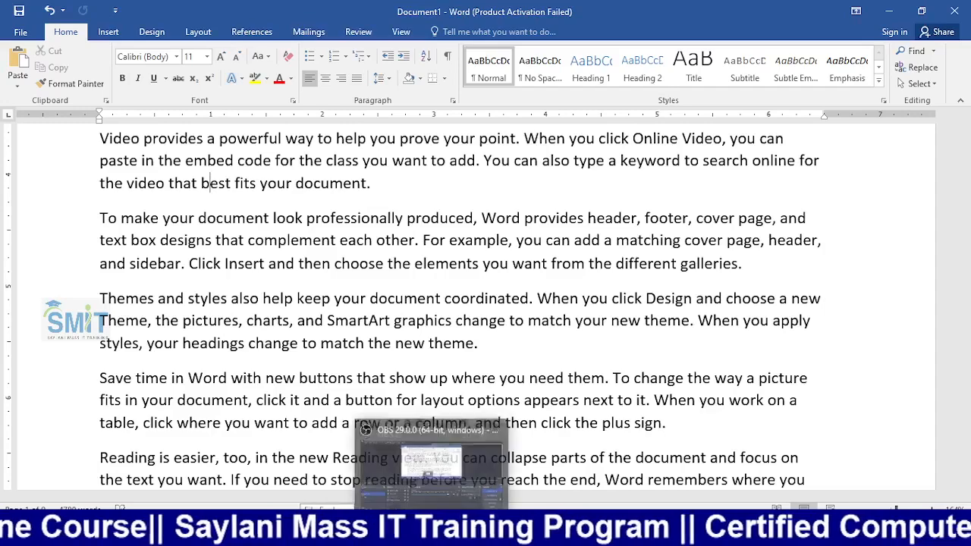
Switch to OBS and change the live scene from Screen Share to Camera
click(433, 531)
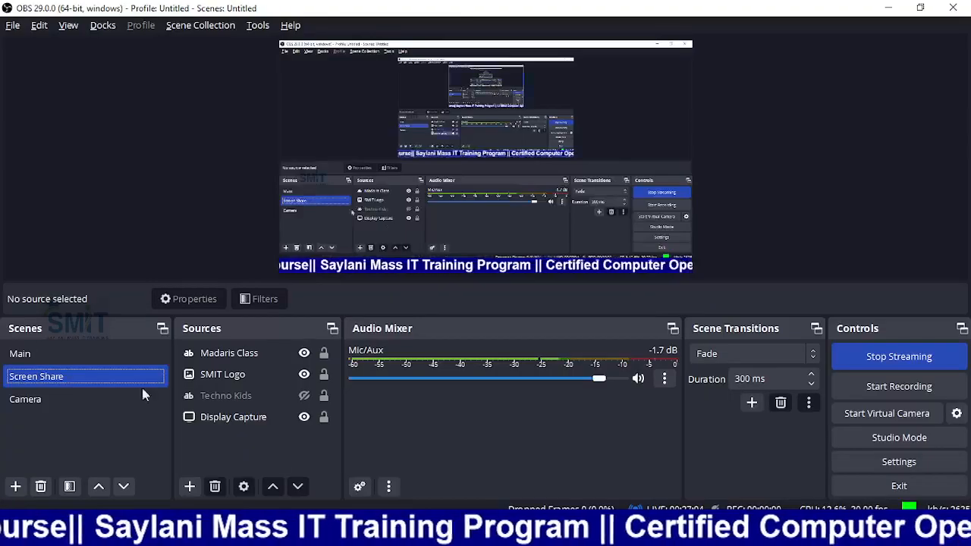
click(80, 401)
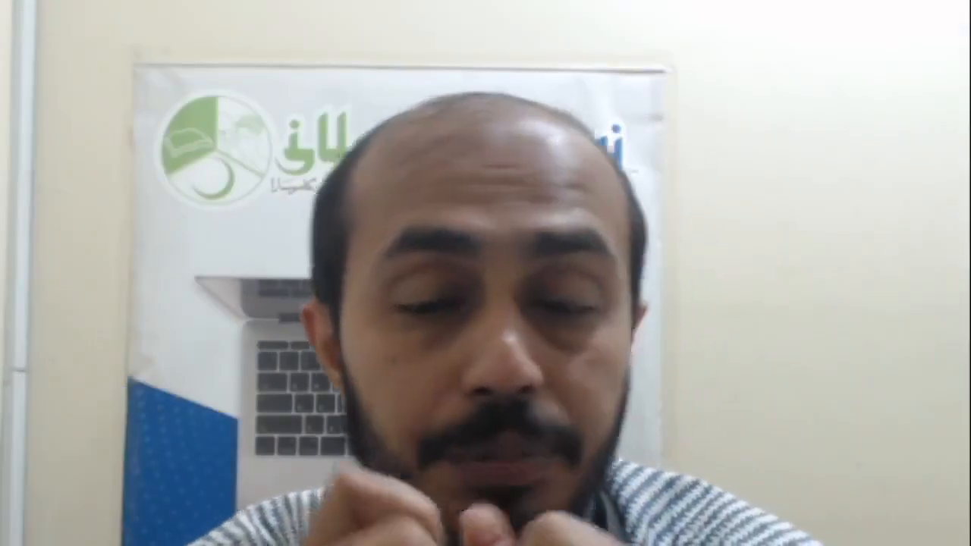
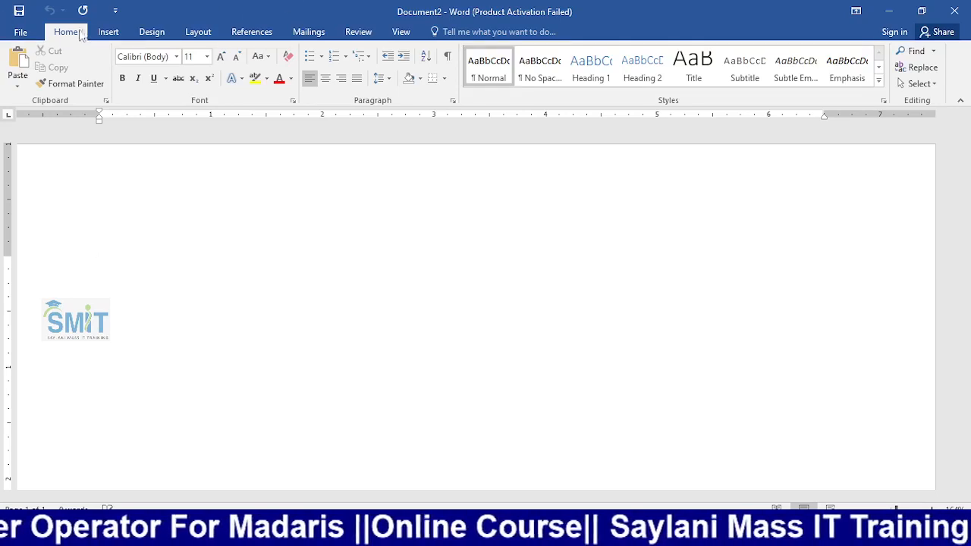
Insert a table with three columns and one row in the blank document
click(106, 33)
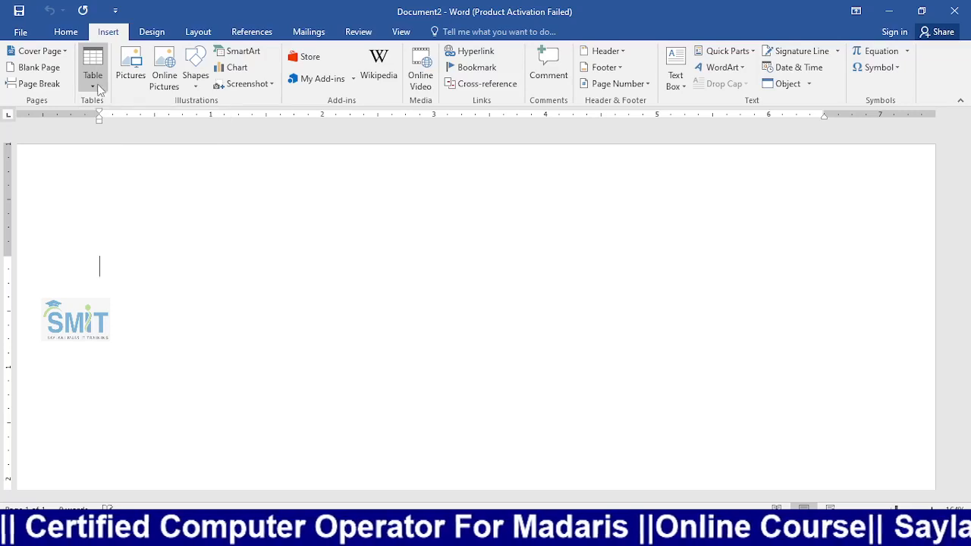
click(97, 85)
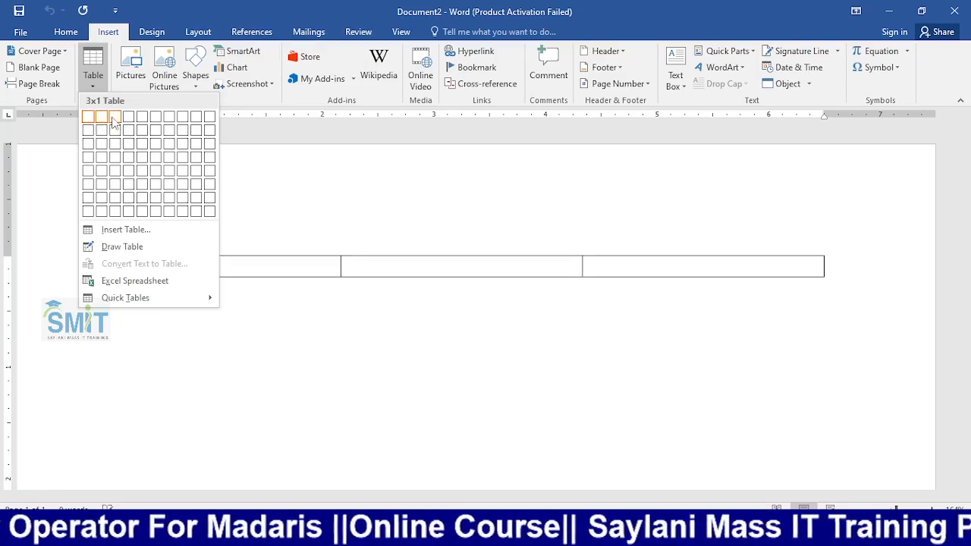
click(112, 119)
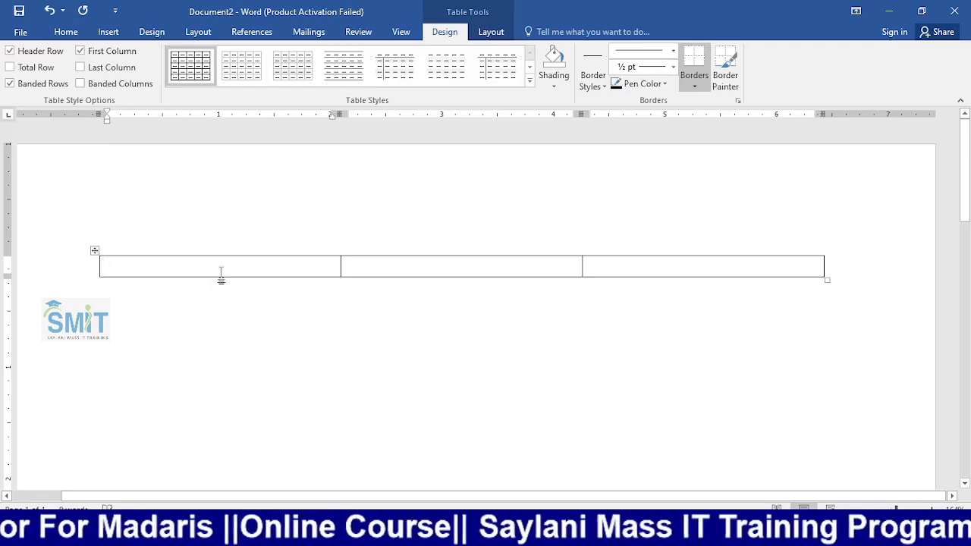
click(425, 270)
click(692, 269)
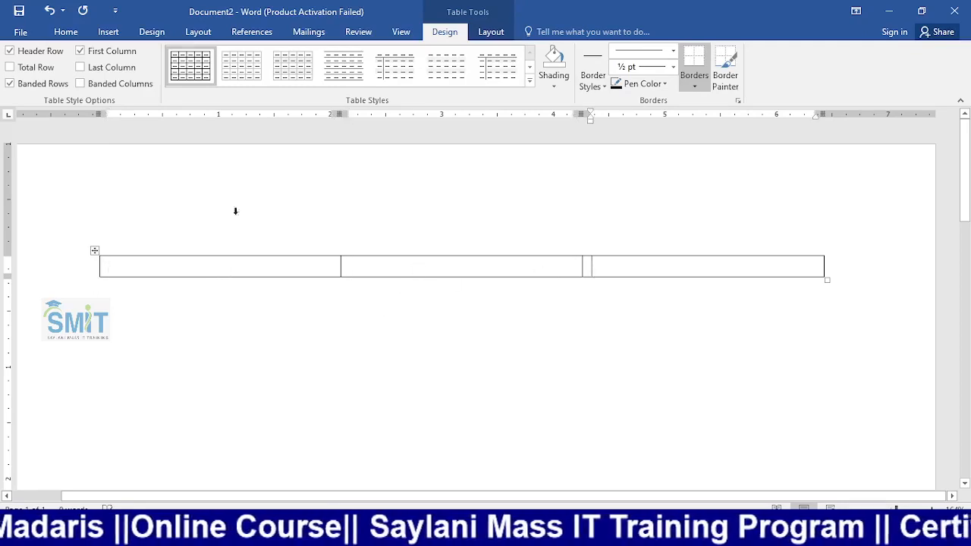
click(202, 264)
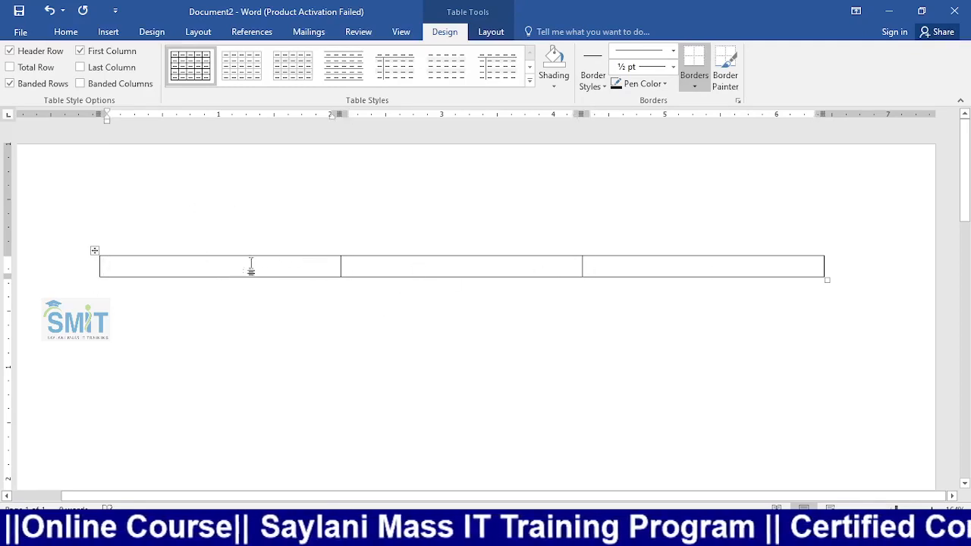
drag(252, 265, 553, 283)
click(316, 272)
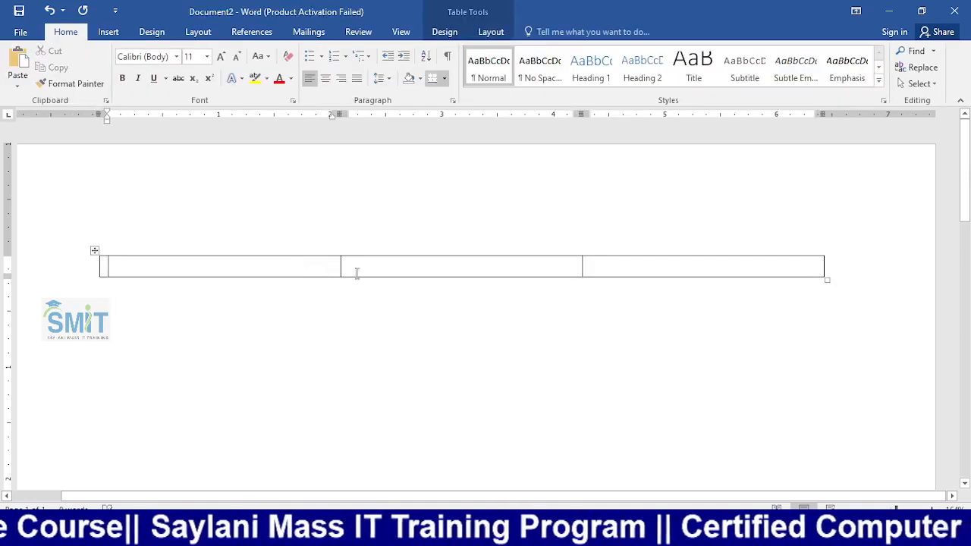
Insert a table with four columns and three rows below the three-column table
click(102, 334)
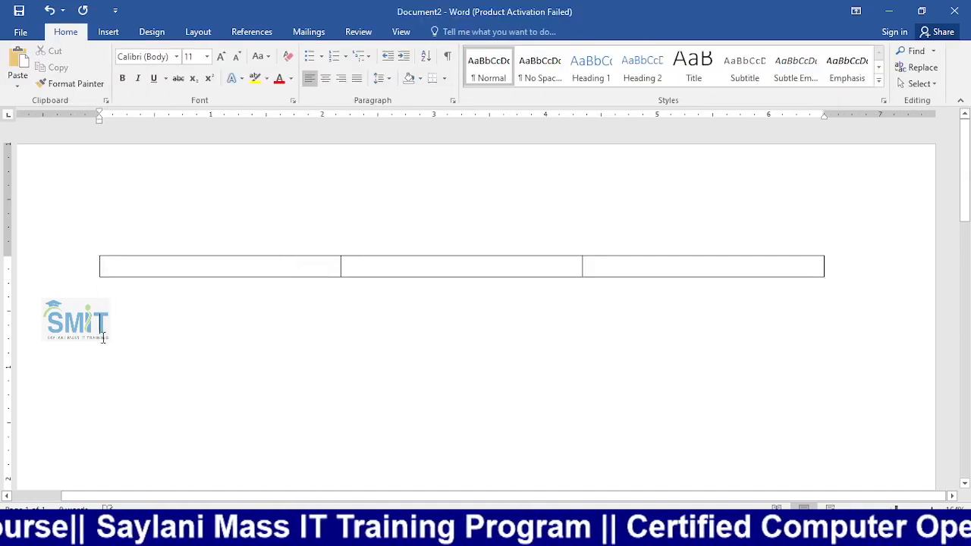
click(106, 33)
click(93, 79)
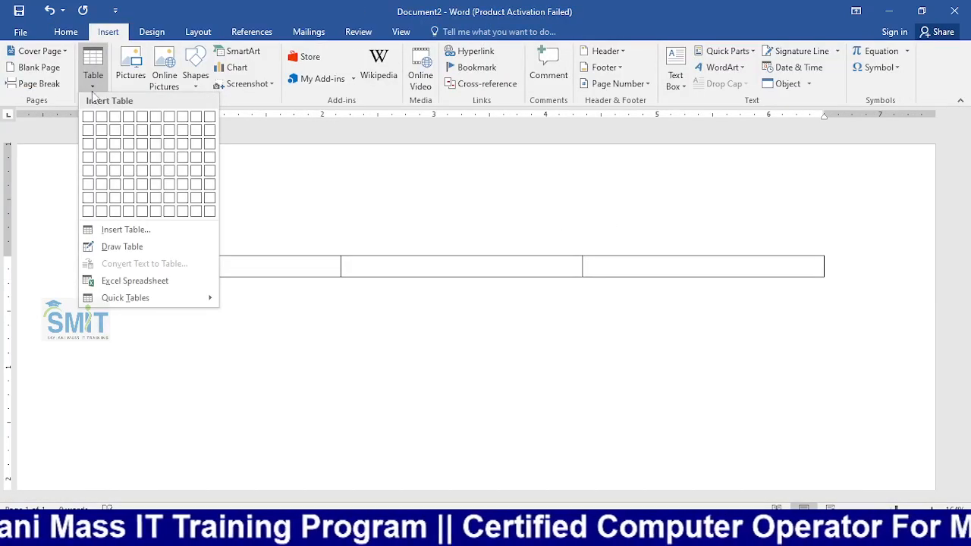
click(127, 148)
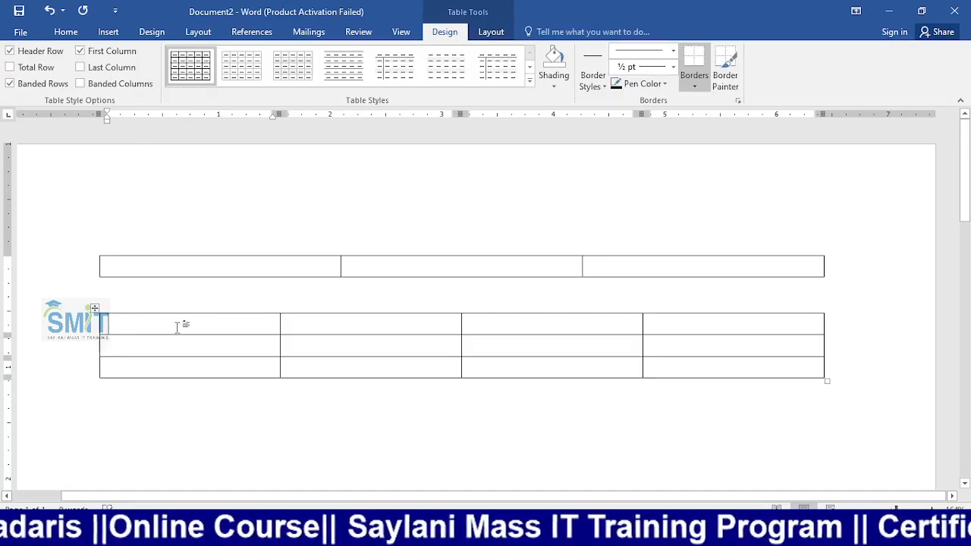
Number the first-row cells of the four-column table 1, 2, 3 and 4
text(1)
key(Tab)
text(2)
key(Tab)
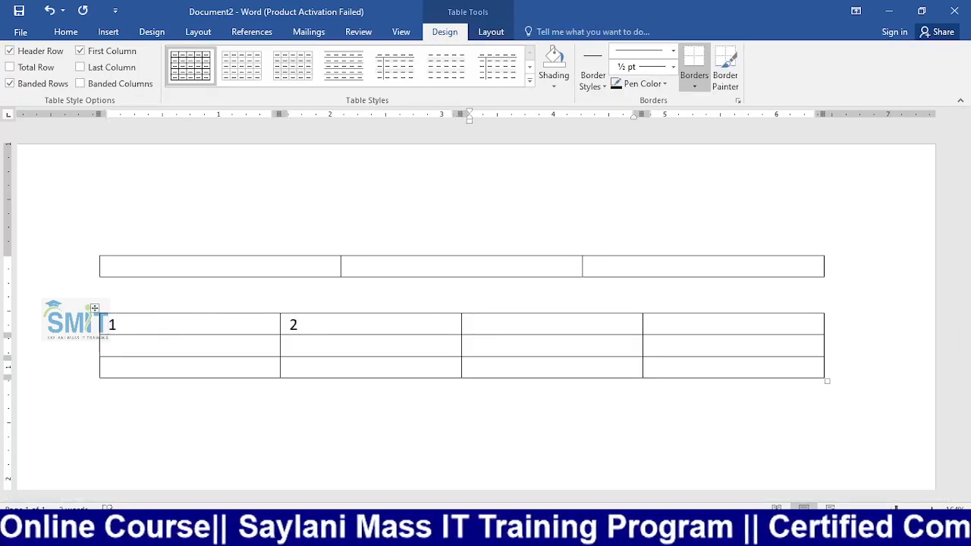
text(3)
key(Tab)
text(4)
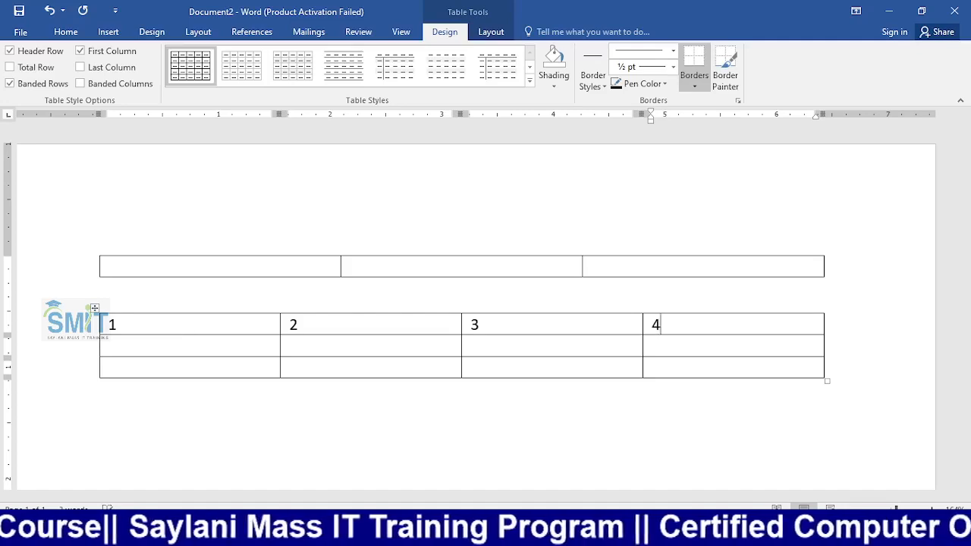
Enter 2 and 3 in the second and third rows of the four-column table's first column
key(Tab)
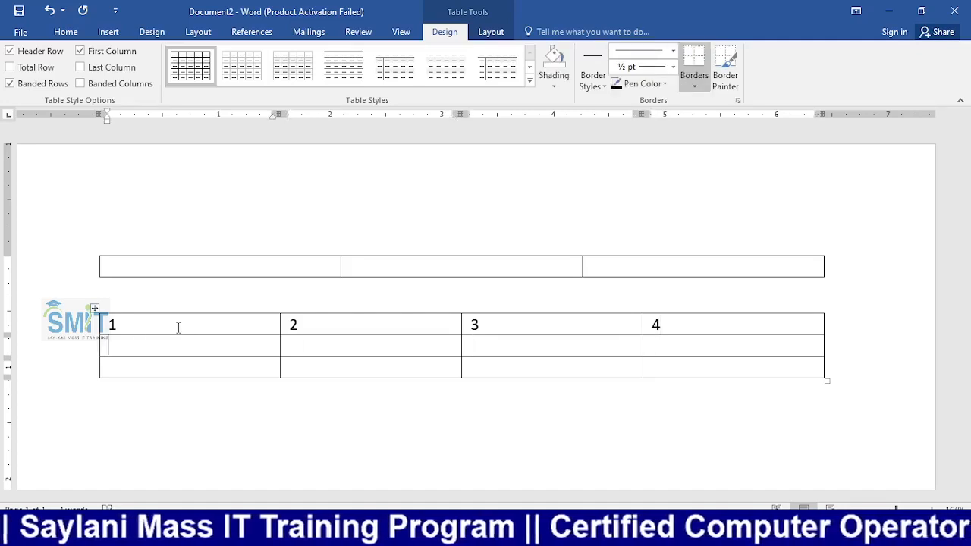
text(2)
key(Down)
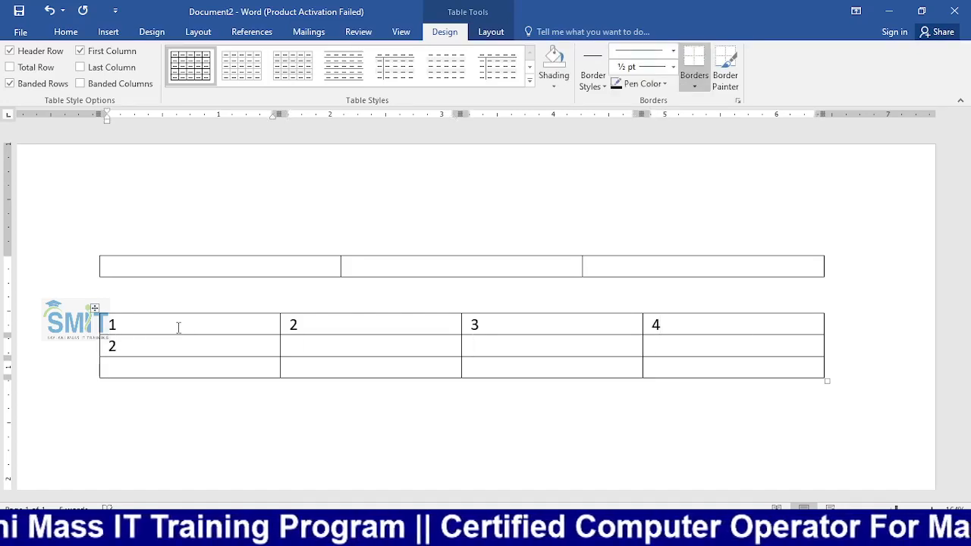
text(3)
Number the cells of the single-row table above 1, 2 and 3
click(179, 327)
key(Up)
key(Up)
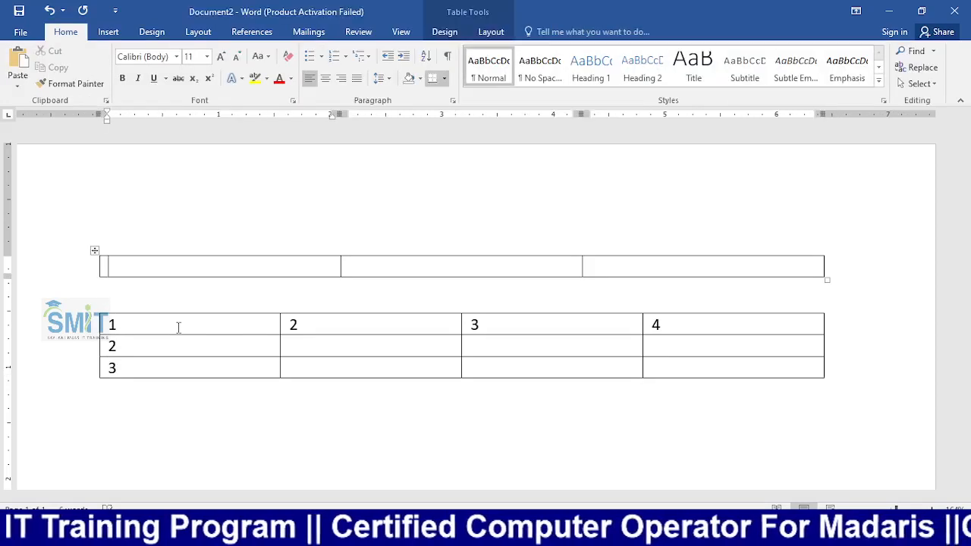
text(1)
key(Tab)
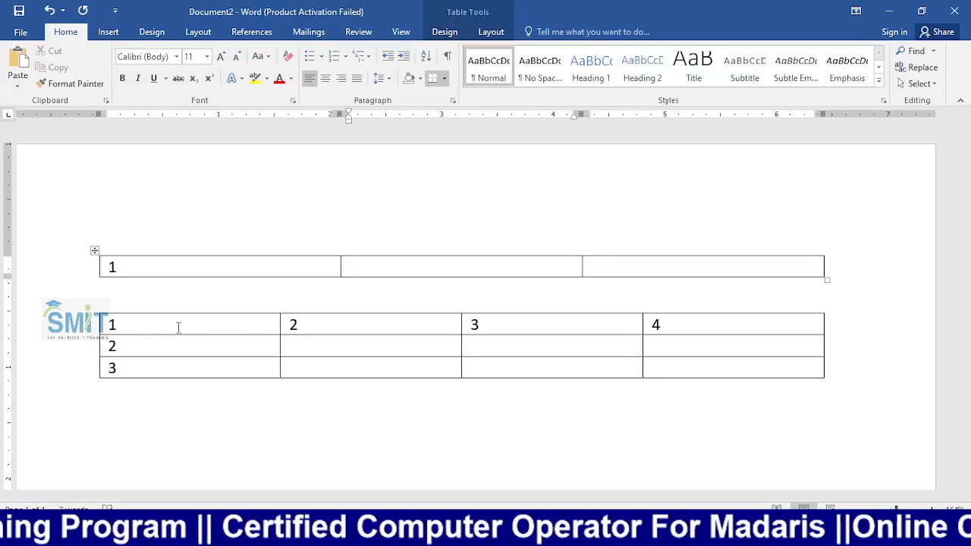
text(2)
key(Tab)
text(3)
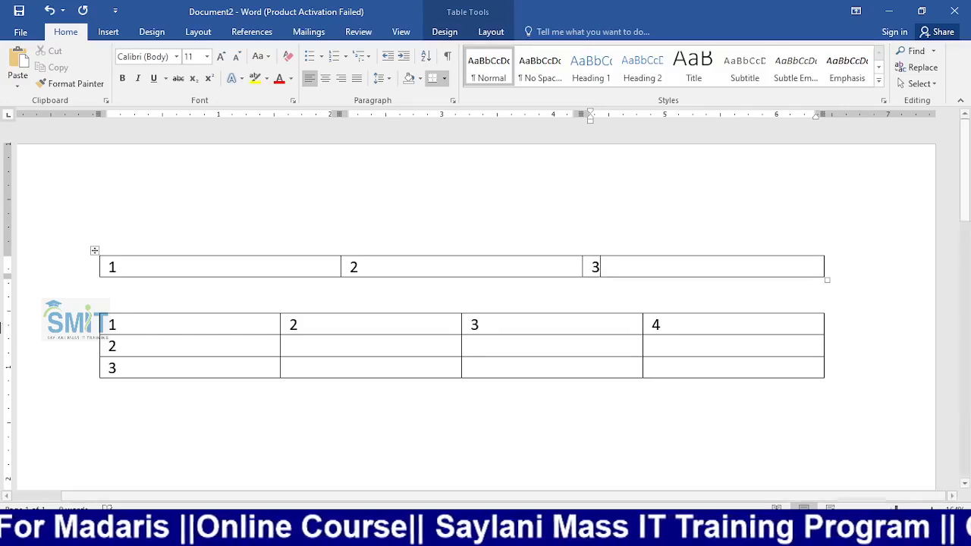
Insert a table with ten columns and eight rows below the four-column table
click(100, 446)
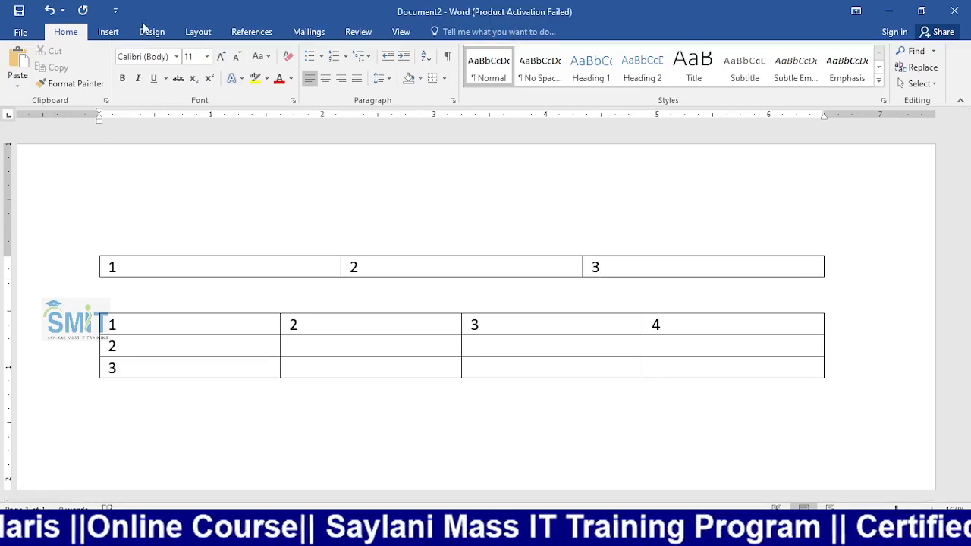
click(107, 32)
click(98, 87)
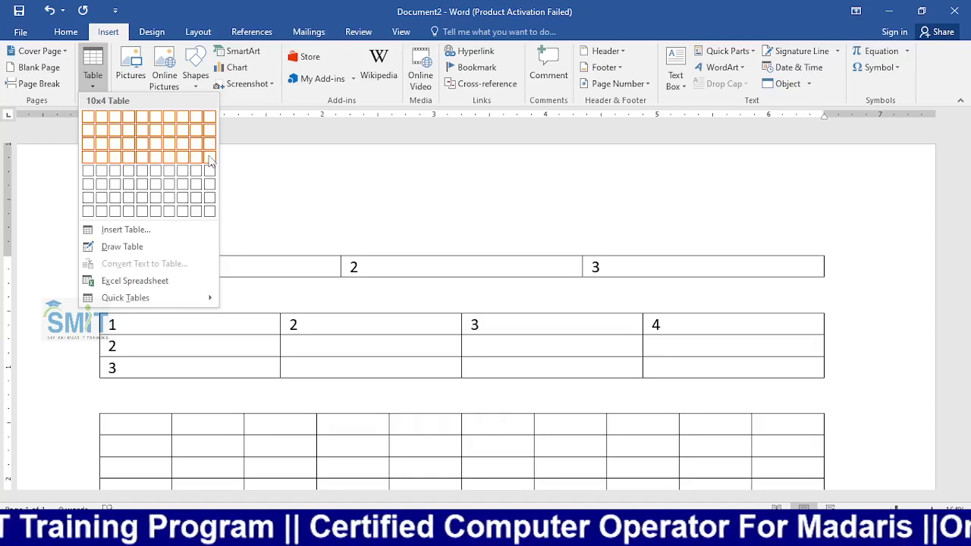
click(213, 217)
scroll(214, 220, down, 4)
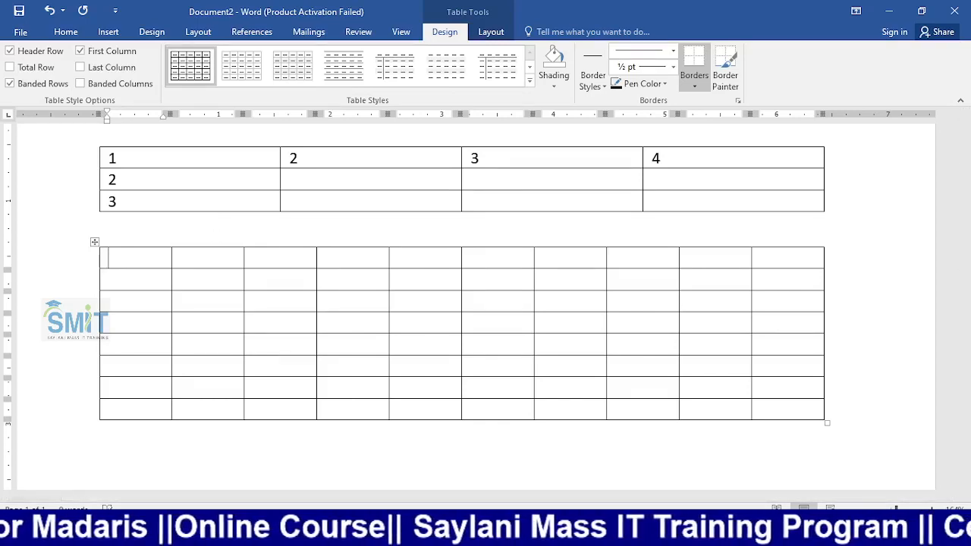
Switch to OBS, mute the Mic/Aux audio source and return to the Word document
mouse_move(440, 535)
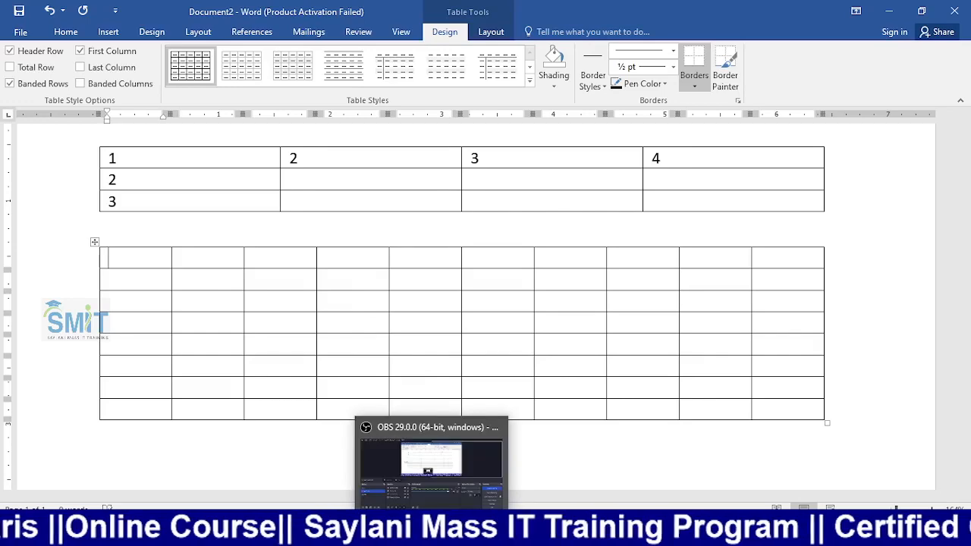
click(438, 455)
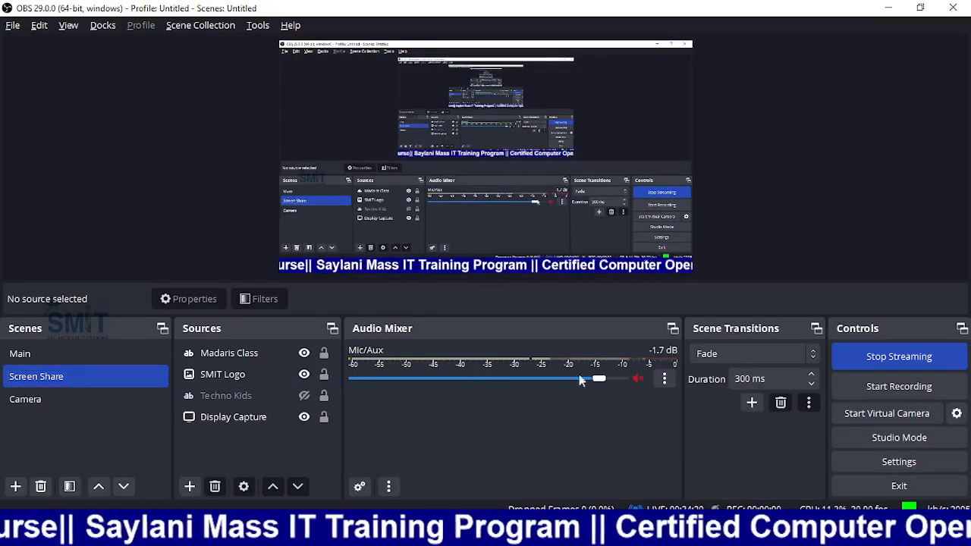
click(889, 8)
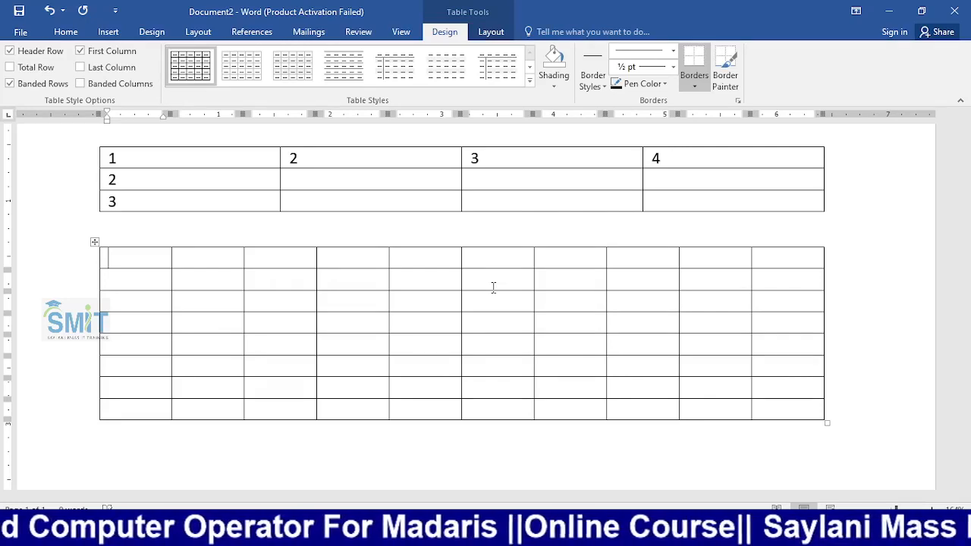
Switch to OBS, unmute the Mic/Aux audio source and return to the Word document
key(alt+Tab)
click(638, 379)
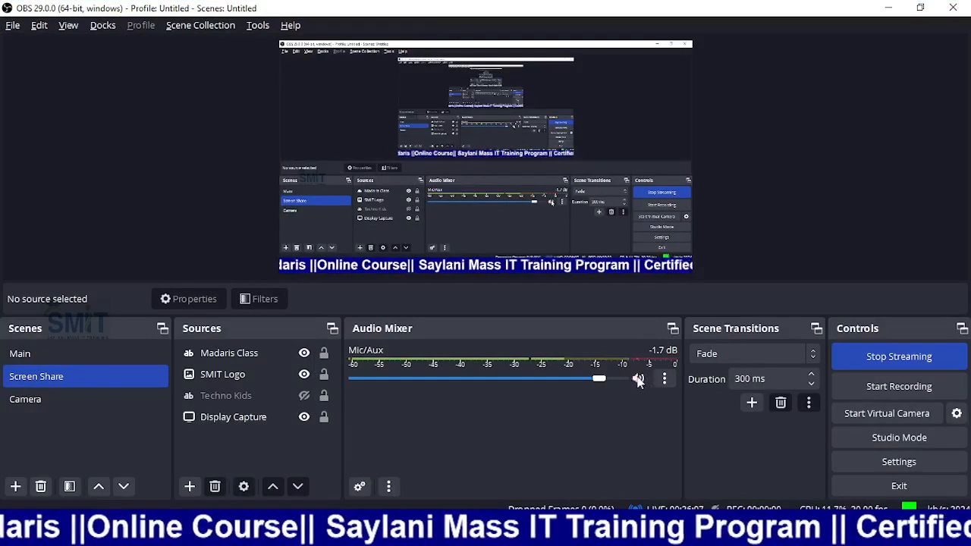
key(alt+Tab)
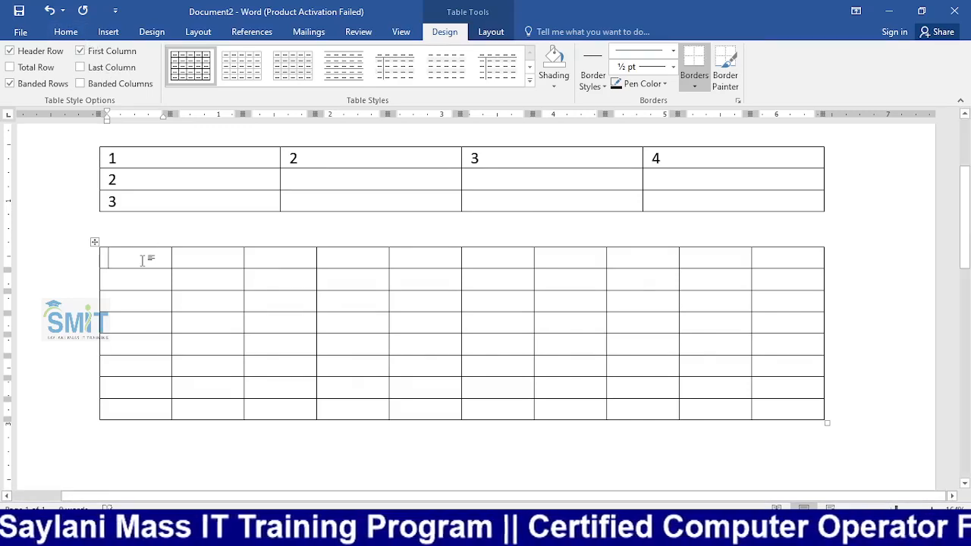
Number the first-row cells of the ten-column table consecutively from 1 to 10
text(1)
key(Tab)
text(2)
key(Tab)
text(3)
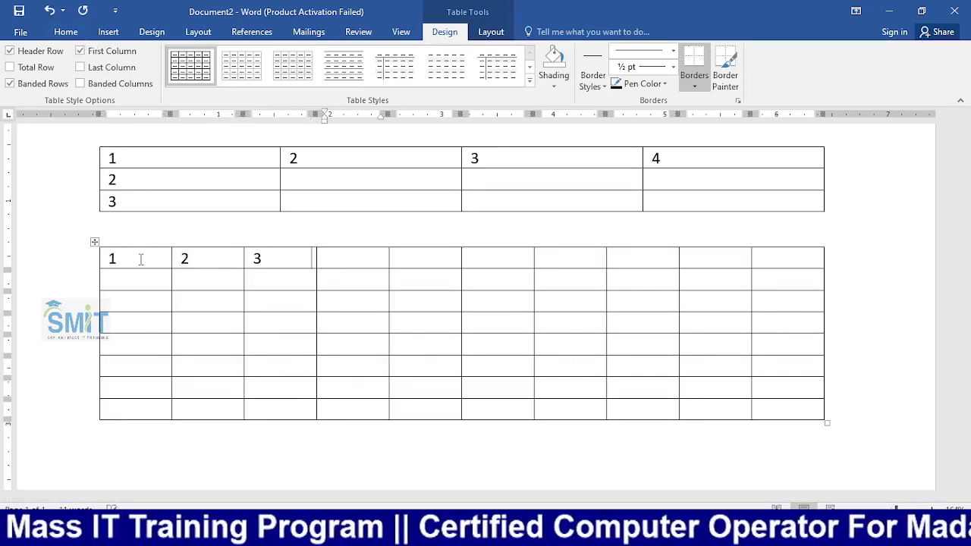
key(Tab)
text(4)
key(Tab)
text(5)
key(Tab)
text(6)
key(Tab)
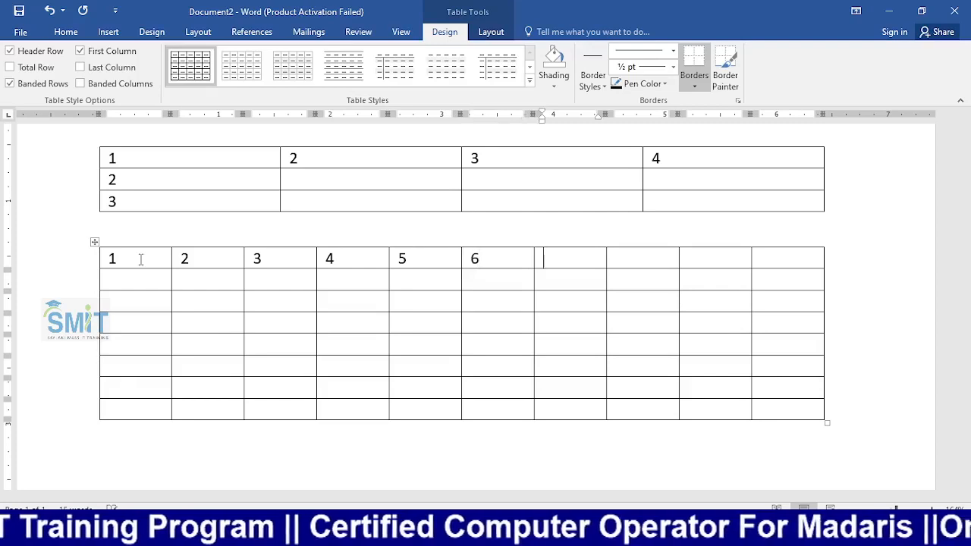
text(7)
key(Tab)
text(8)
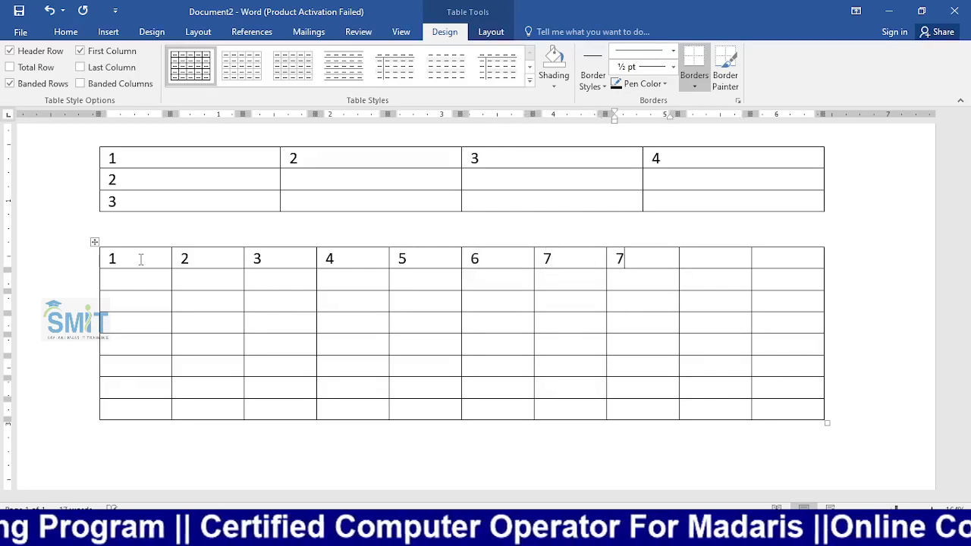
key(Tab)
text(9)
key(Tab)
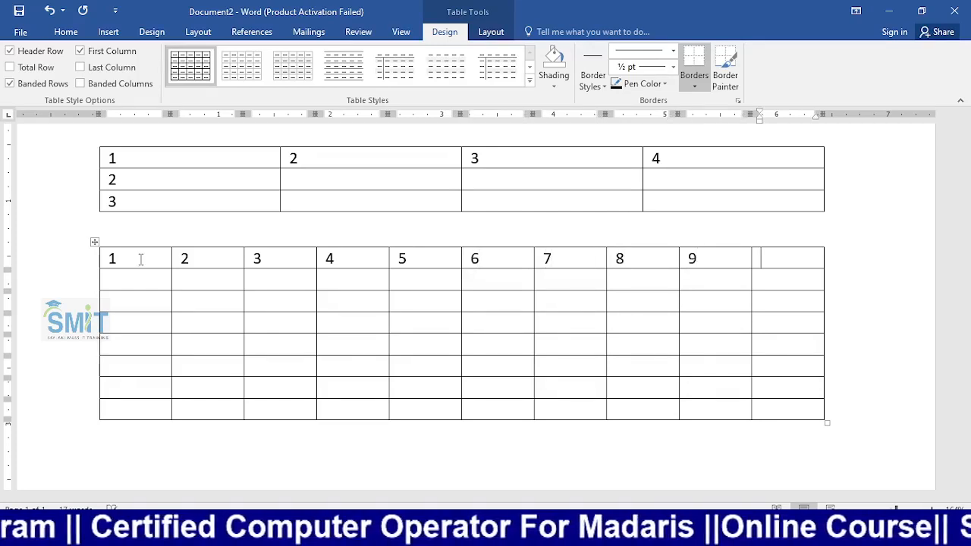
text(10)
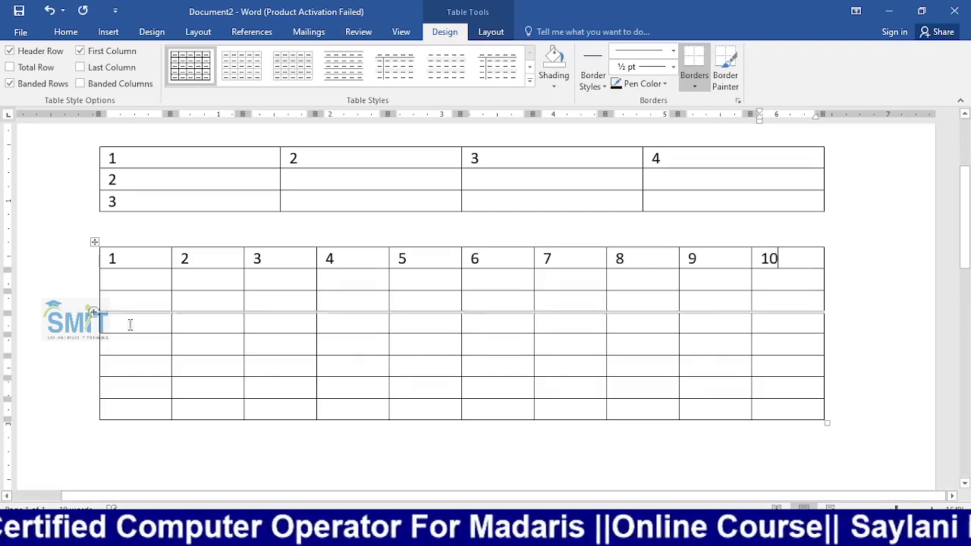
Number the rows of the ten-column table in its first column from 2 down to 8
click(135, 285)
text(2)
key(Down)
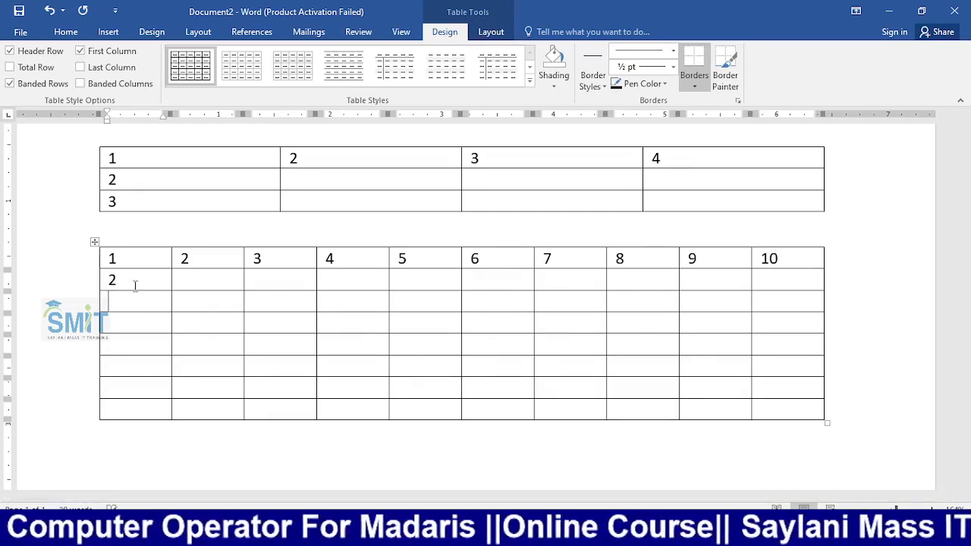
text(3)
key(Down)
text(4)
key(Down)
text(5)
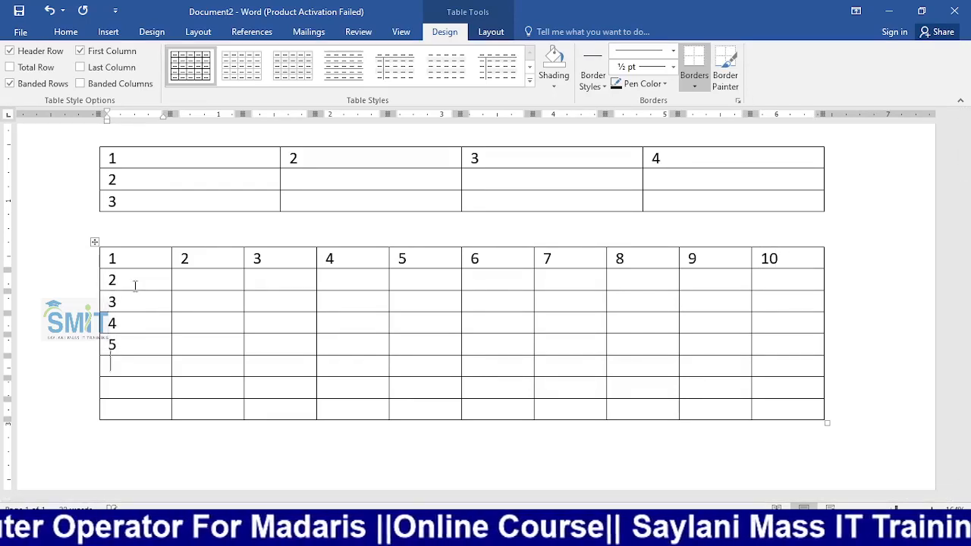
key(Down)
text(6)
key(Down)
text(7)
key(Down)
text(8)
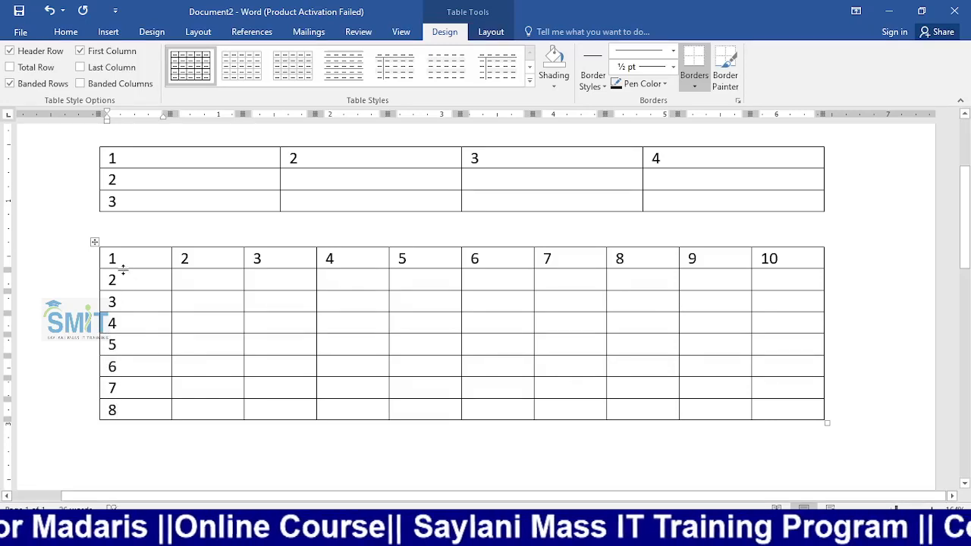
Review the three numbered tables and place the insertion point on the empty line between the first and second tables
scroll(144, 307, up, 4)
scroll(130, 312, down, 3)
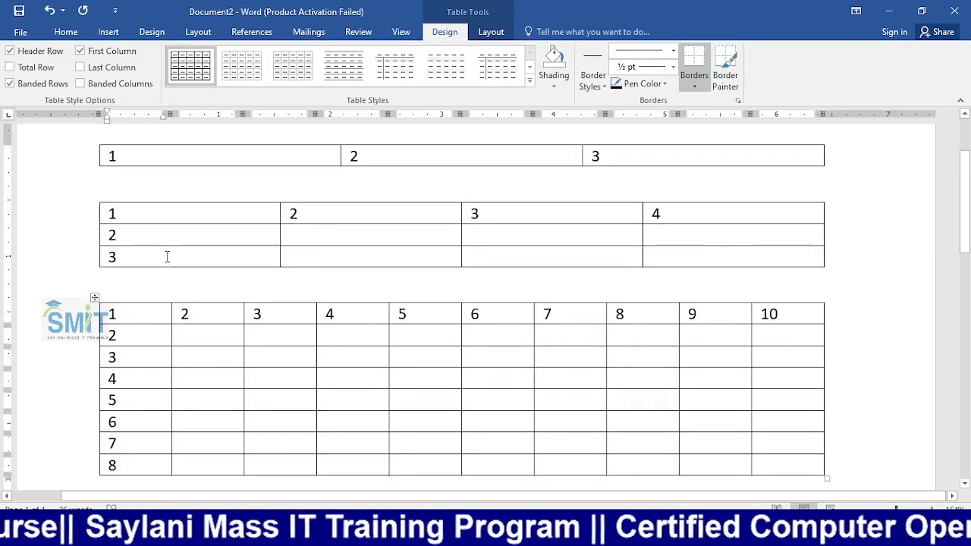
click(141, 178)
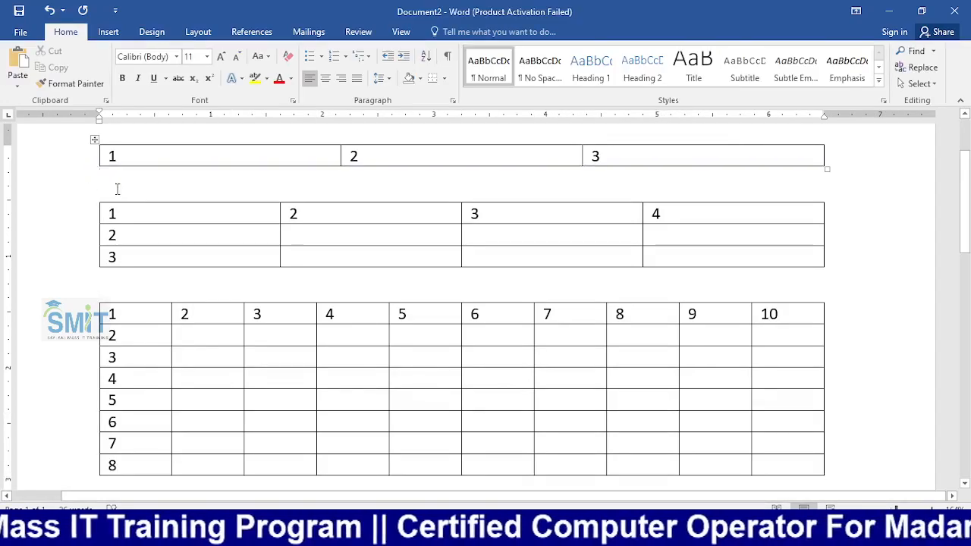
scroll(131, 225, down, 3)
scroll(131, 226, up, 3)
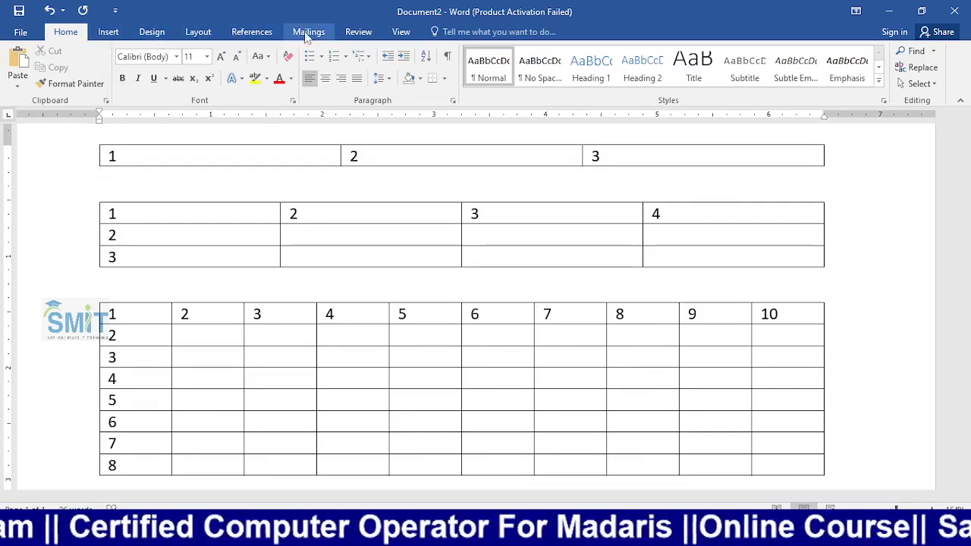
click(110, 33)
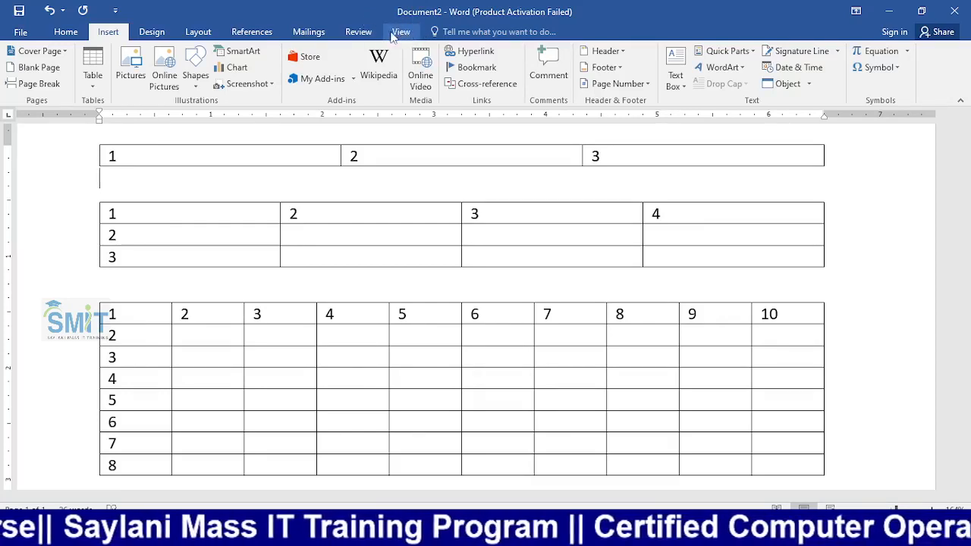
click(279, 153)
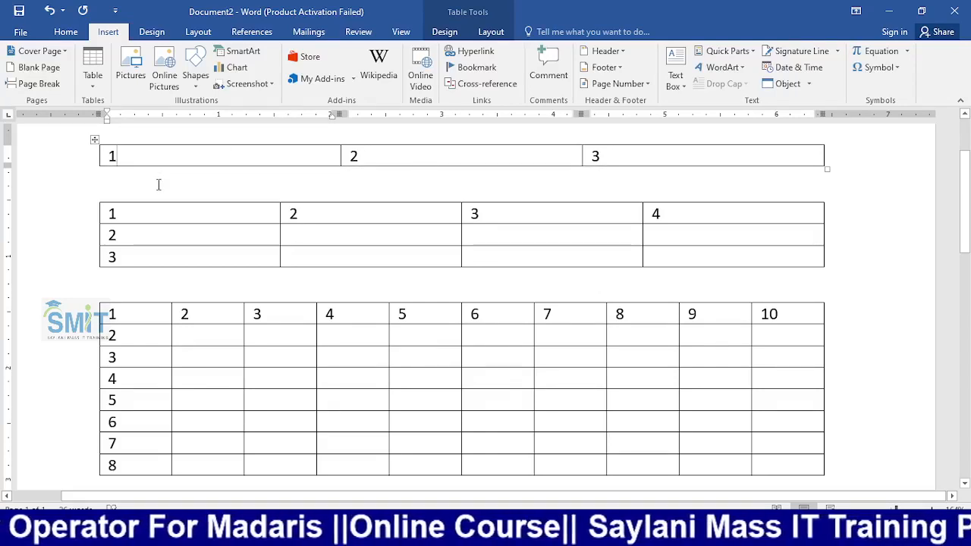
click(159, 184)
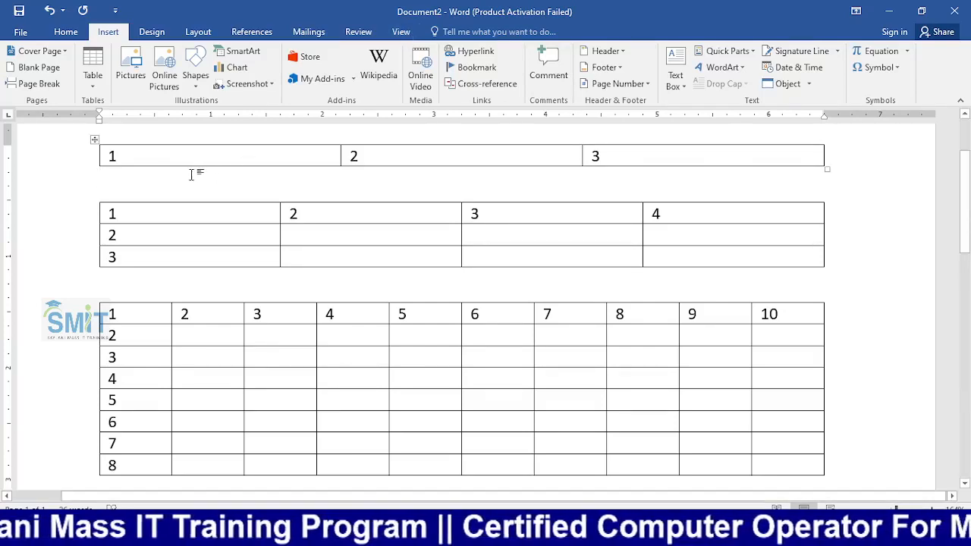
View the table design and table layout options for the three-column table
click(206, 157)
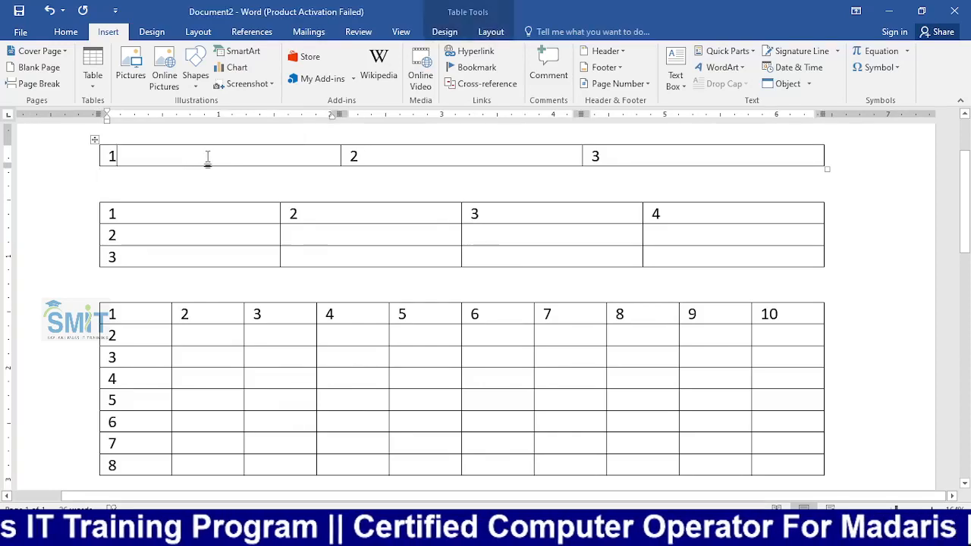
click(443, 32)
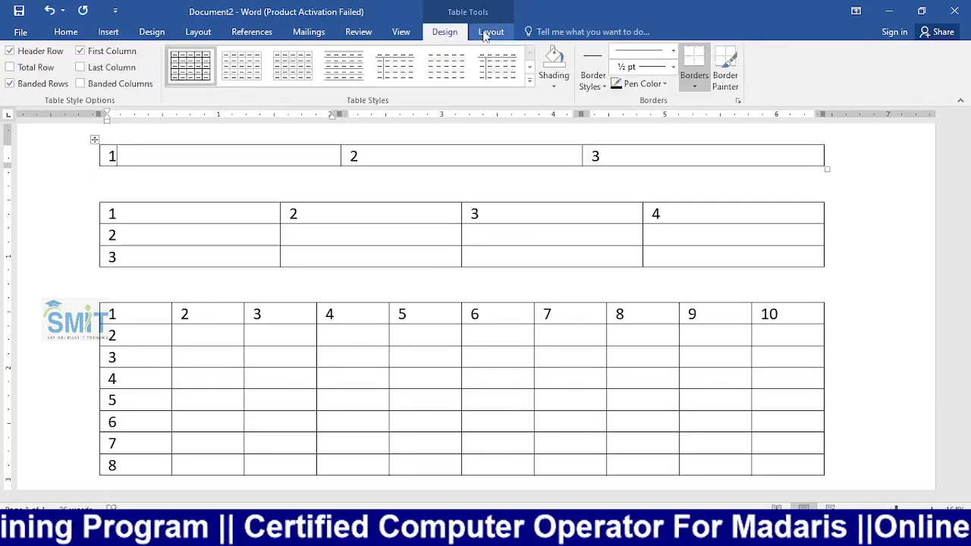
click(489, 31)
click(451, 34)
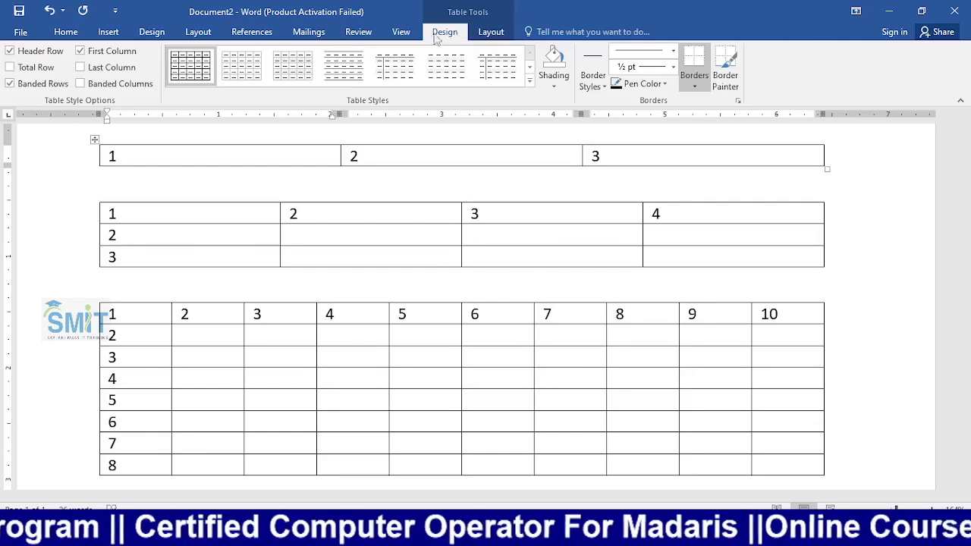
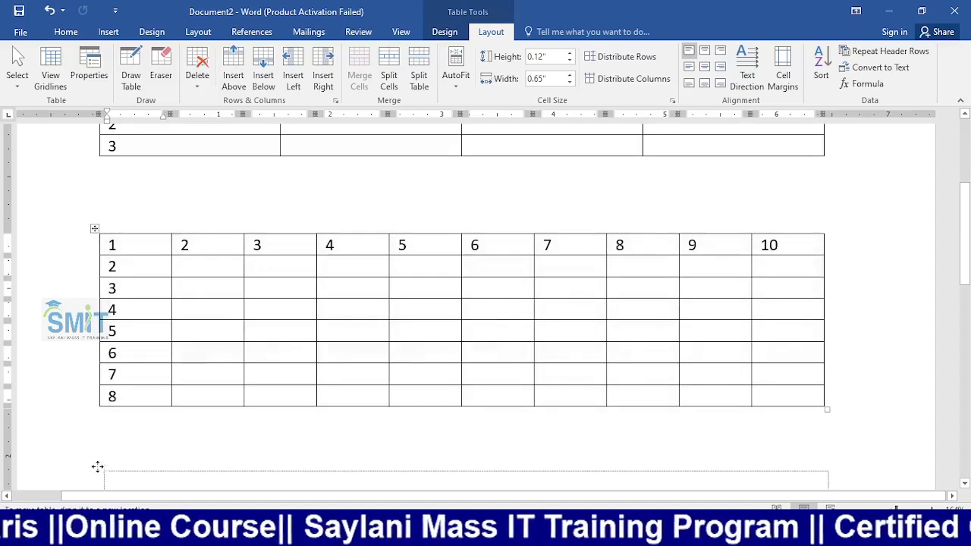
Shrink the ten-column table proportionally so that its columns are about 0.27 inches wide
scroll(115, 336, down, 3)
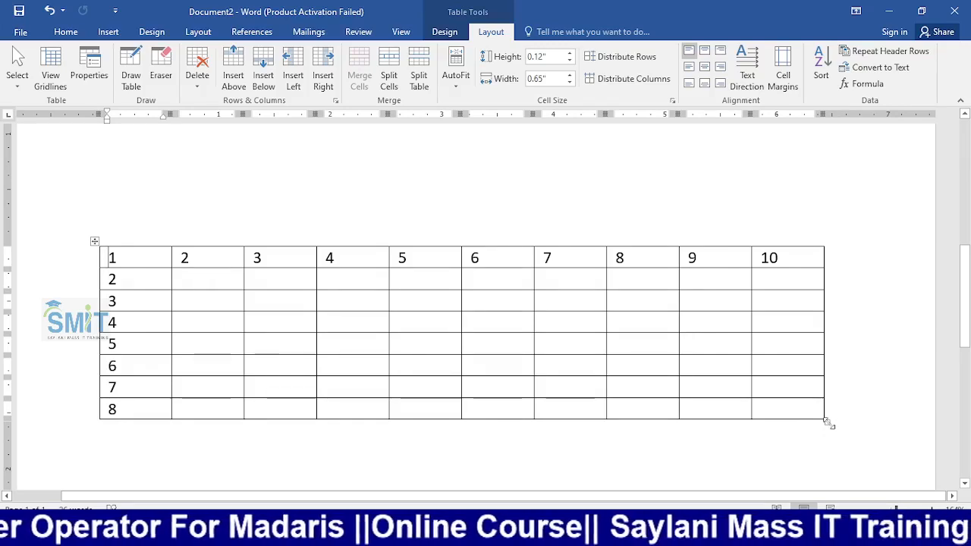
drag(828, 422, 396, 341)
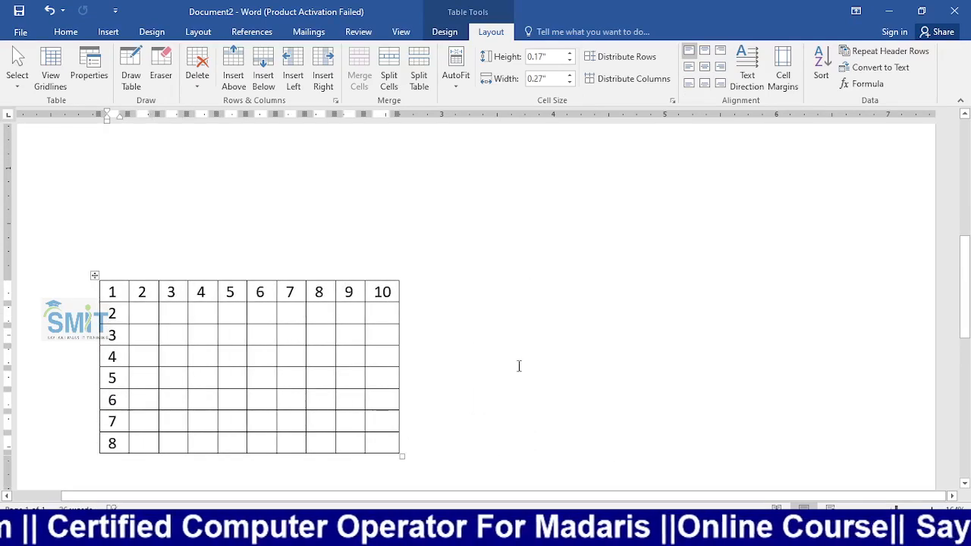
Select the whole three-column table at the start of the document and delete it
scroll(519, 367, up, 5)
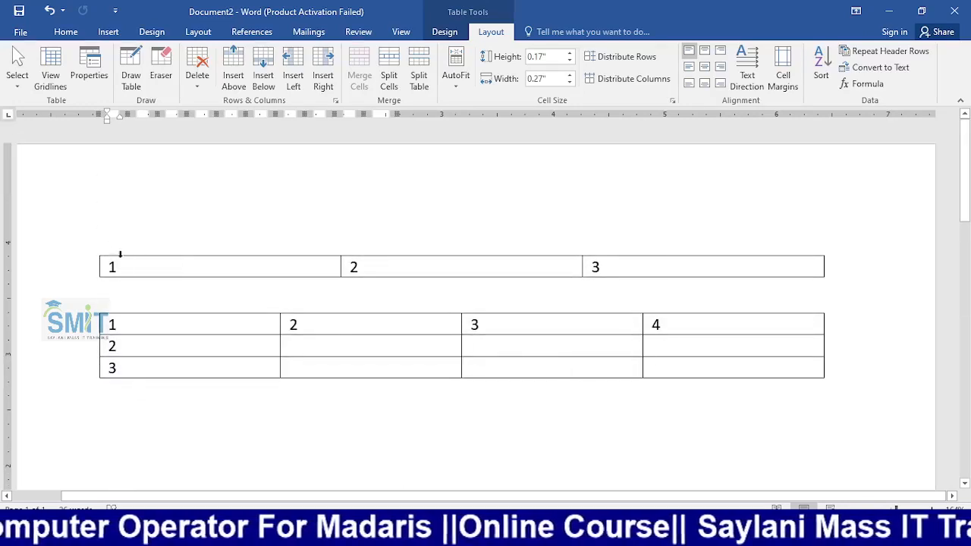
click(127, 266)
click(95, 251)
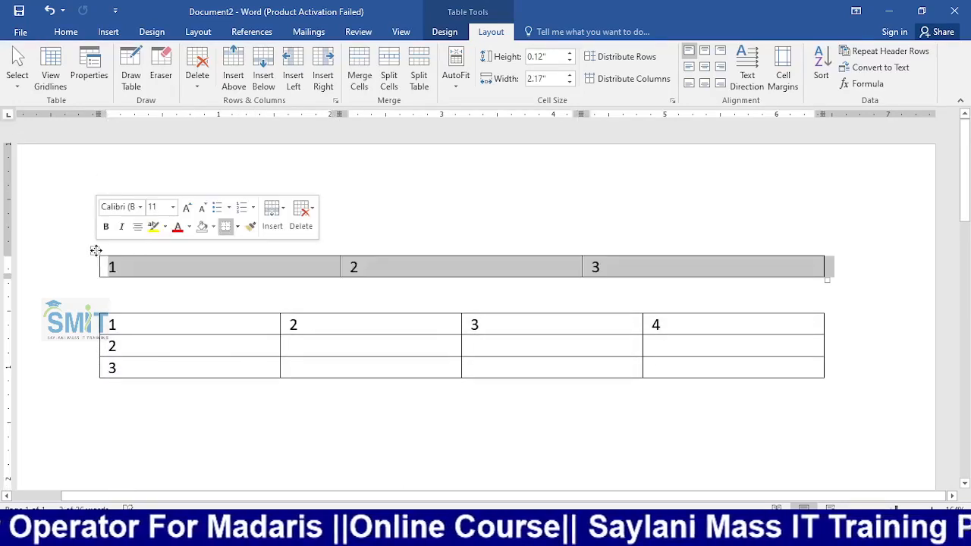
click(301, 214)
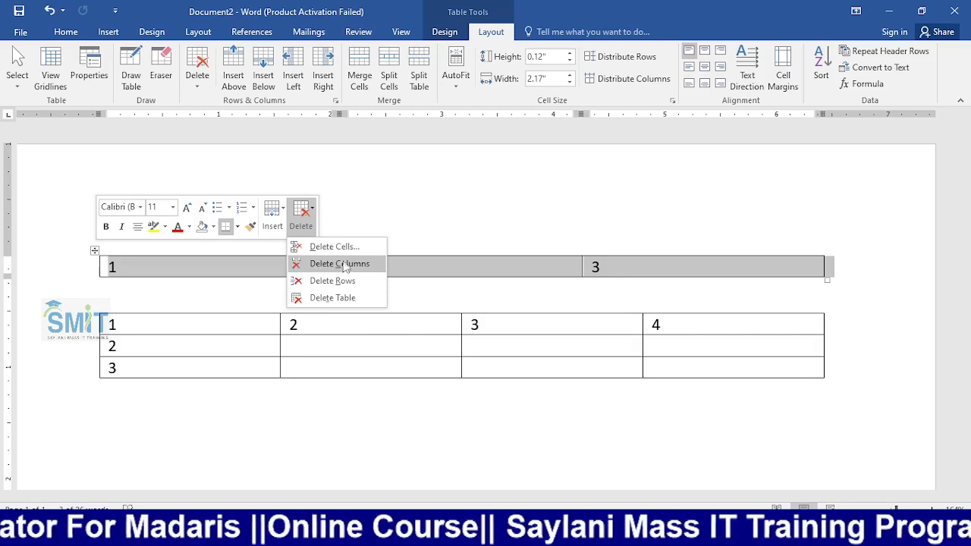
click(332, 297)
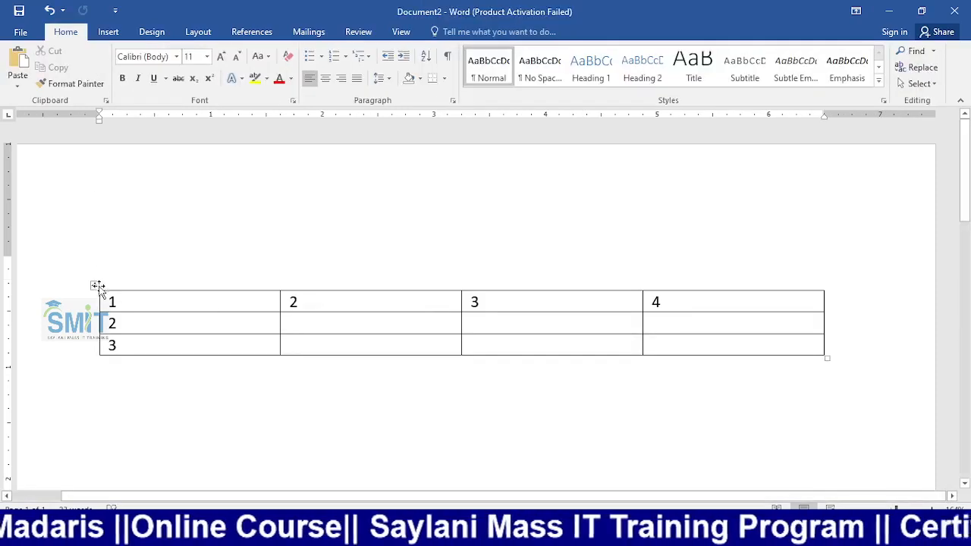
Select the entire four-column table and delete it from the document
click(94, 286)
click(94, 286)
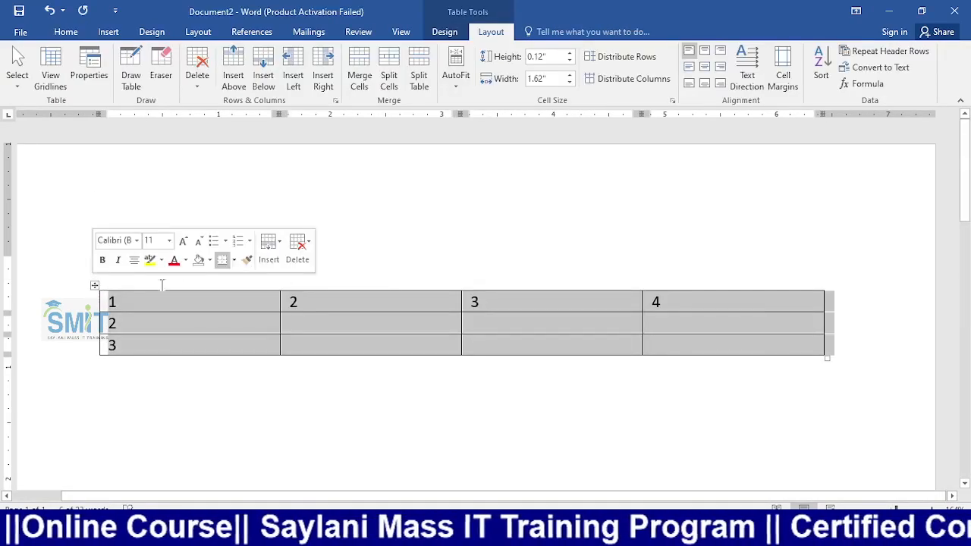
click(297, 246)
click(330, 330)
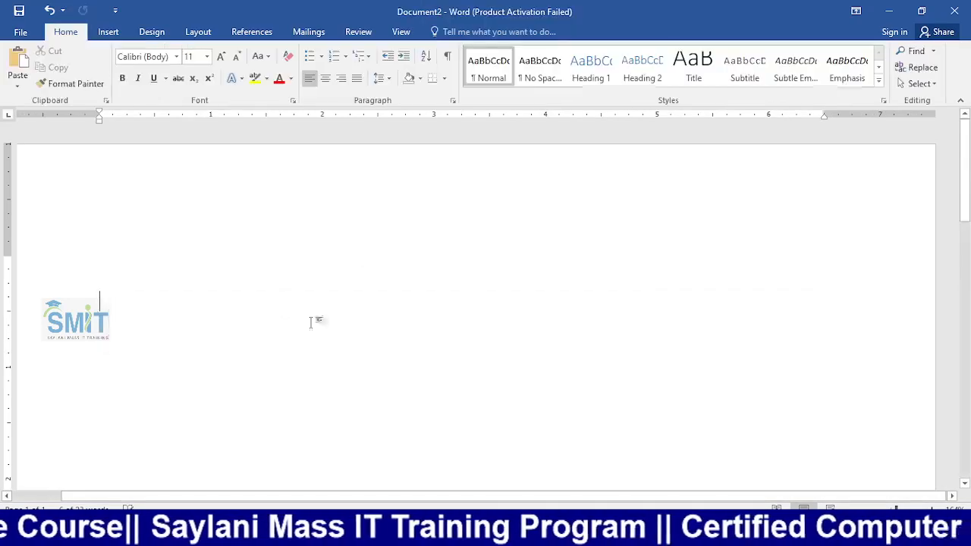
Select the remaining ten-column table and delete it from the document
scroll(314, 321, down, 3)
click(94, 376)
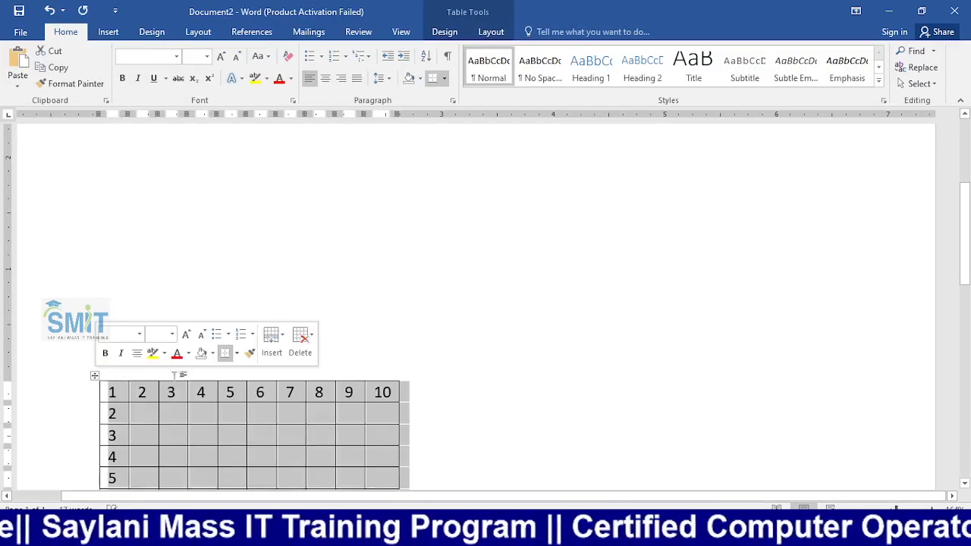
click(301, 338)
click(318, 424)
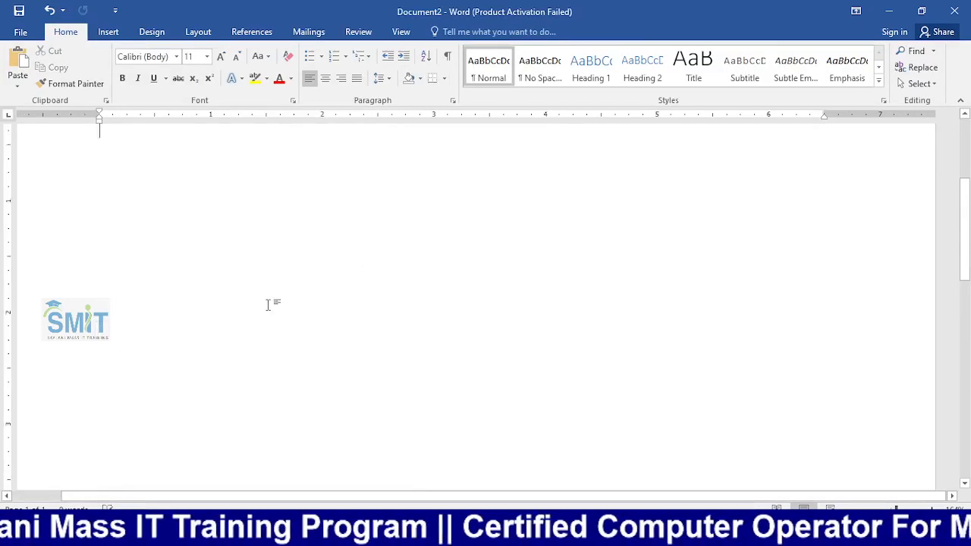
Insert a table with 20 columns and 20 rows on the document's first line using the Insert Table dialog
click(116, 274)
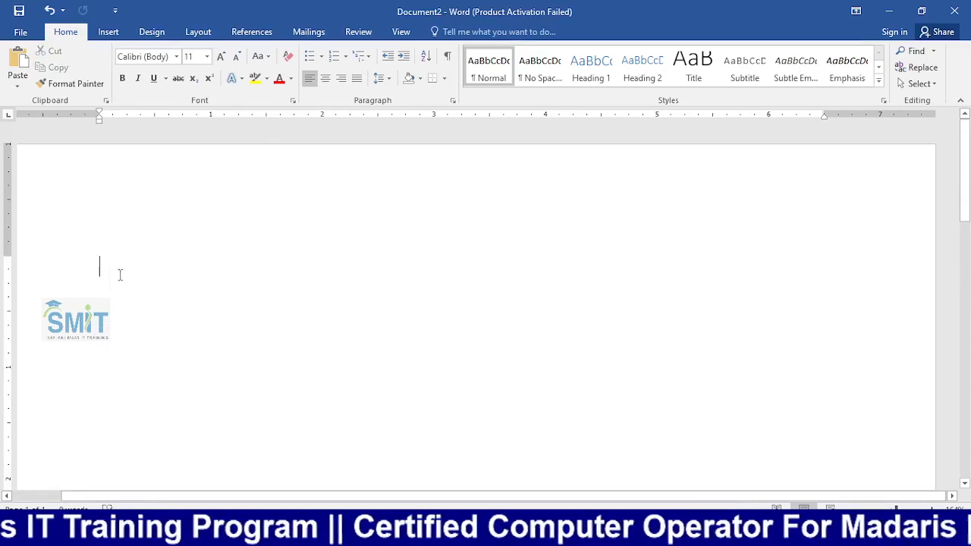
click(108, 31)
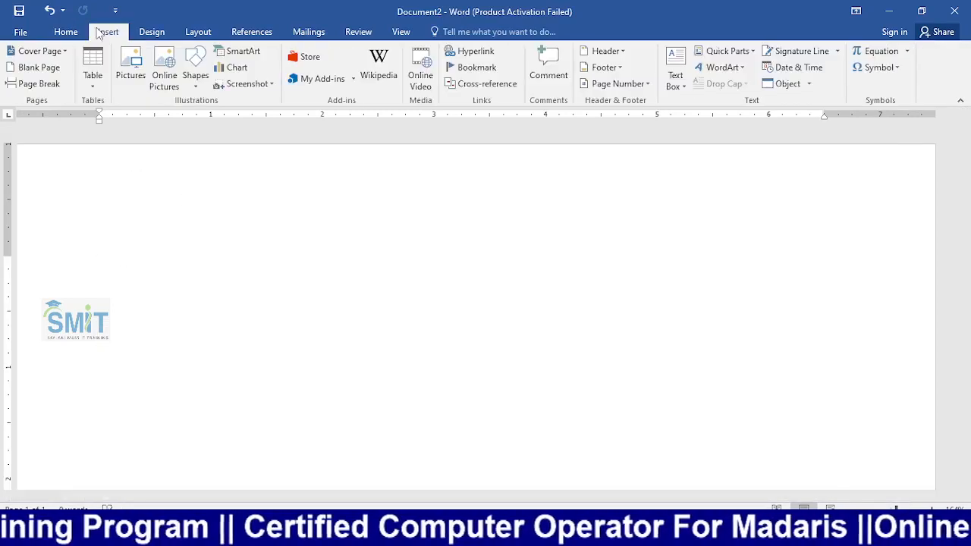
click(92, 88)
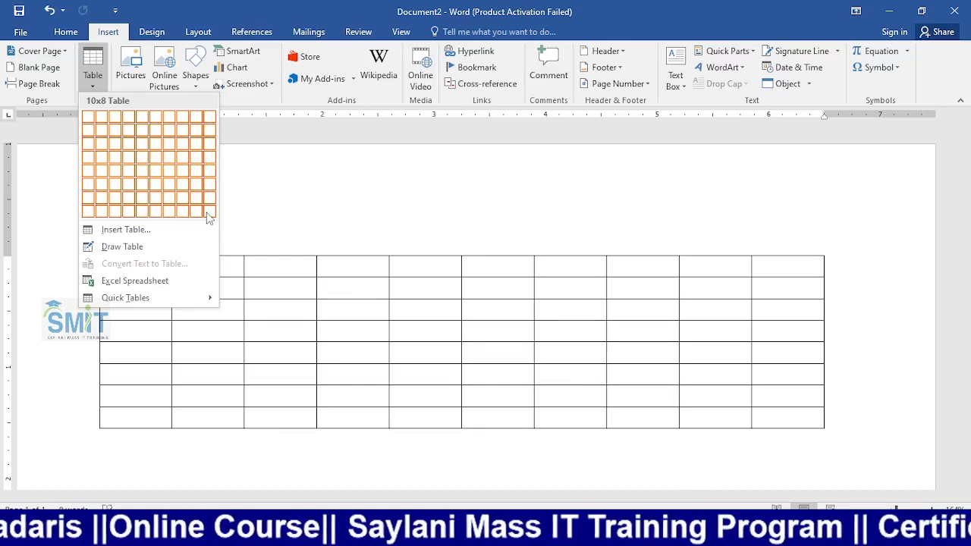
click(177, 230)
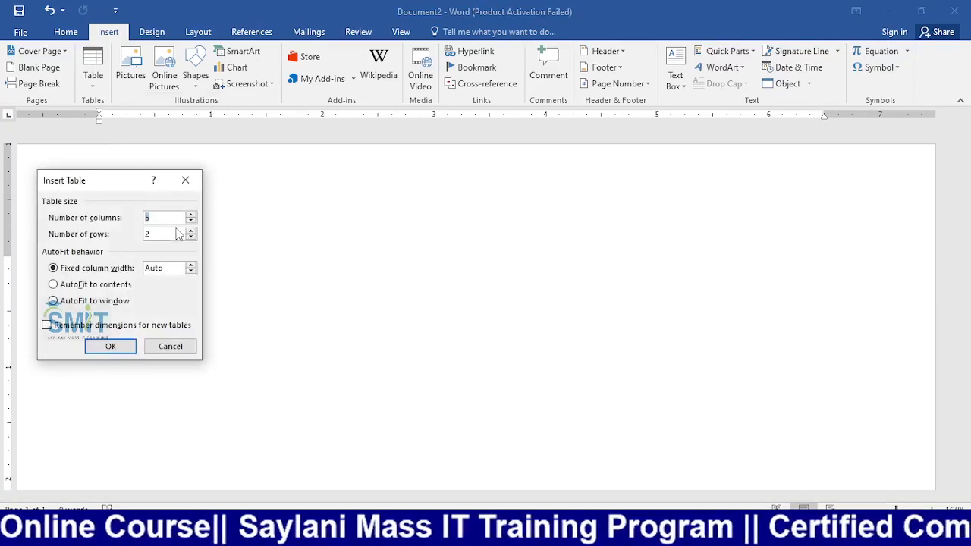
drag(136, 183, 341, 202)
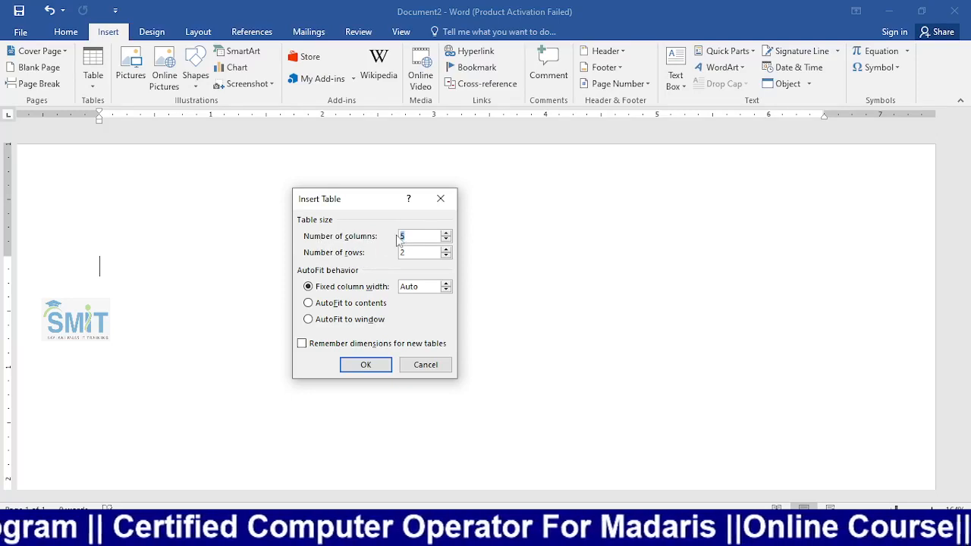
key(BackSpace)
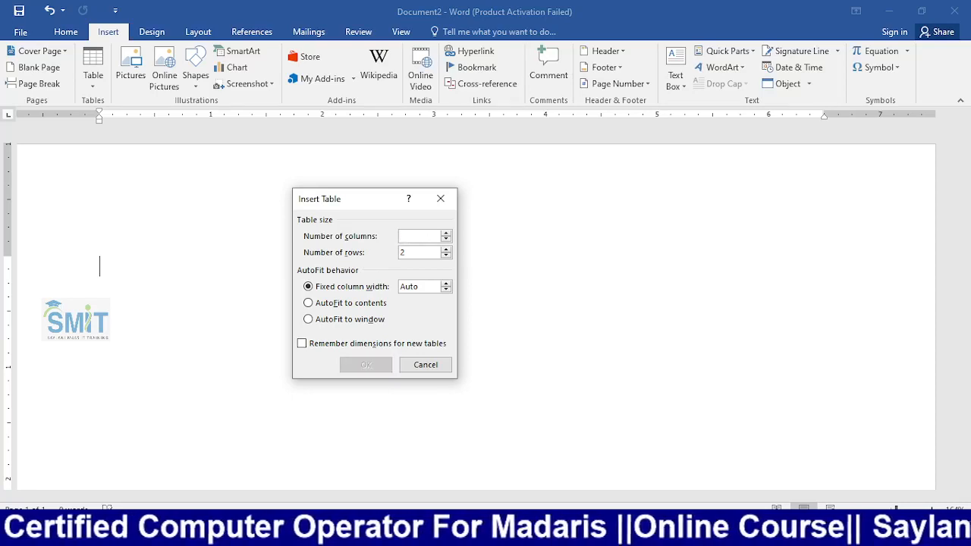
text(20)
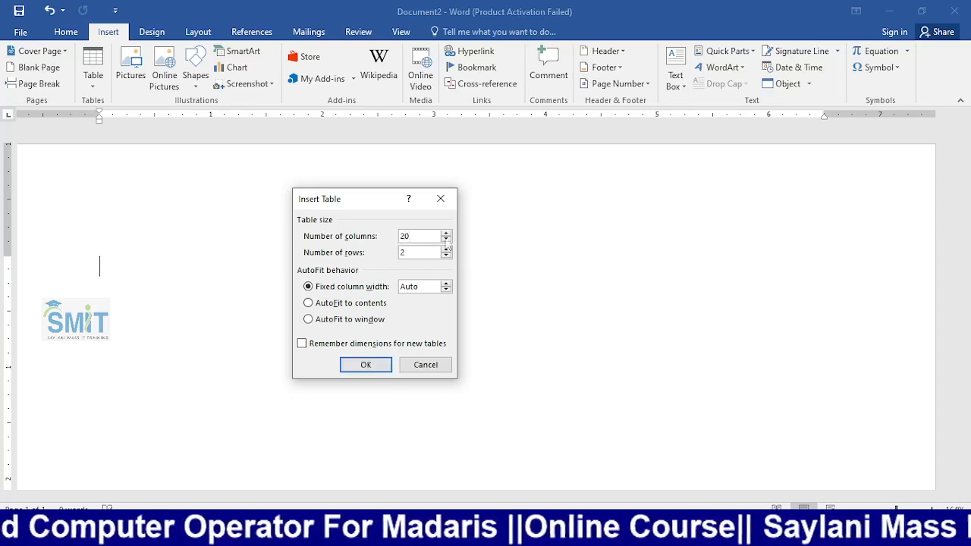
key(BackSpace)
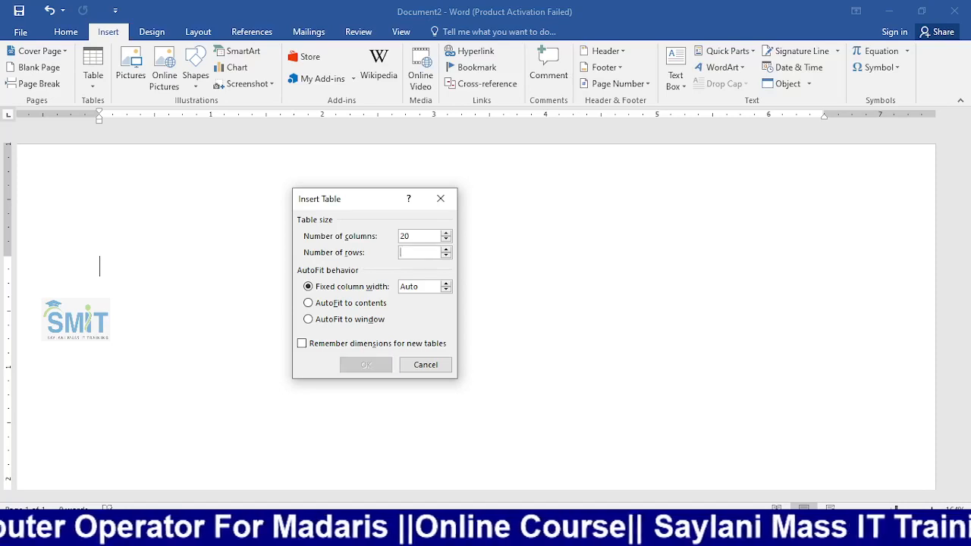
text(20)
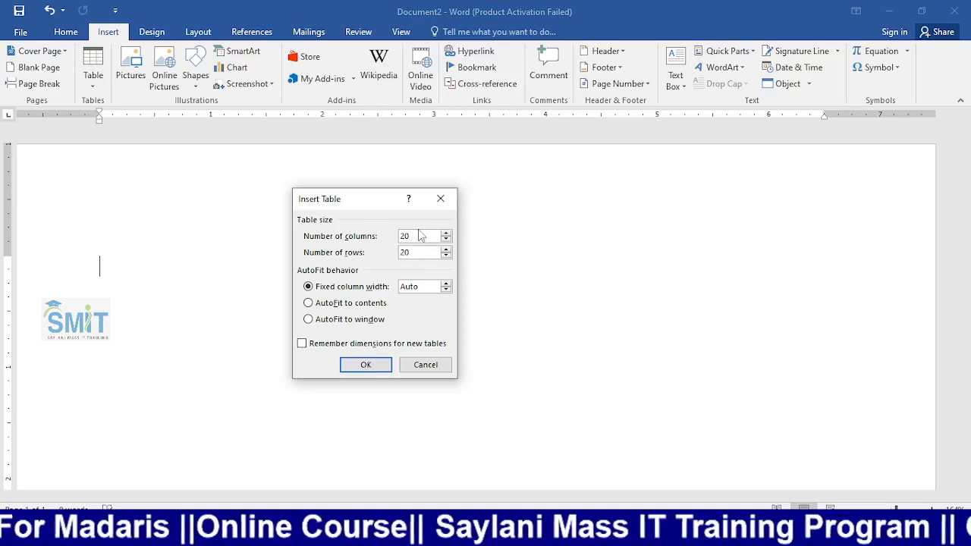
click(366, 365)
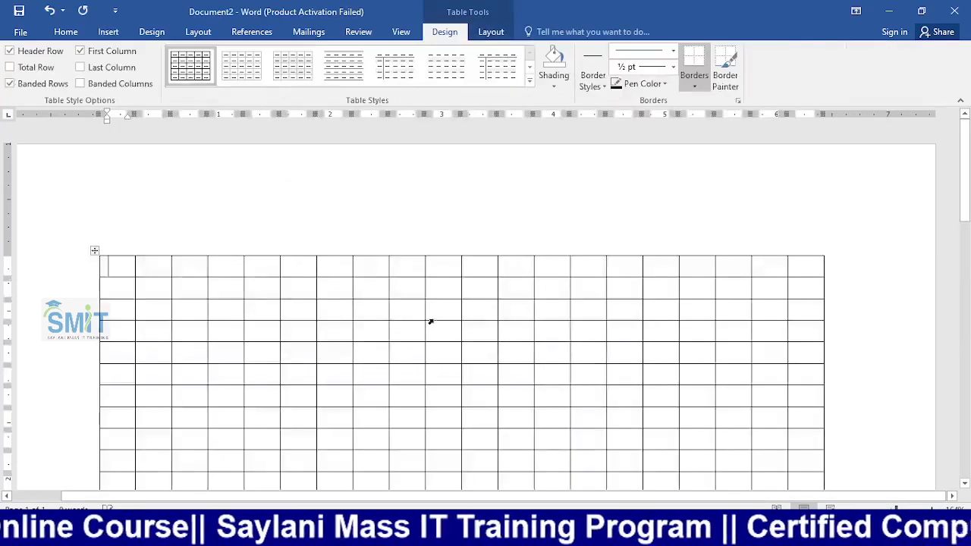
Number the first-row cells of the 20-column table from 1 to 10, followed by 12 to 18 in the adjoining cells
scroll(427, 323, down, 3)
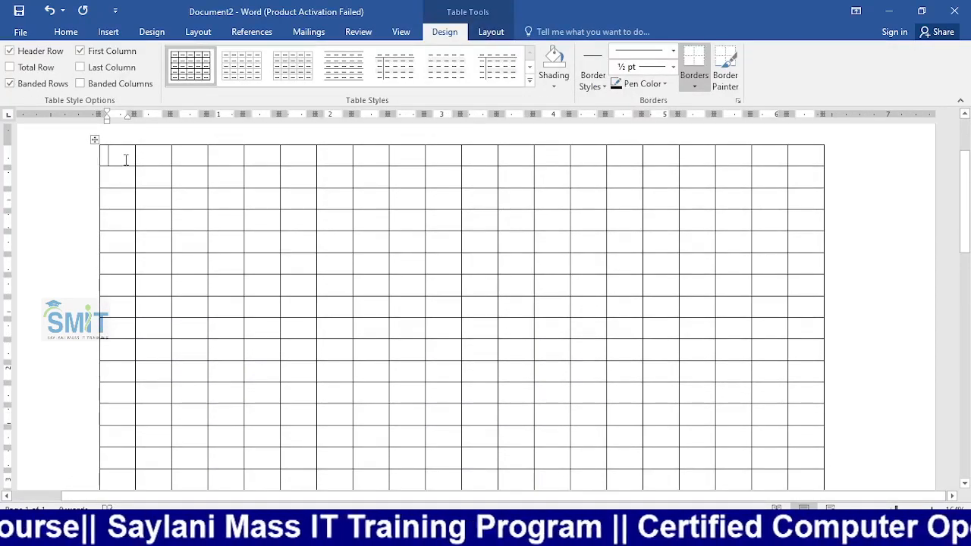
text(1)
key(Tab)
text(2)
key(Tab)
text(3)
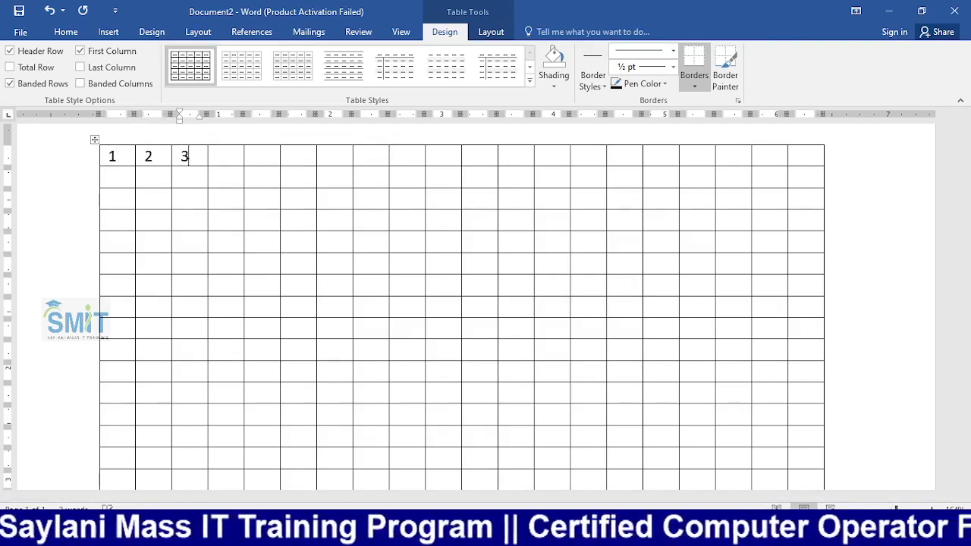
key(Tab)
text(4)
key(Tab)
text(5)
key(Tab)
text(6)
key(Tab)
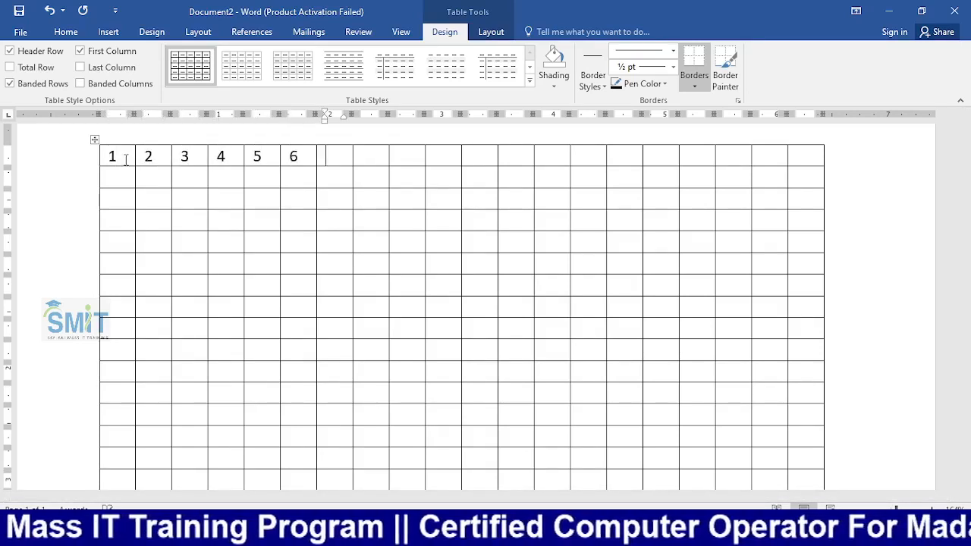
text(7)
key(Tab)
text(8)
key(Tab)
text(9)
key(Tab)
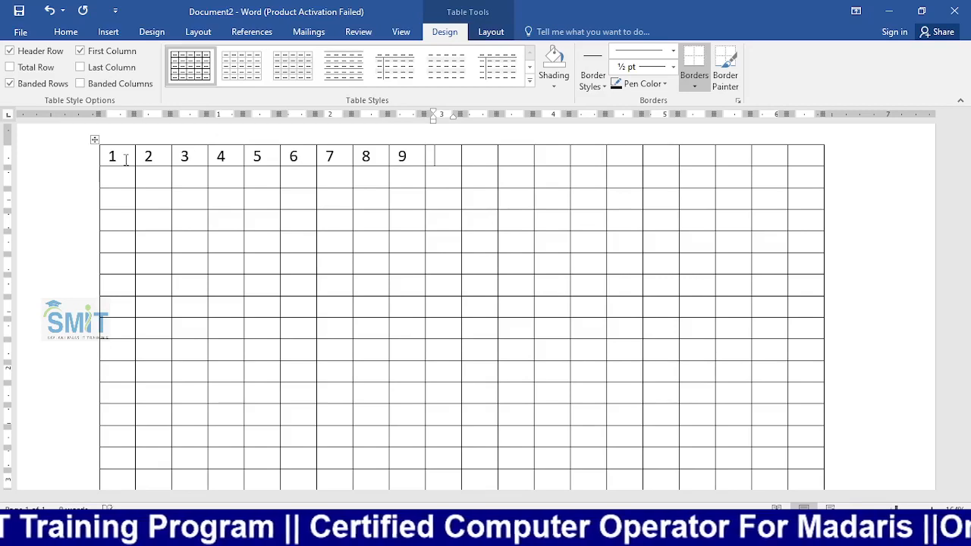
text(10)
key(Tab)
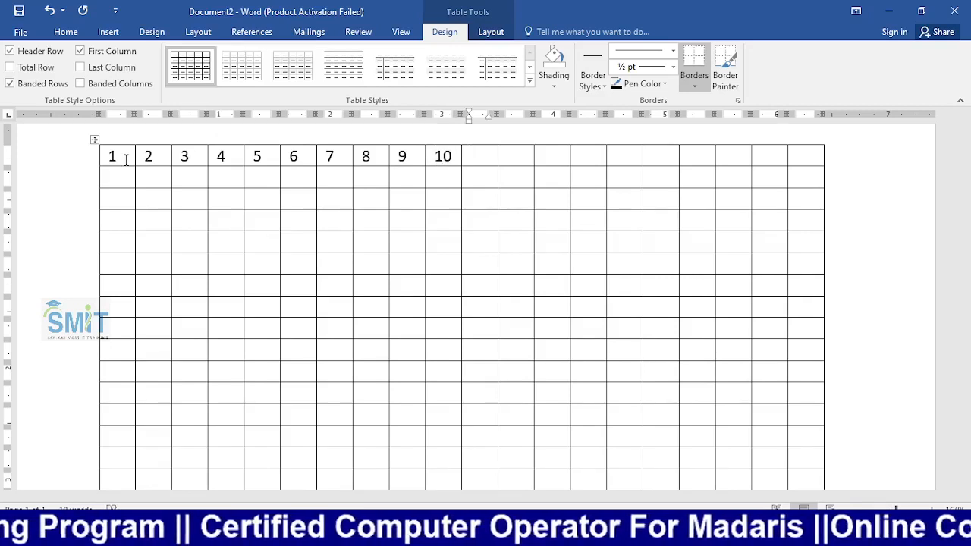
text(12)
key(Tab)
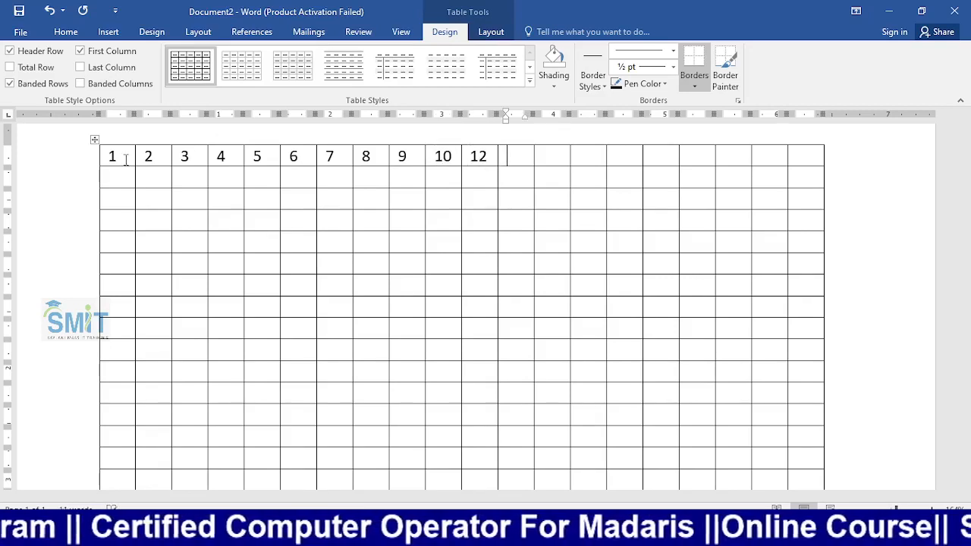
text(13)
key(Tab)
text(14)
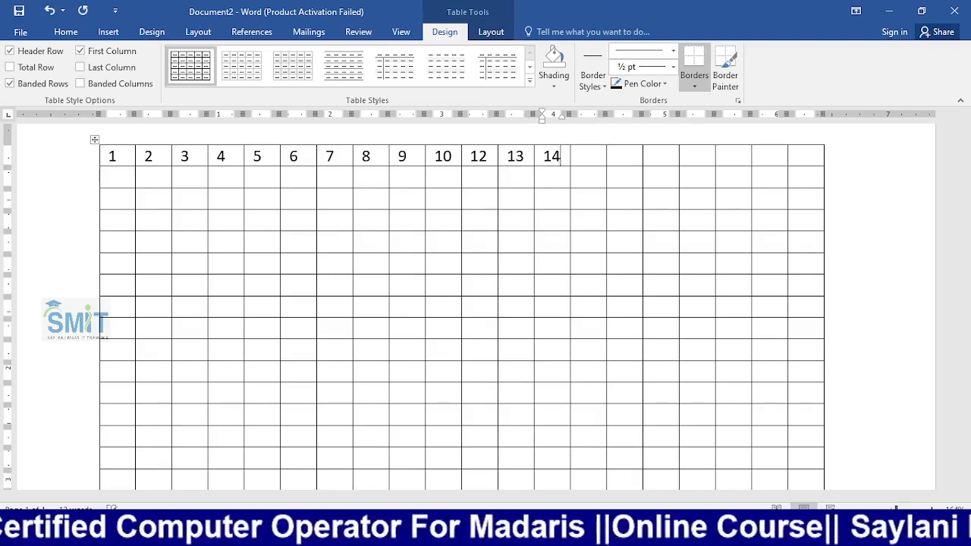
key(Tab)
text(15)
key(Tab)
text(16)
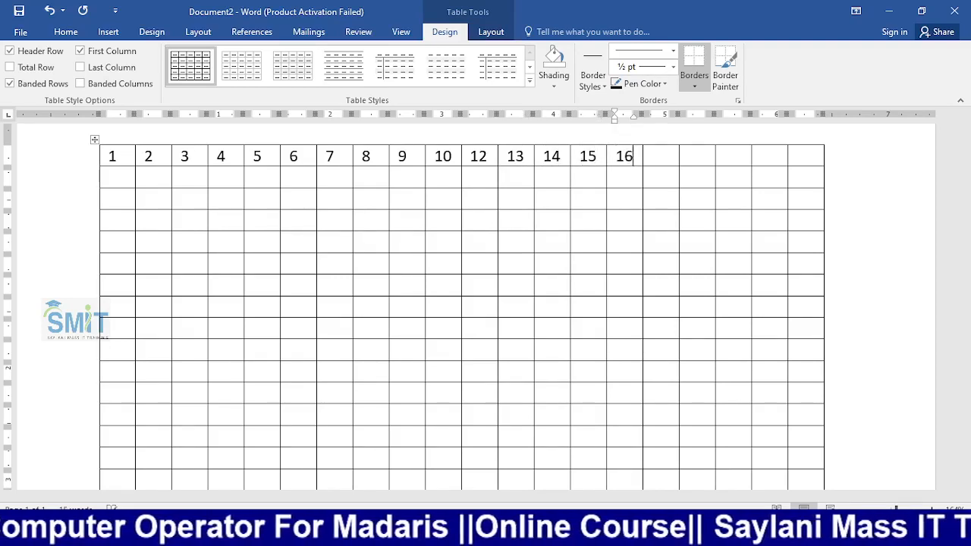
key(Tab)
text(17)
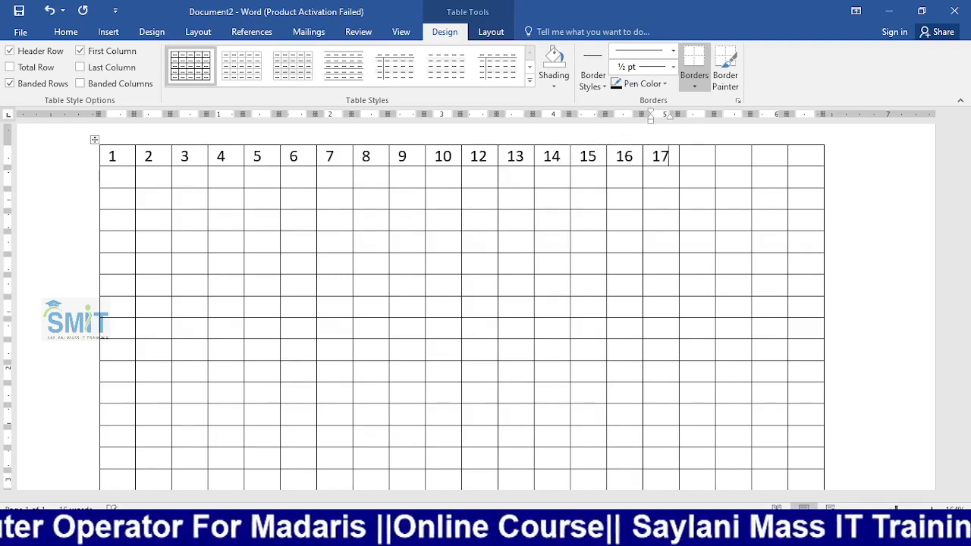
key(Tab)
text(18)
key(Tab)
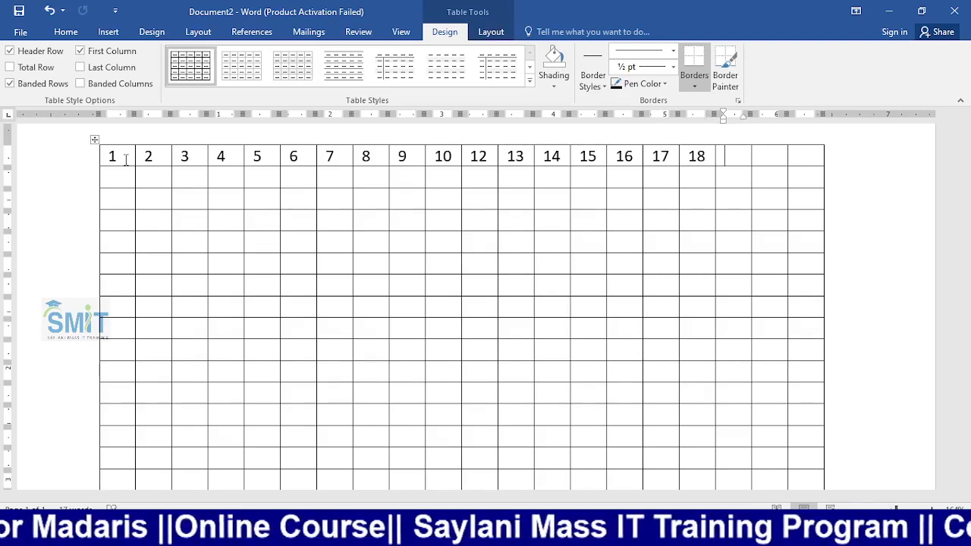
Correct the three first-row cells following 10 so they read 11, 12 and 13
key(Left)
key(Left)
key(Left)
key(Left)
key(Left)
key(Left)
key(Left)
key(Left)
key(Left)
key(Left)
key(Left)
key(Left)
key(Left)
key(Left)
key(Left)
key(Left)
key(Left)
key(Left)
key(Left)
key(Left)
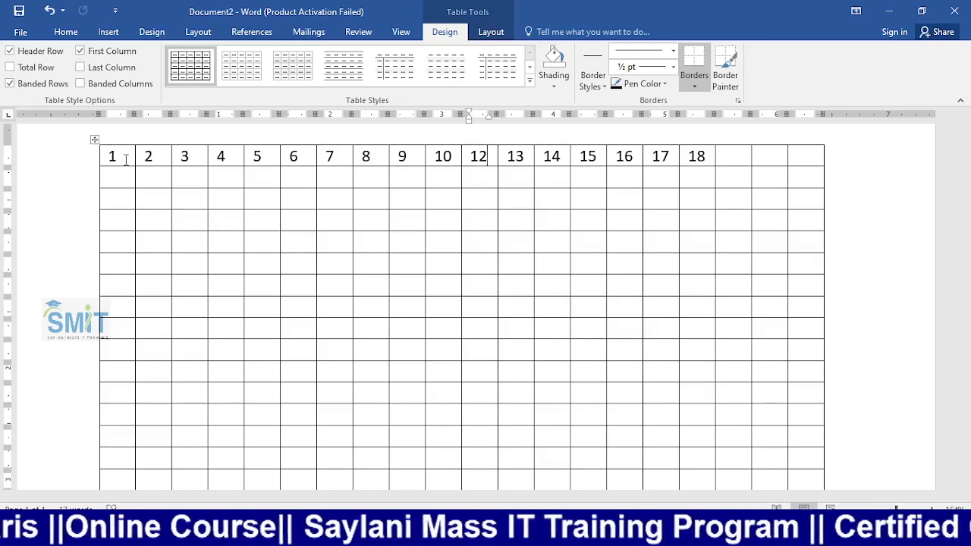
key(BackSpace)
text(1)
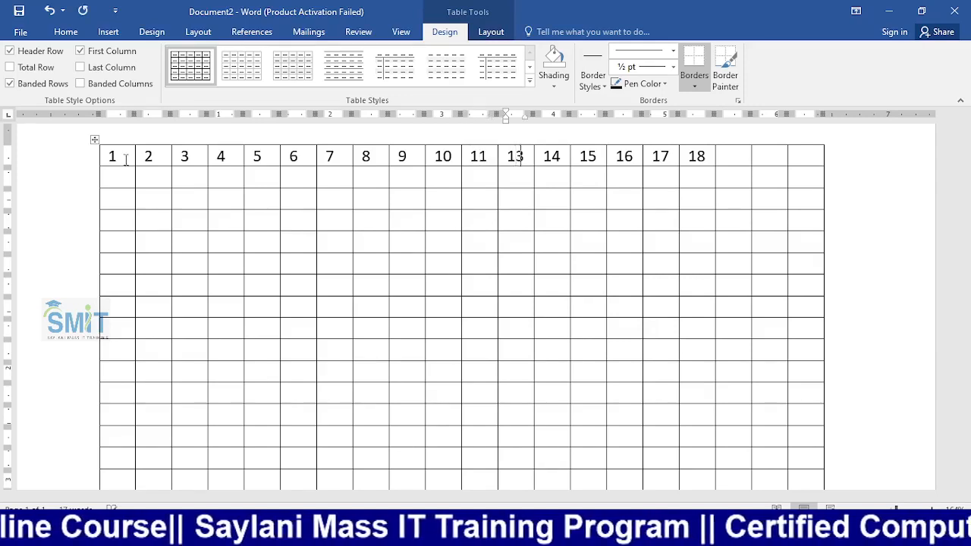
key(Delete)
text(2)
key(Right)
key(Delete)
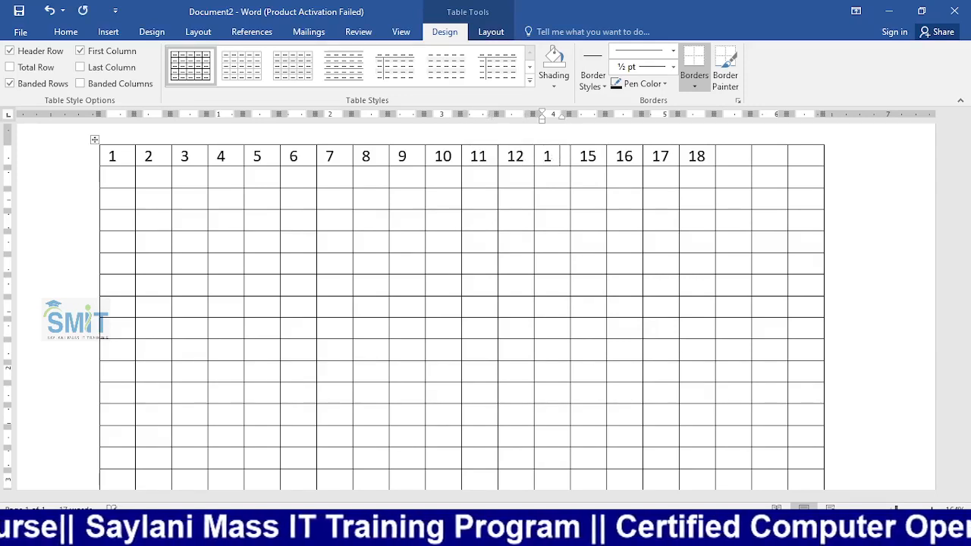
text(2)
key(Left)
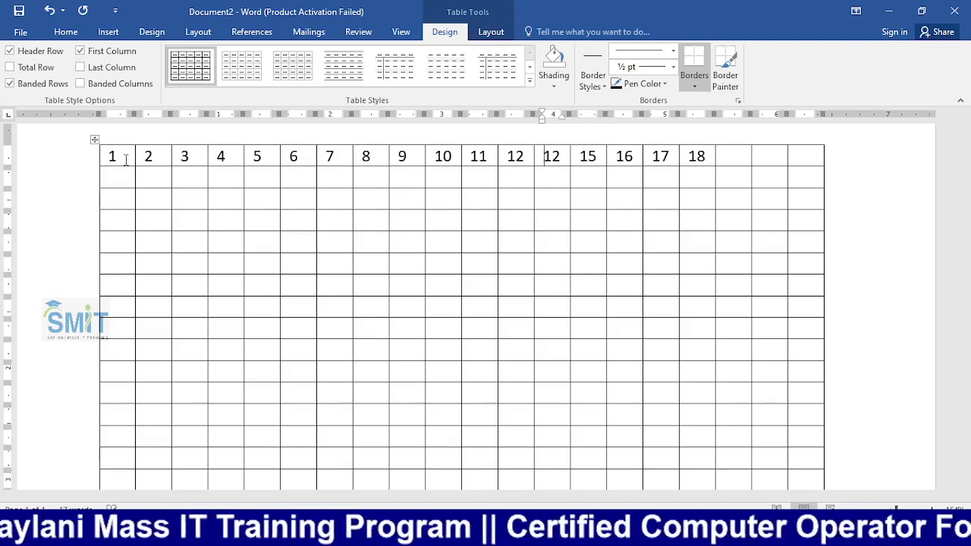
key(BackSpace)
text(3)
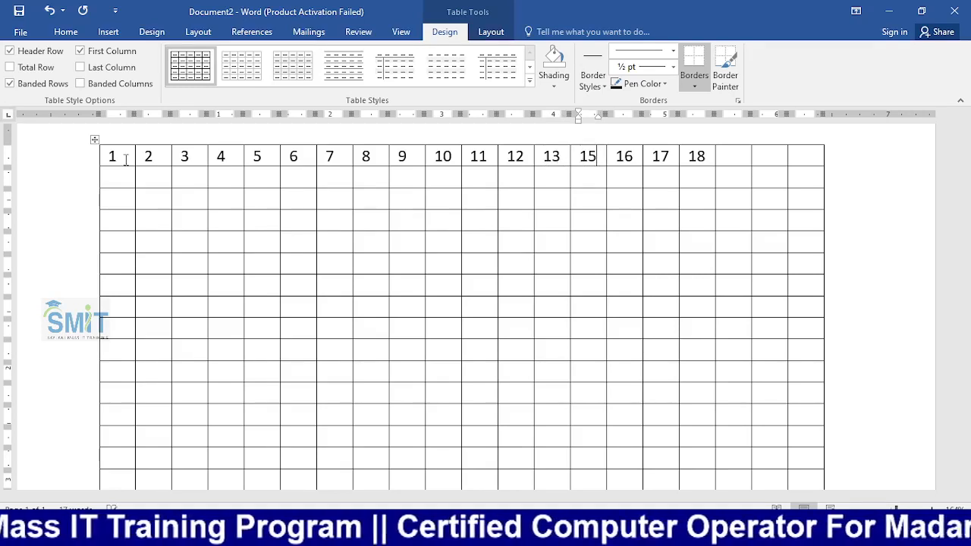
Correct the four first-row cells following 13 so they read 14, 15, 16 and 17
key(Delete)
text(4)
key(Right)
key(Right)
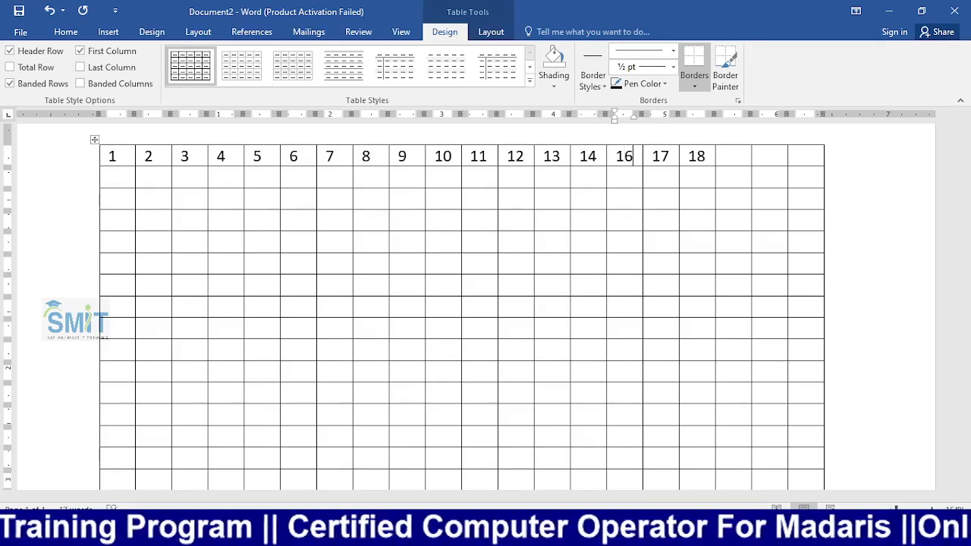
key(BackSpace)
text(4)
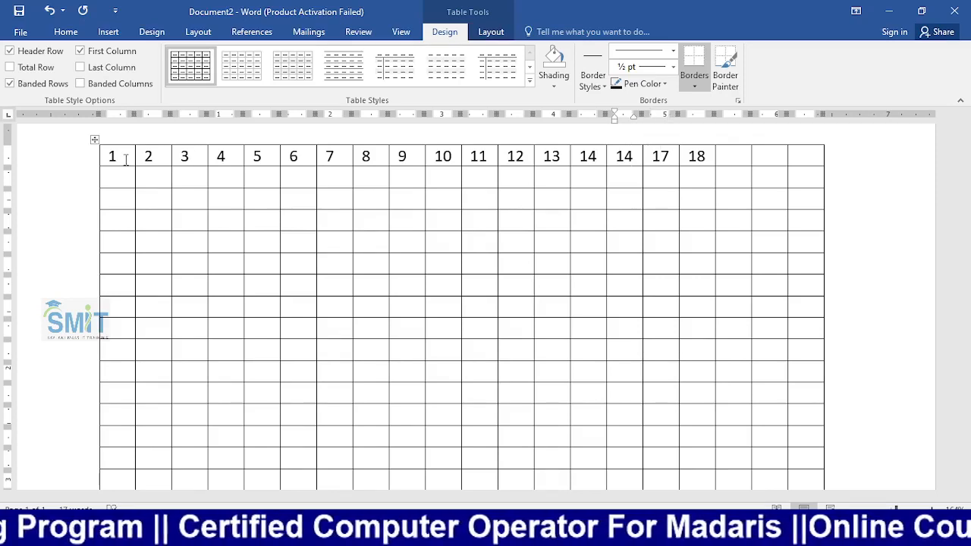
key(BackSpace)
text(5)
key(Right)
key(Right)
key(BackSpace)
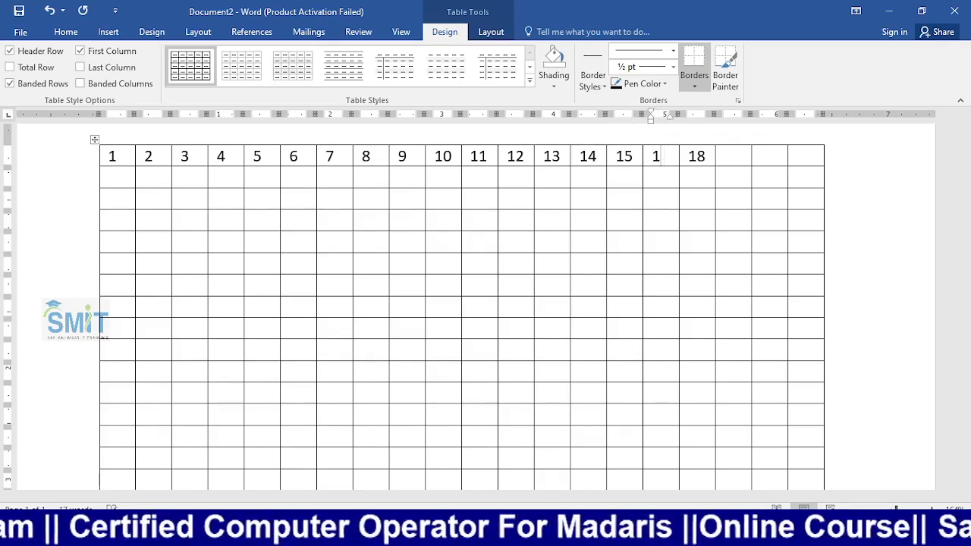
text(6)
key(Right)
key(Right)
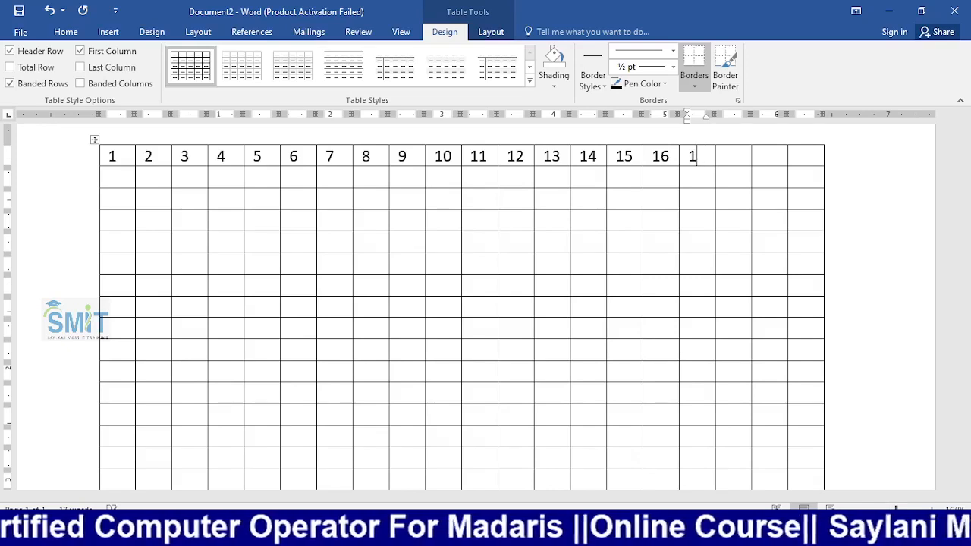
text(7)
Number the last three empty cells of the first row 18, 19 and 20
key(Right)
text(1)
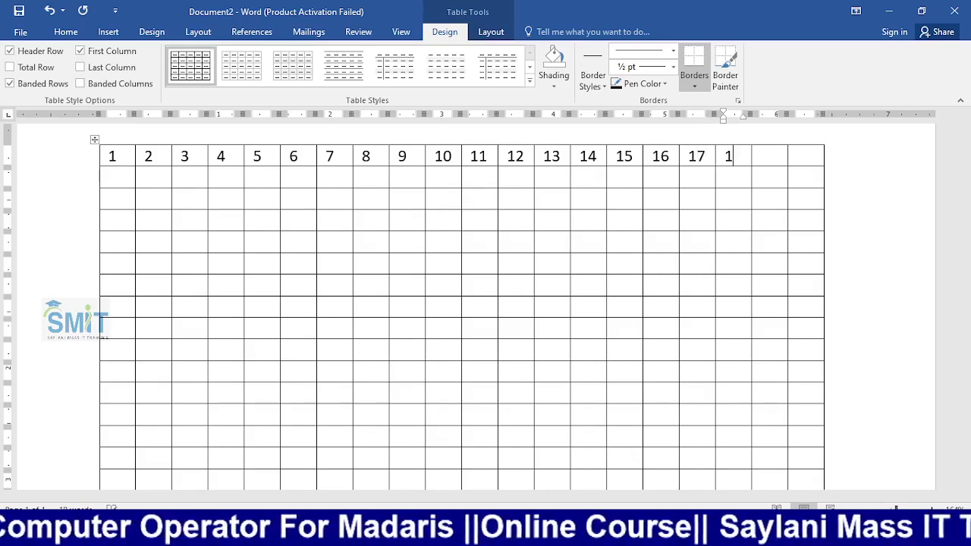
text(8)
key(Right)
text(19)
key(Right)
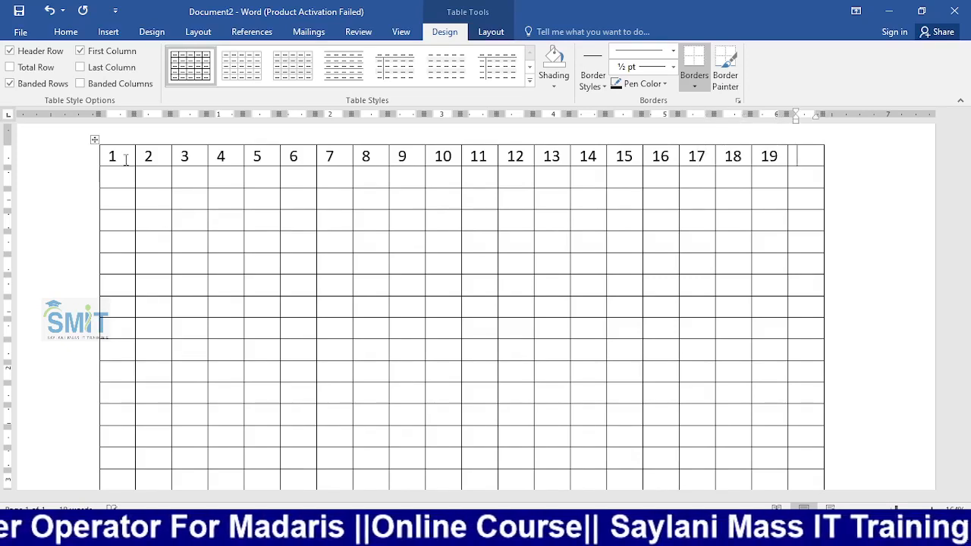
text(20)
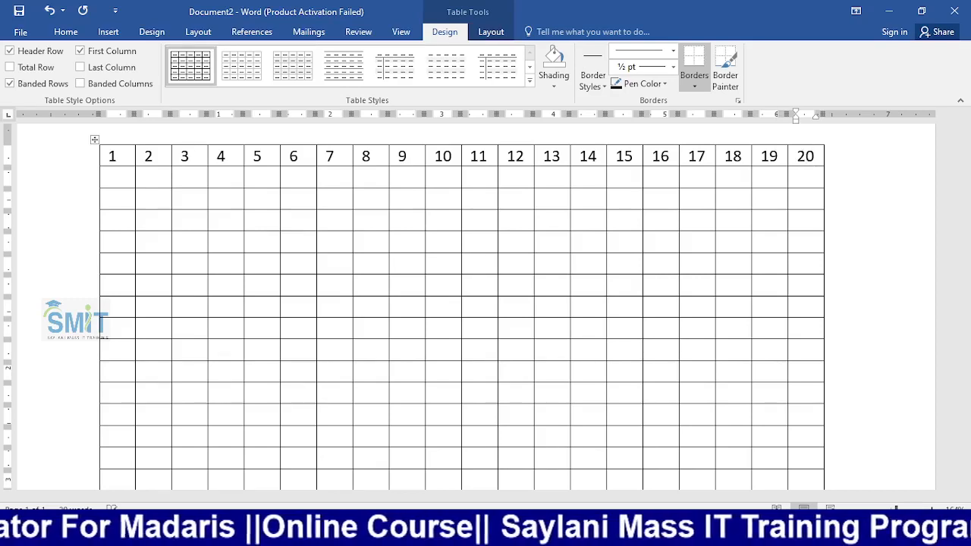
Try to paste the copied first-row numbers into the first column's empty cells, and undo the paste
drag(110, 152, 804, 159)
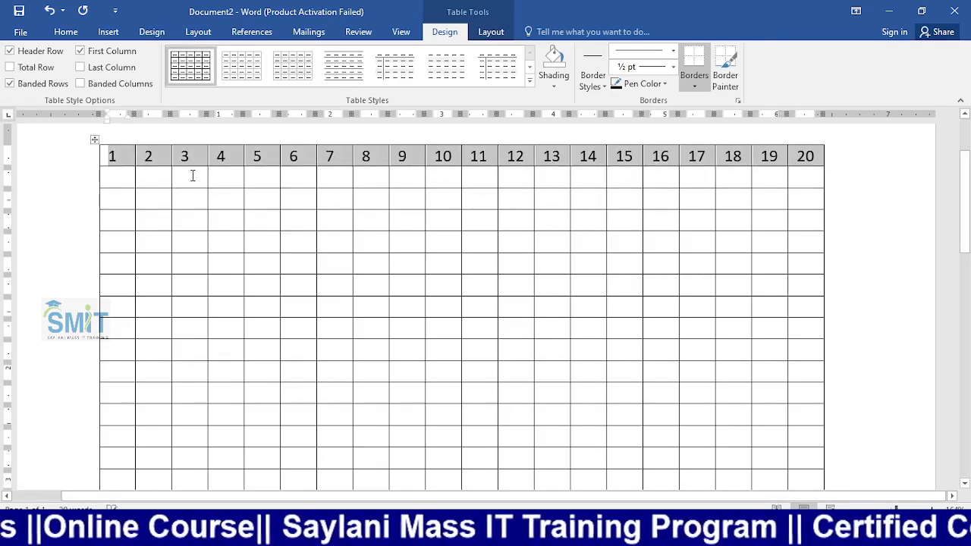
drag(121, 171, 117, 419)
text(1)
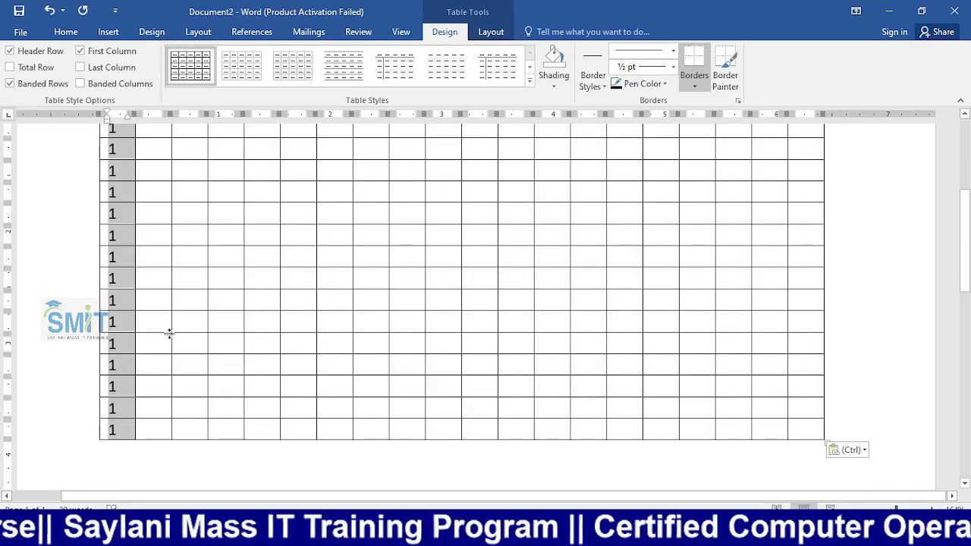
scroll(169, 329, up, 5)
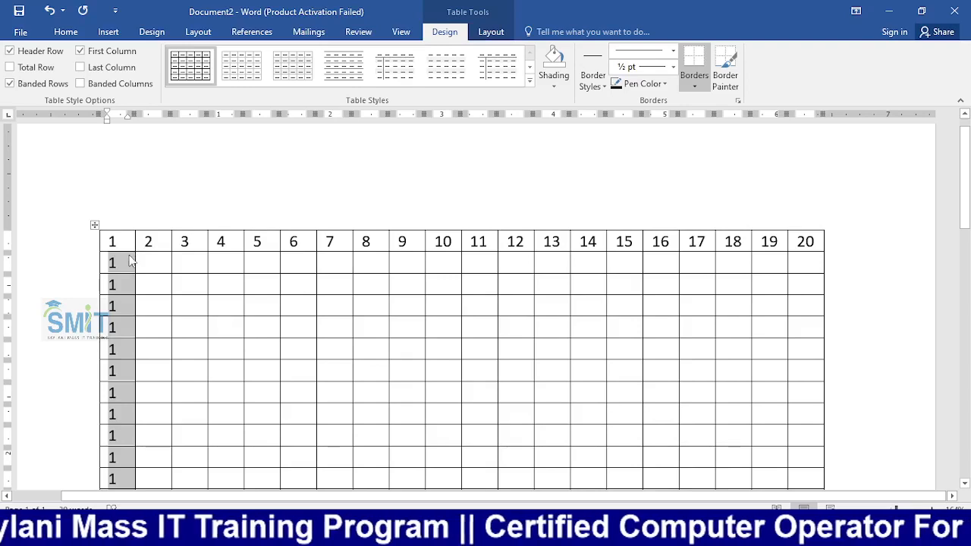
key(ctrl+z)
Copy the numbered first row and paste it into the first-column cells below it, filling each with 1
drag(107, 242, 780, 247)
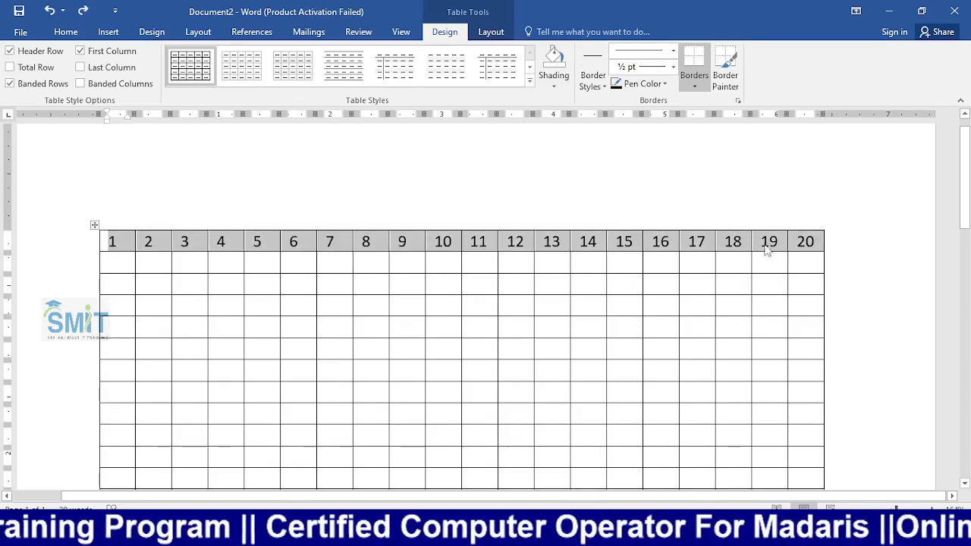
click(125, 260)
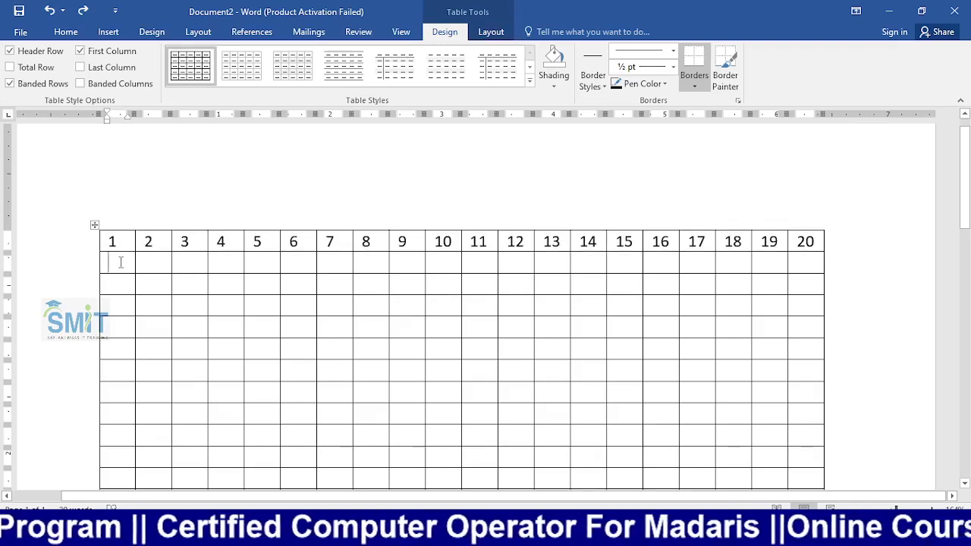
drag(120, 262, 114, 400)
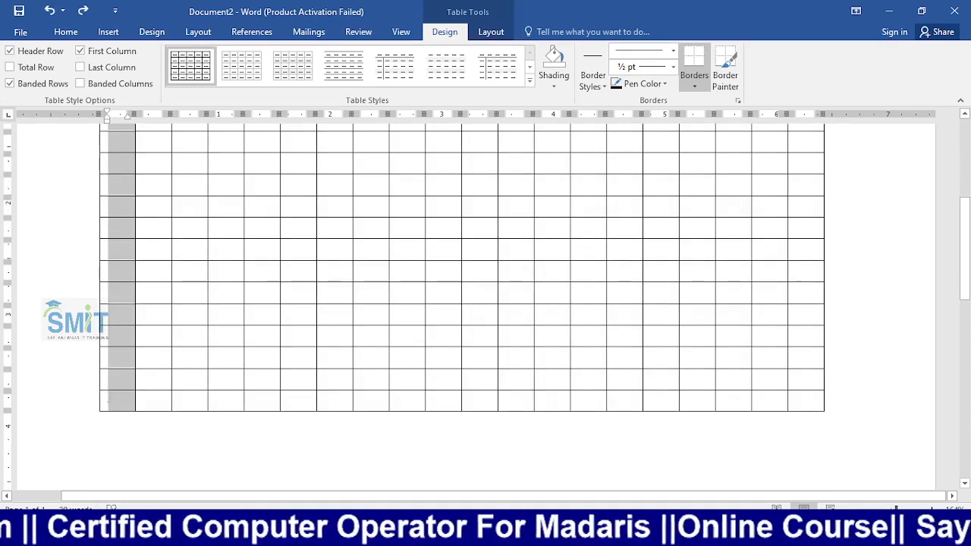
text(1)
click(127, 358)
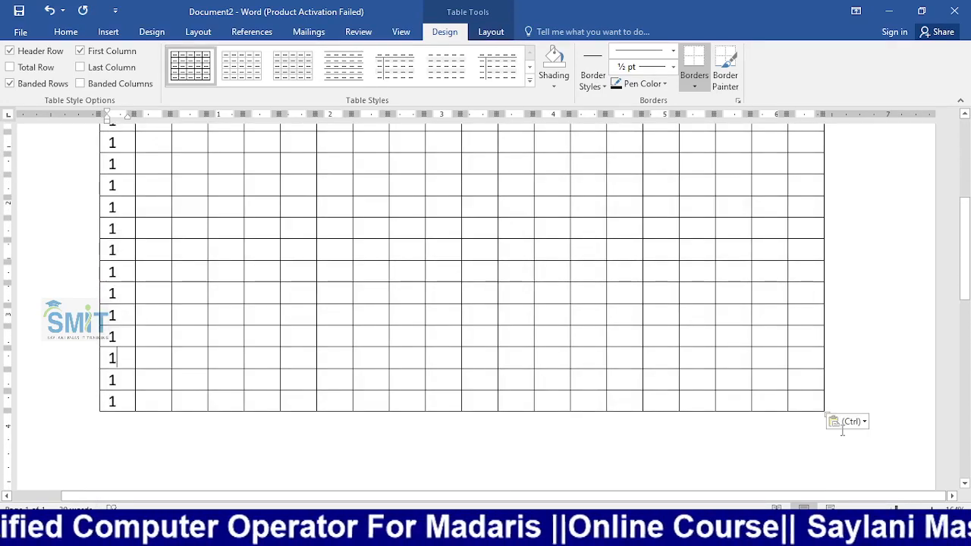
key(ctrl+z)
scroll(194, 230, up, 2)
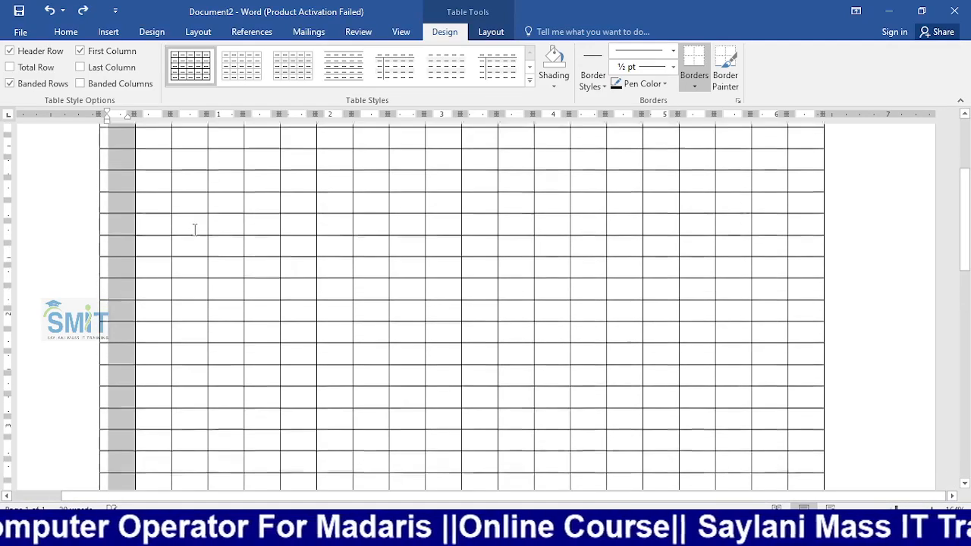
key(ctrl+v)
scroll(280, 384, down, 3)
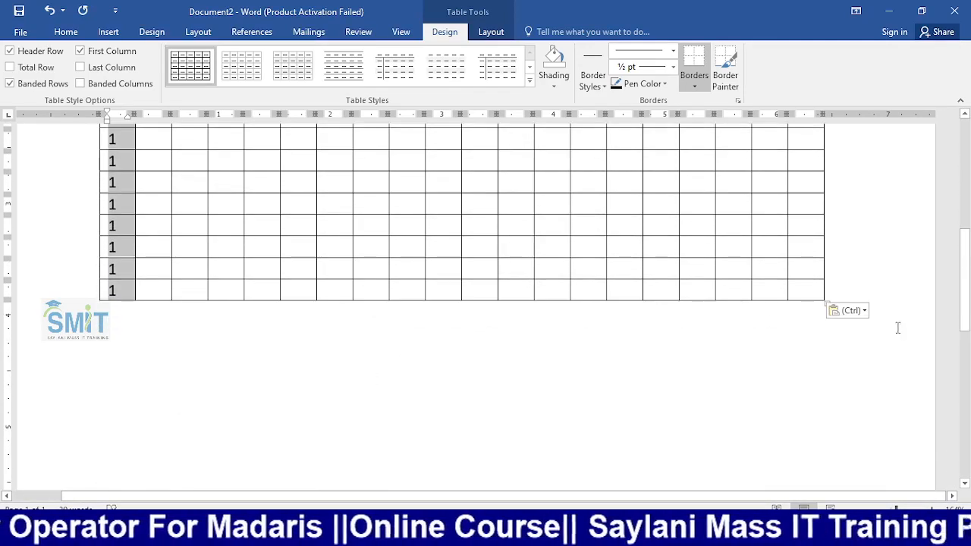
click(847, 311)
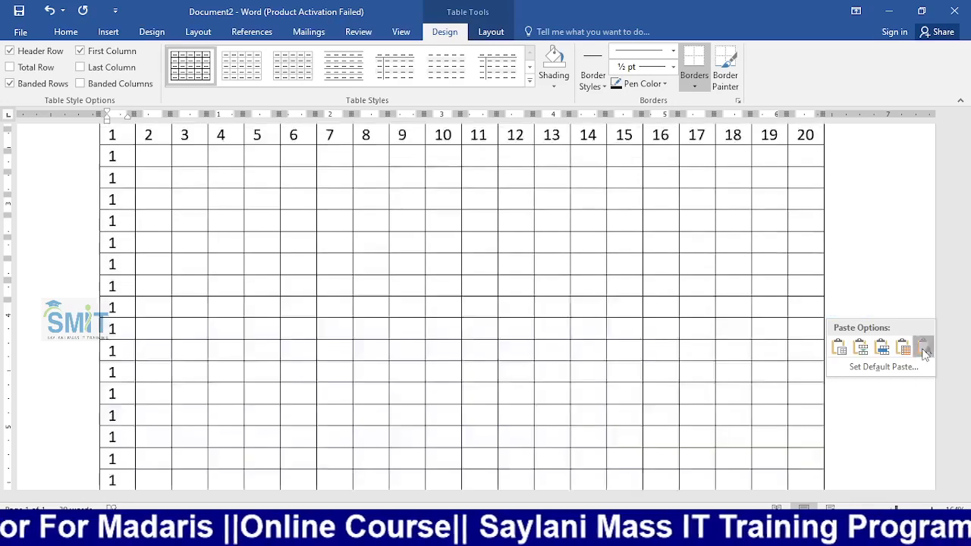
click(924, 354)
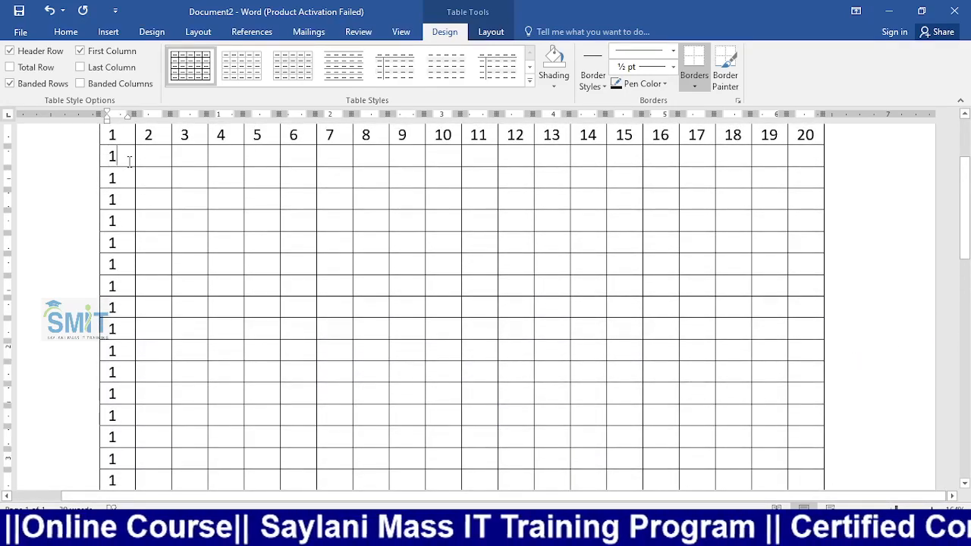
Replace the first-column values in rows two to five with 2, 3, 4 and 5
key(BackSpace)
text(2)
key(Down)
key(BackSpace)
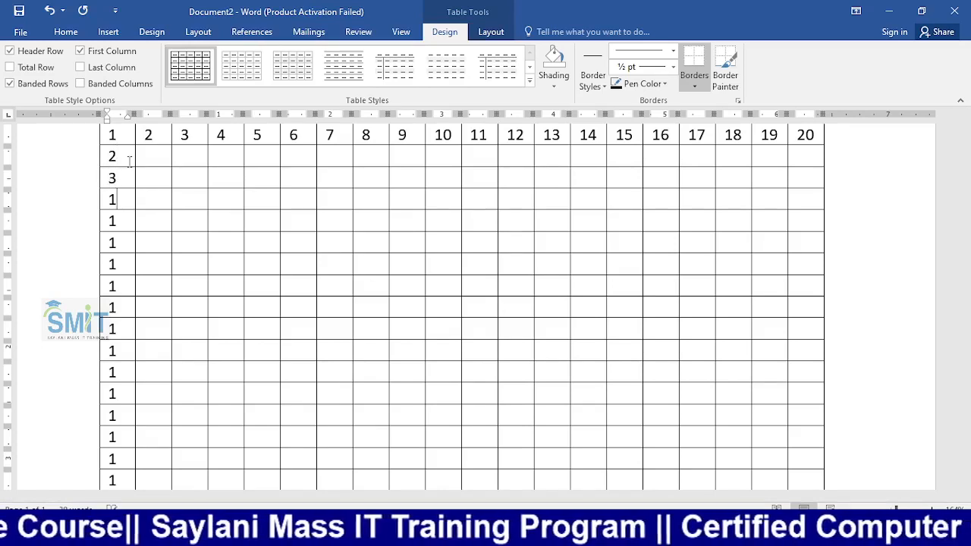
text(4)
key(Down)
key(BackSpace)
text(5)
Continue numbering the first column with 6 to 10 in rows six to ten
key(Down)
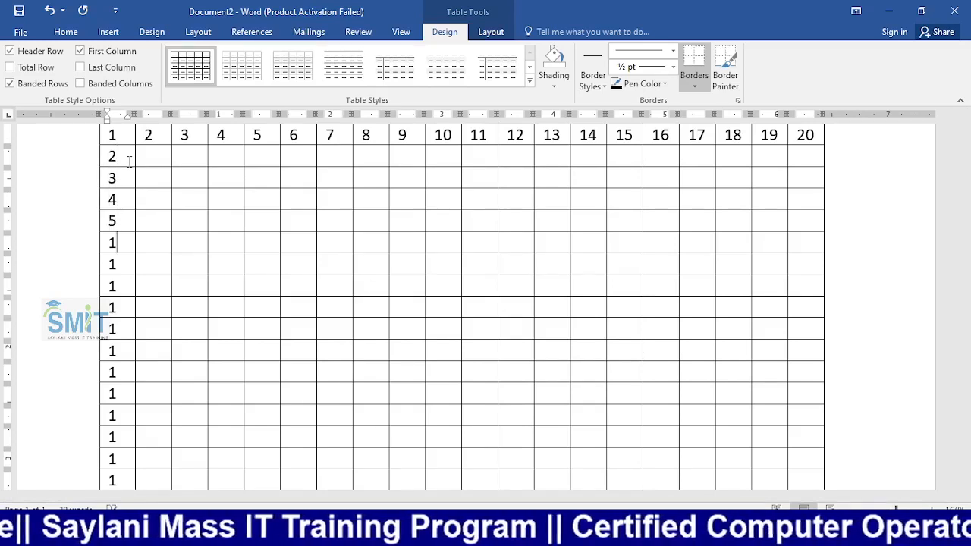
key(BackSpace)
text(6)
key(Down)
key(BackSpace)
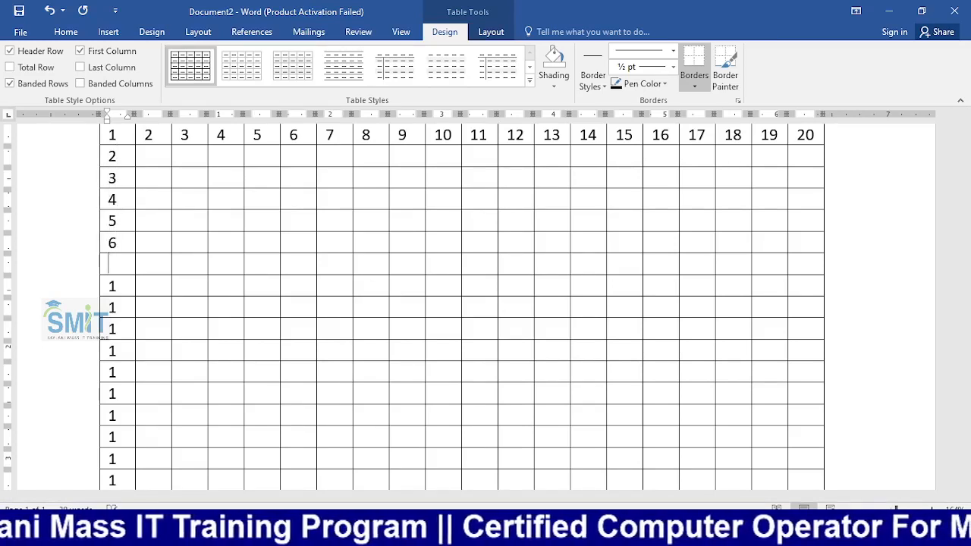
text(7)
key(Down)
key(BackSpace)
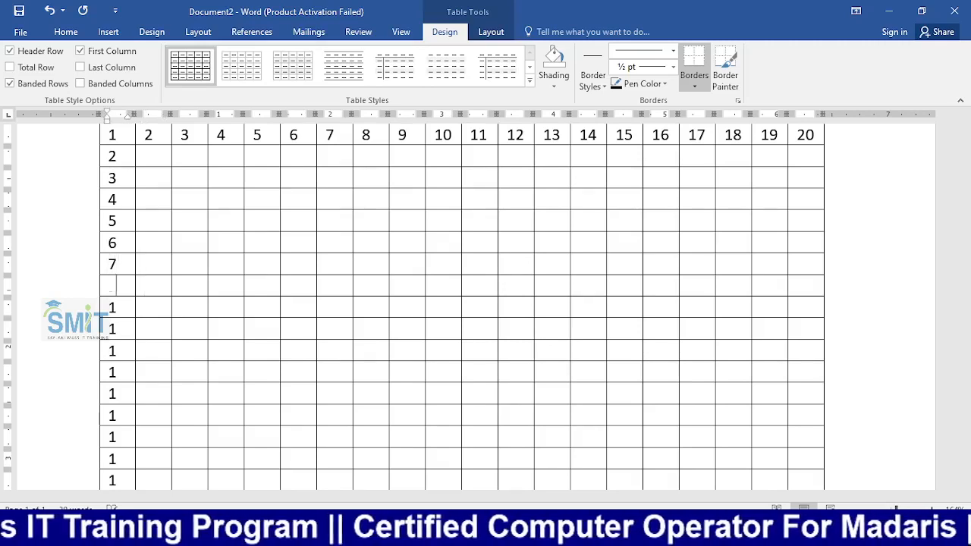
text(8)
key(Down)
key(BackSpace)
text(9)
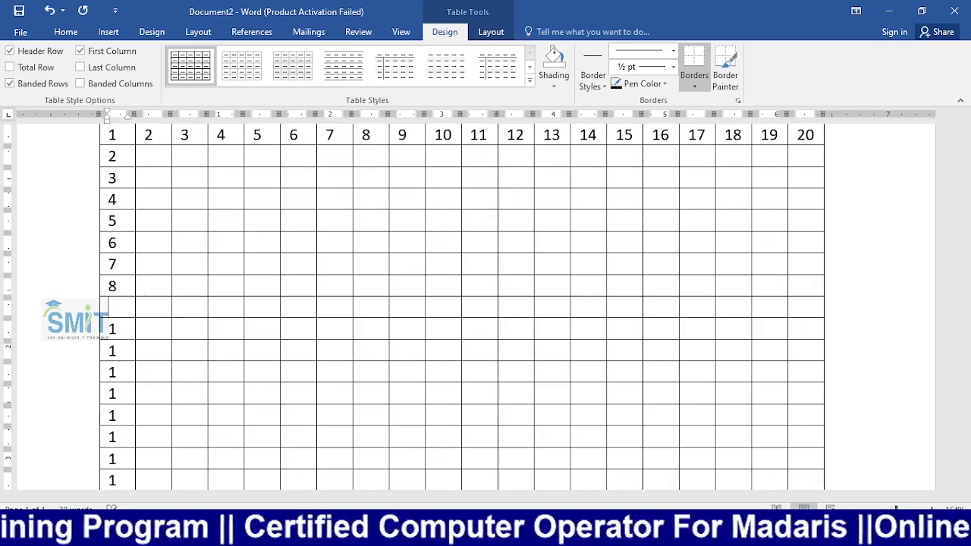
key(Down)
text(0)
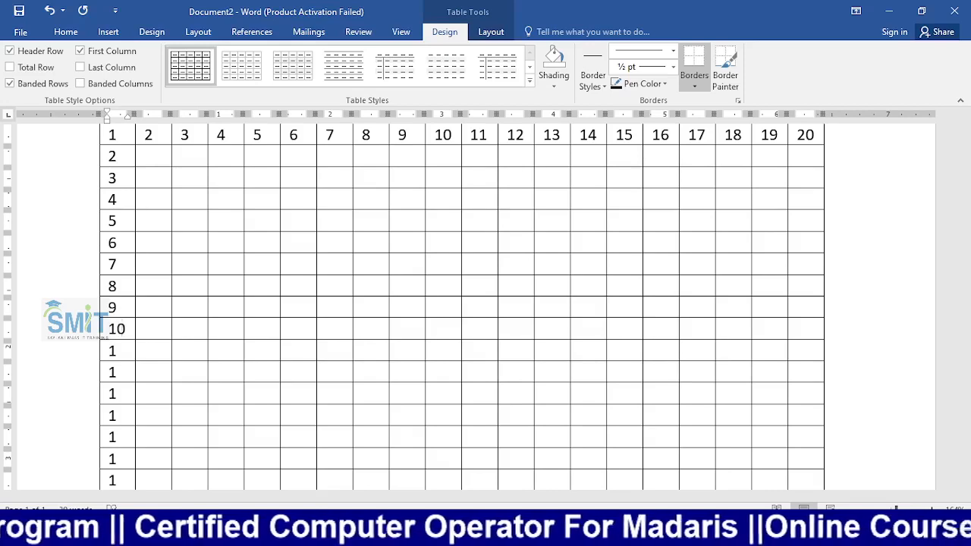
Number the first-column cells below 10 as 11 and 12, correcting the mistyped numbers
key(Down)
text(2)
key(Down)
text(3)
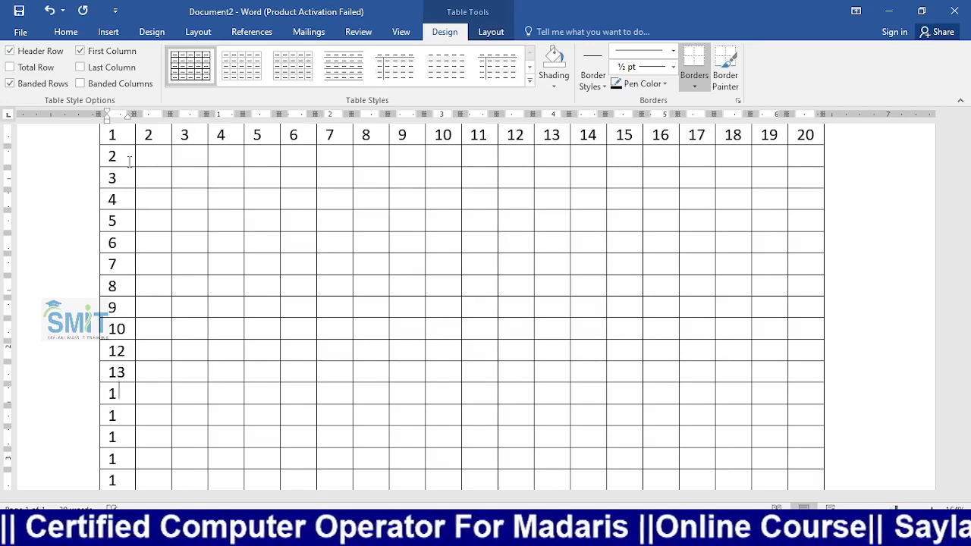
key(BackSpace)
text(1)
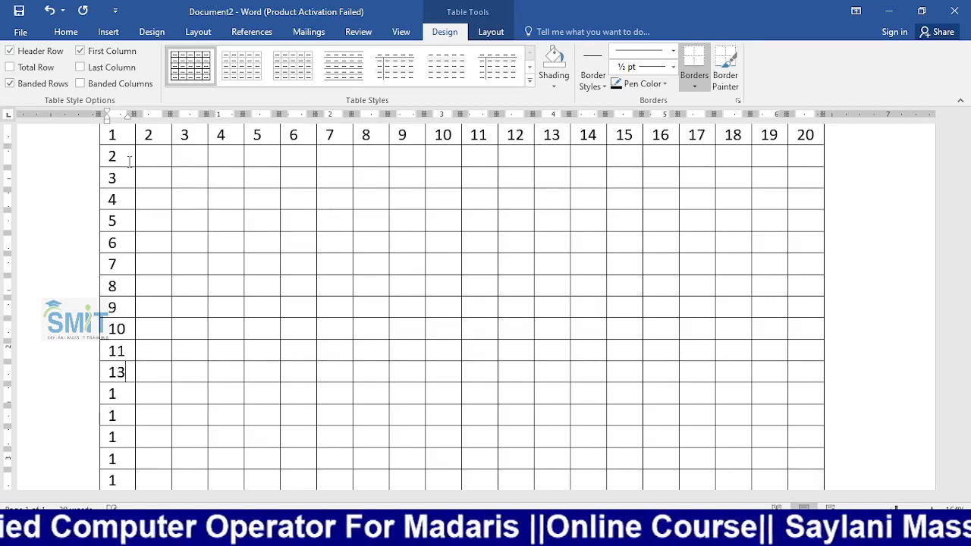
key(BackSpace)
text(2)
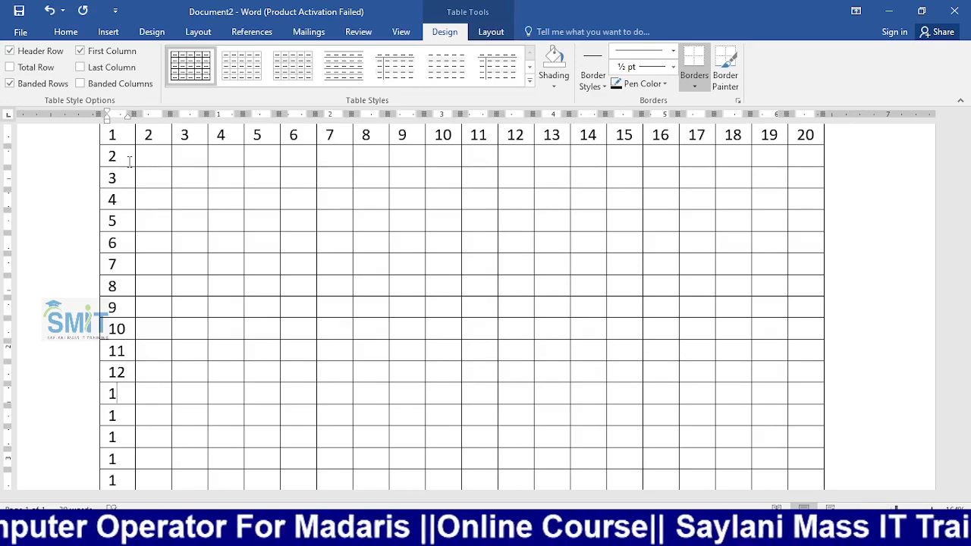
Number the first-column cells below 12 from 13 to 16
text(3)
key(Down)
text(4)
key(Down)
text(6)
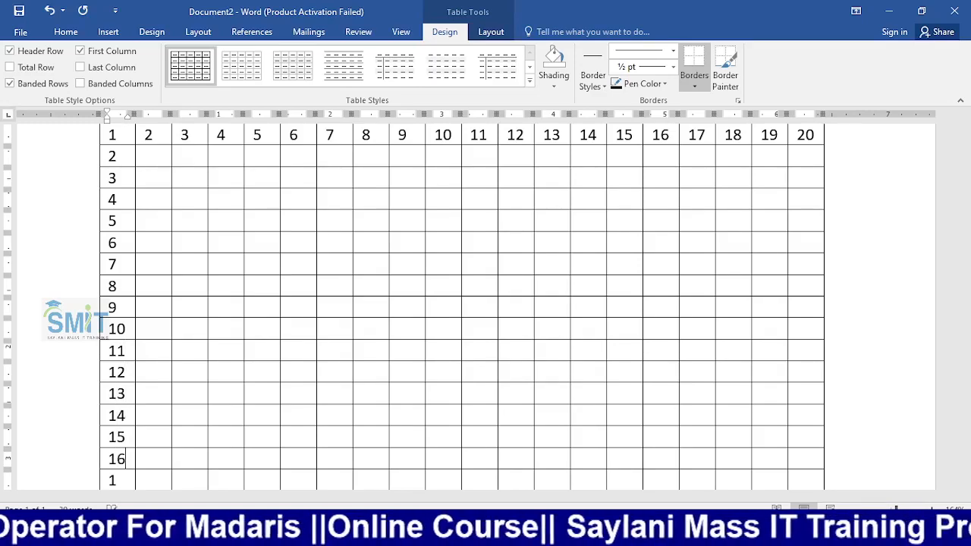
Complete the first column's numbering with 17, 18, 19 and 20 in the last four rows
key(Down)
text(7)
key(Down)
text(8)
key(Down)
text(9)
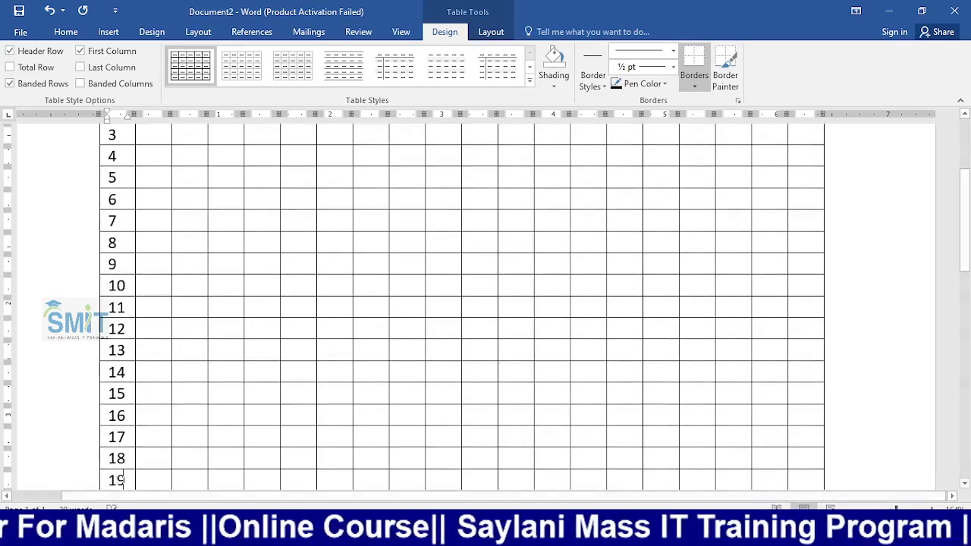
key(Down)
key(BackSpace)
text(20)
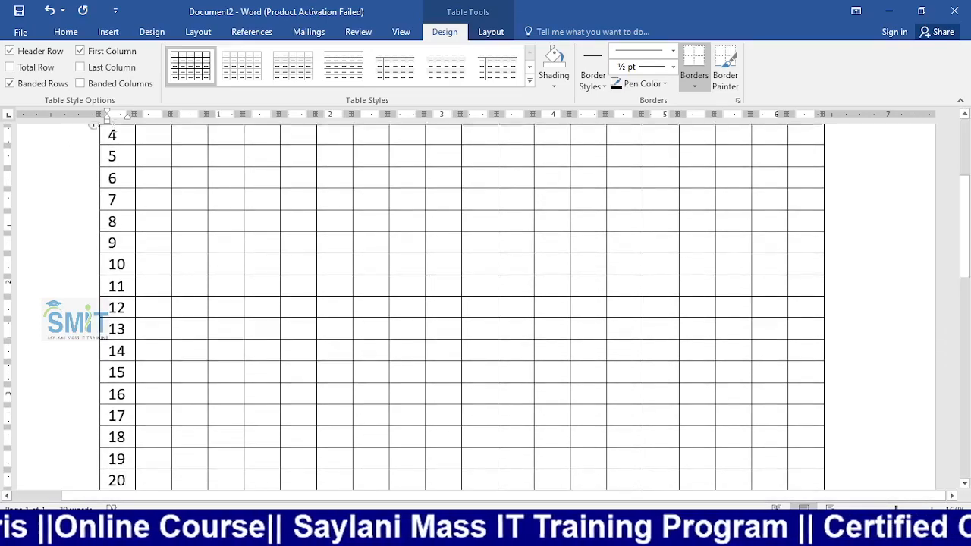
Place the cursor in the blank area below the 20 by 20 table and open the table insertion options
scroll(284, 377, down, 3)
scroll(271, 369, up, 6)
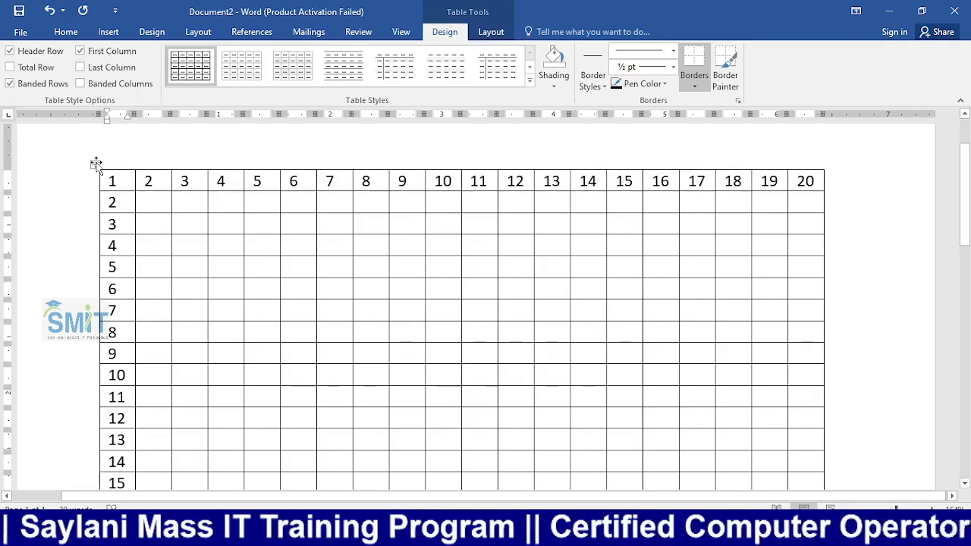
scroll(96, 164, down, 10)
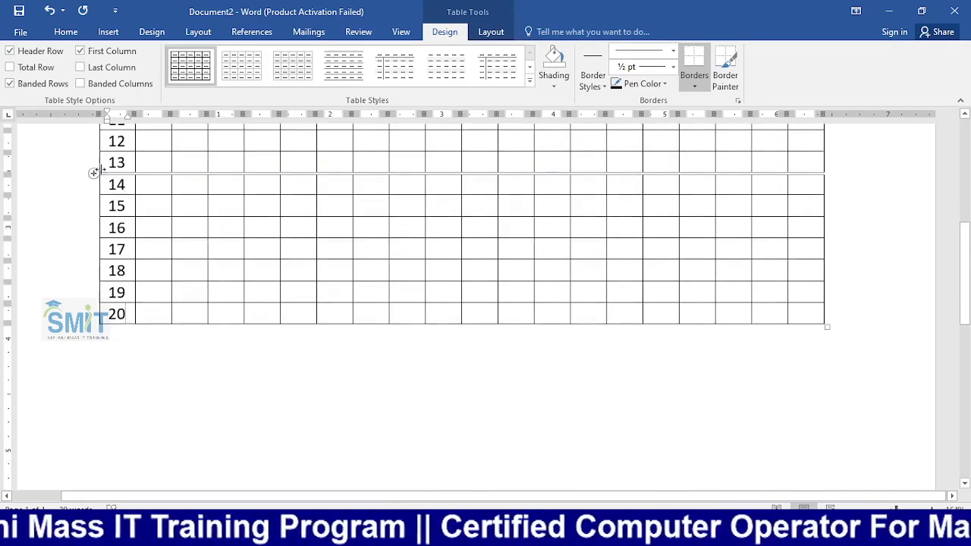
scroll(109, 210, down, 5)
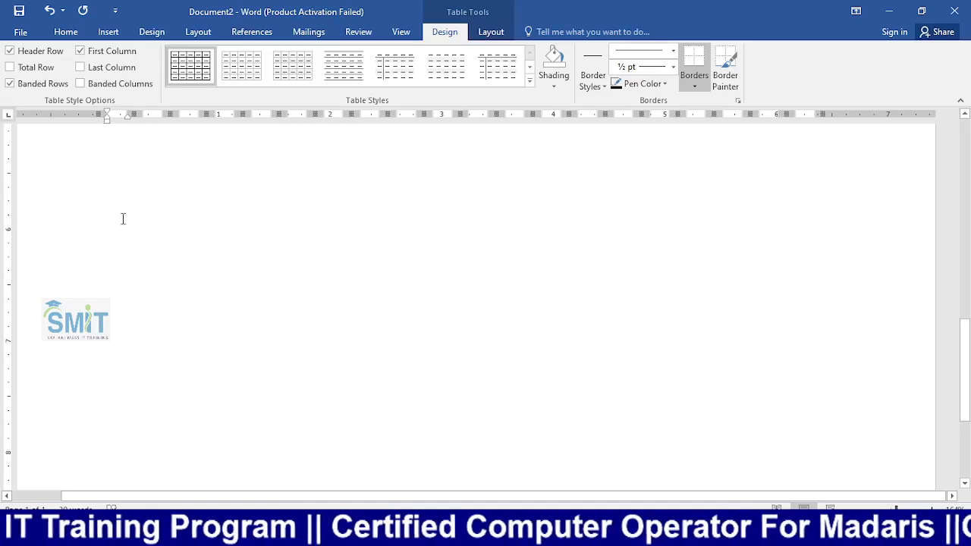
click(180, 211)
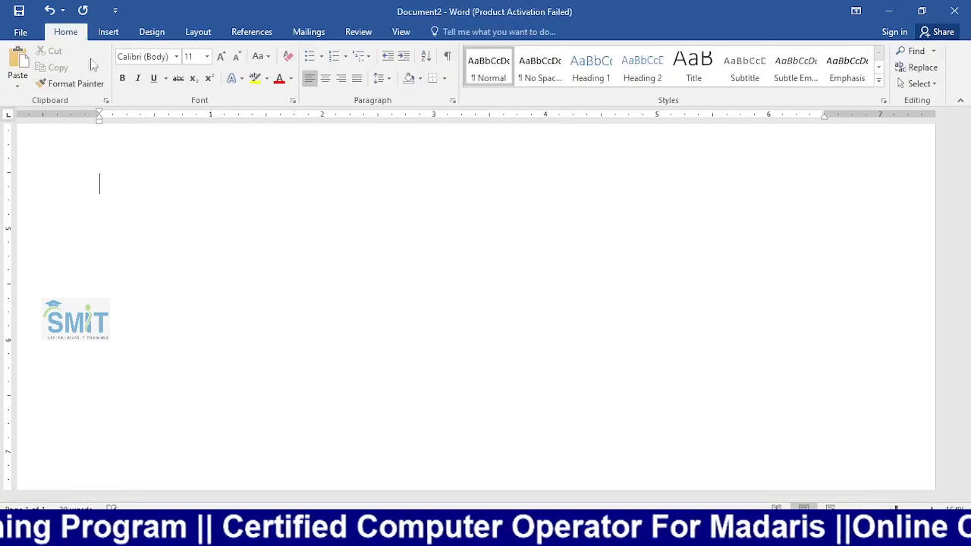
click(114, 33)
click(93, 67)
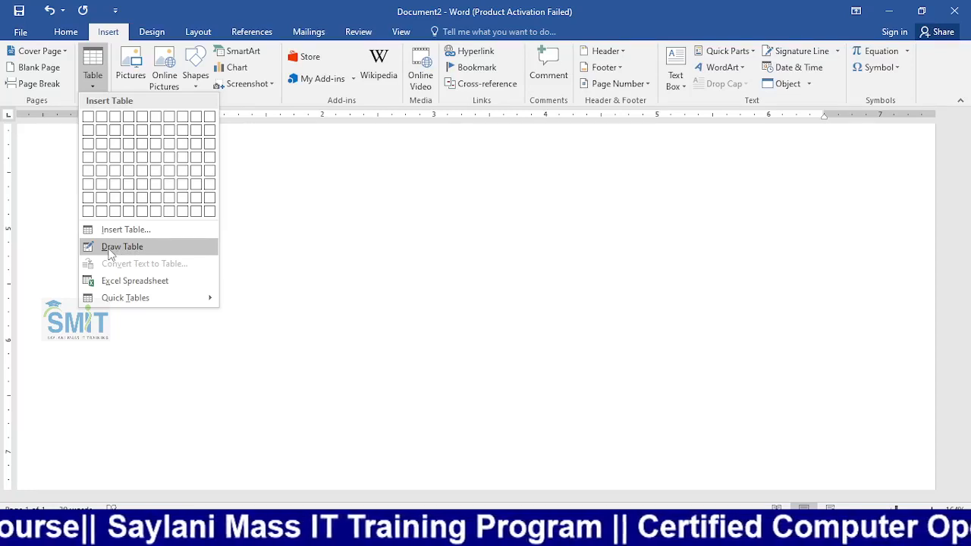
Switch to OBS and select the Camera scene
key(alt+Tab)
click(44, 399)
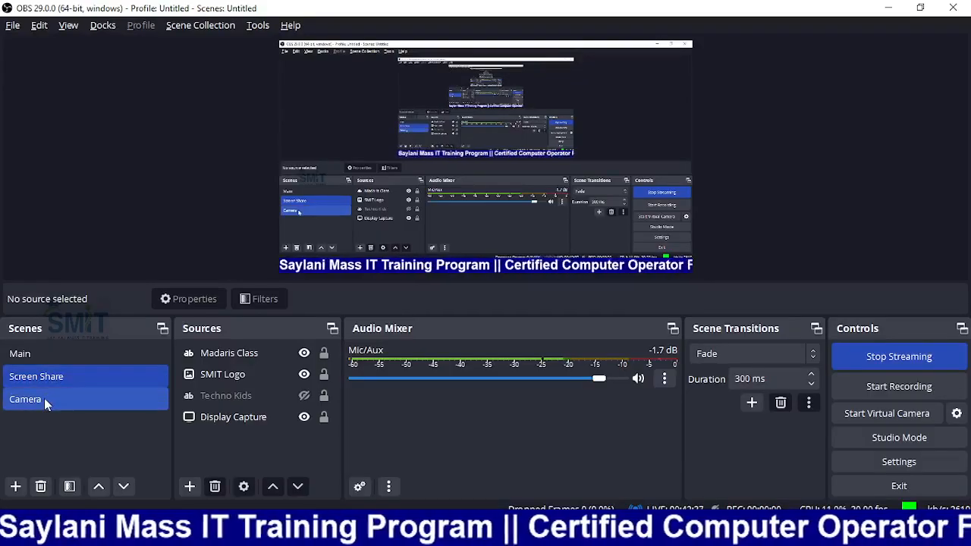
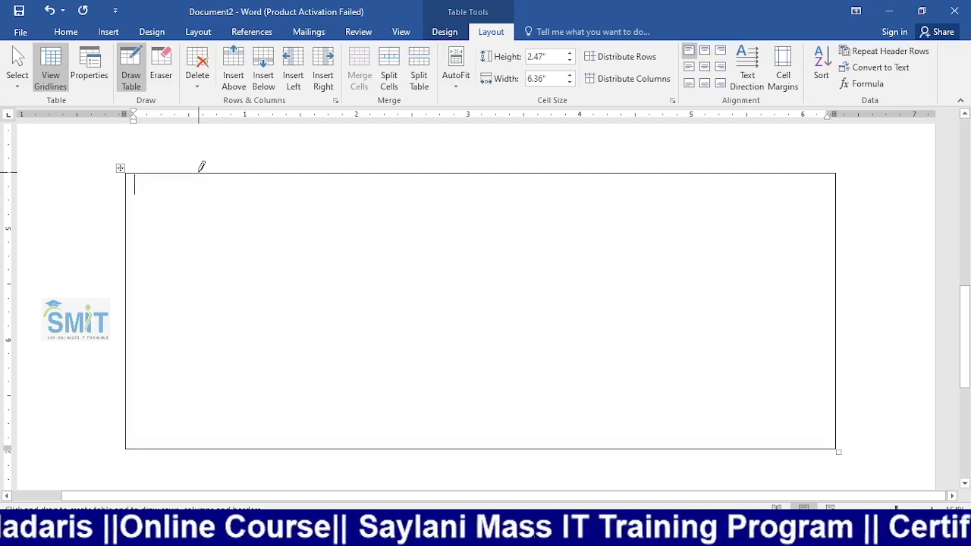
Draw five vertical dividers in the drawn table, making columns about 0.64, 0.87, 1.1, 0.88 and 0.91 inches wide
drag(200, 175, 198, 449)
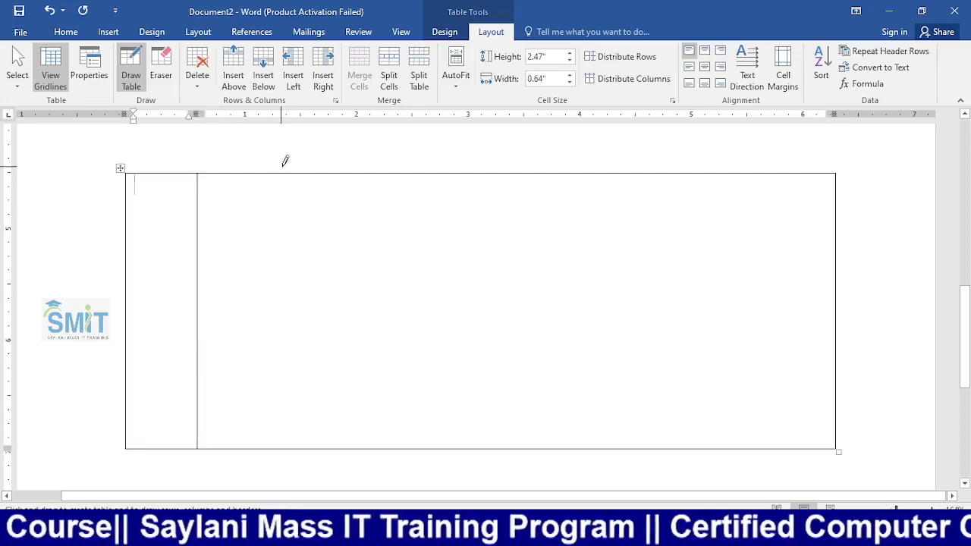
drag(296, 174, 297, 451)
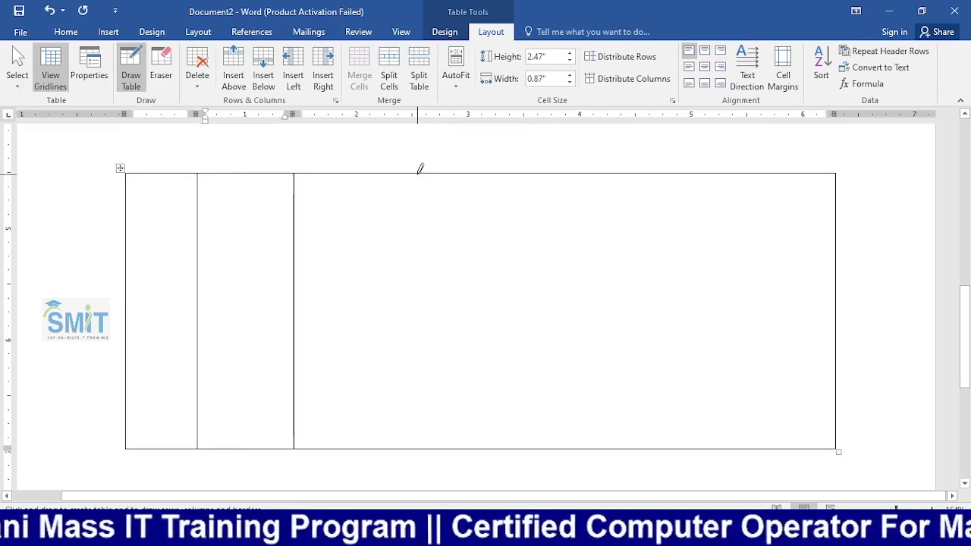
mouse_move(420, 168)
mouse_down()
mouse_move(397, 451)
mouse_move(416, 448)
mouse_up()
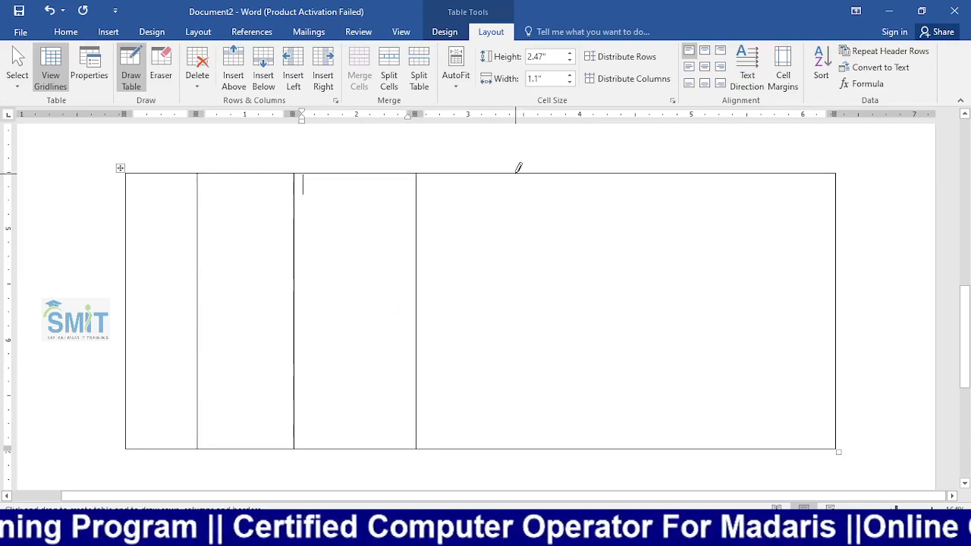
drag(516, 162, 524, 379)
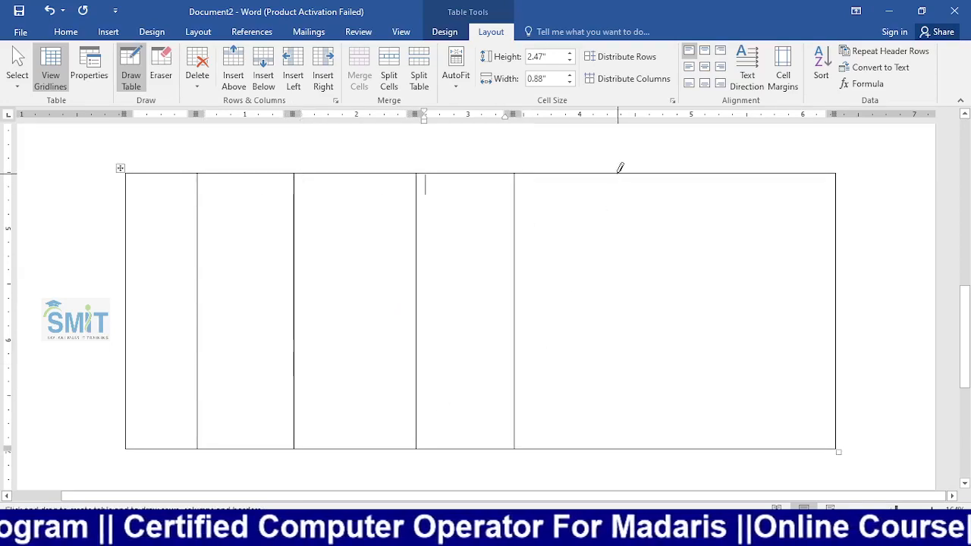
drag(612, 181, 615, 413)
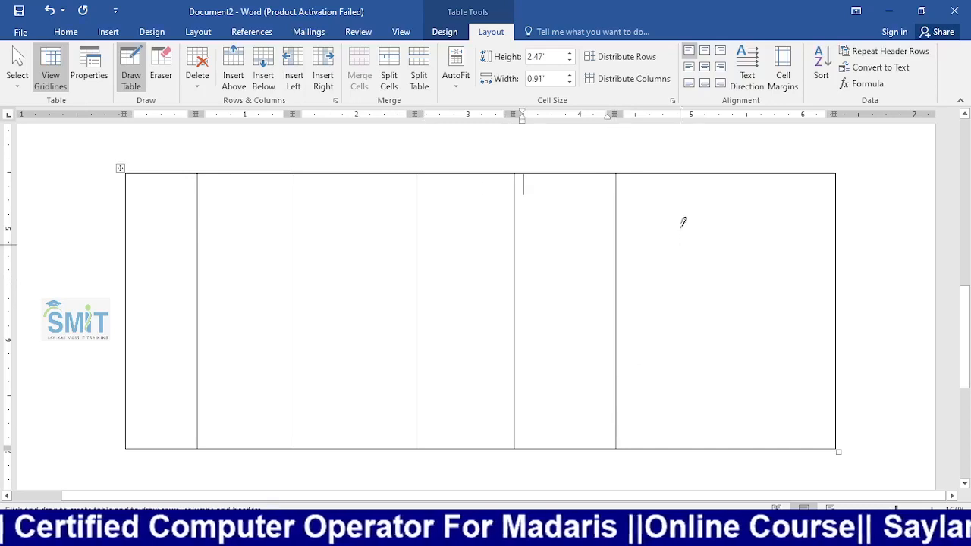
mouse_move(695, 175)
mouse_down()
mouse_move(694, 323)
mouse_move(678, 384)
mouse_move(674, 361)
mouse_move(737, 481)
mouse_move(698, 440)
mouse_move(688, 450)
mouse_move(728, 178)
mouse_move(701, 159)
mouse_move(690, 305)
mouse_move(700, 358)
mouse_move(726, 393)
mouse_move(711, 440)
mouse_move(728, 449)
mouse_move(707, 448)
mouse_up()
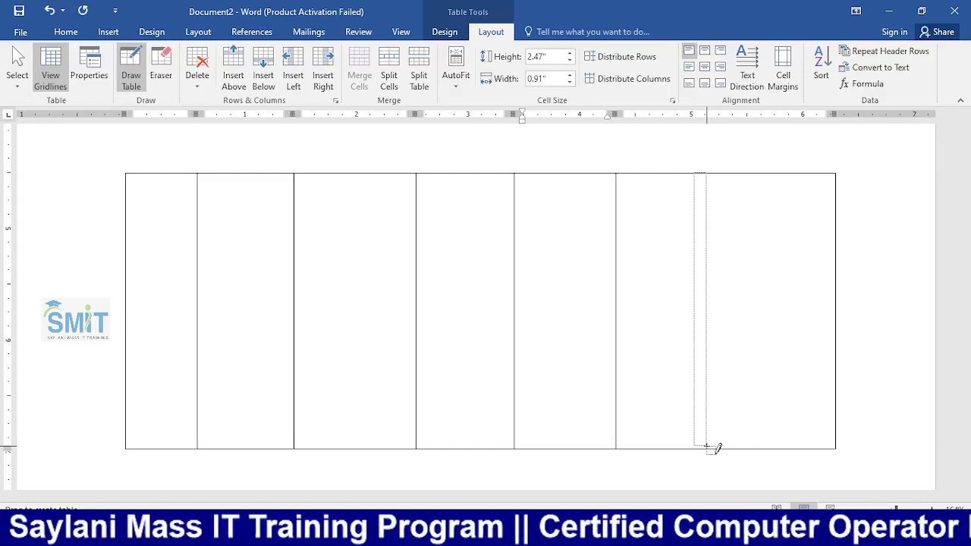
drag(707, 447, 707, 447)
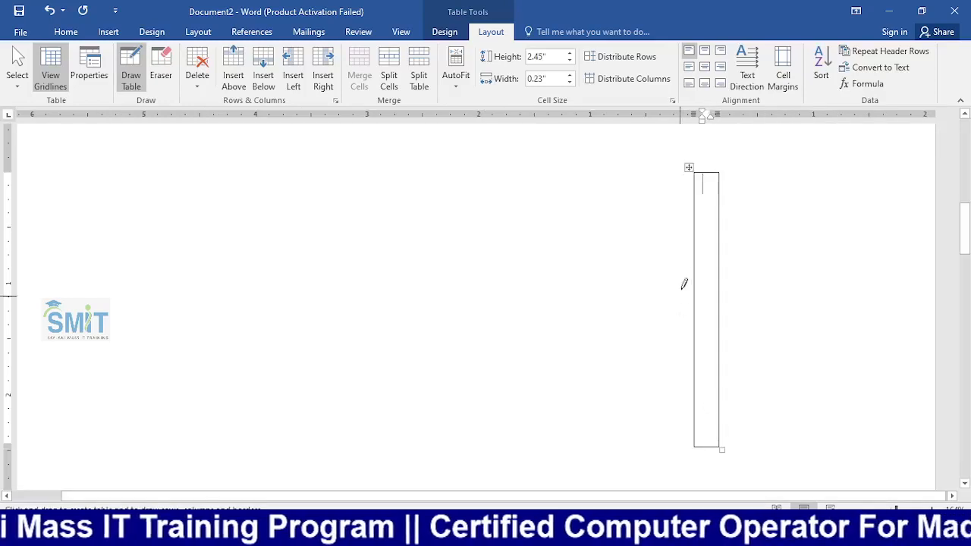
key(ctrl+z)
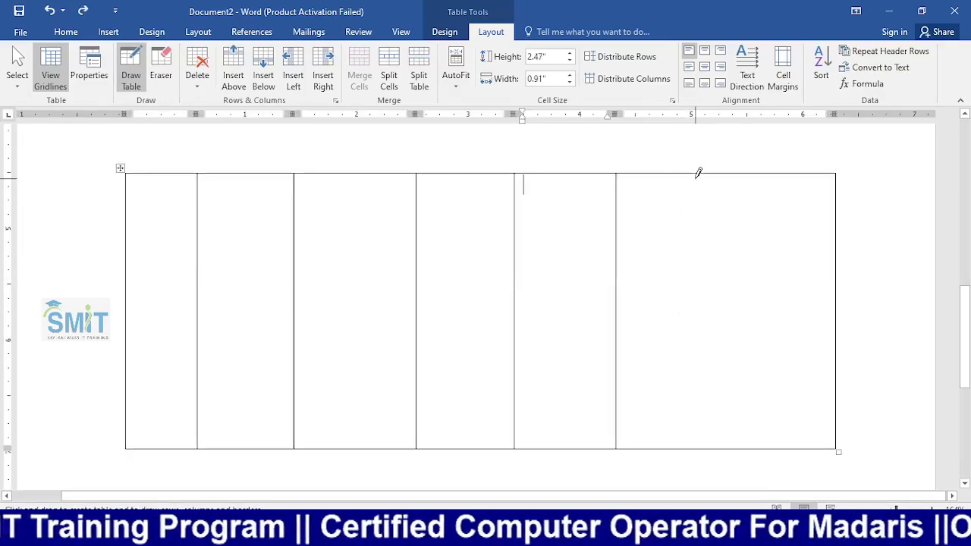
Draw two more vertical dividers in the wide last column and four horizontal dividers across the table, forming eight columns and five rows
drag(698, 168, 694, 396)
drag(748, 170, 745, 413)
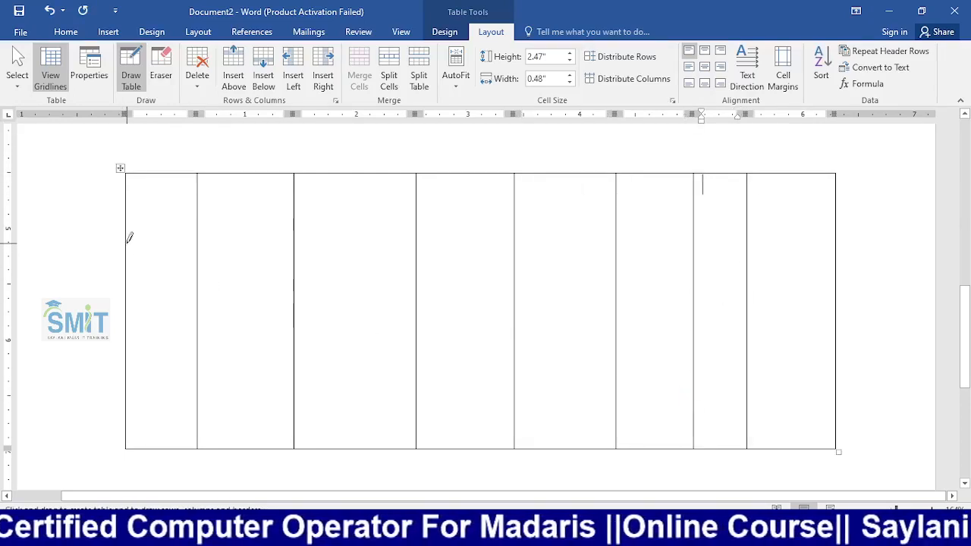
drag(127, 216, 782, 217)
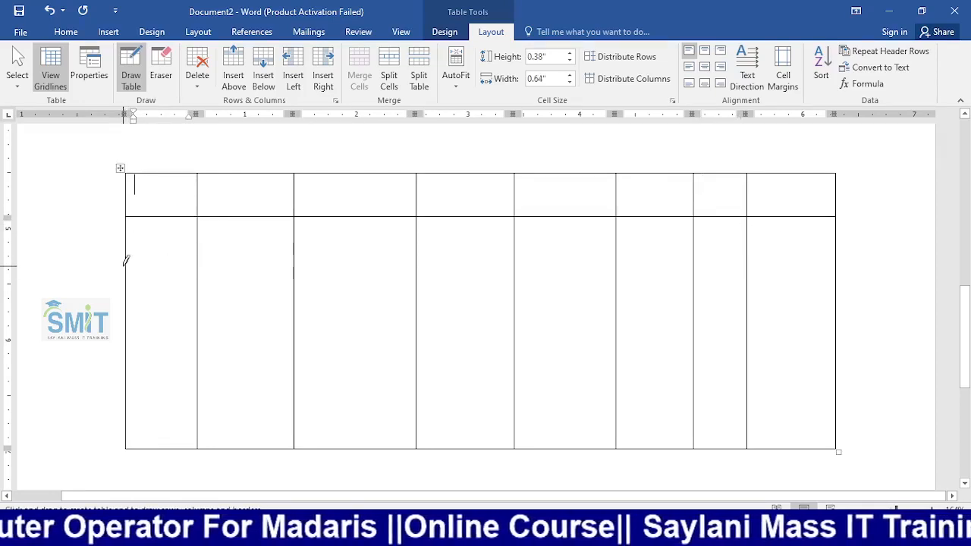
mouse_move(125, 265)
mouse_down()
mouse_move(872, 273)
mouse_move(839, 257)
mouse_move(626, 262)
mouse_move(157, 243)
mouse_move(87, 262)
mouse_move(269, 252)
mouse_move(820, 258)
mouse_move(810, 278)
mouse_up()
key(ctrl+z)
drag(129, 305, 817, 301)
mouse_move(126, 372)
mouse_down()
mouse_move(770, 353)
mouse_move(848, 377)
mouse_up()
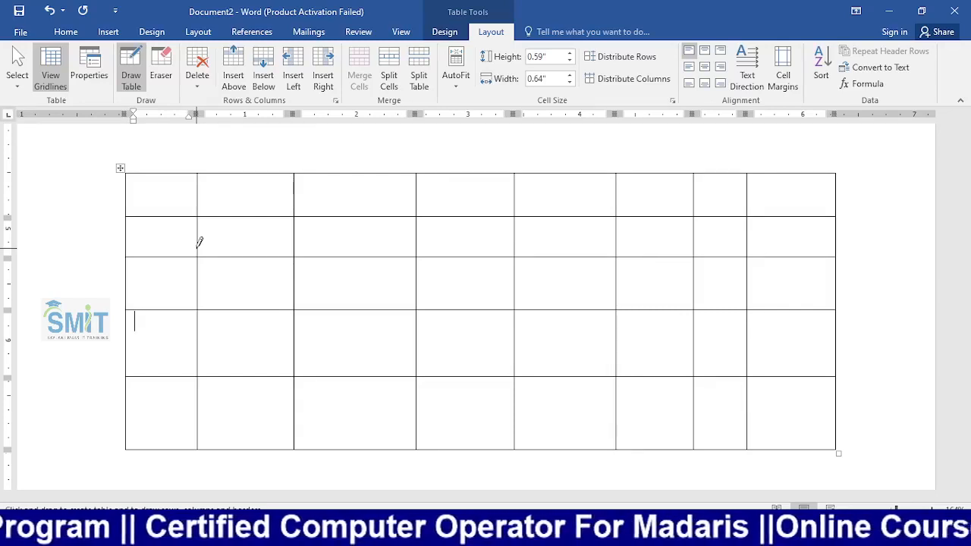
Examine the table insertion options and compare the numbered 20 by 20 table with the hand-drawn table below it
scroll(262, 243, up, 3)
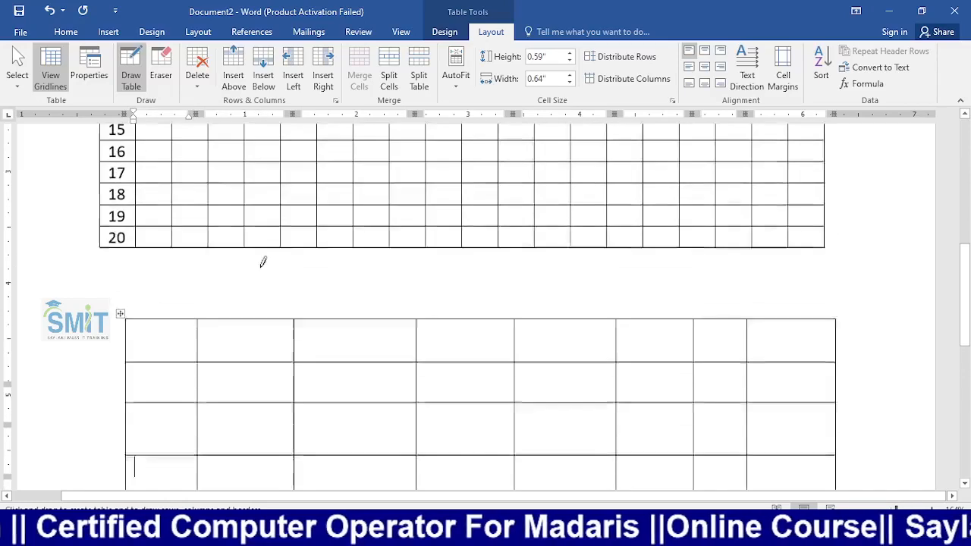
click(108, 31)
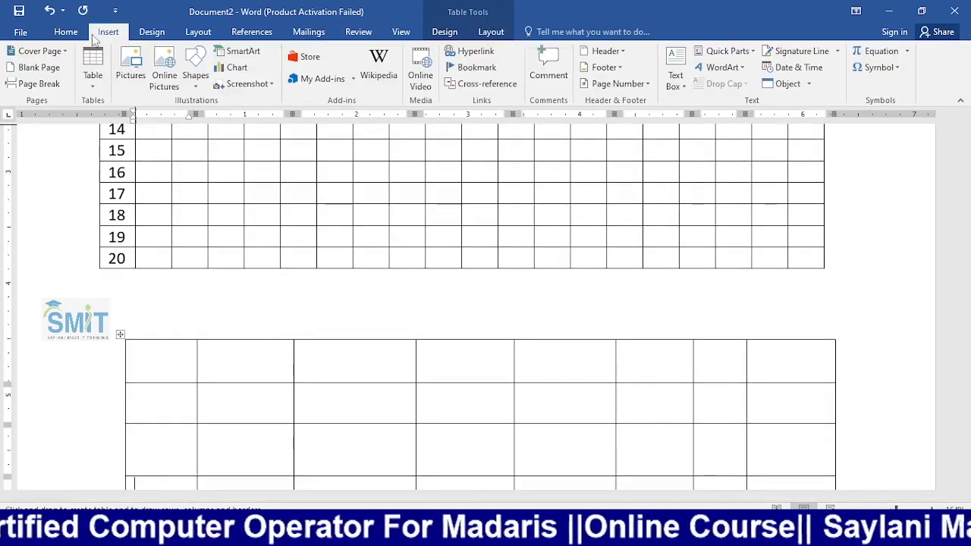
click(85, 89)
scroll(144, 250, down, 1)
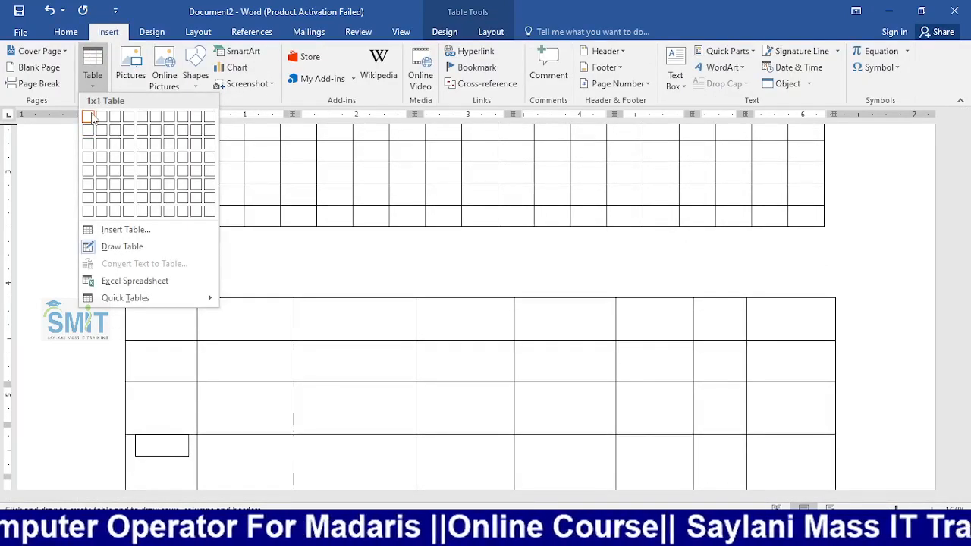
click(52, 277)
scroll(241, 299, up, 4)
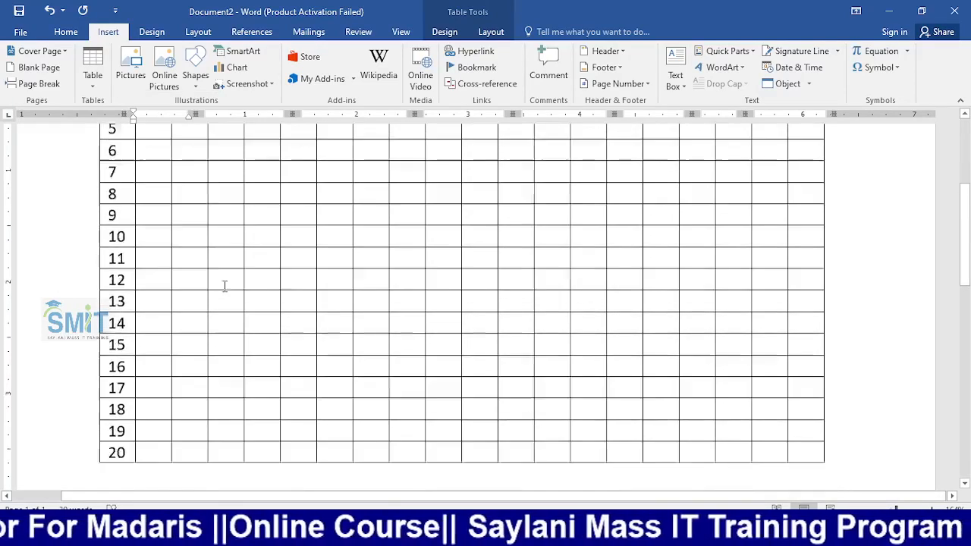
scroll(235, 292, up, 2)
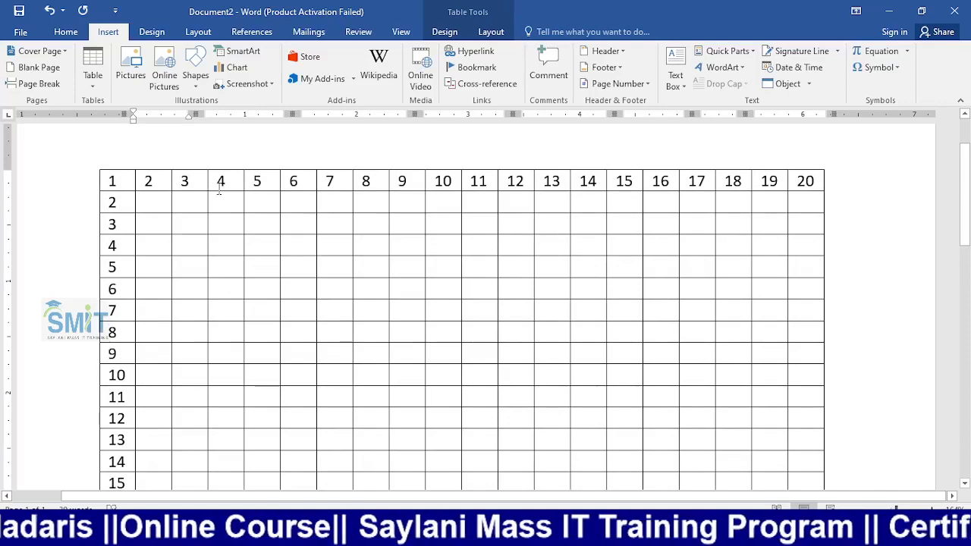
scroll(226, 265, down, 6)
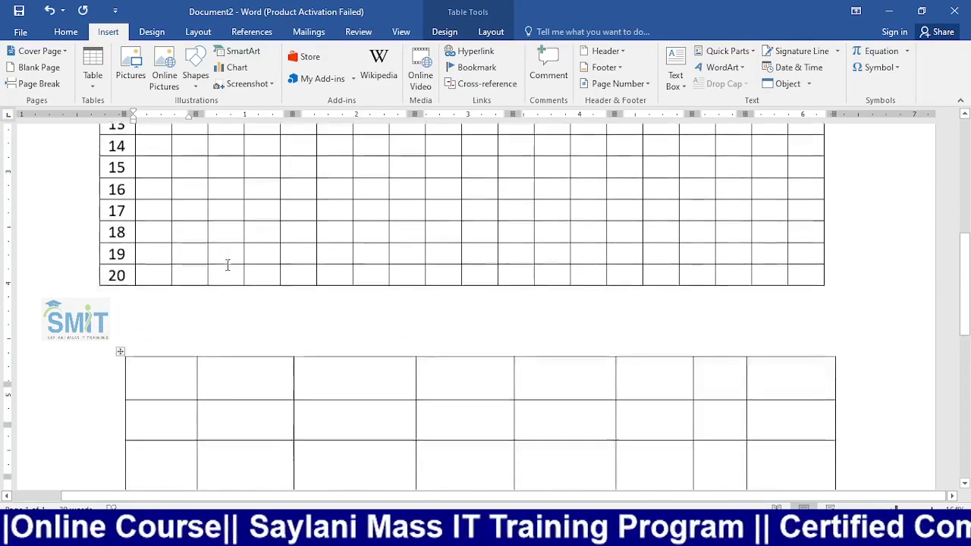
scroll(227, 309, down, 1)
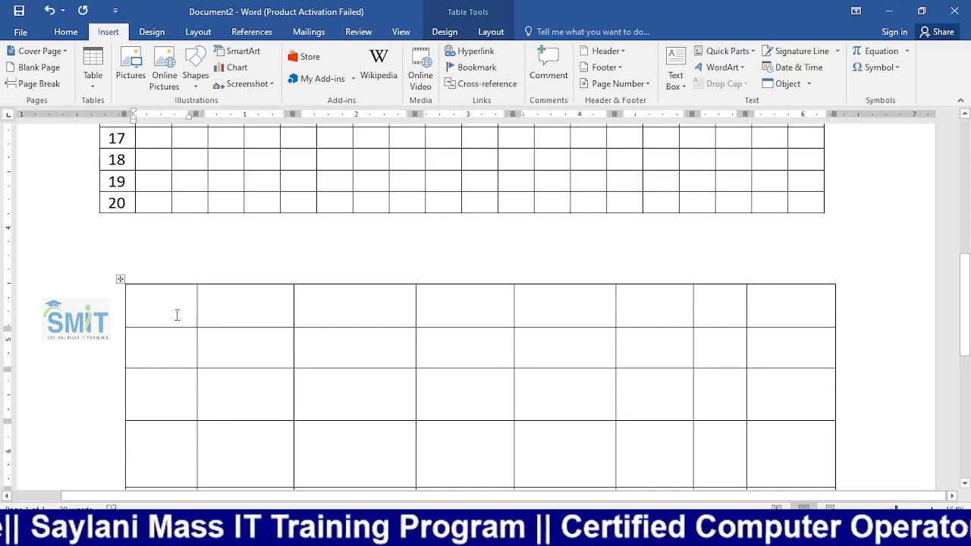
Highlight the drawn table's first row and its whole first column in turn, clearing each selection
drag(175, 314, 766, 319)
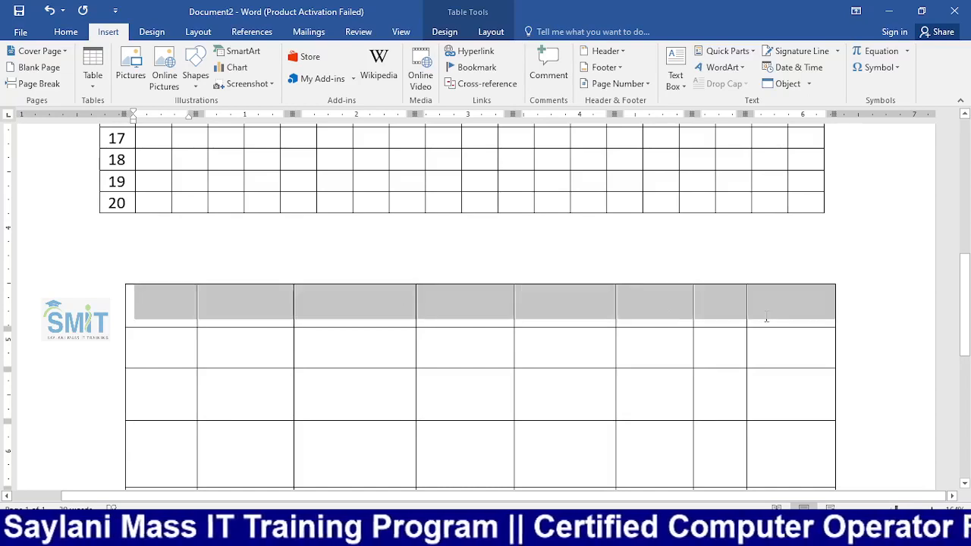
click(323, 351)
click(164, 282)
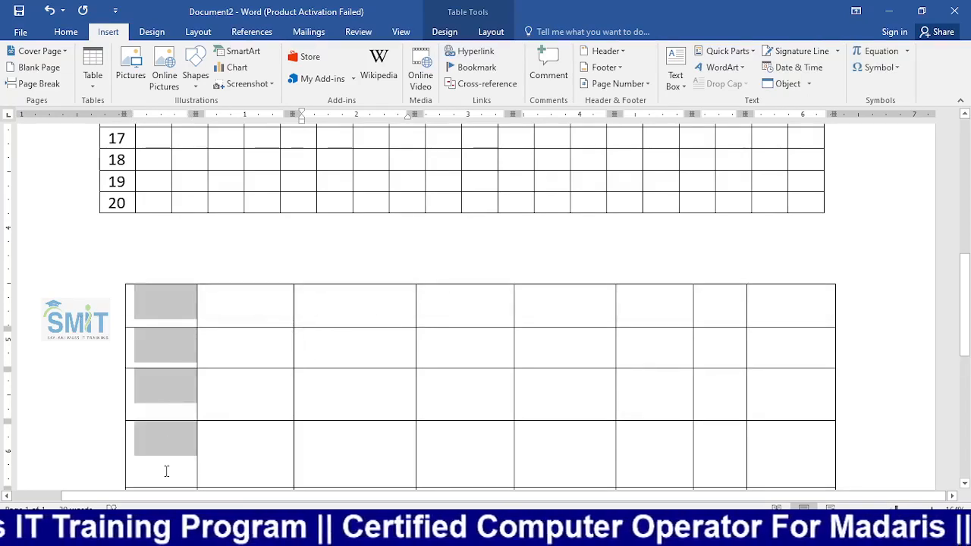
scroll(172, 390, down, 4)
scroll(129, 221, up, 2)
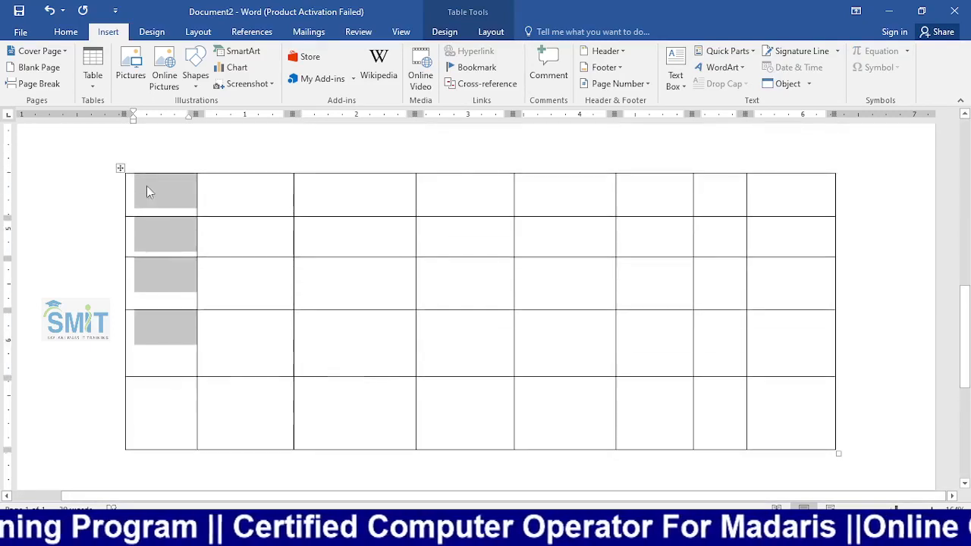
drag(152, 195, 167, 412)
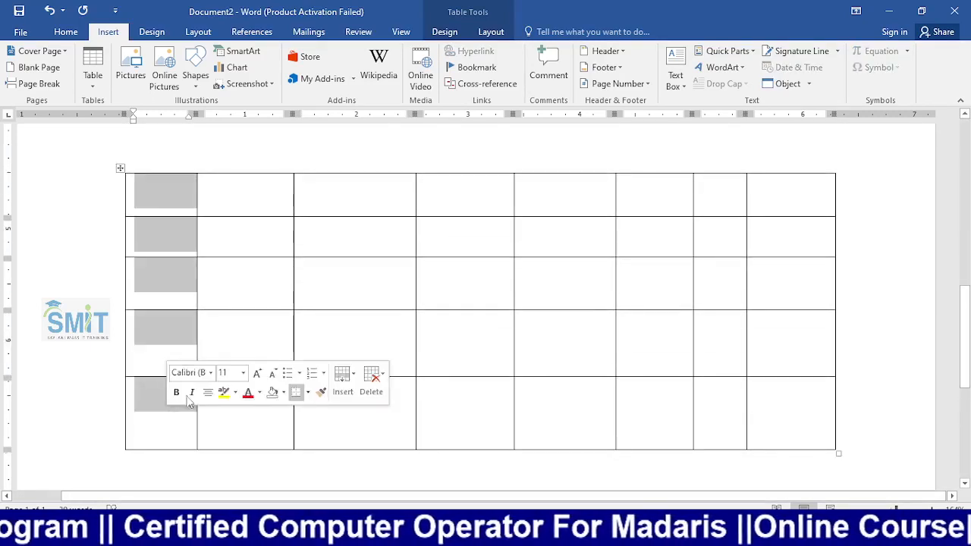
click(337, 322)
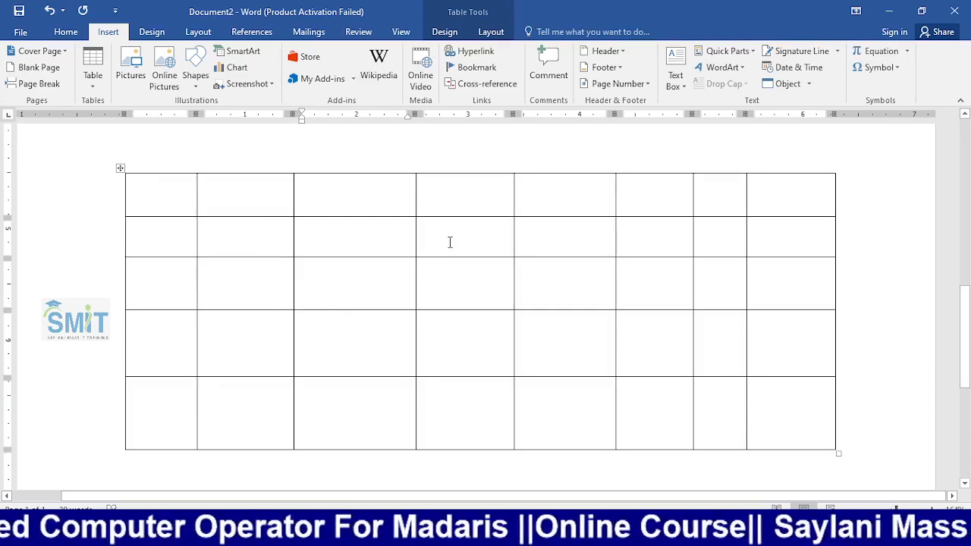
Move the cursor through the first-row cells of the drawn table up to the last column
click(164, 195)
click(214, 195)
click(371, 199)
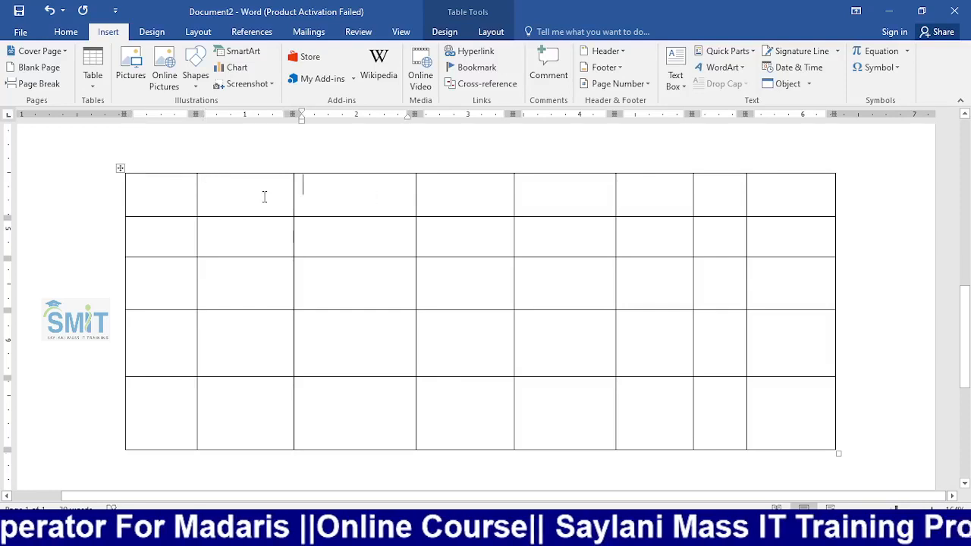
click(265, 197)
click(345, 193)
click(481, 193)
click(561, 194)
click(633, 193)
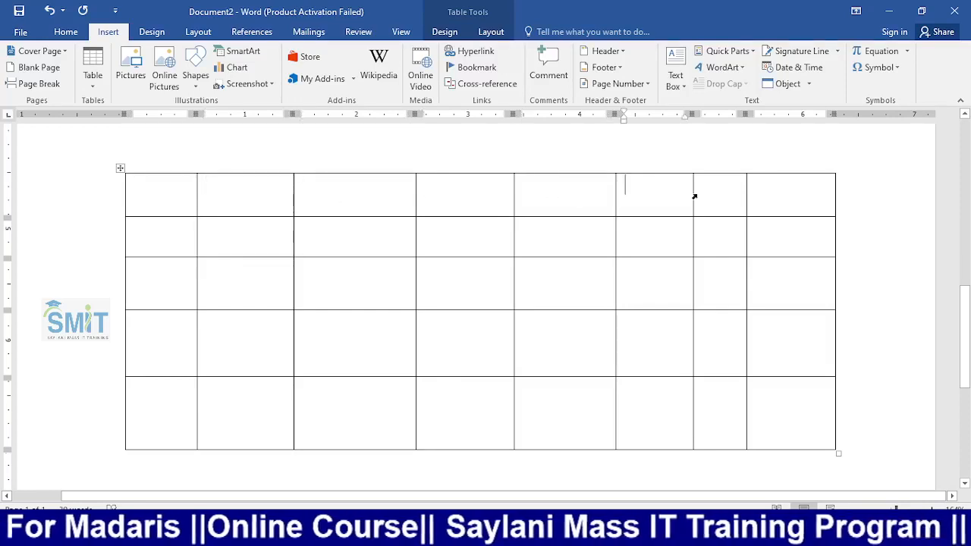
click(695, 196)
click(784, 194)
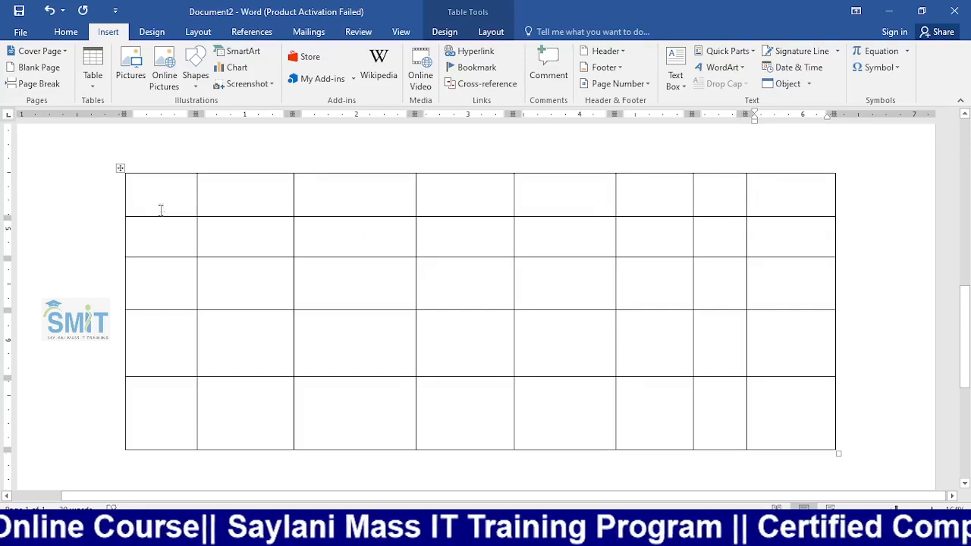
Highlight the first four cells of the drawn table's first column, then place the cursor in the first row's third cell
drag(161, 210, 162, 328)
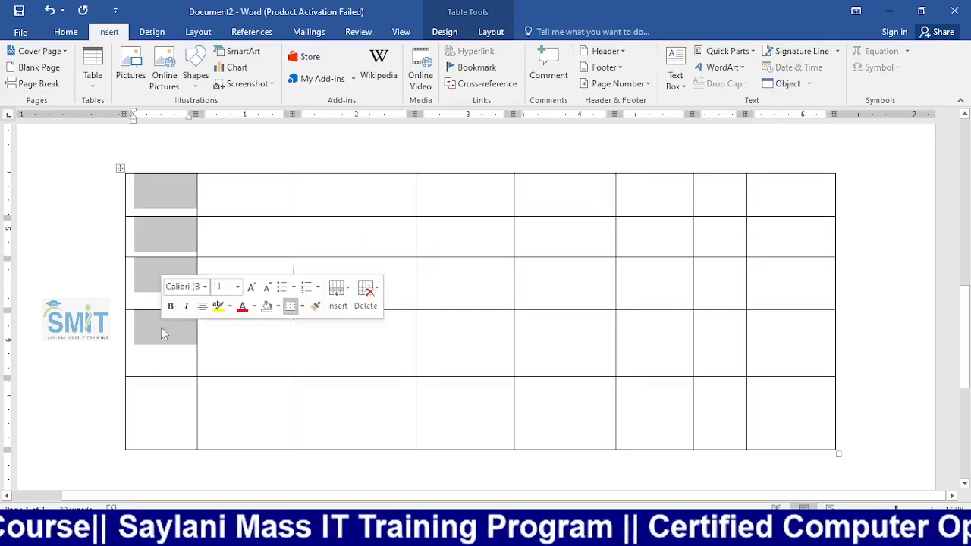
click(228, 204)
click(365, 194)
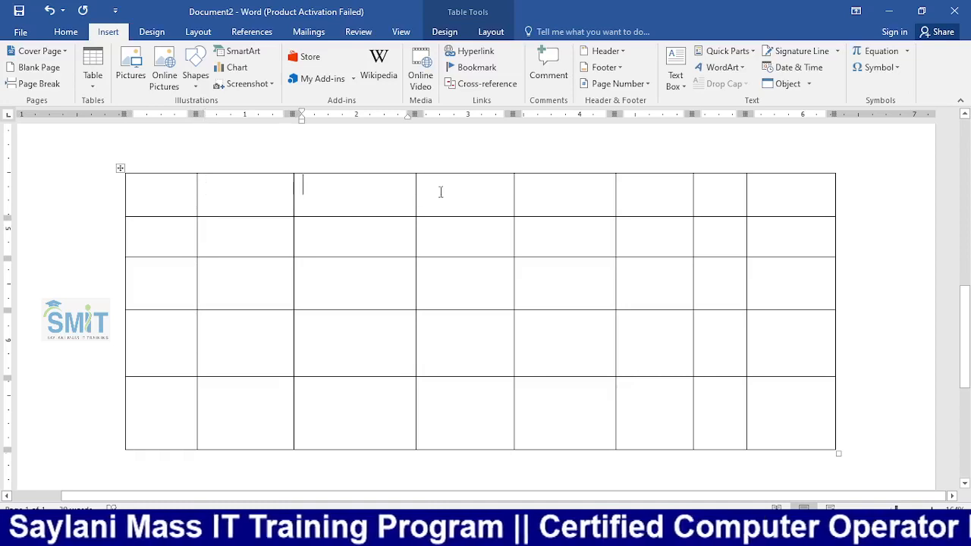
Place the cursor in the first row's fourth and fifth cells, then highlight the top three cells of columns six, seven and eight in turn
click(456, 191)
click(569, 194)
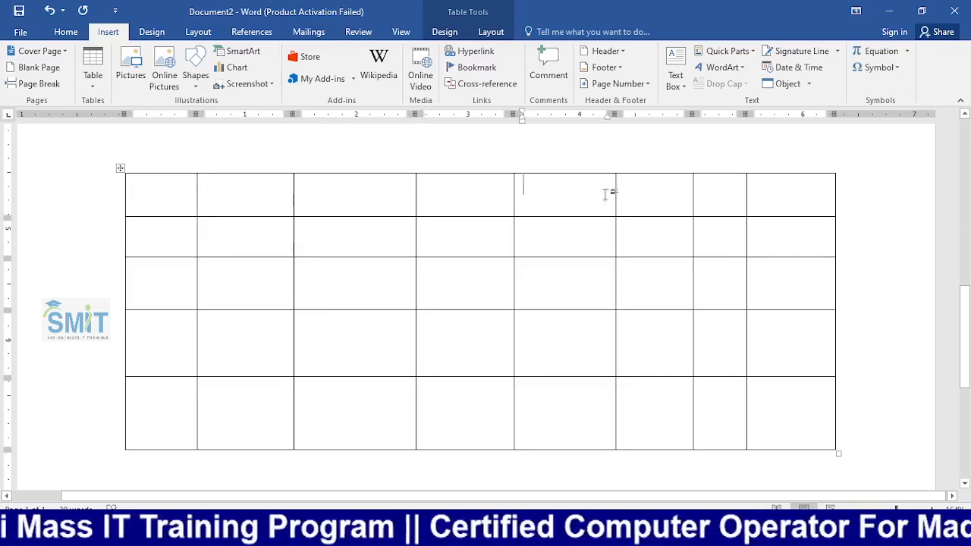
drag(627, 191, 644, 286)
drag(724, 195, 725, 285)
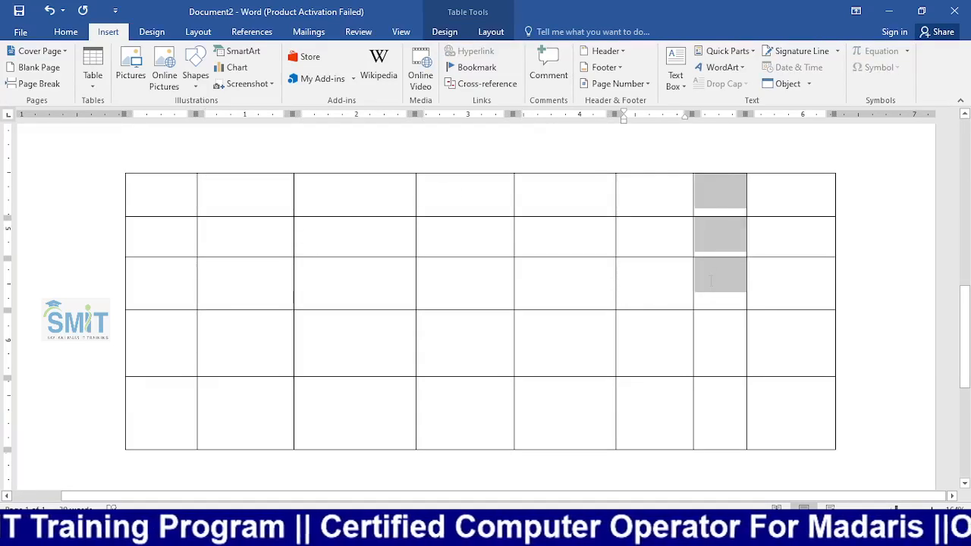
drag(806, 190, 793, 293)
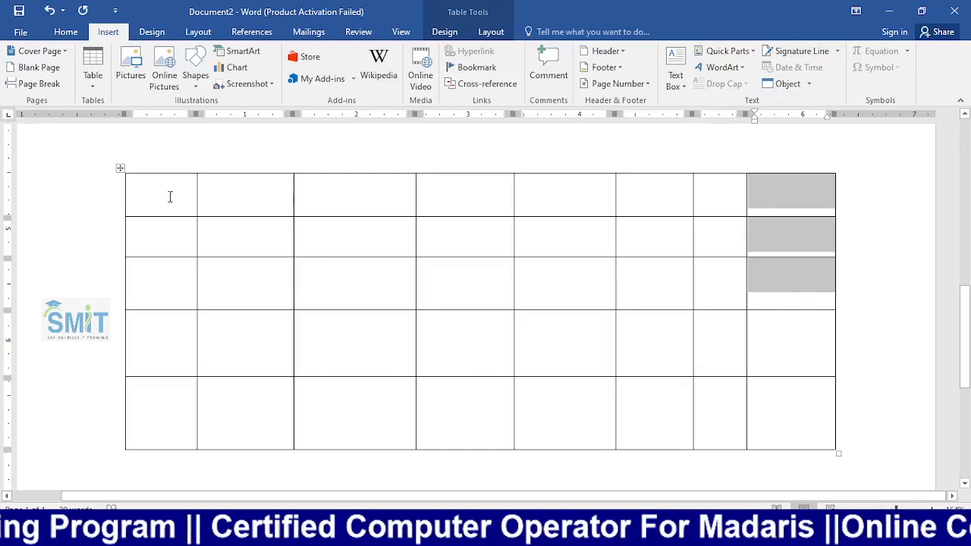
Highlight the leading cells of each of the drawn table's five rows in turn, then its whole first column, and clear the selection
drag(166, 193, 243, 194)
drag(156, 225, 222, 236)
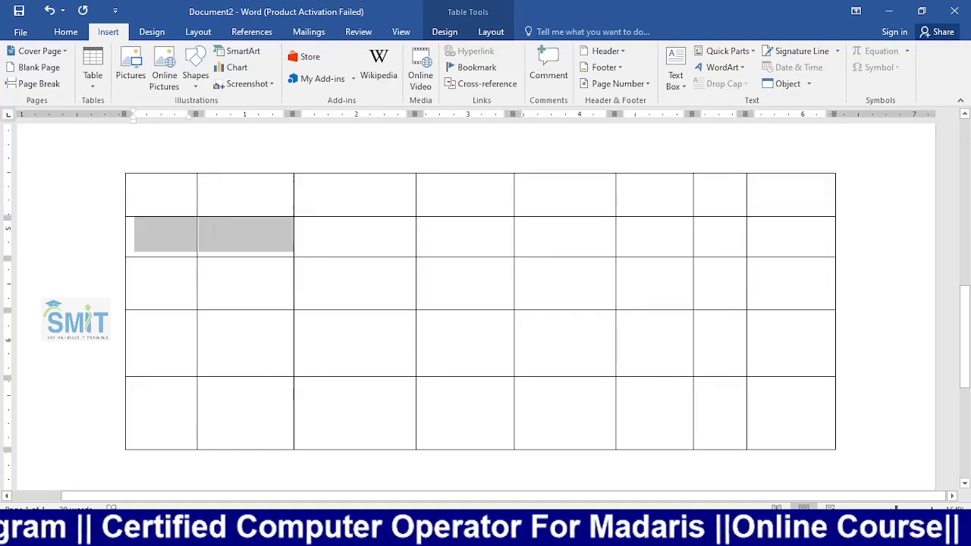
drag(166, 291, 357, 283)
drag(190, 331, 357, 334)
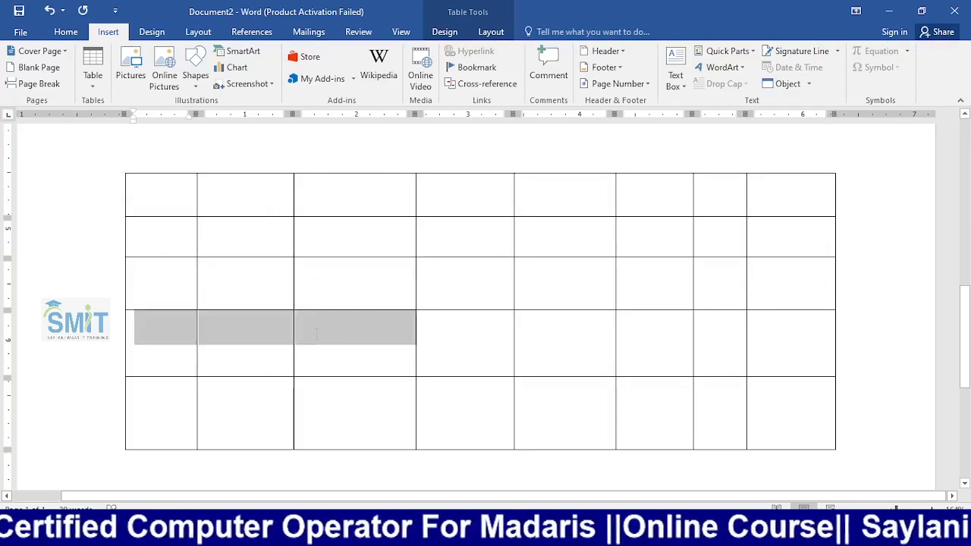
drag(152, 415, 330, 413)
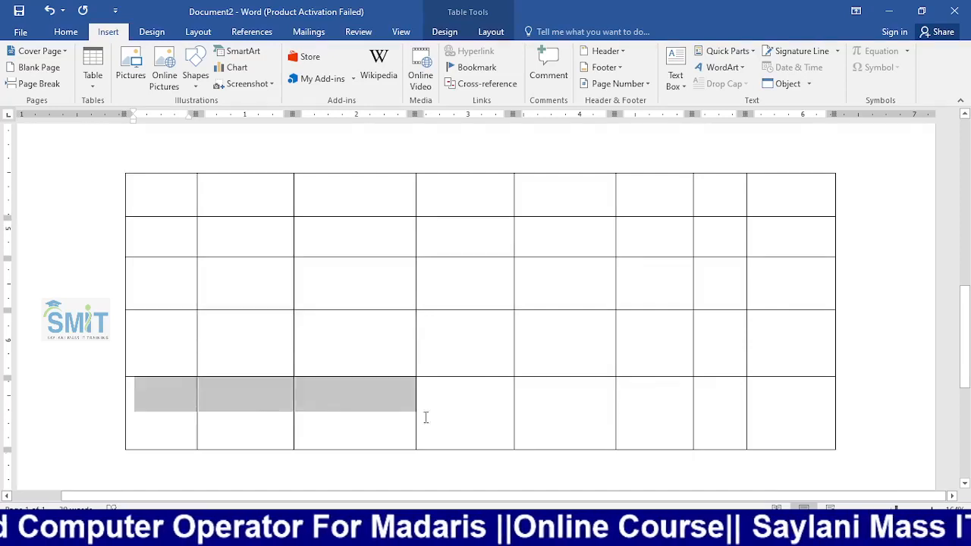
click(427, 283)
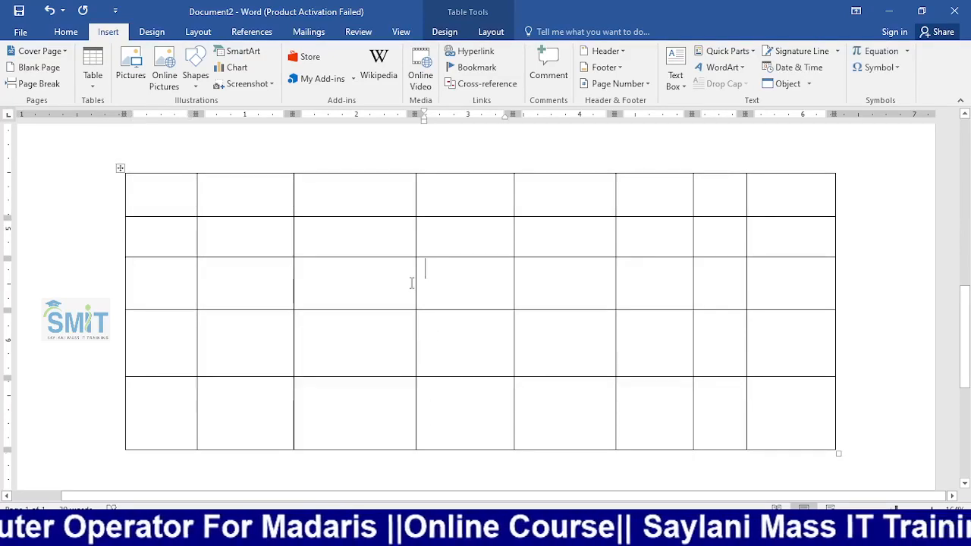
drag(185, 197, 164, 398)
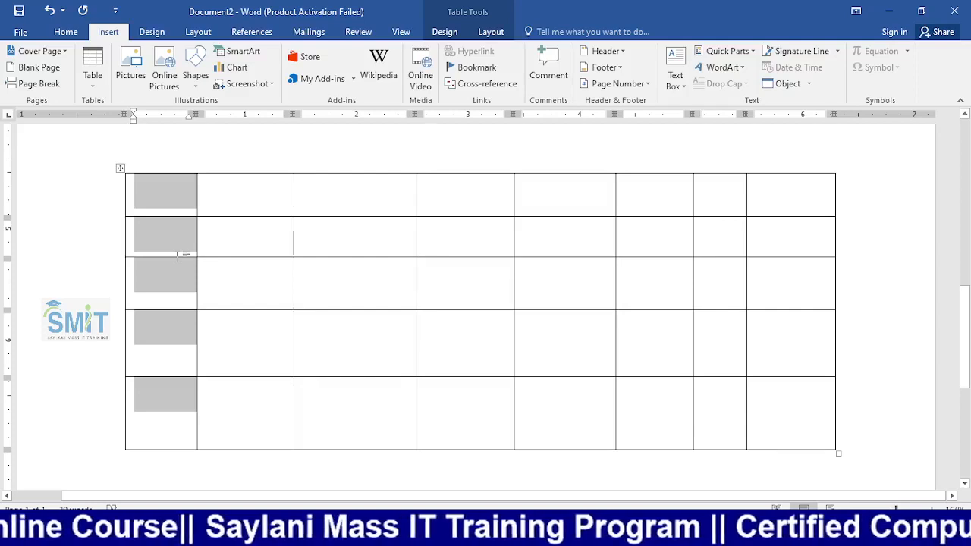
click(266, 273)
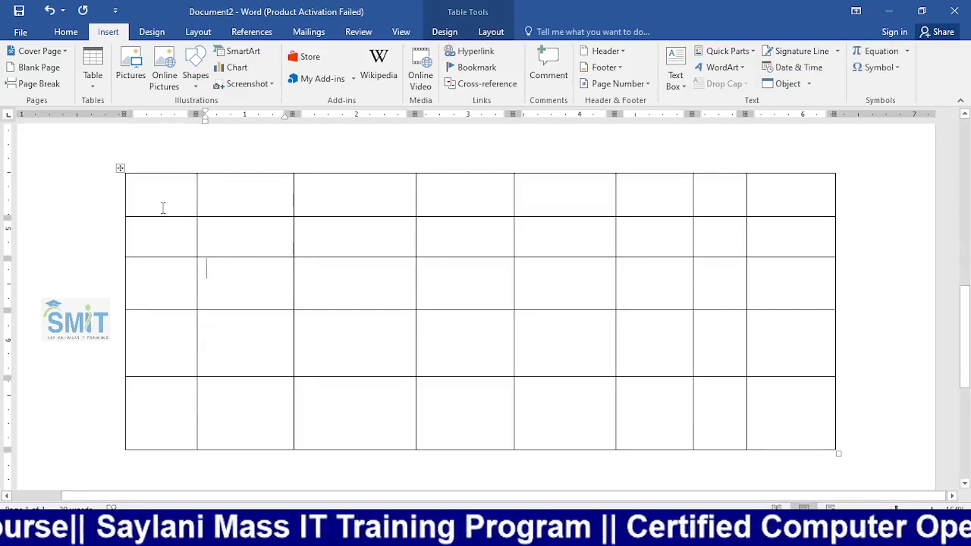
Distribute all rows of the drawn table evenly, and highlight the first column to check the row heights
click(119, 169)
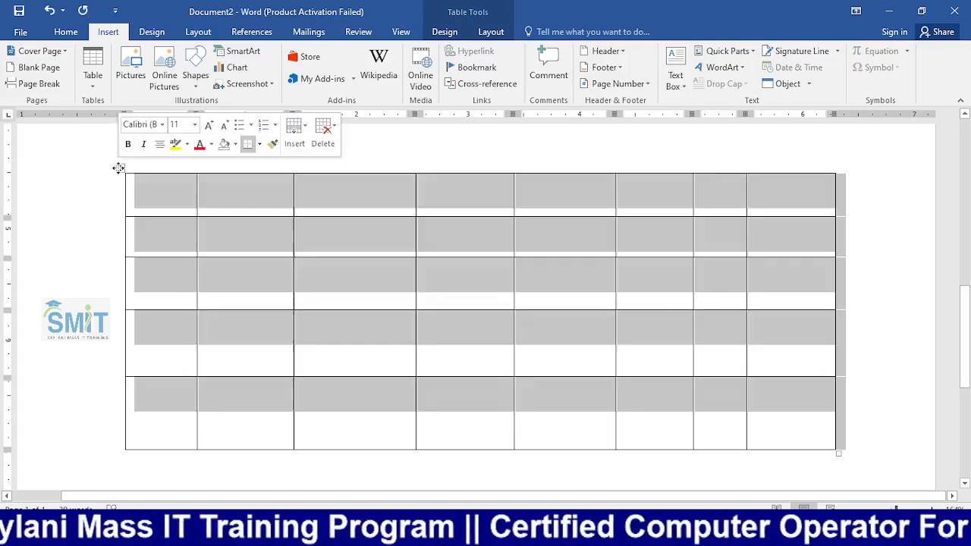
click(491, 34)
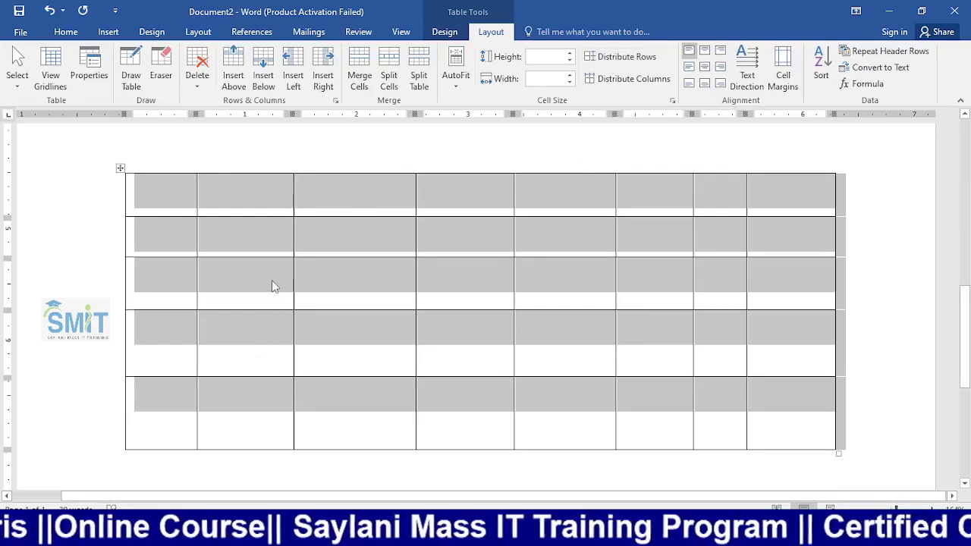
click(634, 57)
click(347, 379)
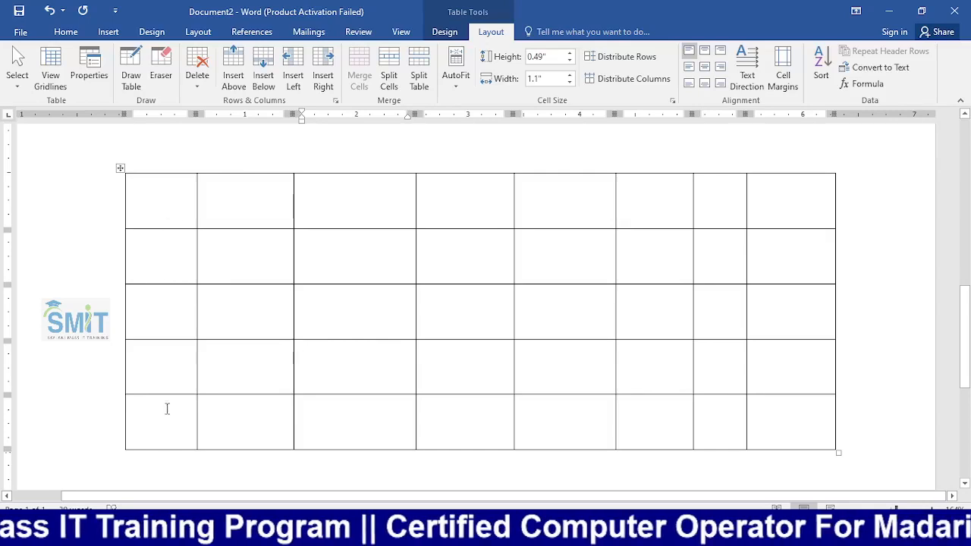
drag(171, 204, 188, 382)
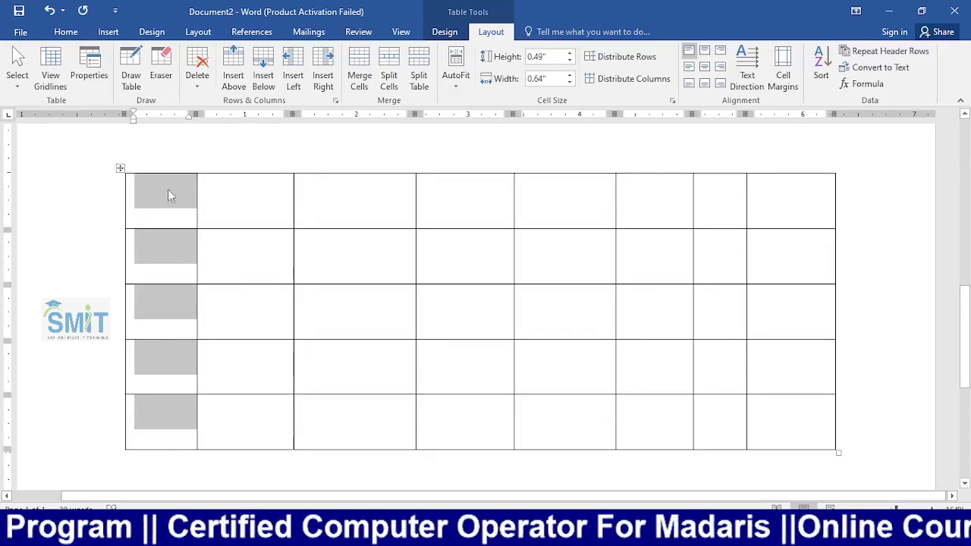
Distribute all columns of the drawn table evenly and clear the table selection
click(119, 168)
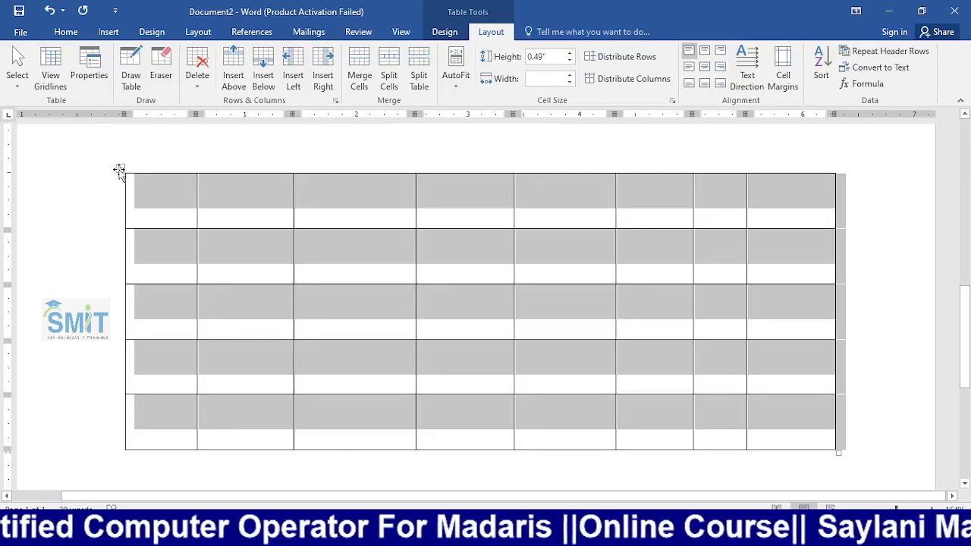
click(630, 79)
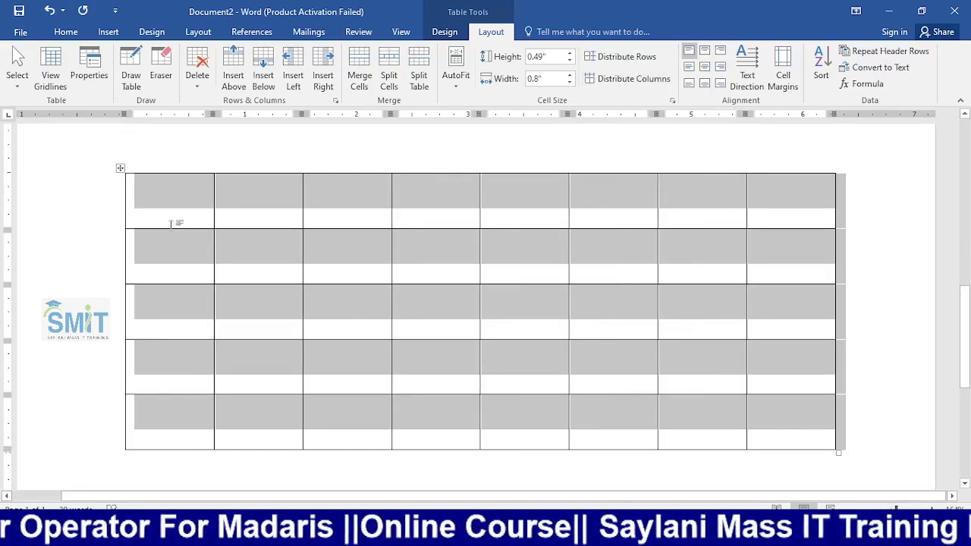
click(171, 223)
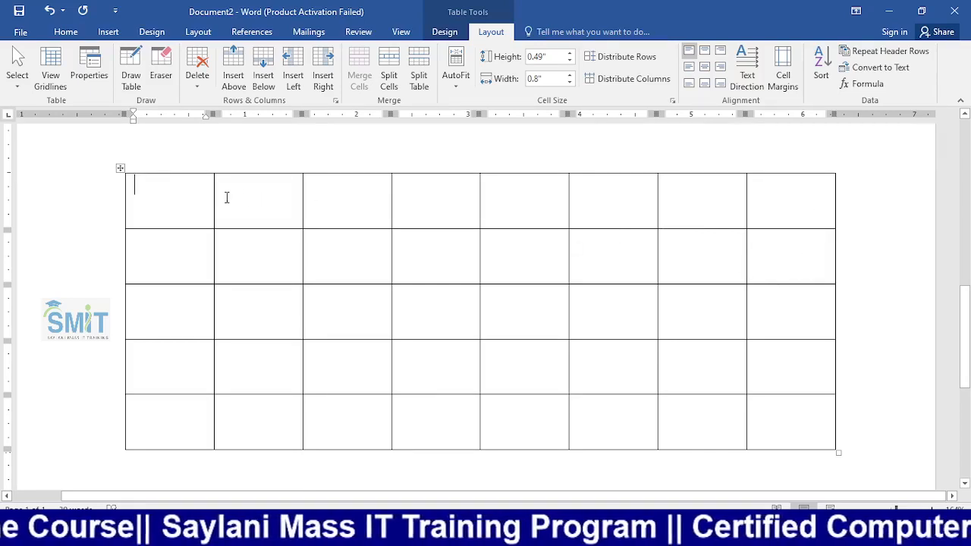
Highlight cells down the first four columns of the drawn table, one column at a time
drag(200, 195, 199, 337)
drag(262, 199, 269, 416)
drag(355, 199, 360, 416)
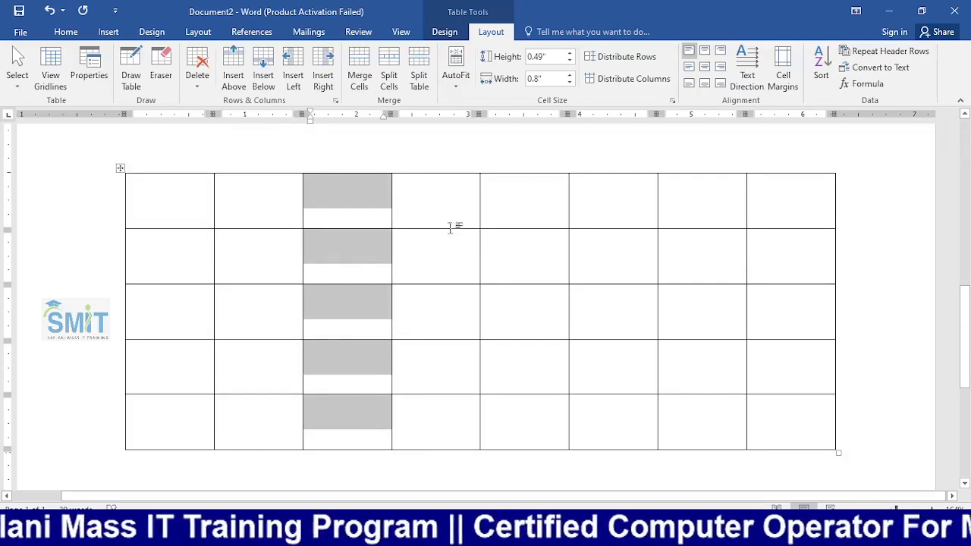
drag(451, 225, 454, 358)
Delete the whole numbered 20 by 20 table above the drawn table
scroll(88, 205, up, 12)
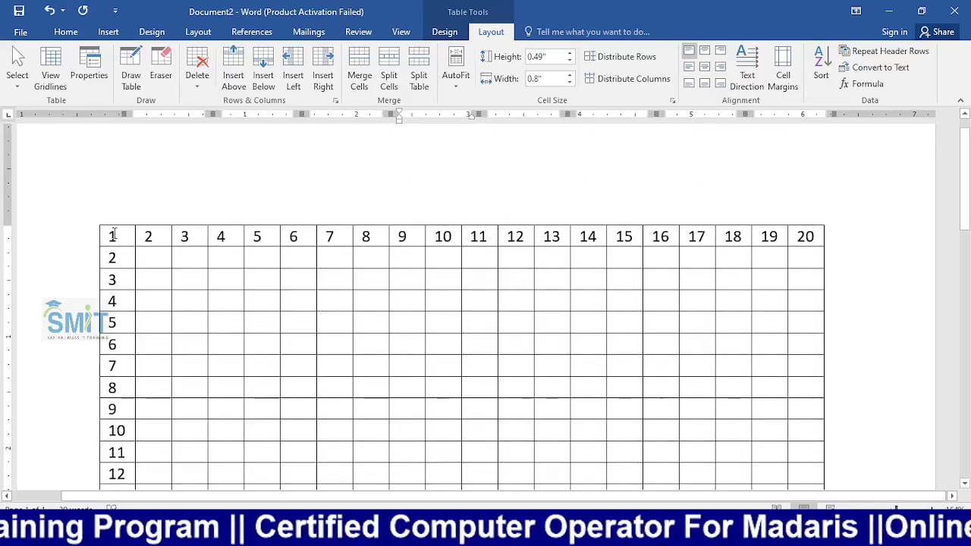
click(96, 220)
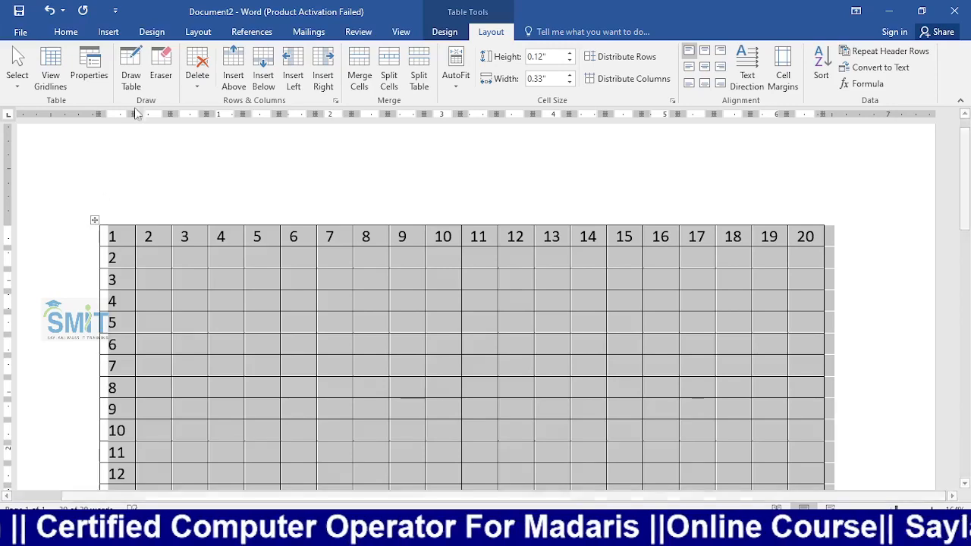
click(200, 86)
click(235, 149)
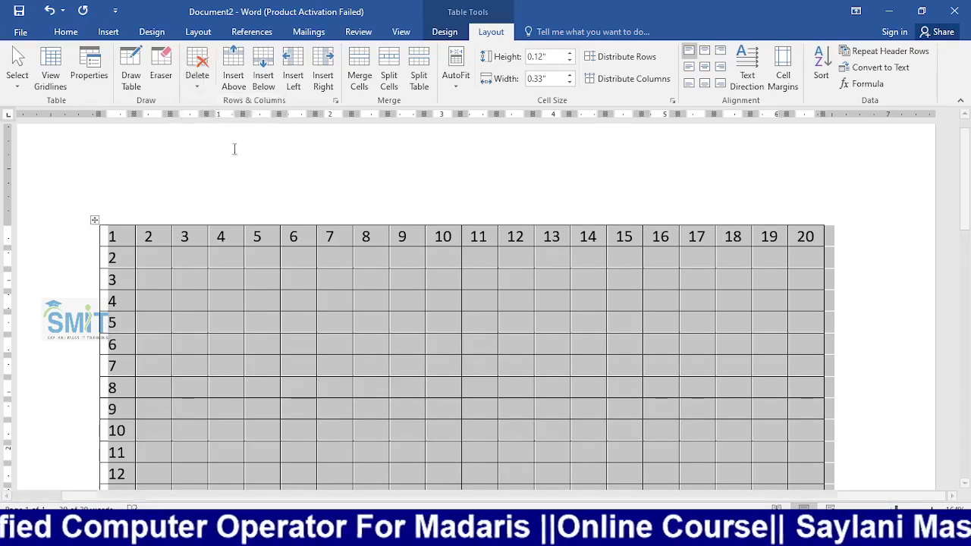
Select the entire remaining hand-drawn table and delete it with the Delete Table option
click(123, 234)
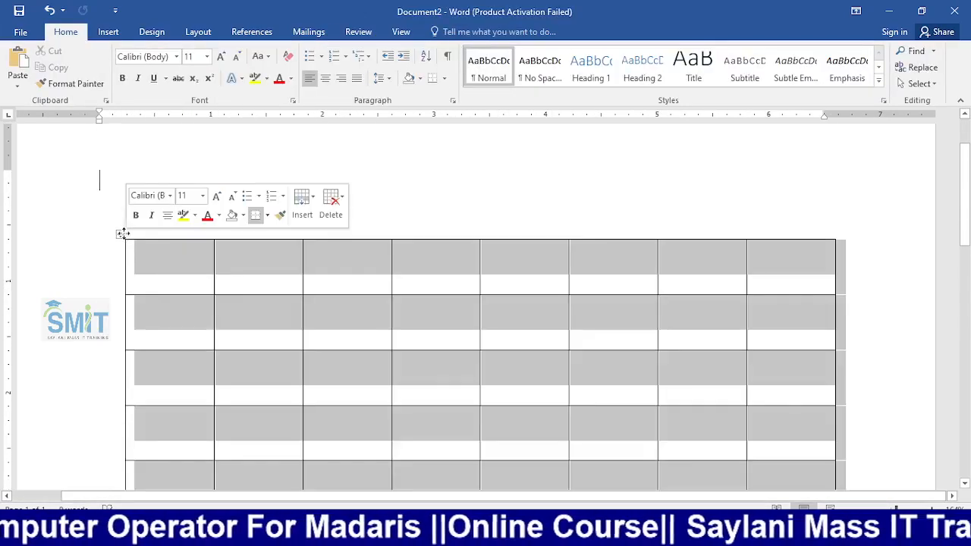
click(310, 219)
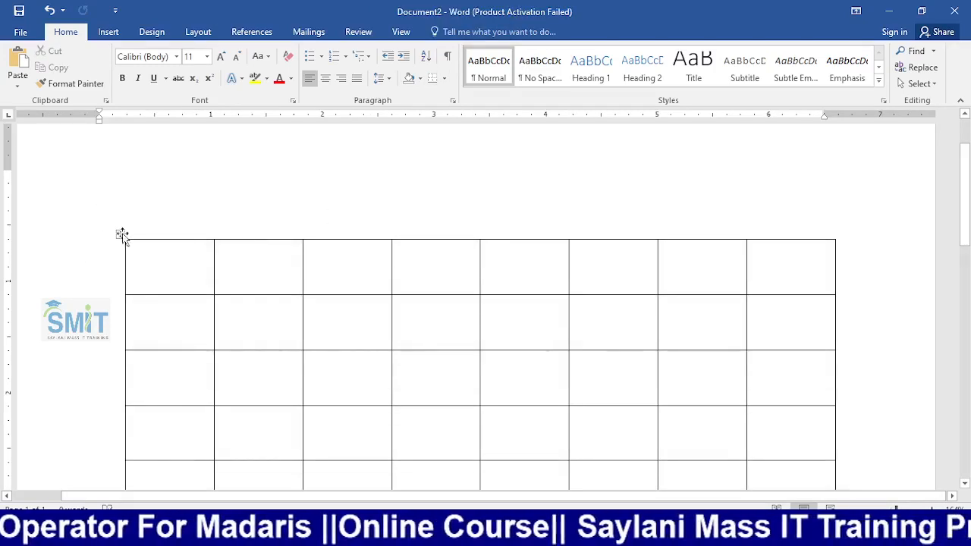
click(121, 235)
click(326, 198)
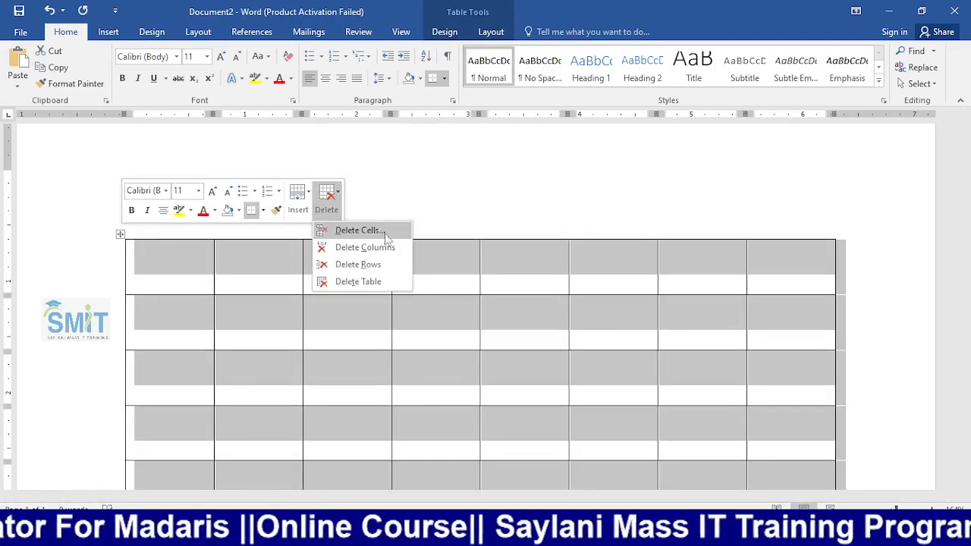
click(383, 282)
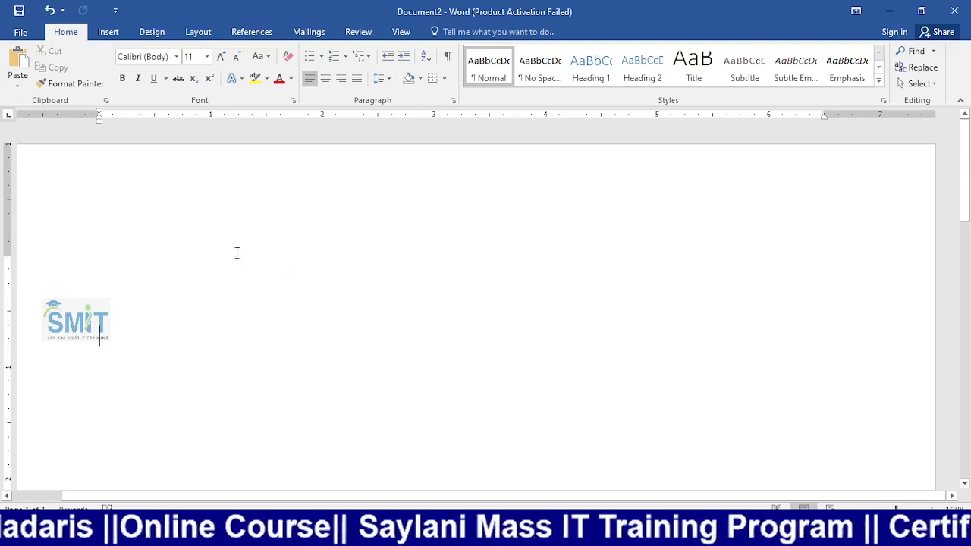
Insert a table with five columns and one row at the start of the empty page
click(152, 273)
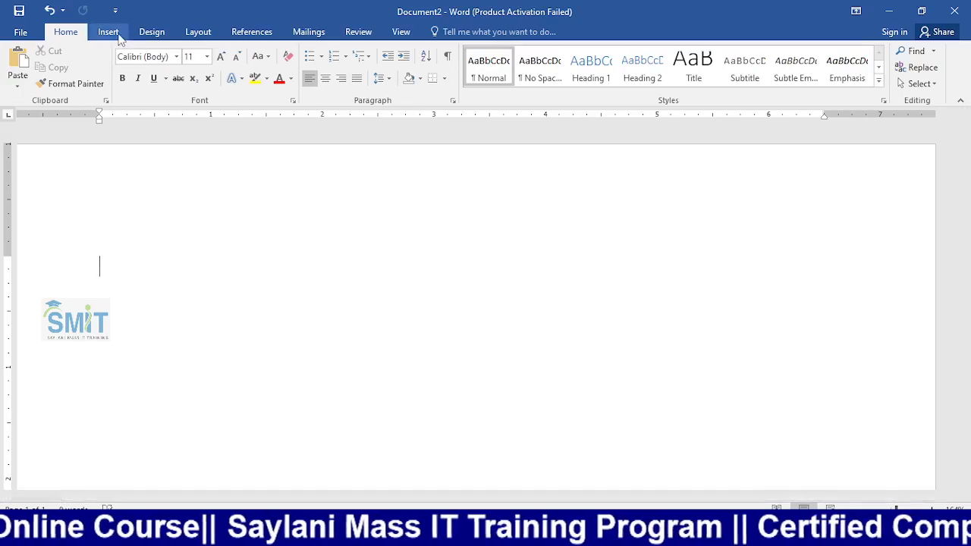
click(107, 31)
click(93, 76)
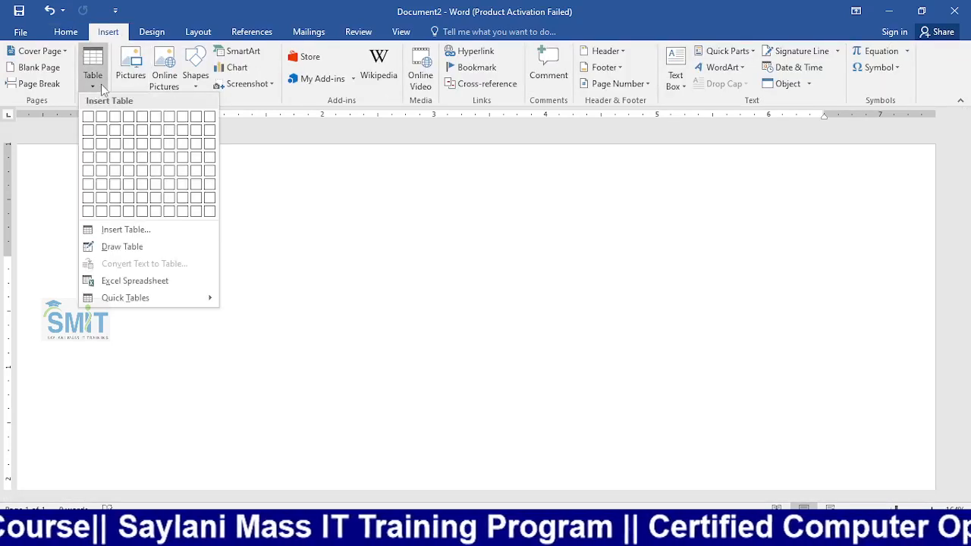
click(143, 117)
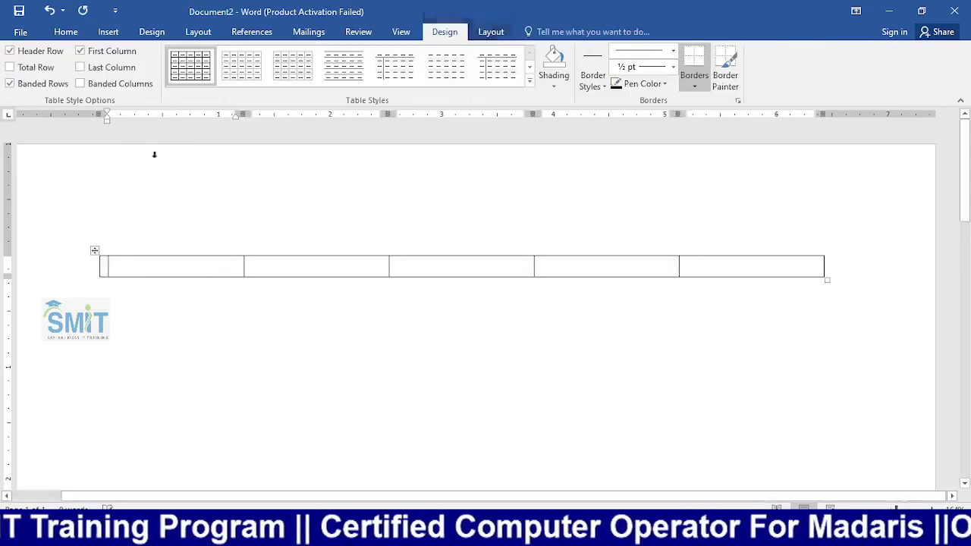
Fill the five-column row with the headings S.#, Name, Mobile #, Course and Batch
text(S)
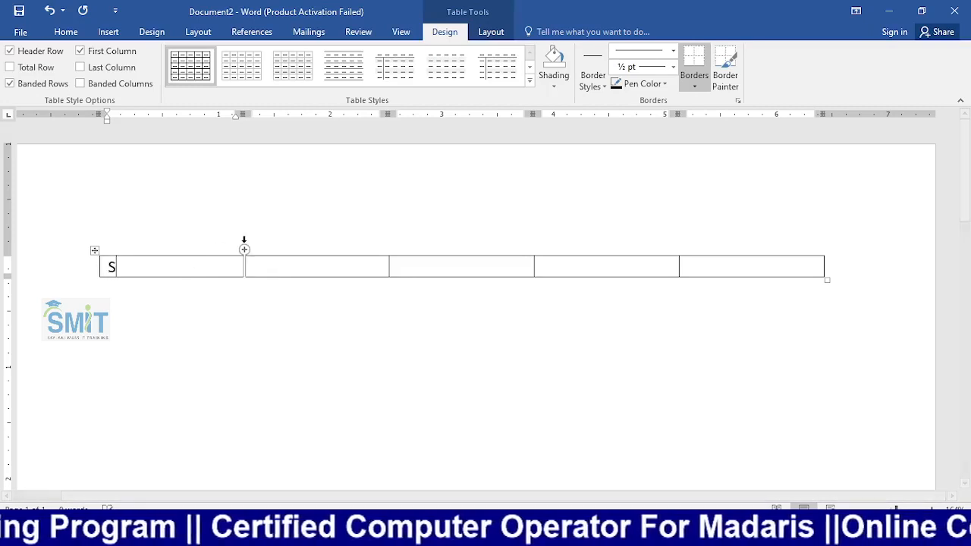
text(.#)
key(Tab)
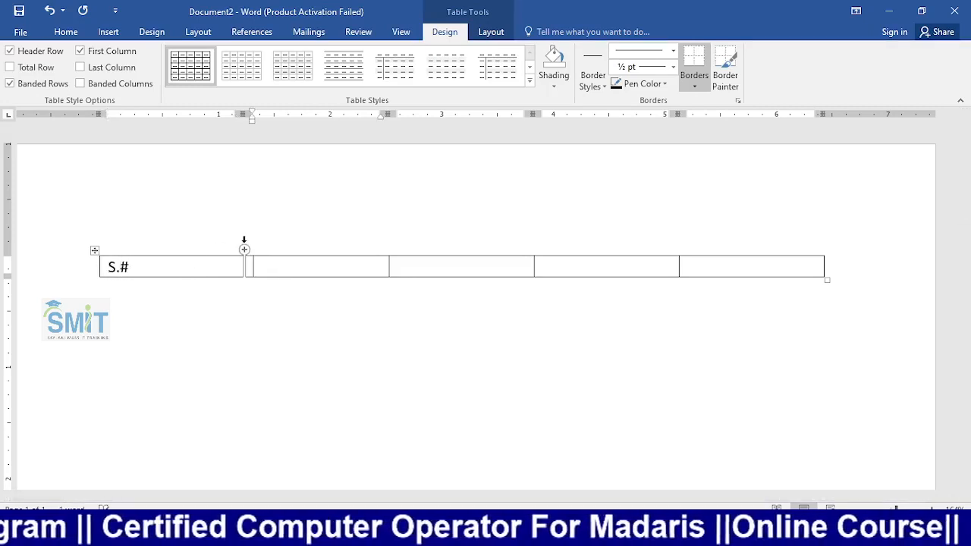
text(Name)
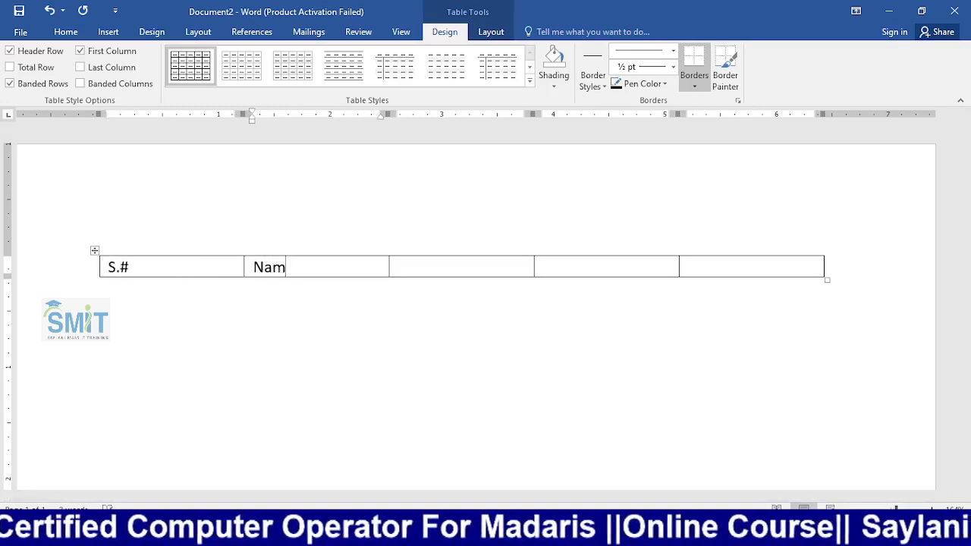
key(Tab)
text(Mobile)
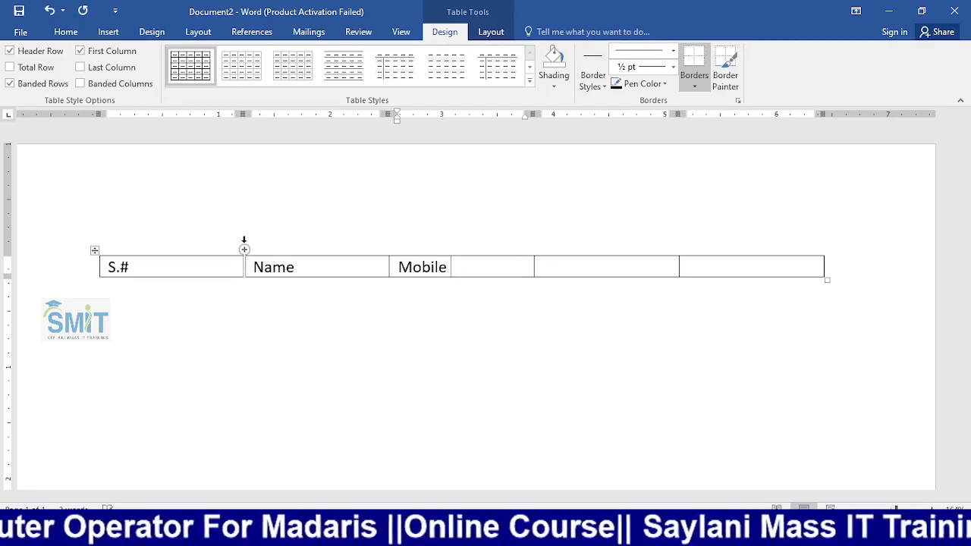
text( #)
key(Tab)
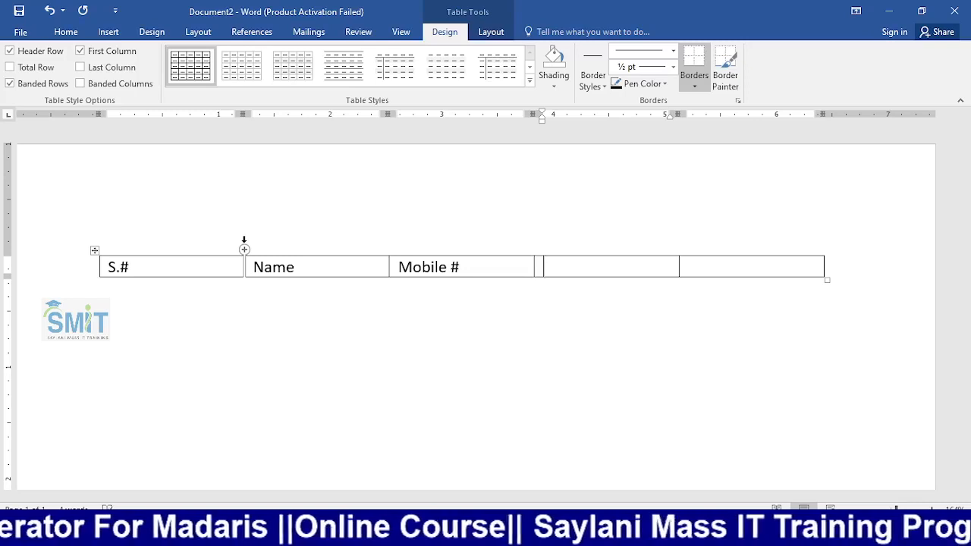
text(Course)
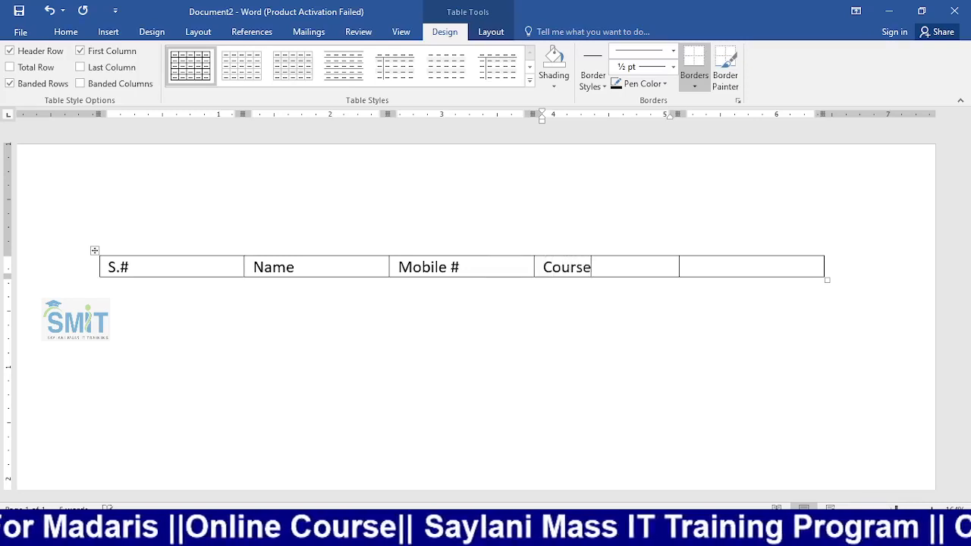
key(Tab)
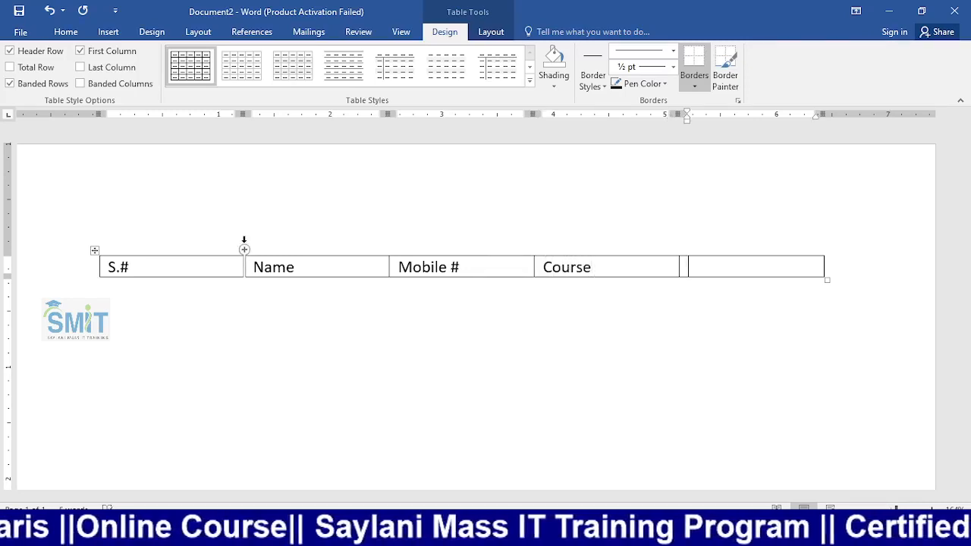
text(Bat)
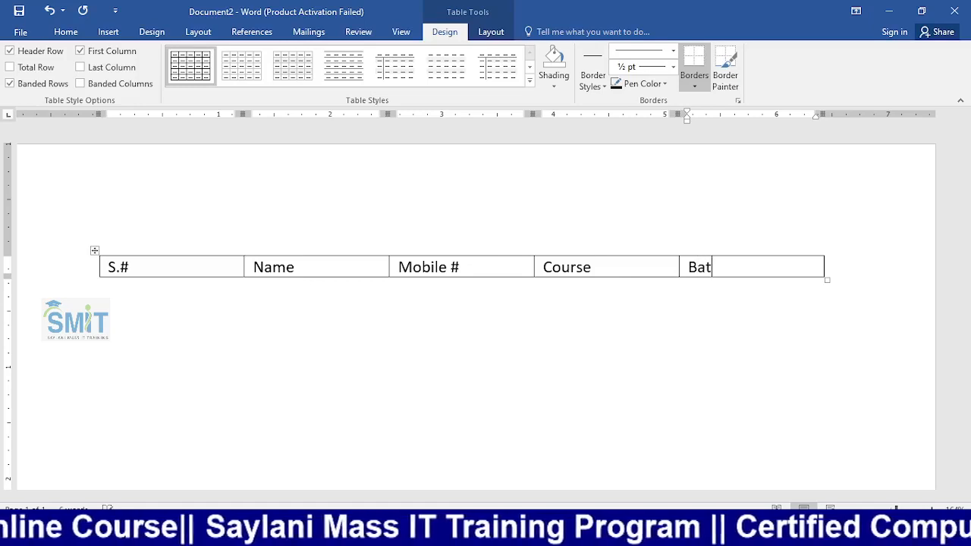
text(ch)
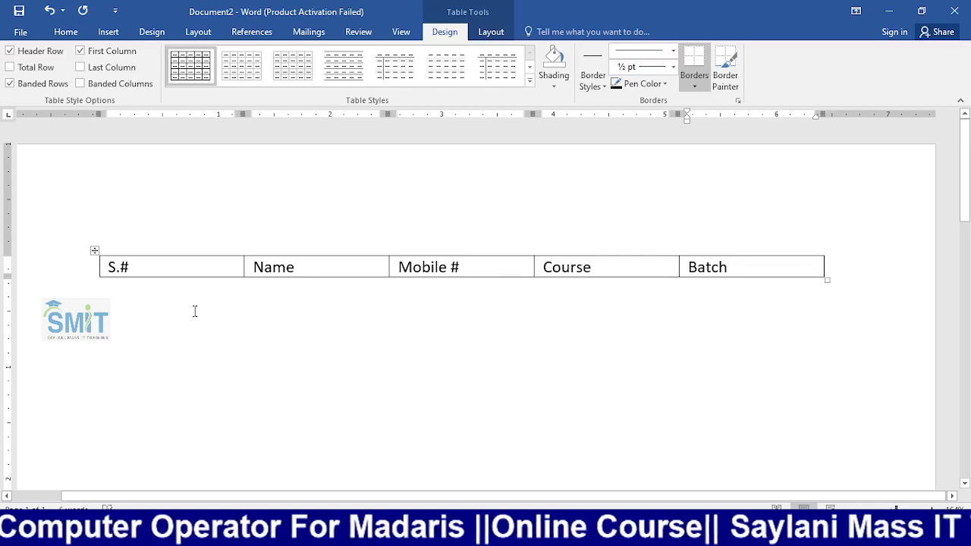
Insert a table with five columns and eight rows below the heading table
click(107, 31)
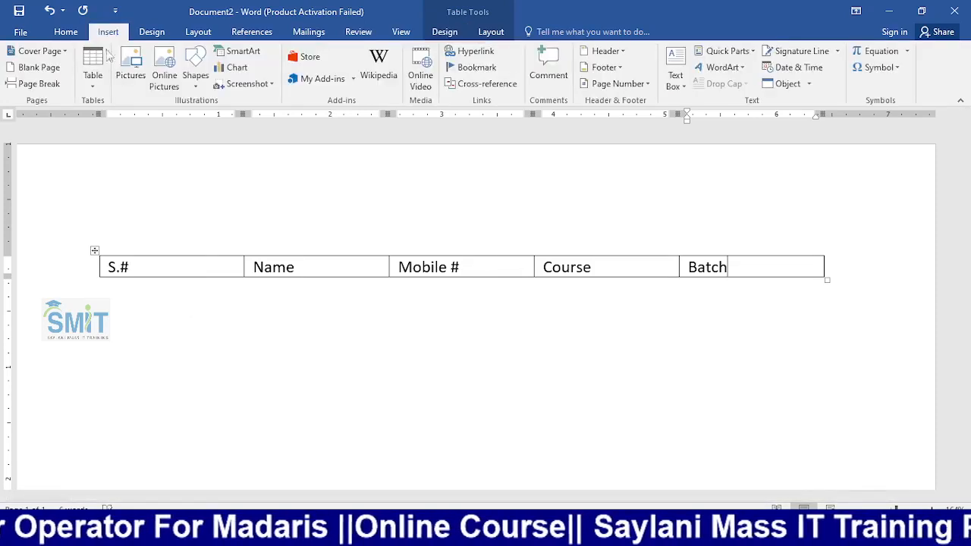
click(106, 329)
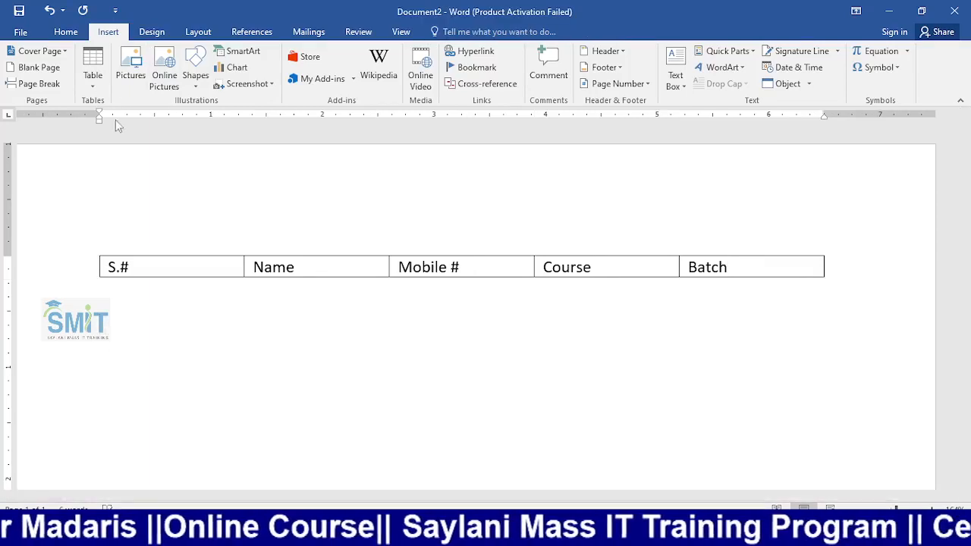
click(90, 77)
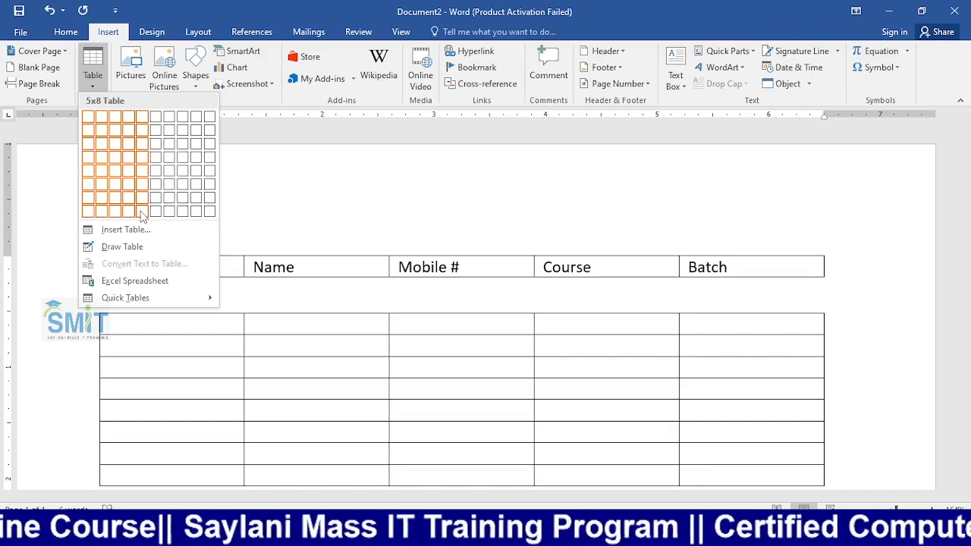
click(141, 217)
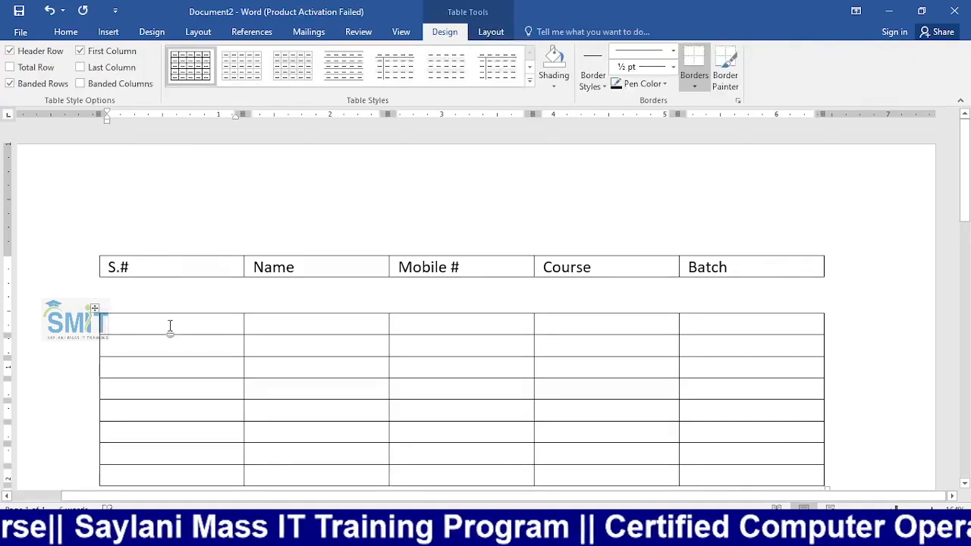
Copy the heading row of the upper table into the first row of the new eight-row table
drag(110, 265, 714, 278)
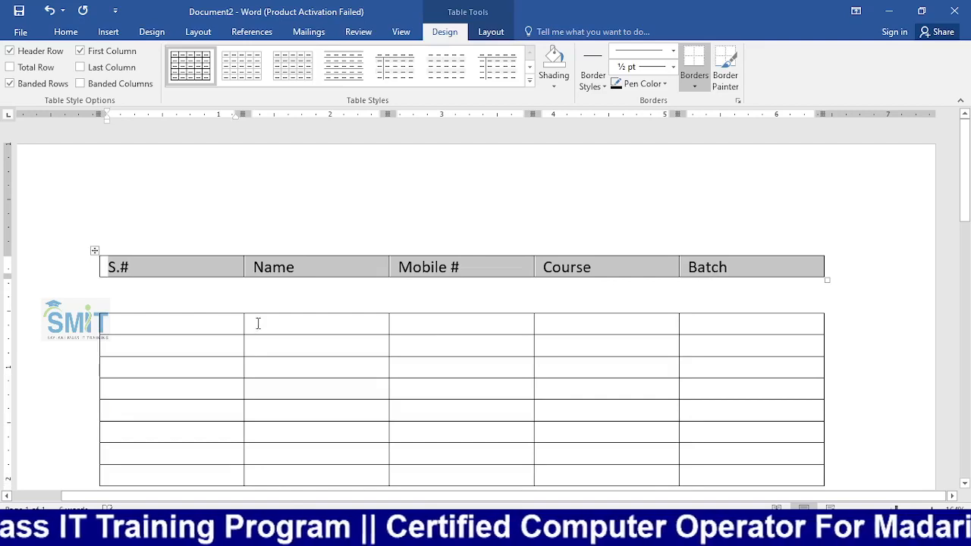
key(ctrl+c)
drag(194, 325, 711, 327)
key(ctrl+v)
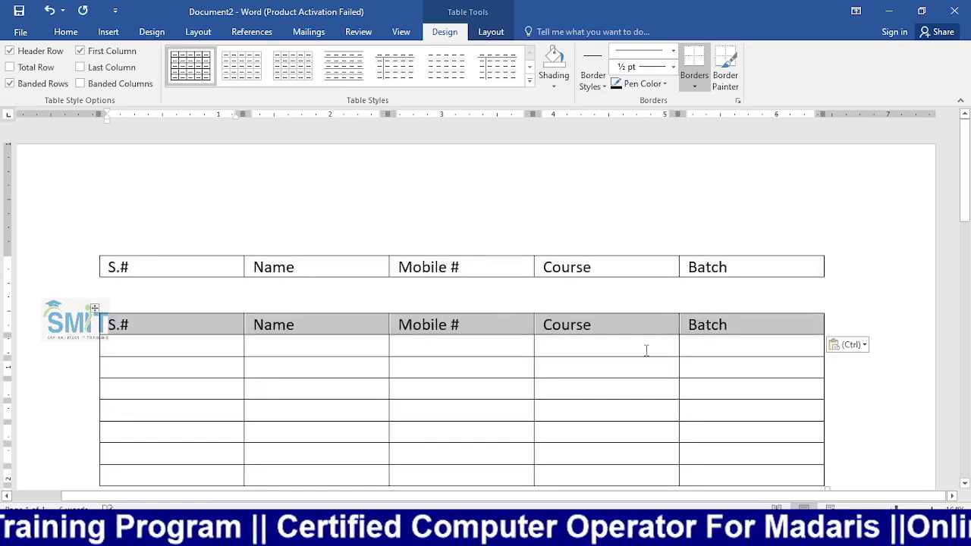
Fill the first record under the lower table's headings with serial 1, the student's name and mobile number, course cco and batch 1
scroll(479, 399, down, 2)
click(202, 296)
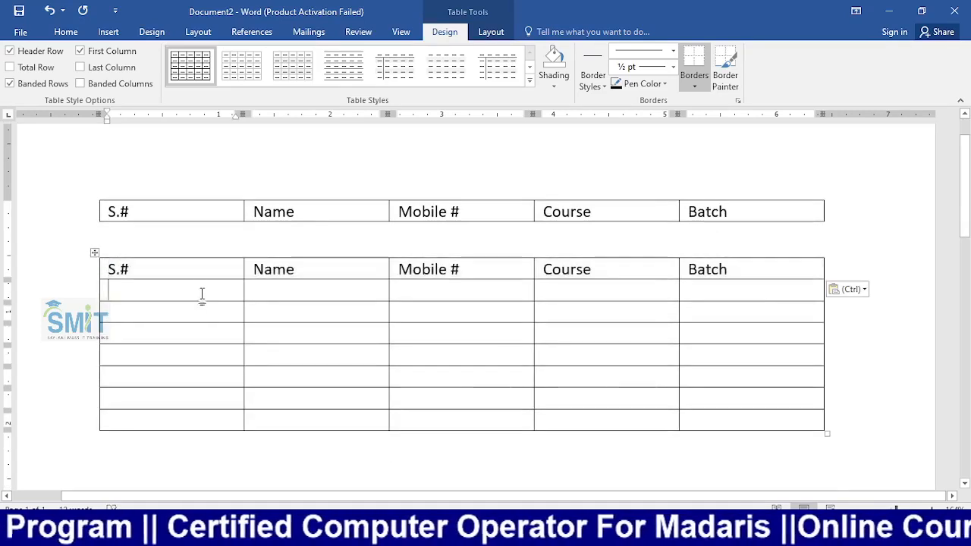
text(a)
key(BackSpace)
text(1)
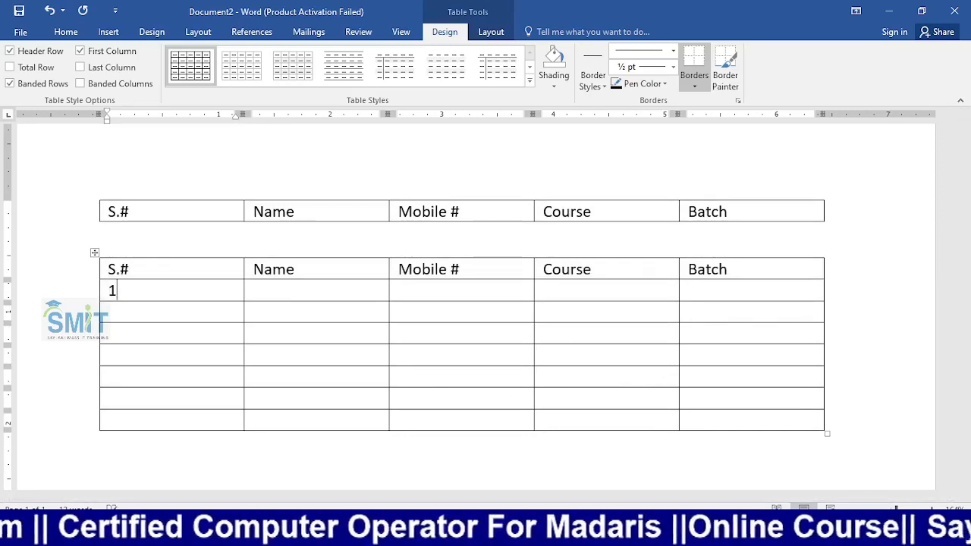
key(Tab)
text(ali)
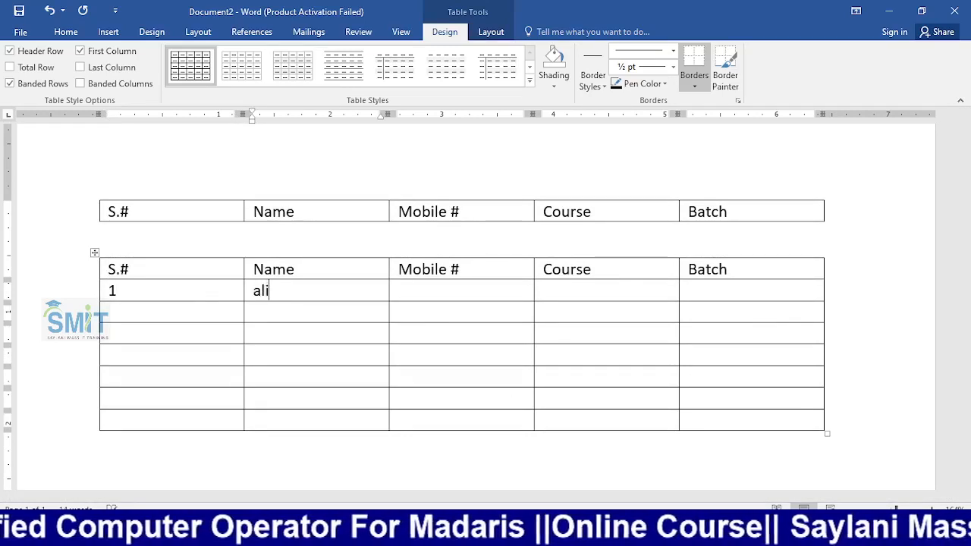
key(Tab)
text(314)
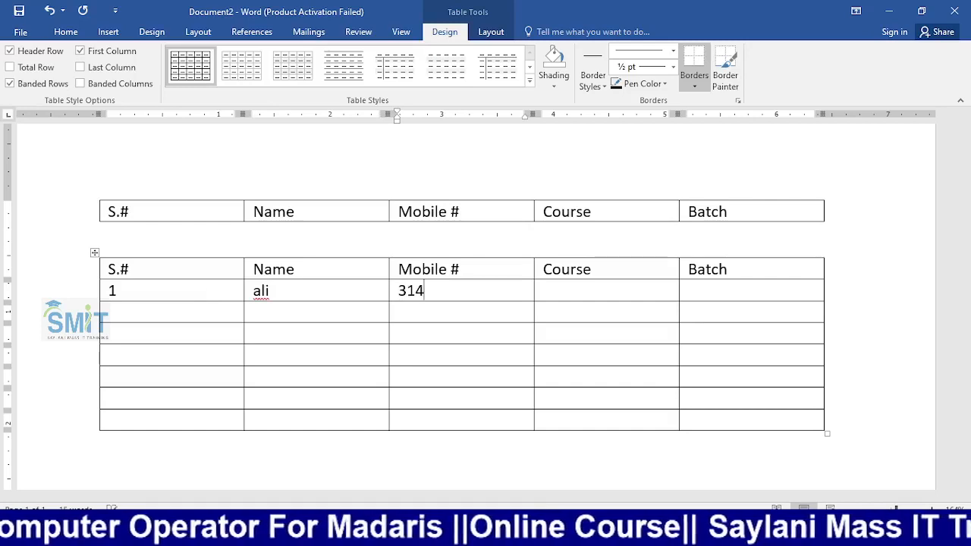
key(Tab)
text(cco)
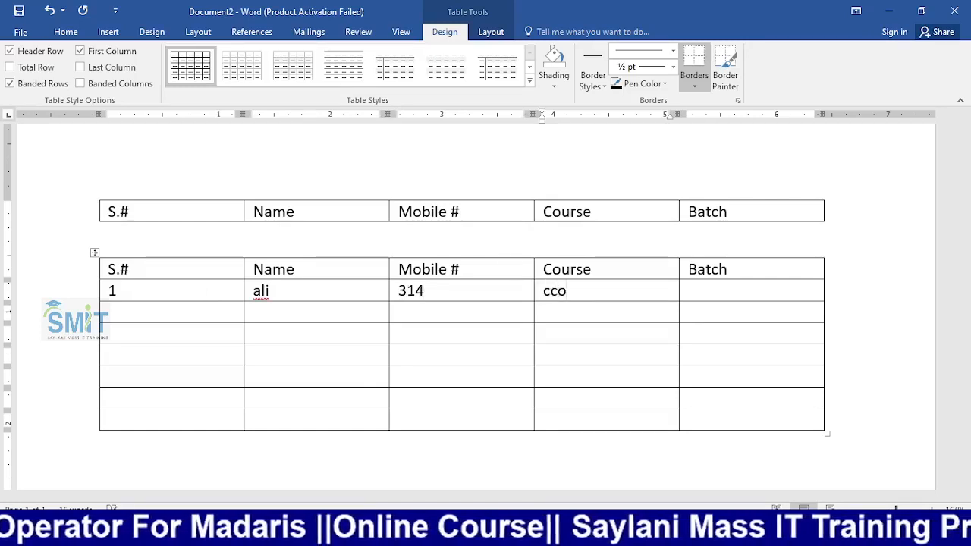
key(Tab)
text(1)
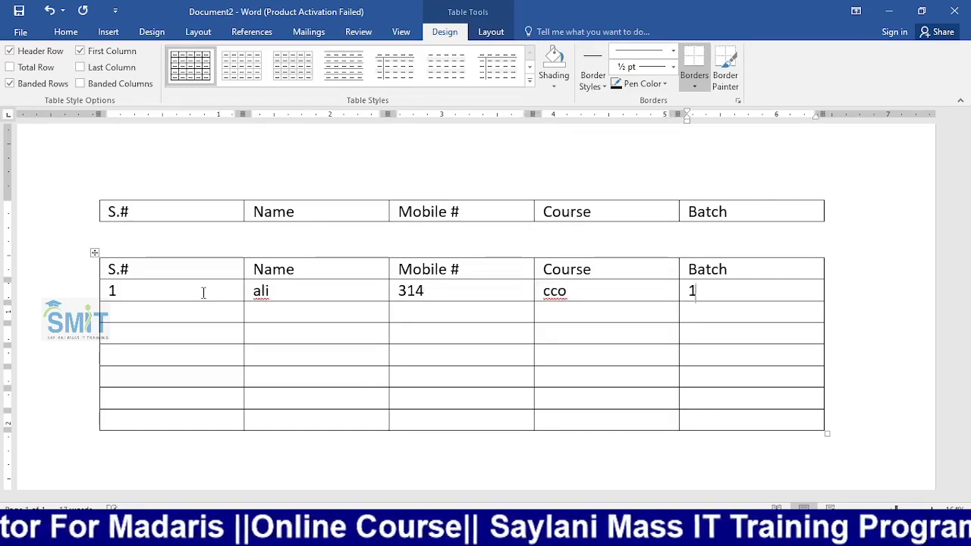
Start the second record in the lower table with serial 2, the student's name and mobile number, and course cco
key(Down)
key(Left)
key(Left)
key(Left)
key(Left)
key(Left)
key(Right)
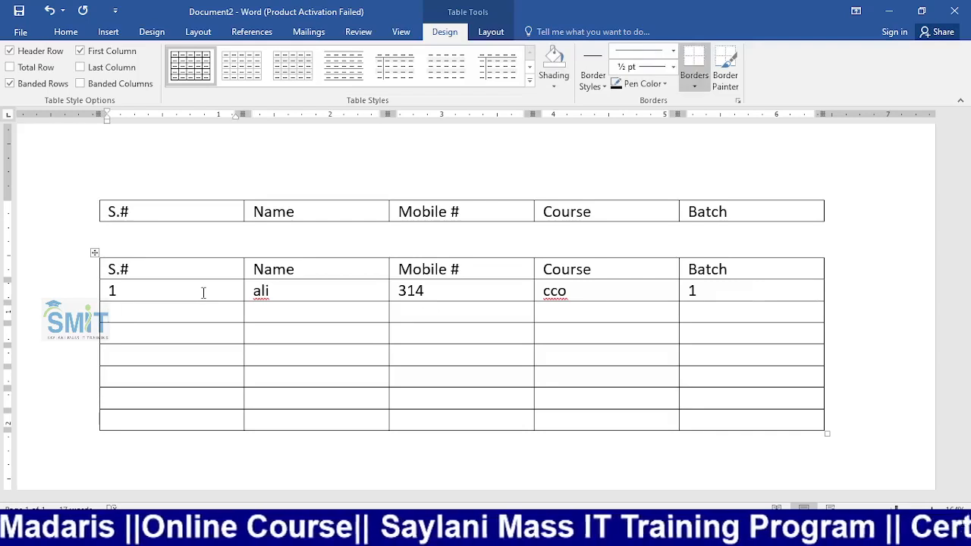
text(2)
key(Tab)
text(zain)
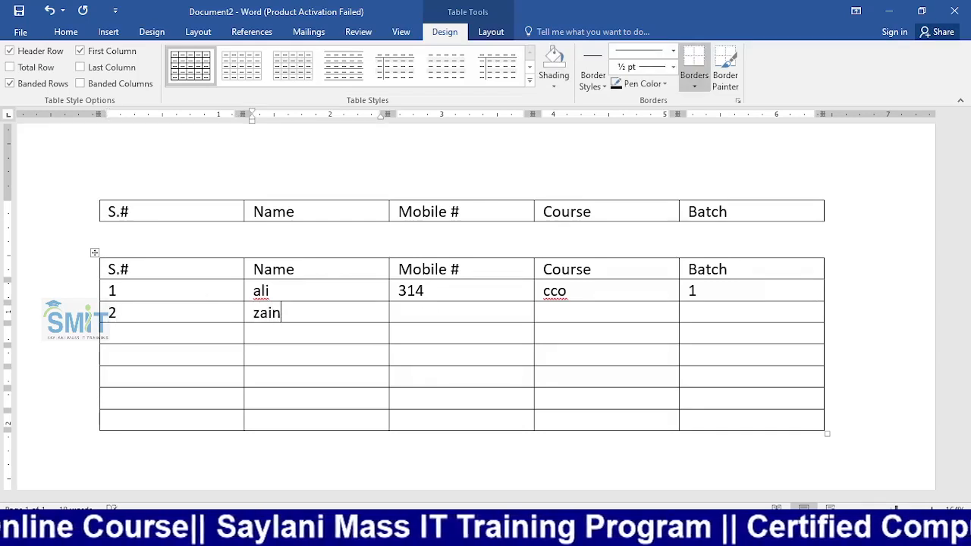
key(Tab)
text(15245)
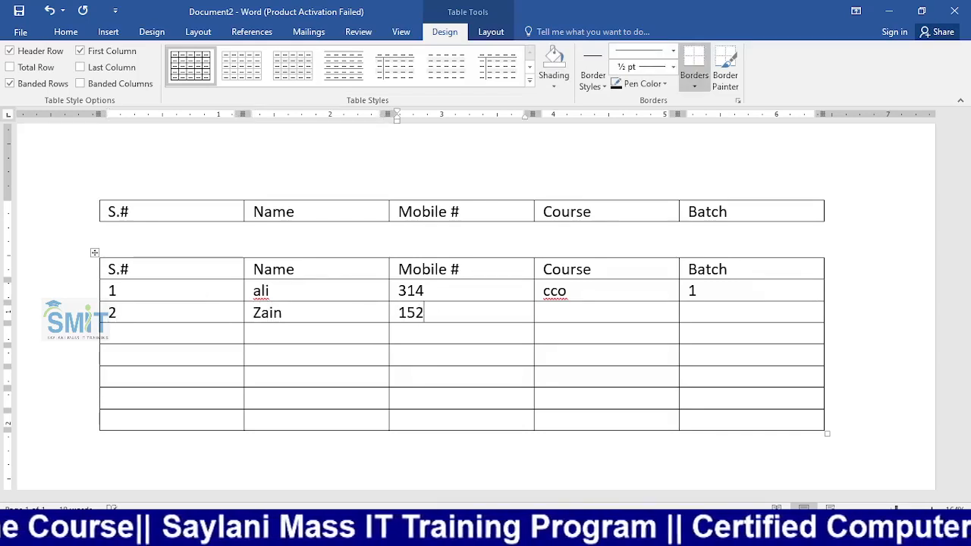
key(Tab)
text(cco)
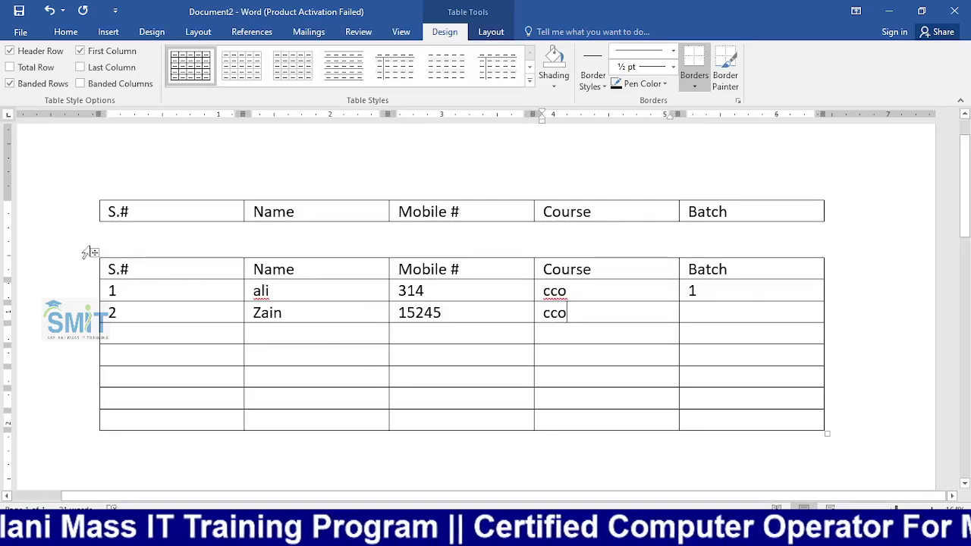
Move the eight-row table well down the page, away from the single-row heading table
drag(94, 253, 107, 378)
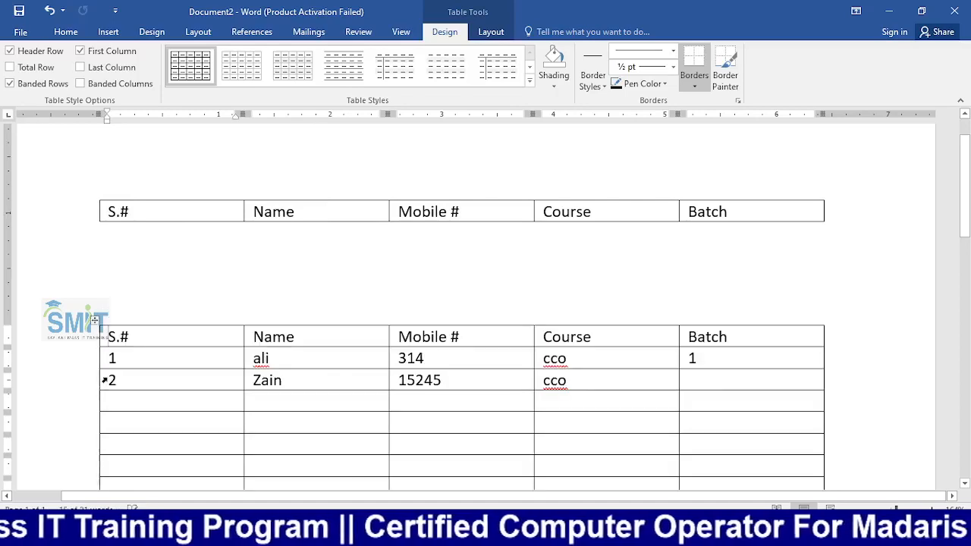
drag(94, 321, 96, 462)
click(154, 211)
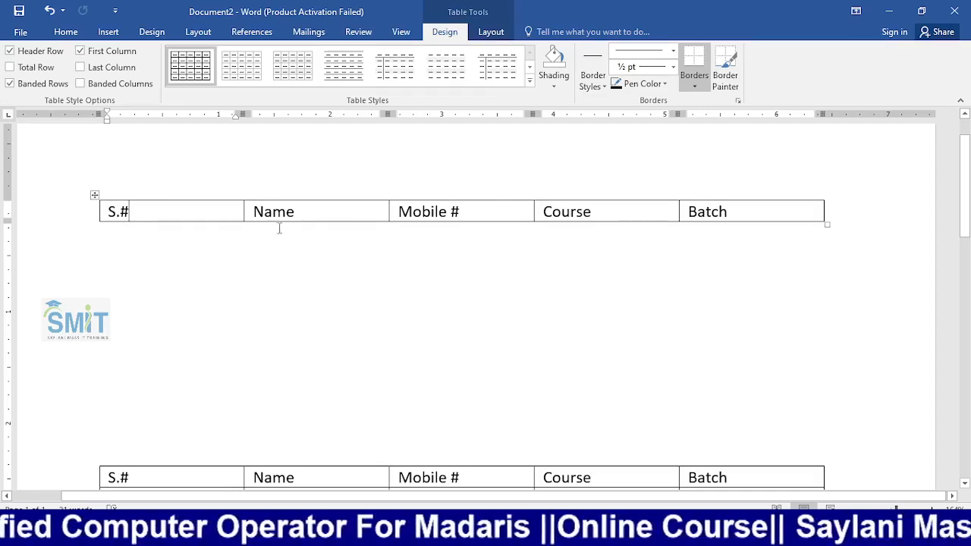
Insert one row below the heading row of the upper table
click(317, 213)
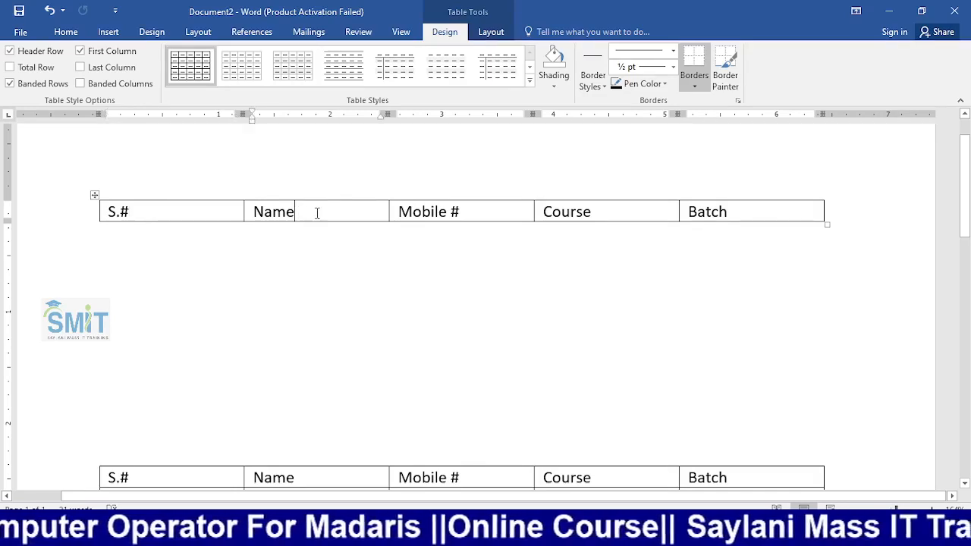
click(491, 31)
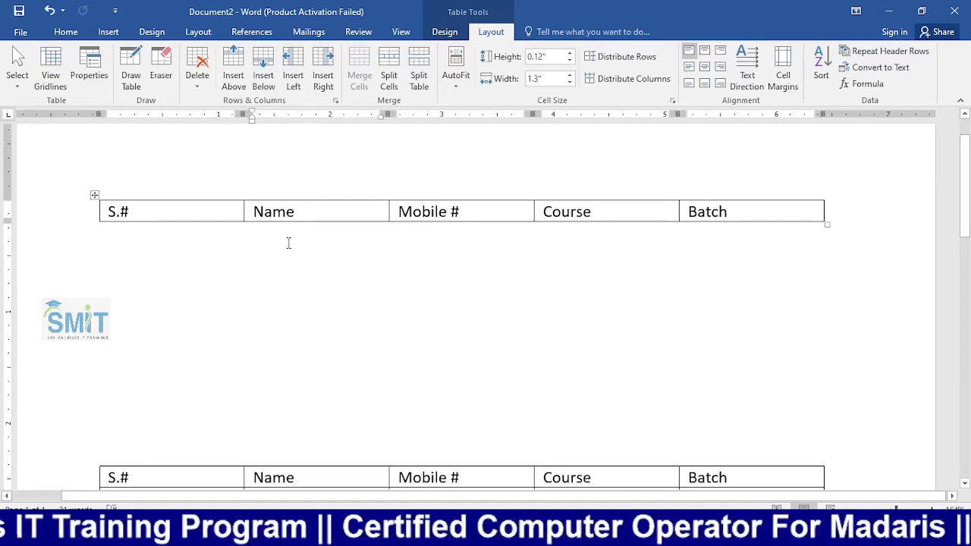
click(263, 76)
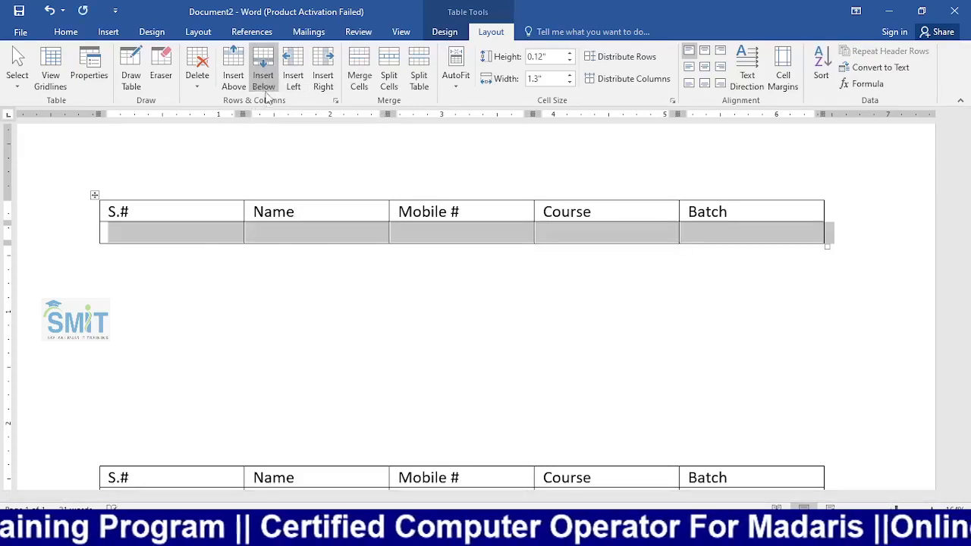
Fill the empty row of the upper table with serial 1, the student's name and mobile number, course CCO and batch 1
click(213, 236)
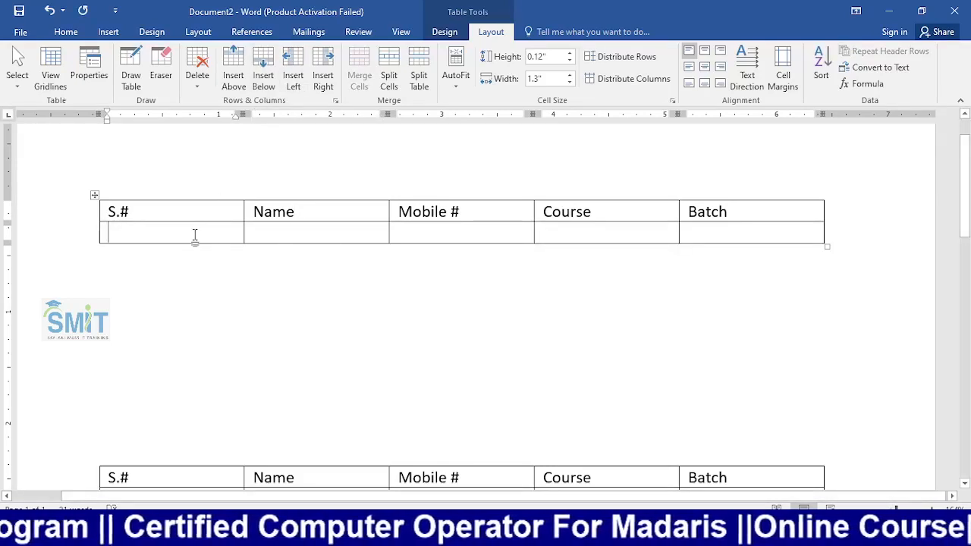
text(1)
key(Tab)
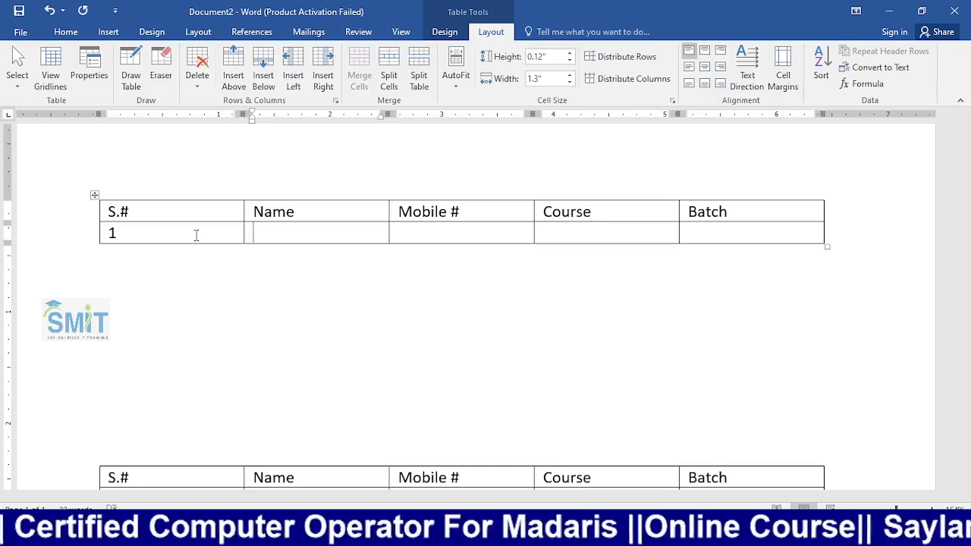
text(ali)
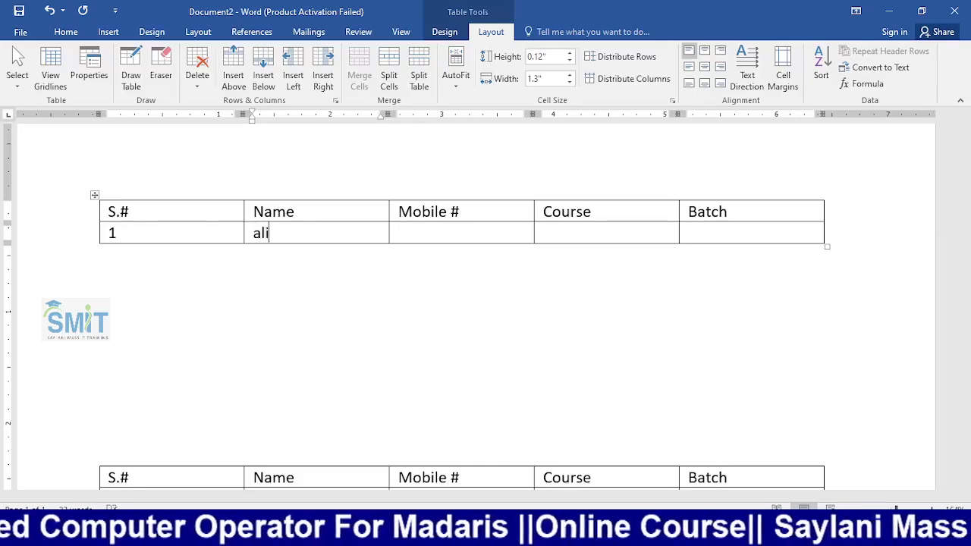
key(Tab)
text(4454)
key(Tab)
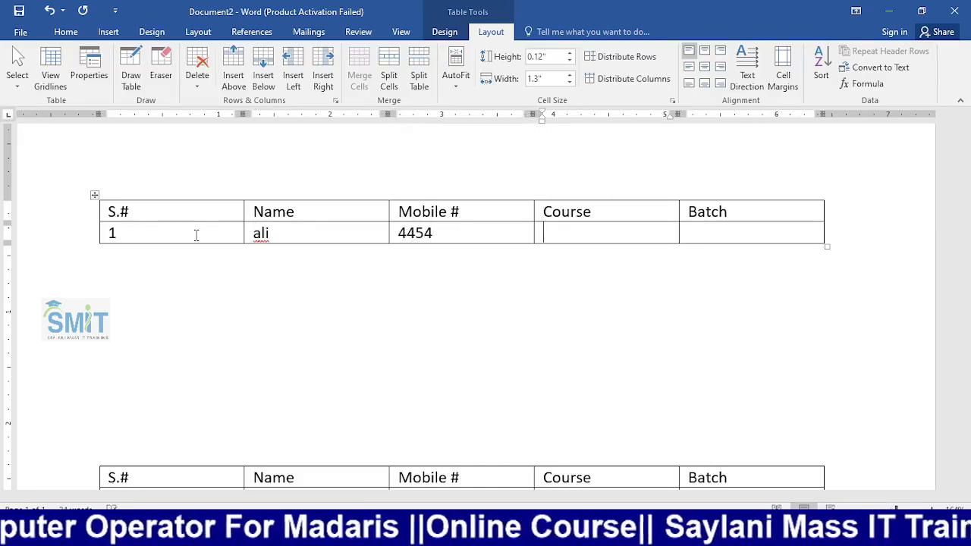
text(CCO)
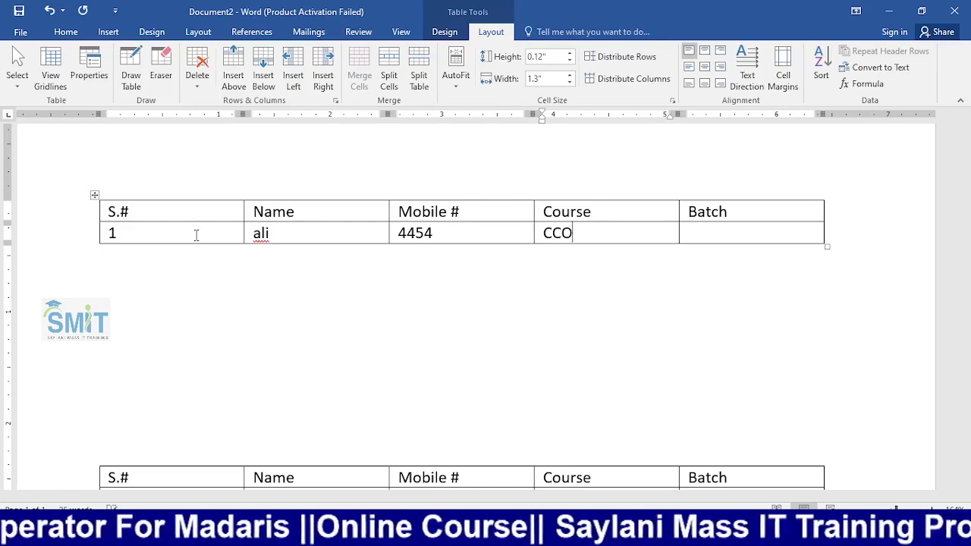
key(Tab)
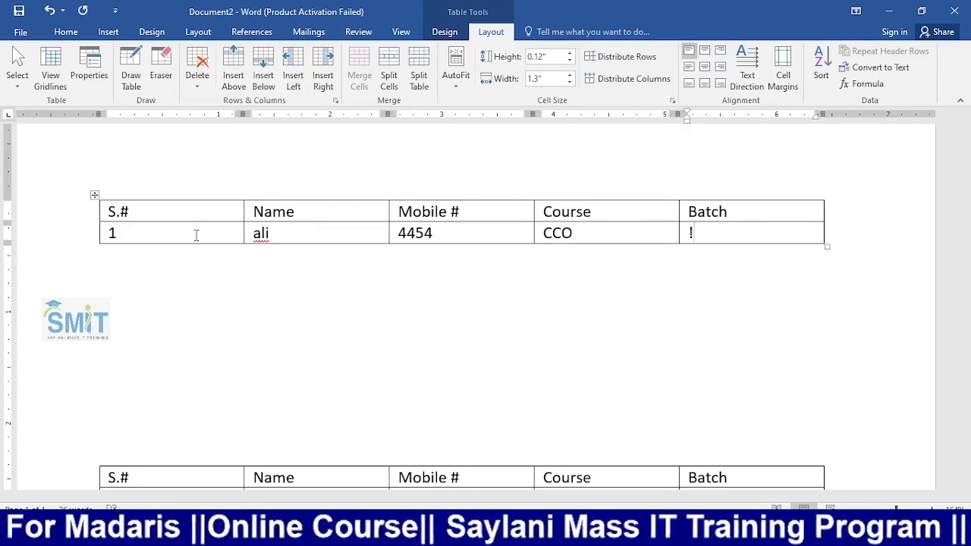
Insert a row below the first record in the upper table and enter serial 2 and the student's name
click(274, 89)
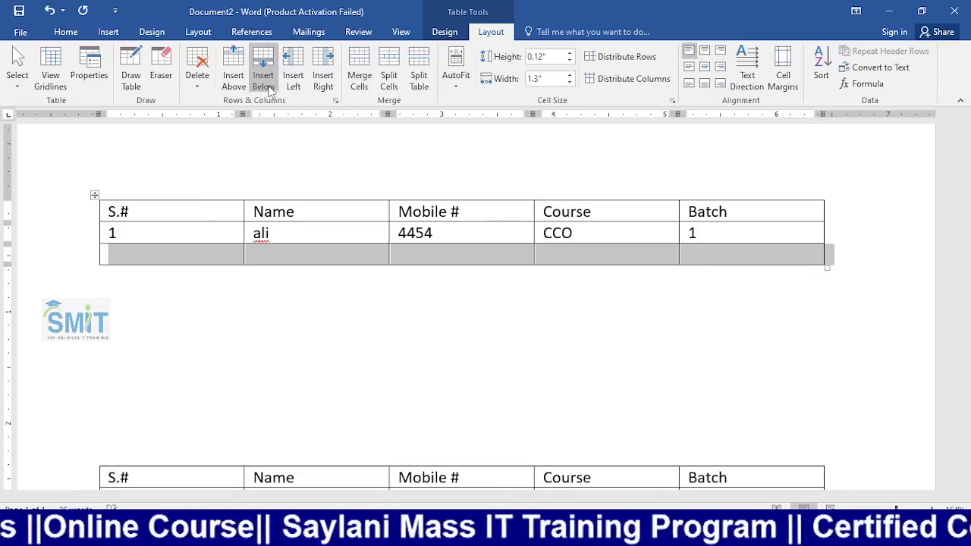
click(164, 258)
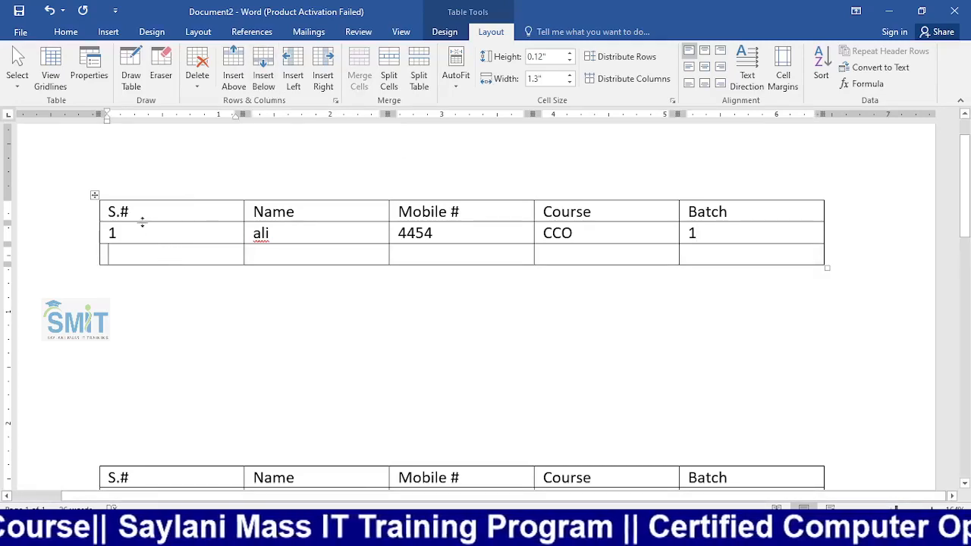
text(2)
key(Tab)
text(z)
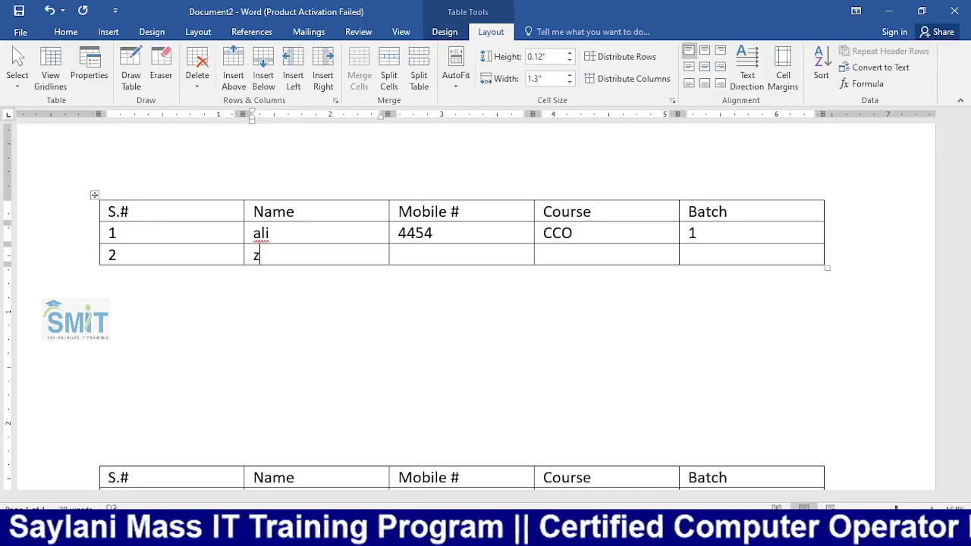
text(ain)
key(Tab)
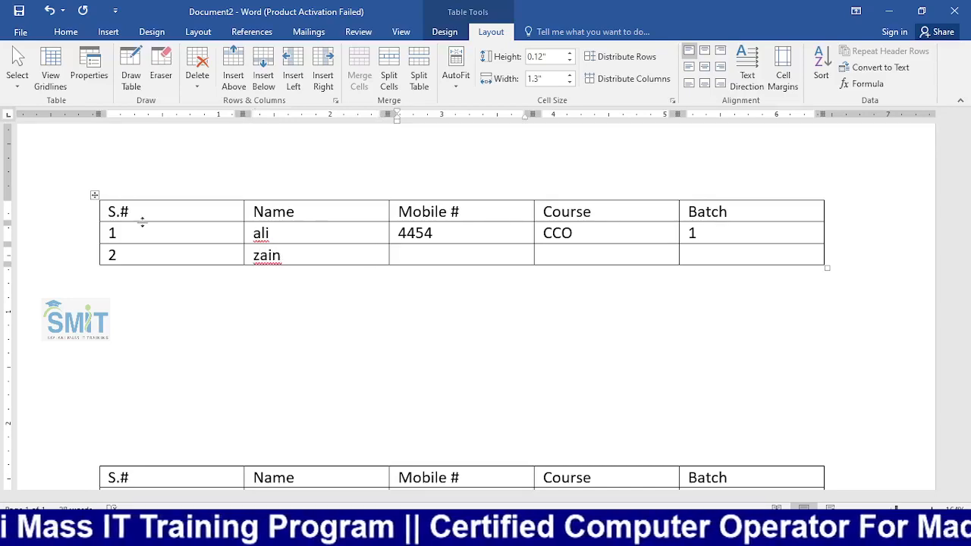
Complete the second record in the upper table with the mobile number, course CCO and batch 1
text(5454)
key(Tab)
text(CCC)
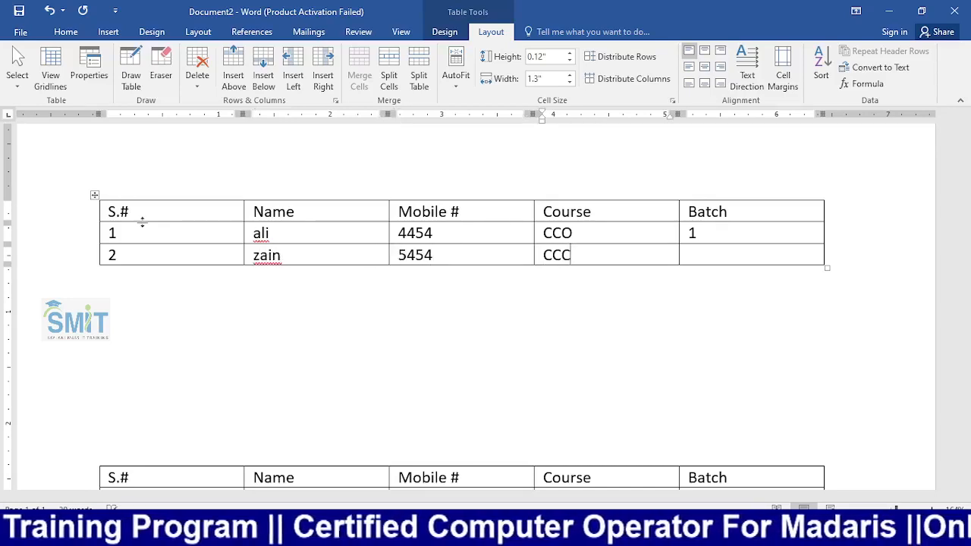
key(BackSpace)
text(O)
key(Tab)
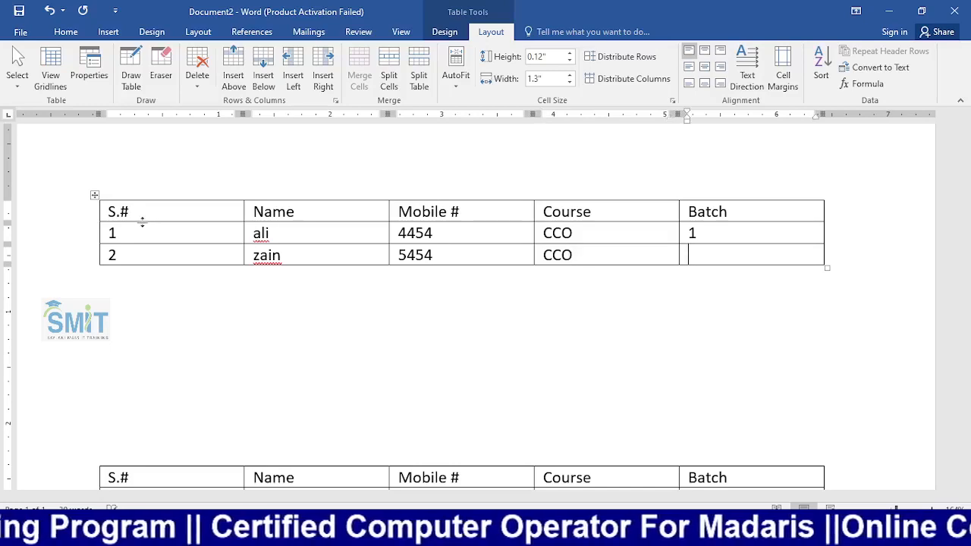
text(1)
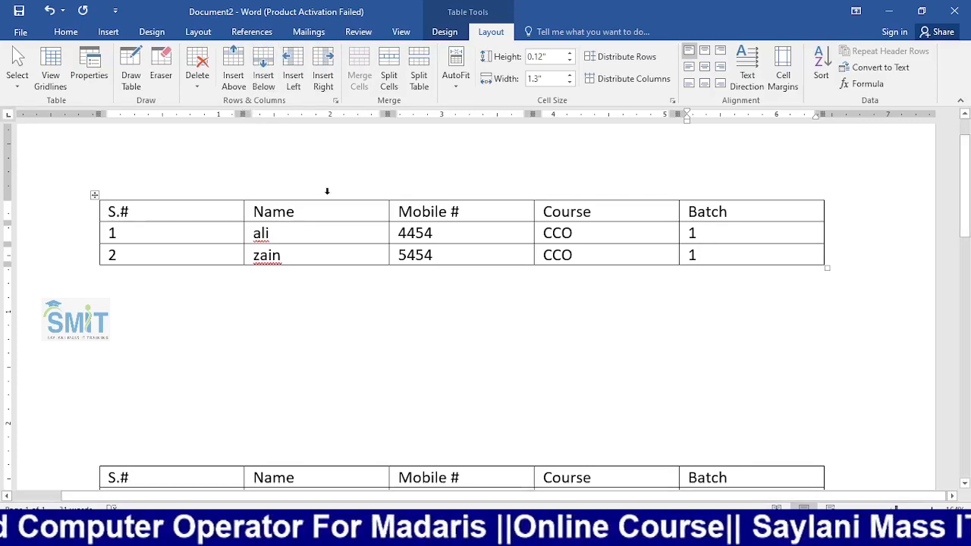
Add three empty rows below the second record in the upper table
click(349, 252)
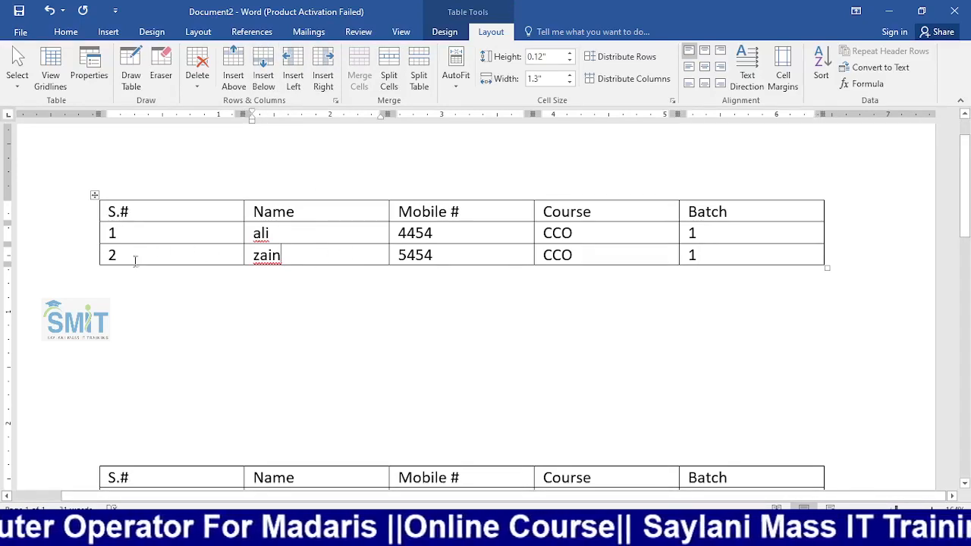
mouse_move(98, 271)
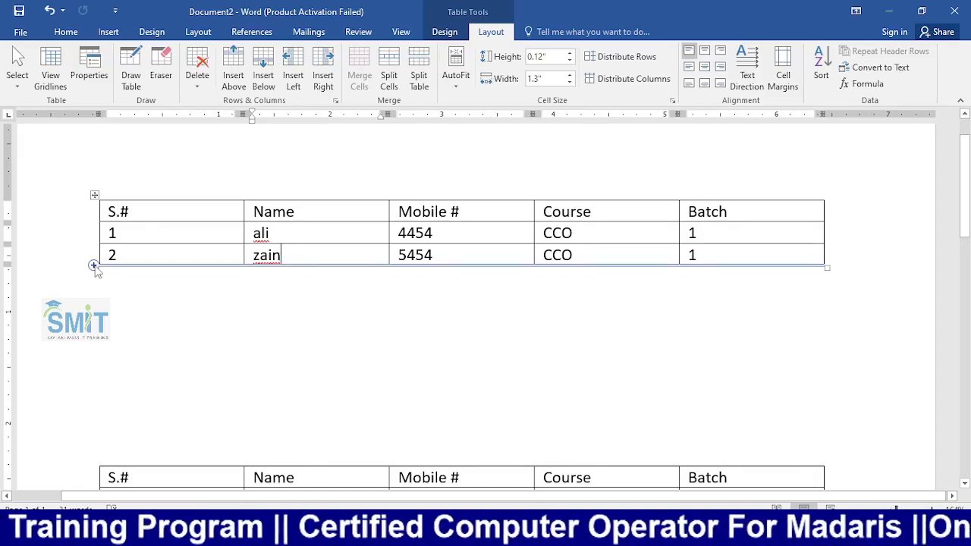
click(94, 266)
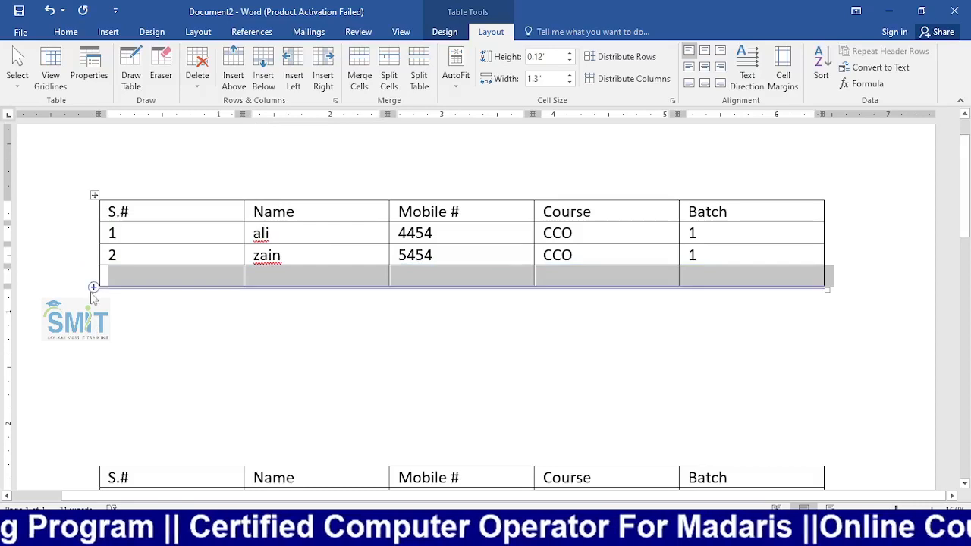
click(93, 289)
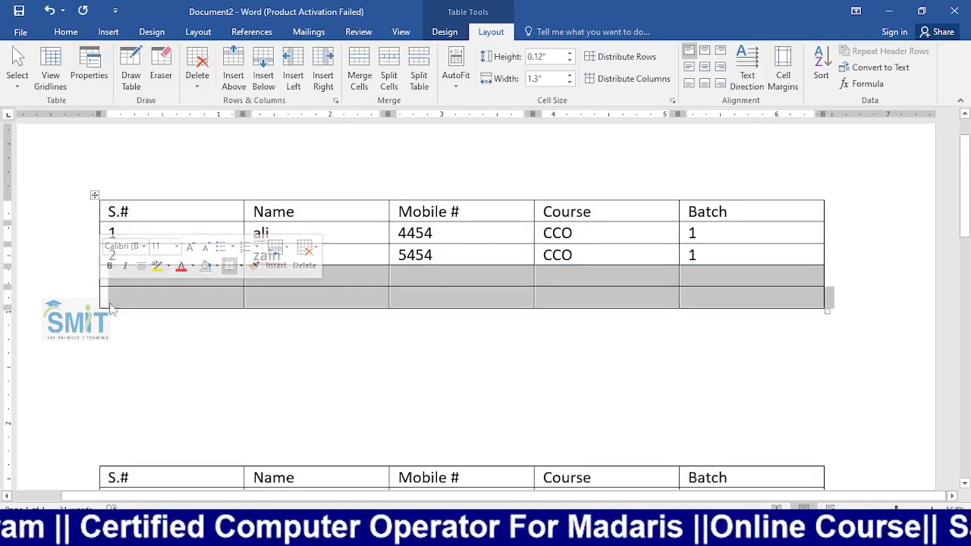
click(126, 298)
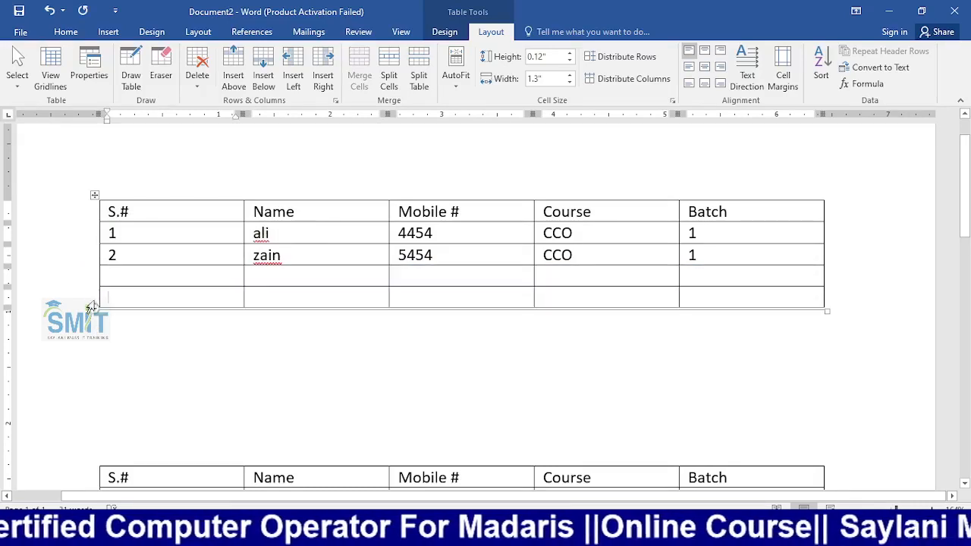
click(93, 309)
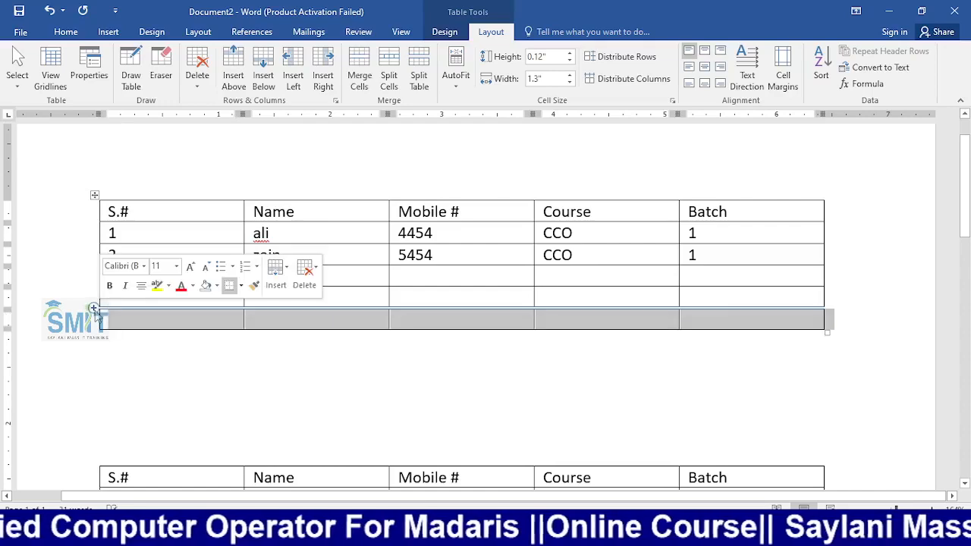
Try inserting an empty row between the first and second records of the upper table, undoing each insertion
click(116, 232)
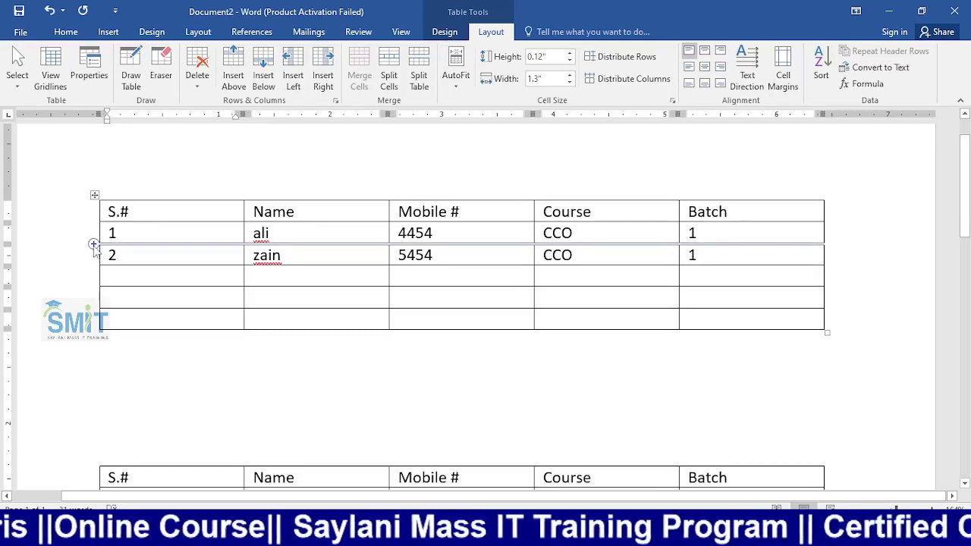
click(93, 244)
click(191, 299)
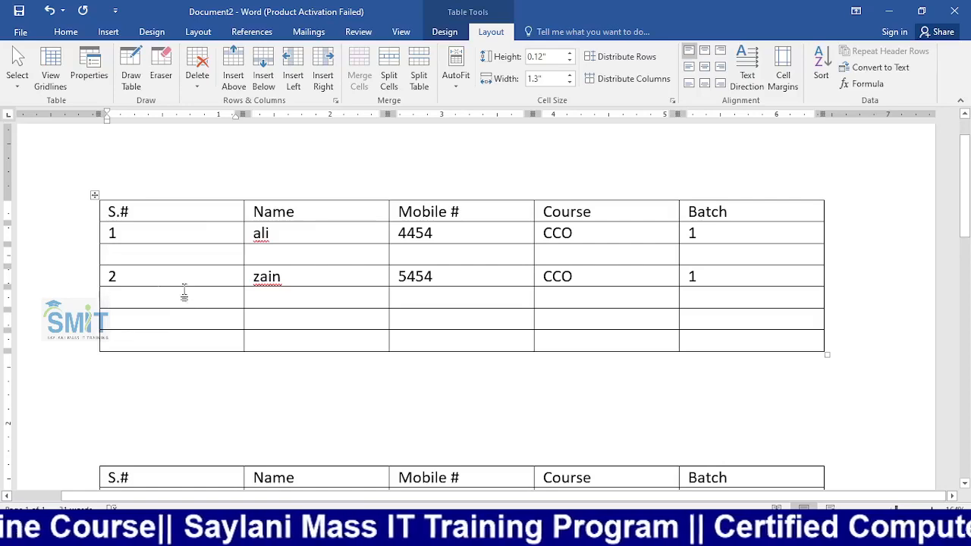
key(ctrl+z)
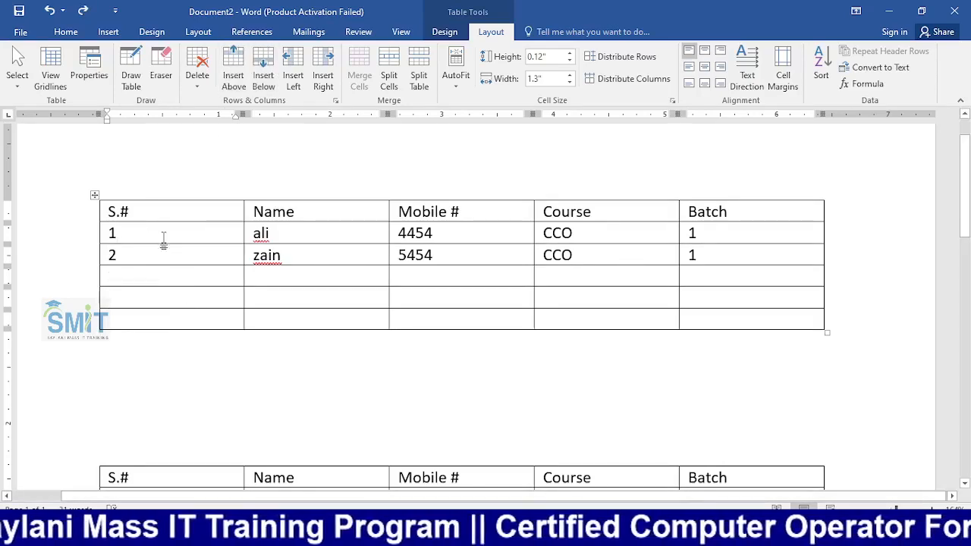
click(271, 76)
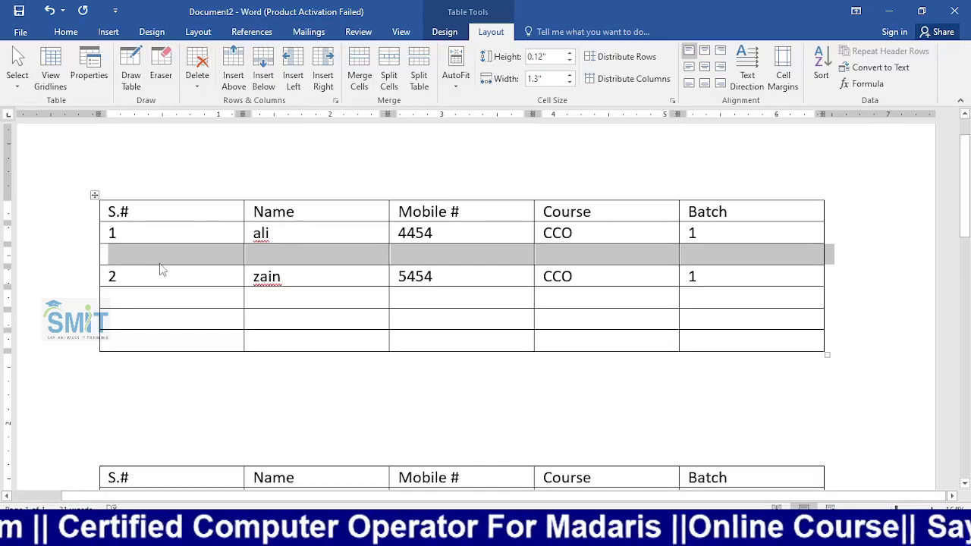
key(ctrl+z)
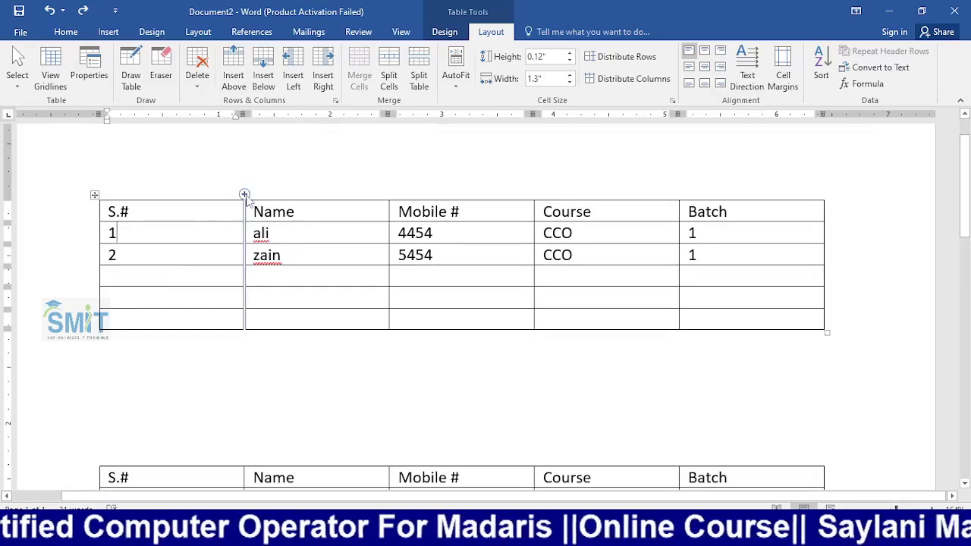
Try inserting a column between the S.# and Name columns of the upper table, and undo it
click(244, 195)
key(ctrl+z)
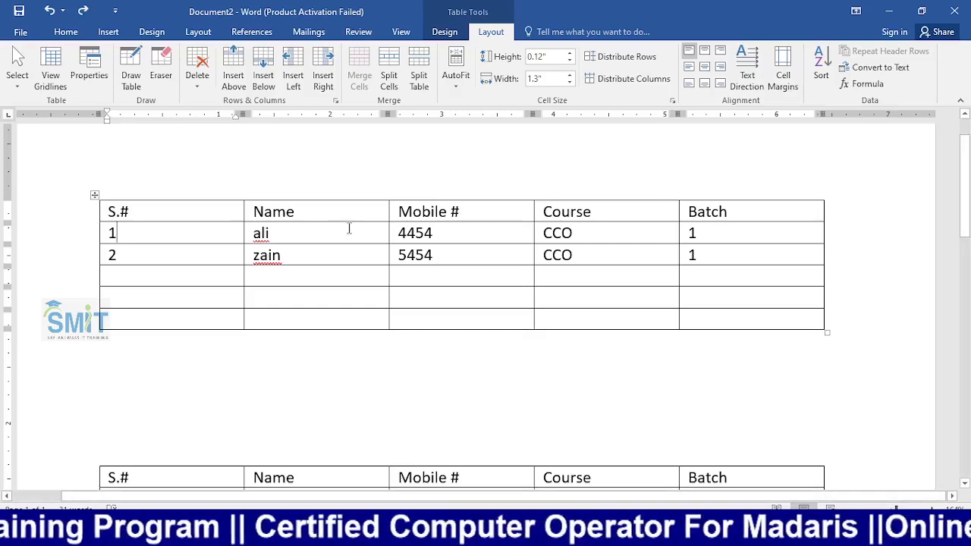
Resize the whole upper table to be narrower and taller, with cells 0.26" high and 1.25" wide
click(331, 207)
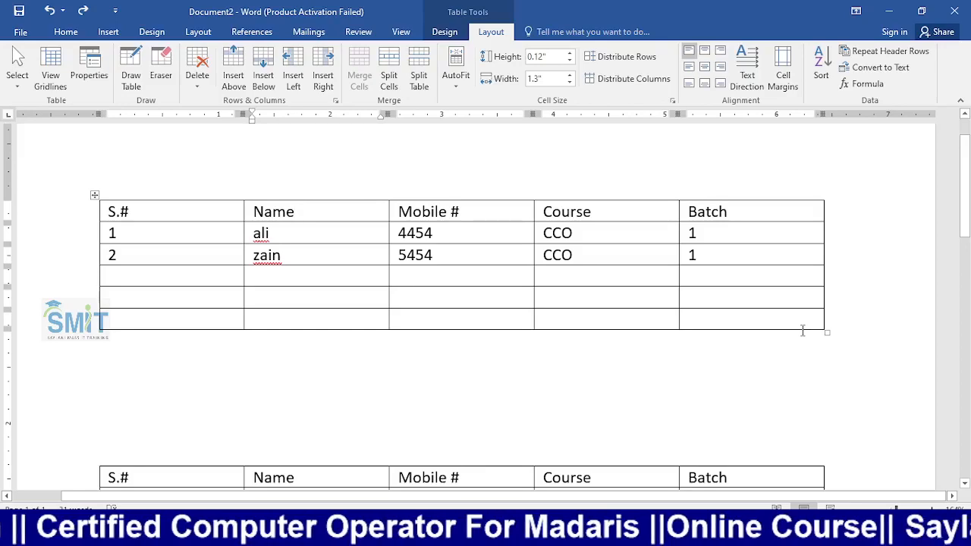
drag(827, 333, 797, 379)
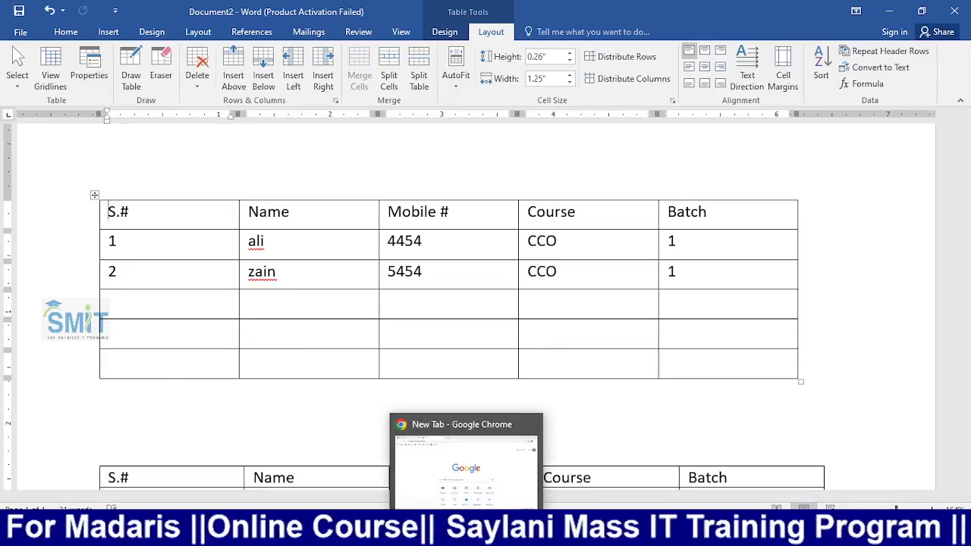
Switch to Google Chrome and search Google for "time table in html"
click(466, 534)
drag(264, 37, 2, 3)
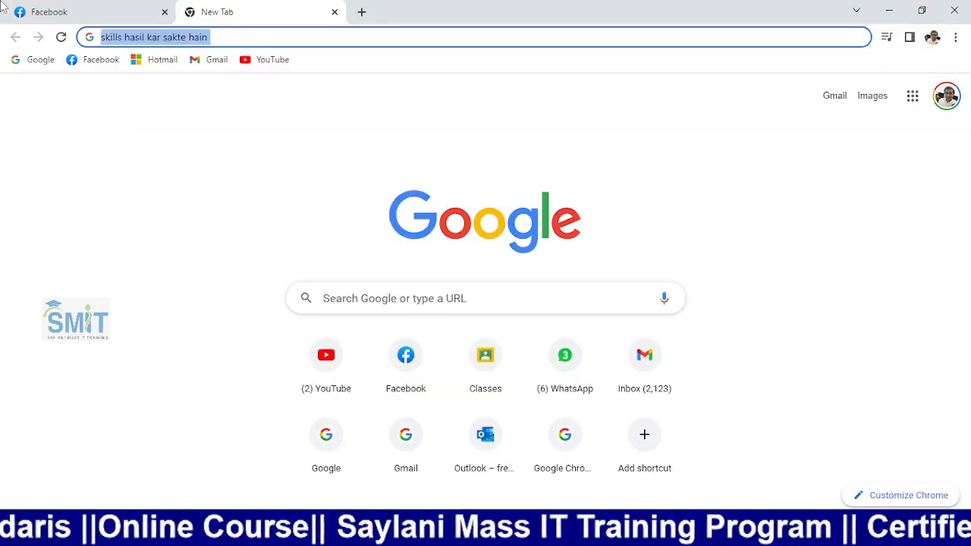
key(BackSpace)
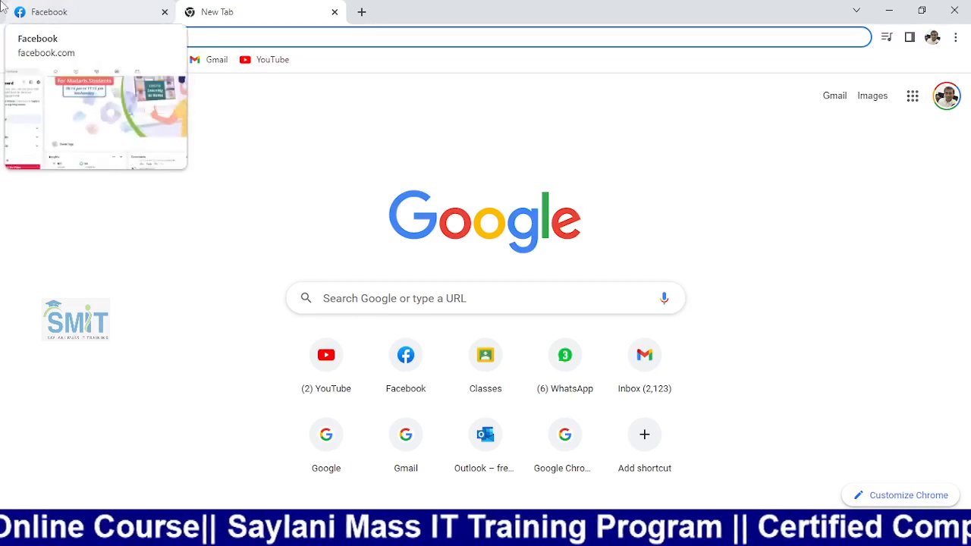
text(ttimer)
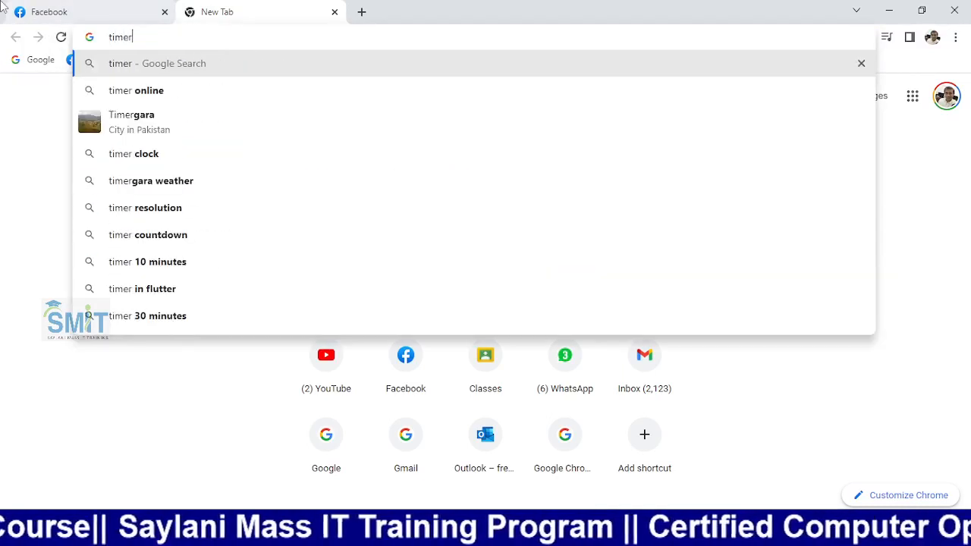
key(BackSpace)
text(table)
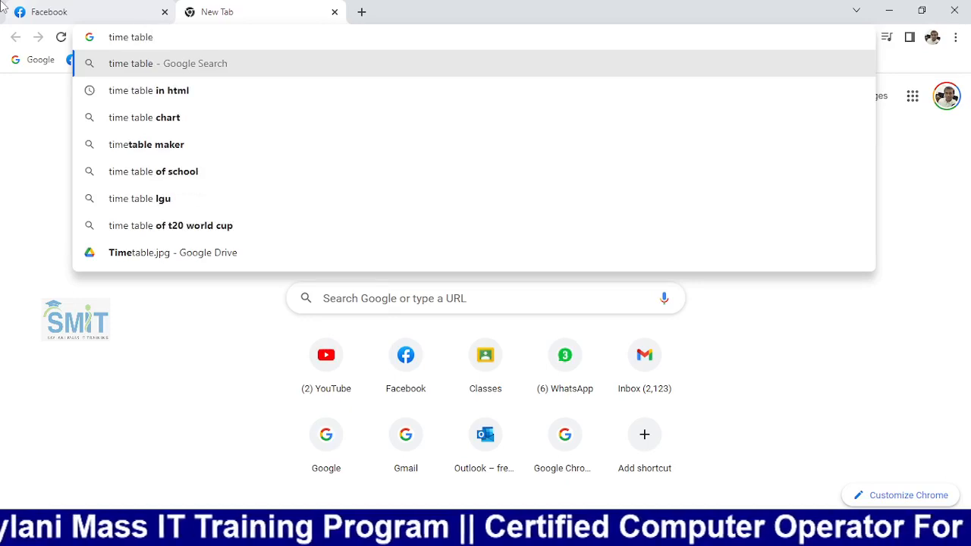
click(149, 90)
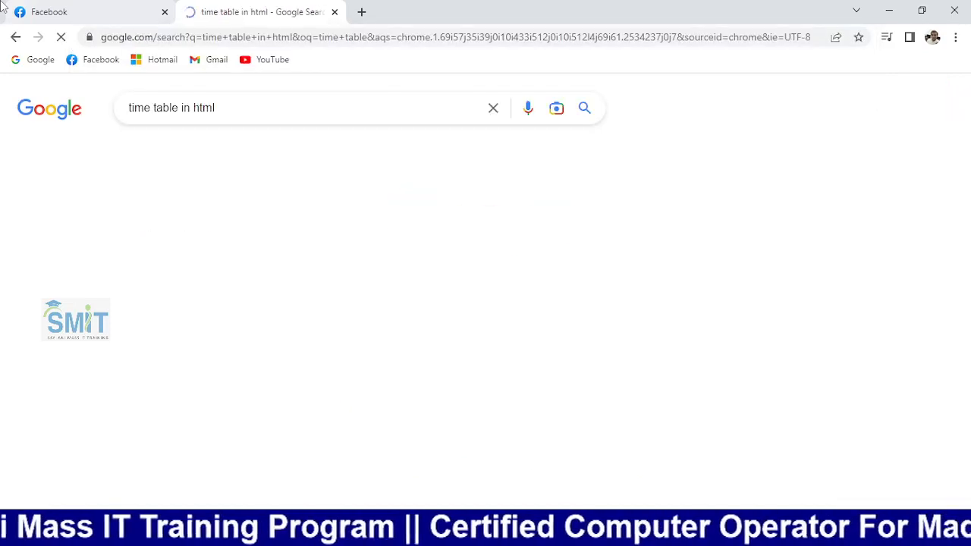
Show the image results for the time table search and open the School TimeTable sample in a new browser tab
click(202, 155)
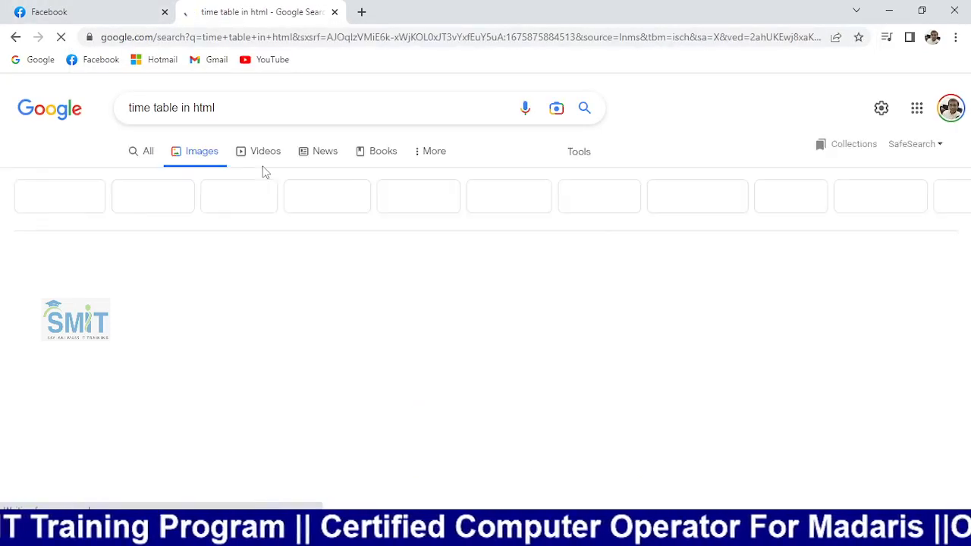
scroll(264, 173, down, 1)
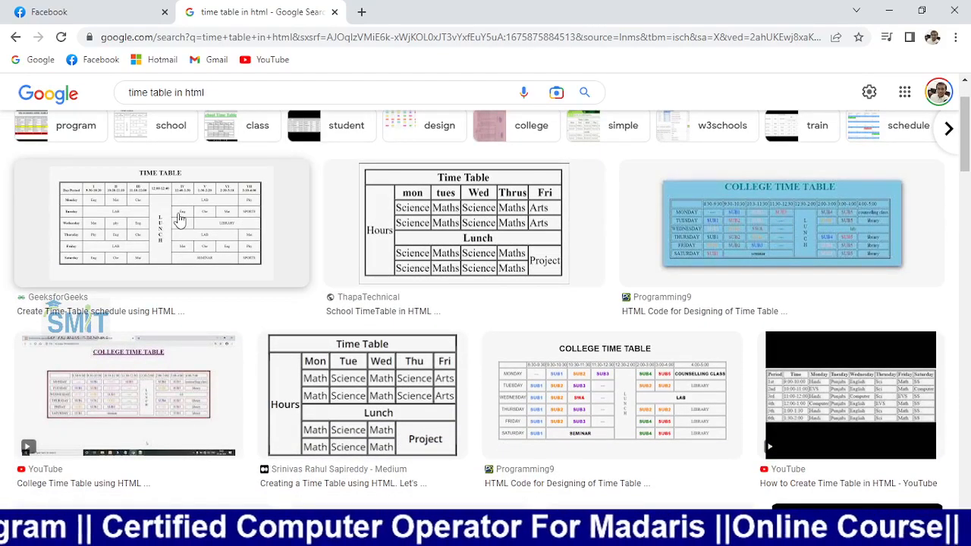
middle_click(450, 223)
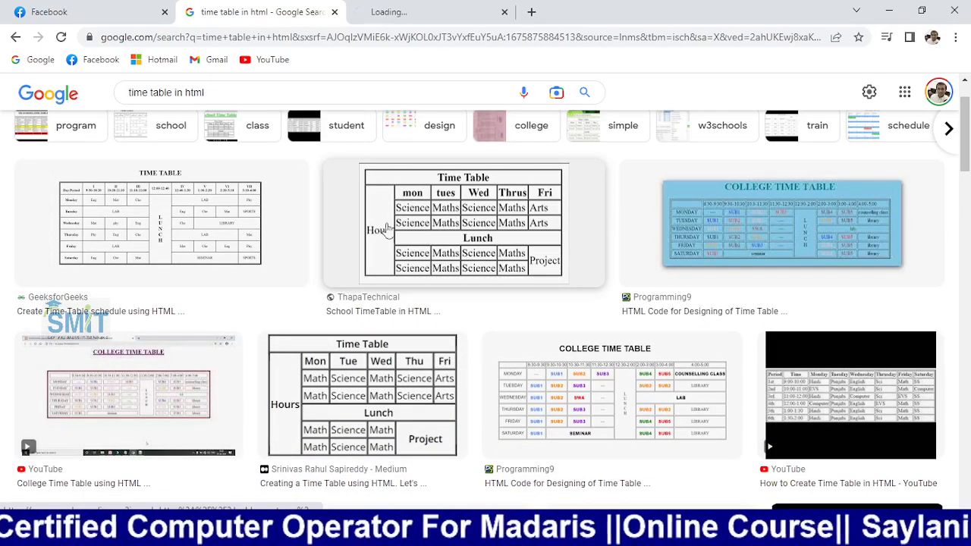
Open the Medium "Creating a Time Table using HTML" sample and the Bartleby.com time table sample from the image results in new browser tabs
scroll(370, 227, down, 2)
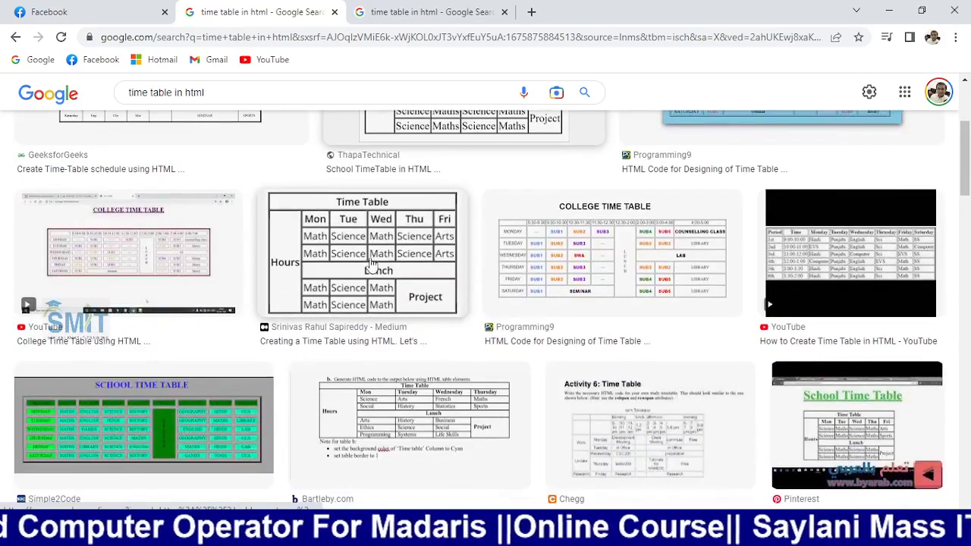
scroll(356, 295, up, 3)
scroll(358, 298, down, 2)
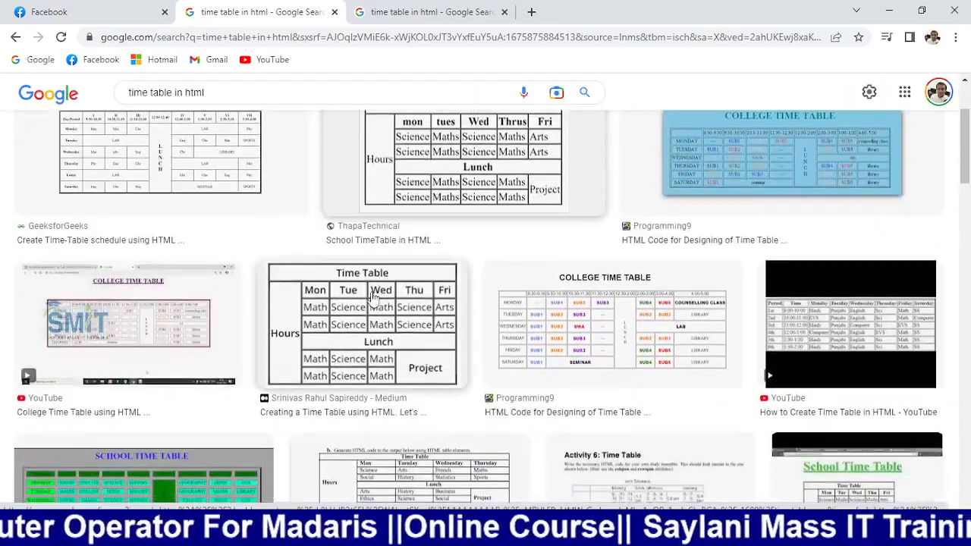
scroll(369, 296, up, 1)
scroll(370, 327, down, 1)
middle_click(367, 327)
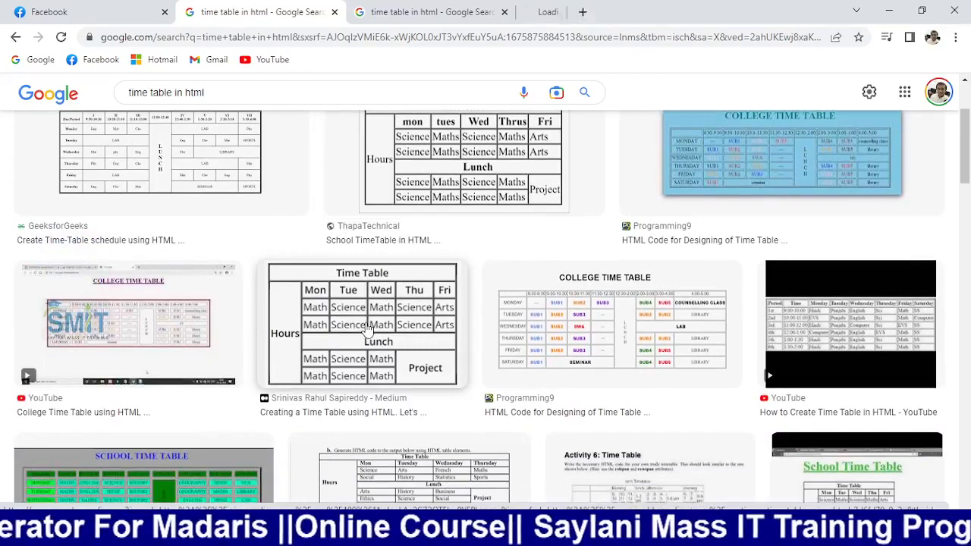
scroll(368, 330, down, 2)
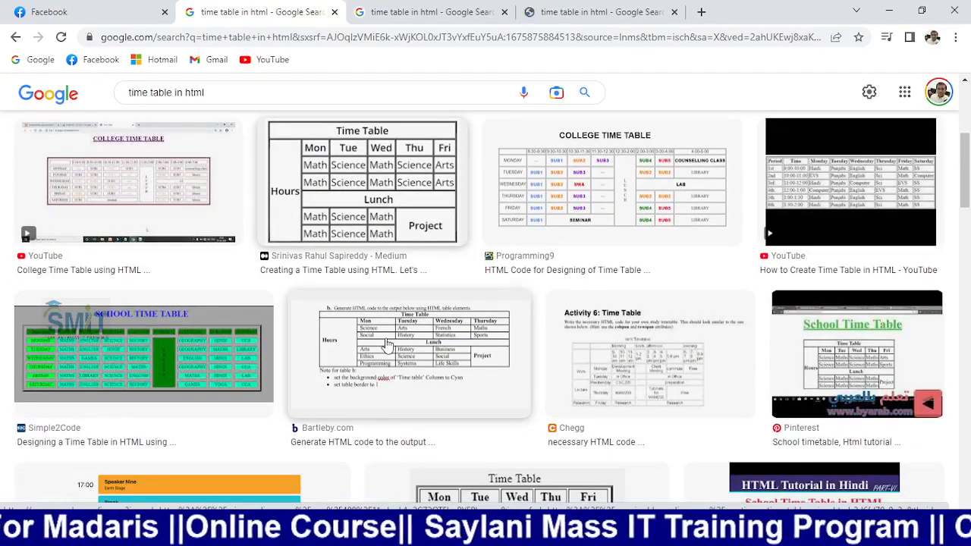
scroll(380, 319, down, 1)
middle_click(374, 284)
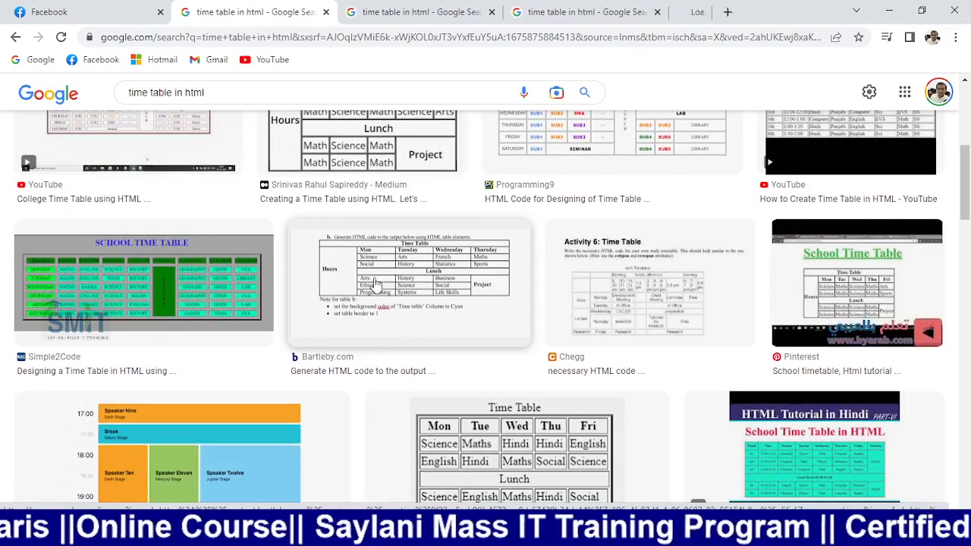
Look through the rest of the image results for further time table samples with merged cells
scroll(360, 294, down, 4)
scroll(355, 295, down, 4)
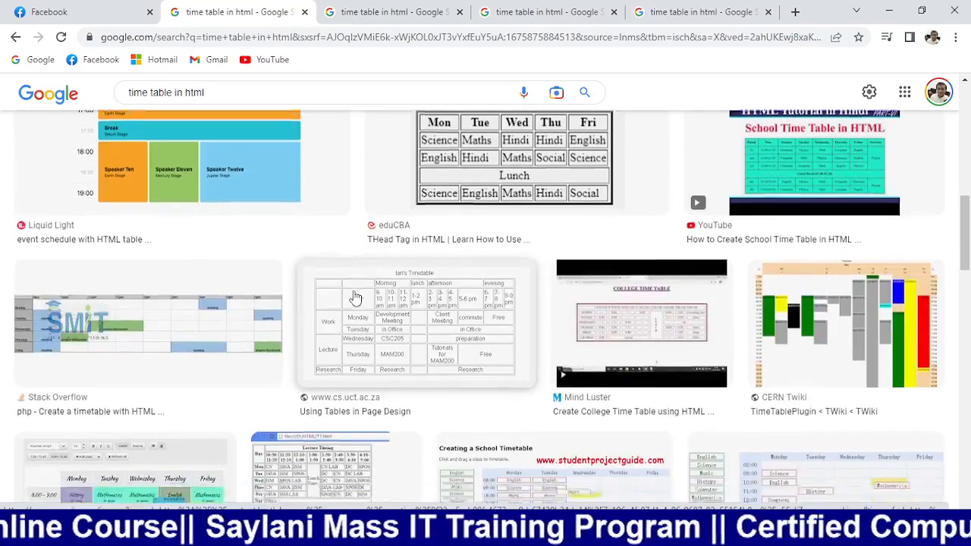
scroll(311, 273, down, 5)
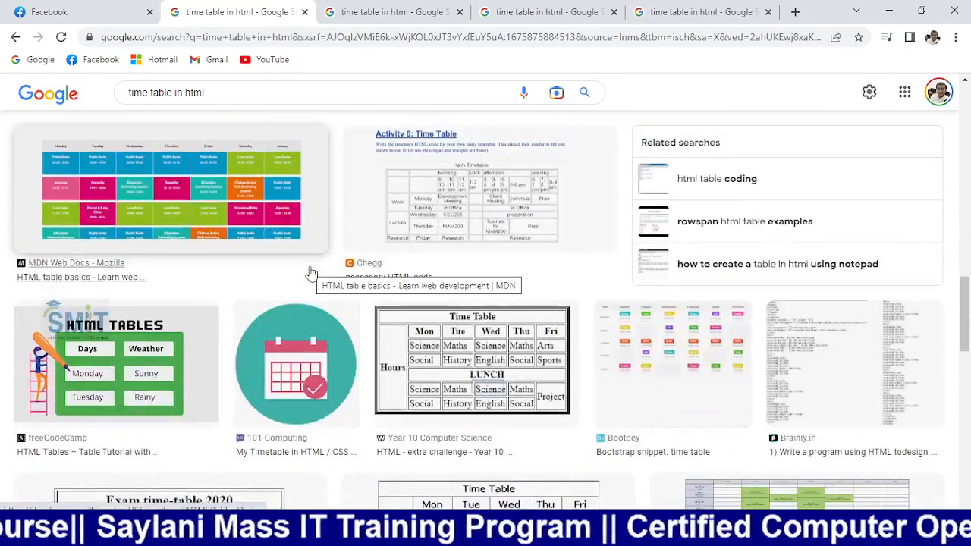
scroll(311, 273, down, 2)
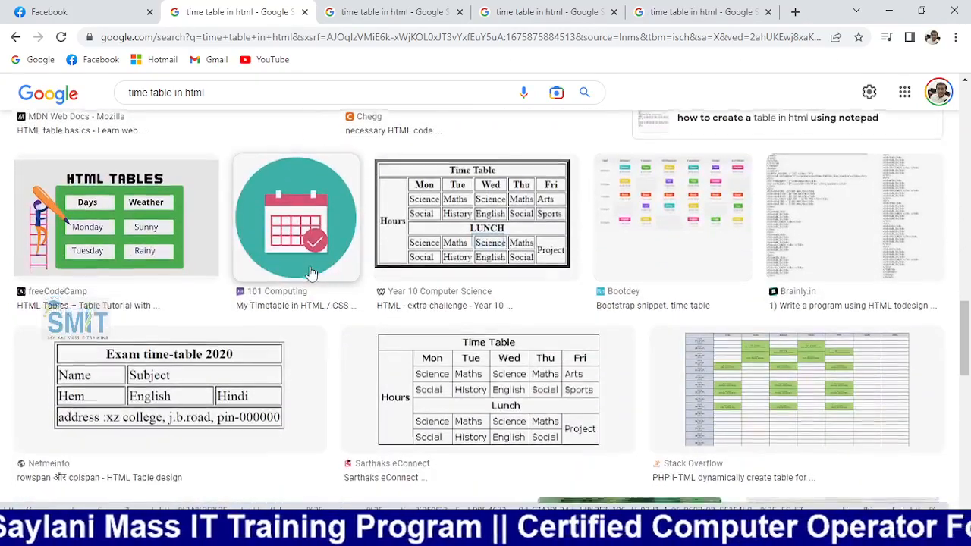
scroll(292, 282, down, 1)
scroll(216, 306, down, 5)
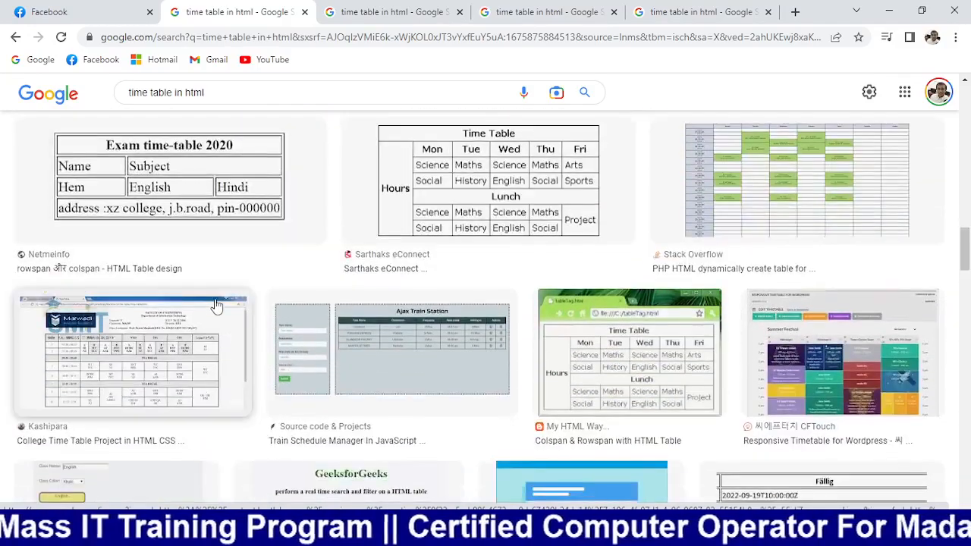
scroll(216, 306, down, 1)
scroll(217, 306, down, 3)
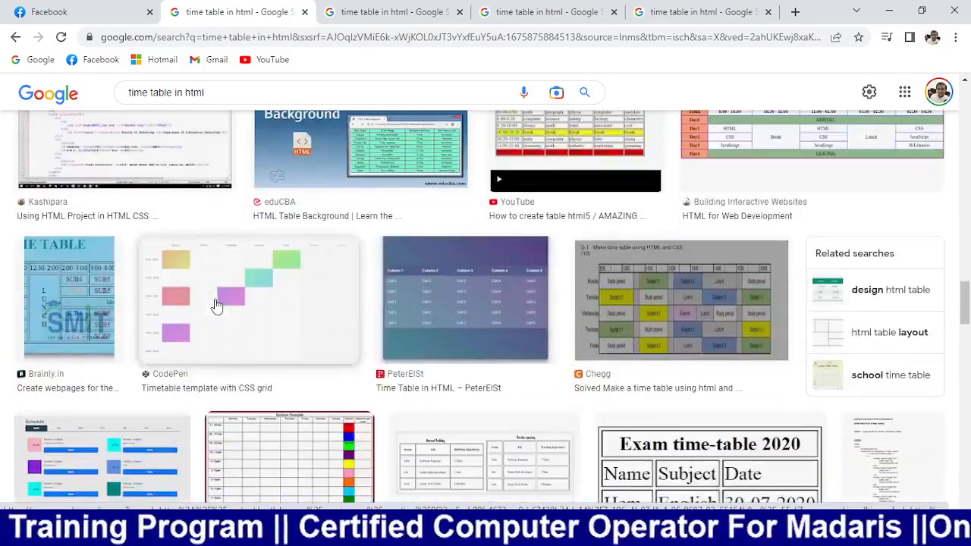
scroll(292, 279, down, 2)
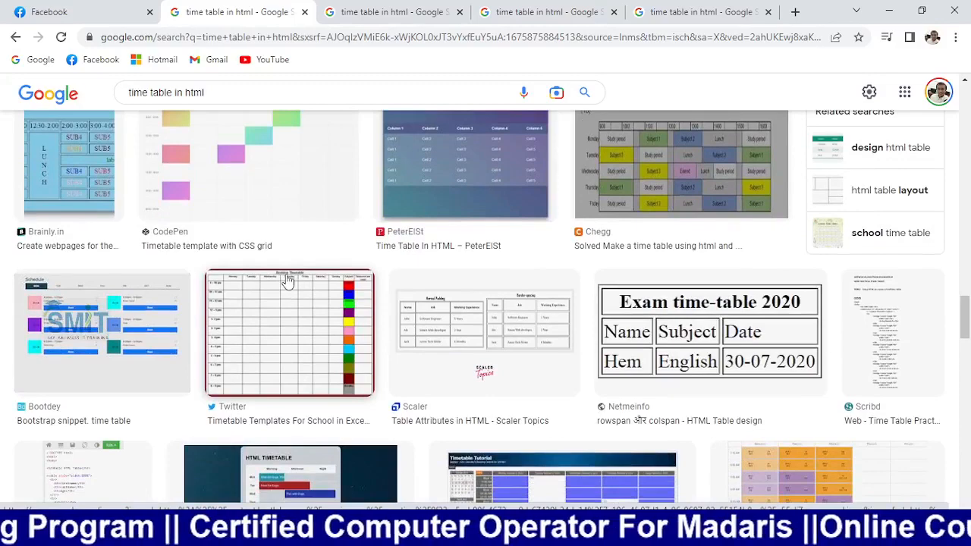
scroll(337, 275, down, 6)
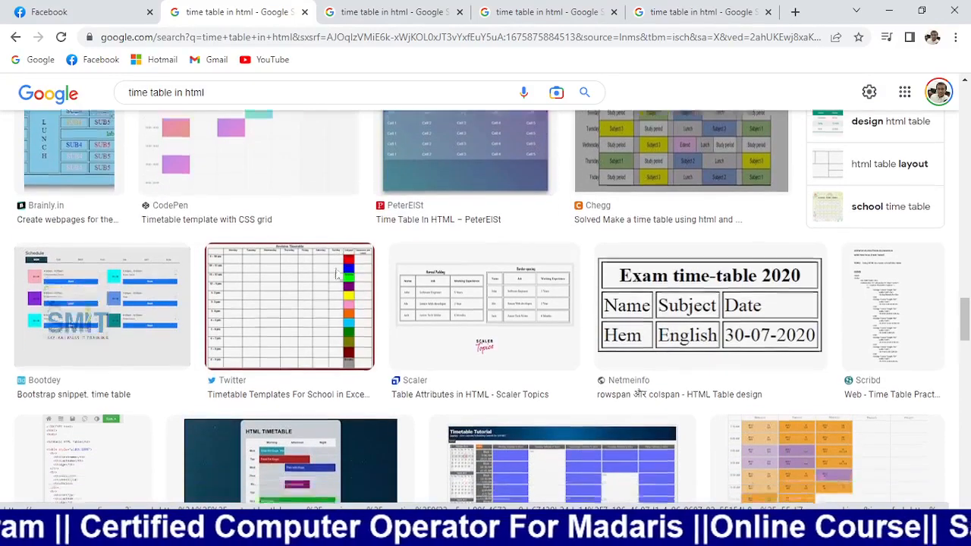
scroll(338, 275, down, 3)
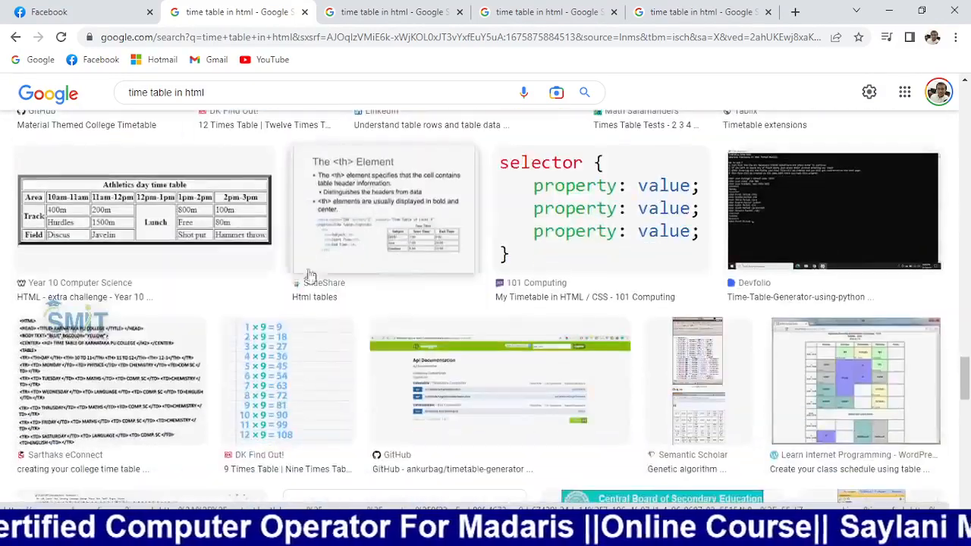
scroll(227, 237, down, 15)
scroll(541, 355, down, 3)
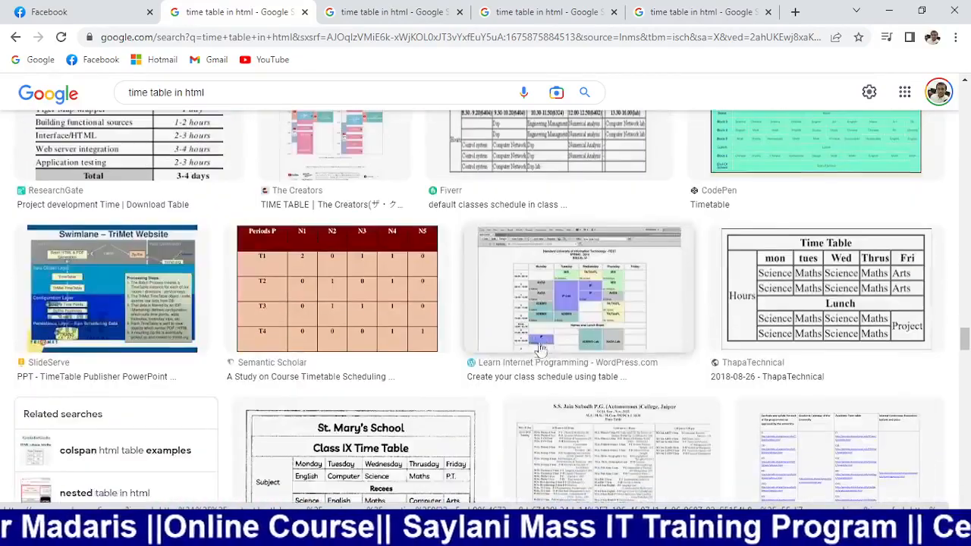
scroll(542, 350, down, 4)
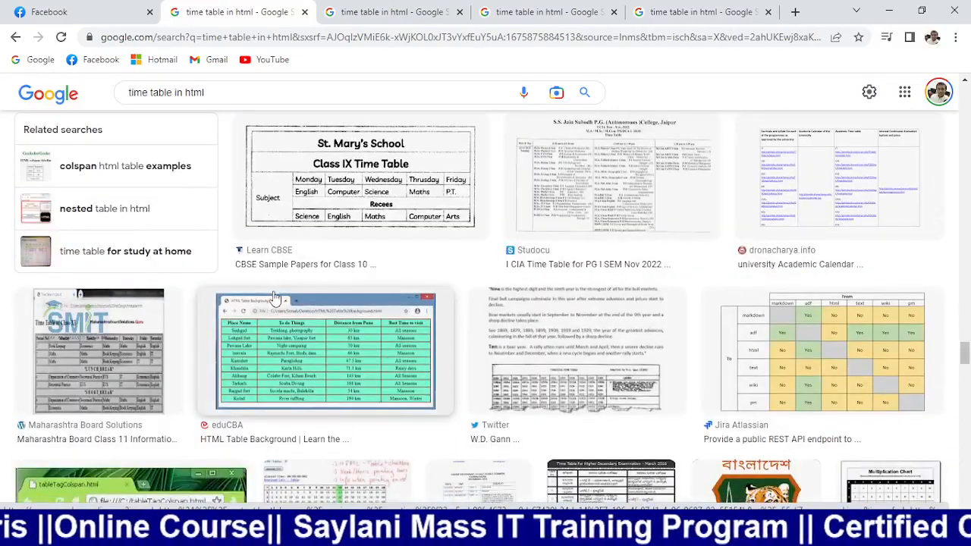
scroll(275, 296, down, 15)
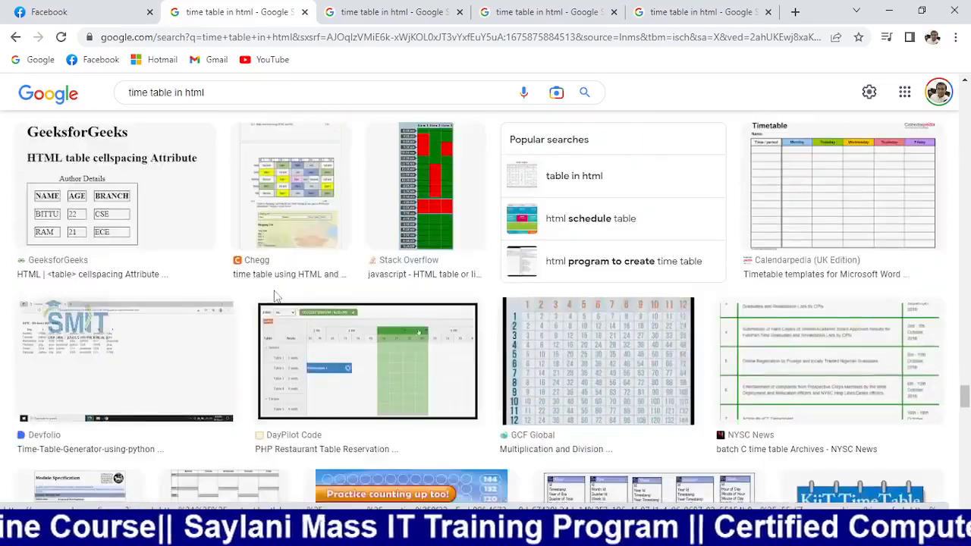
scroll(276, 296, down, 7)
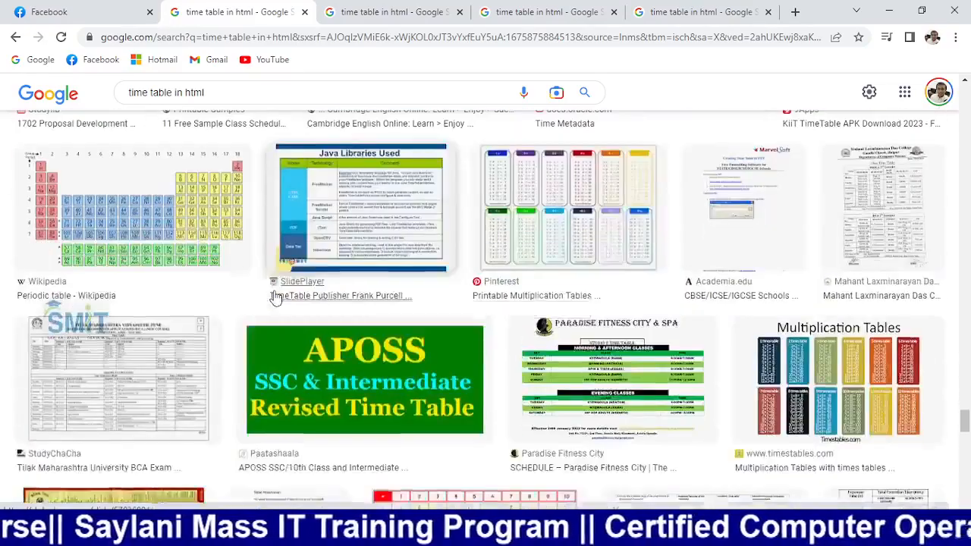
scroll(275, 296, up, 10)
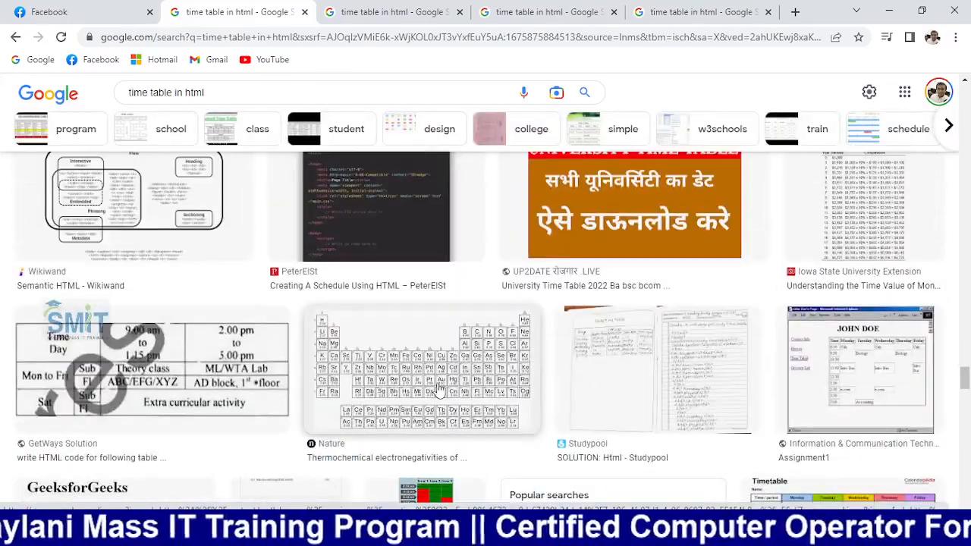
scroll(438, 388, down, 12)
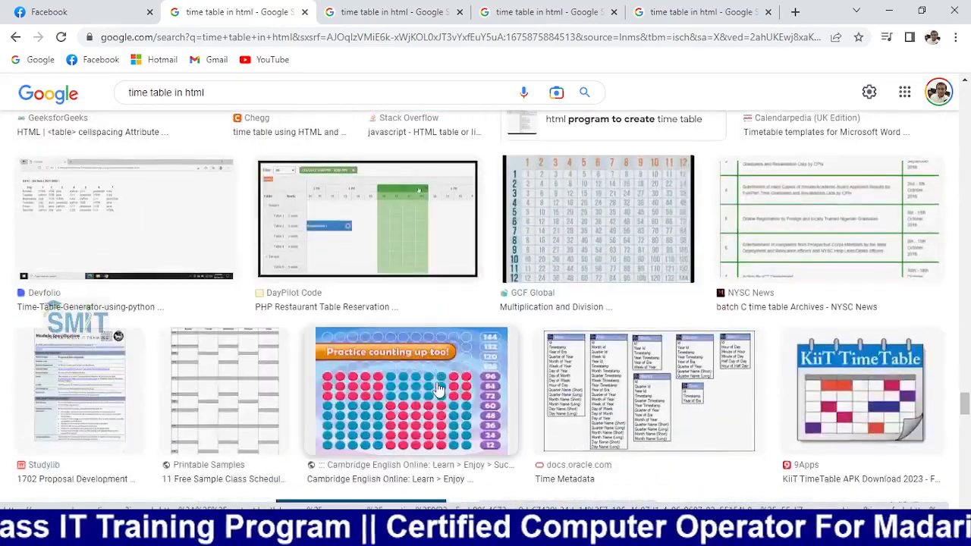
scroll(438, 388, down, 4)
scroll(436, 391, down, 5)
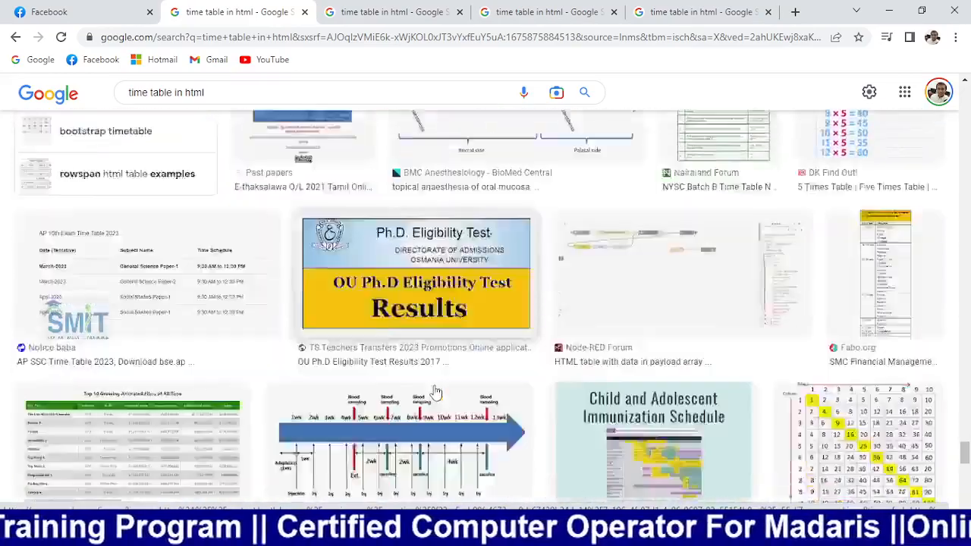
scroll(420, 362, down, 5)
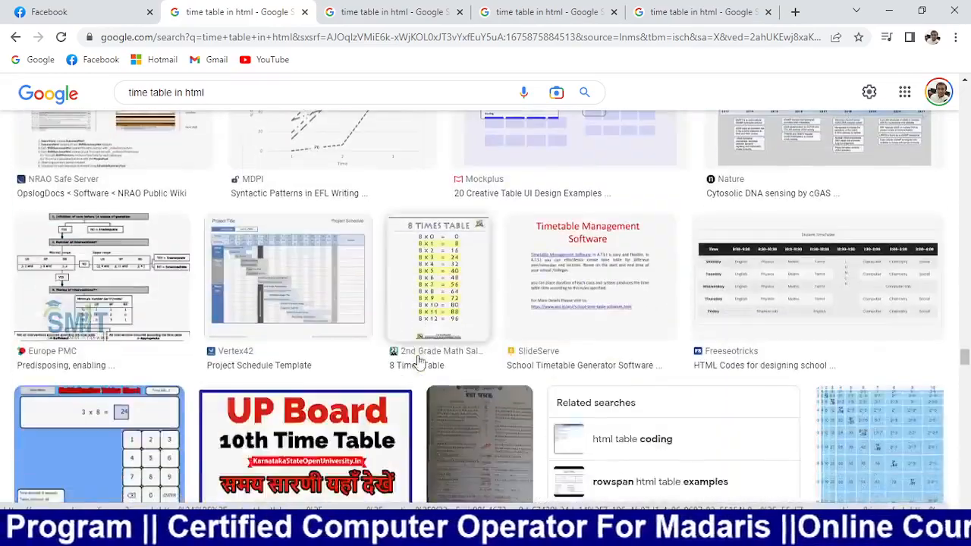
scroll(420, 361, up, 2)
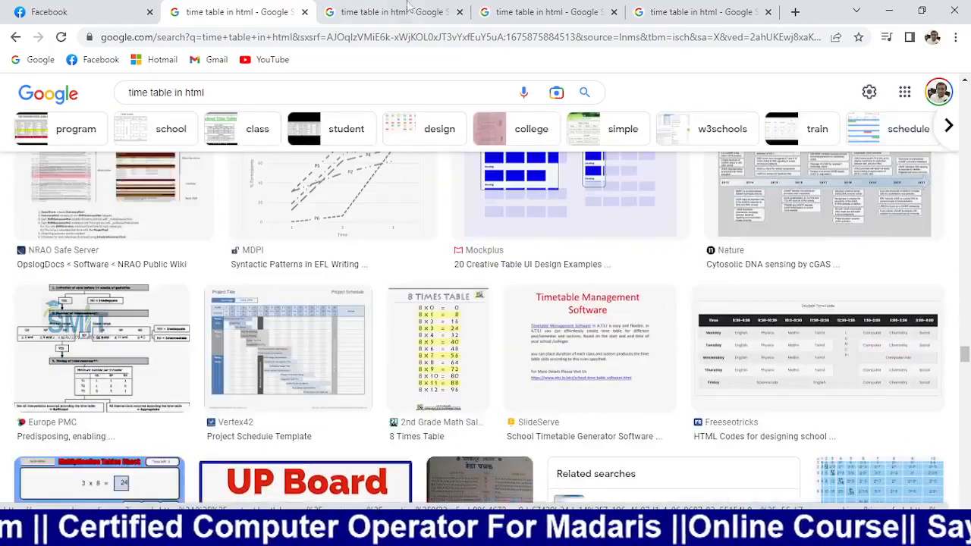
Check the opened ThapaTechnical, Medium and Bartleby time table samples, including the related content on their pages
click(410, 11)
scroll(497, 324, down, 4)
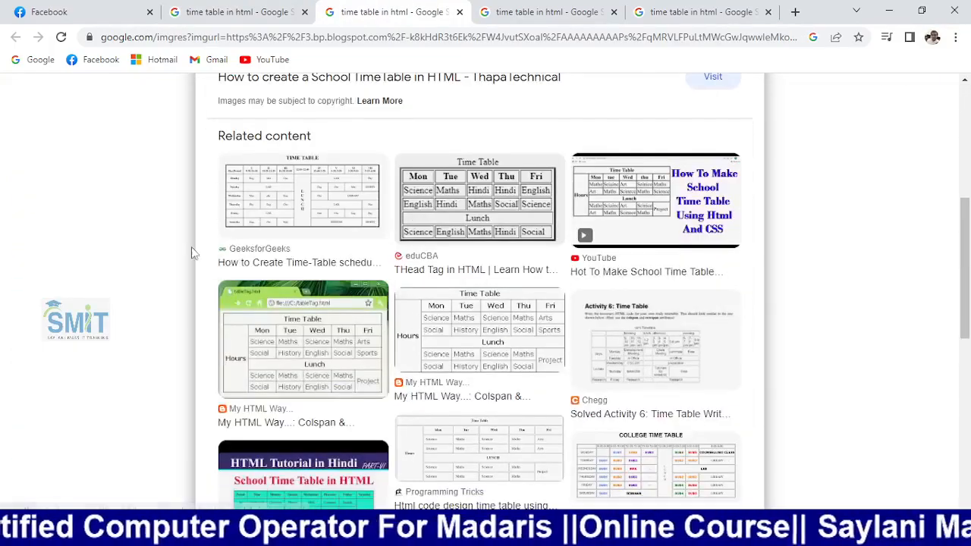
scroll(470, 228, up, 3)
click(505, 11)
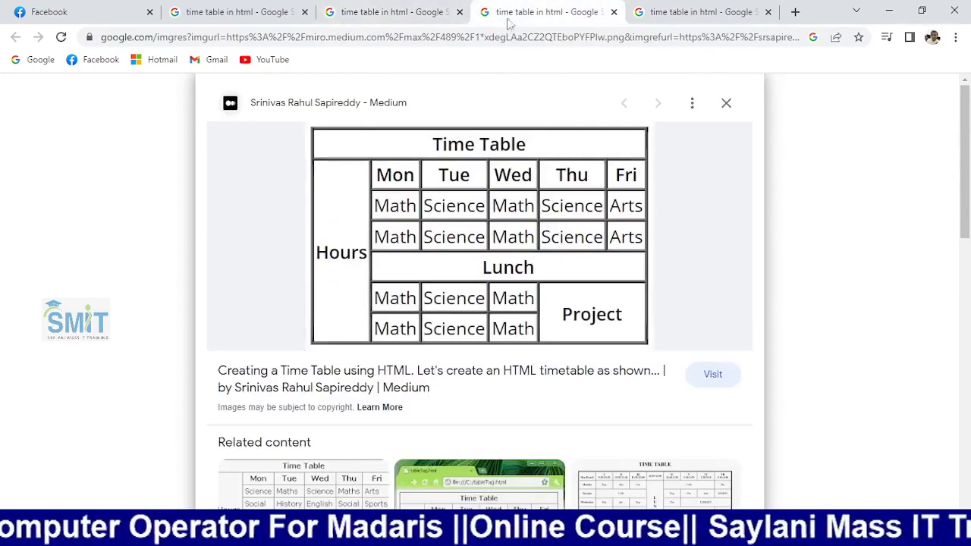
click(660, 11)
scroll(514, 242, down, 2)
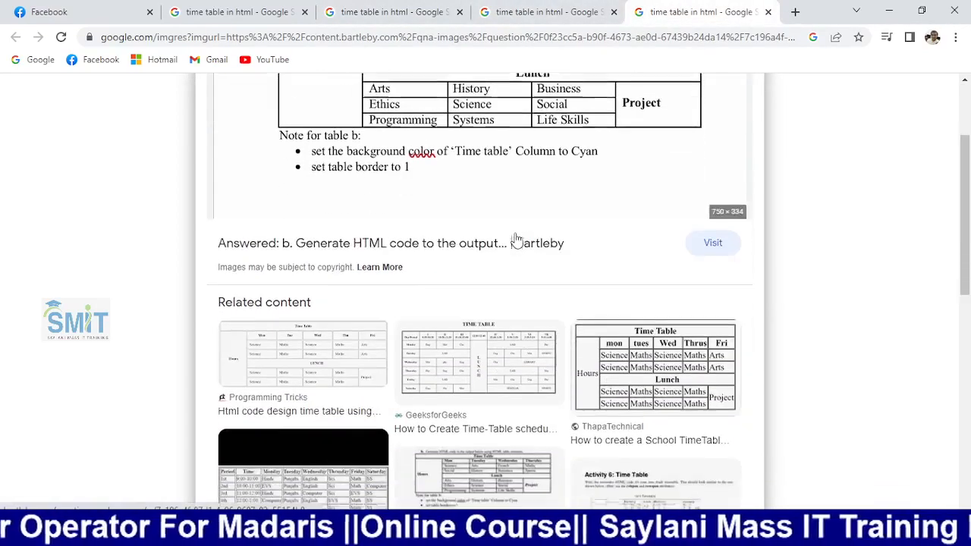
scroll(515, 242, down, 3)
scroll(516, 240, up, 2)
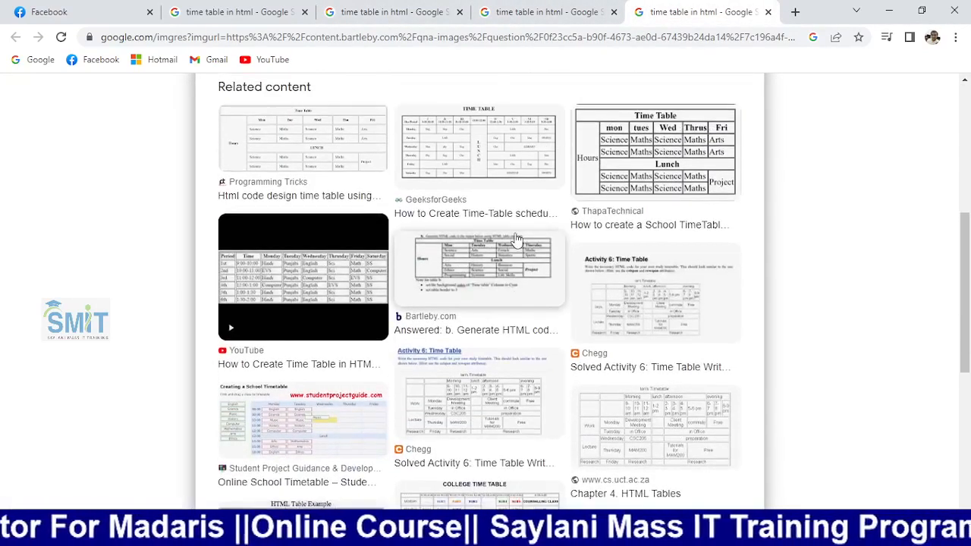
scroll(471, 228, up, 3)
Compare the table layouts of the ThapaTechnical, Medium and Bartleby samples, ending on the Bartleby time table
click(402, 10)
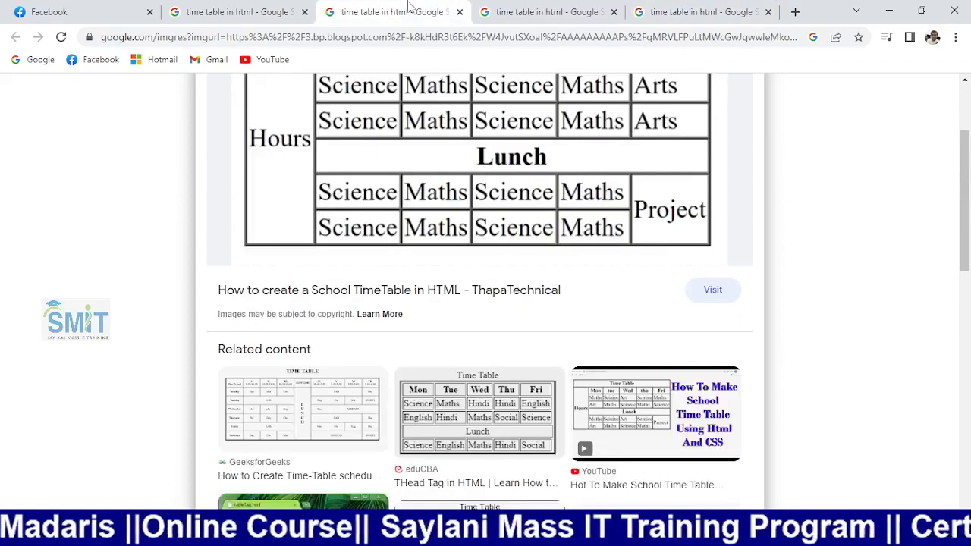
scroll(491, 308, up, 3)
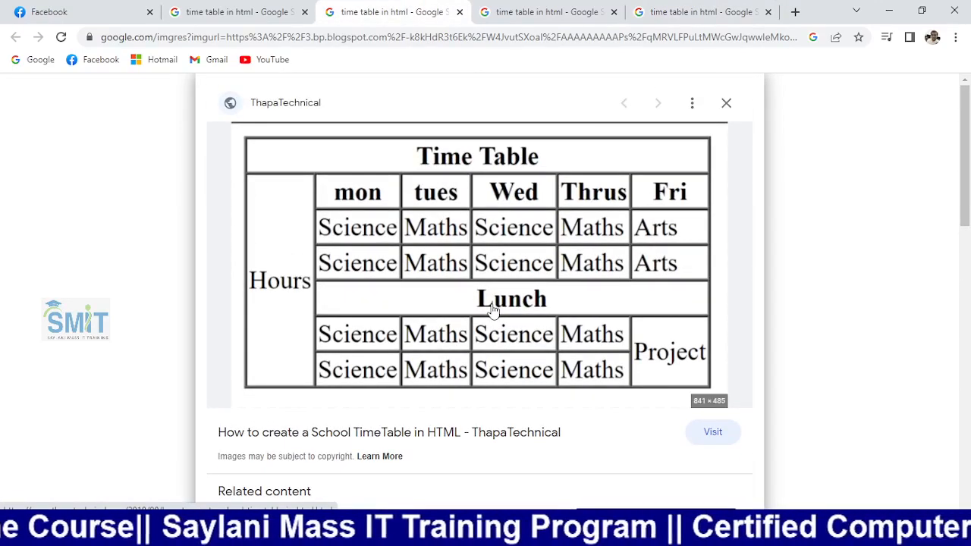
click(516, 8)
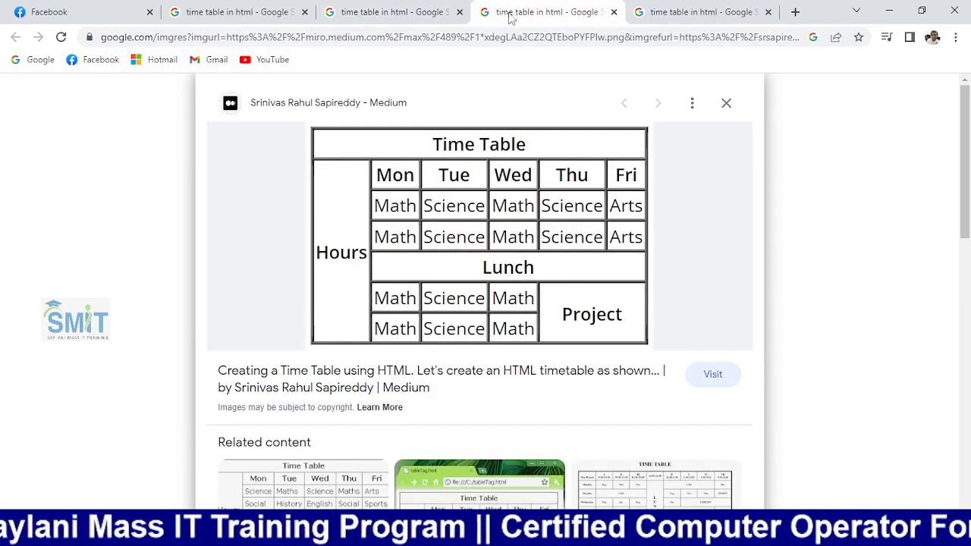
click(680, 9)
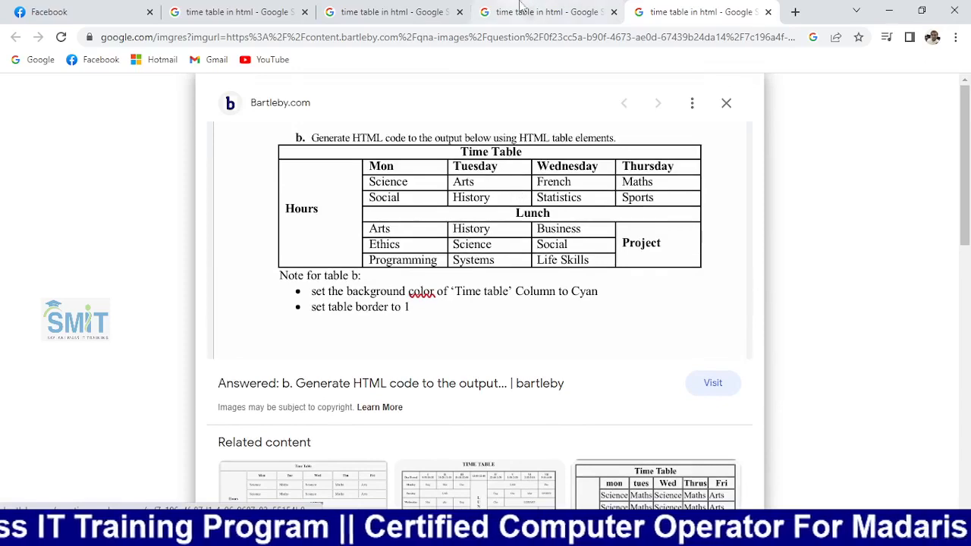
click(534, 6)
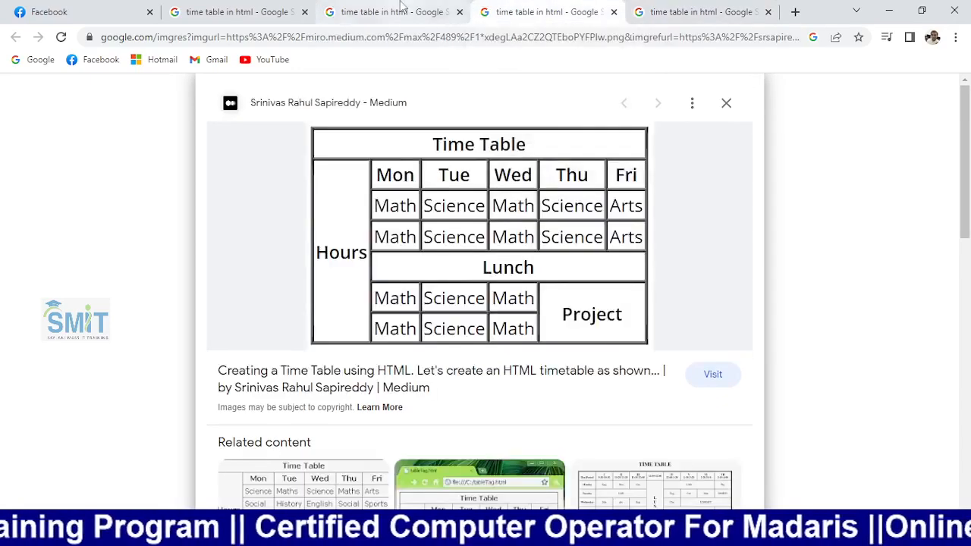
click(402, 7)
click(525, 7)
click(403, 7)
click(497, 7)
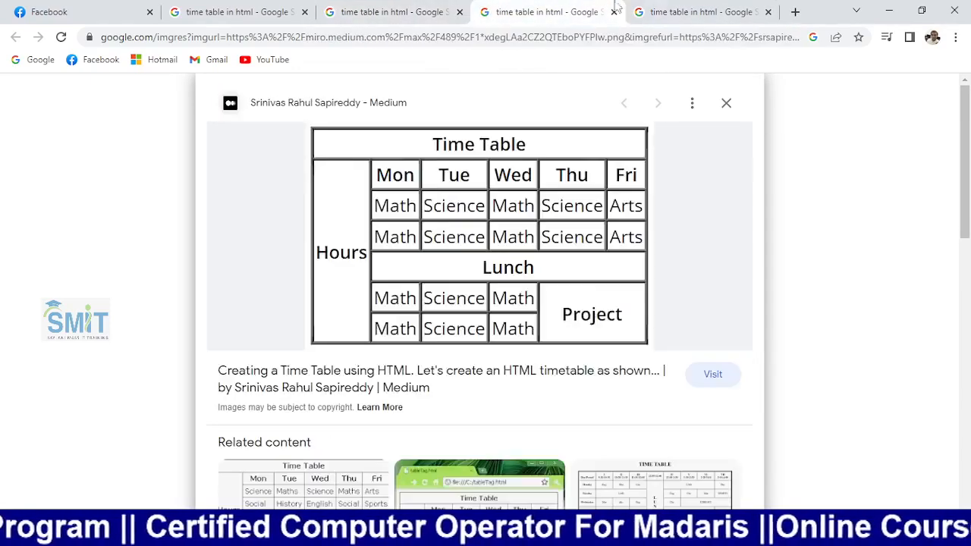
click(683, 9)
click(553, 9)
click(340, 10)
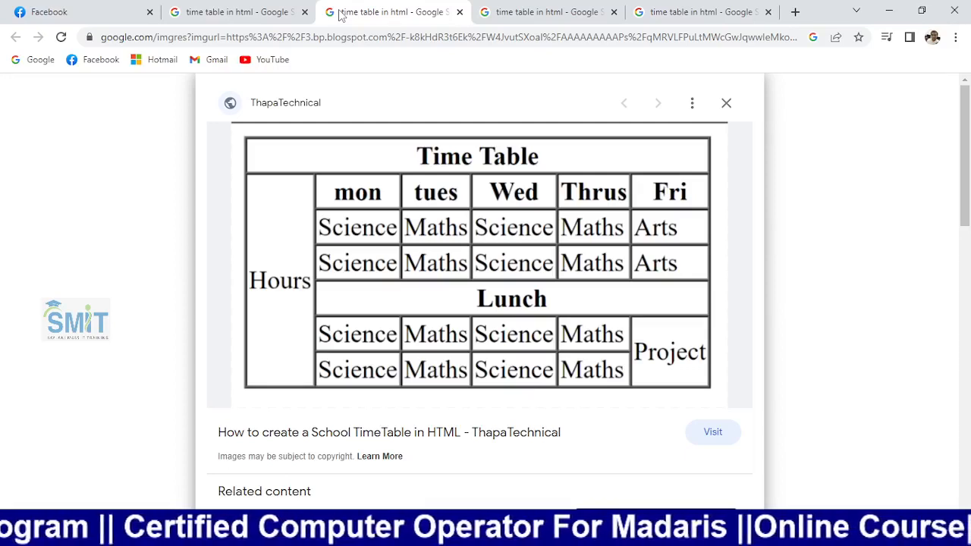
click(596, 6)
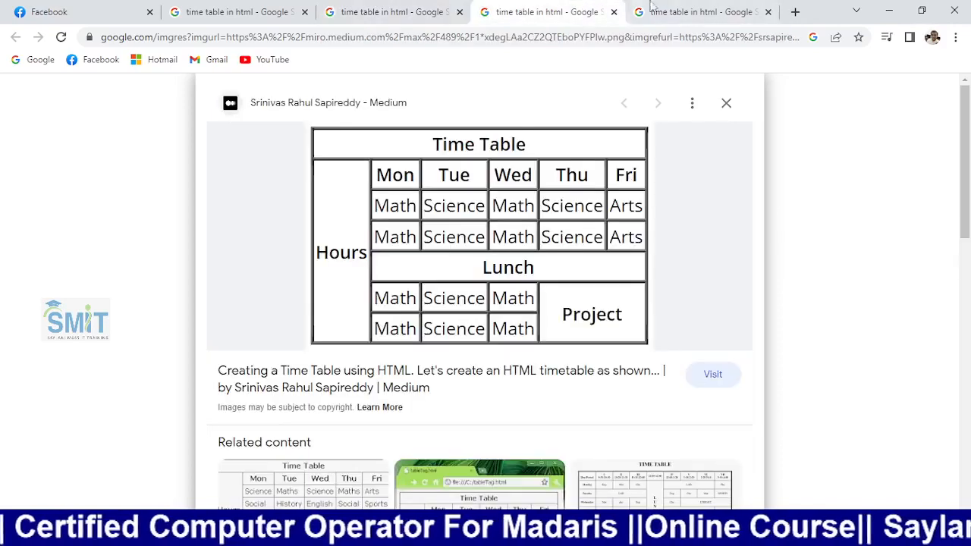
click(701, 9)
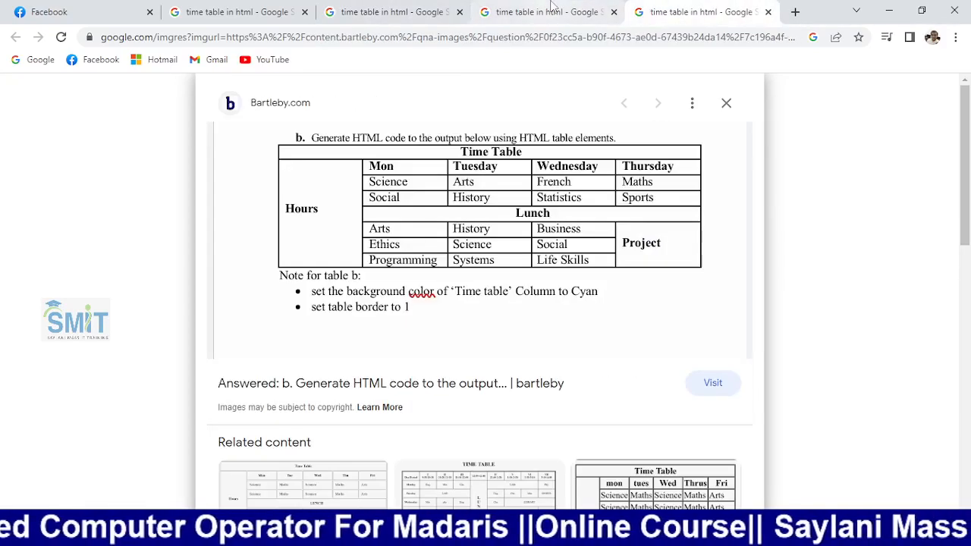
Return to the ThapaTechnical time table sample and open its downloaded timetable.png in a maximized image viewer
mouse_move(552, 6)
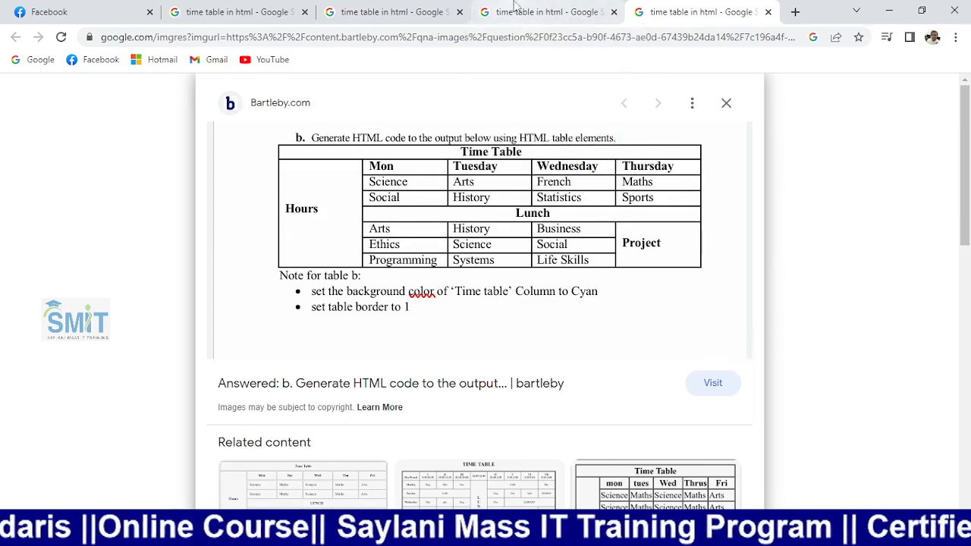
click(542, 12)
click(436, 7)
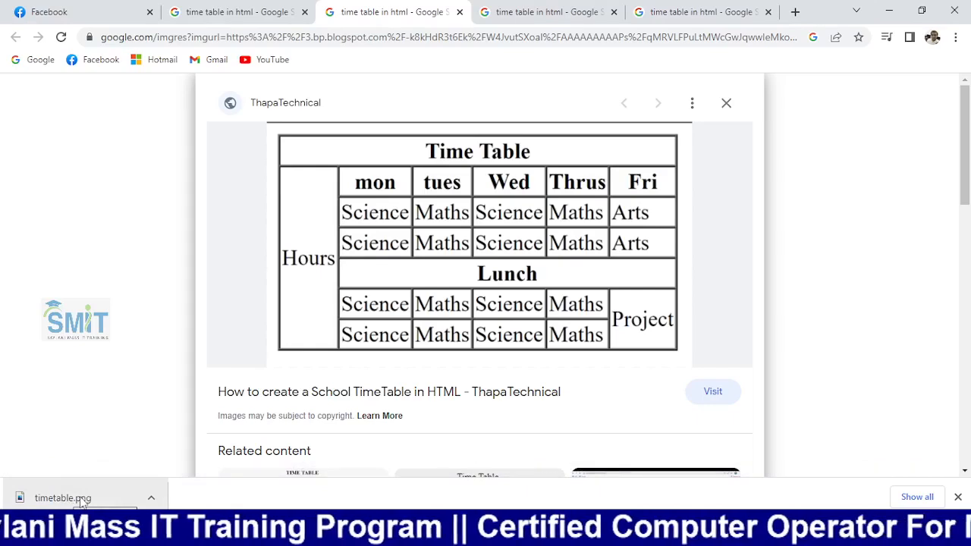
click(106, 502)
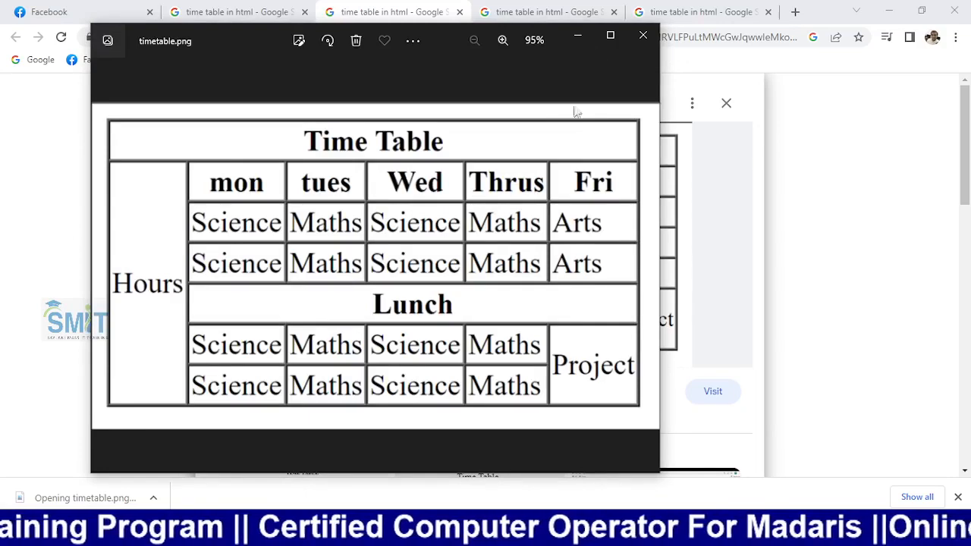
click(610, 38)
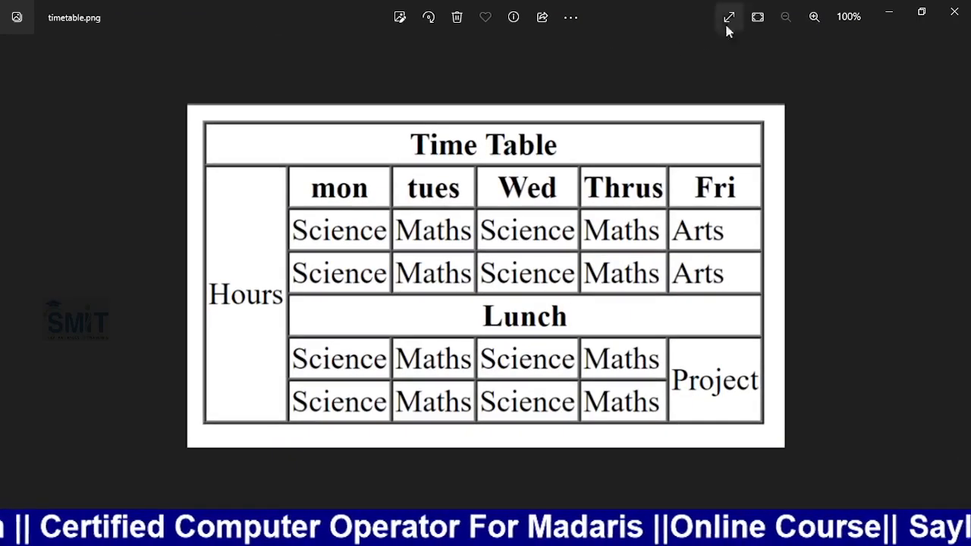
Switch to the blank Word document and arrange it side by side with timetable.png, giving the document slightly more width
click(889, 11)
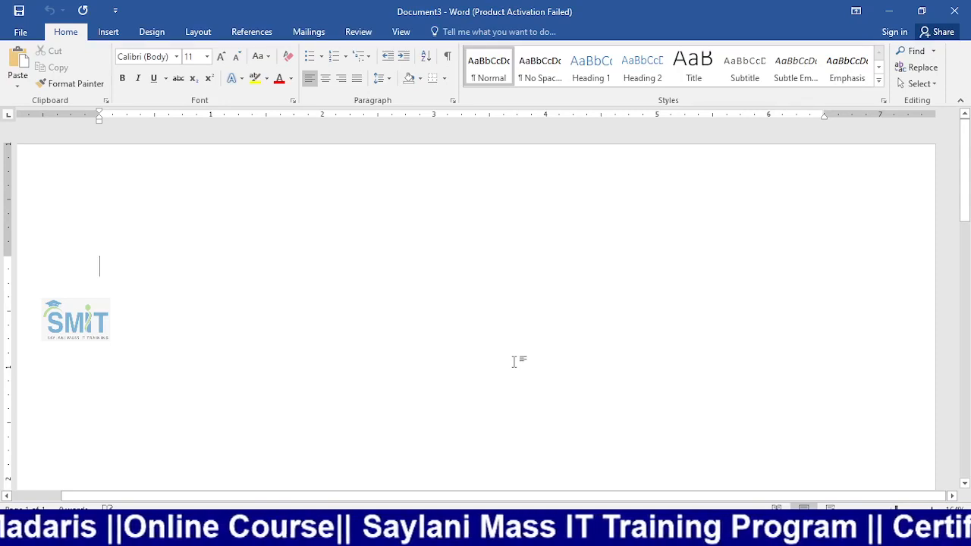
key(super+Left)
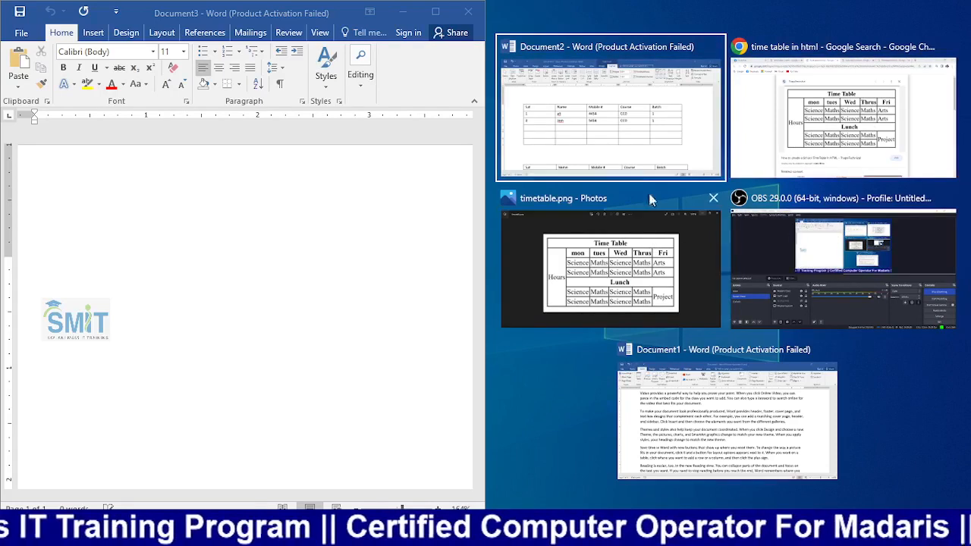
click(639, 290)
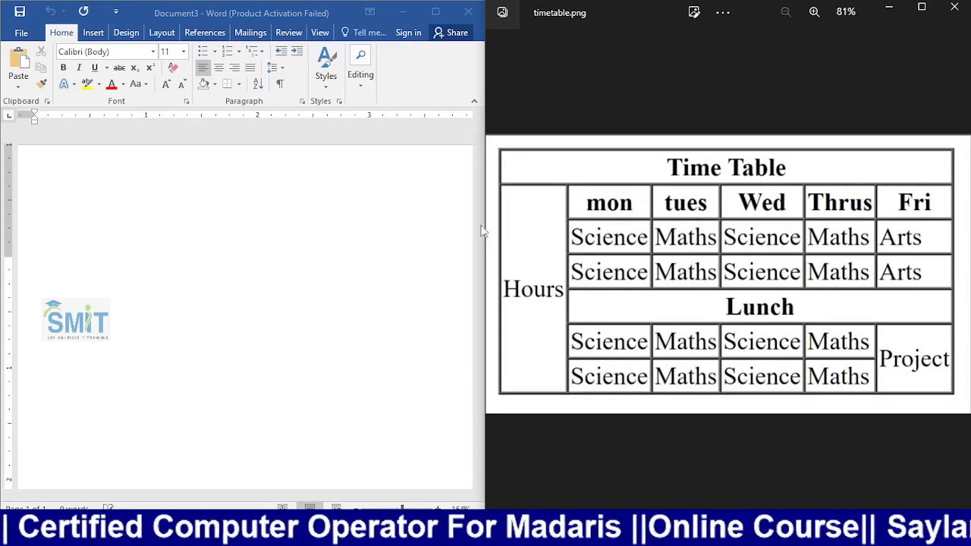
drag(479, 215, 521, 227)
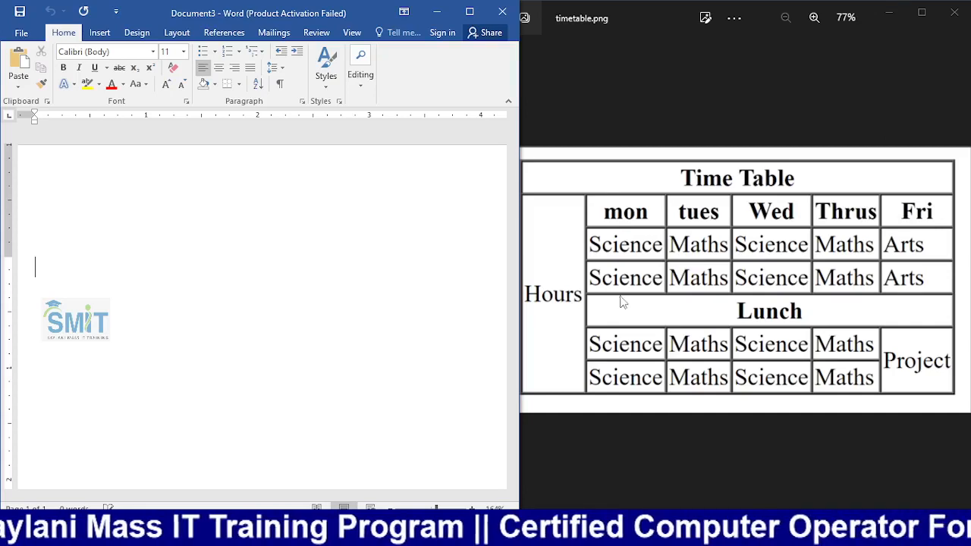
Insert a table with 6 columns and 7 rows into the blank document, with the page zoomed out to 70%
click(99, 33)
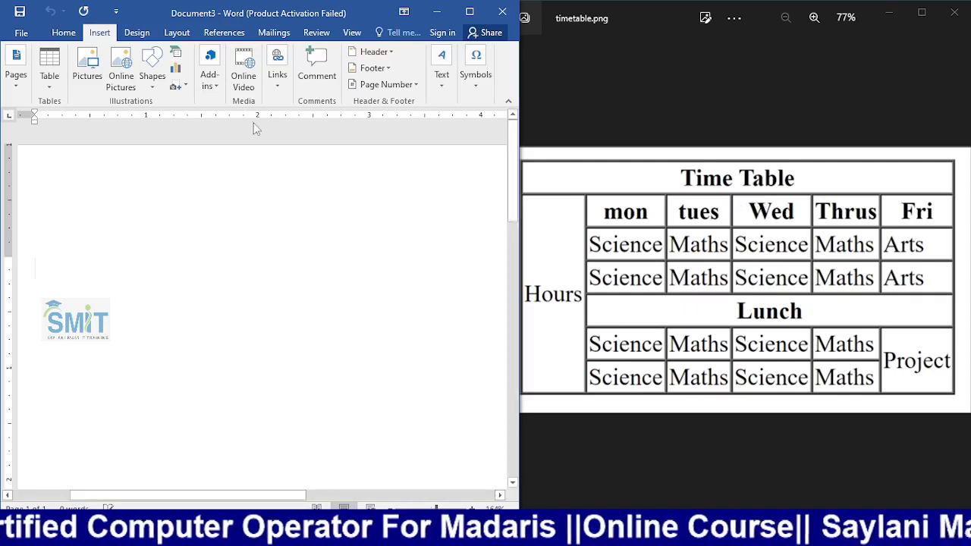
click(49, 72)
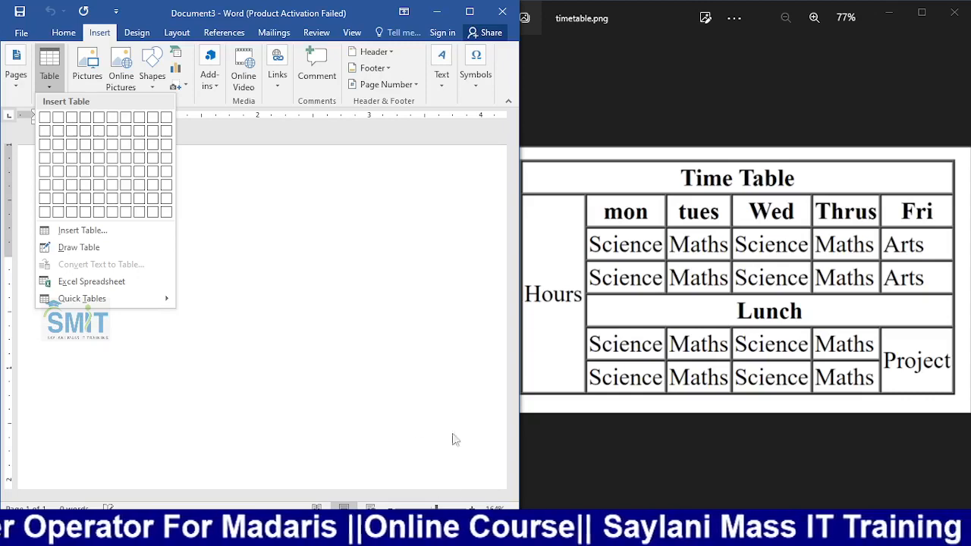
drag(436, 509, 420, 509)
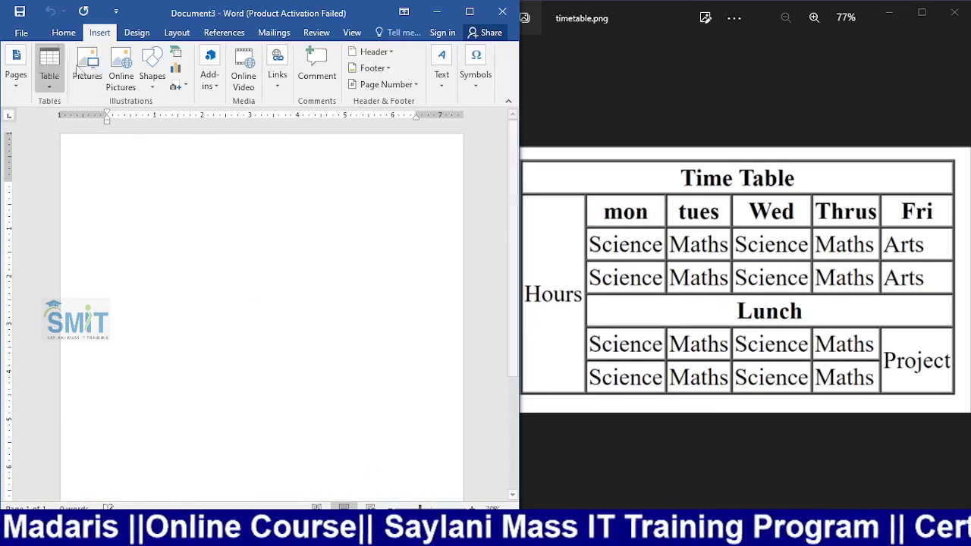
click(56, 80)
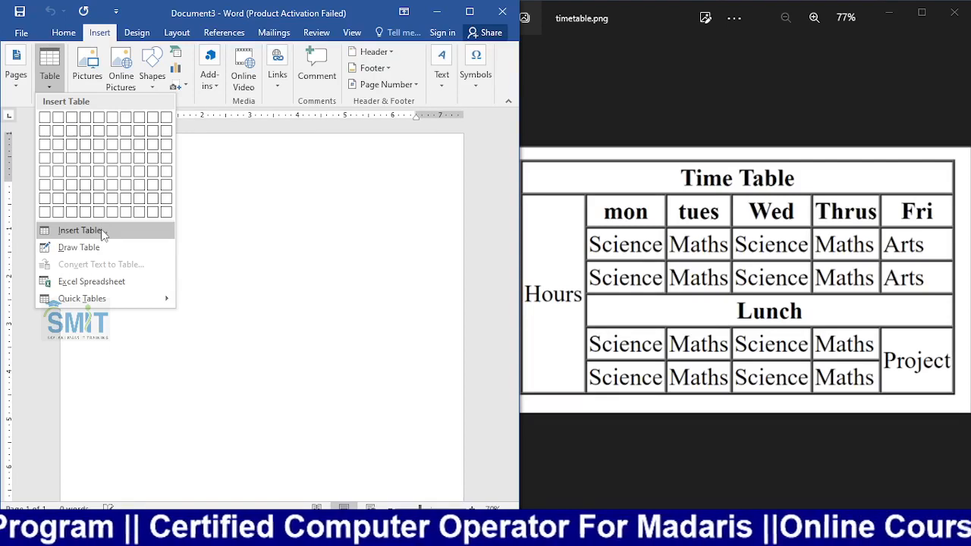
click(80, 231)
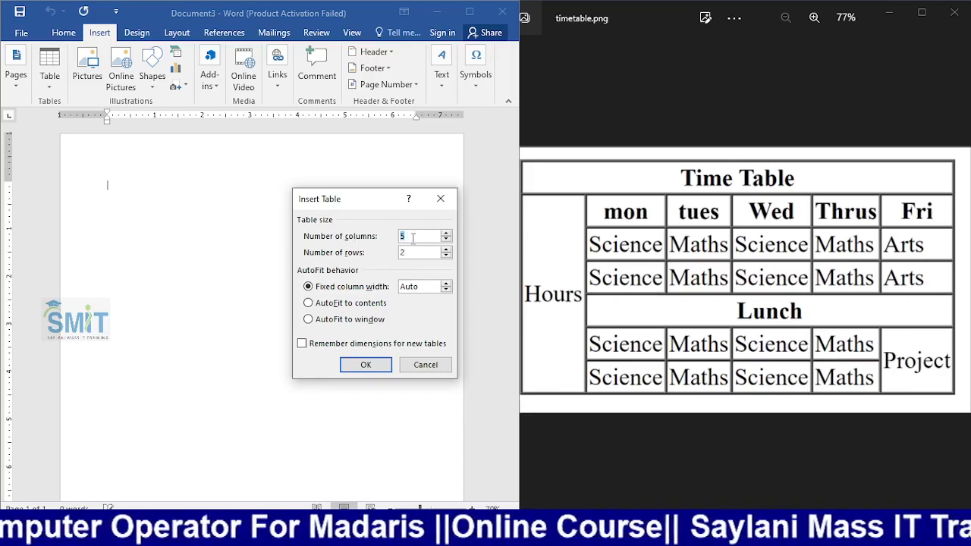
key(BackSpace)
text(6)
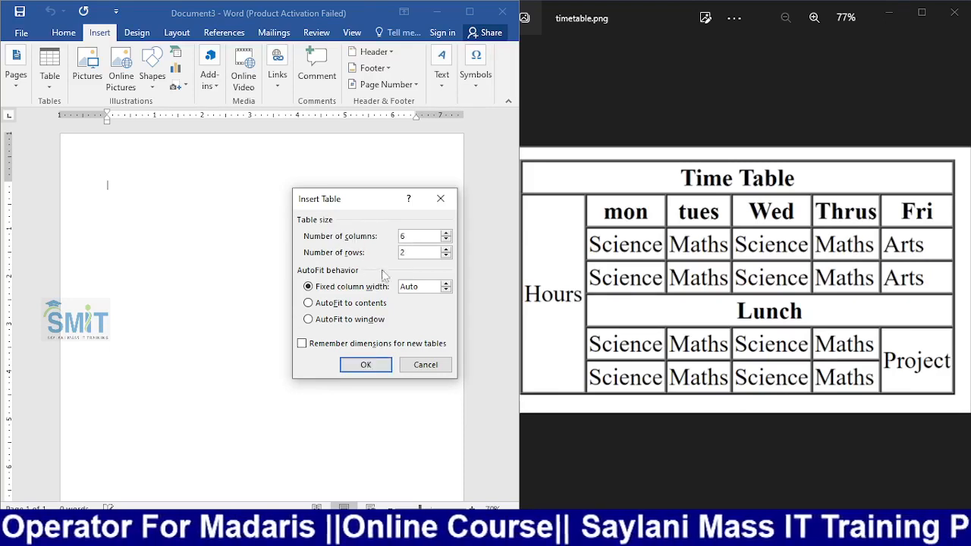
key(BackSpace)
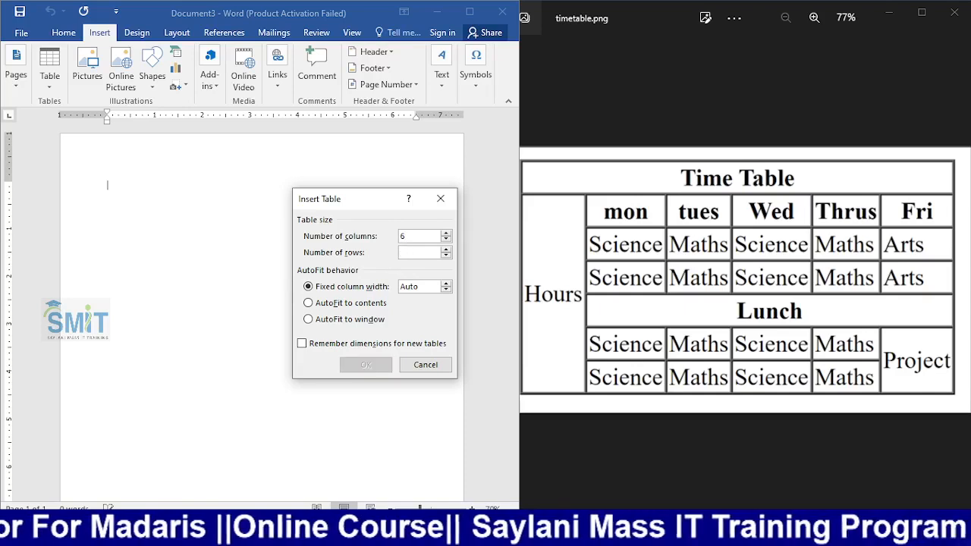
text(7)
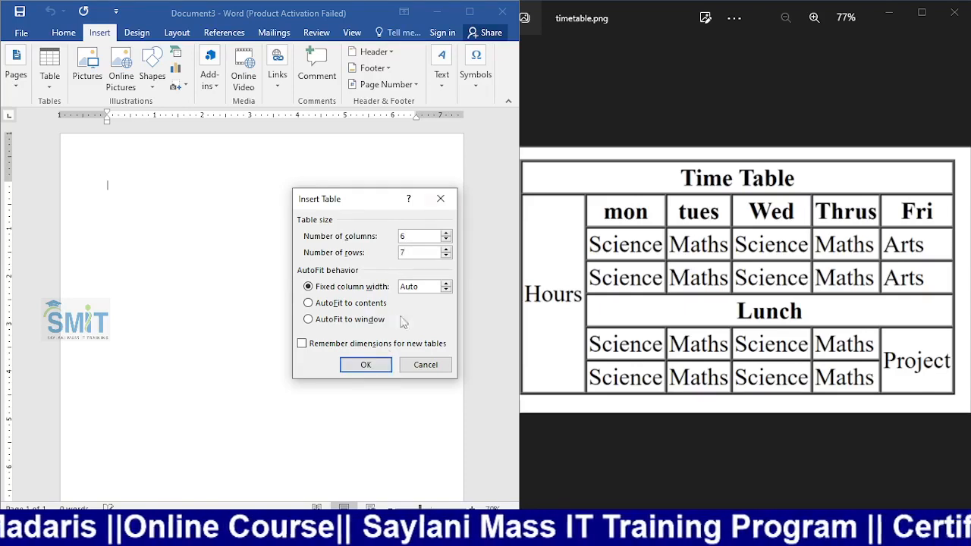
click(365, 364)
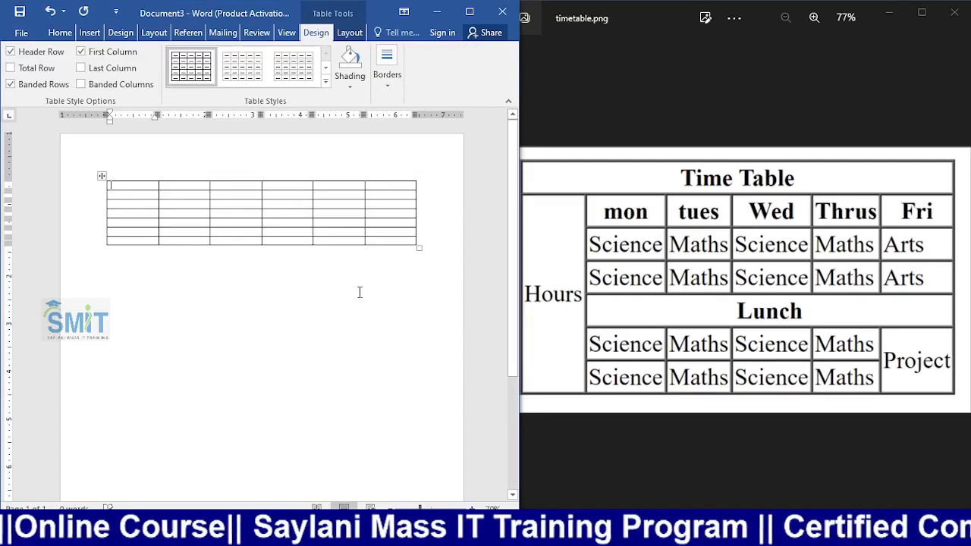
Enlarge the table to cells about 1.11" wide and 0.55" high, and enter "Time Table" in the first cell
drag(420, 248, 422, 366)
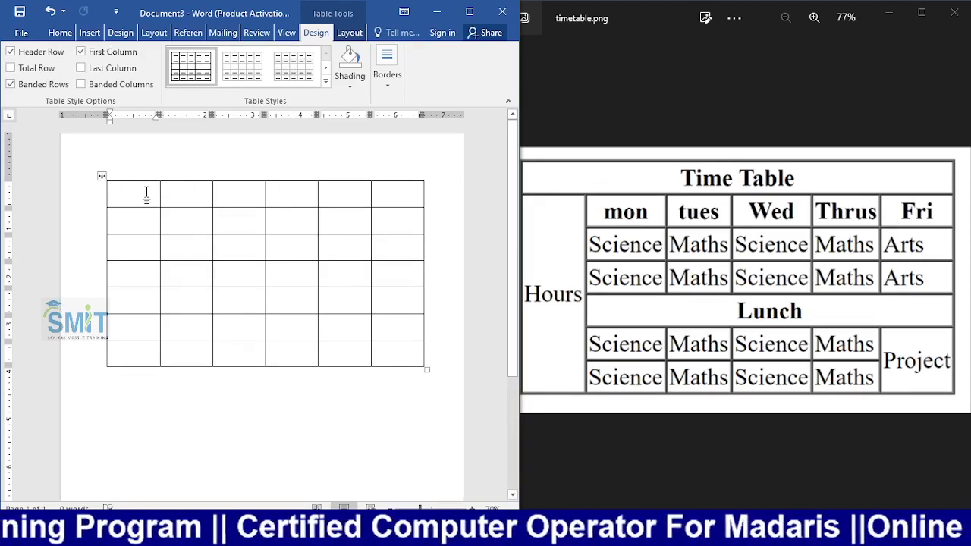
text(Time)
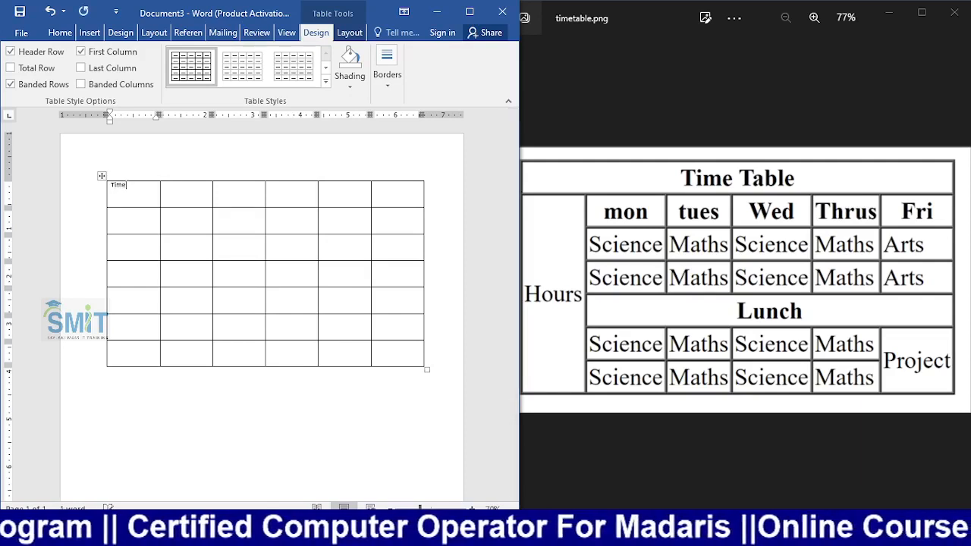
text( Table)
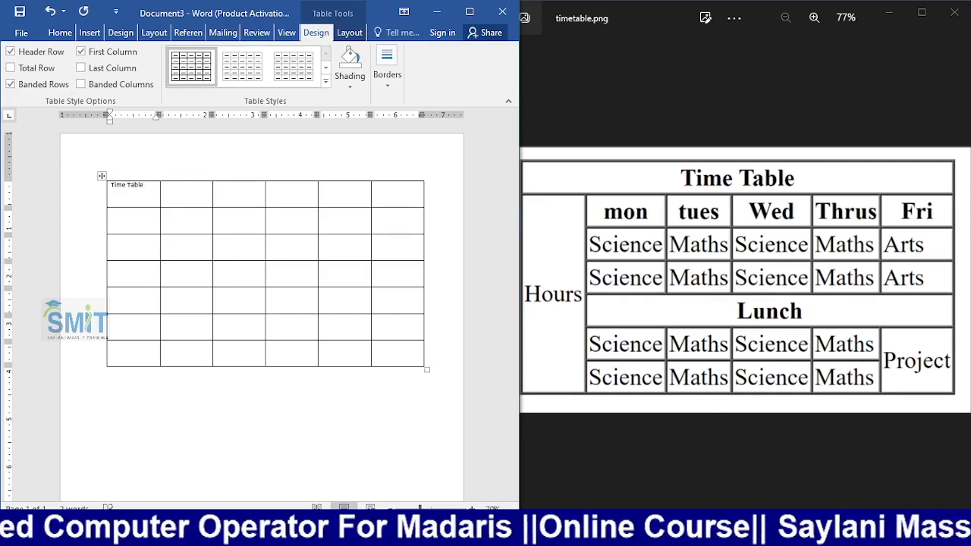
mouse_move(141, 198)
mouse_down()
mouse_move(401, 221)
mouse_move(401, 211)
mouse_up()
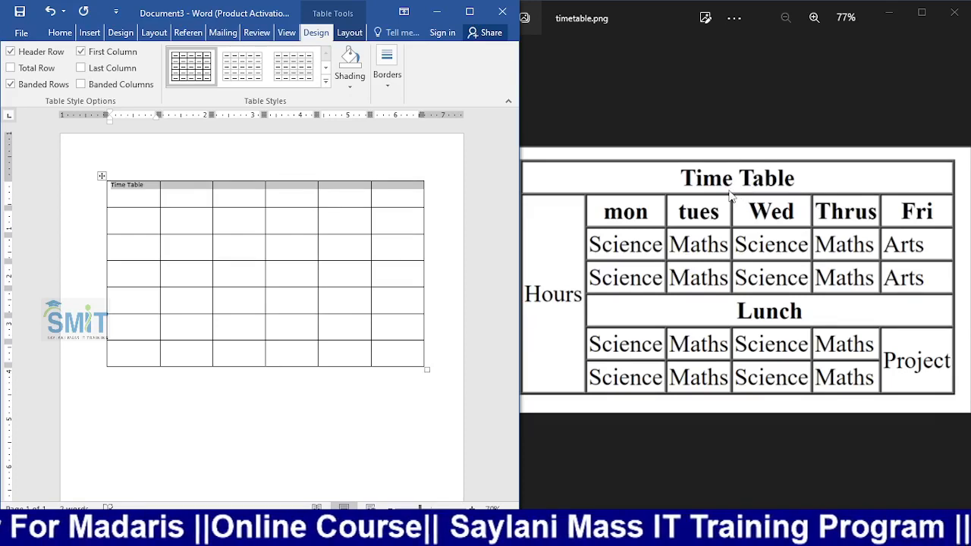
Narrow the timetable.png window, widen the Word window beside it, and zoom the document to 120% with the whole table in view
click(730, 194)
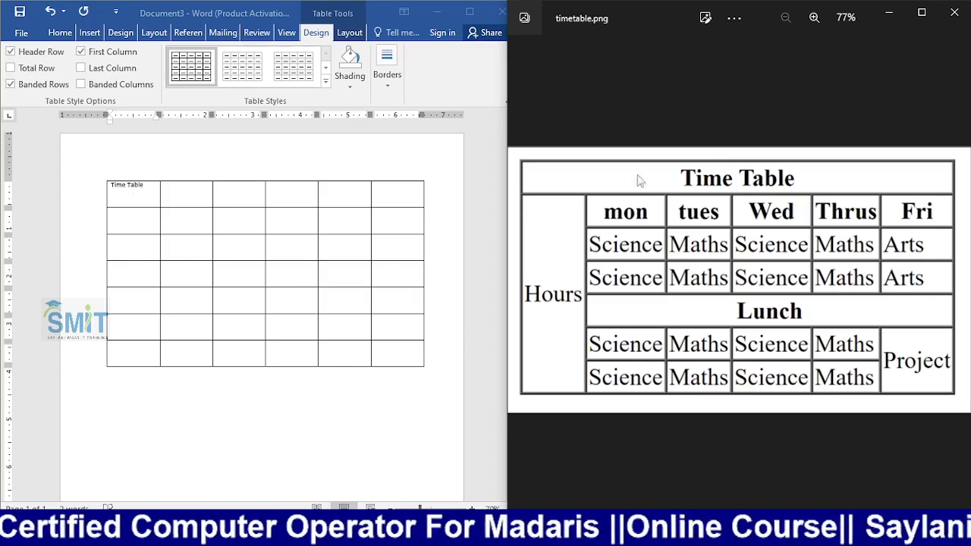
drag(506, 146, 842, 140)
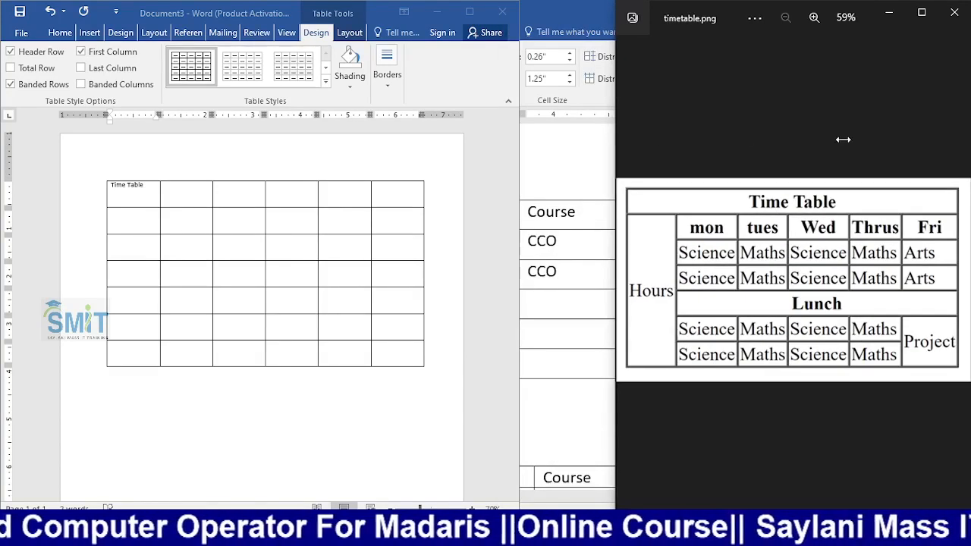
click(522, 182)
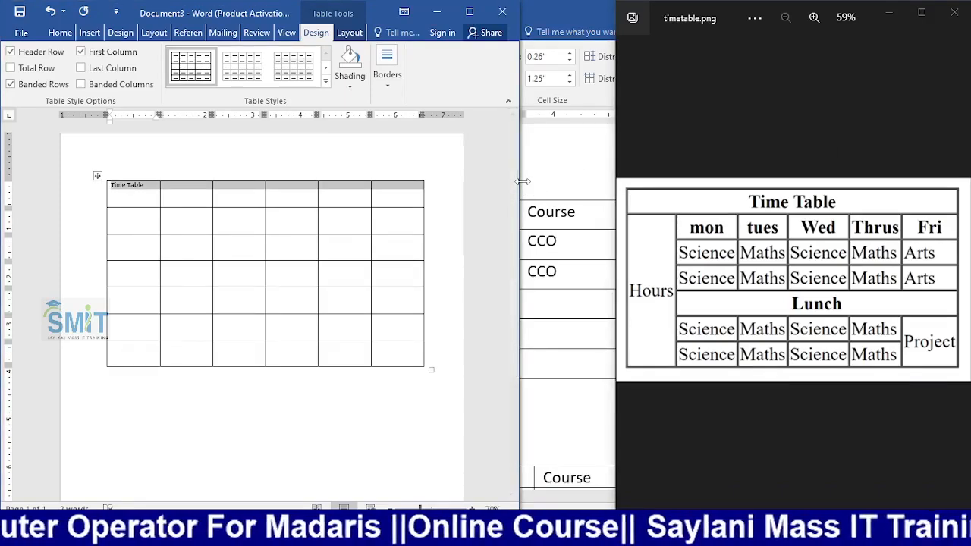
drag(523, 182, 623, 183)
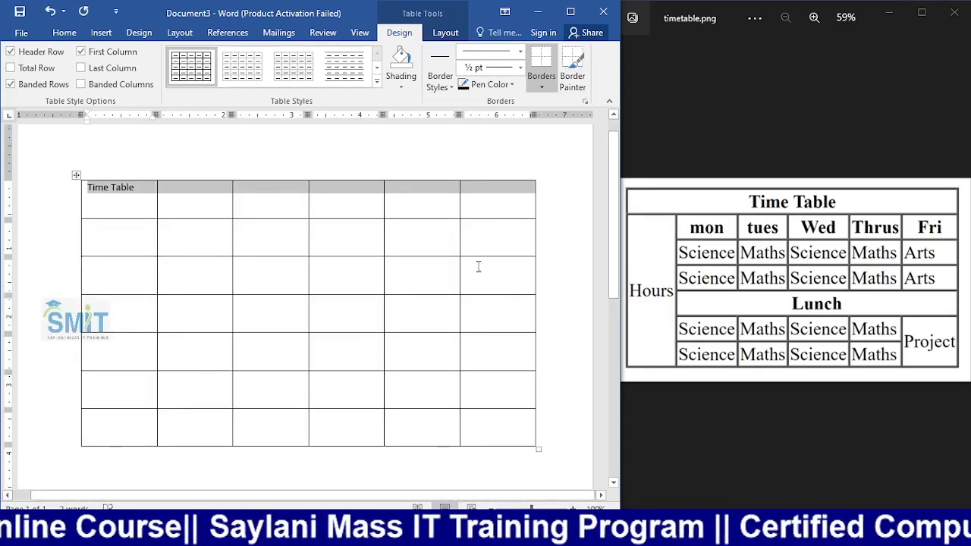
click(573, 509)
click(573, 509)
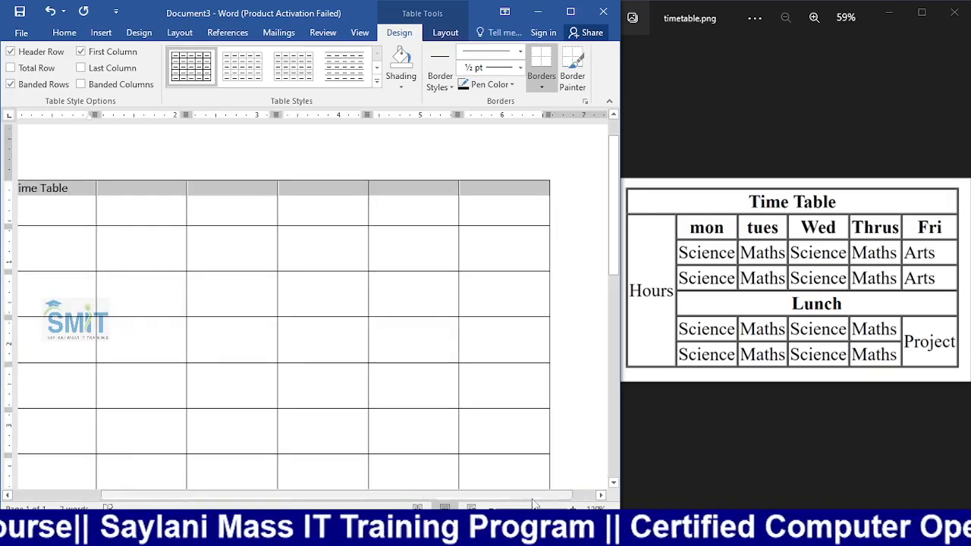
drag(522, 497, 503, 502)
scroll(395, 336, down, 1)
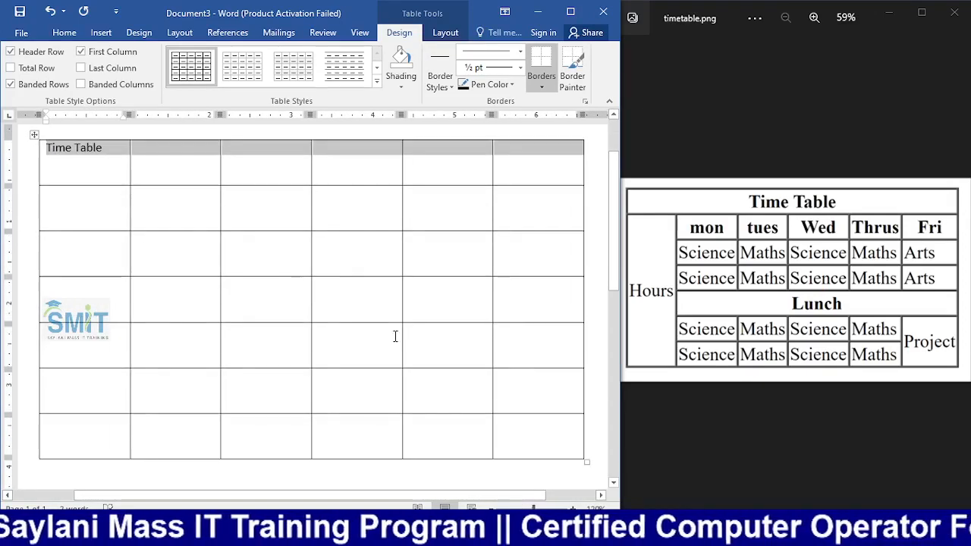
Copy the "Time Table" text from the first cell and delete it there
click(84, 165)
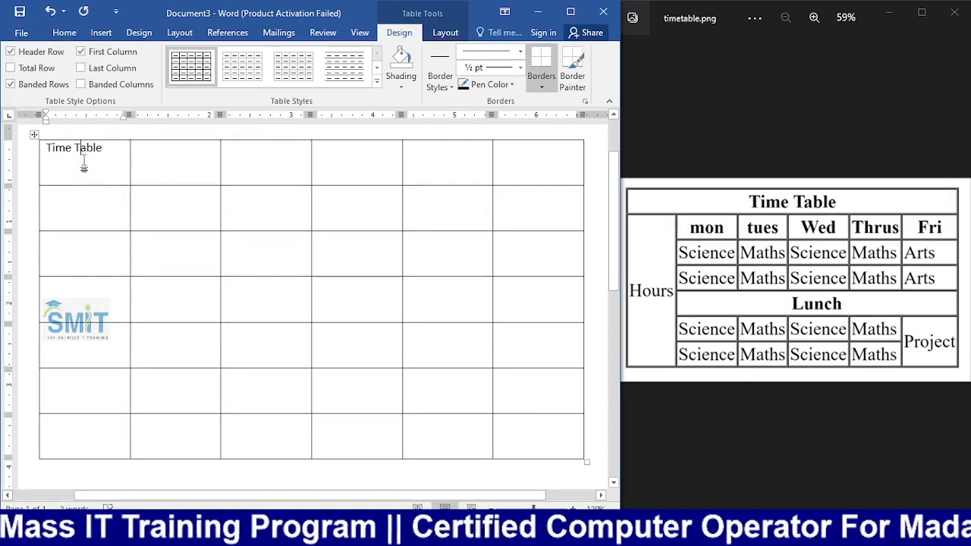
drag(126, 151, 484, 166)
drag(110, 149, 32, 153)
key(ctrl+c)
key(Delete)
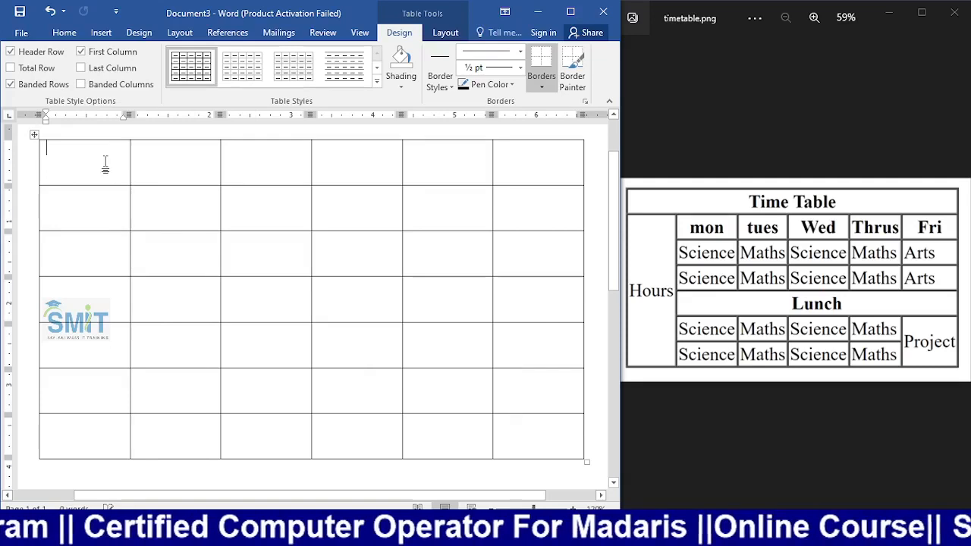
Merge all six cells of the table's first row into a single cell
drag(139, 163, 516, 165)
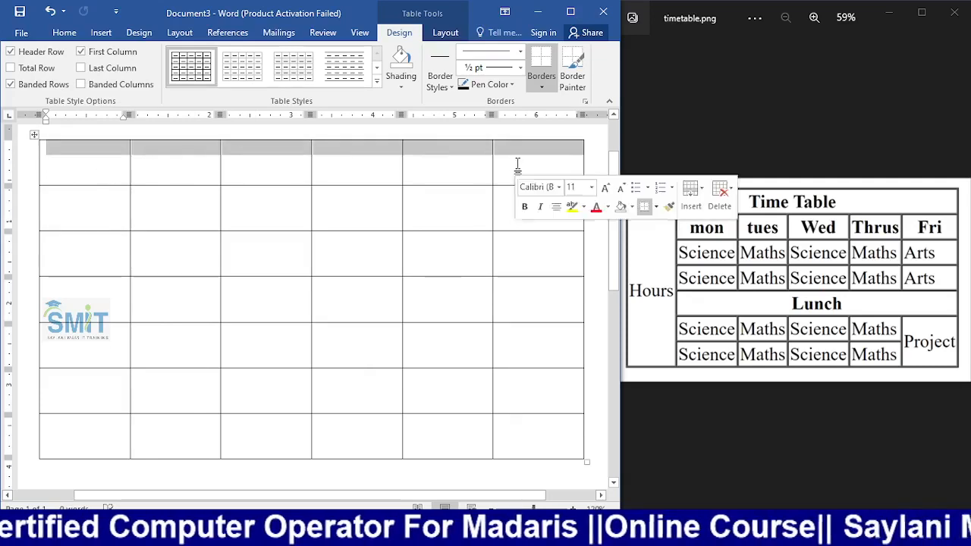
click(443, 34)
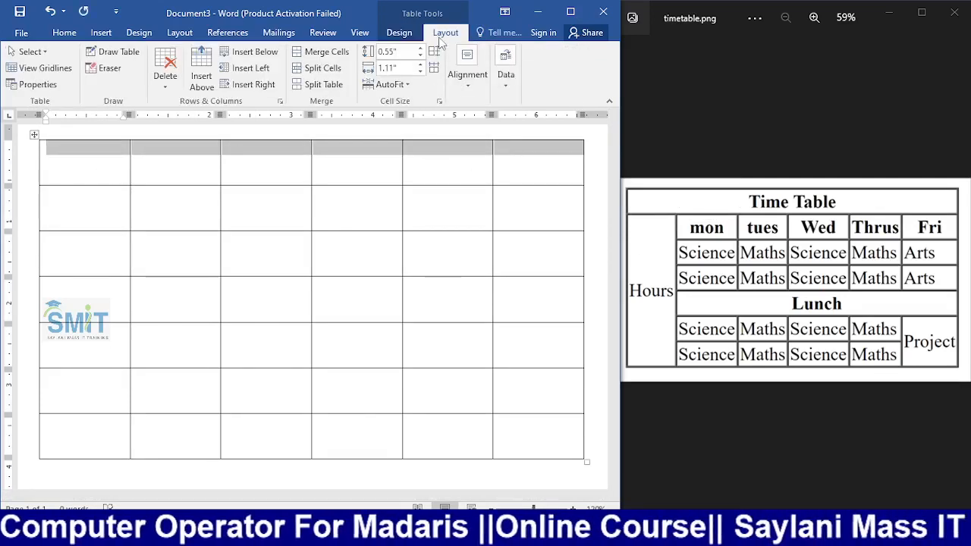
click(326, 60)
click(86, 175)
drag(86, 174, 516, 165)
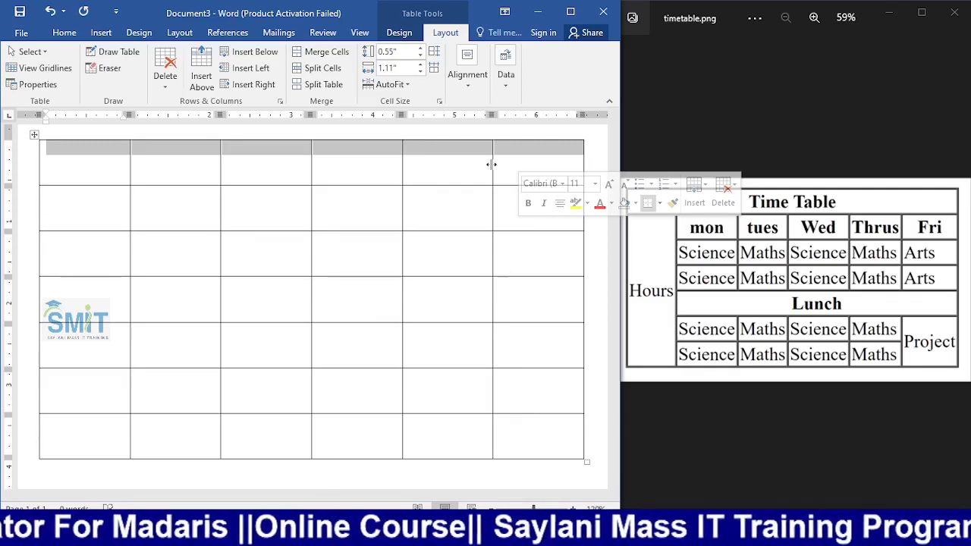
click(338, 54)
Paste "Time Table" into the merged first row and place the cursor in the second cell of the row below
click(281, 163)
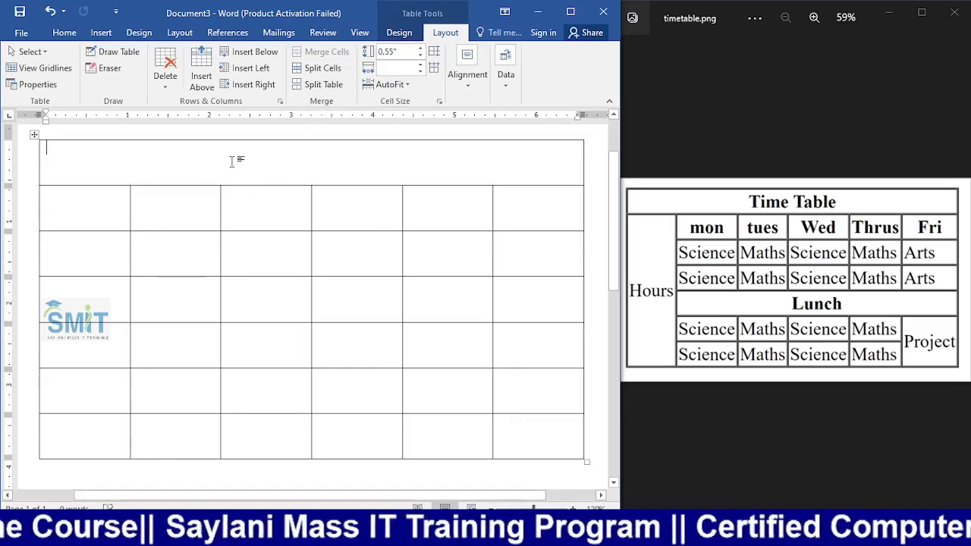
key(ctrl+v)
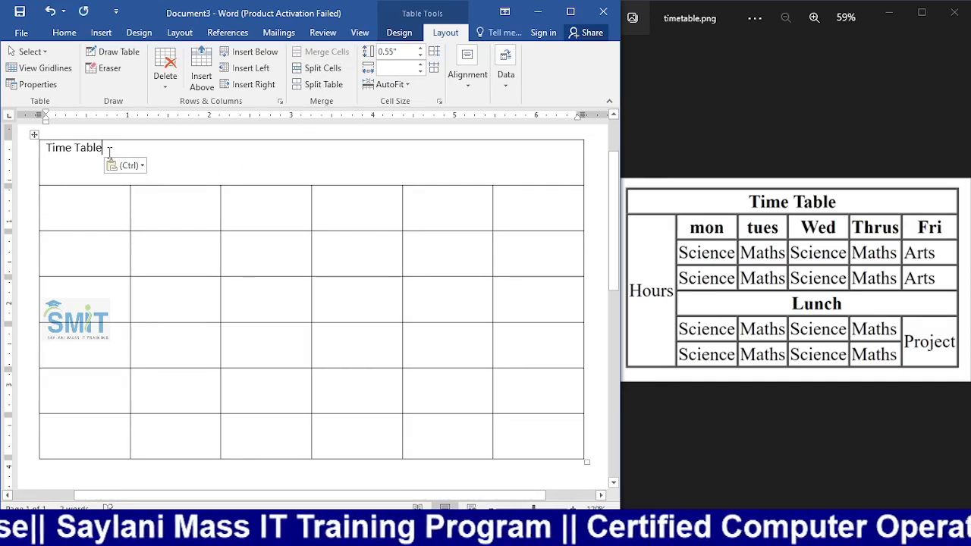
click(178, 210)
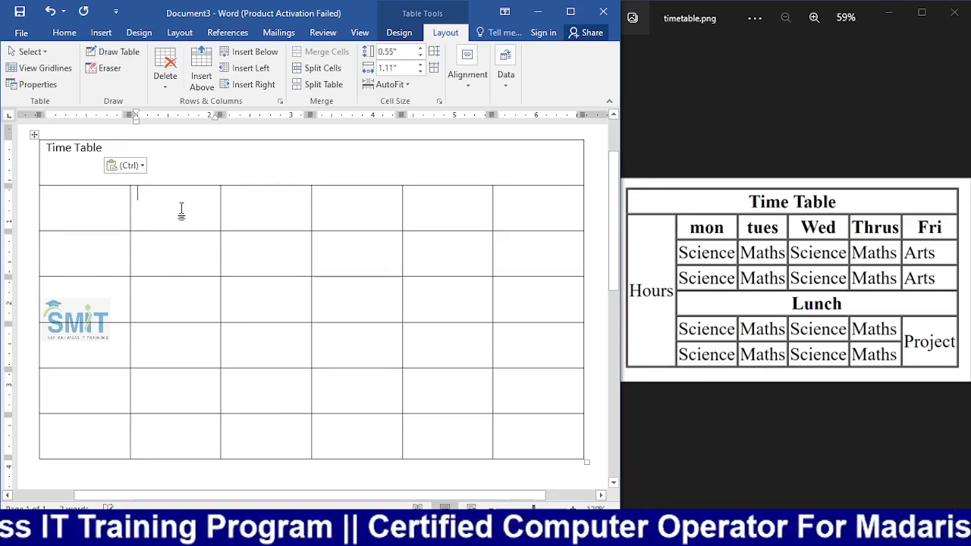
Fill the second row's day headings from the second cell onward with mon, tues, Wed, Thrus and Fri
text(mon)
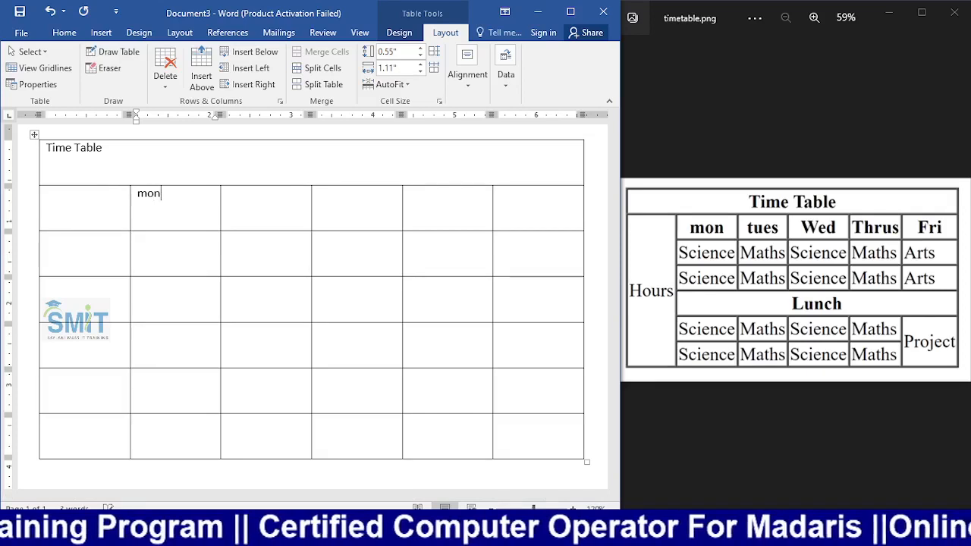
key(Tab)
text(tu)
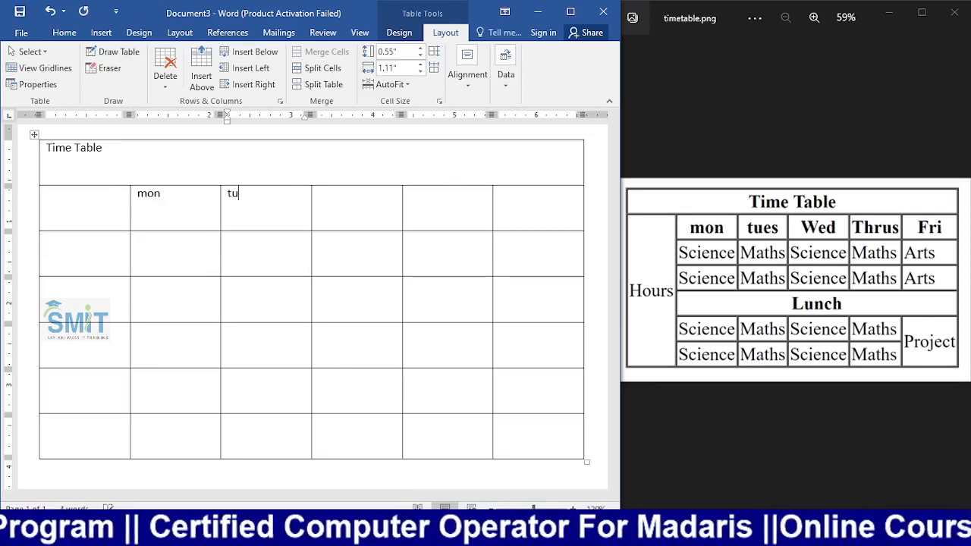
text(es)
key(Tab)
text(Wed)
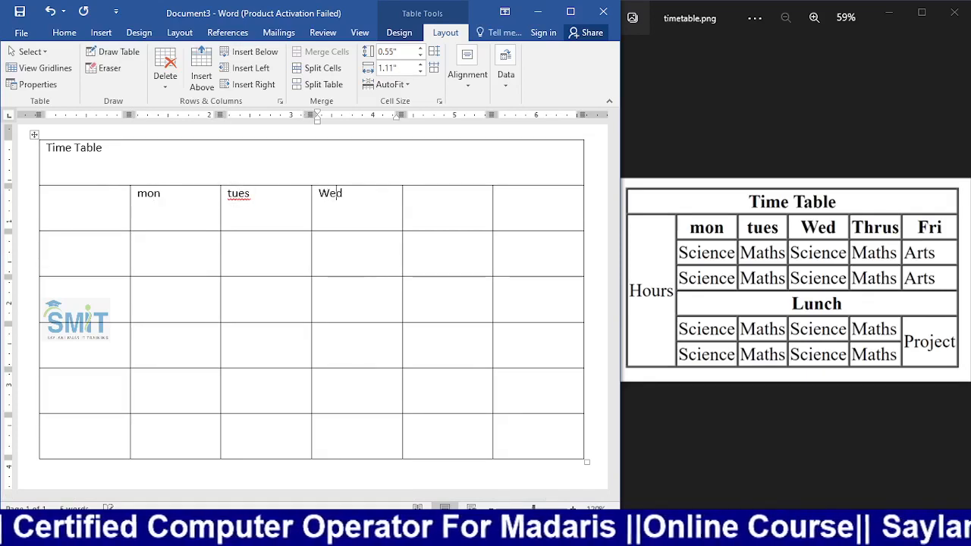
key(Tab)
text(Th)
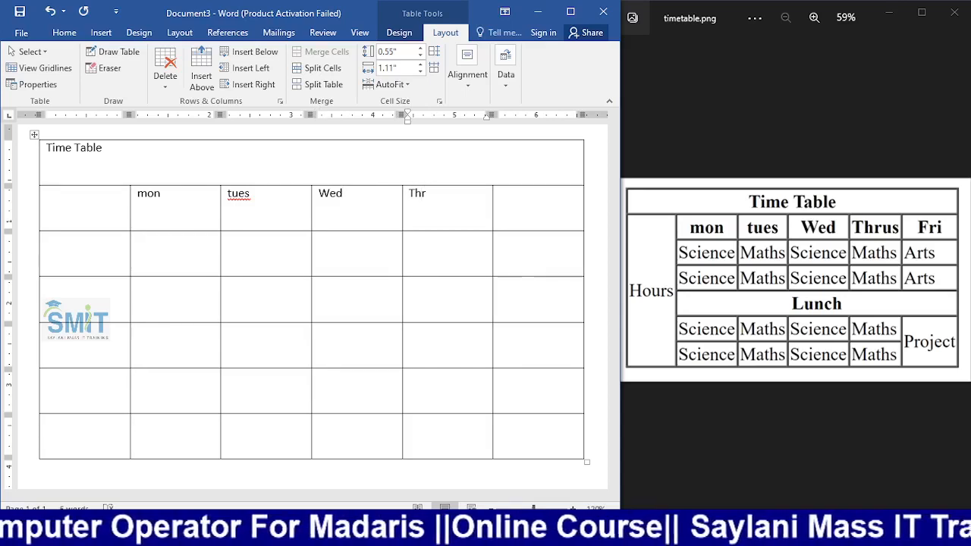
text(rus)
key(Tab)
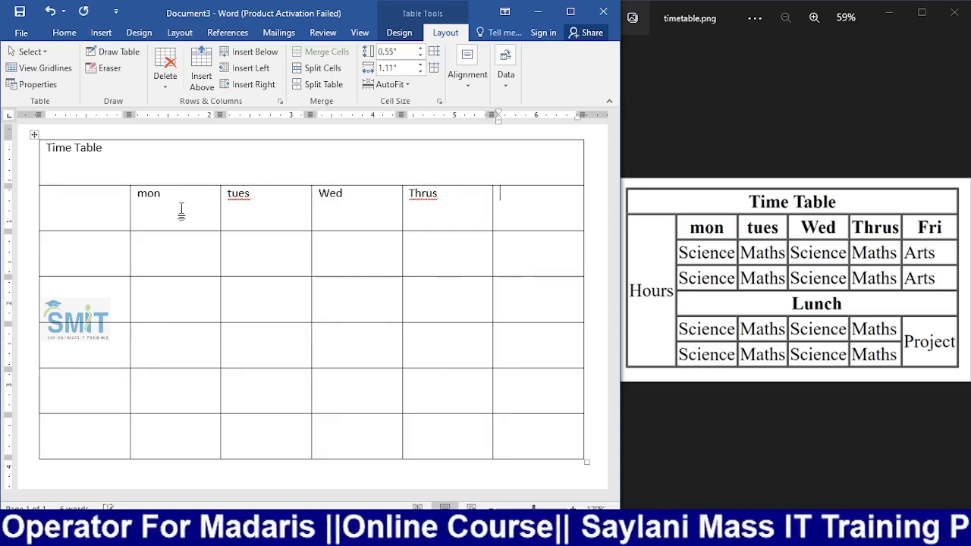
text(Fri)
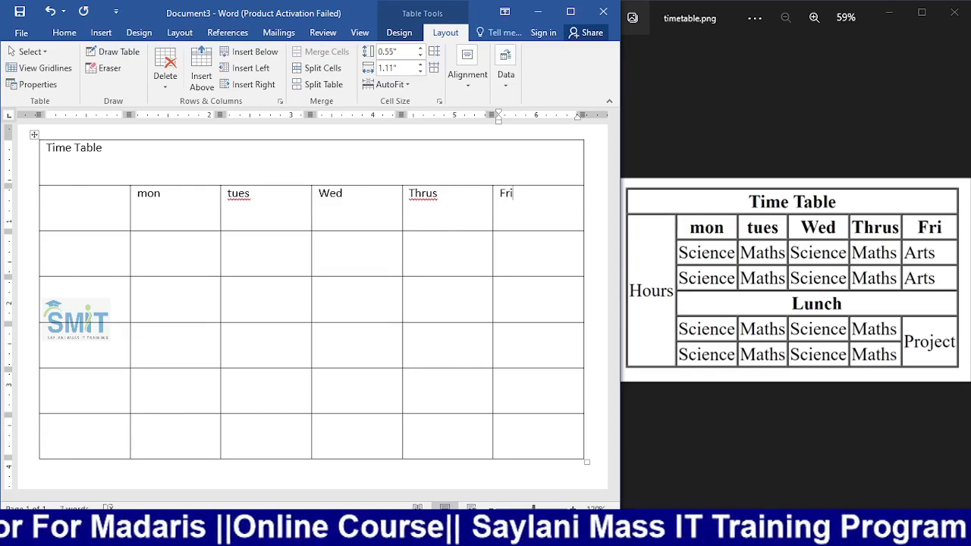
Enter "Science" in the cell directly below the mon heading
click(158, 243)
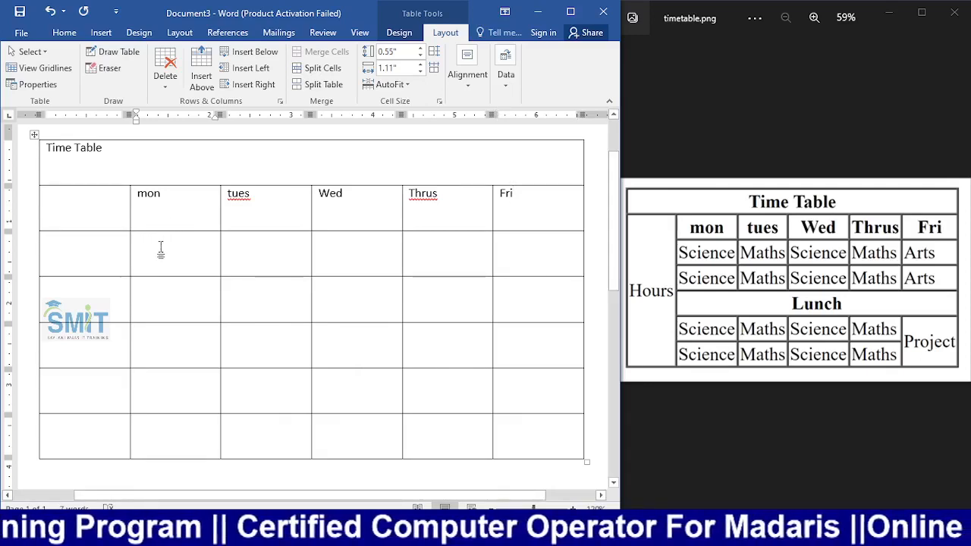
text(Sci)
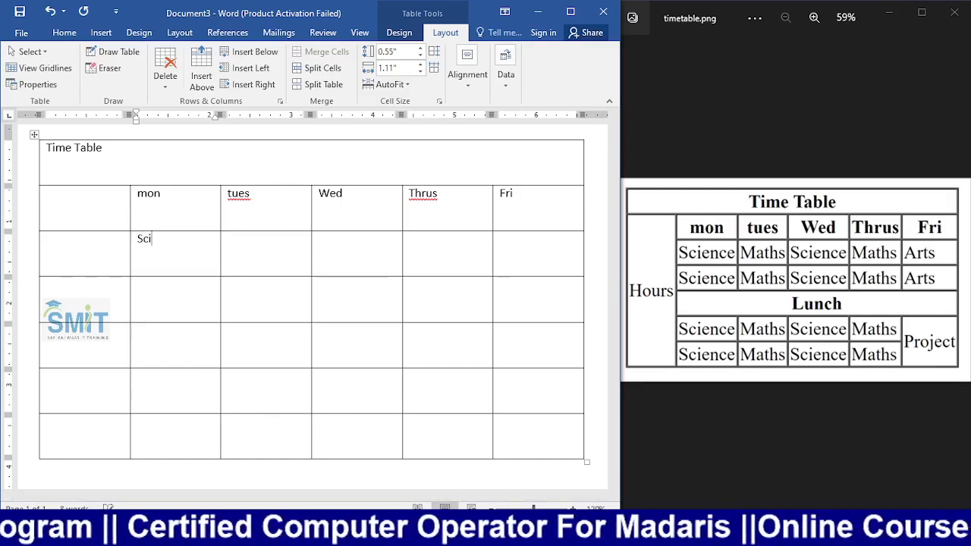
text(ence)
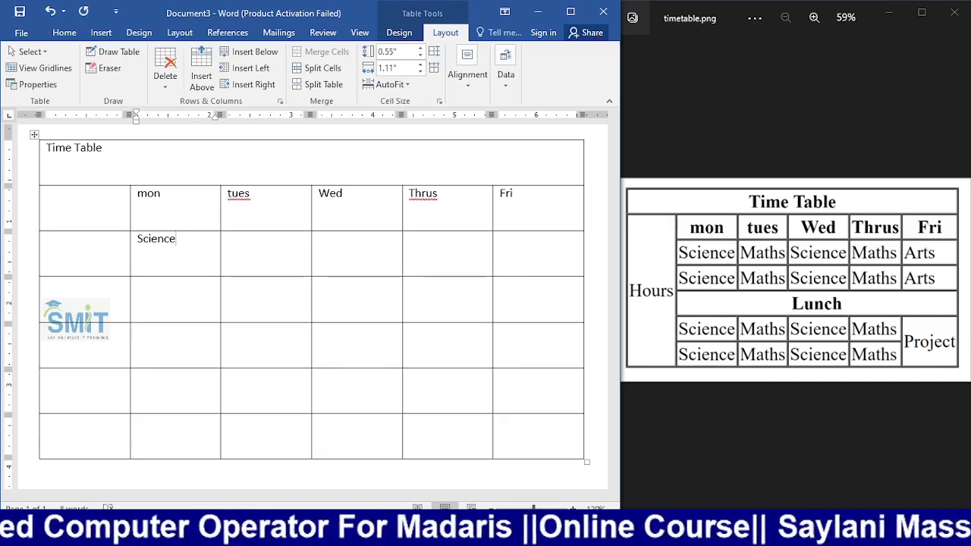
Fill the first subject row with Maths under tues and Science under Wed
key(Tab)
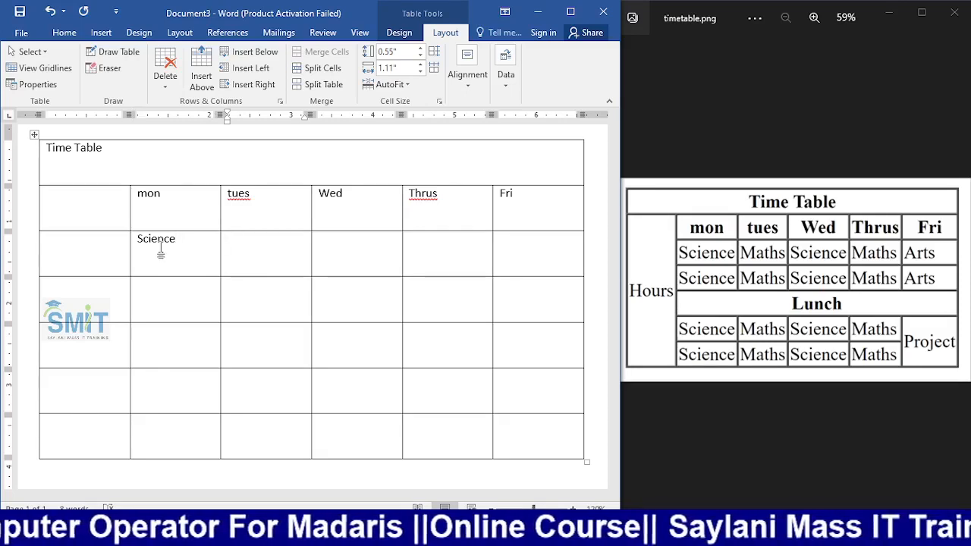
text(Ma)
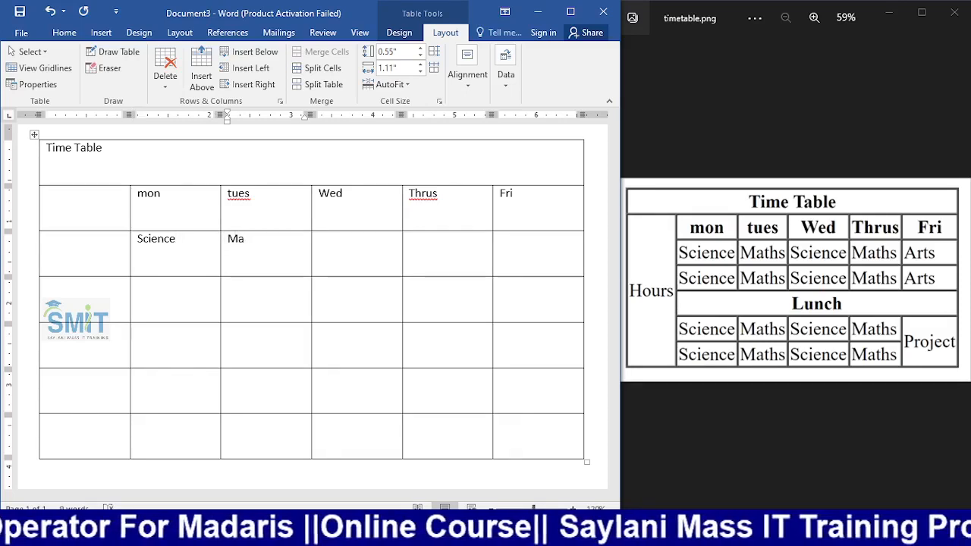
text(ths)
key(Tab)
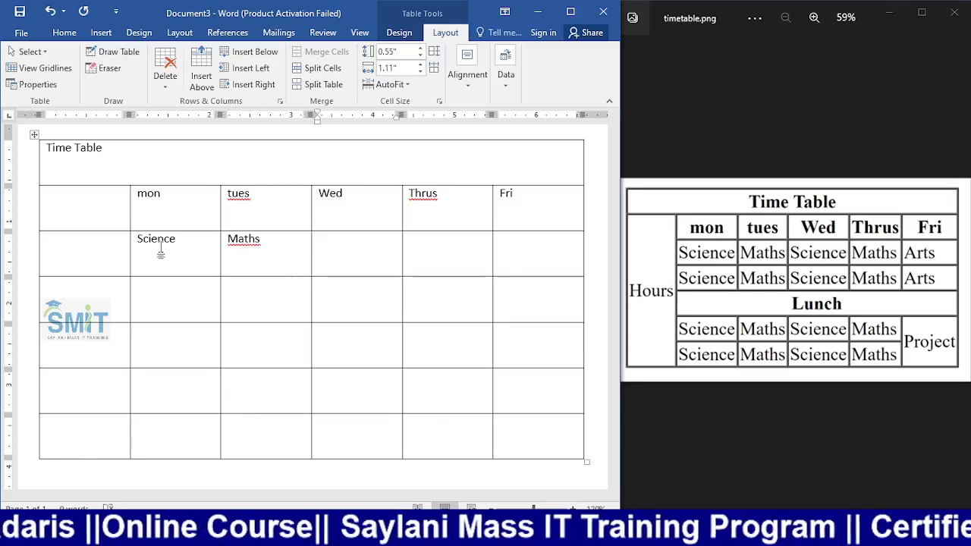
text(Sc)
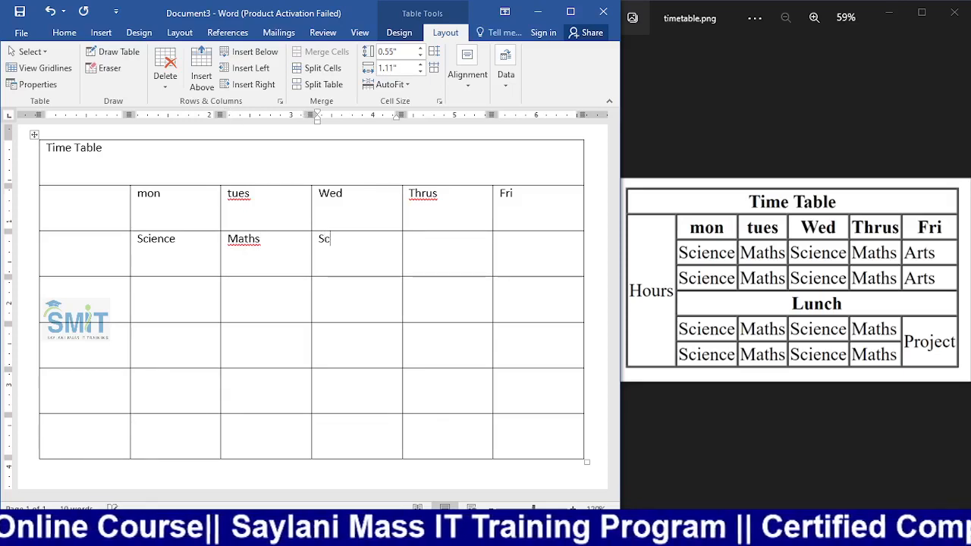
text(ience)
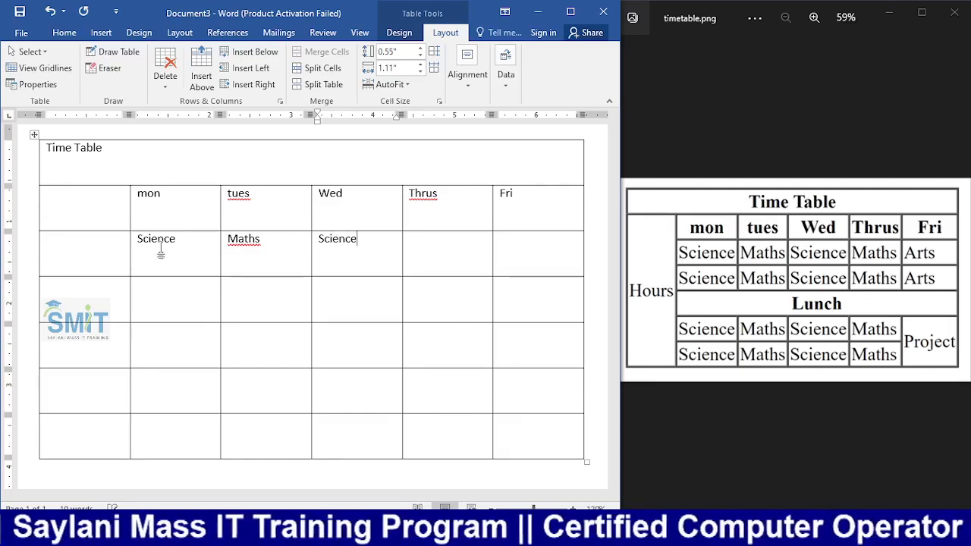
key(shift+Tab)
key(Right)
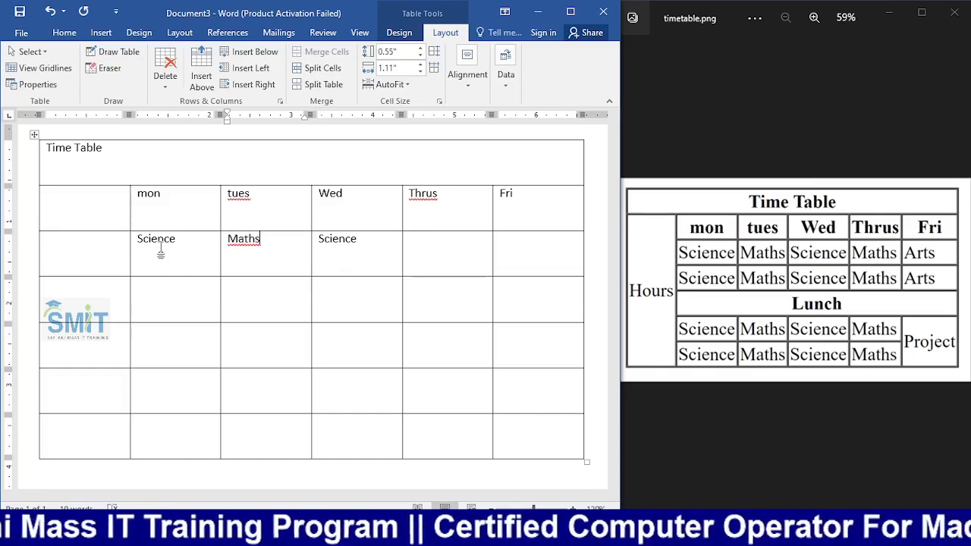
key(Right)
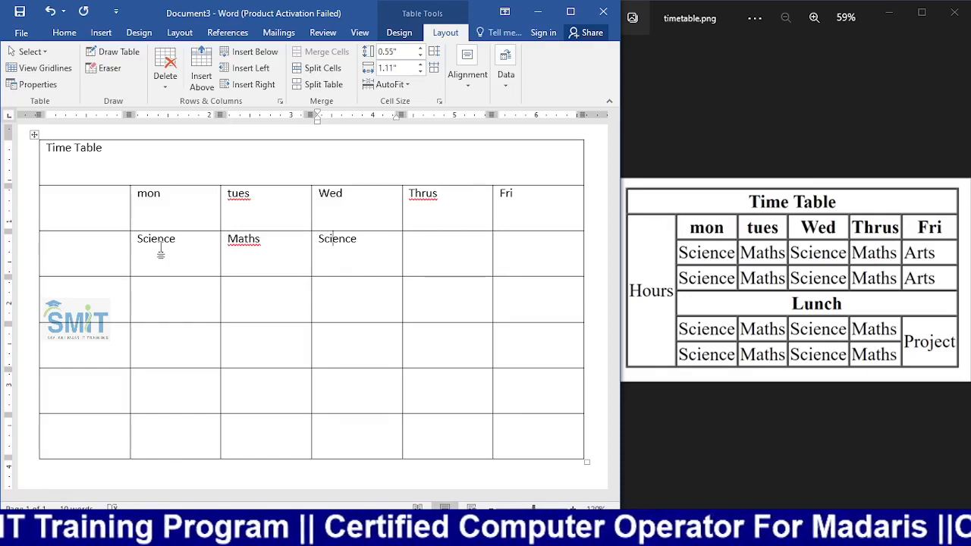
key(Tab)
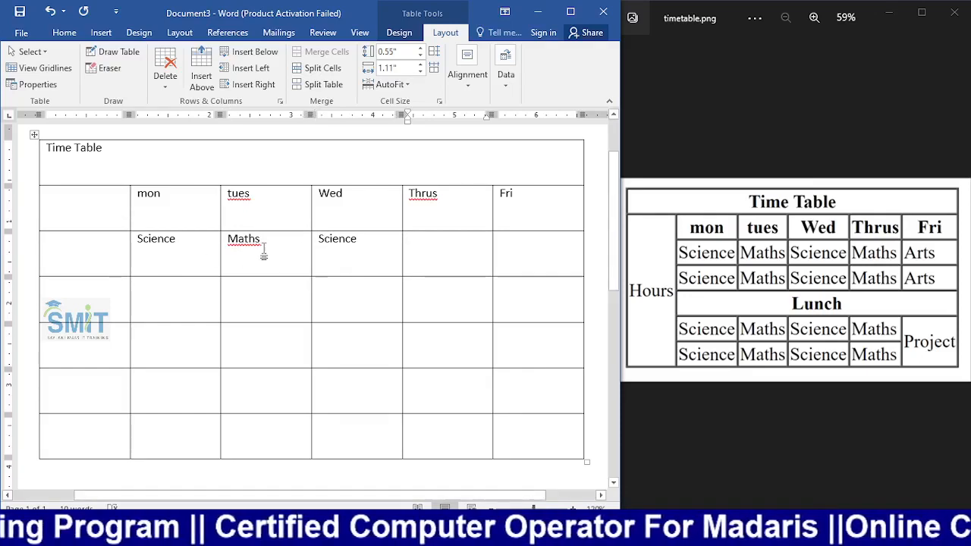
click(360, 242)
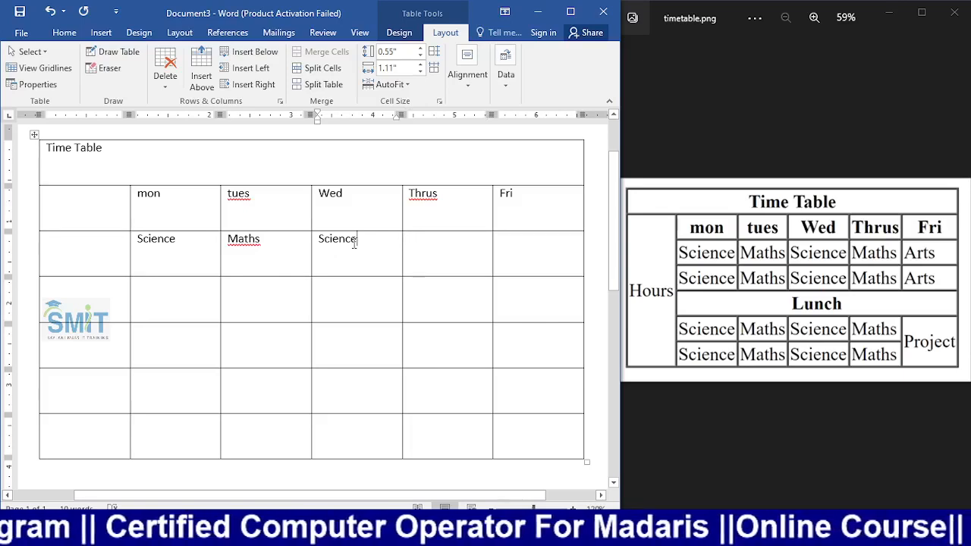
click(272, 242)
click(358, 241)
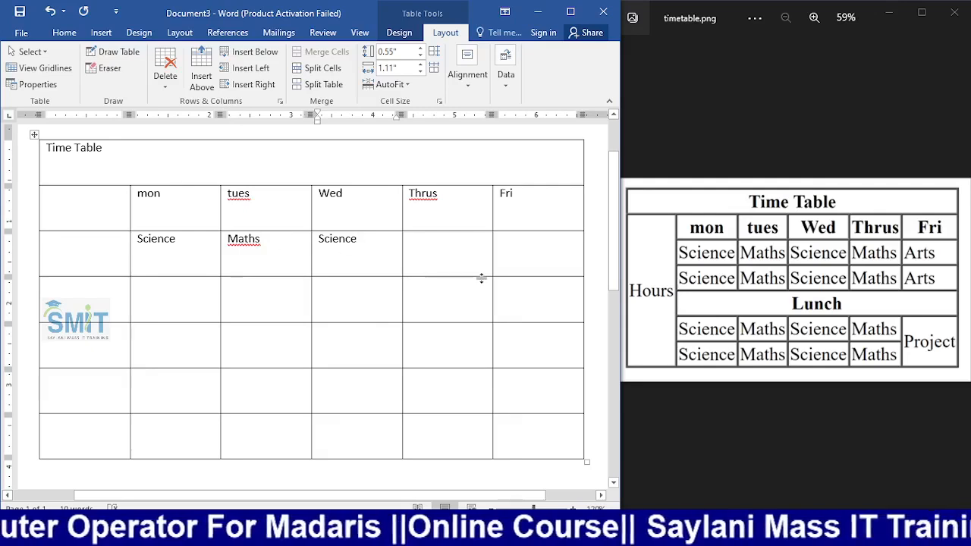
key(shift+Tab)
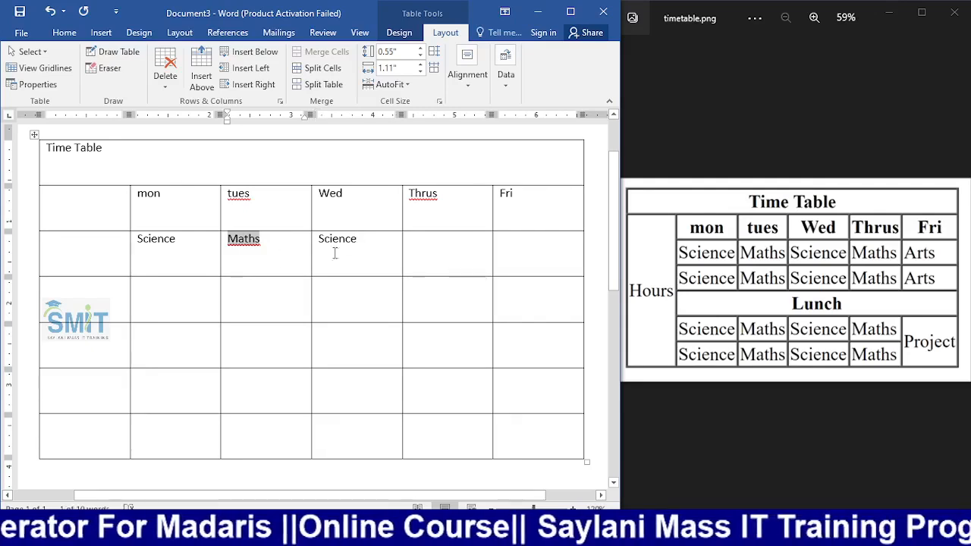
click(274, 254)
Complete the first subject row with Maths under Thrus and Arts under Fri
click(406, 243)
click(423, 244)
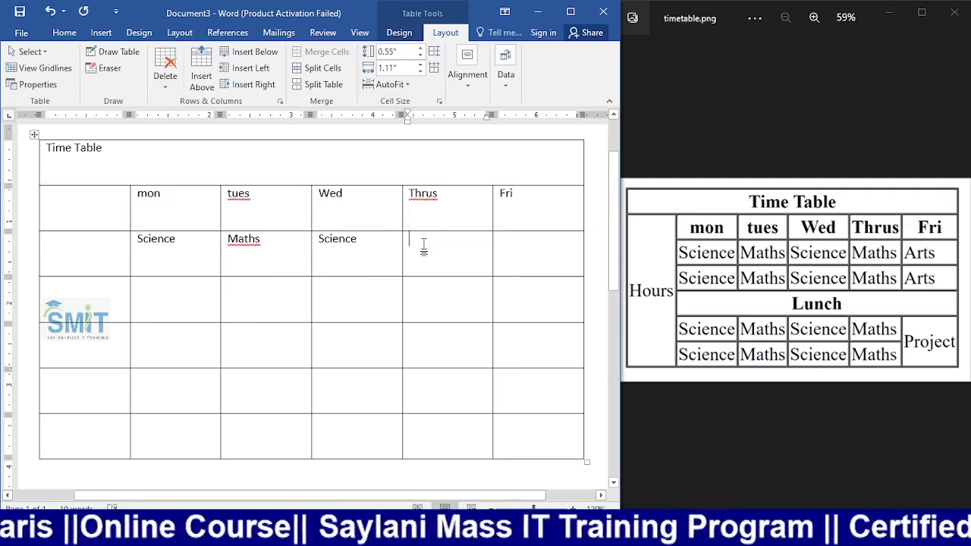
text(Maths)
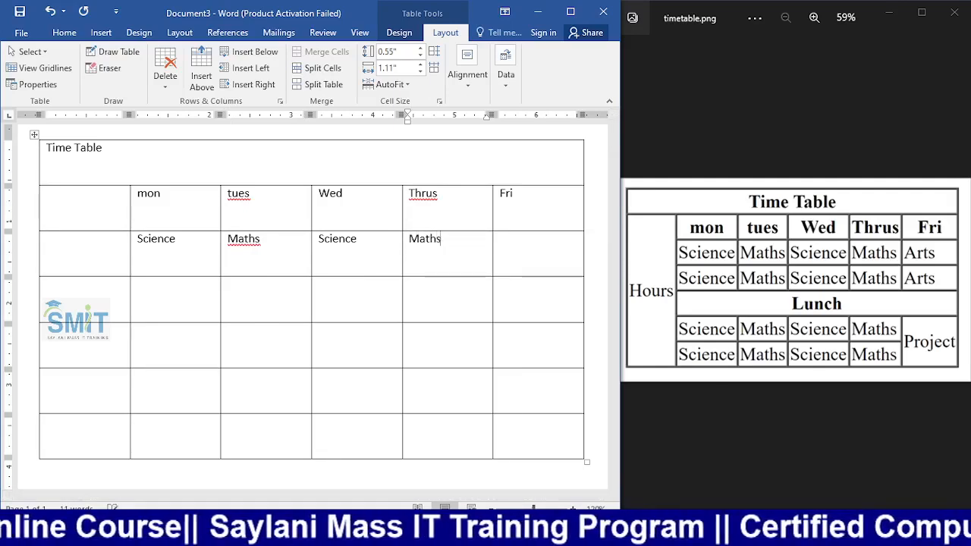
key(Tab)
text(Ar)
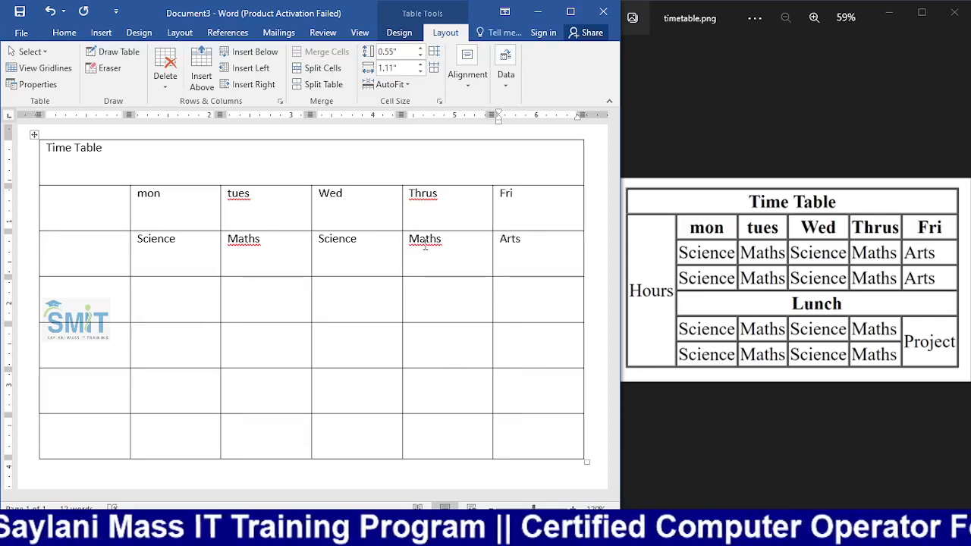
Copy the five subject cells from mon to Fri into the empty row directly beneath them
key(Left)
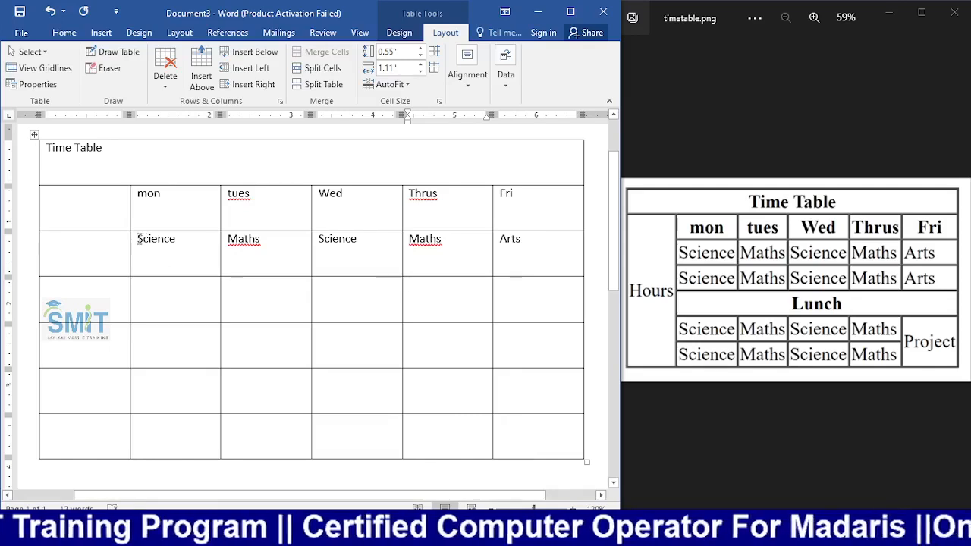
drag(137, 239, 514, 245)
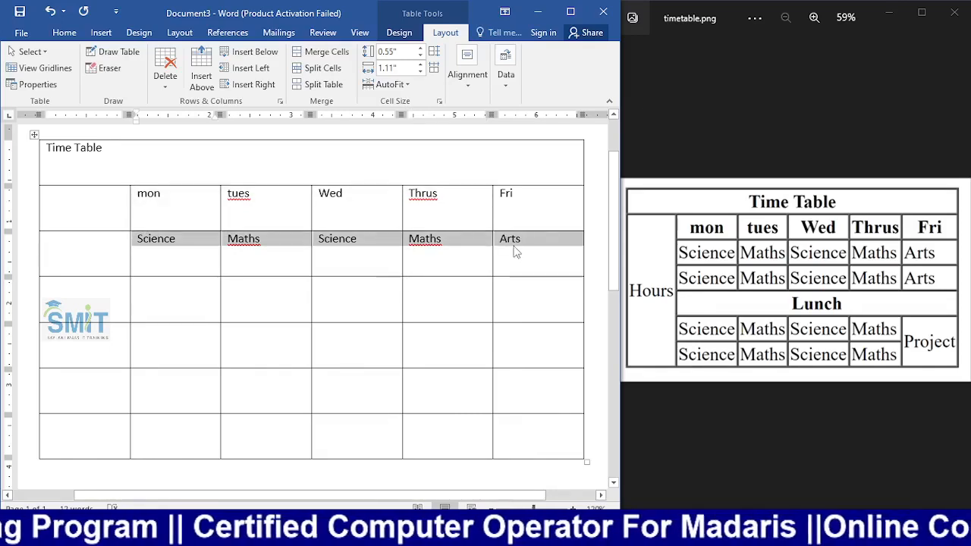
key(ctrl+c)
drag(218, 302, 511, 299)
key(ctrl+v)
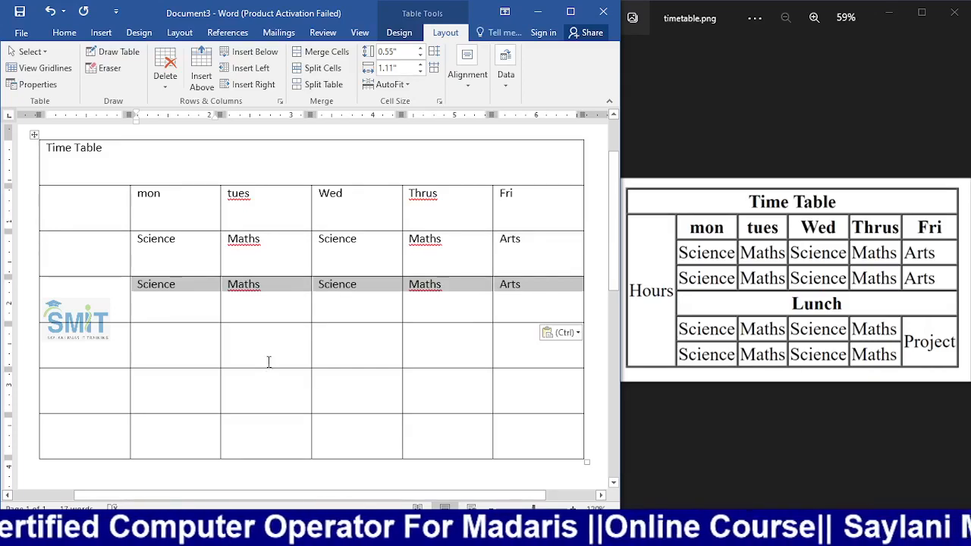
Erase the vertical borders between the five day cells in the row below the second subject row
click(223, 345)
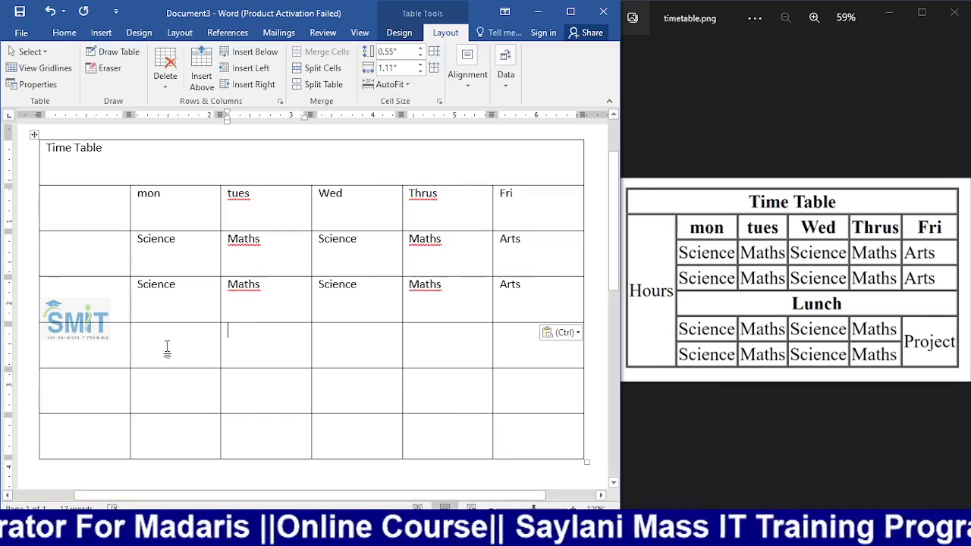
drag(152, 341, 505, 347)
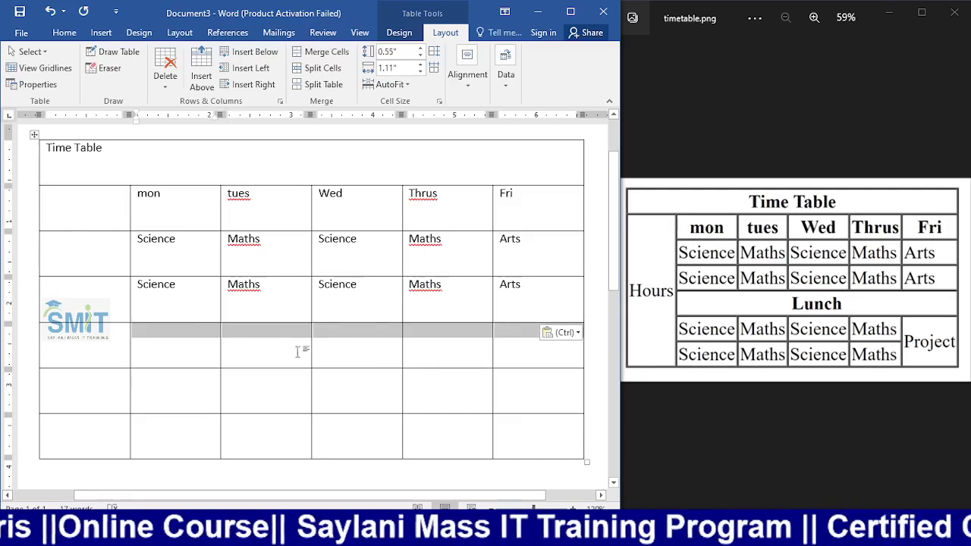
click(211, 348)
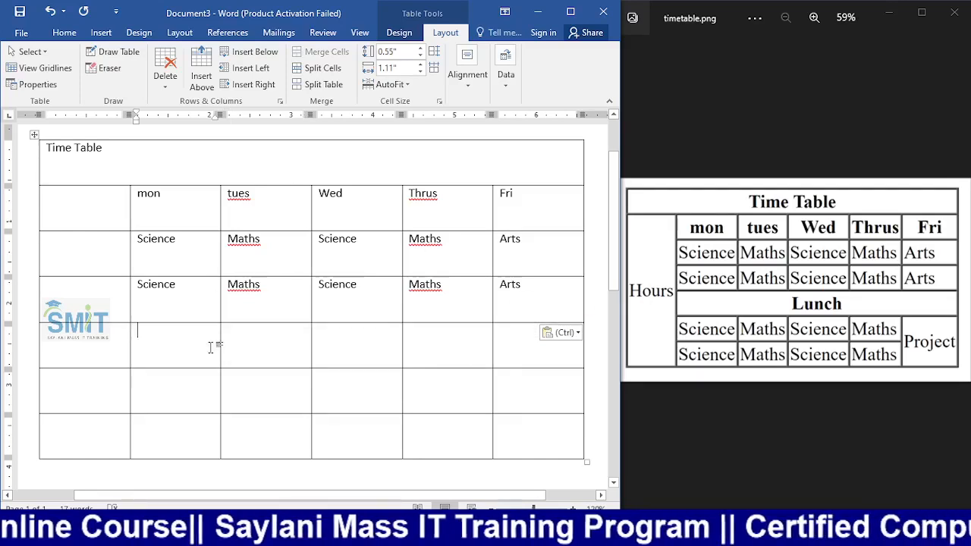
click(112, 72)
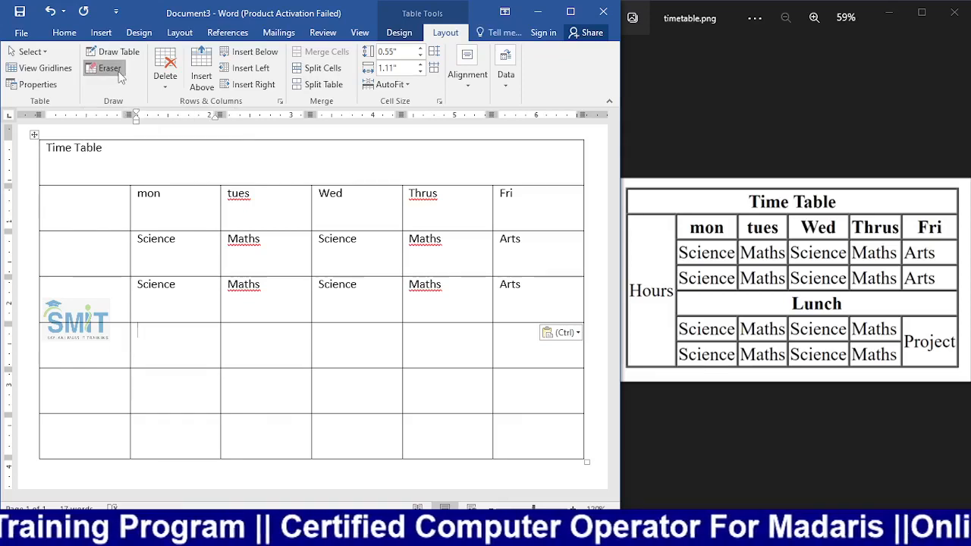
click(228, 343)
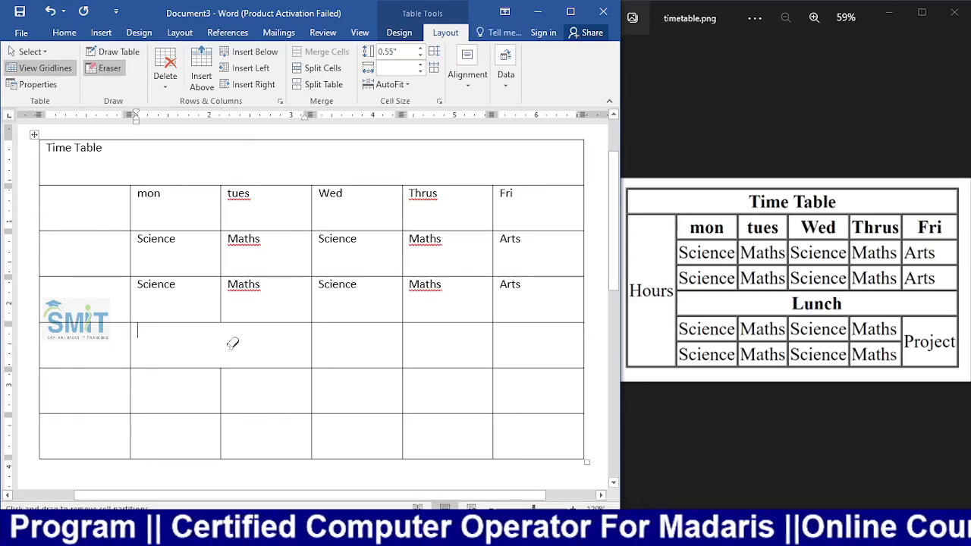
click(312, 346)
click(404, 342)
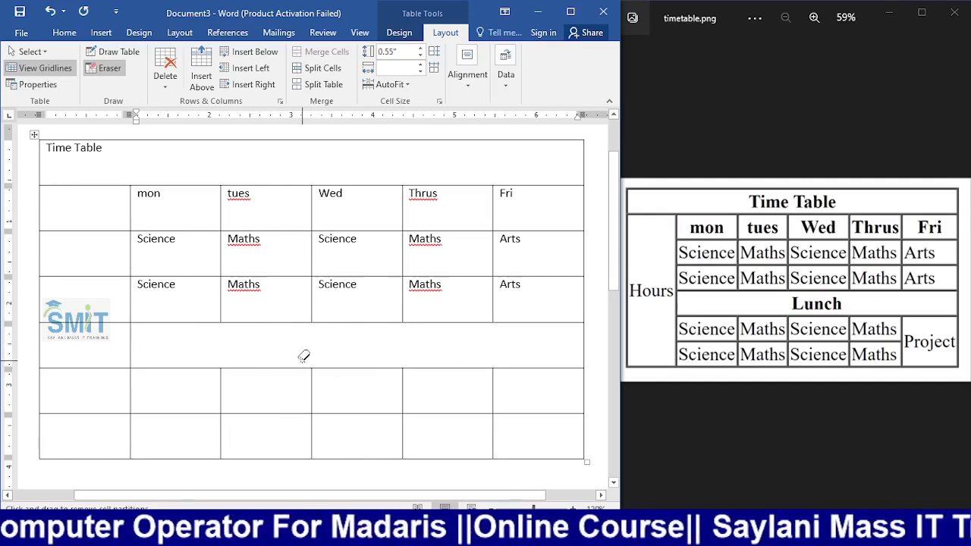
Undo the border erasures in the row below the second subject row and leave the Eraser tool
key(ctrl+z)
key(ctrl+z)
key(ctrl+z)
key(ctrl+z)
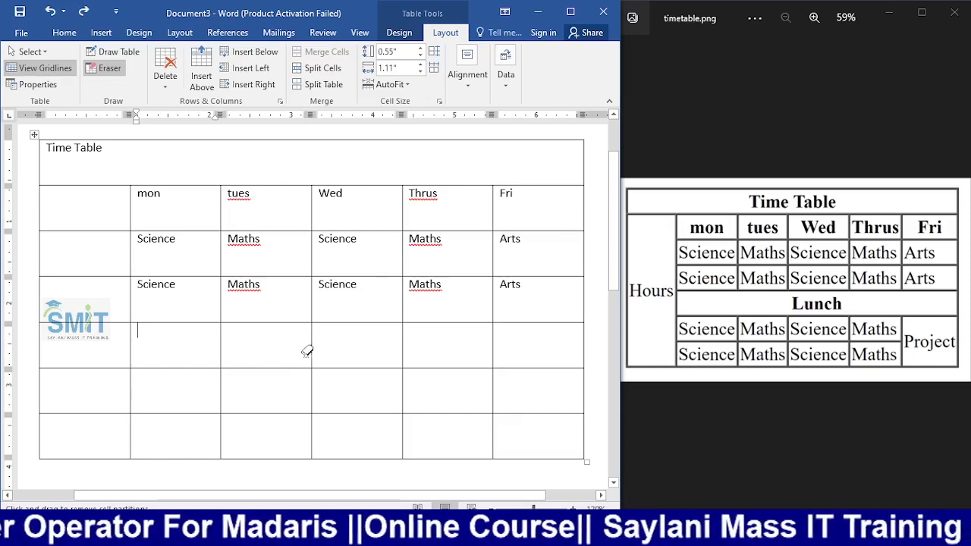
key(Escape)
Merge the five day cells below the second subject row into one cell and enter Lunch in it
drag(151, 342, 528, 346)
click(323, 52)
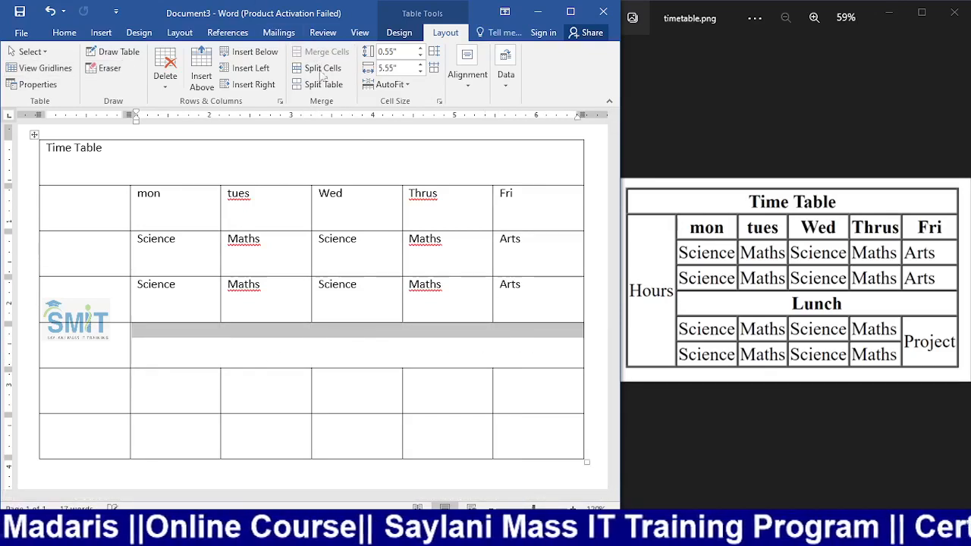
click(331, 341)
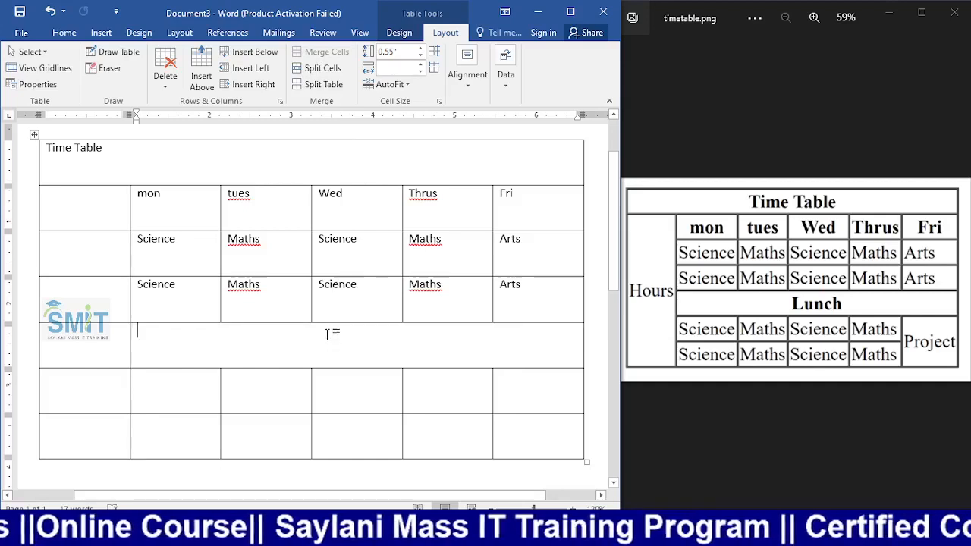
text(Lunch)
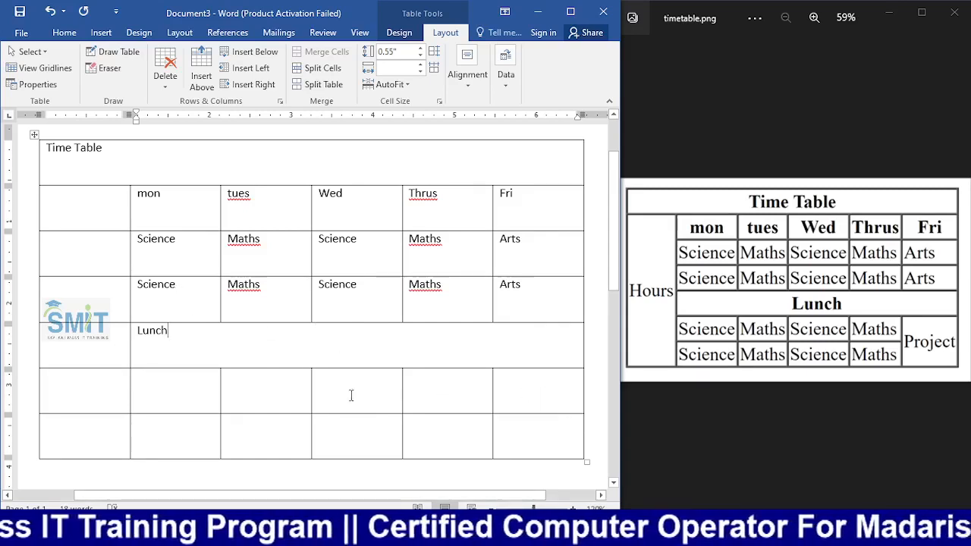
Copy the Science, Maths, Science, Maths cells above Lunch into the mon to Thrus cells of both rows below it
drag(138, 288, 445, 297)
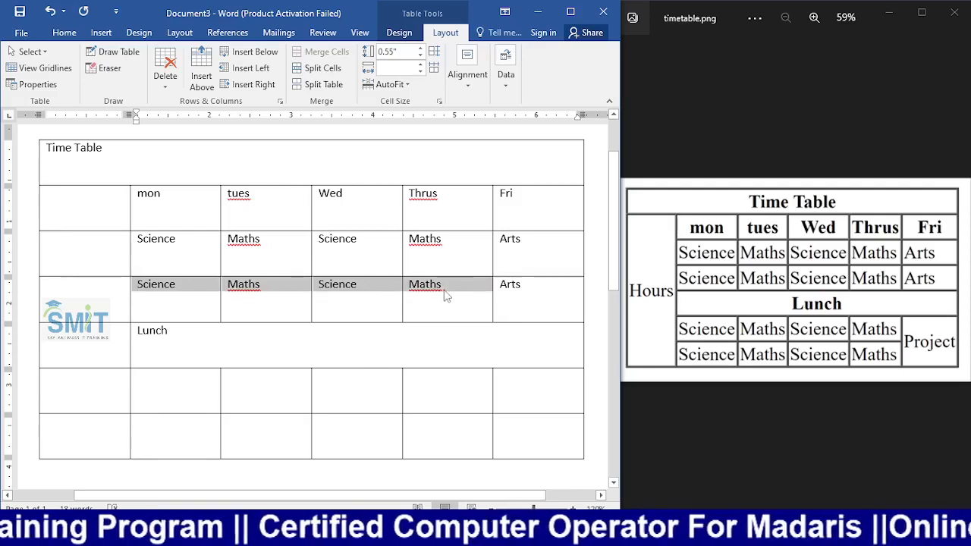
drag(197, 384, 413, 431)
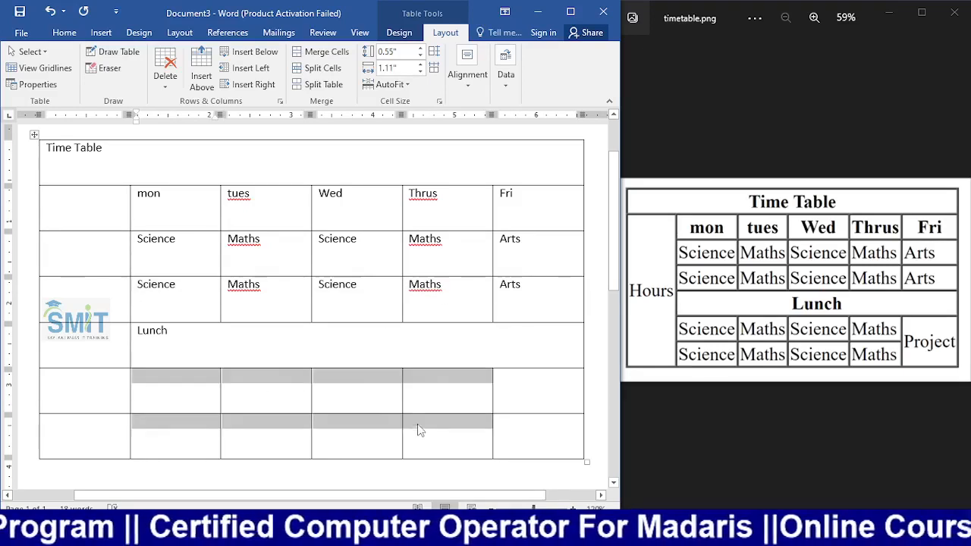
key(ctrl+v)
Merge the two empty Fri cells below the Lunch row into one cell
click(508, 388)
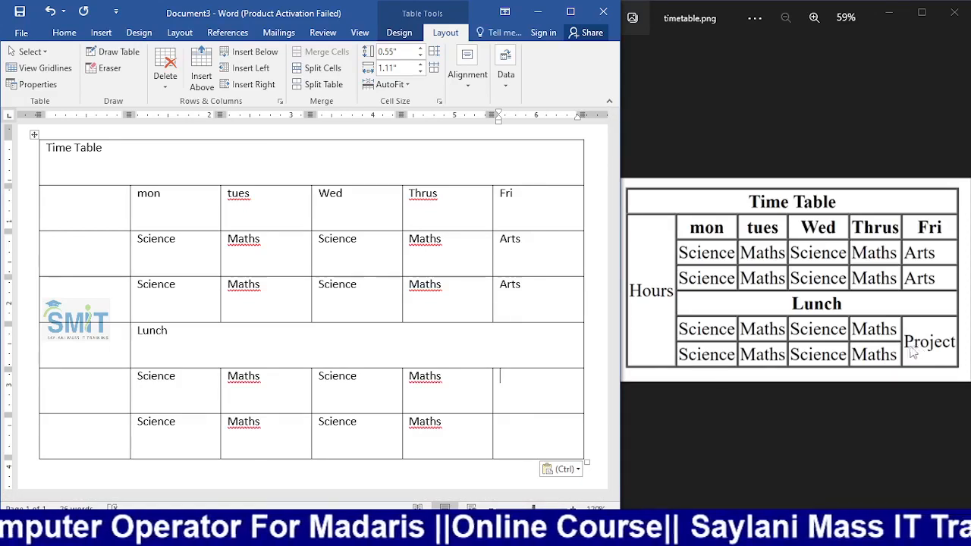
drag(545, 389, 541, 428)
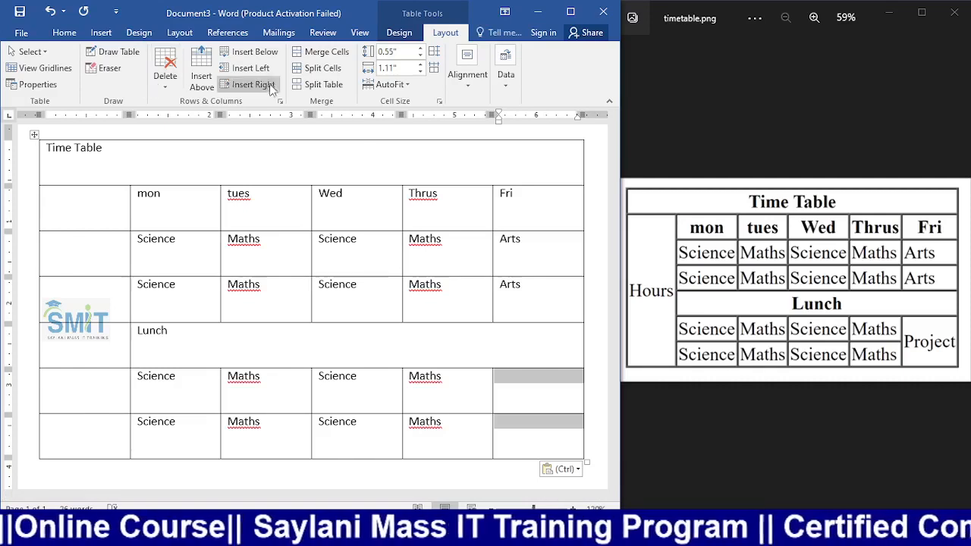
click(308, 57)
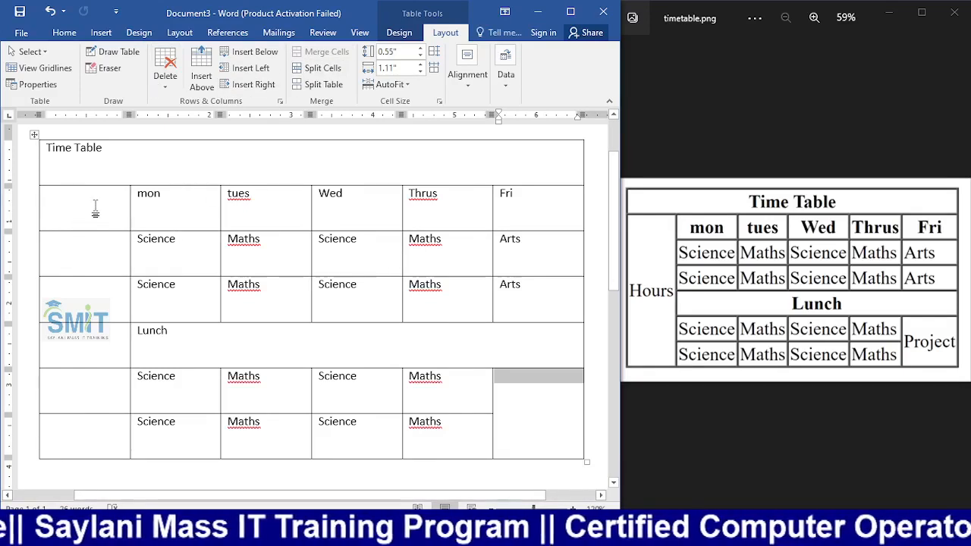
Merge the six empty first-column cells below the title row and place the cursor in the merged cell
drag(94, 222, 85, 431)
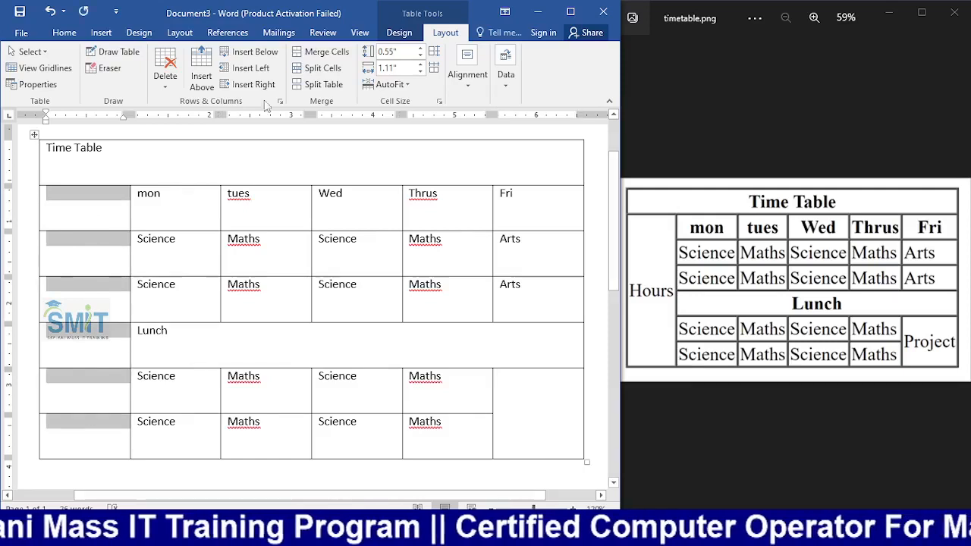
click(318, 53)
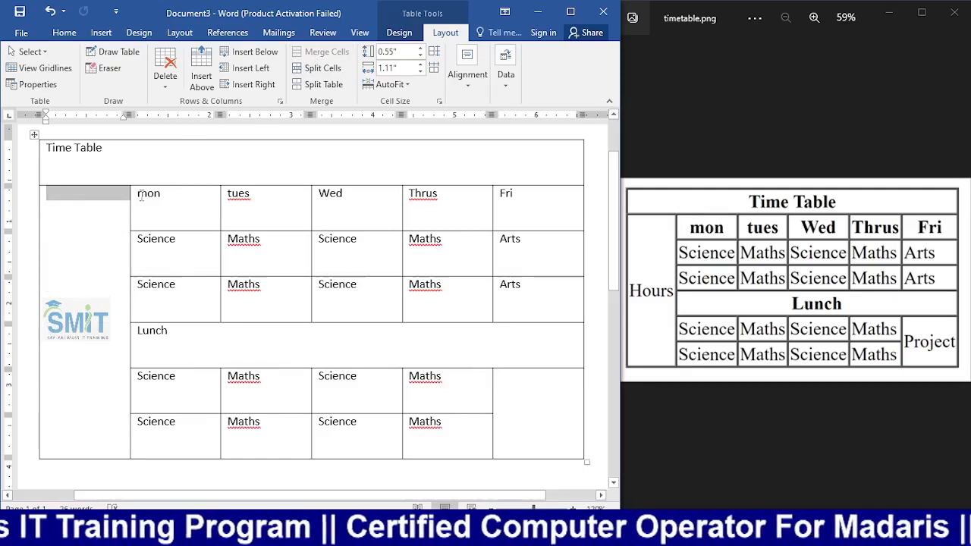
click(110, 243)
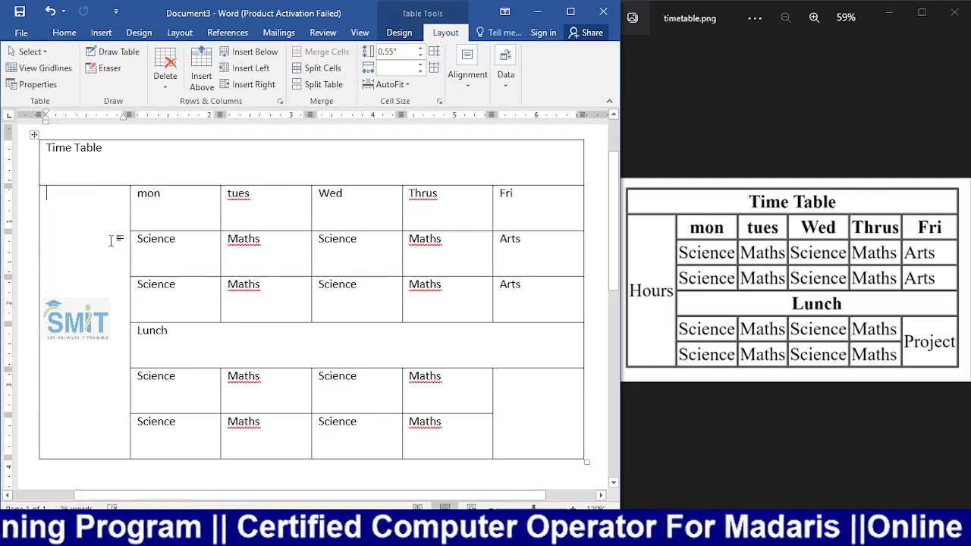
Enter Hours in the merged first-column cell and Projects in the merged Fri cell below Lunch
text(Hours)
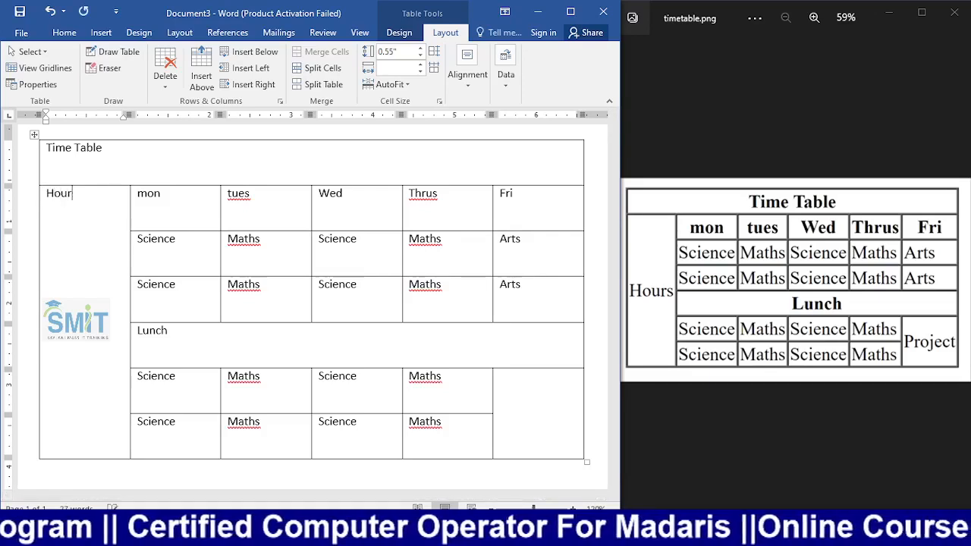
click(538, 410)
text(Pro)
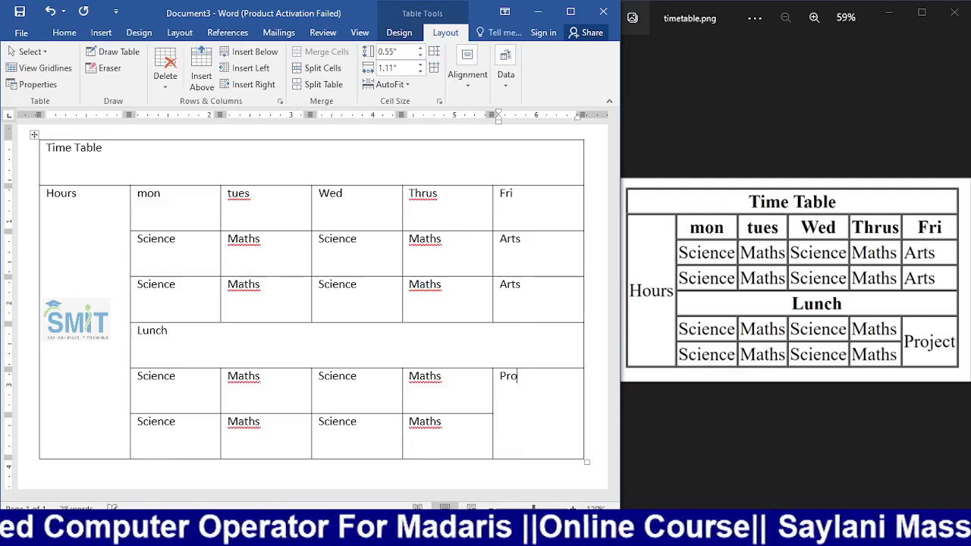
text(jects)
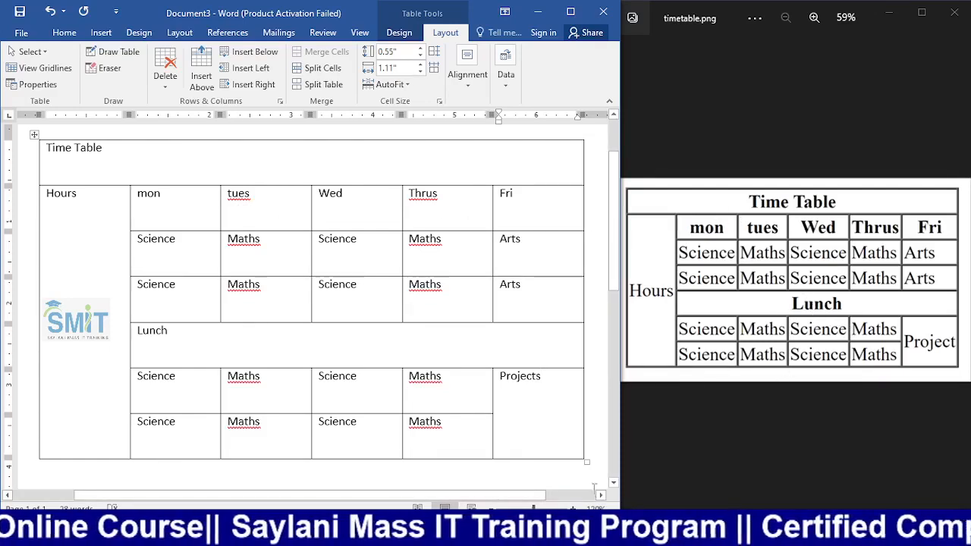
Shrink the whole table to rows about 0.21" high and move it down toward the middle of the page
drag(586, 461, 356, 263)
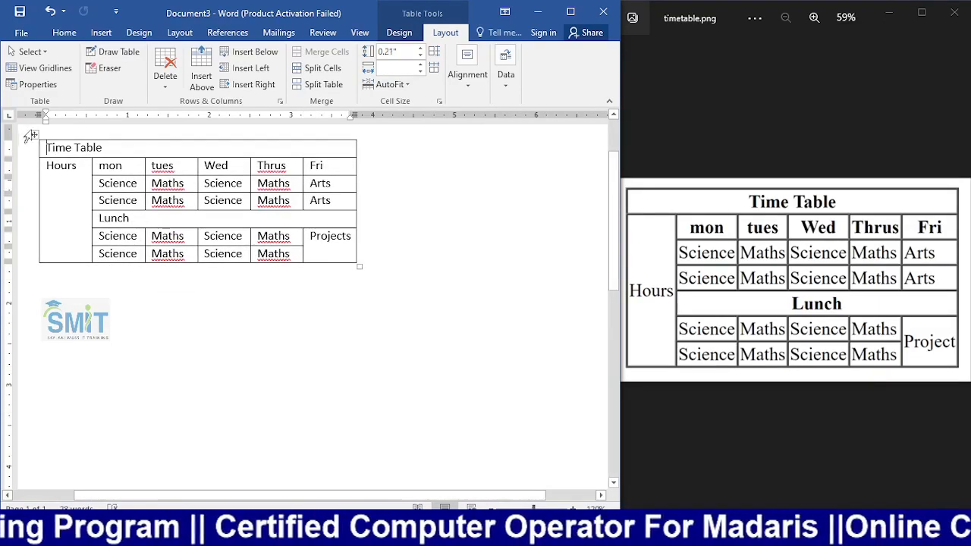
drag(31, 135, 142, 235)
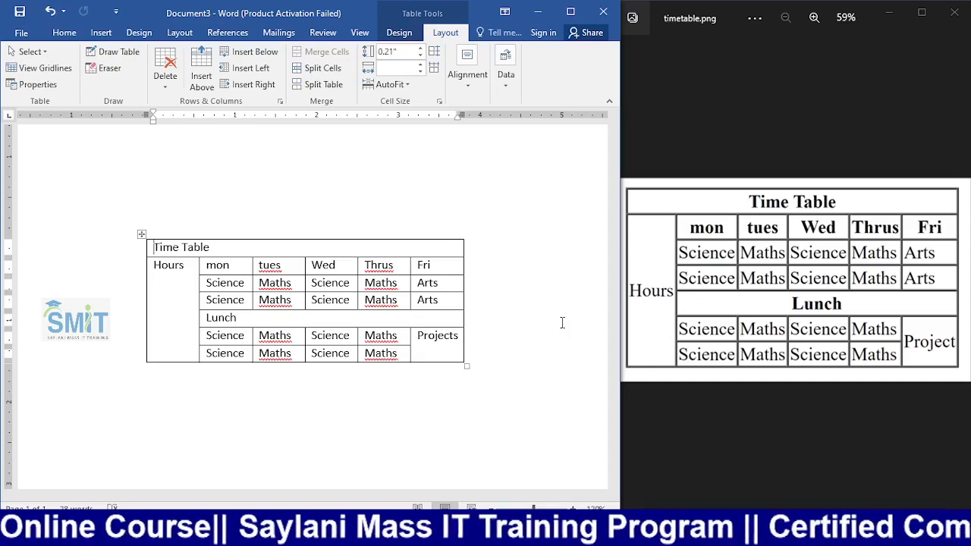
Try left and right alignment on the whole table, finishing with it centred horizontally on the page
click(140, 232)
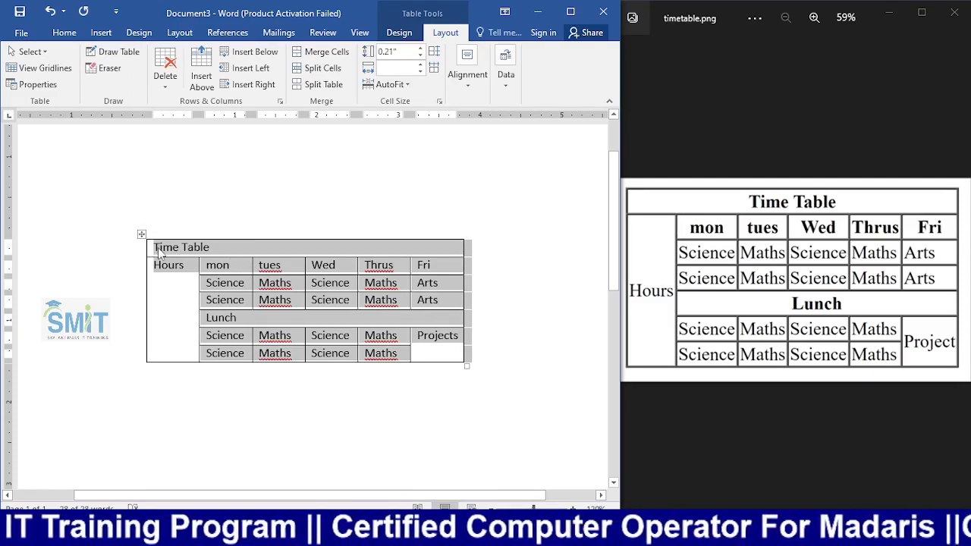
click(65, 33)
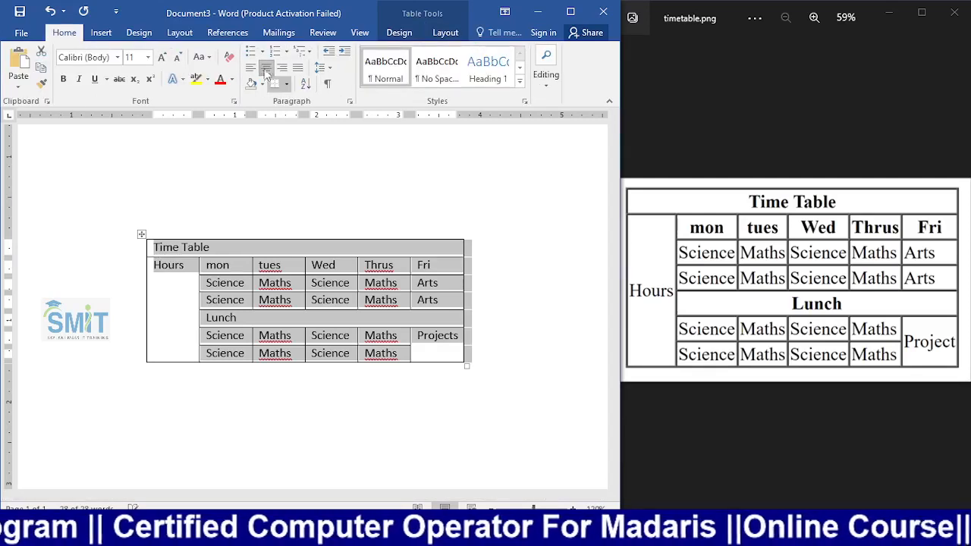
click(251, 69)
click(261, 70)
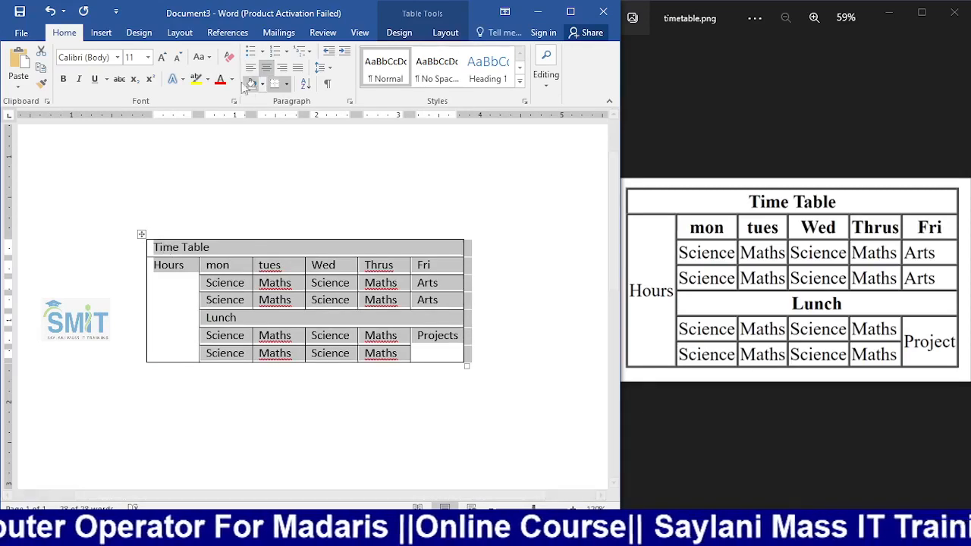
click(251, 68)
click(284, 70)
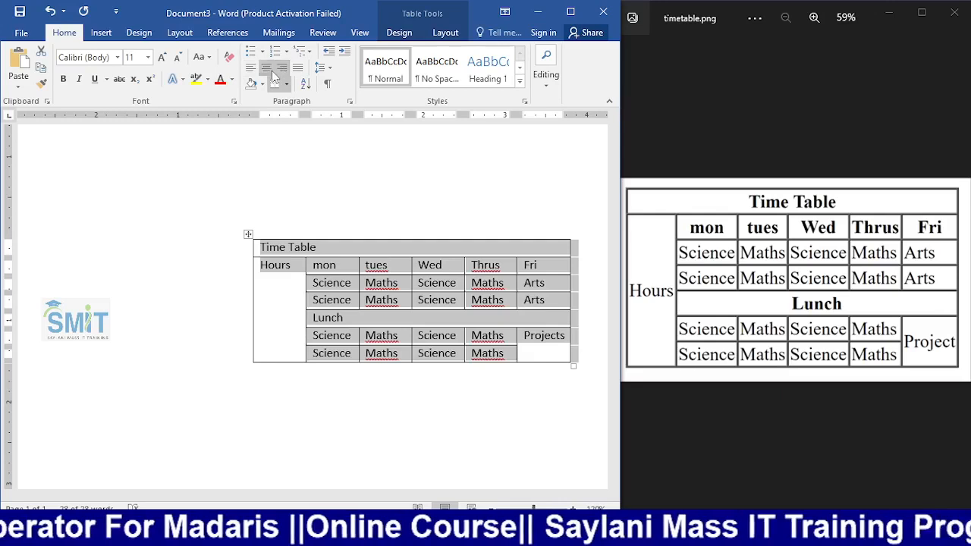
click(270, 69)
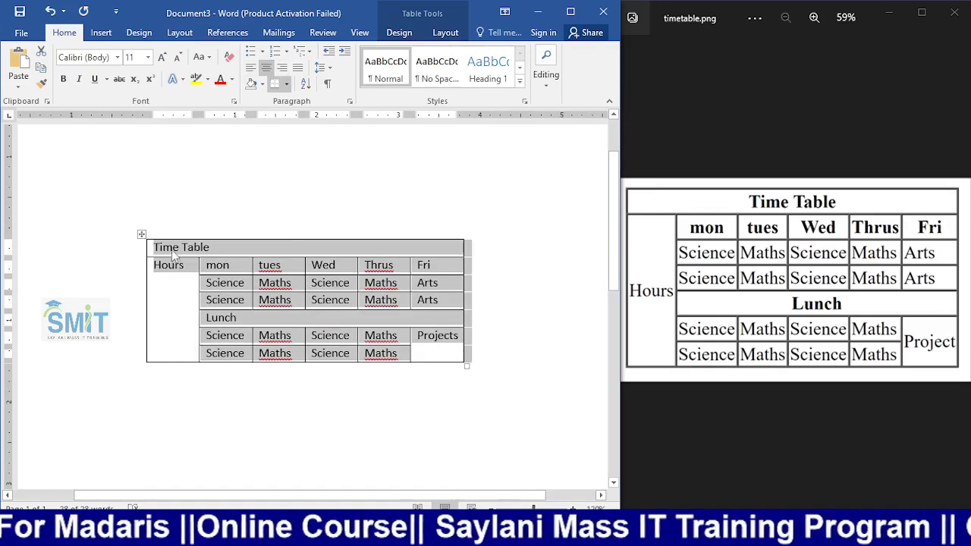
click(173, 247)
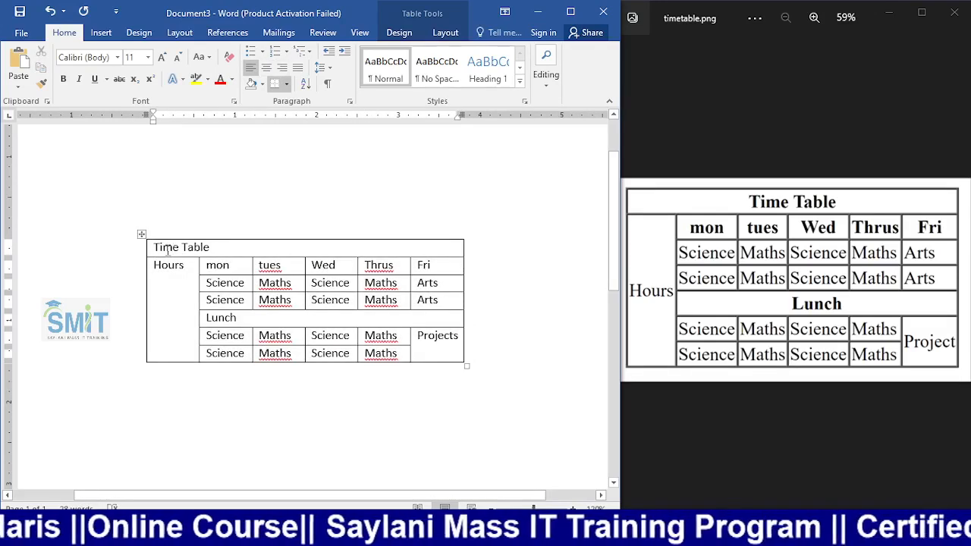
Open the cell alignment options for the whole table and enlarge the table to rows about 0.46" high
click(141, 234)
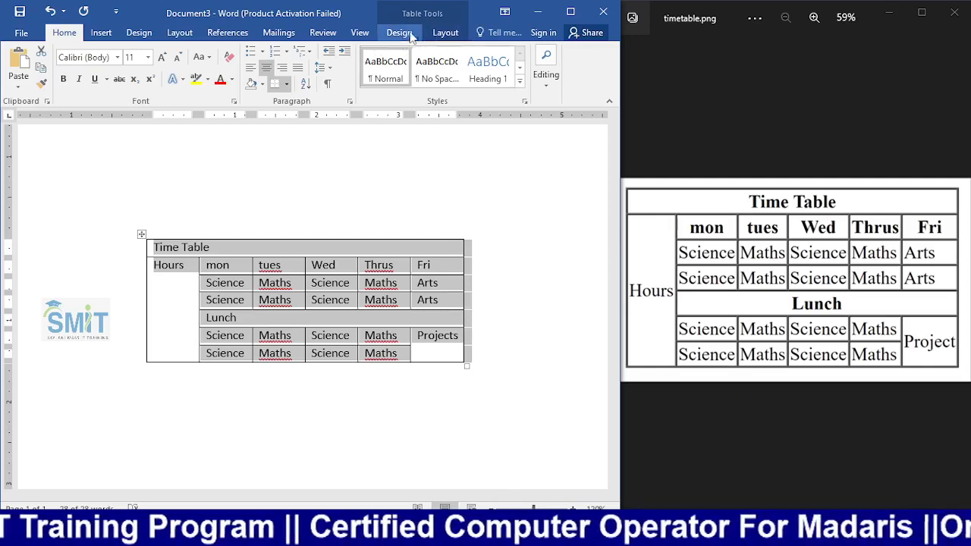
click(440, 33)
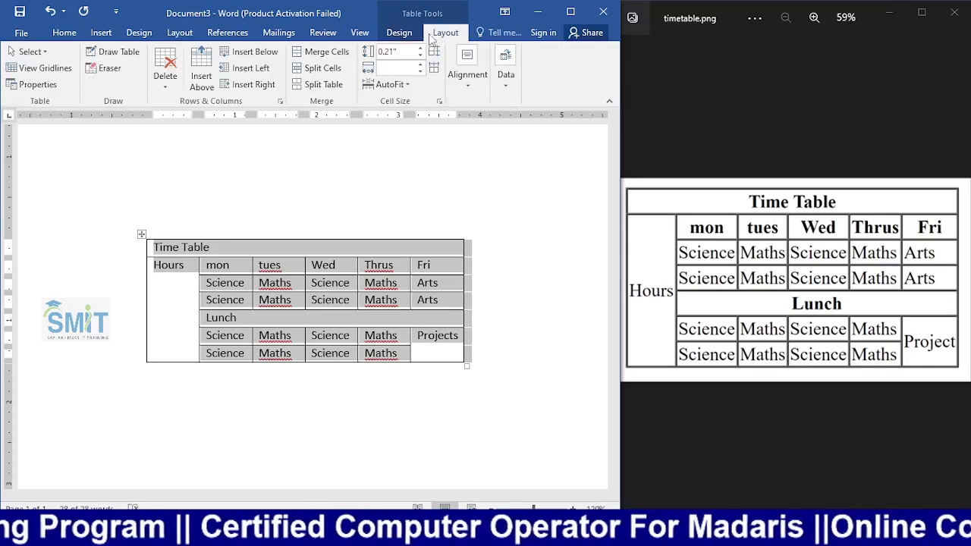
click(468, 80)
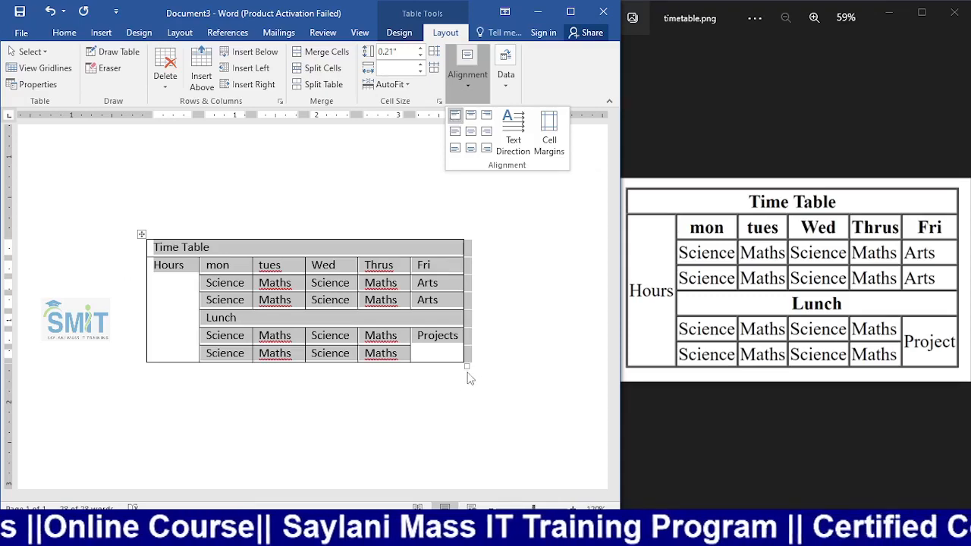
drag(469, 370, 525, 471)
scroll(511, 343, down, 1)
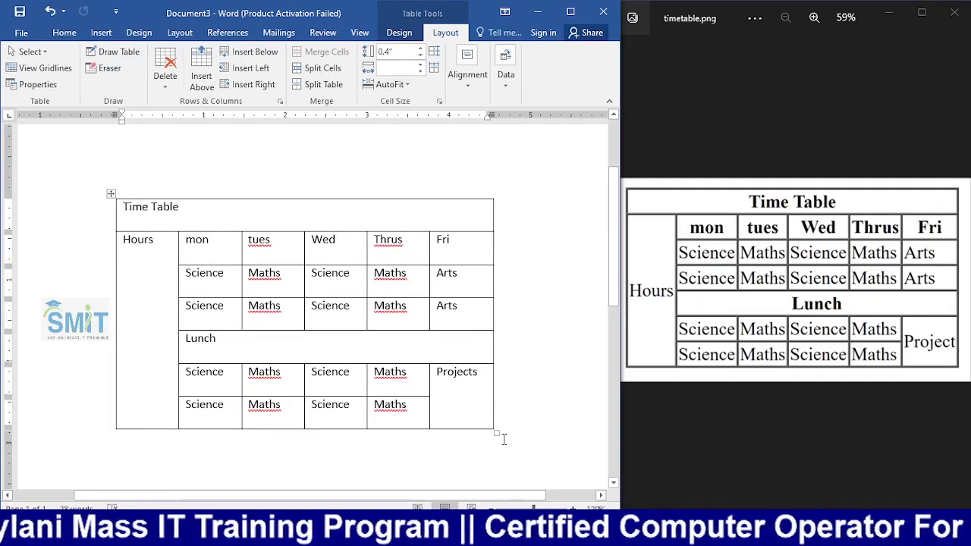
drag(500, 436, 516, 464)
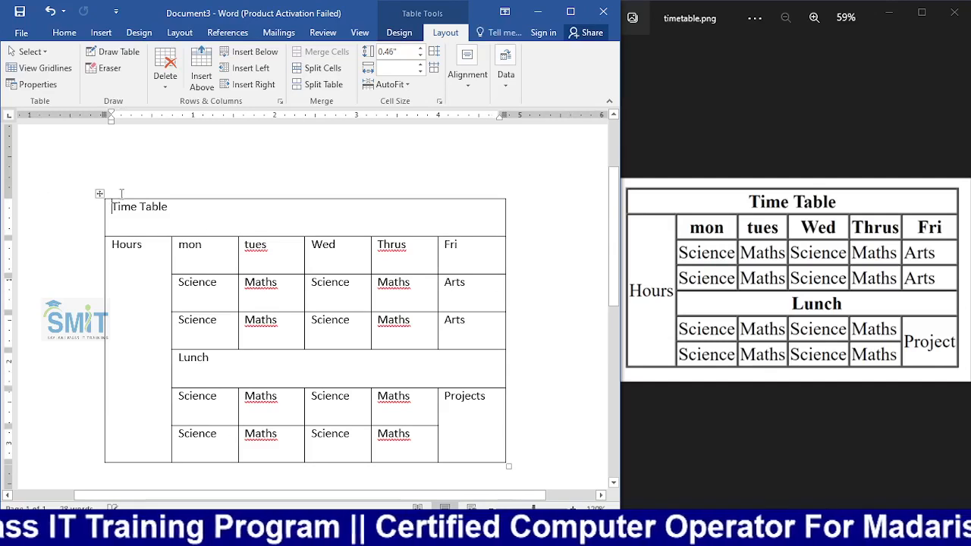
Try several cell alignments on the whole table, finish with Align Center, and resize the table to rows about 0.26" high
click(100, 195)
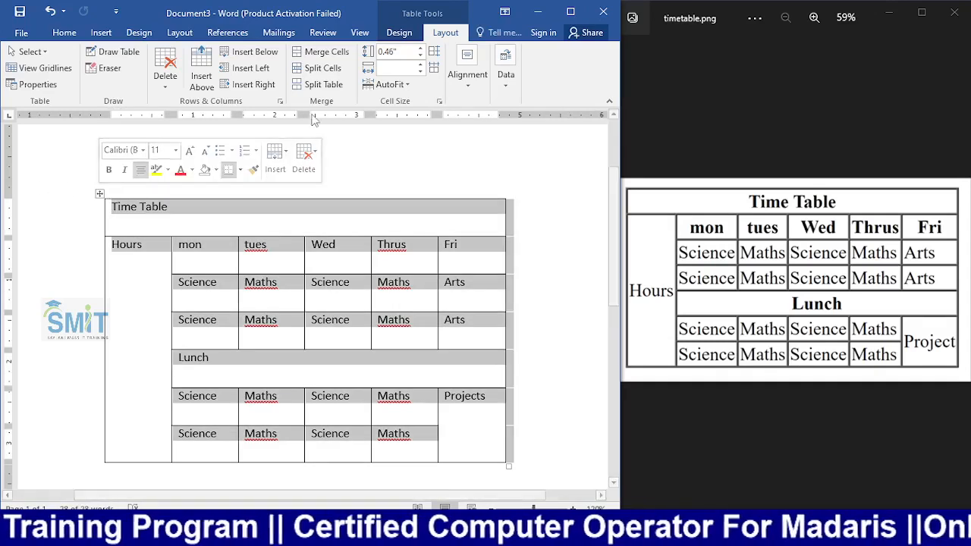
click(481, 98)
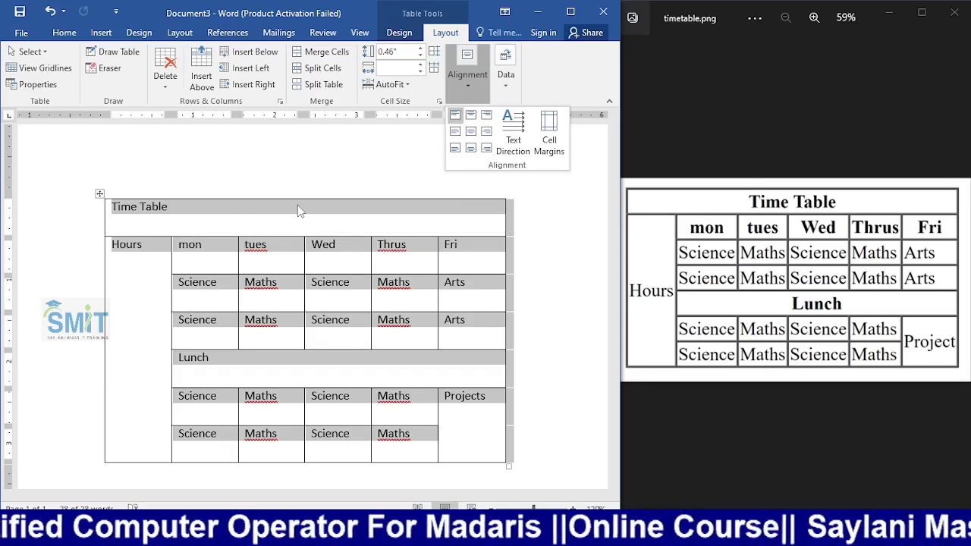
click(472, 116)
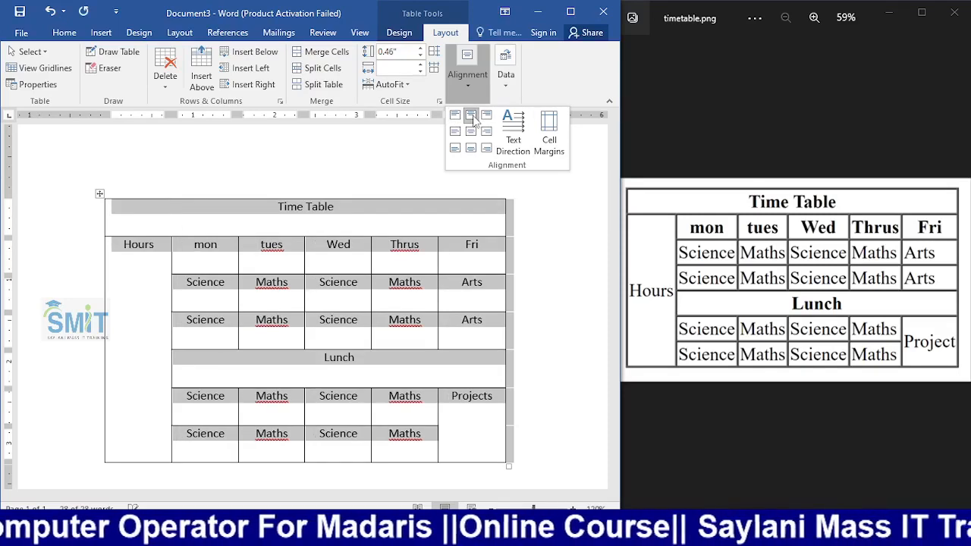
click(486, 116)
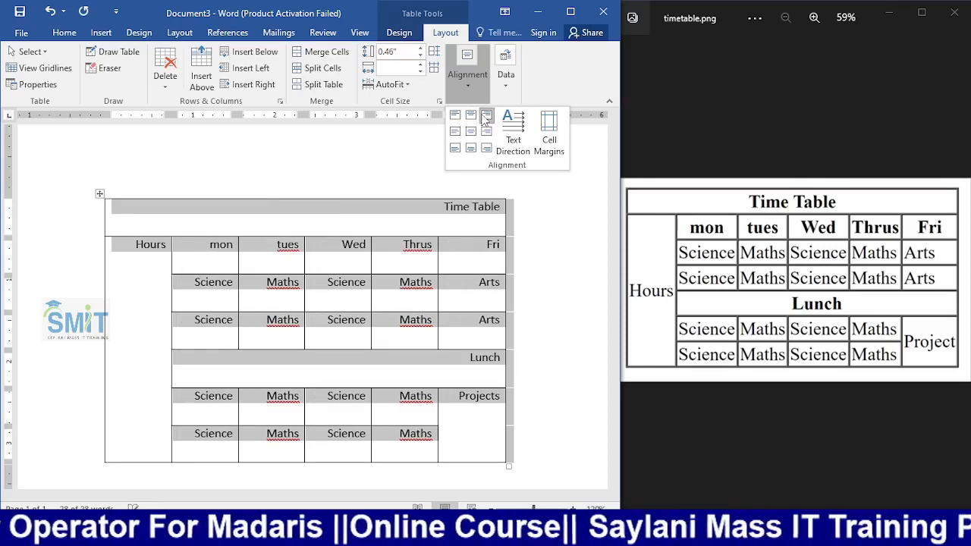
click(486, 148)
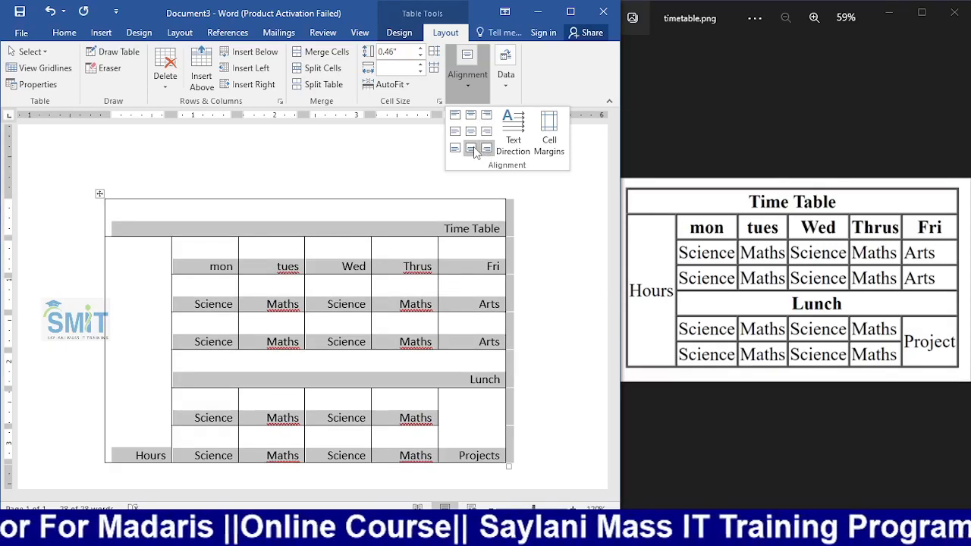
click(471, 148)
click(455, 149)
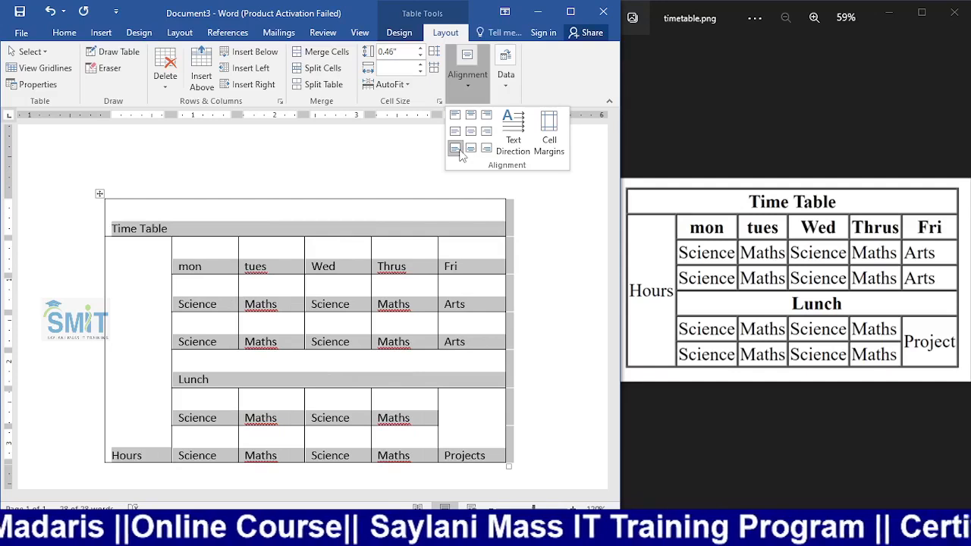
click(456, 130)
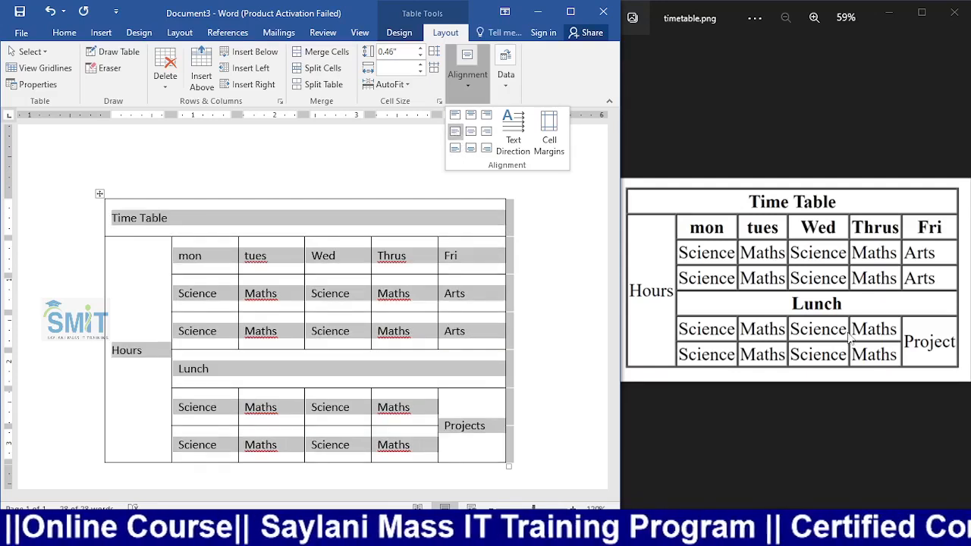
click(471, 131)
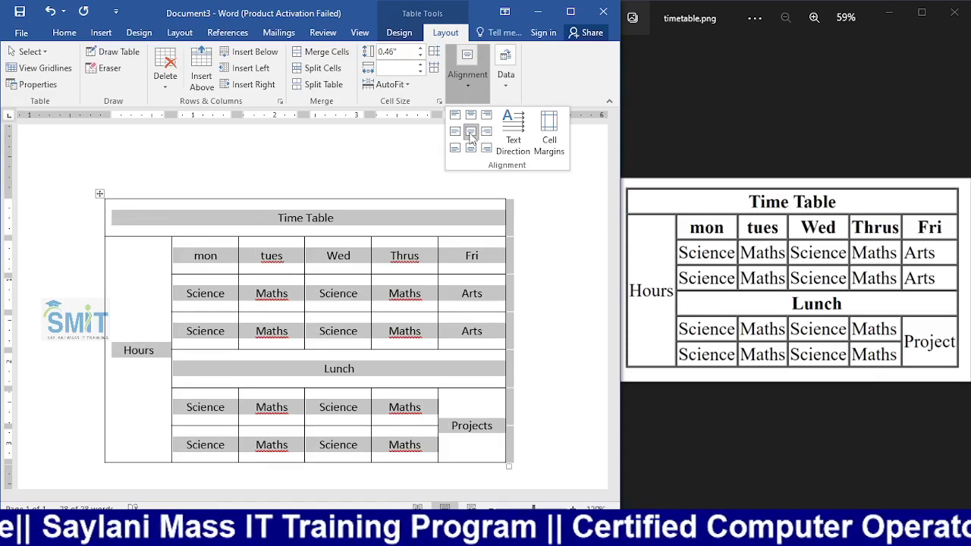
click(508, 467)
drag(507, 467, 477, 349)
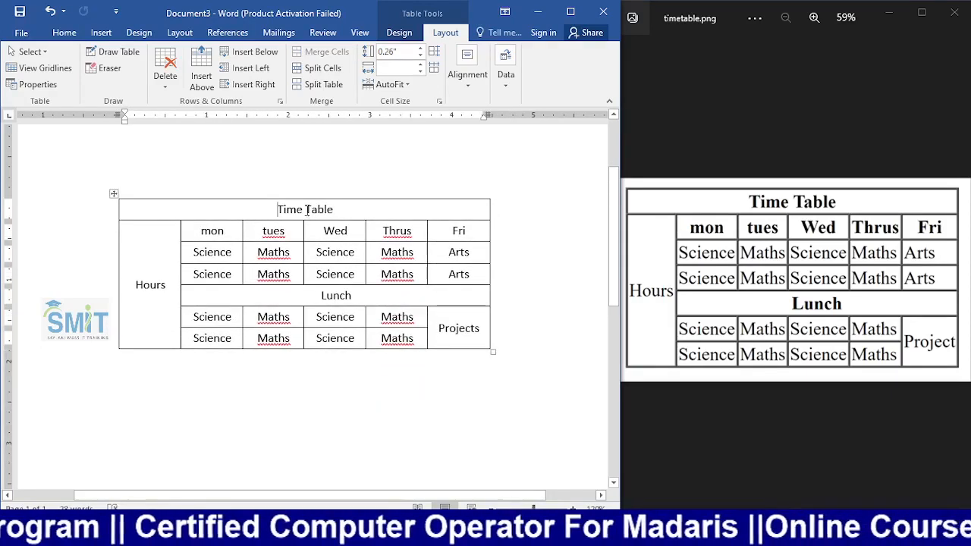
Make the Time Table title, the Lunch text and the mon to Fri headings bold, and return to the document's start
drag(278, 205, 349, 210)
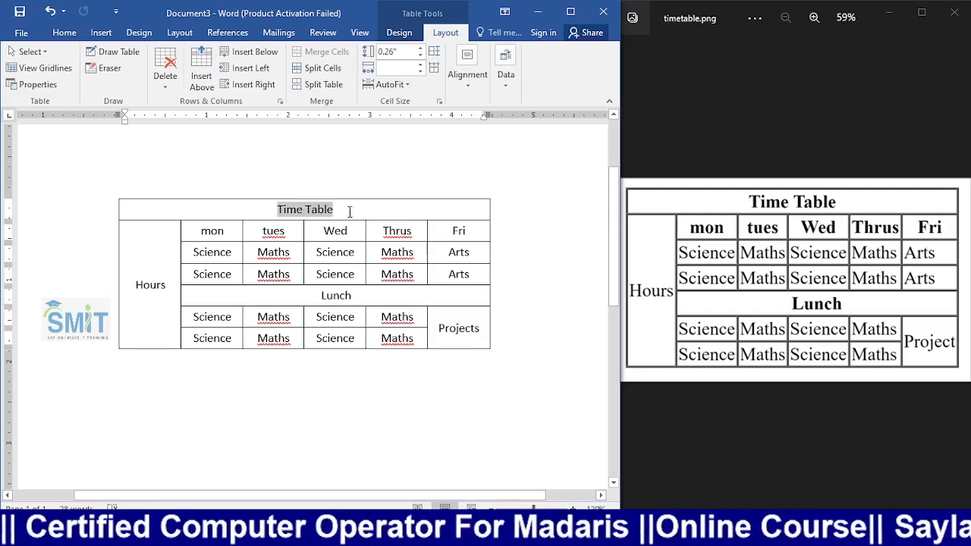
ctrl+drag(319, 297, 356, 299)
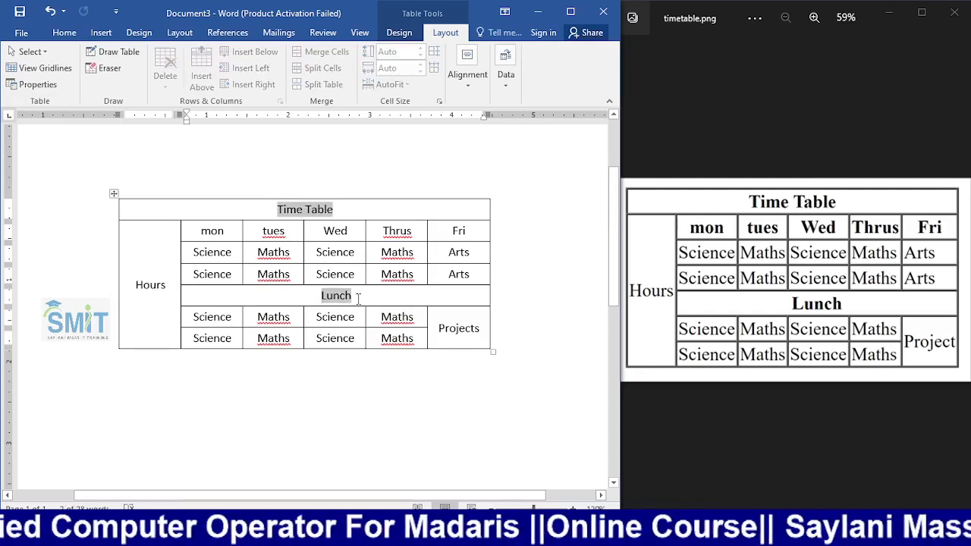
ctrl+drag(198, 231, 463, 236)
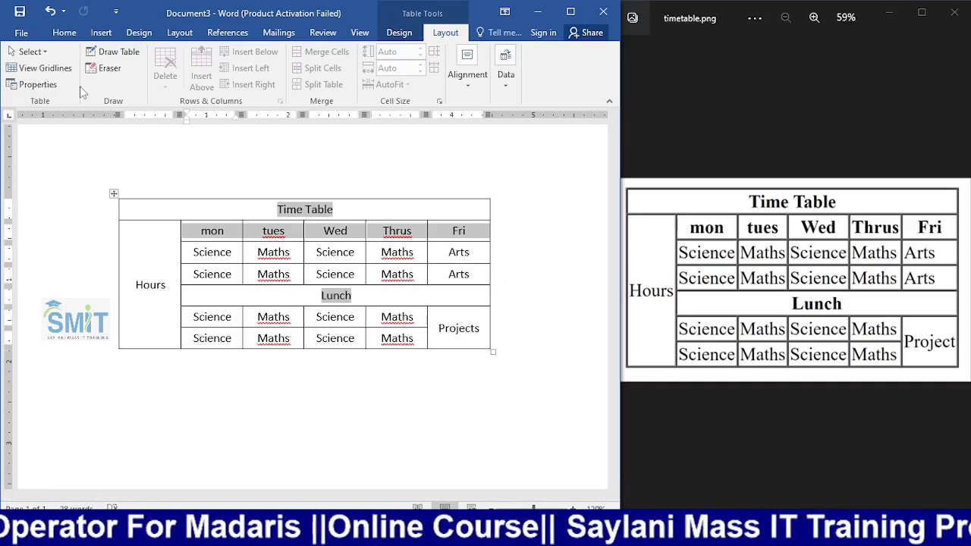
key(ctrl+b)
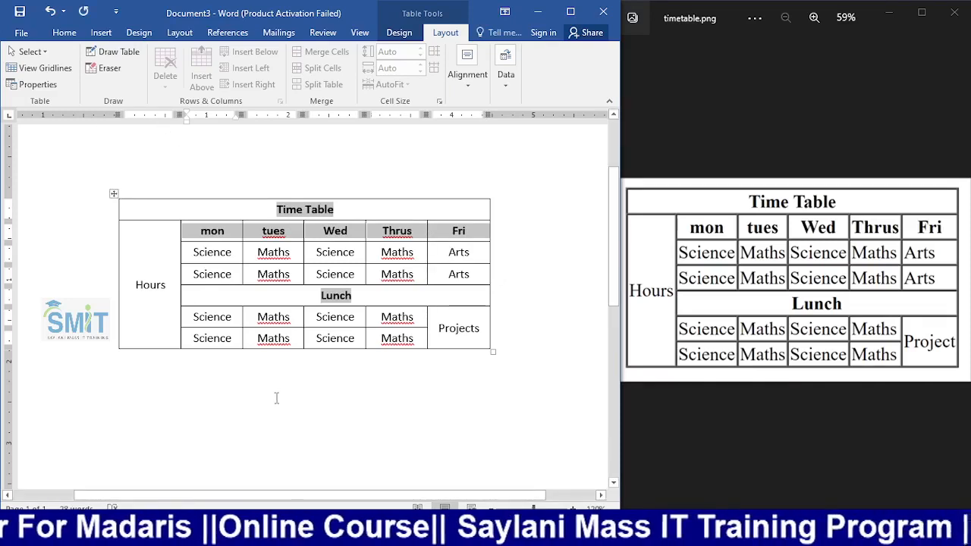
key(ctrl+Home)
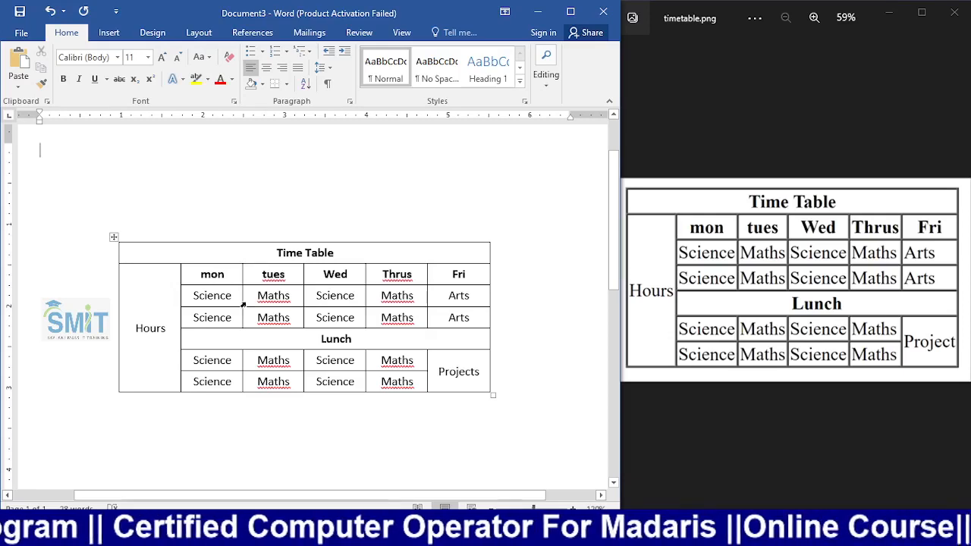
Switch to Chrome and view the ThapaTechnical, Medium and Bartleby timetable examples in the open image-result tabs
click(493, 531)
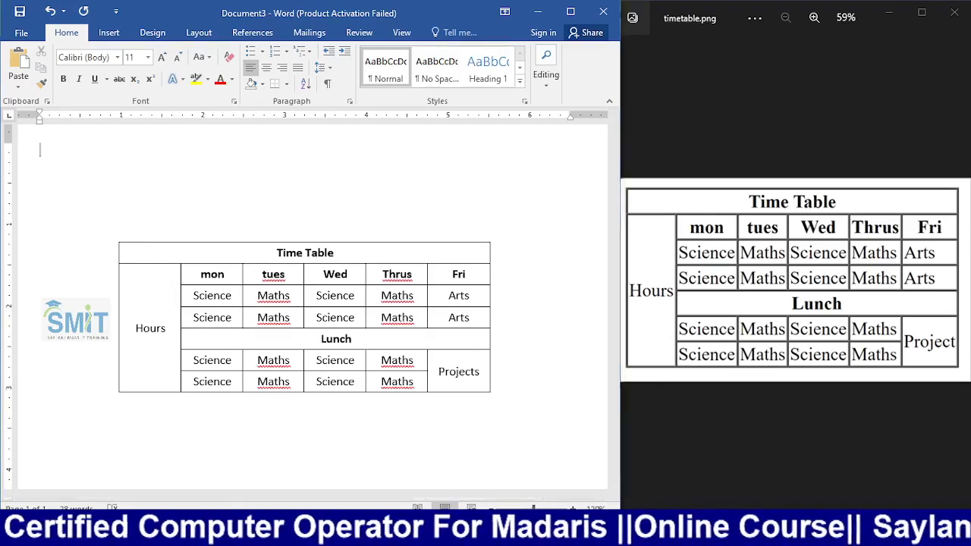
click(515, 7)
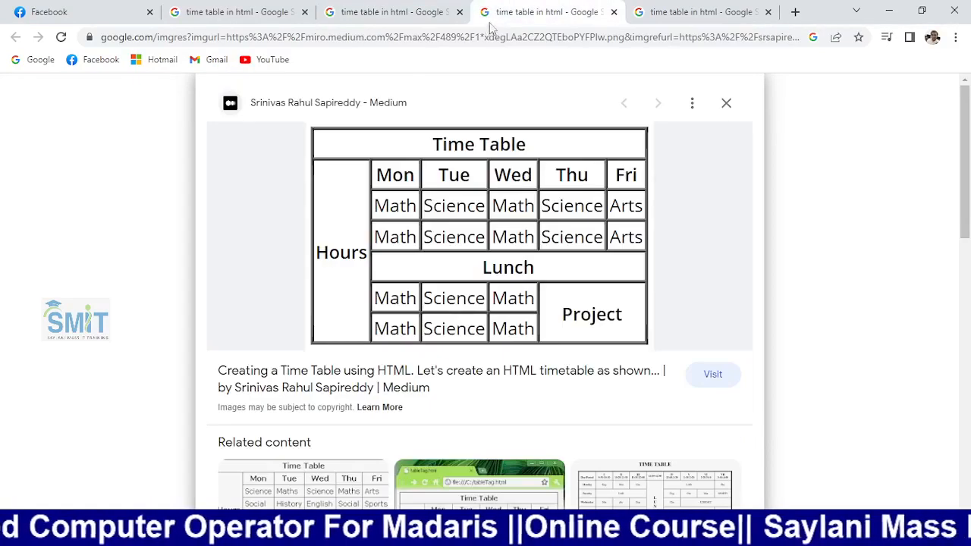
click(436, 8)
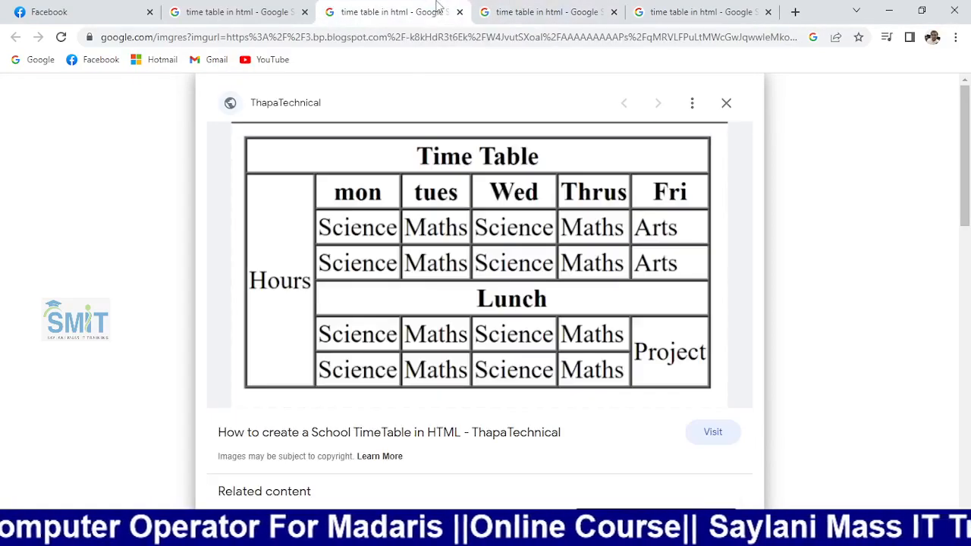
click(493, 8)
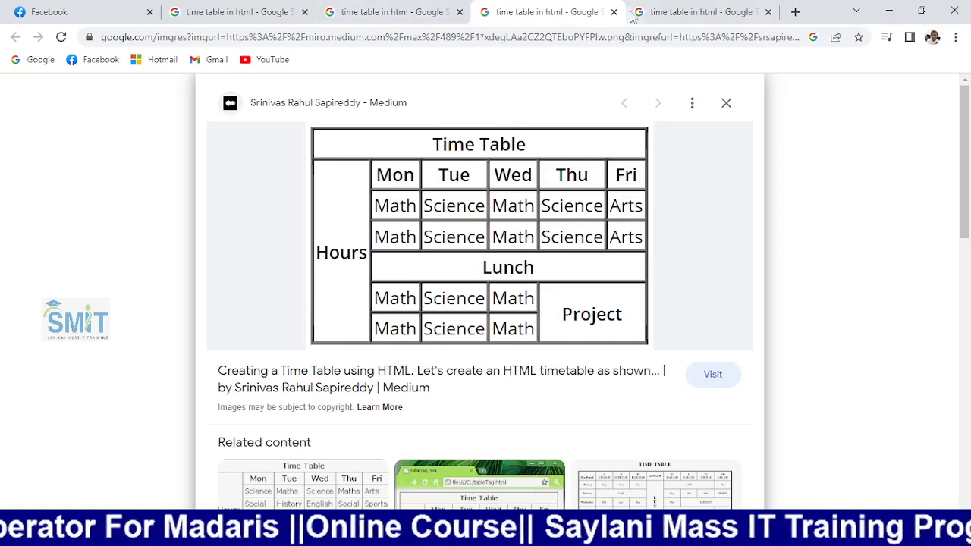
click(652, 12)
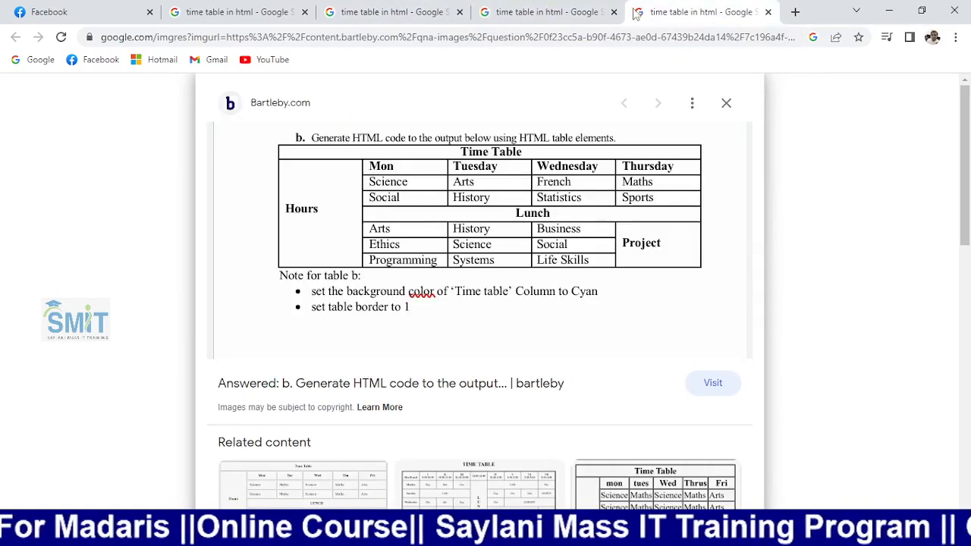
Save the Bartleby timetable image as JPEG g55xli7_processed, and open the downloaded picture in a maximized viewer window
right_click(435, 174)
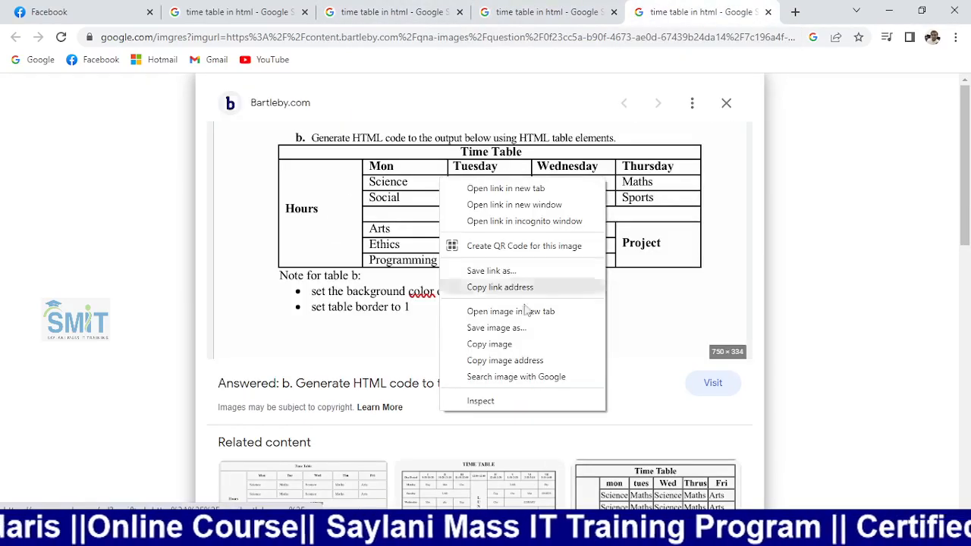
click(522, 342)
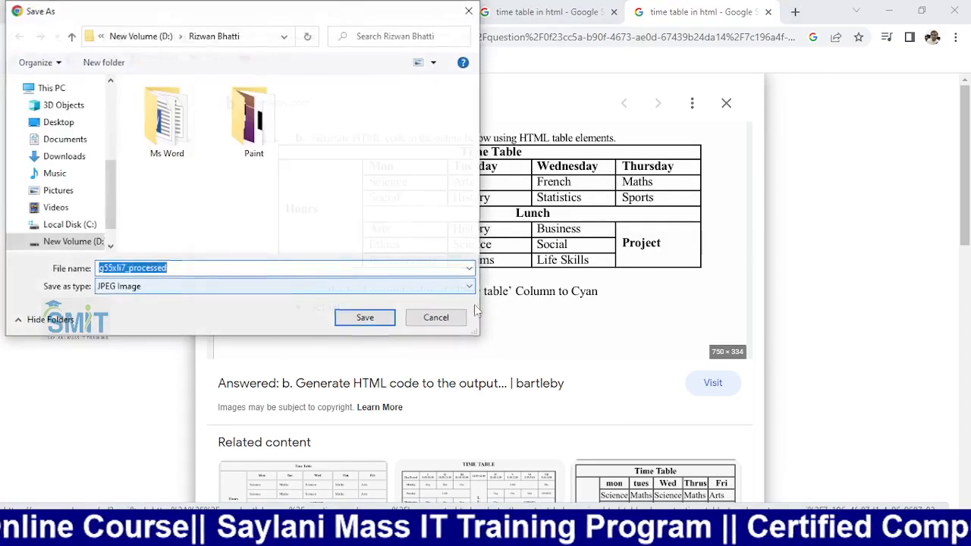
click(367, 319)
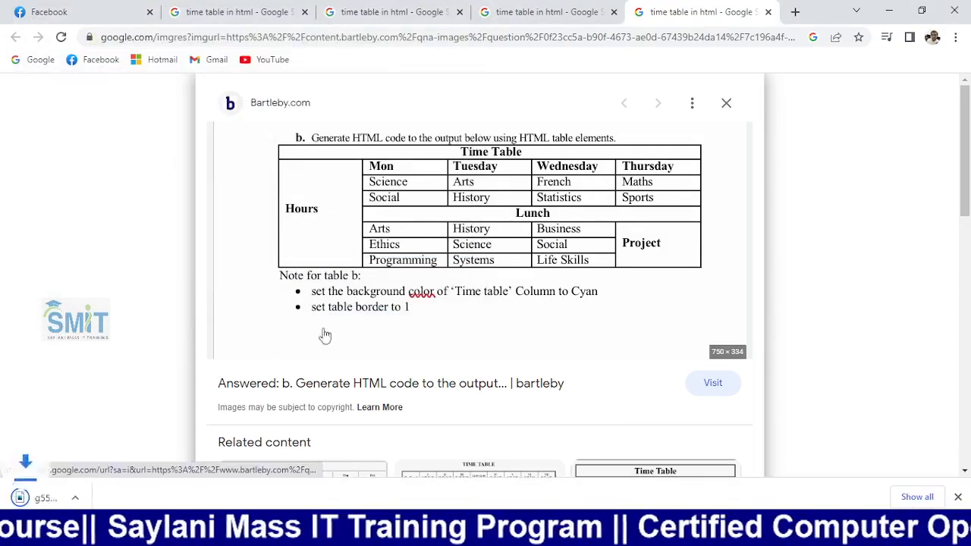
click(90, 488)
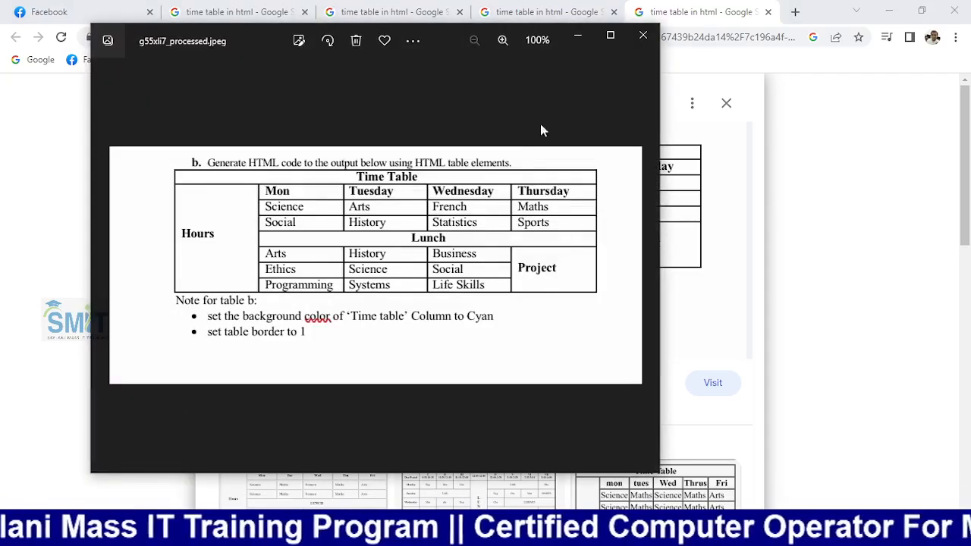
click(603, 35)
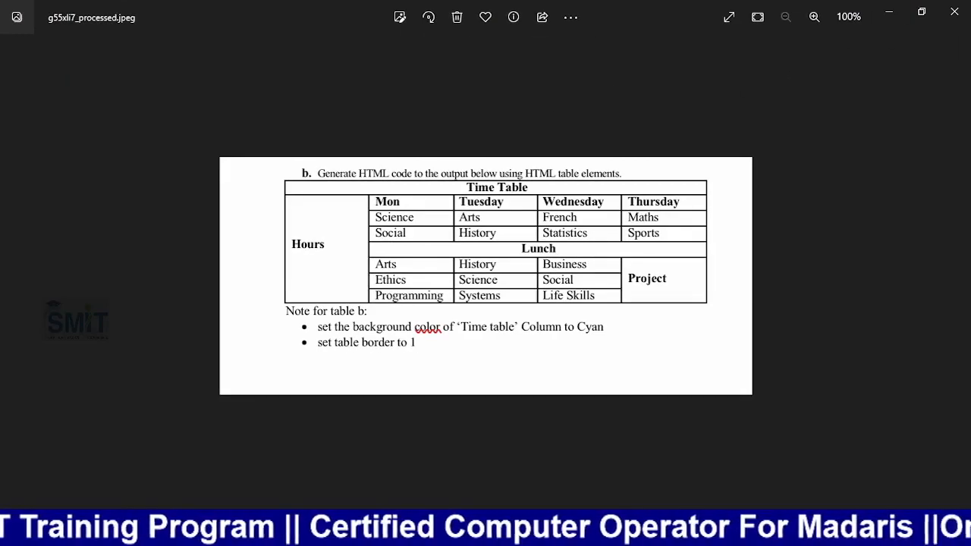
Switch to Document3 in Word and arrange its window side by side with the g55xli7_processed.jpeg image viewer
mouse_move(509, 535)
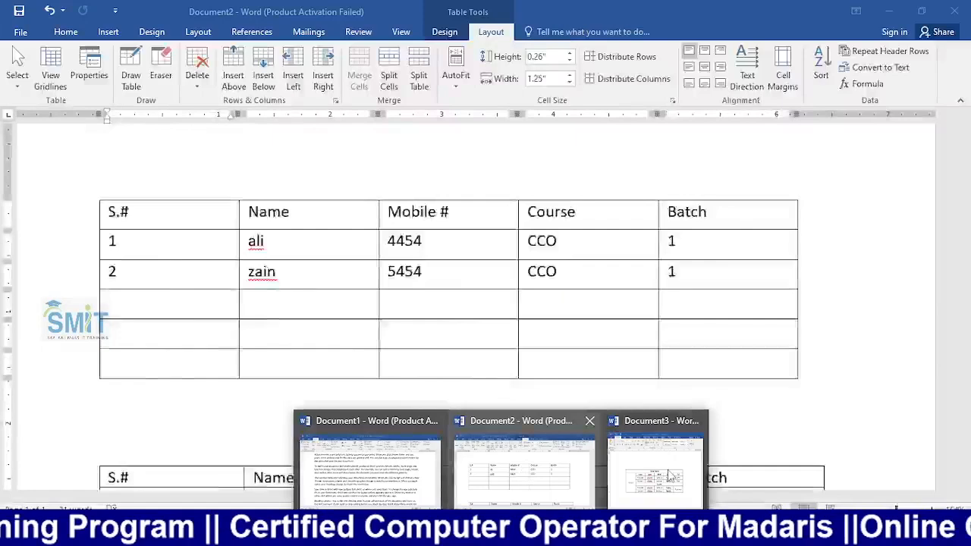
click(656, 471)
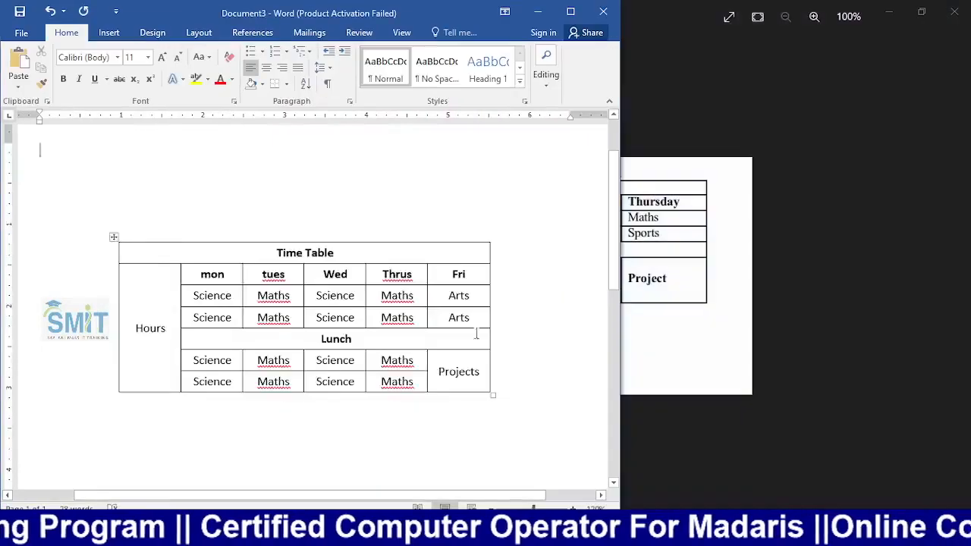
scroll(144, 283, down, 5)
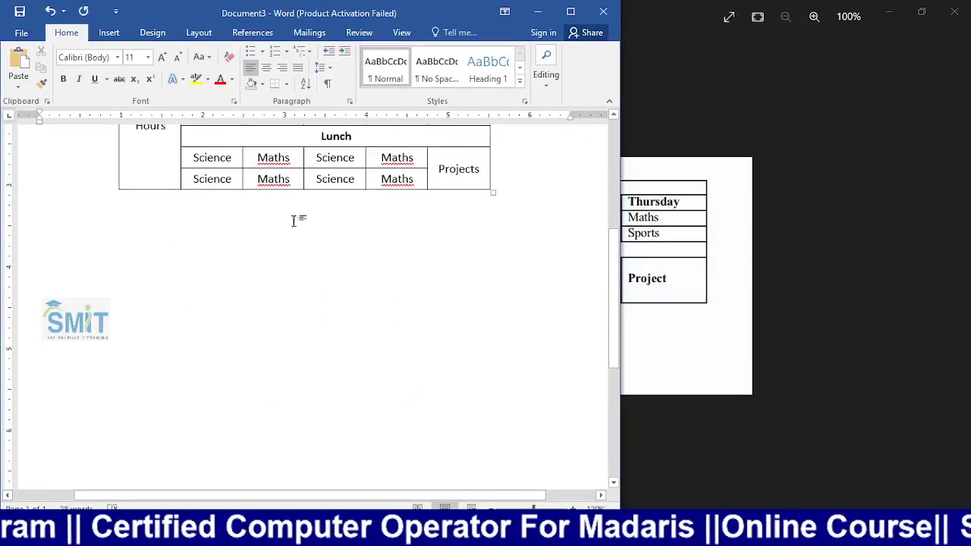
click(571, 11)
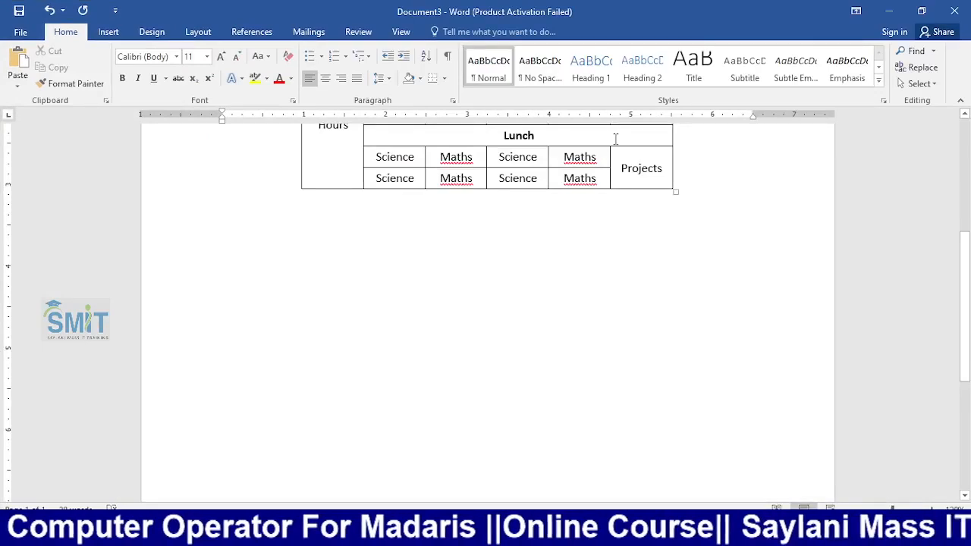
key(super+Left)
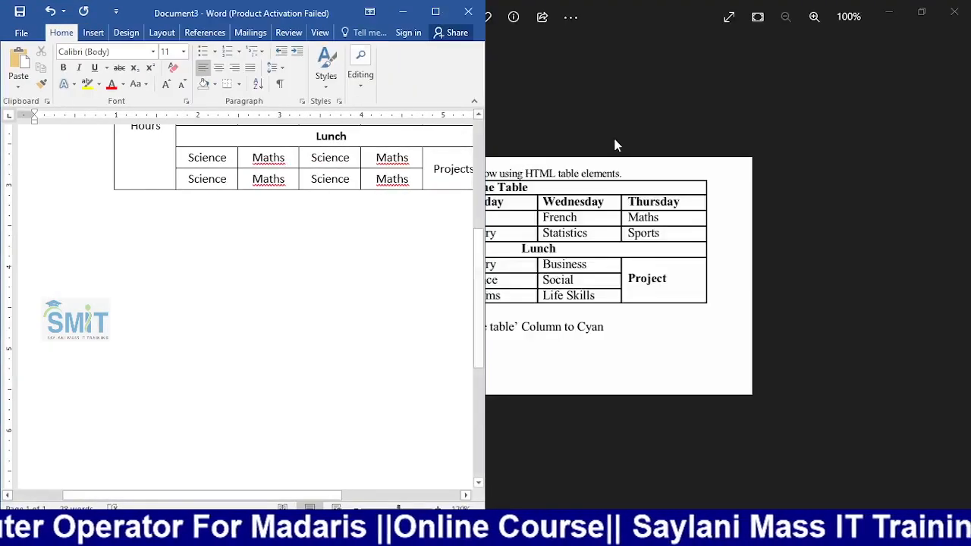
click(622, 154)
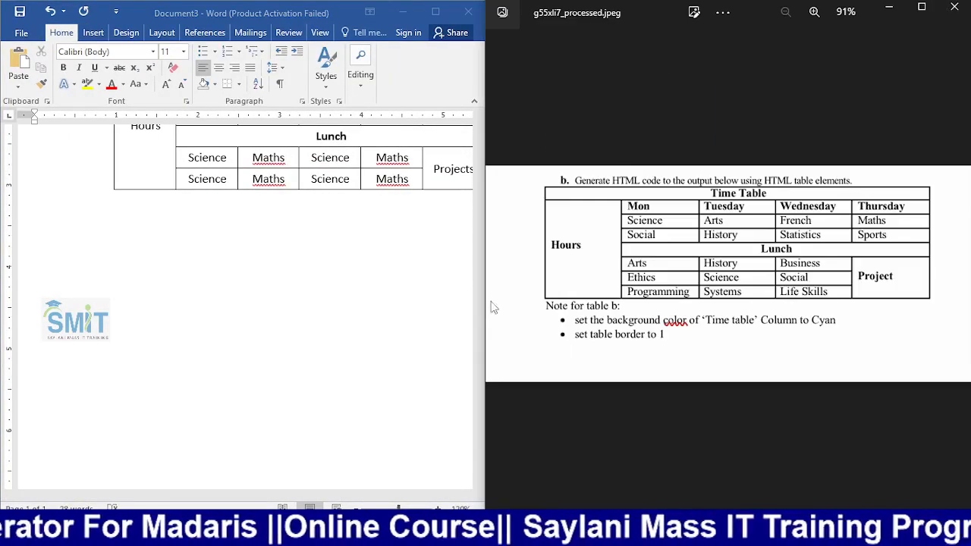
drag(486, 293, 616, 286)
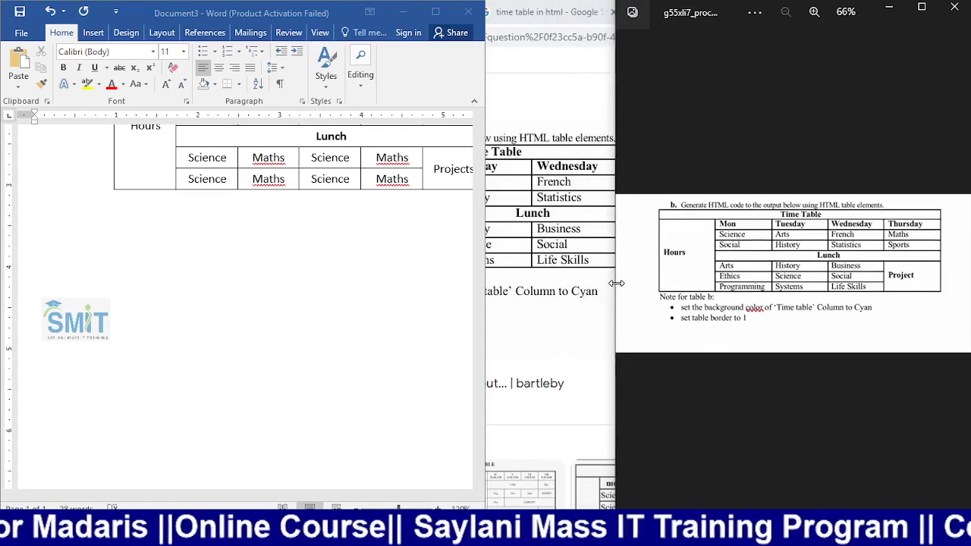
drag(486, 286, 531, 285)
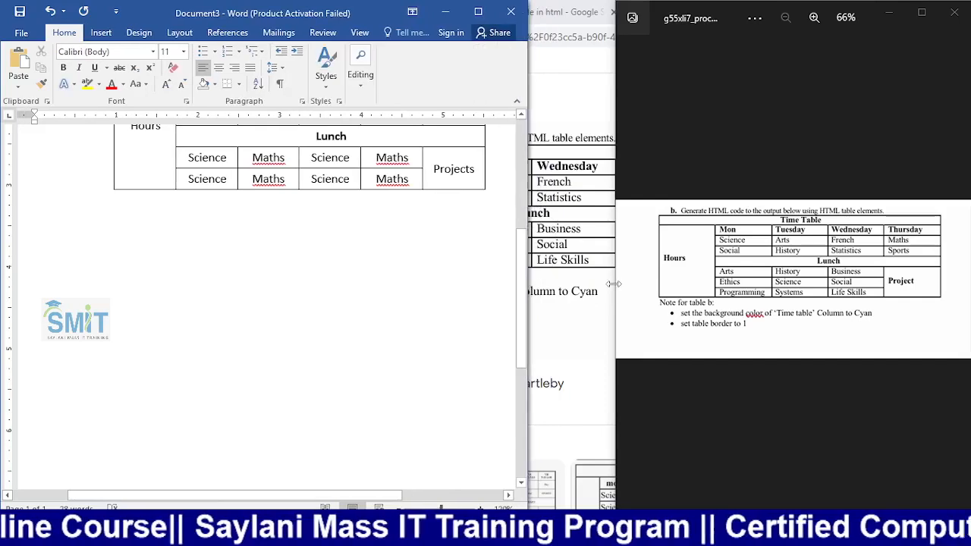
drag(619, 289, 498, 294)
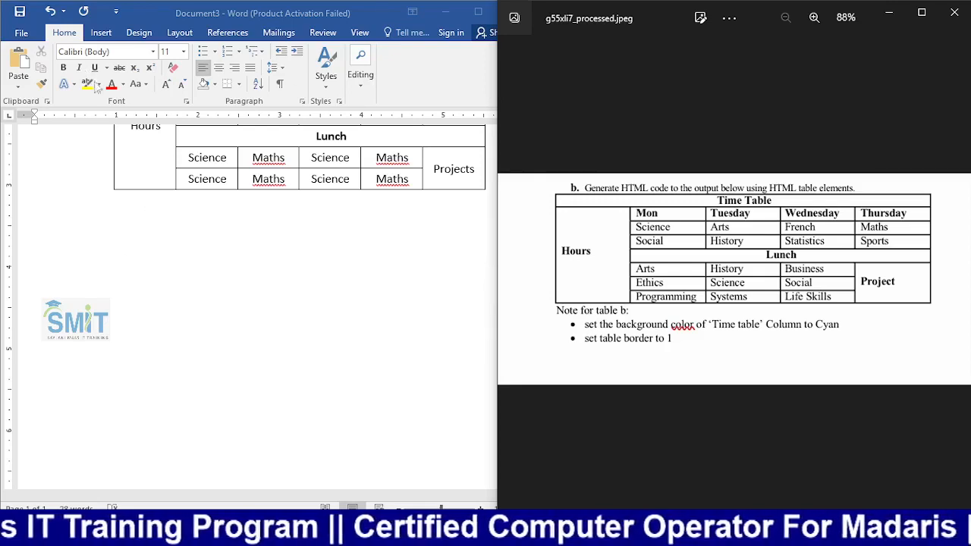
Insert a table with 5 columns and 7 rows below the existing timetable, keeping the fixed automatic column width
click(101, 33)
click(101, 33)
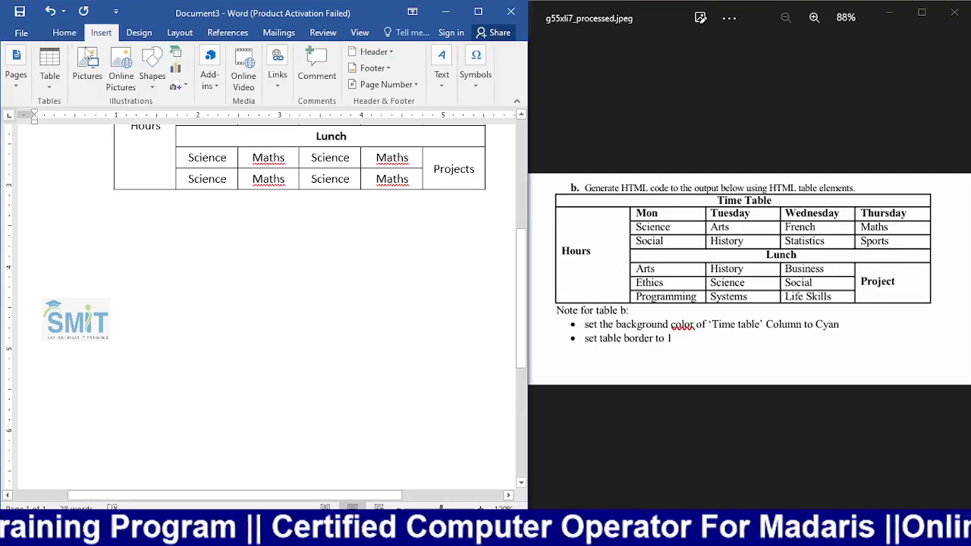
click(50, 79)
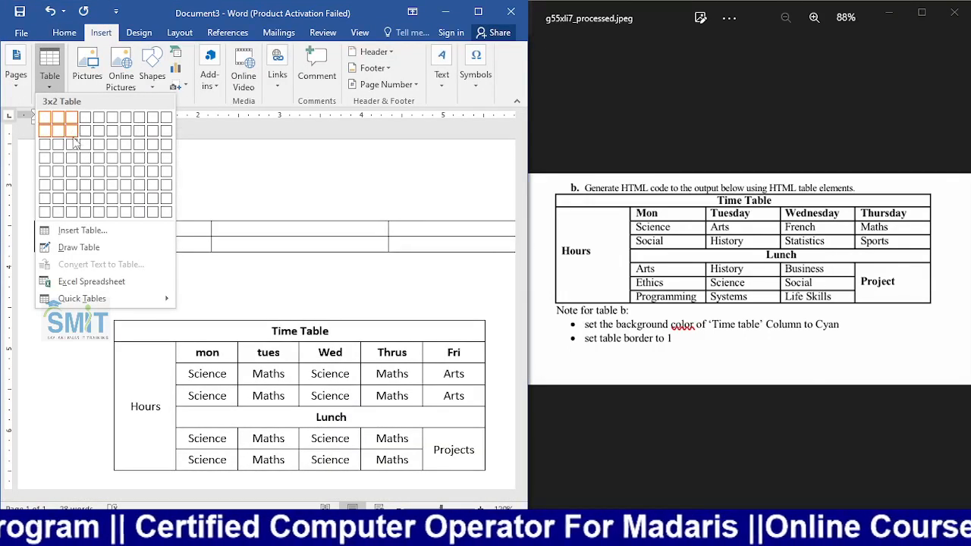
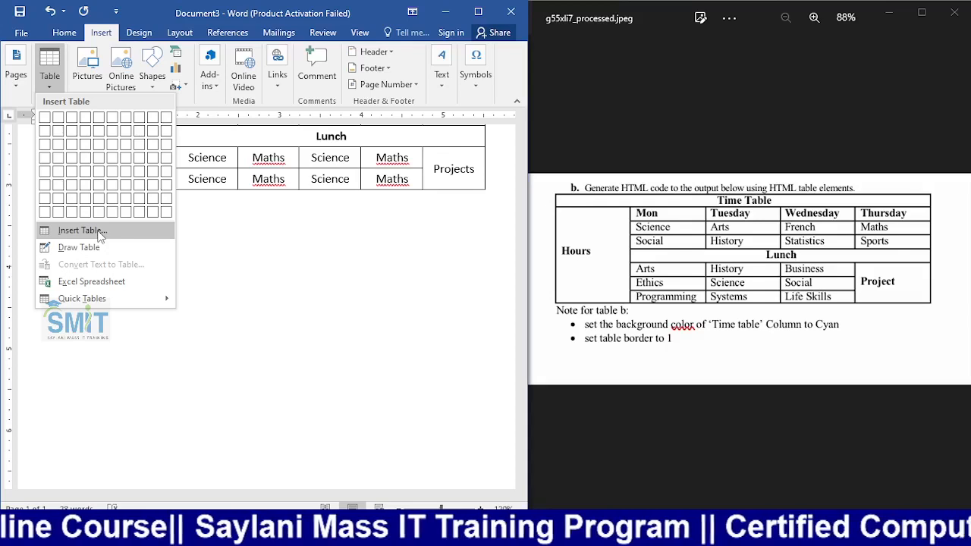
click(82, 230)
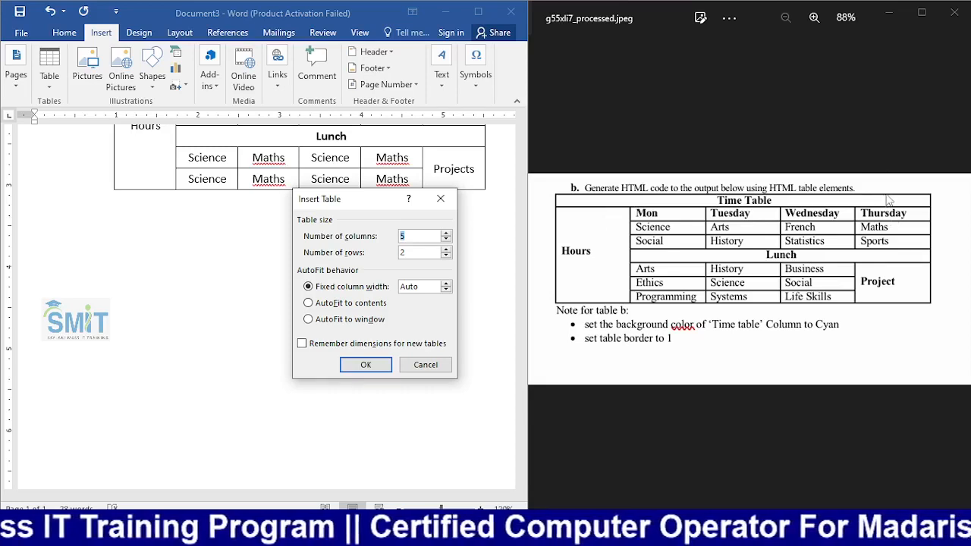
click(410, 237)
click(411, 252)
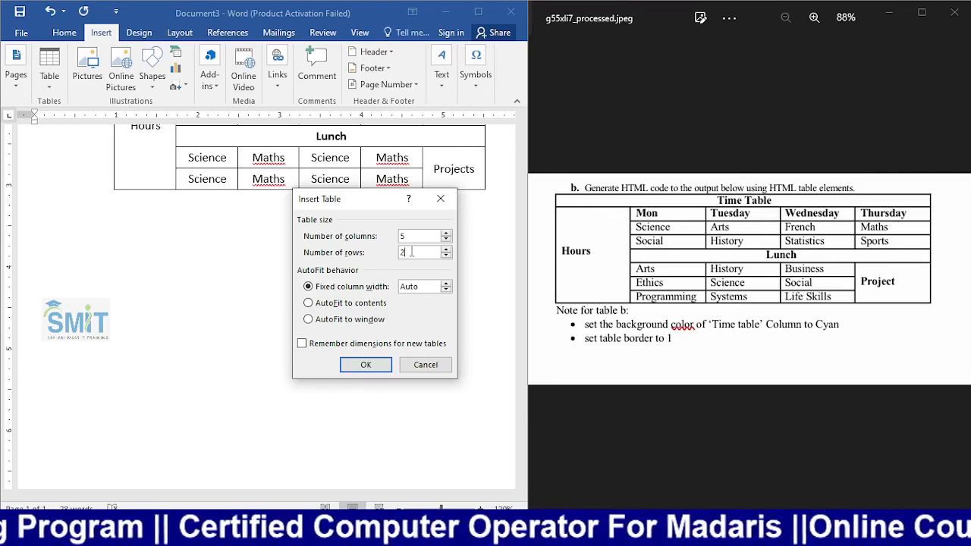
key(BackSpace)
text(7)
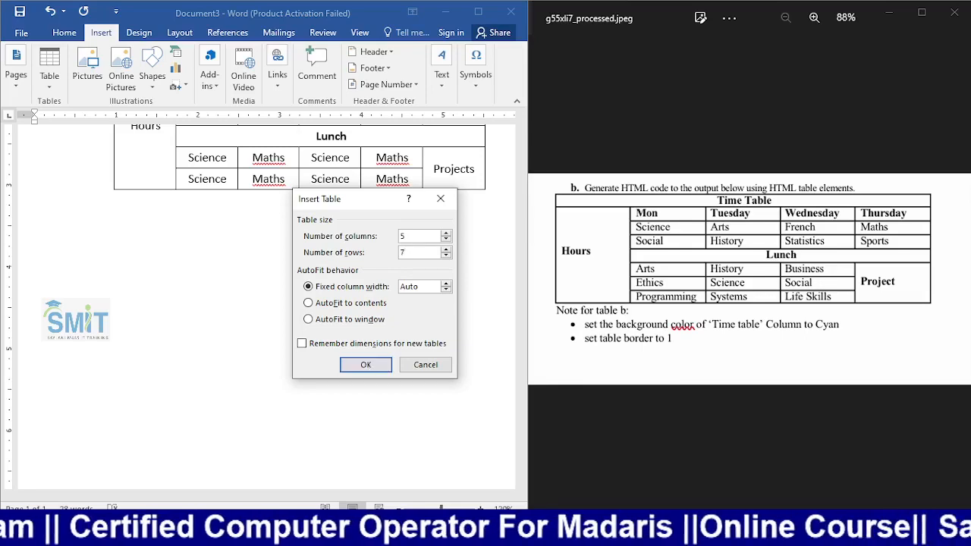
click(383, 365)
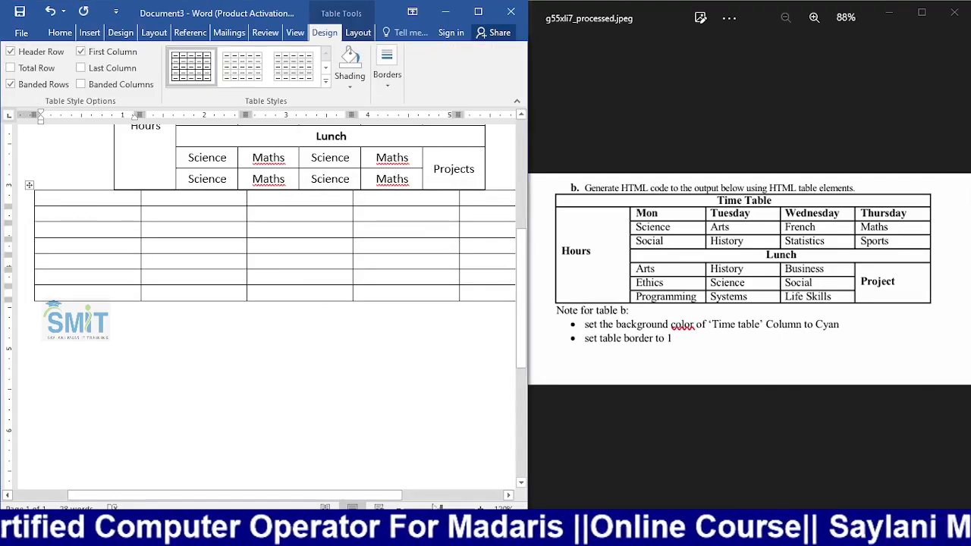
Narrow the image viewer and widen the Word window to fit the whole new table, and move the table lower, clear of the first timetable
drag(528, 342, 497, 343)
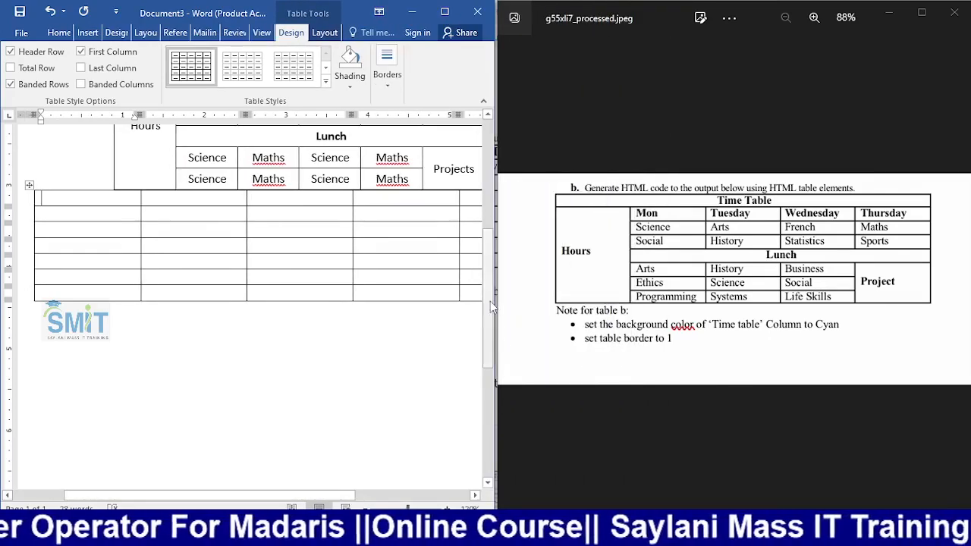
drag(491, 304, 616, 316)
drag(444, 308, 613, 323)
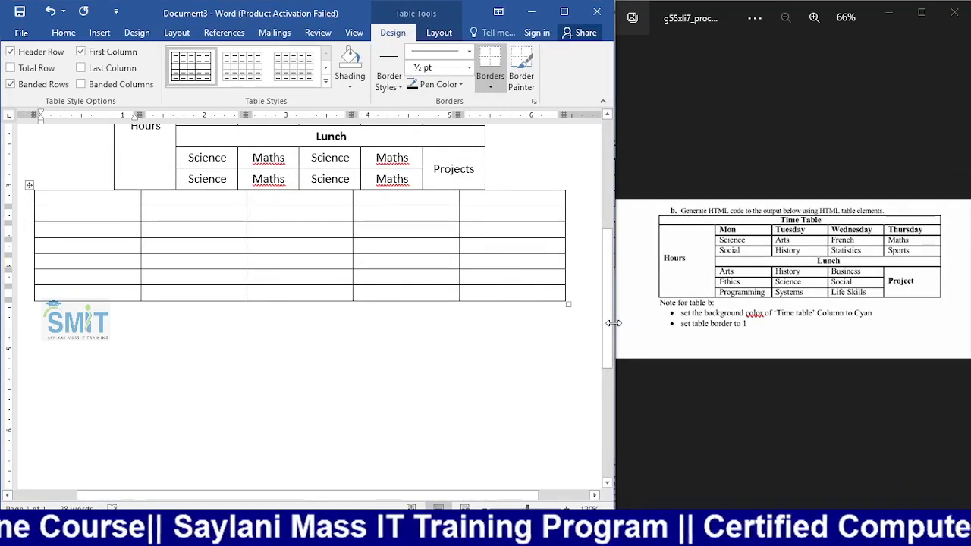
scroll(303, 326, up, 3)
drag(30, 309, 30, 412)
scroll(76, 362, down, 5)
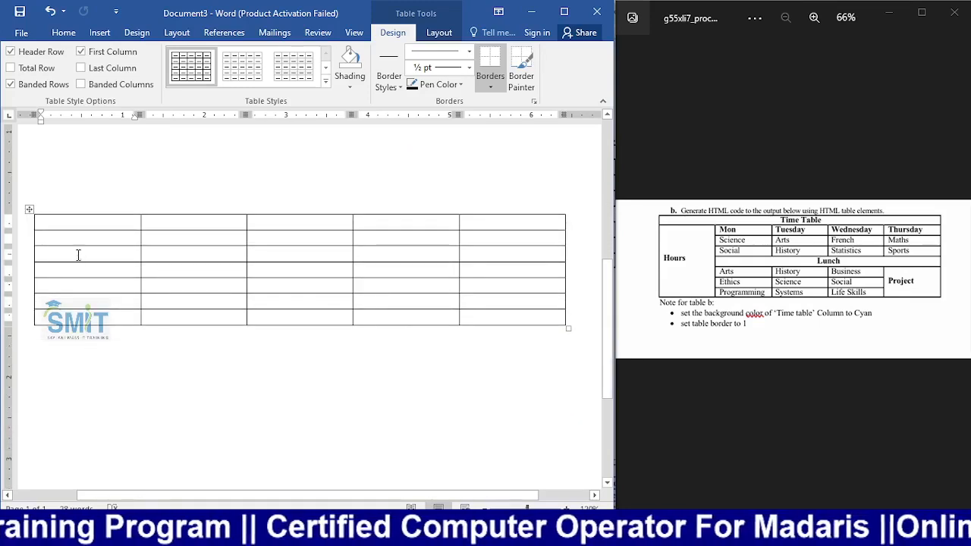
Merge all five cells of the new table's first row into one cell
drag(93, 225, 475, 230)
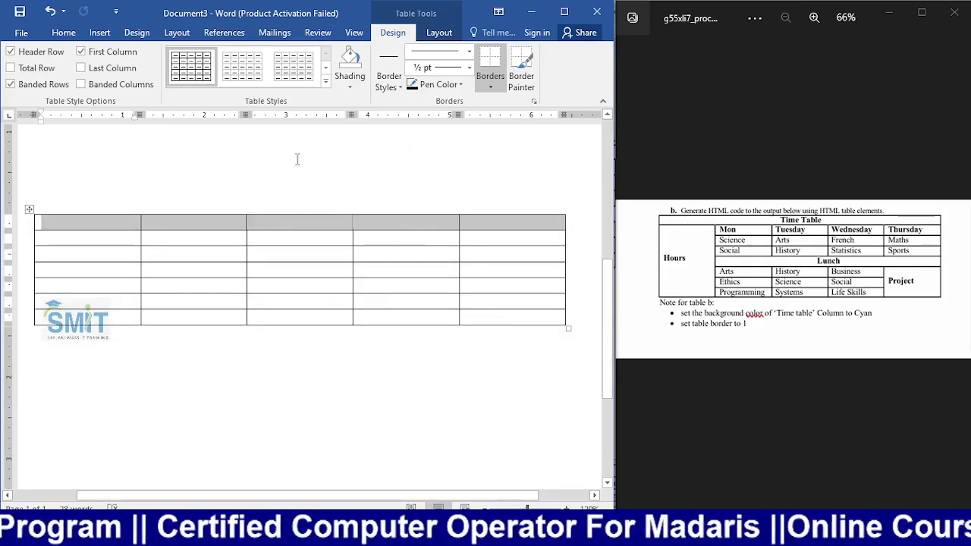
click(437, 34)
click(321, 51)
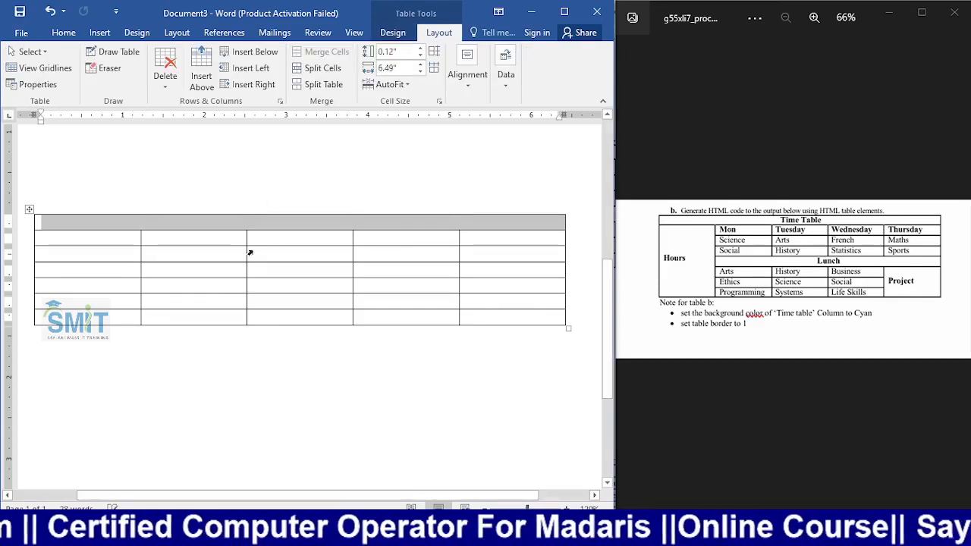
click(253, 285)
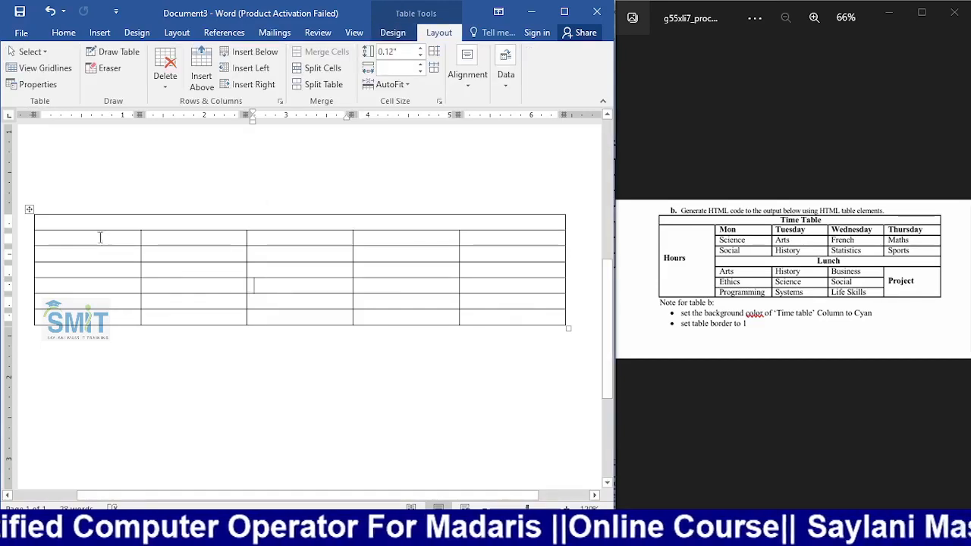
Enter the day headings Mon, Tuesday, Wednesday and Thursday in the second row, starting from the second column
click(202, 244)
text(M)
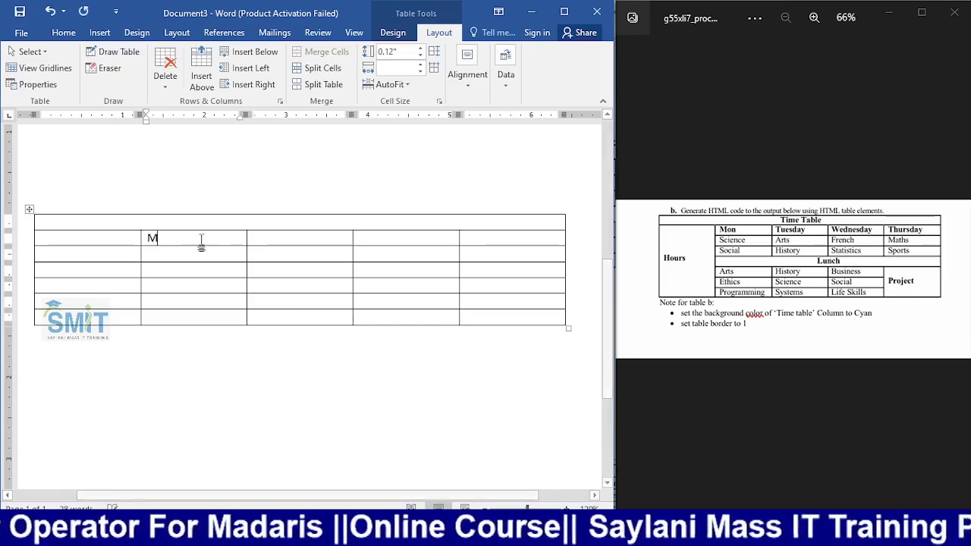
text(on)
key(Tab)
text(T)
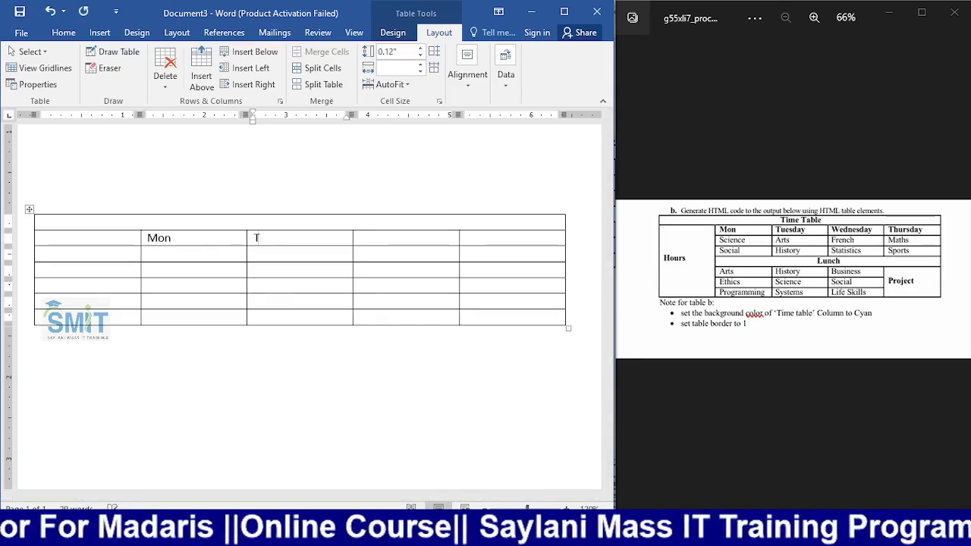
text(ues)
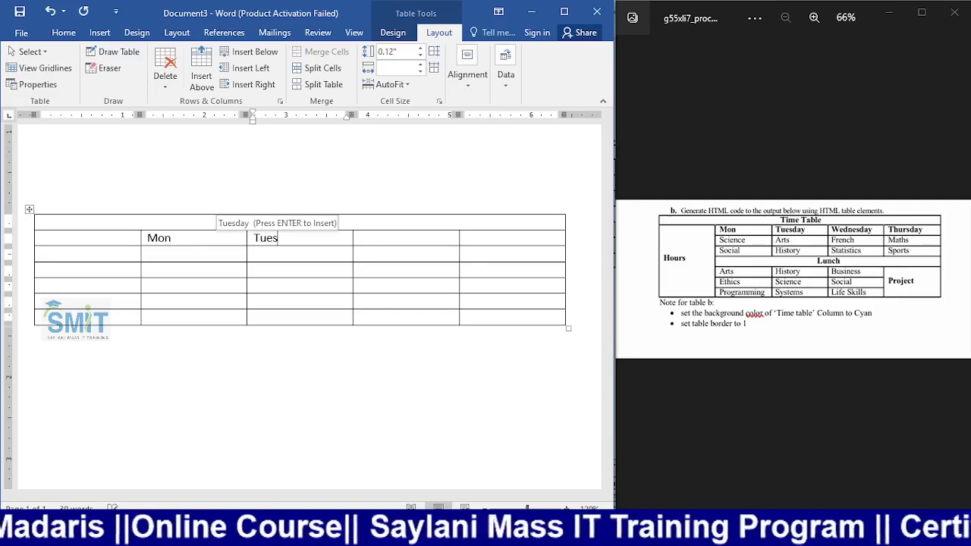
key(Return)
key(Tab)
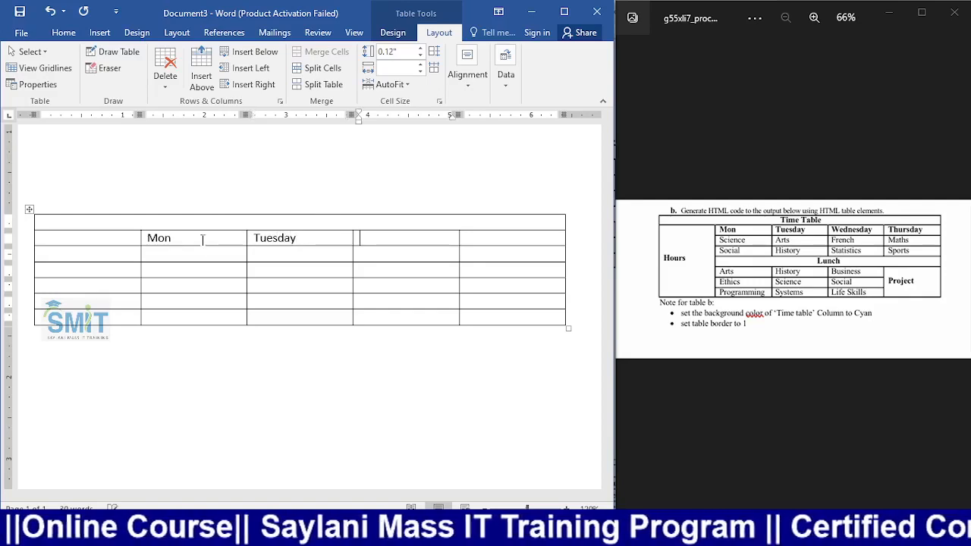
text(WQ)
key(BackSpace)
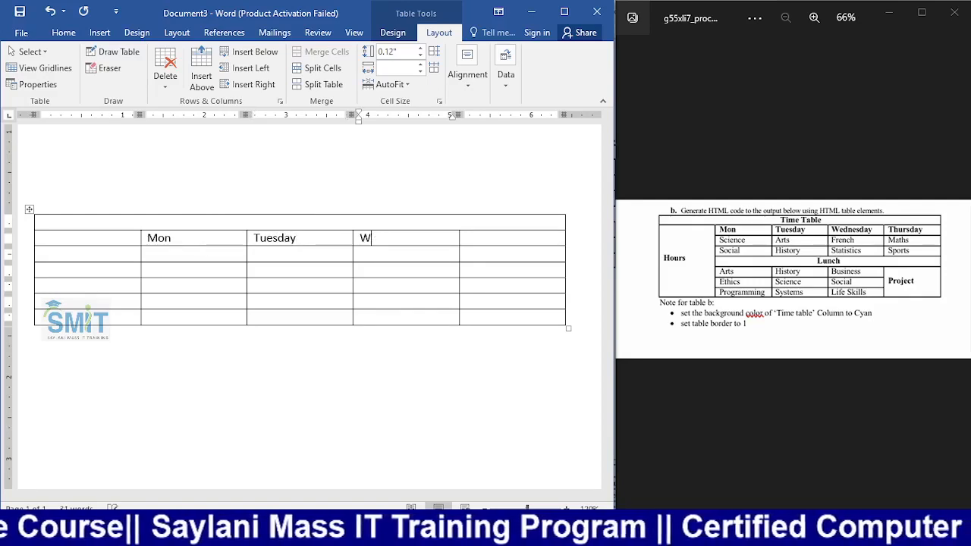
text(edne)
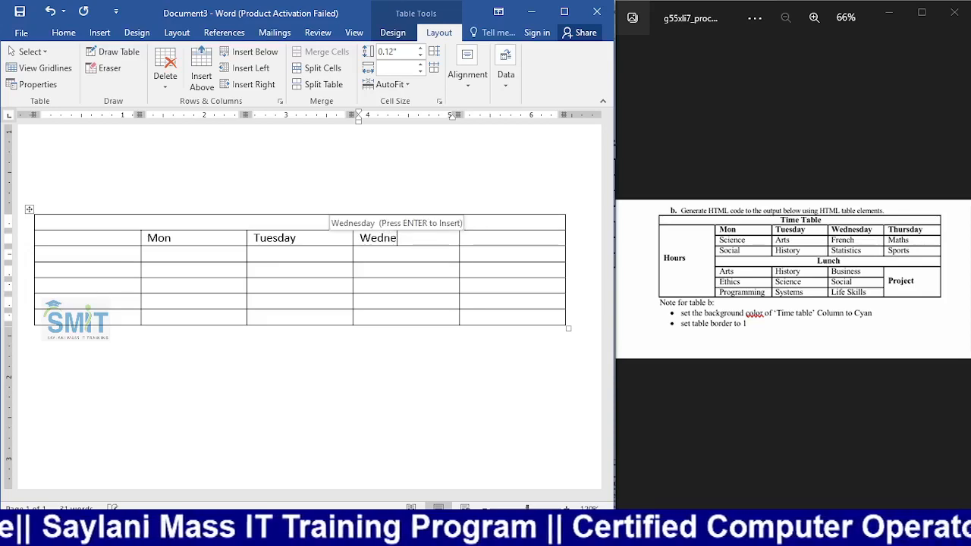
text(sday)
key(Tab)
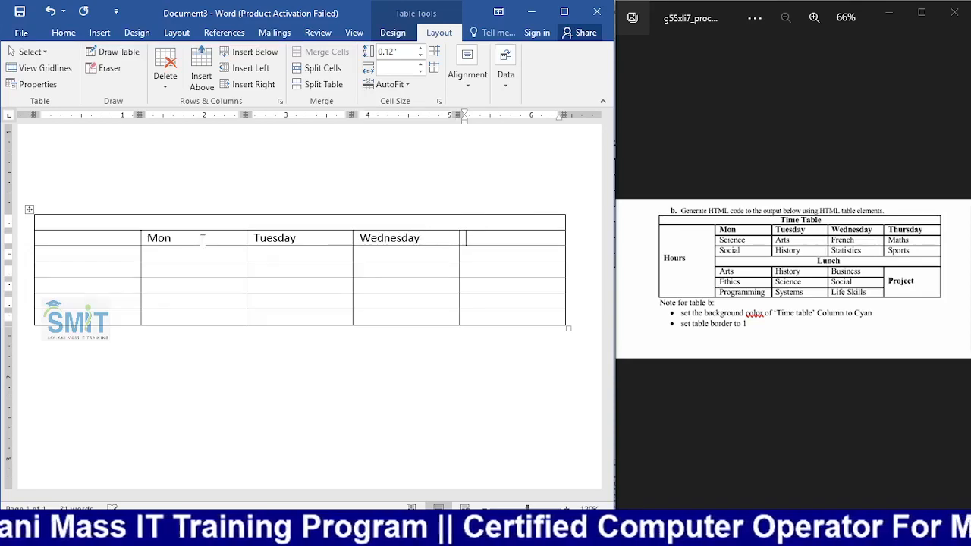
text(Th)
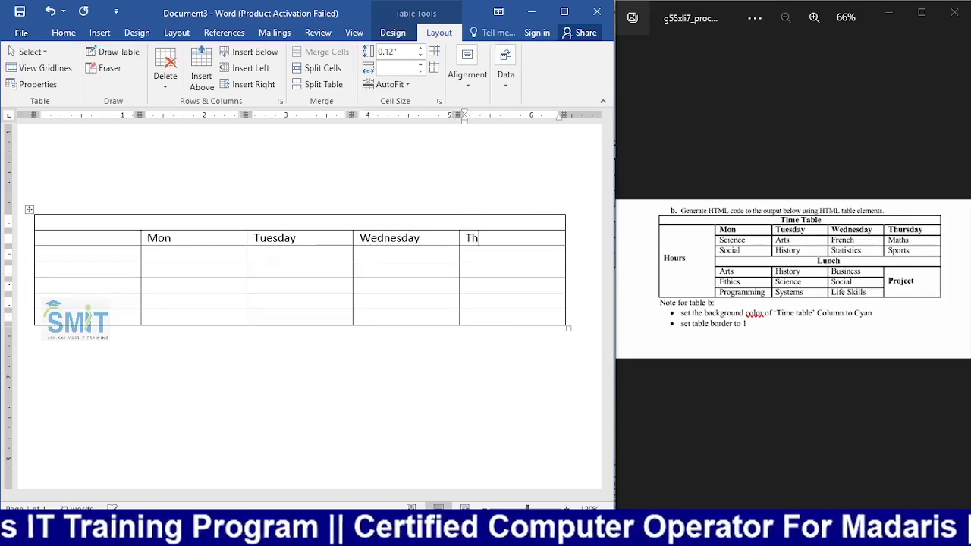
text(ursday)
Fill the row below the day headings with Science, Arts, French and Maths, from Mon to Thursday
click(184, 258)
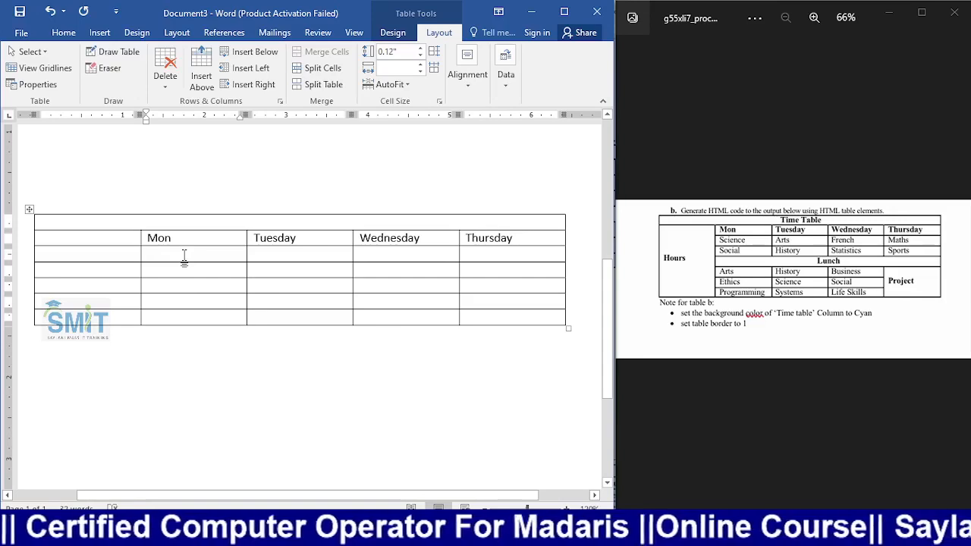
text(S)
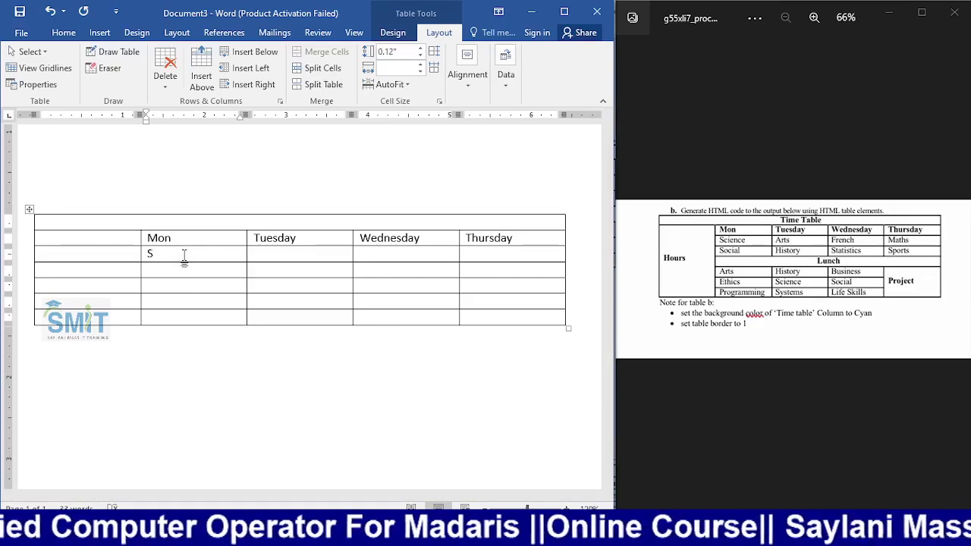
text(cie)
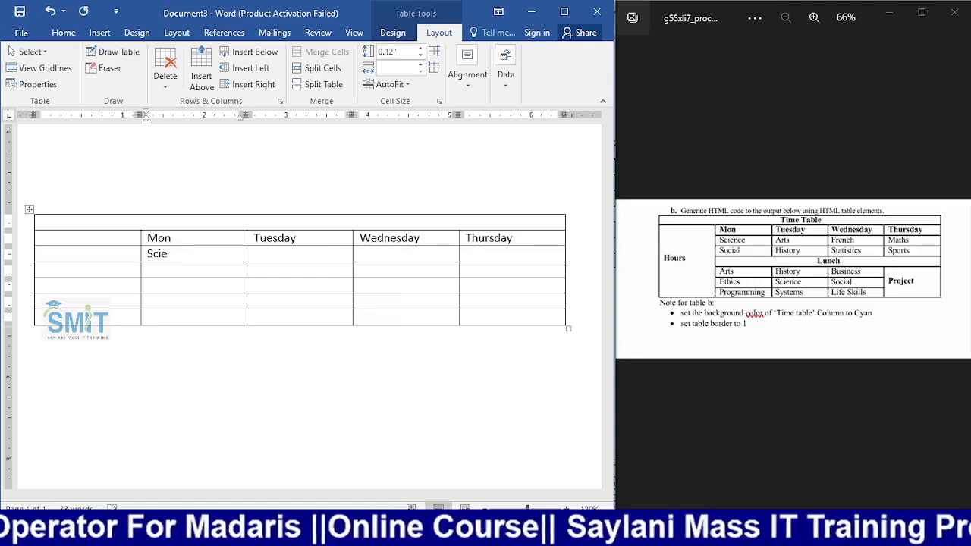
text(nce)
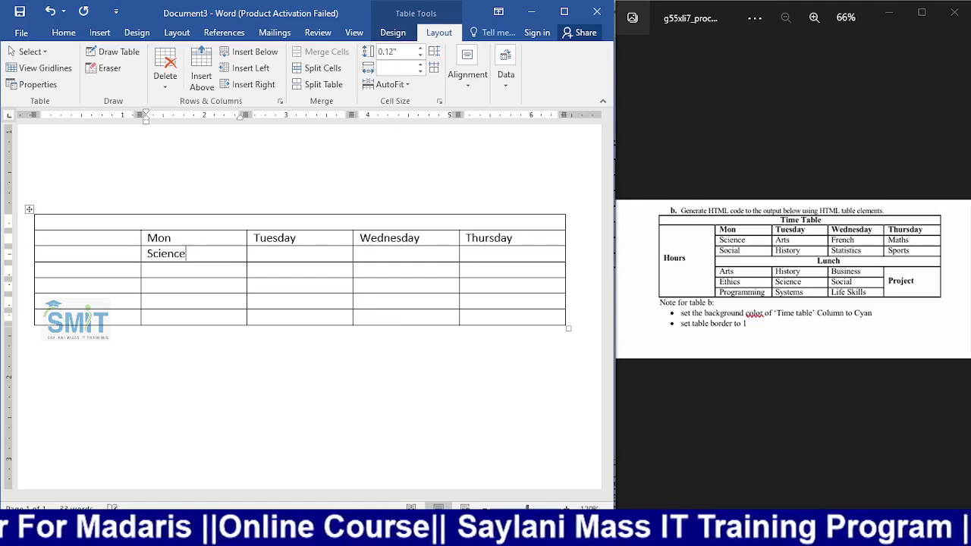
key(Tab)
text(Artrs)
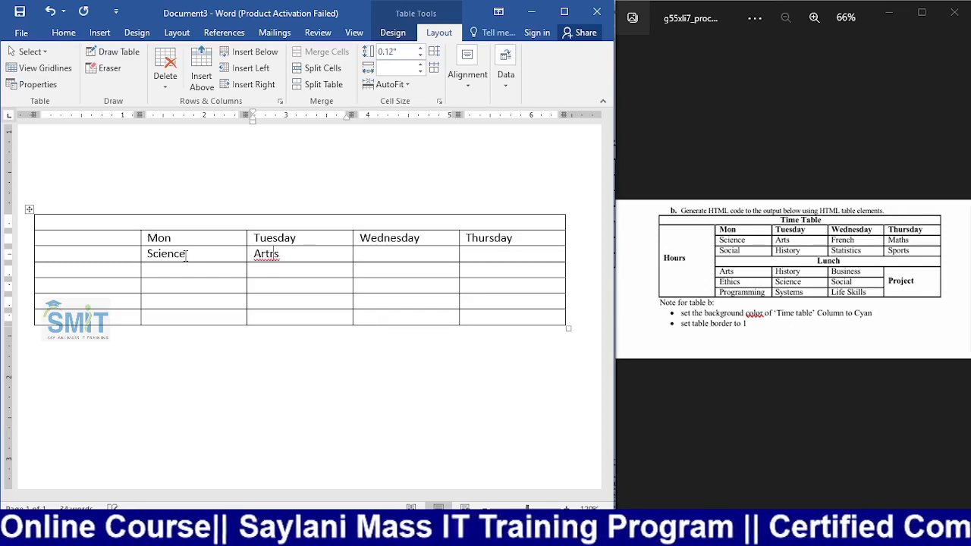
key(Left)
key(BackSpace)
key(Tab)
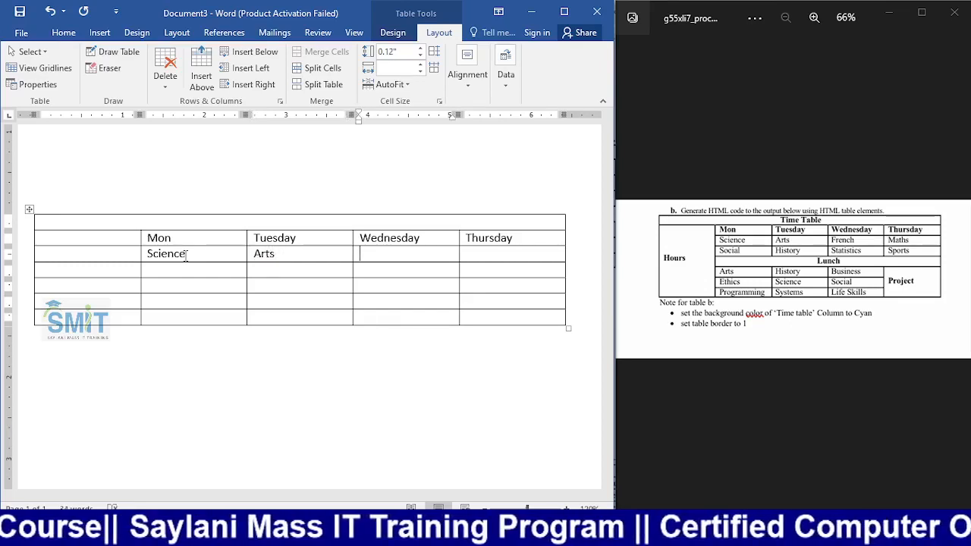
text(Fre)
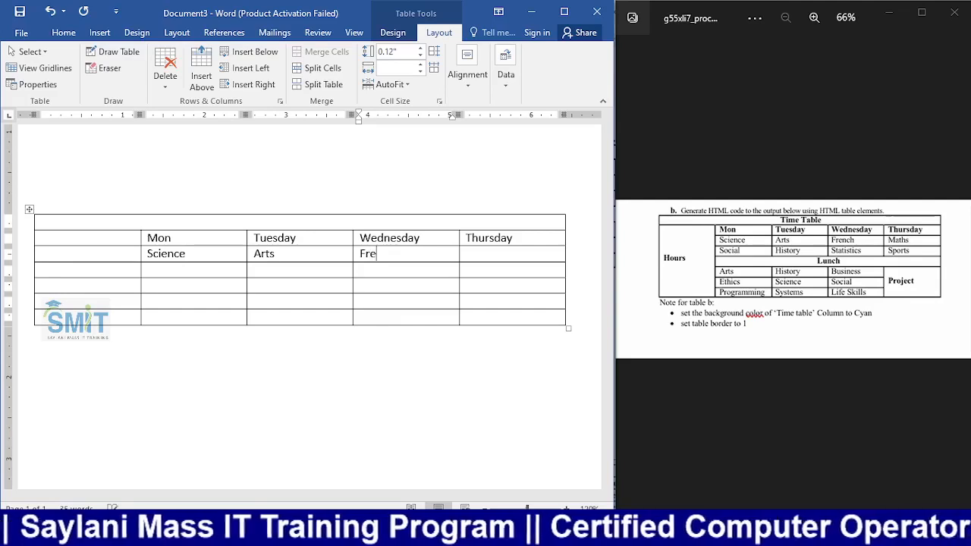
text(nch)
key(Tab)
text(M)
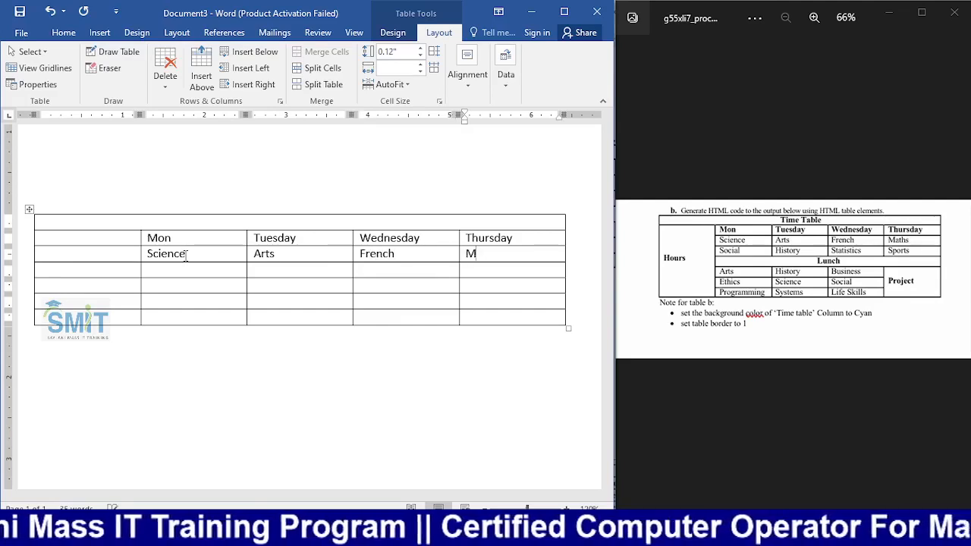
text(at)
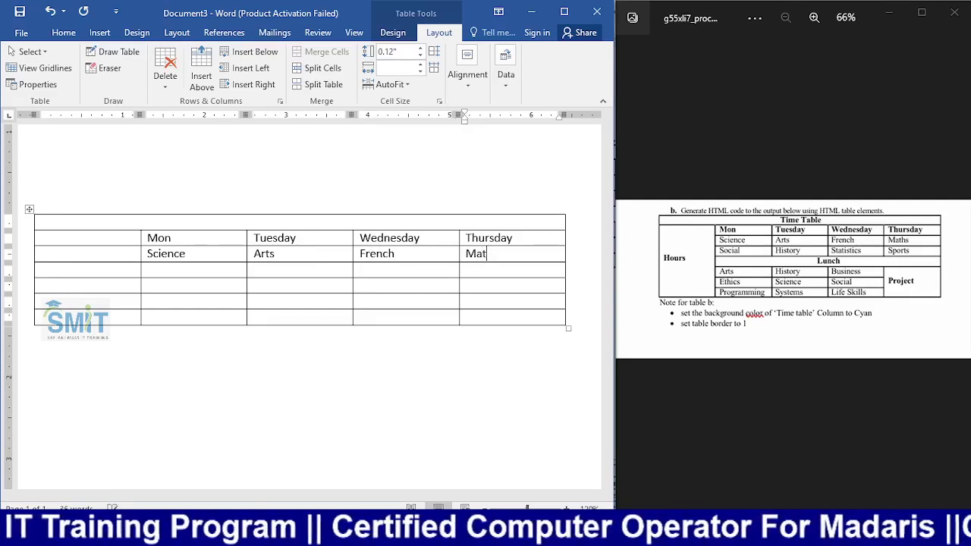
text(hs)
Fill the fourth row with Social, History, Statistics and Sports under Mon, Tuesday, Wednesday and Thursday
key(Down)
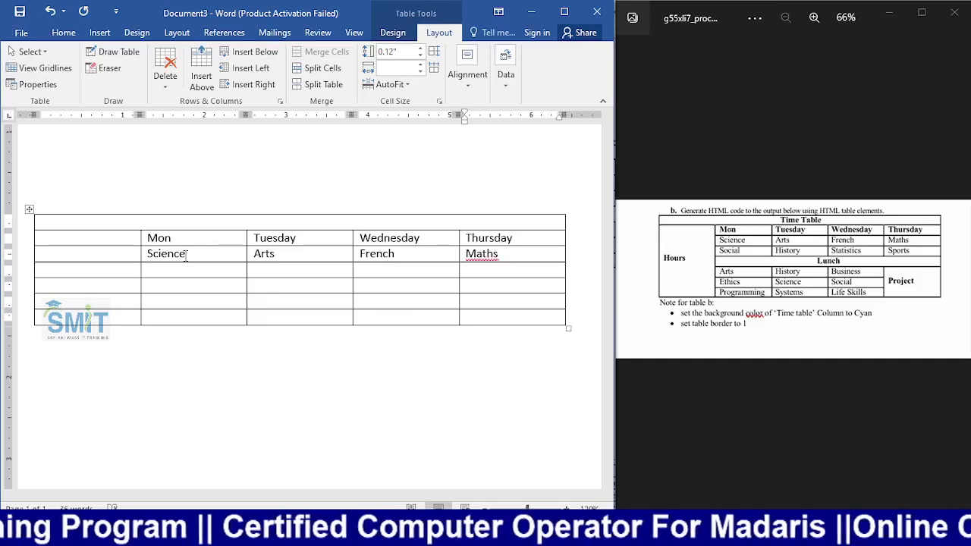
text(Sp)
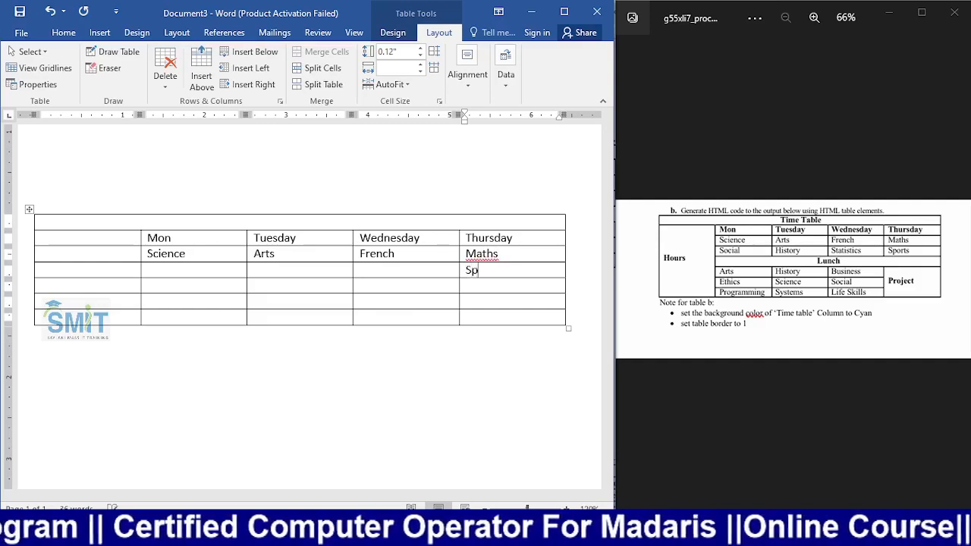
text(orts)
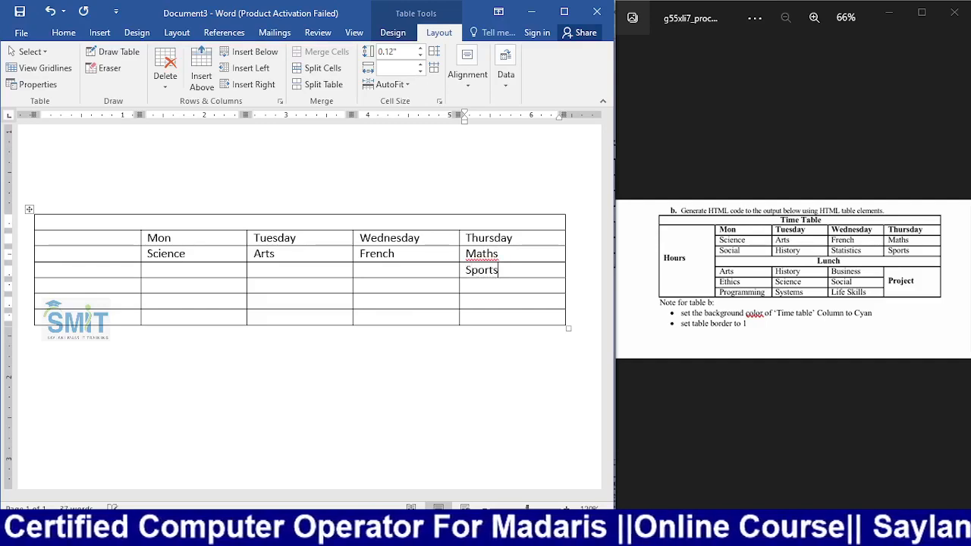
key(shift+Tab)
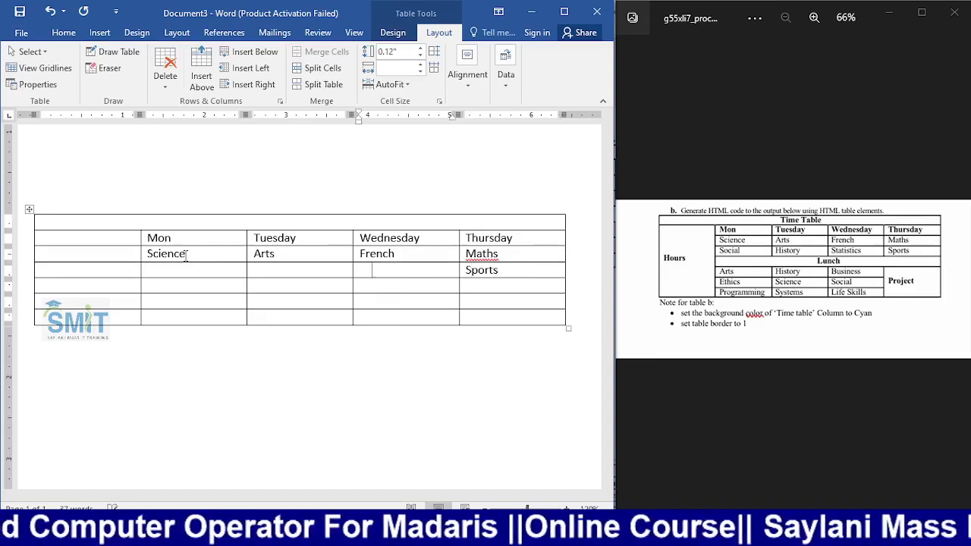
text(Sa)
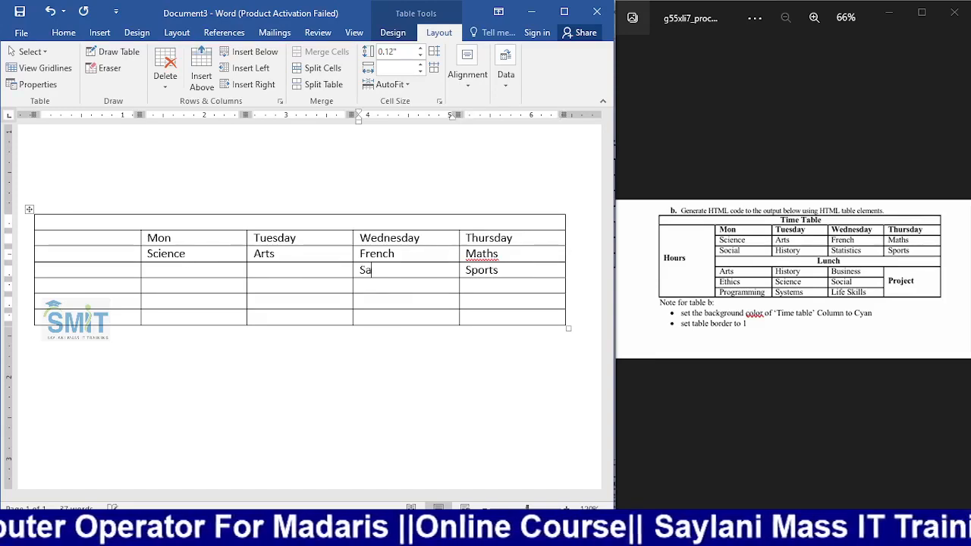
key(BackSpace)
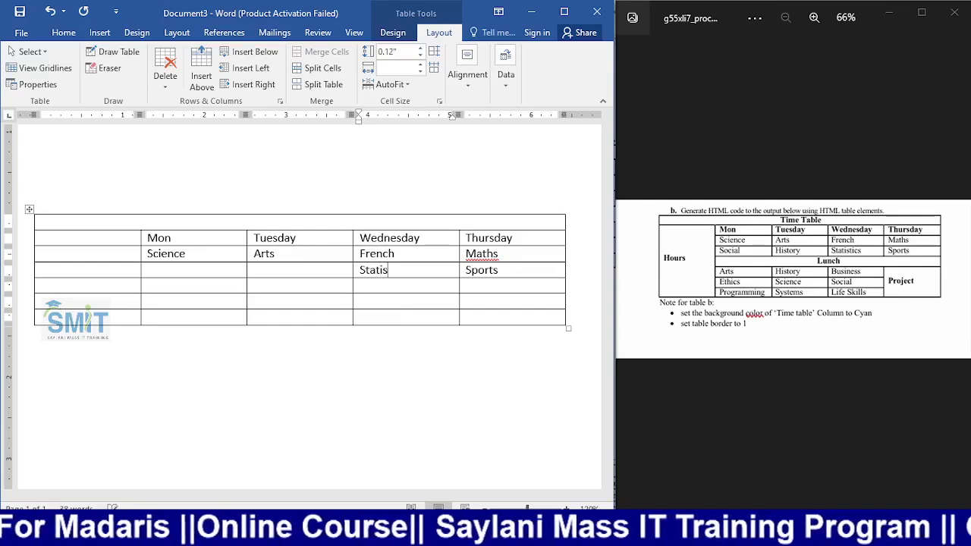
text(tics)
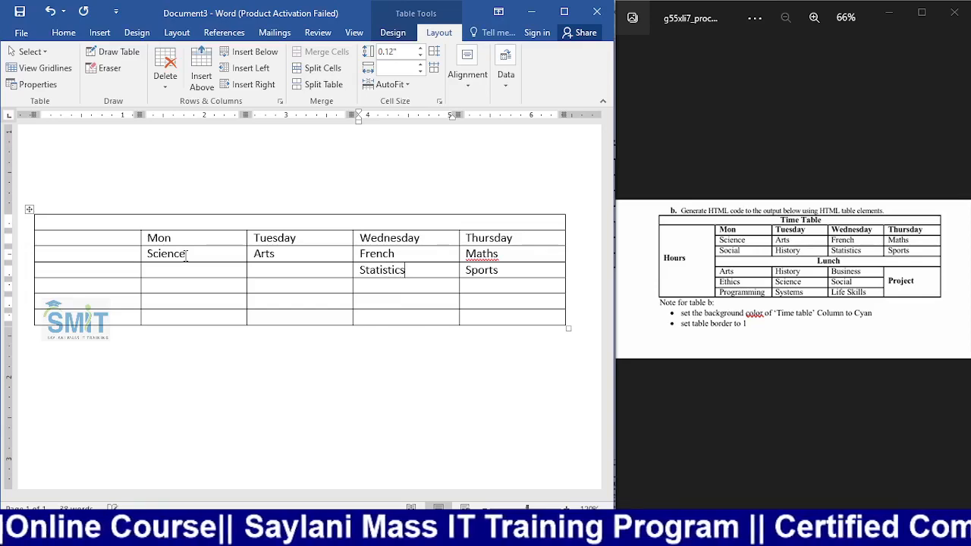
key(shift+Tab)
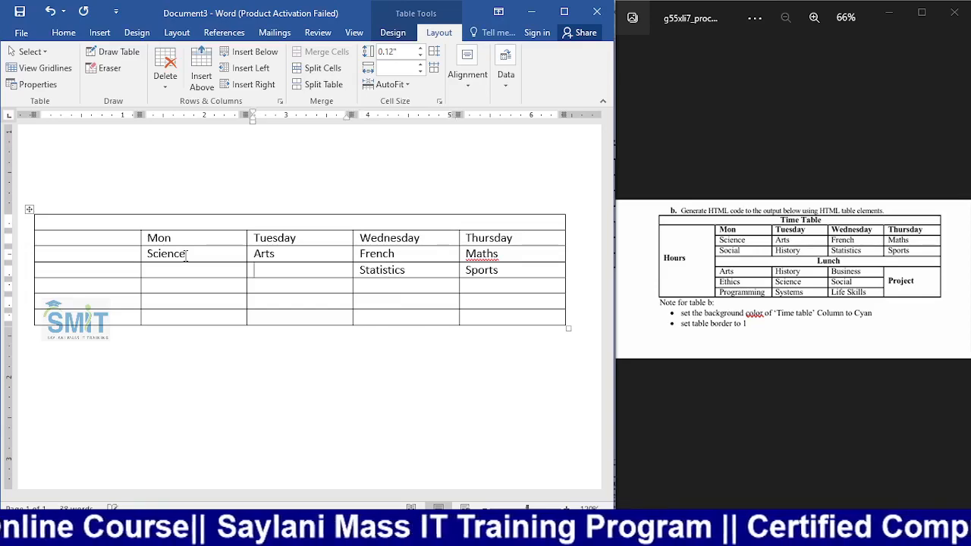
text(Hiss)
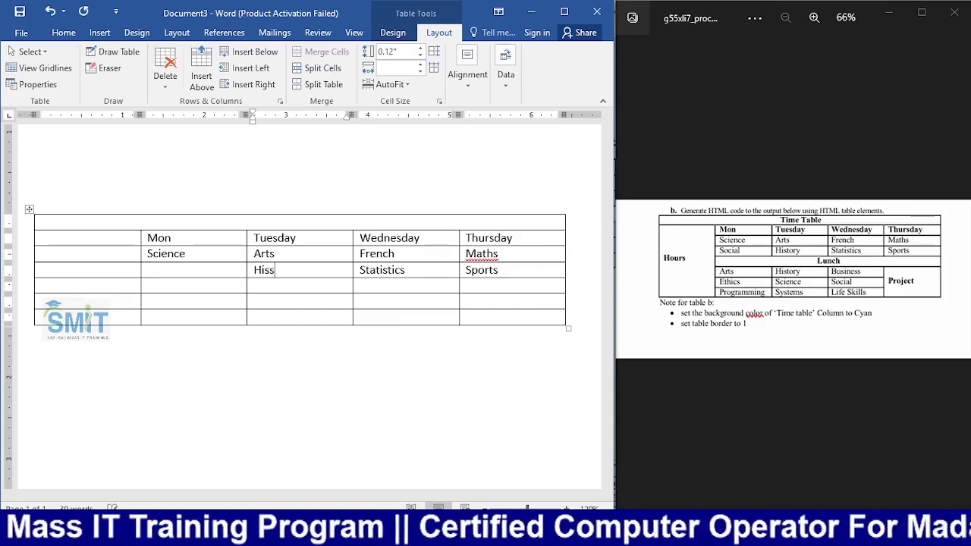
text(to)
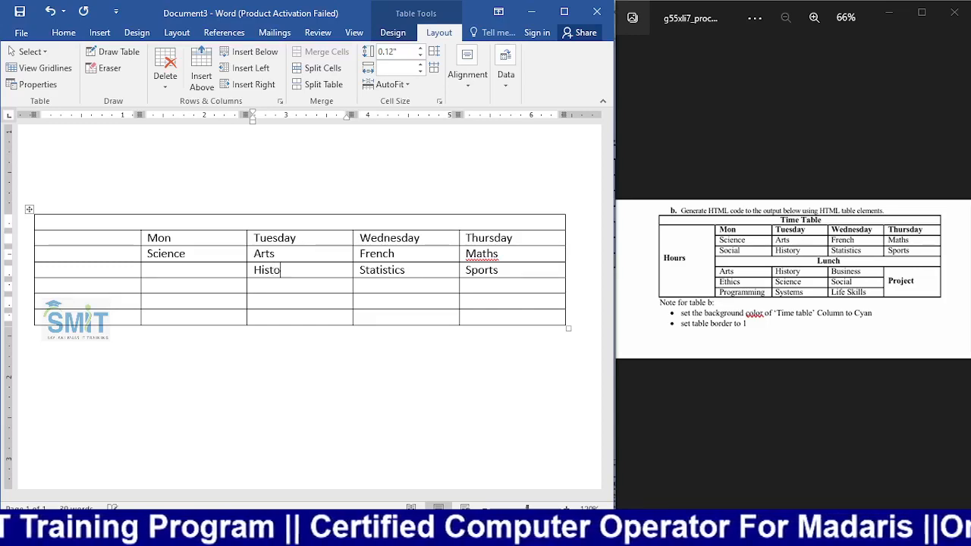
text(ry)
click(186, 264)
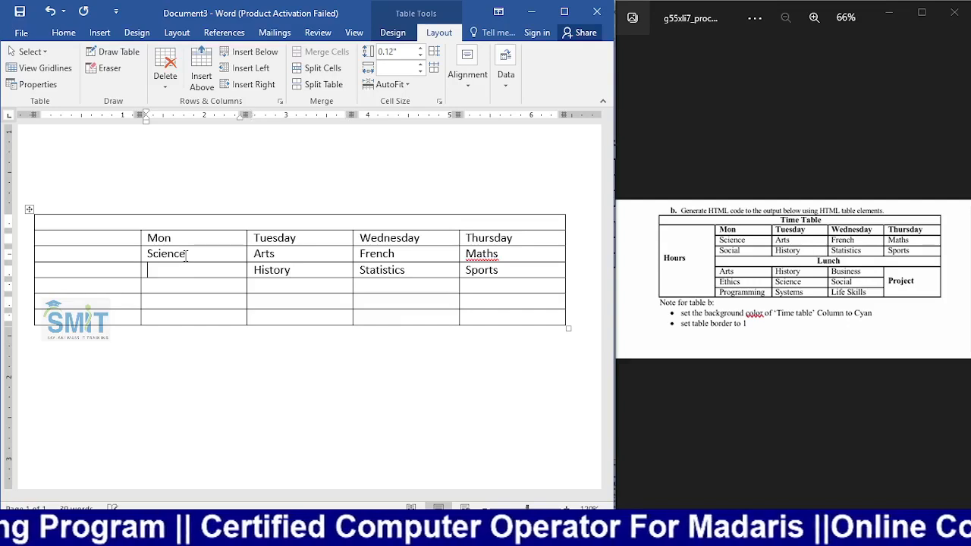
text(So)
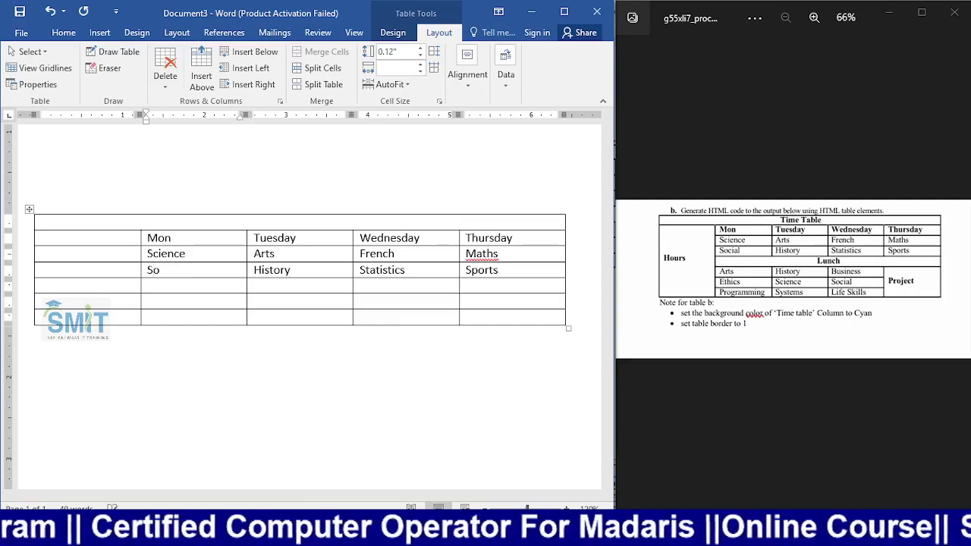
text(cial)
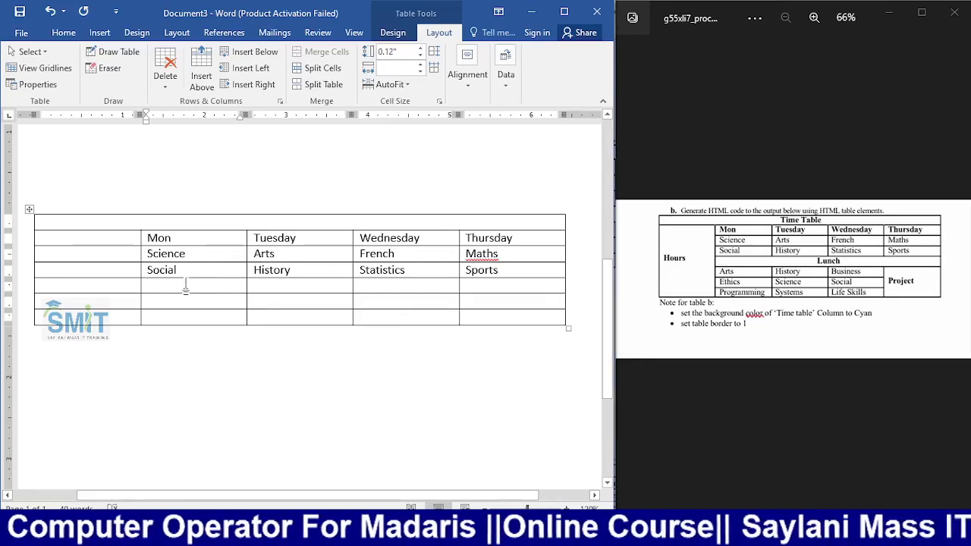
Merge the four cells under the day columns in the fifth row into one, leaving the first column's cell separate
drag(185, 287, 486, 296)
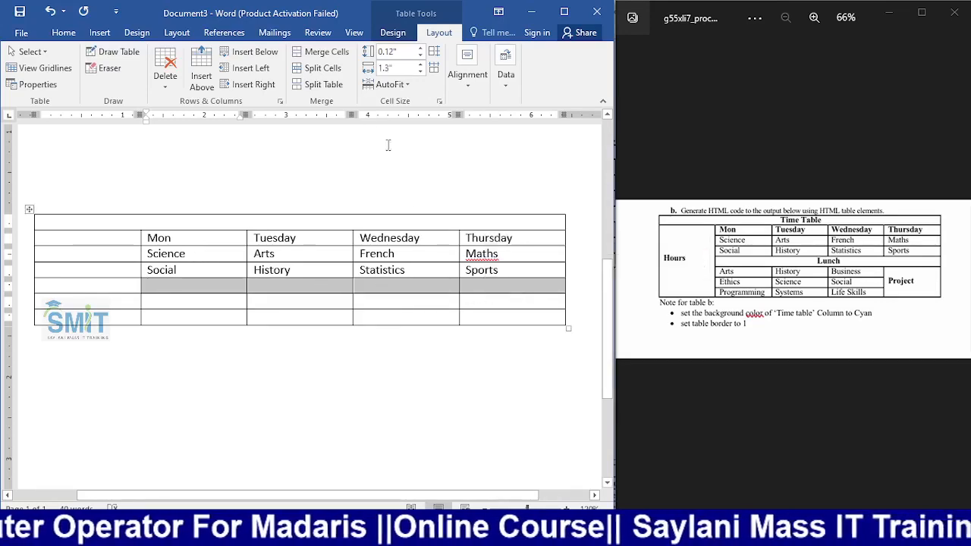
click(324, 52)
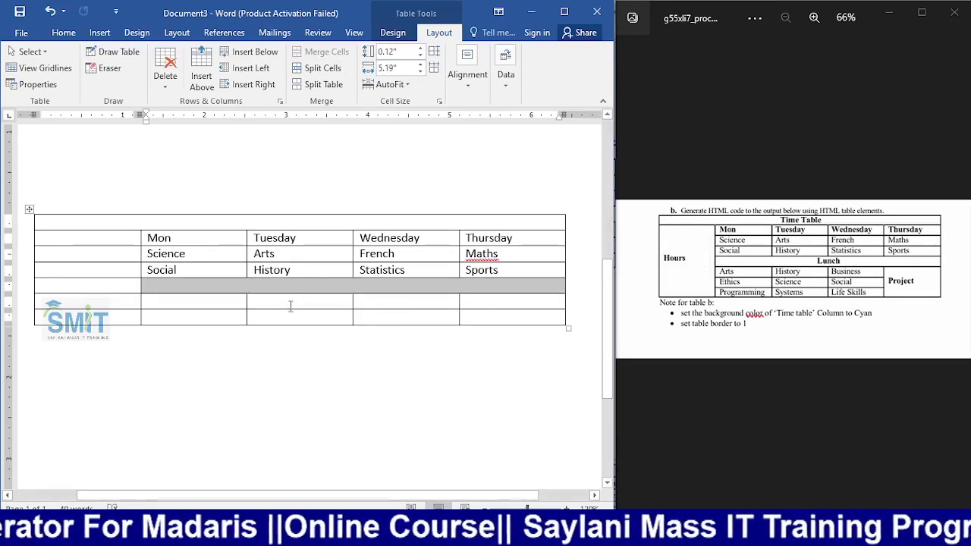
click(220, 302)
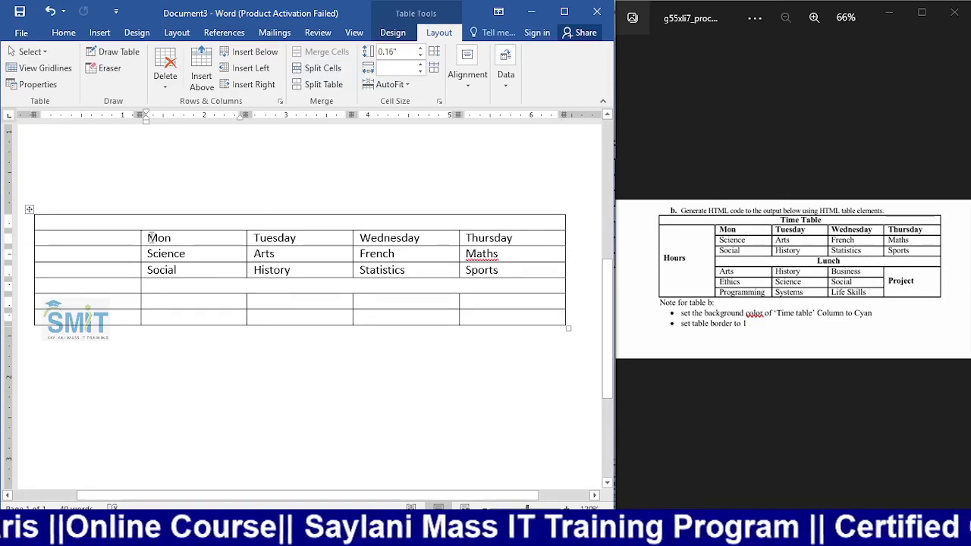
Copy Science, Arts and French from the third row into the Mon to Wednesday cells of the two rows below the merged row
drag(150, 238, 394, 238)
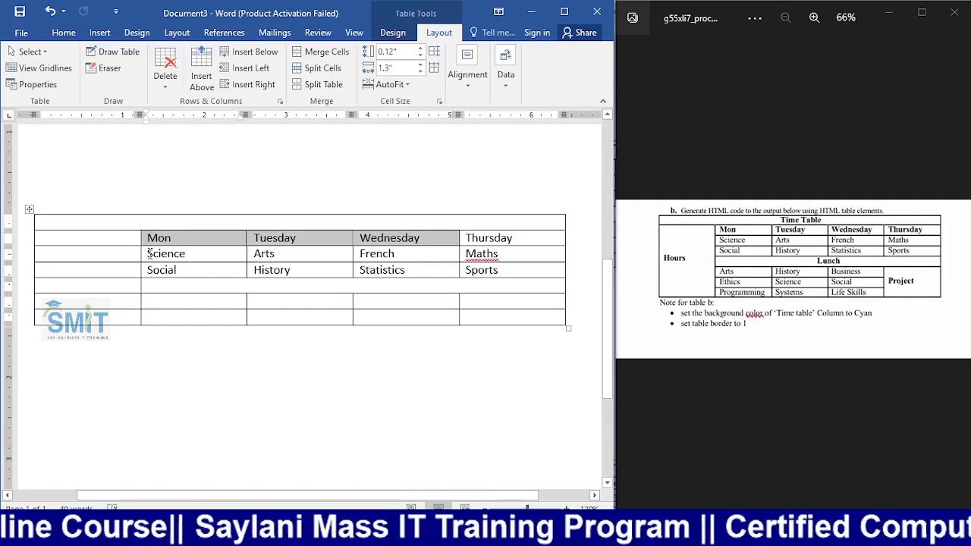
drag(150, 253, 383, 253)
key(ctrl+c)
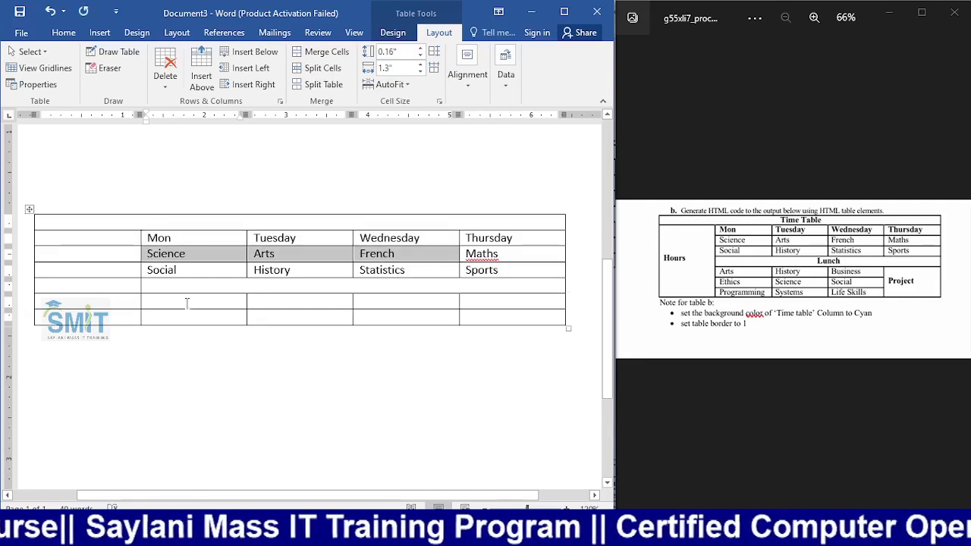
drag(186, 303, 382, 308)
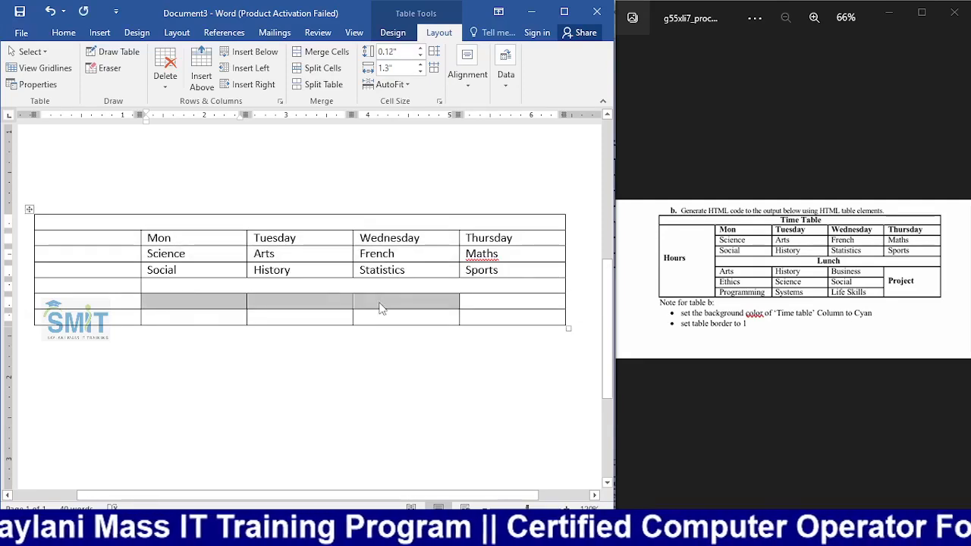
key(ctrl+v)
key(Down)
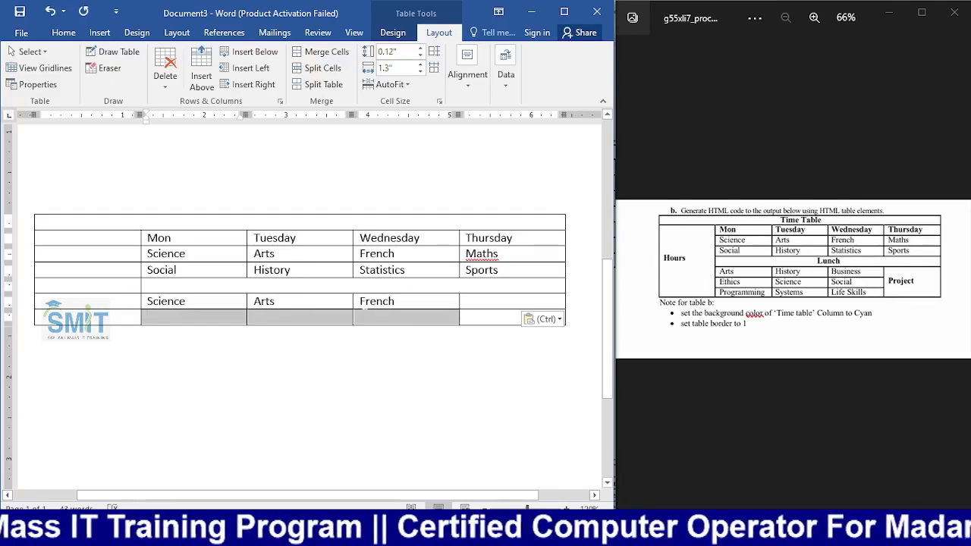
key(ctrl+v)
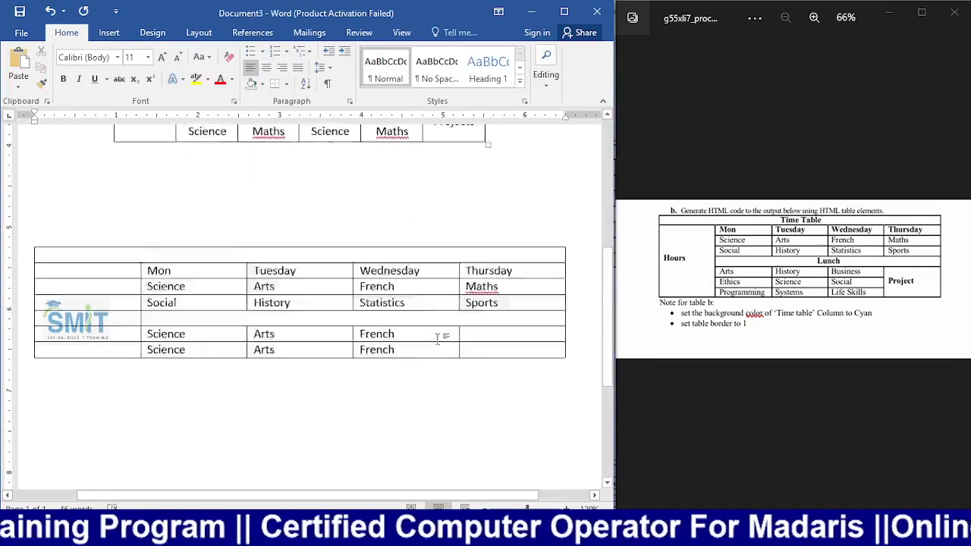
scroll(397, 282, down, 2)
scroll(395, 286, up, 1)
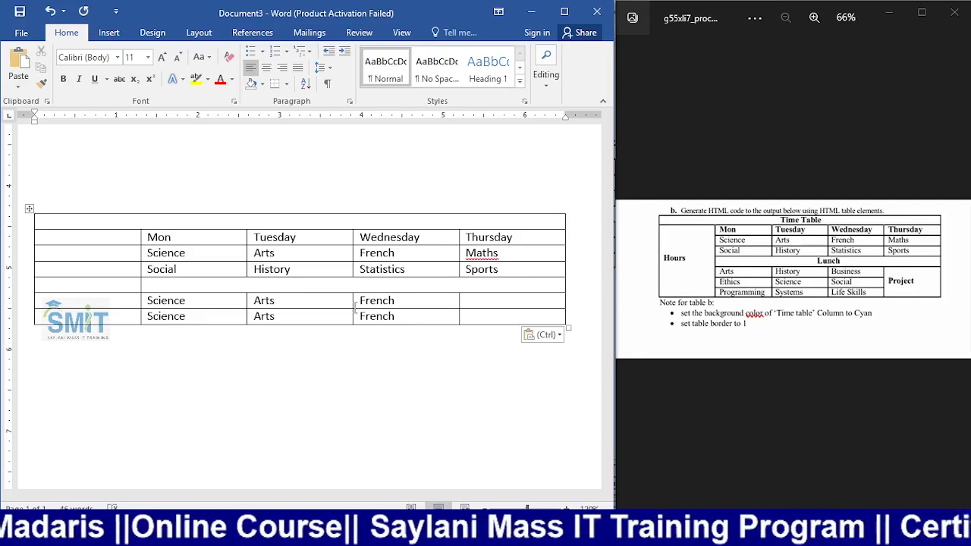
Insert a new empty row below the last row of the second table
click(32, 326)
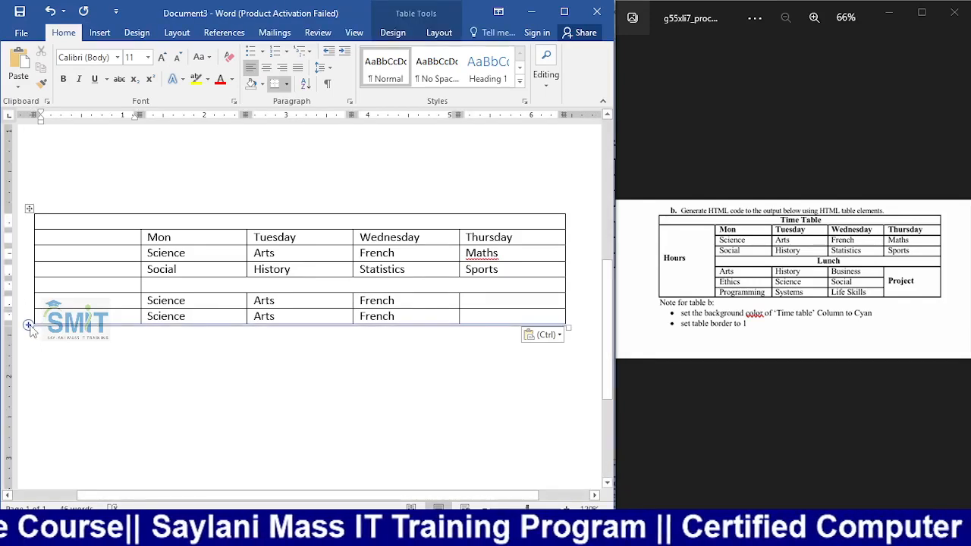
click(191, 319)
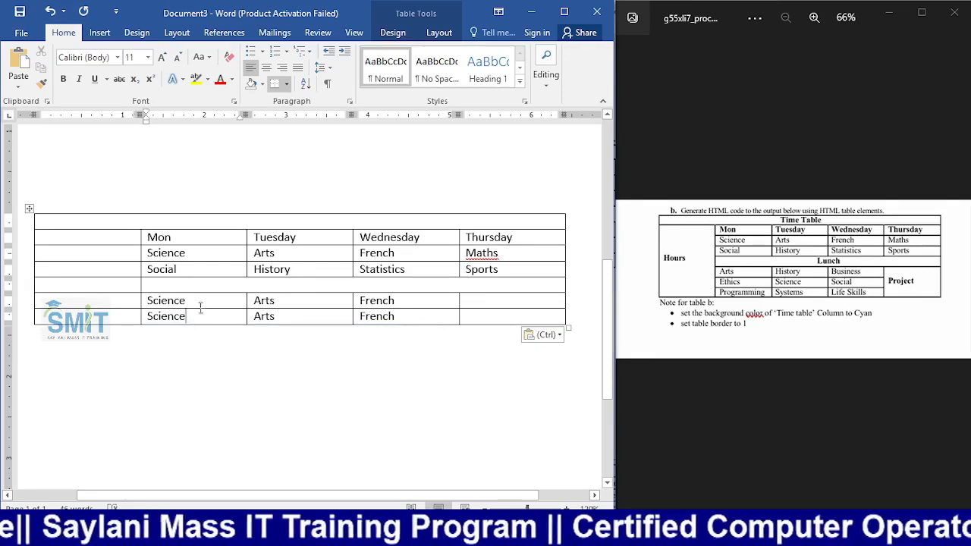
mouse_move(29, 325)
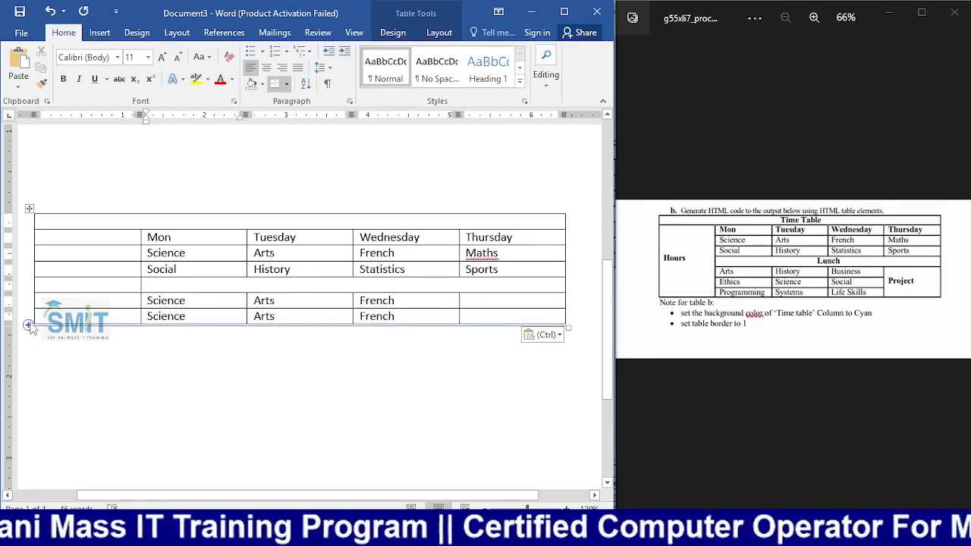
click(440, 33)
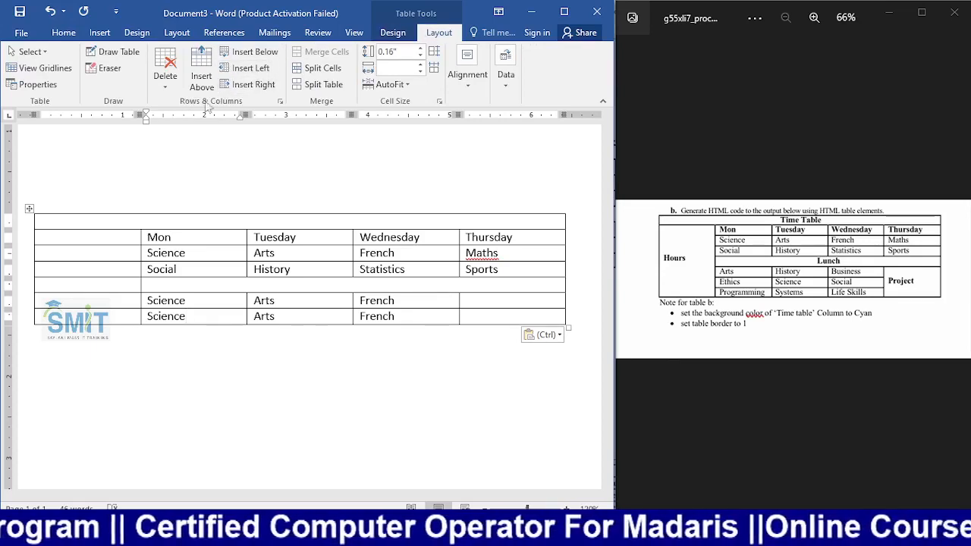
click(253, 55)
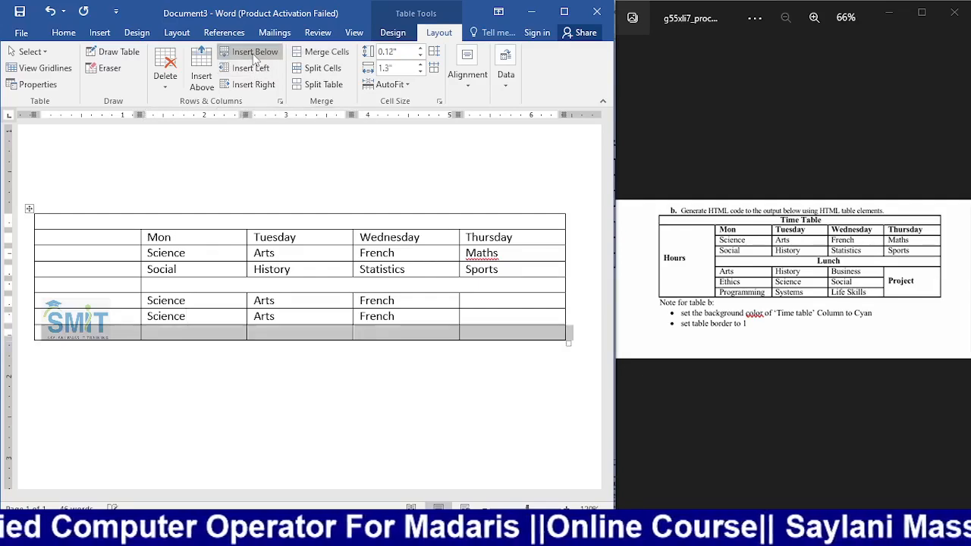
click(189, 334)
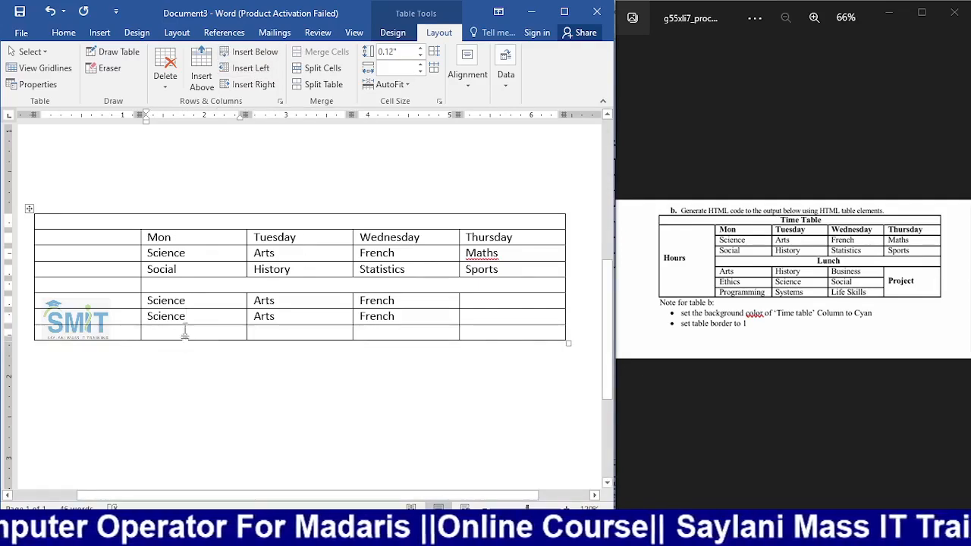
Copy Science, Arts and French from the row above into the Mon to Wednesday cells of the new last row
drag(150, 315, 410, 317)
key(ctrl+c)
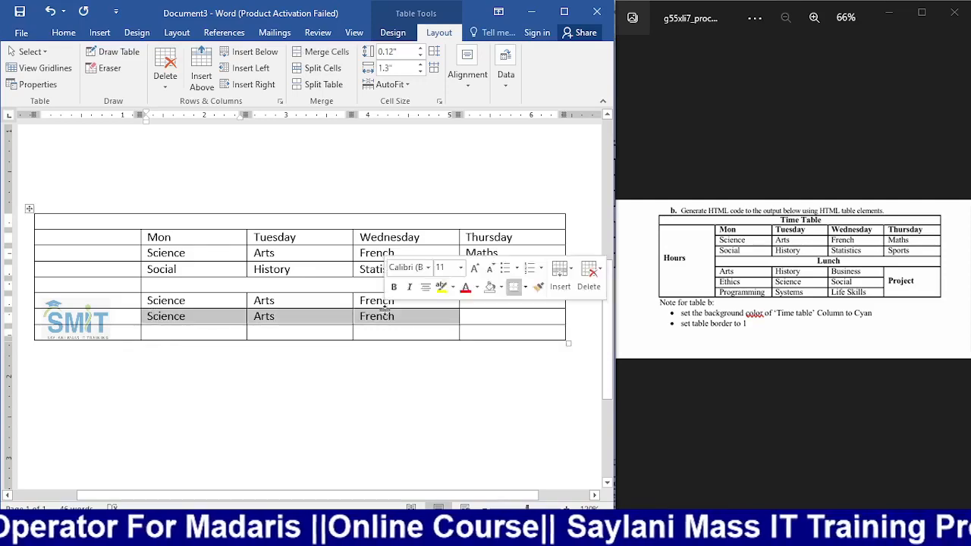
drag(211, 331, 361, 330)
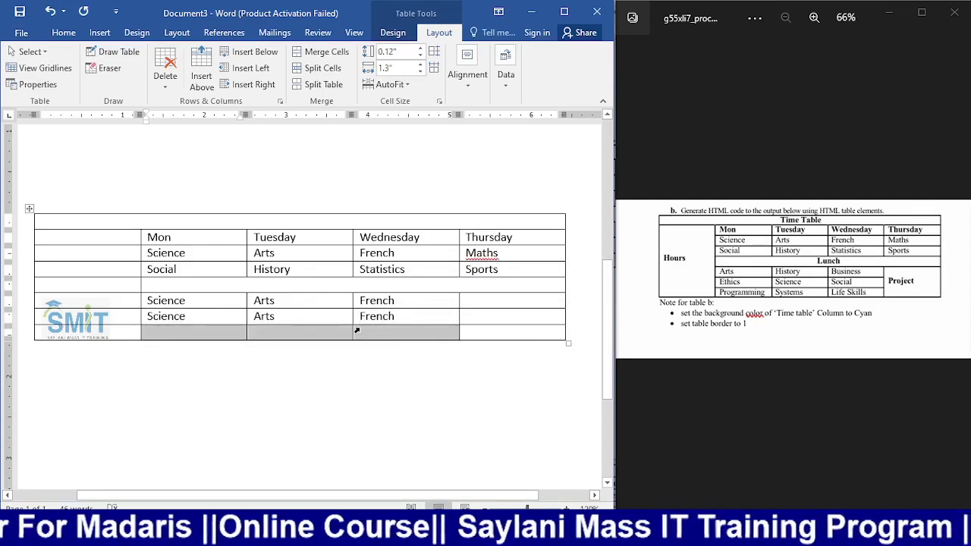
key(ctrl+v)
click(371, 374)
scroll(412, 336, up, 6)
scroll(433, 337, down, 6)
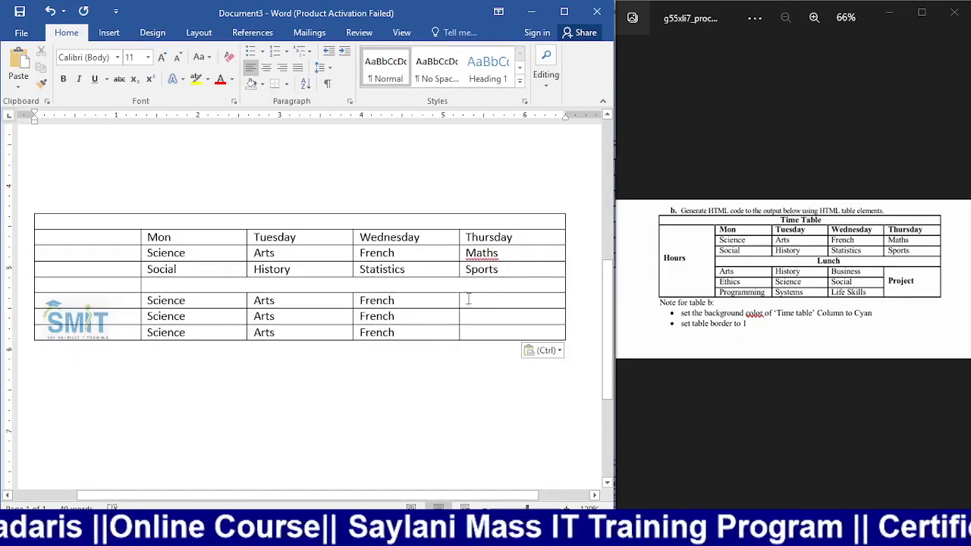
Merge the three empty Thursday cells in the last three rows into one cell
drag(469, 300, 501, 332)
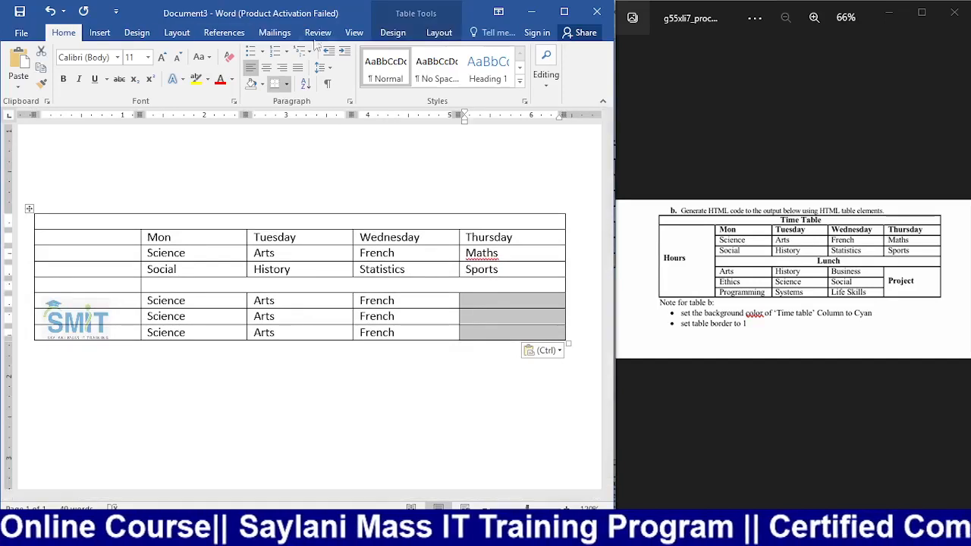
click(438, 32)
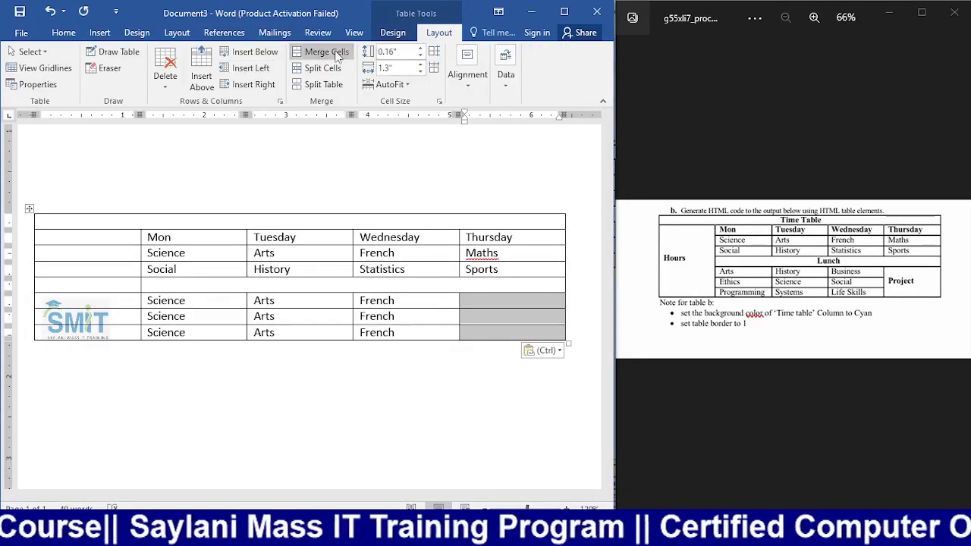
click(338, 53)
drag(108, 238, 98, 341)
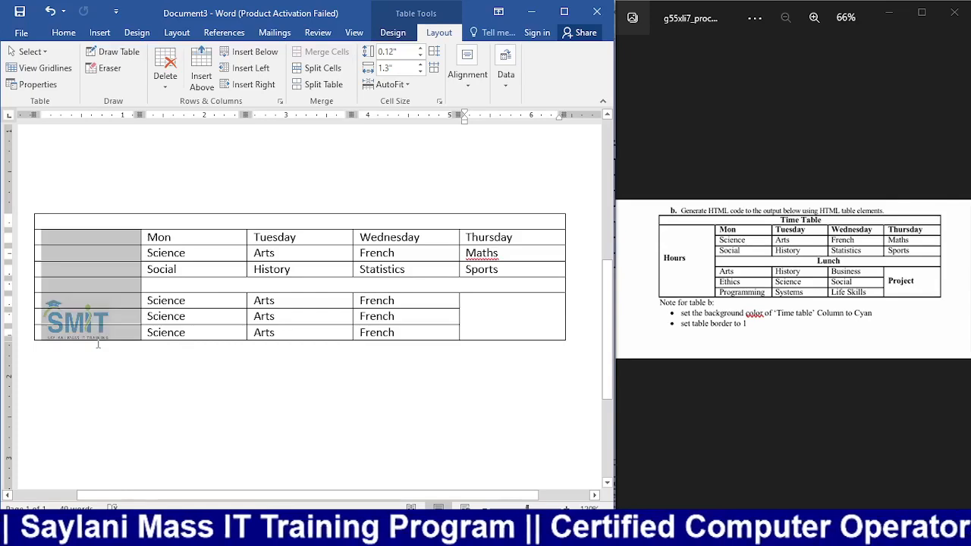
click(326, 53)
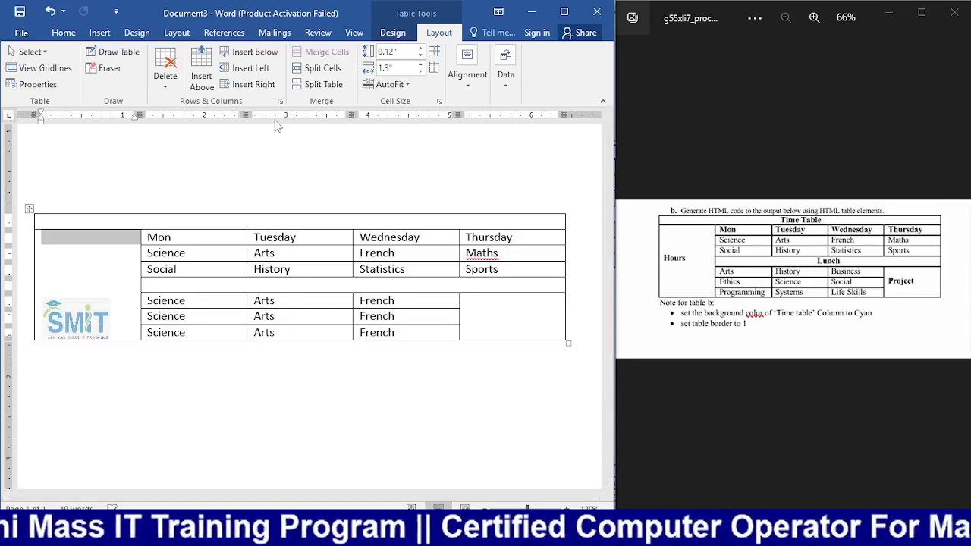
key(ctrl+z)
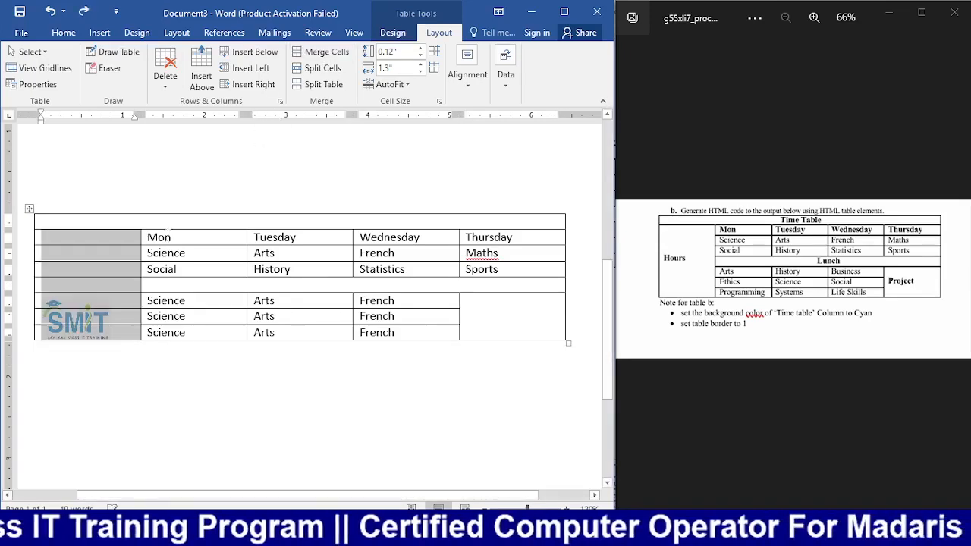
click(119, 239)
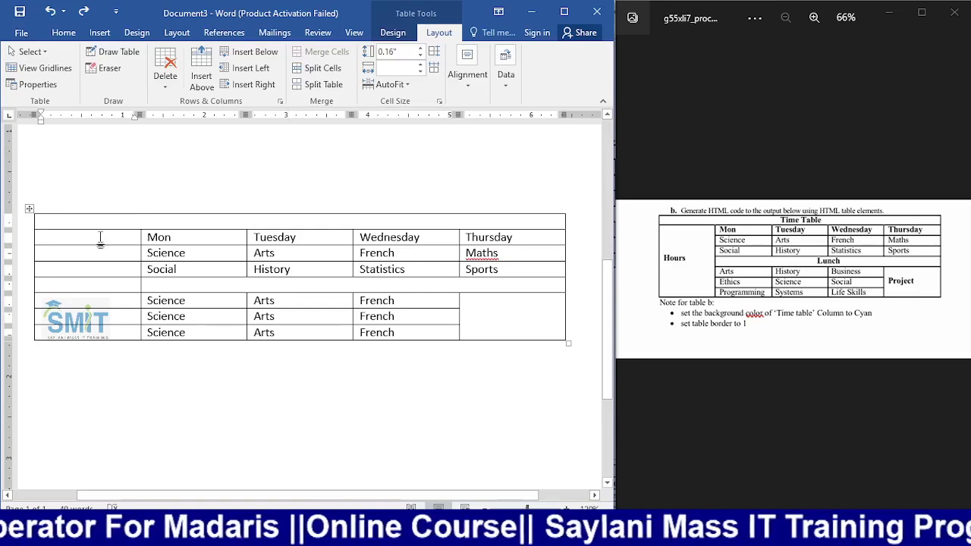
Merge the first column's cells from the day-heading row down to the last row into one cell
drag(100, 238, 85, 333)
click(82, 269)
click(324, 52)
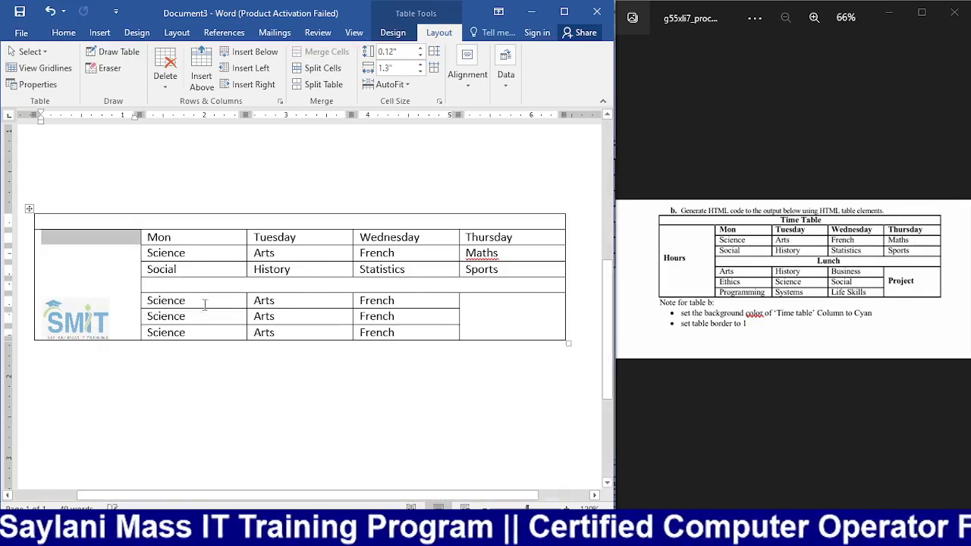
Move the second table up the page, closer to the first timetable
scroll(199, 296, down, 5)
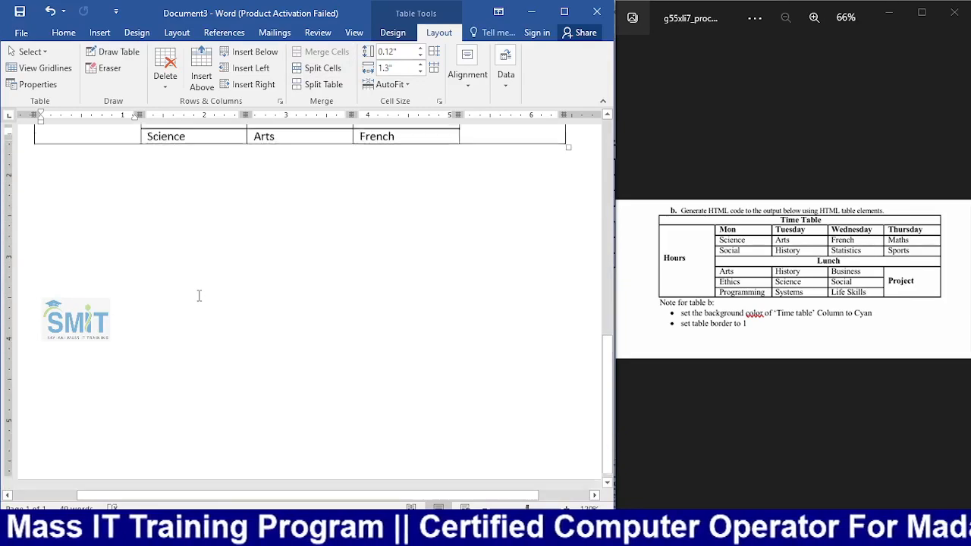
scroll(199, 295, up, 3)
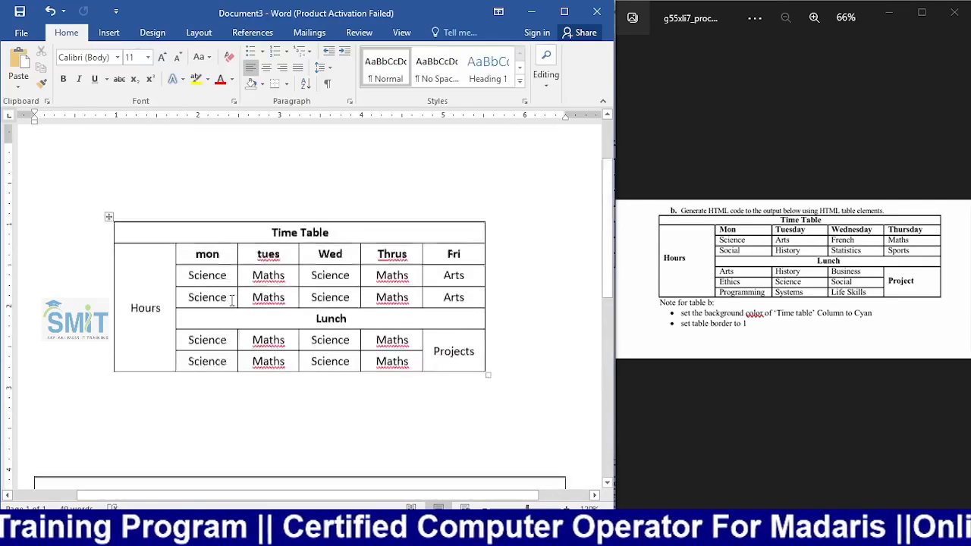
scroll(232, 299, down, 5)
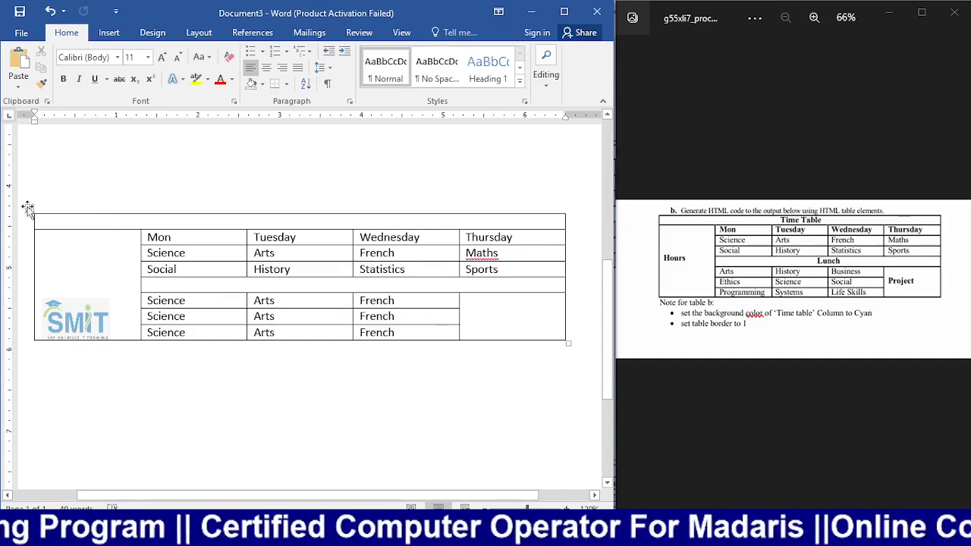
click(29, 210)
drag(36, 173, 38, 161)
scroll(91, 204, down, 4)
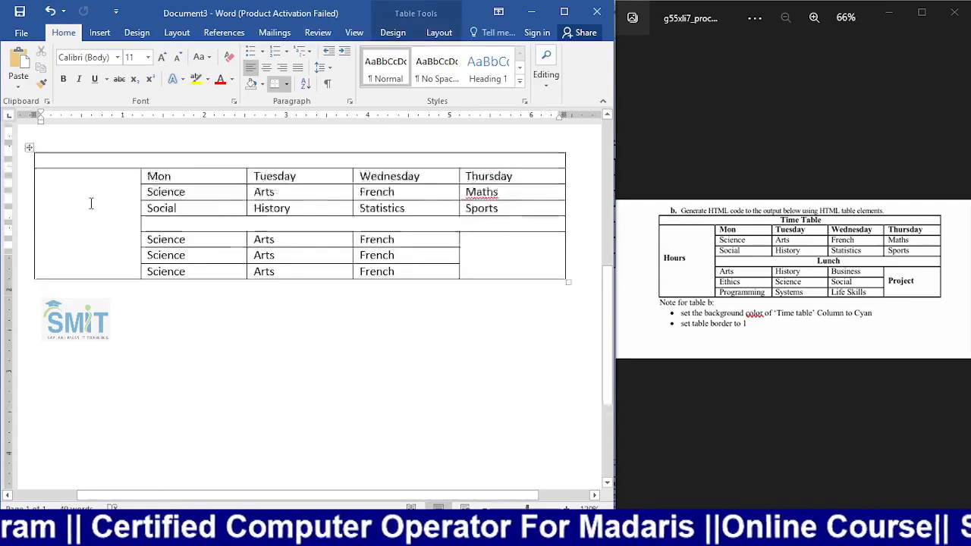
scroll(91, 204, up, 4)
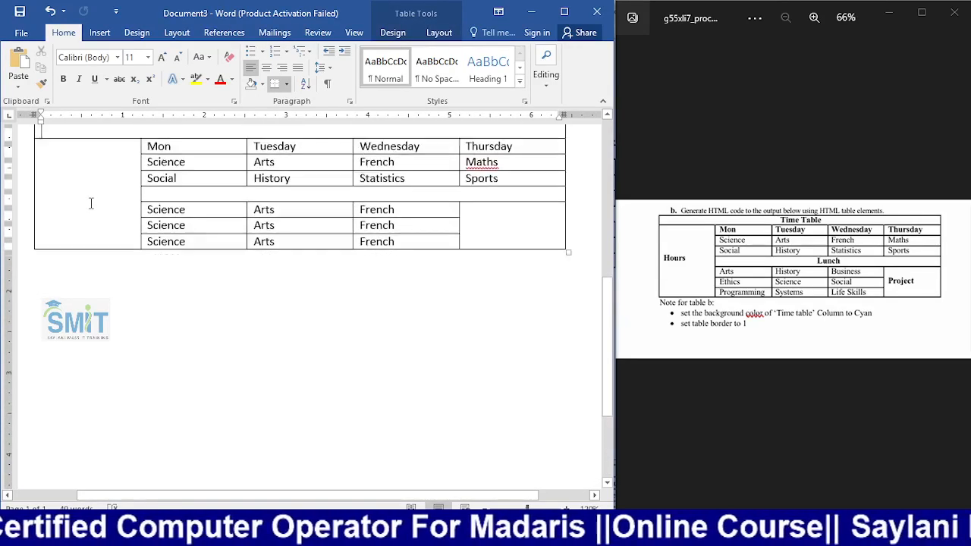
scroll(92, 178, up, 1)
scroll(91, 189, down, 1)
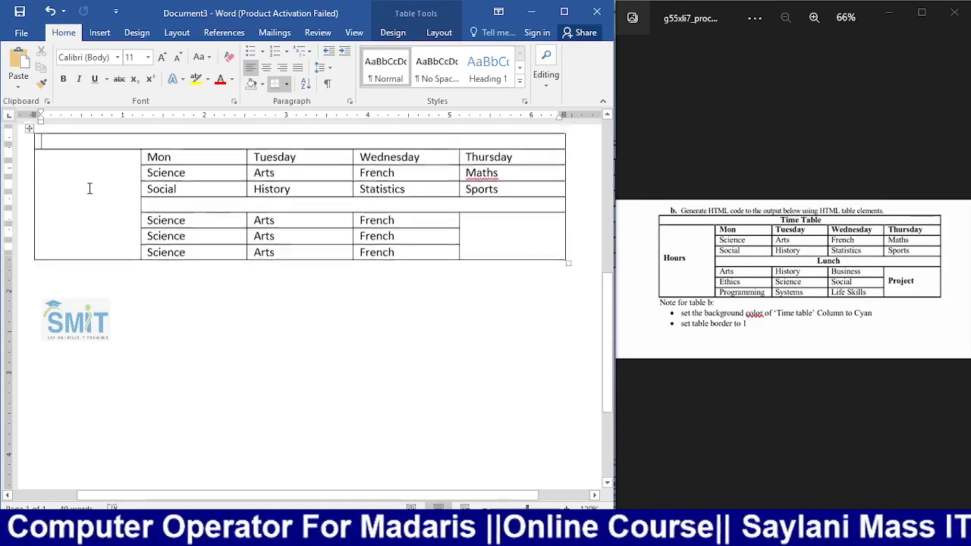
Draw the outer frame of a new table below the second one with Draw Table, about 6.49" wide and 1.69" high
click(101, 33)
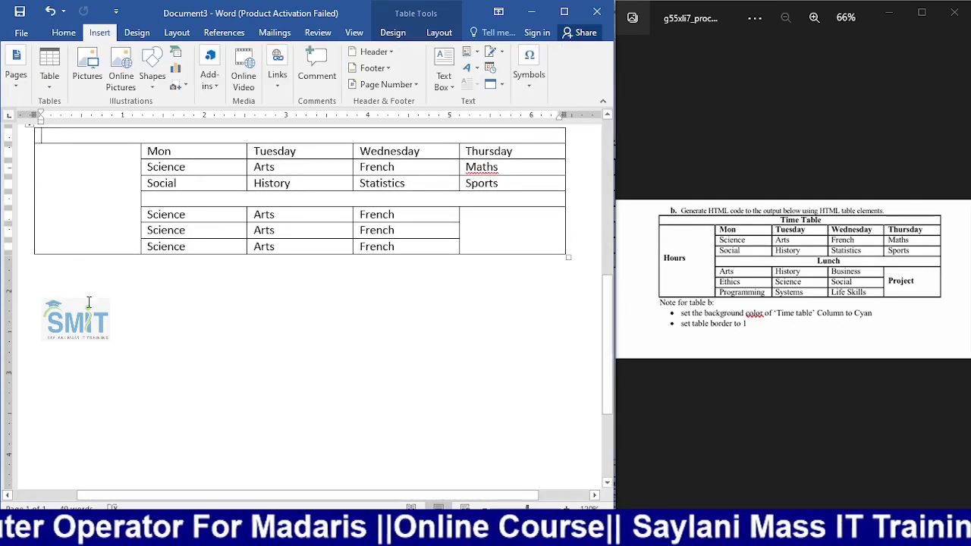
scroll(68, 313, up, 6)
scroll(69, 313, down, 4)
scroll(69, 312, down, 3)
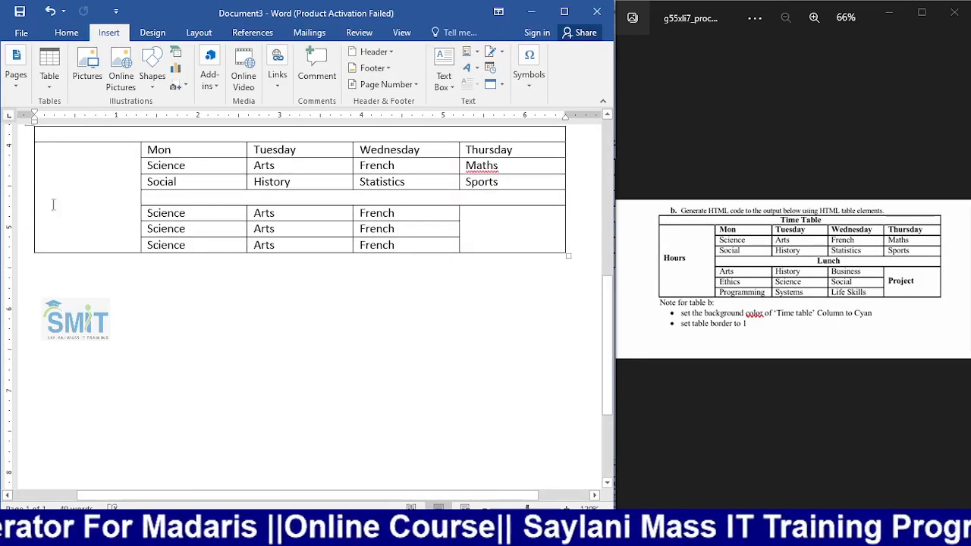
scroll(48, 158, up, 1)
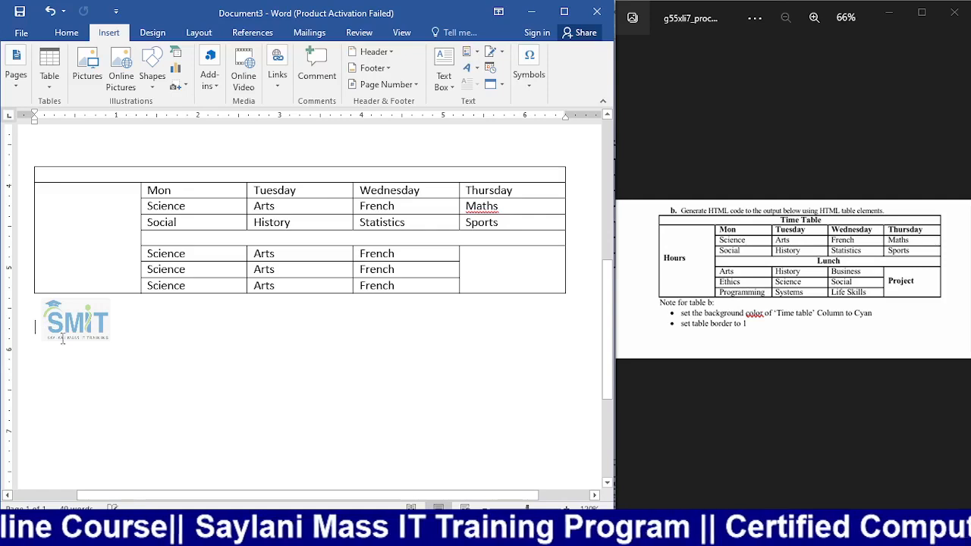
click(56, 83)
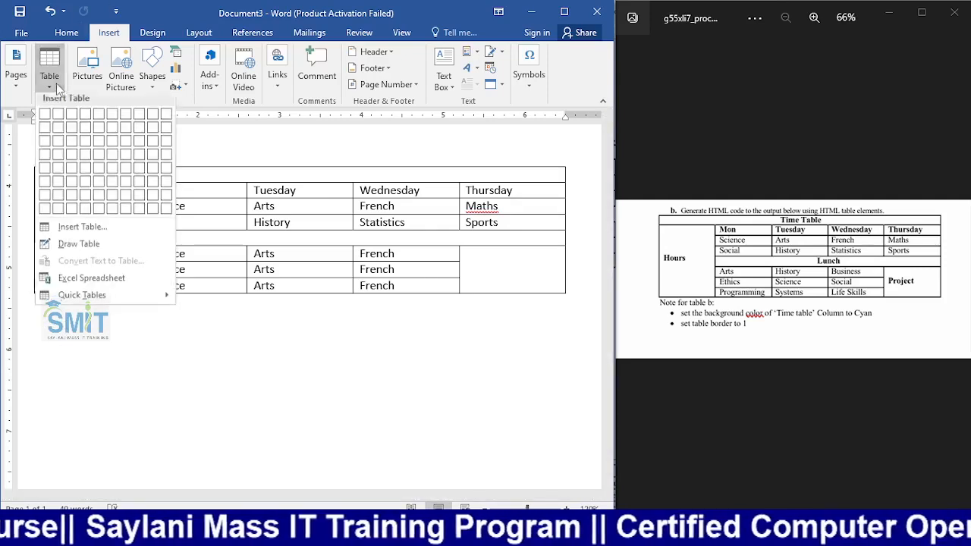
click(76, 248)
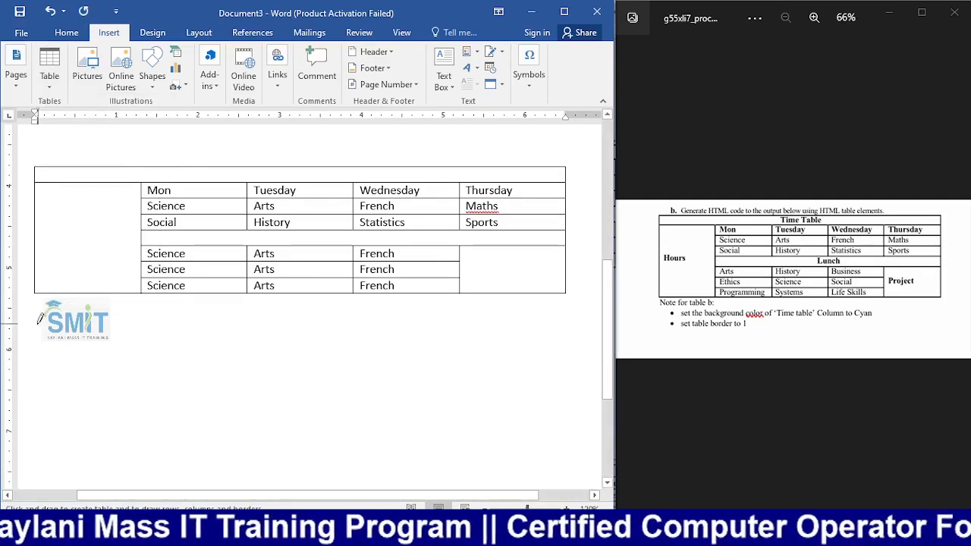
mouse_move(36, 324)
mouse_down()
mouse_move(251, 405)
mouse_move(579, 465)
mouse_move(569, 461)
mouse_up()
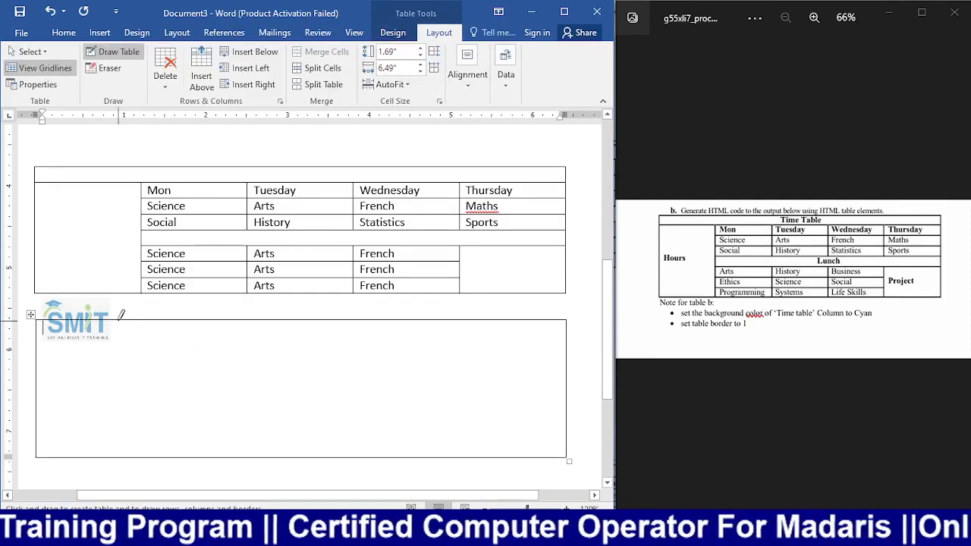
scroll(116, 310, down, 1)
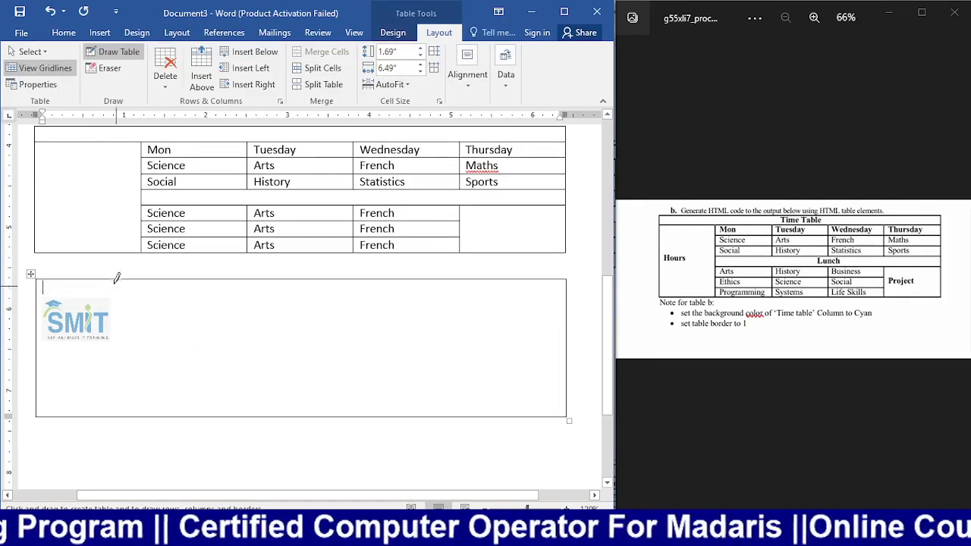
Divide the new table frame into five columns by drawing four vertical lines from its upper to its lower border
drag(106, 278, 101, 415)
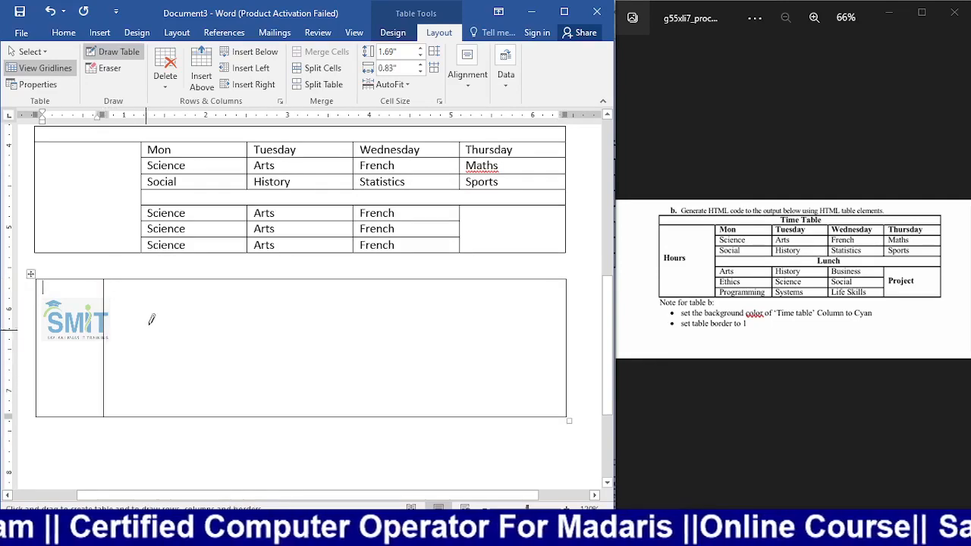
drag(191, 279, 188, 414)
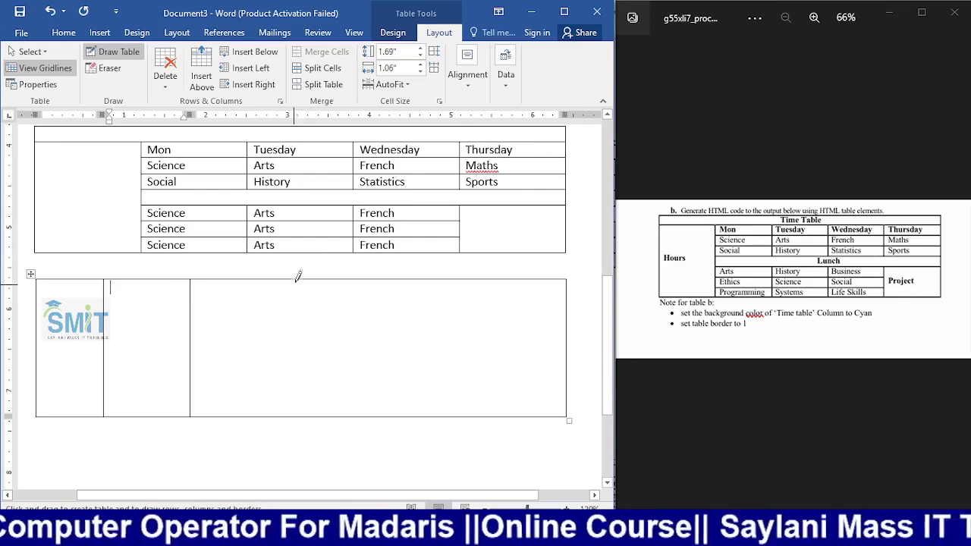
drag(300, 277, 297, 415)
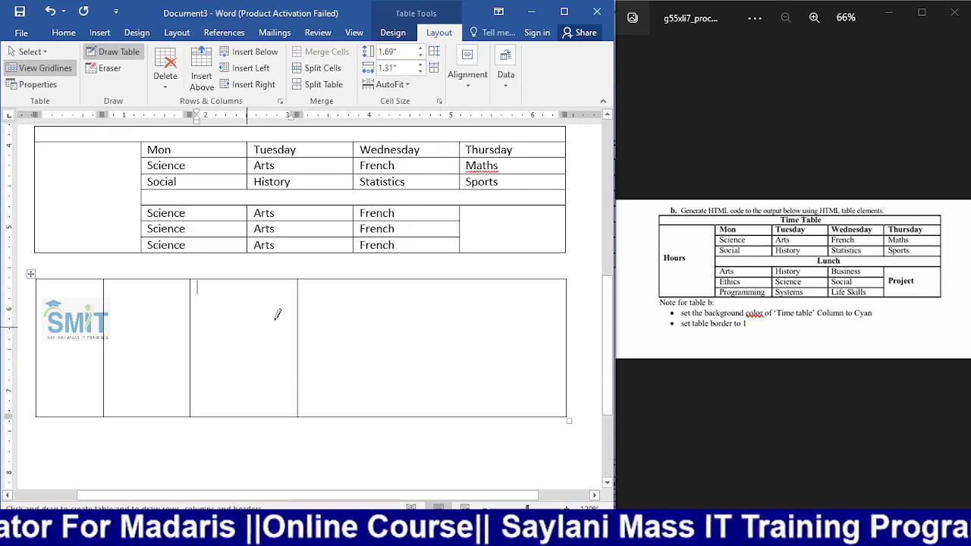
drag(381, 279, 381, 416)
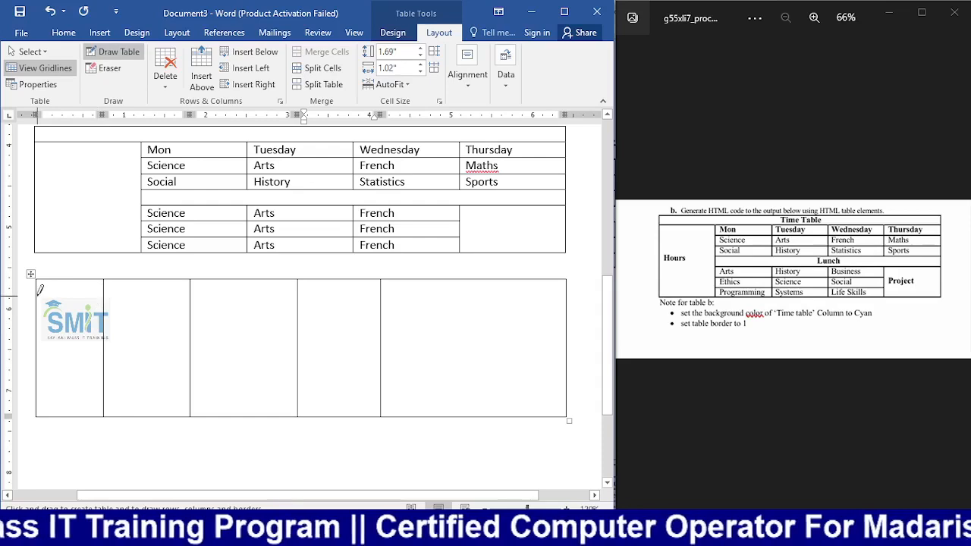
Draw a full-width horizontal line forming the new table's title row, and undo the extra full-width line drawn beneath it
scroll(39, 288, up, 1)
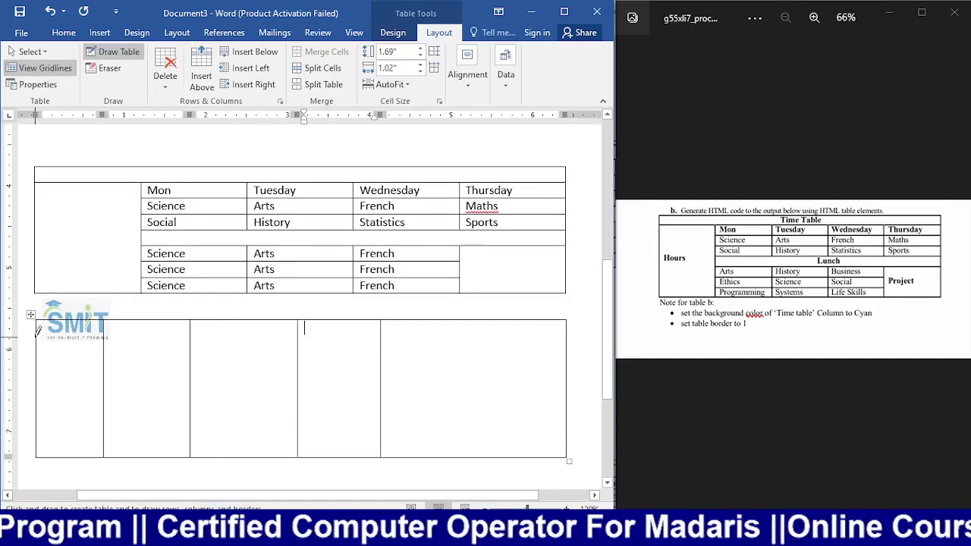
mouse_move(38, 330)
mouse_down()
mouse_move(553, 333)
mouse_move(529, 338)
mouse_up()
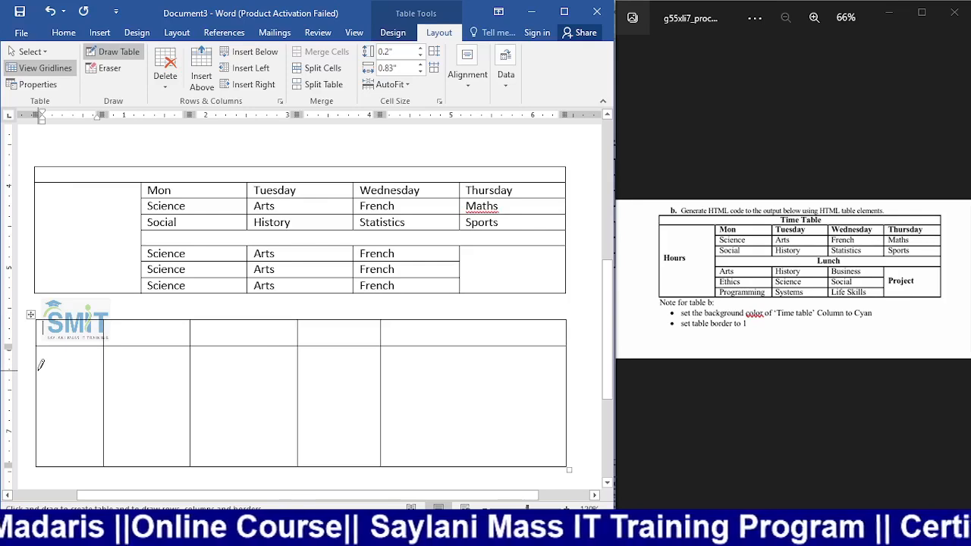
drag(38, 368, 438, 367)
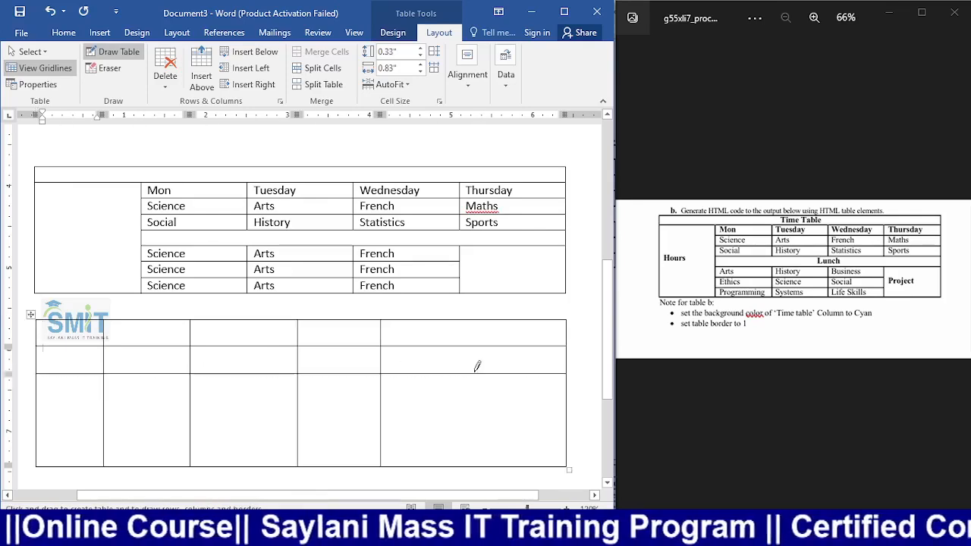
key(ctrl+z)
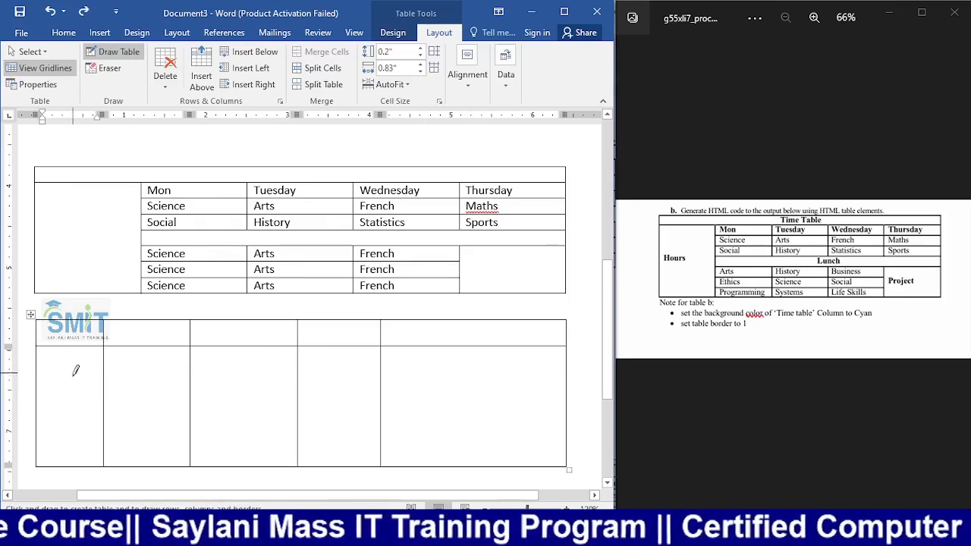
Draw seven horizontal lines below the title row from the second column to the outer edge, leaving the first column undivided, and stop drawing
mouse_move(106, 367)
mouse_down()
mouse_move(376, 361)
mouse_move(529, 380)
mouse_move(514, 382)
mouse_up()
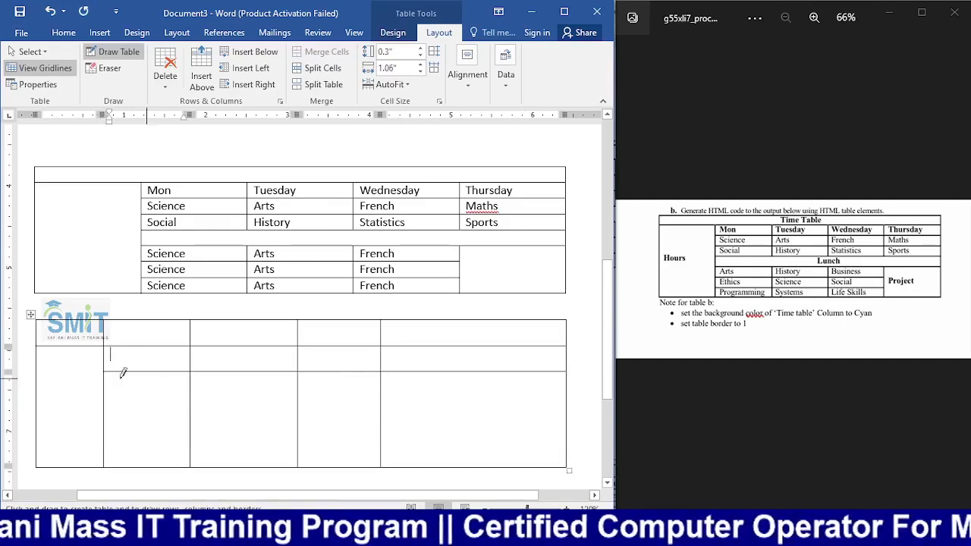
drag(103, 387, 486, 383)
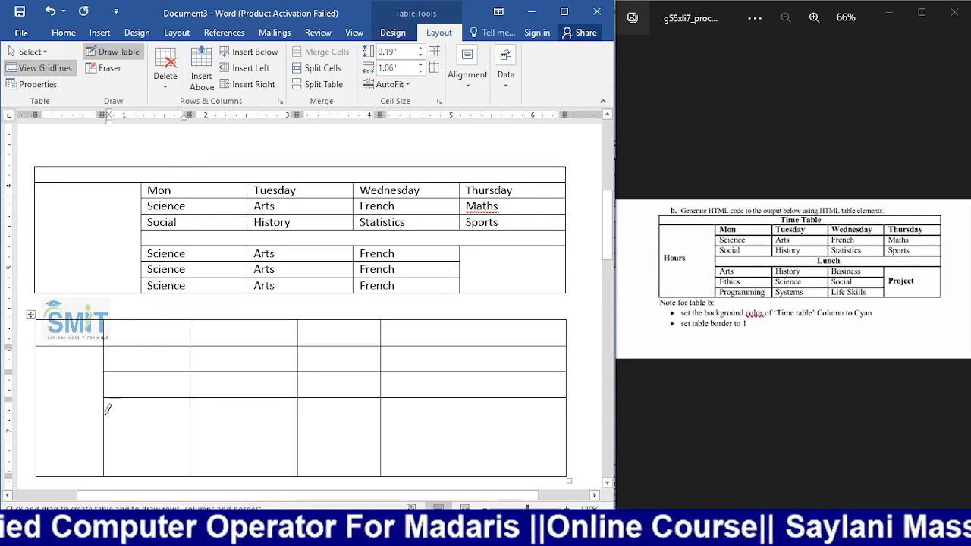
drag(107, 420, 531, 421)
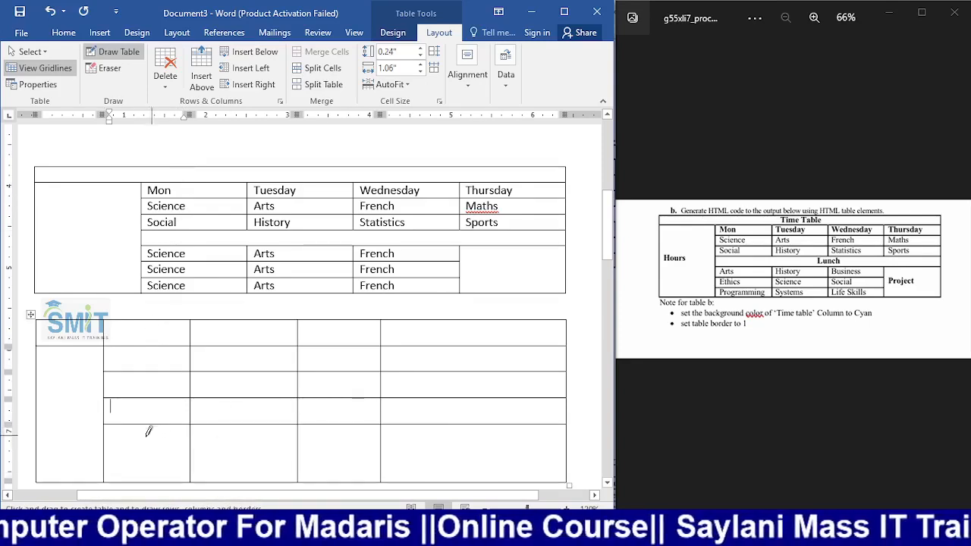
drag(108, 437, 524, 440)
scroll(392, 416, down, 2)
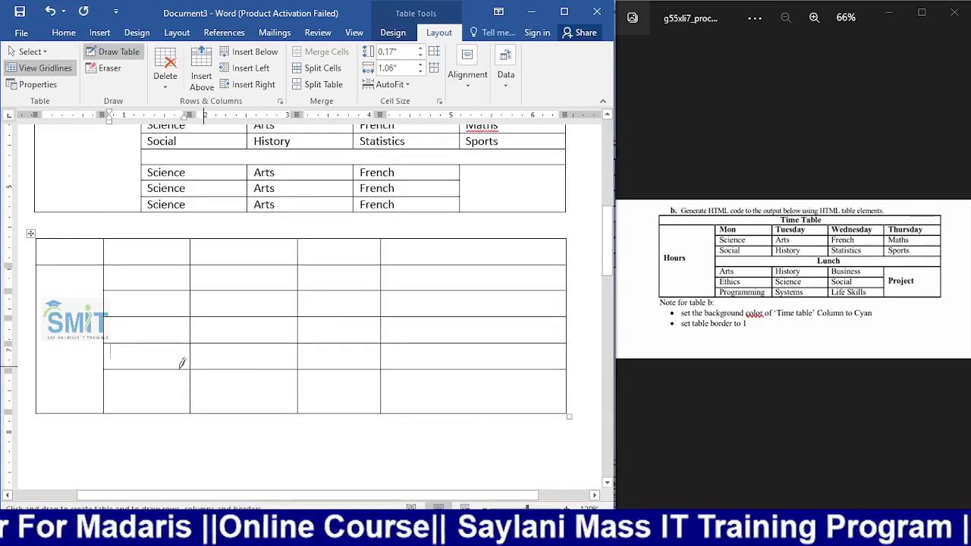
drag(105, 382, 474, 381)
drag(107, 407, 498, 407)
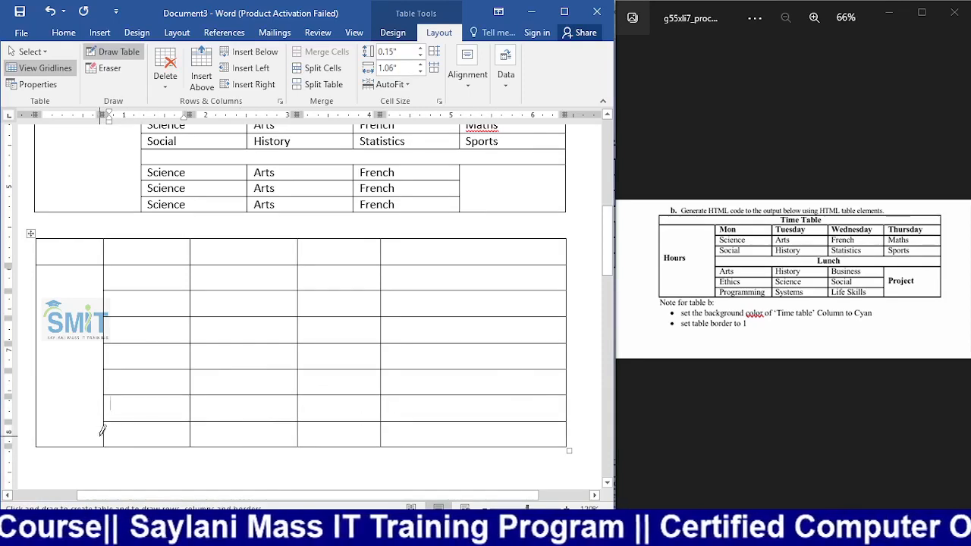
drag(125, 429, 510, 428)
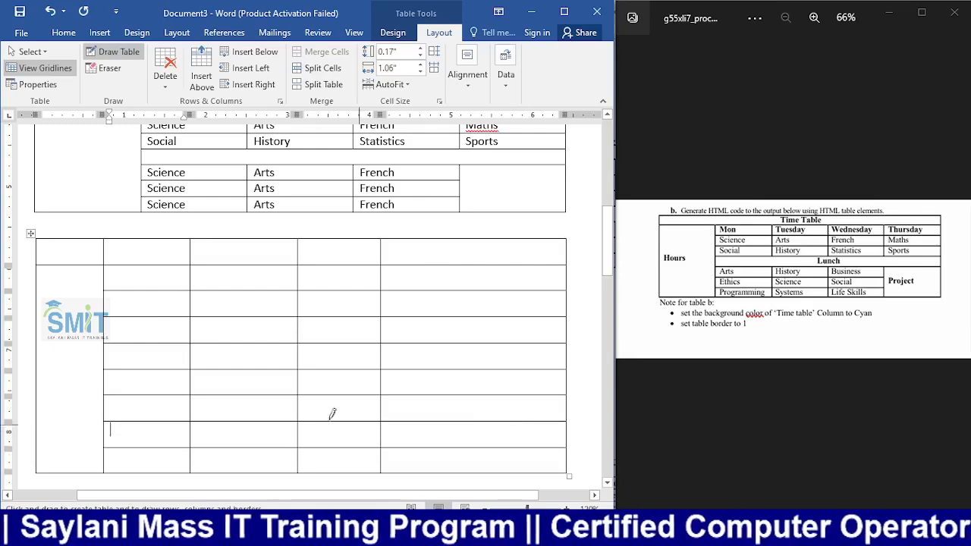
scroll(191, 248, up, 2)
scroll(194, 277, down, 1)
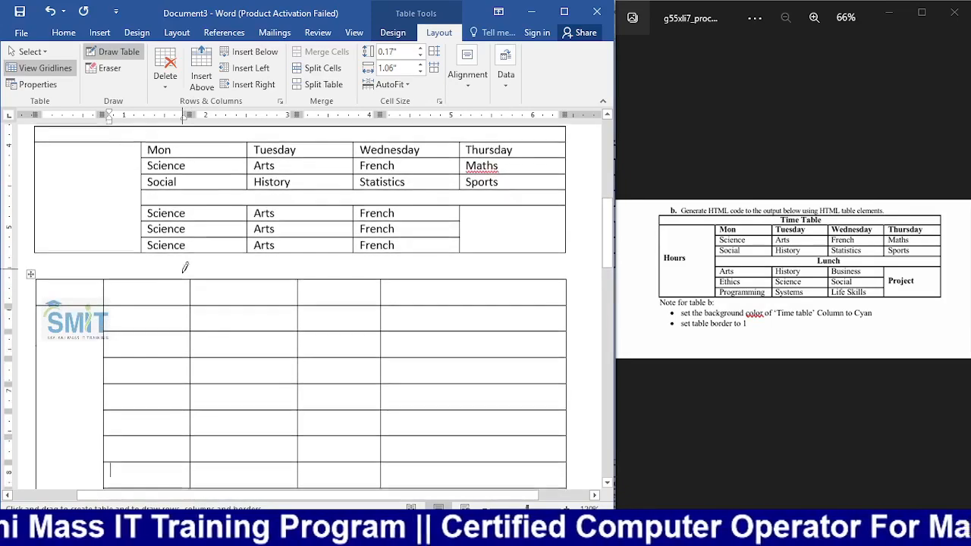
key(Escape)
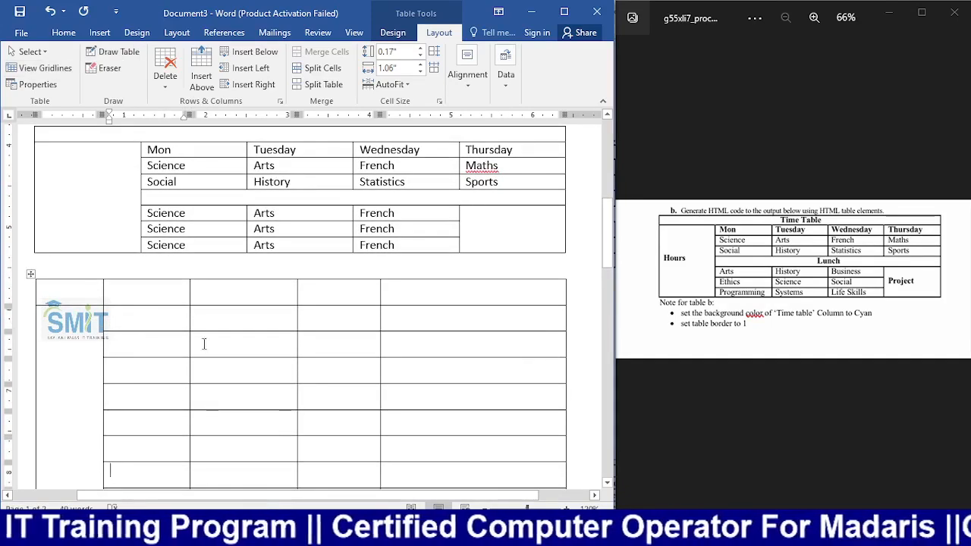
Select the whole third table and distribute its columns evenly
scroll(199, 340, up, 1)
scroll(171, 338, down, 1)
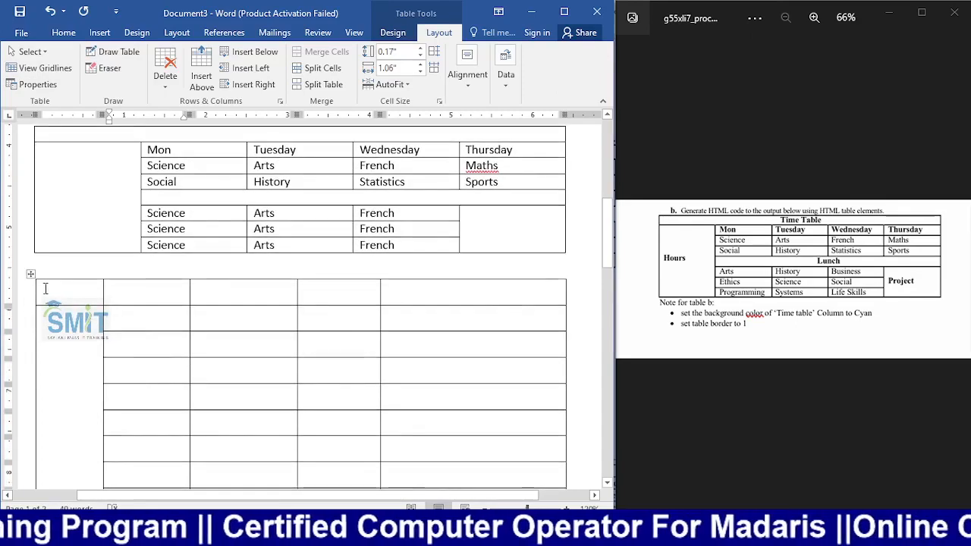
click(31, 275)
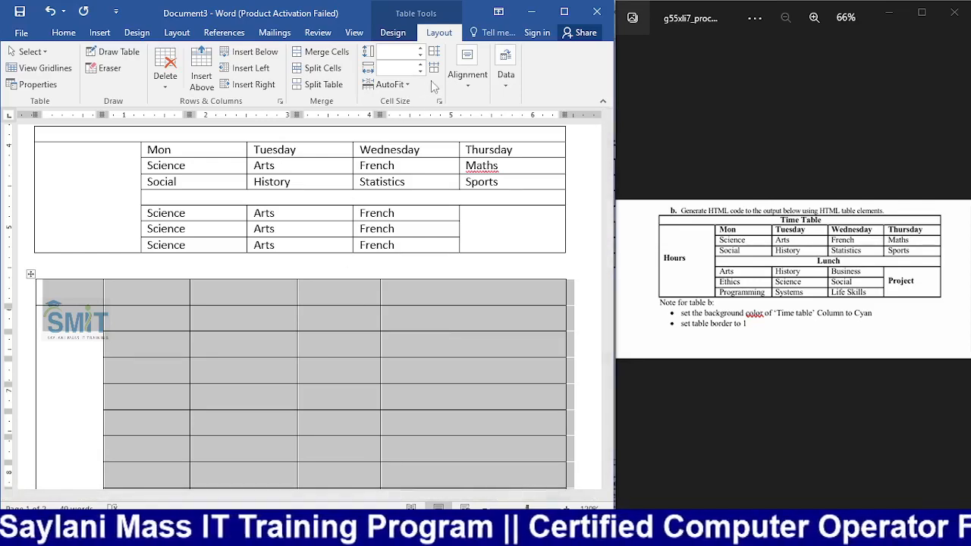
click(436, 77)
click(337, 315)
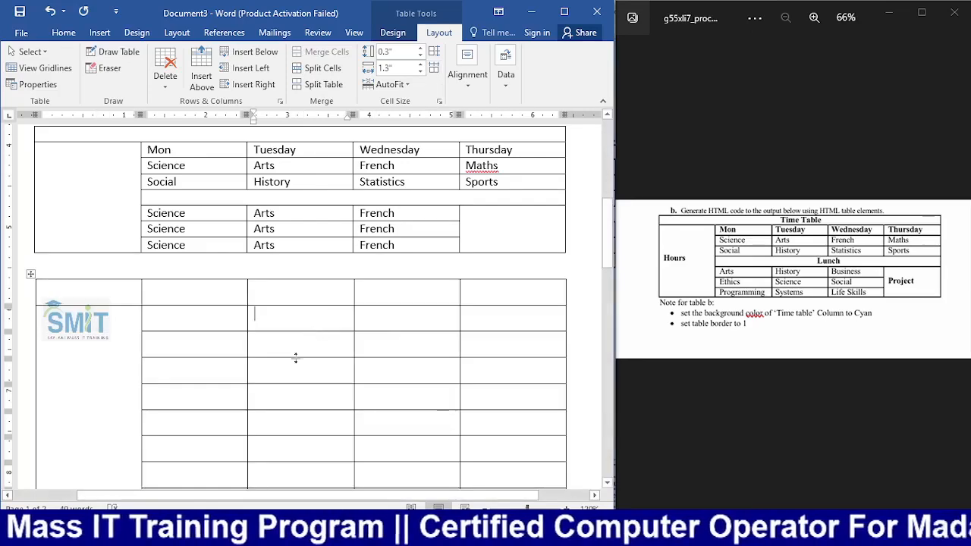
Merge all cells of the third table's first row into a single title cell
scroll(292, 366, up, 1)
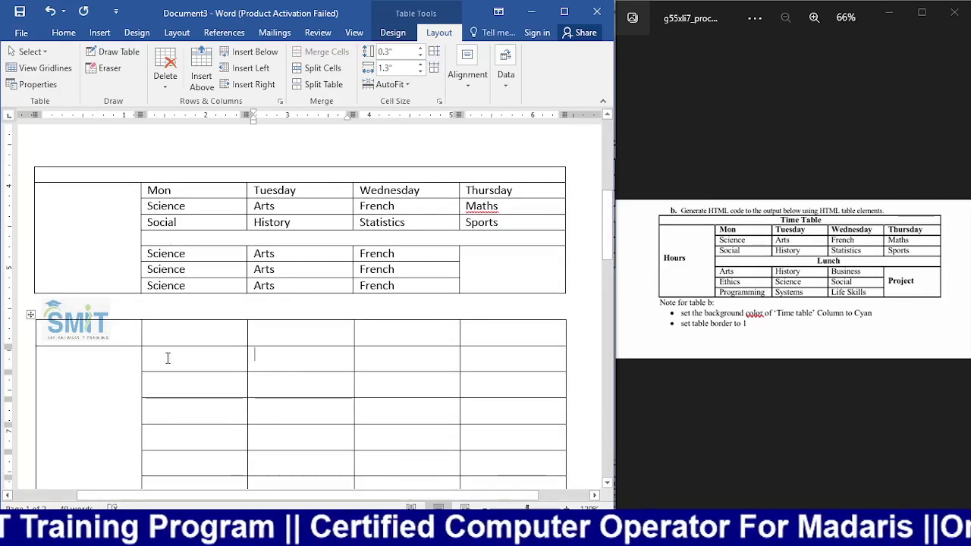
drag(129, 339, 524, 334)
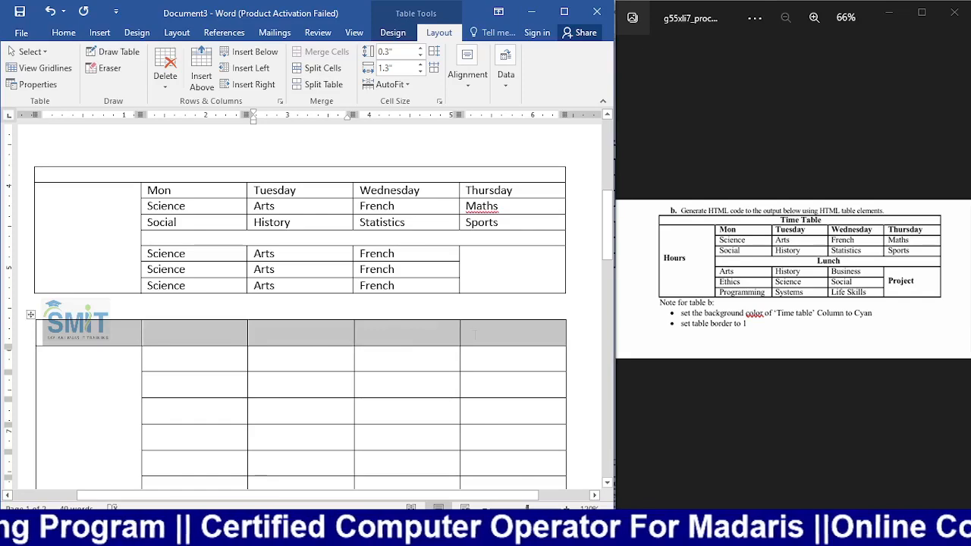
click(325, 51)
scroll(329, 343, down, 2)
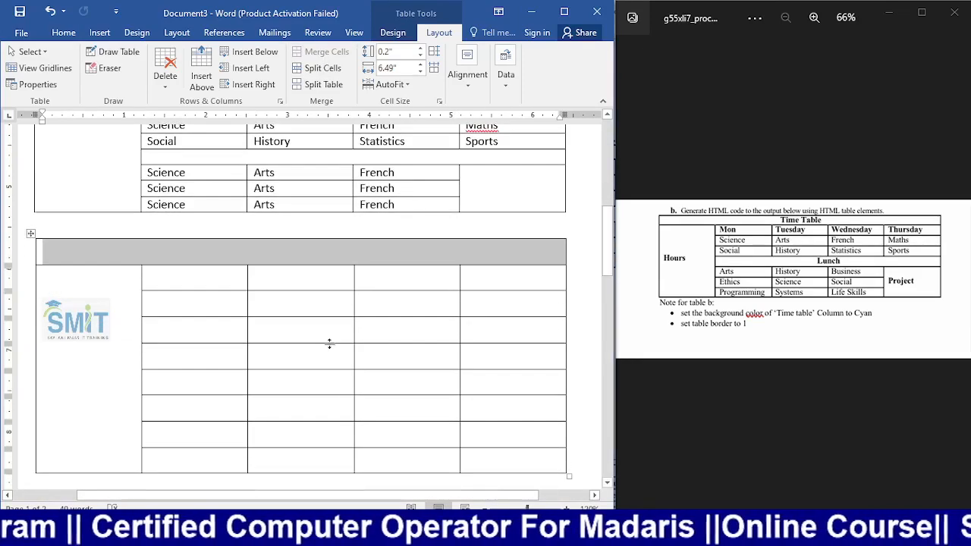
click(295, 275)
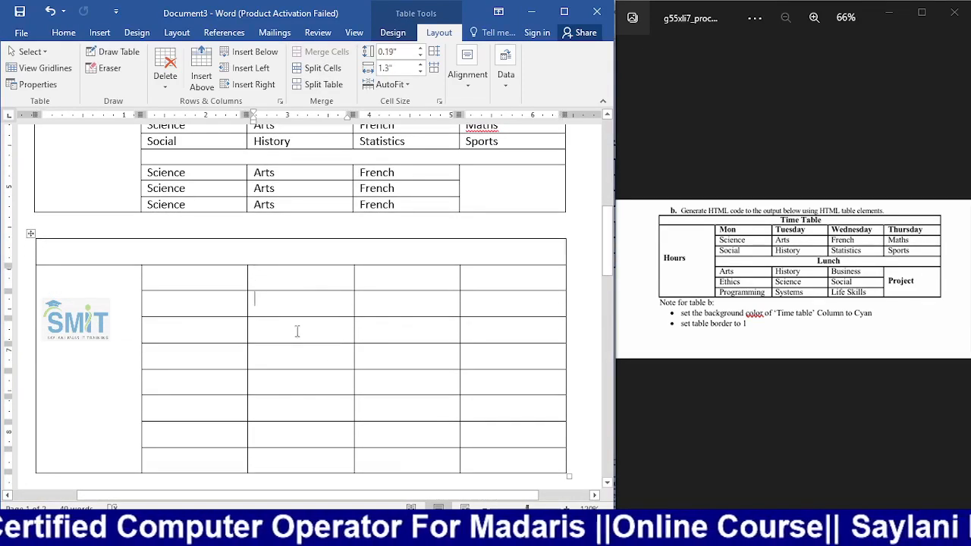
Merge the four cells in the fourth row below the title row, and merge the three last-column cells directly beneath them
drag(205, 355, 507, 372)
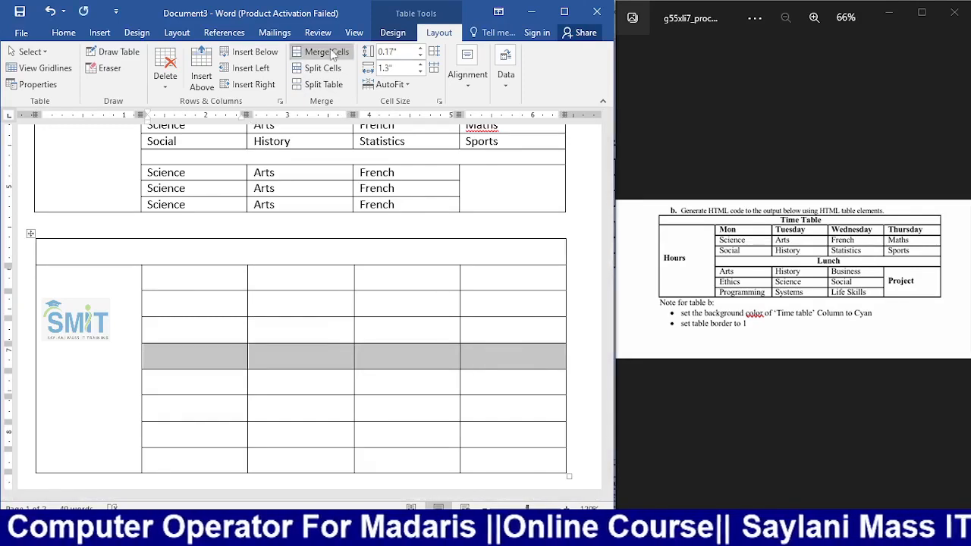
click(326, 52)
scroll(417, 317, down, 1)
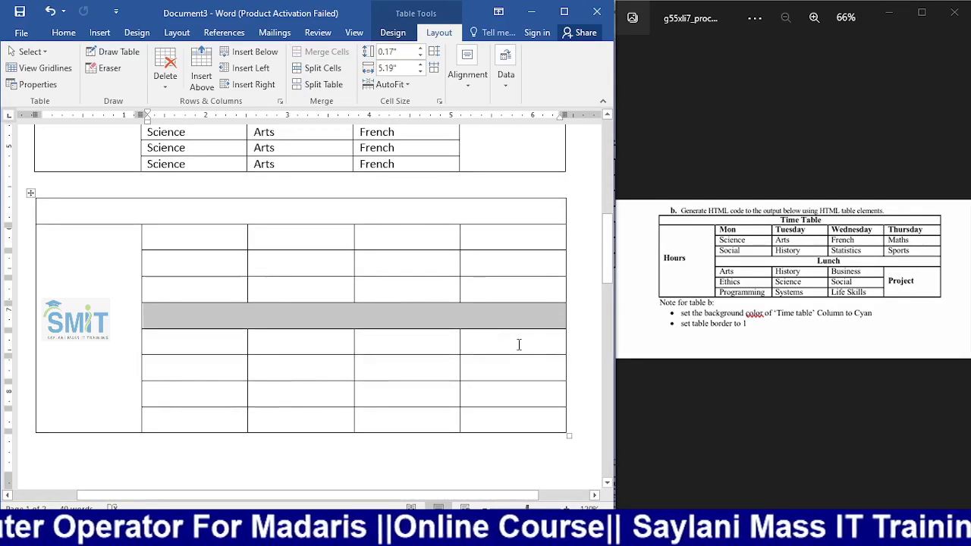
drag(518, 345, 510, 394)
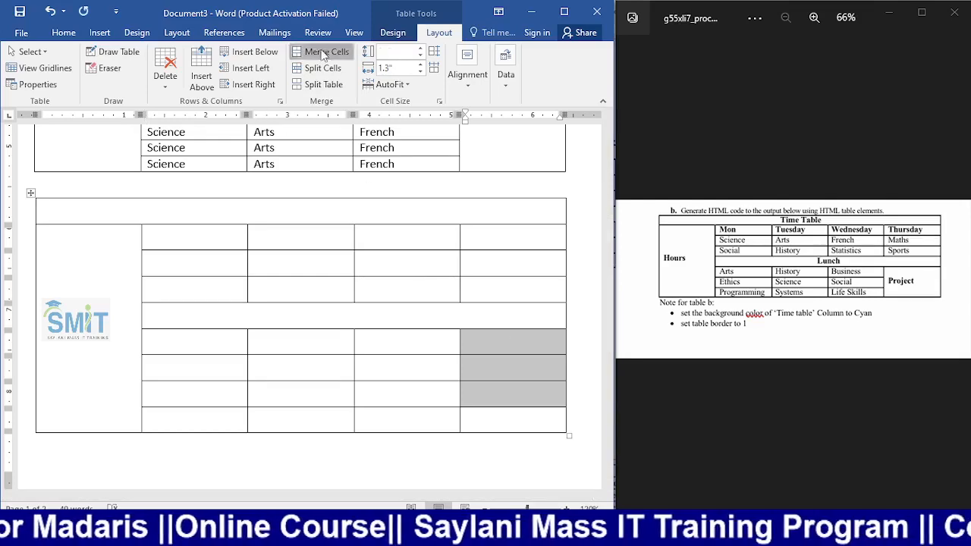
click(324, 51)
click(316, 354)
Copy the second table's rows from the day headings through Social/History/Statistics/Sports into the three rows below the third table's title row
scroll(317, 354, up, 4)
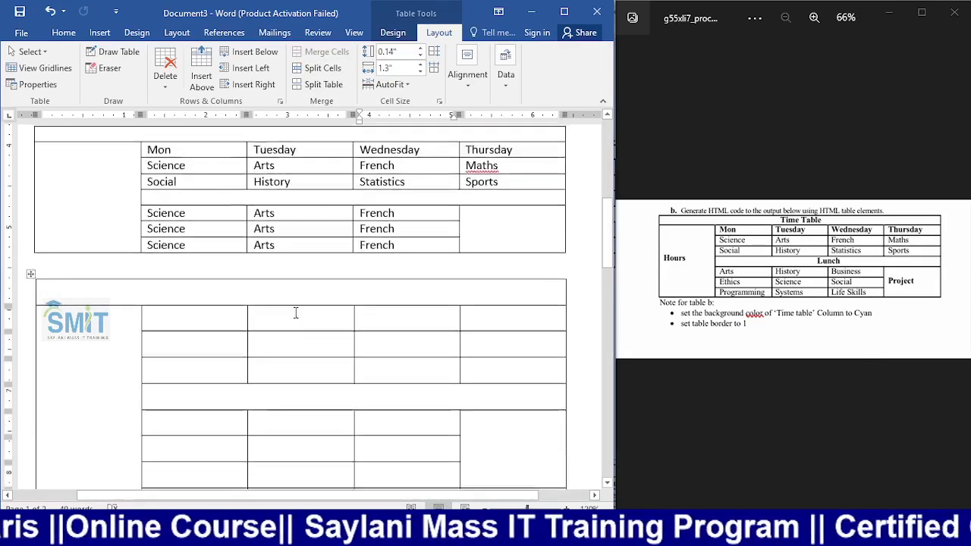
drag(250, 232, 535, 266)
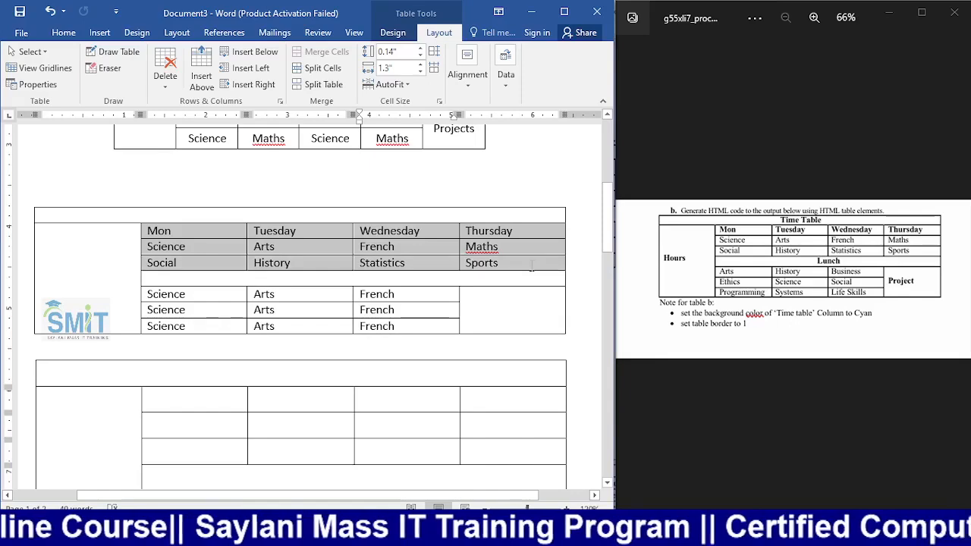
scroll(464, 319, down, 1)
drag(174, 356, 554, 415)
text(Mon	Tuesday	Wednesday	Thursday Science	Arts	French	Maths Social	History	Statistics	Sports)
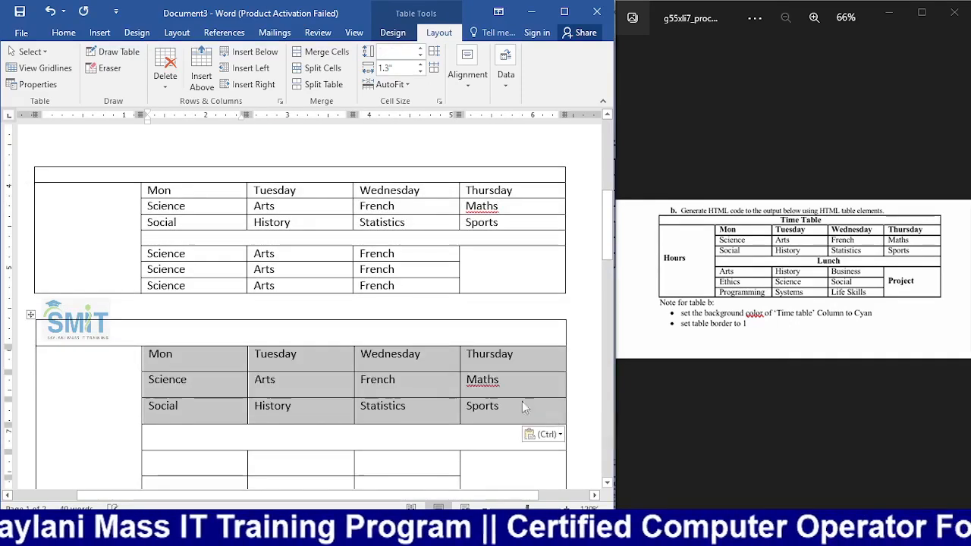
Copy the second table's three Science/Arts/French rows into the three rows below the third table's merged lunch row
scroll(516, 399, down, 3)
drag(148, 172, 384, 206)
key(ctrl+c)
scroll(335, 271, down, 2)
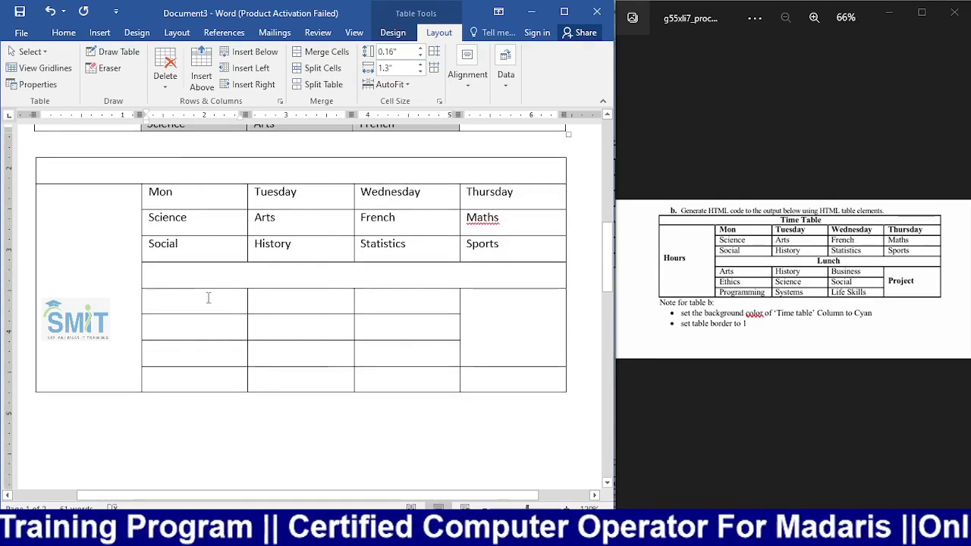
drag(208, 297, 447, 349)
key(ctrl+v)
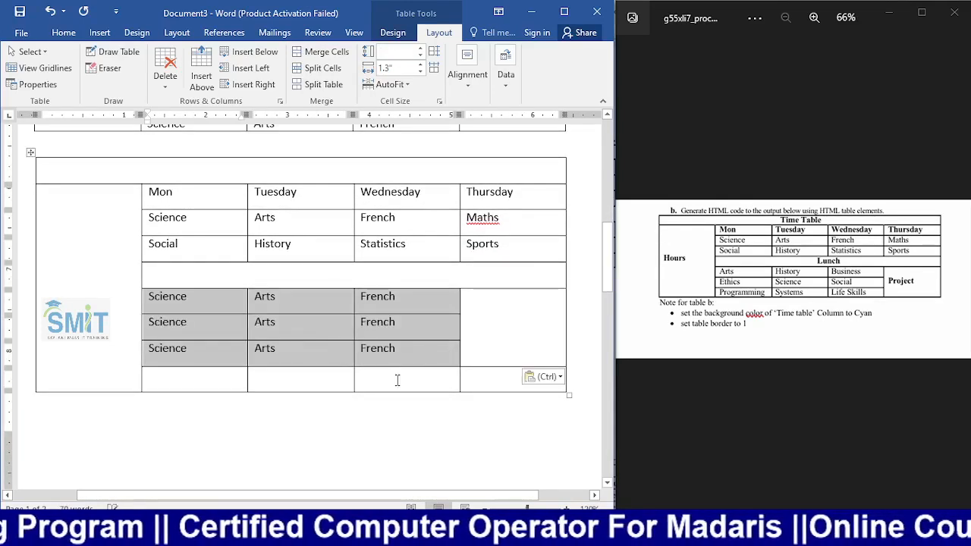
Delete the empty last row of the third table
click(397, 379)
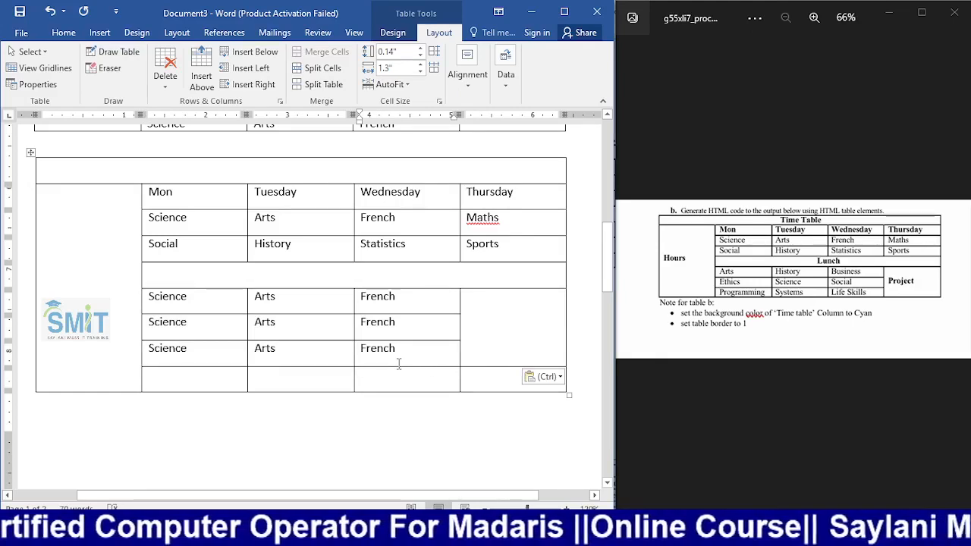
click(293, 374)
click(165, 70)
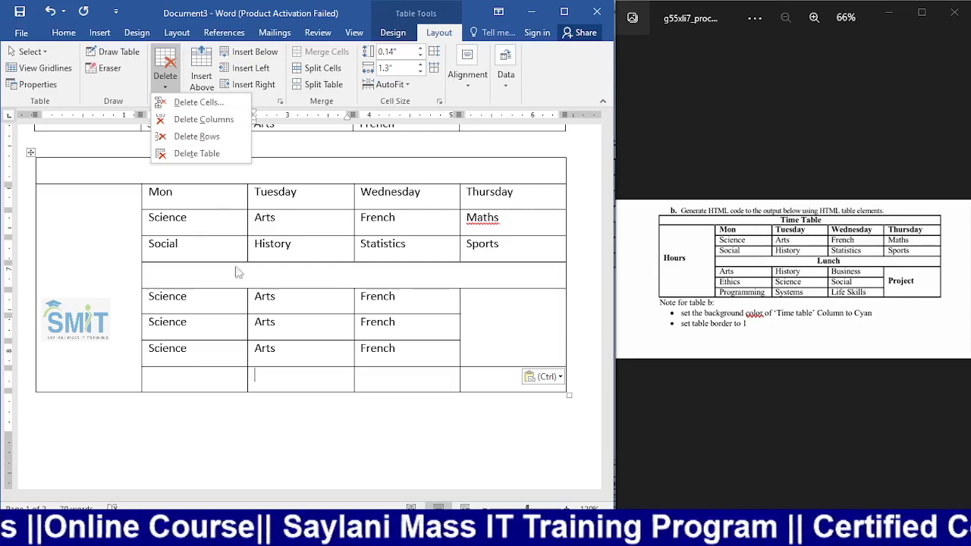
click(298, 387)
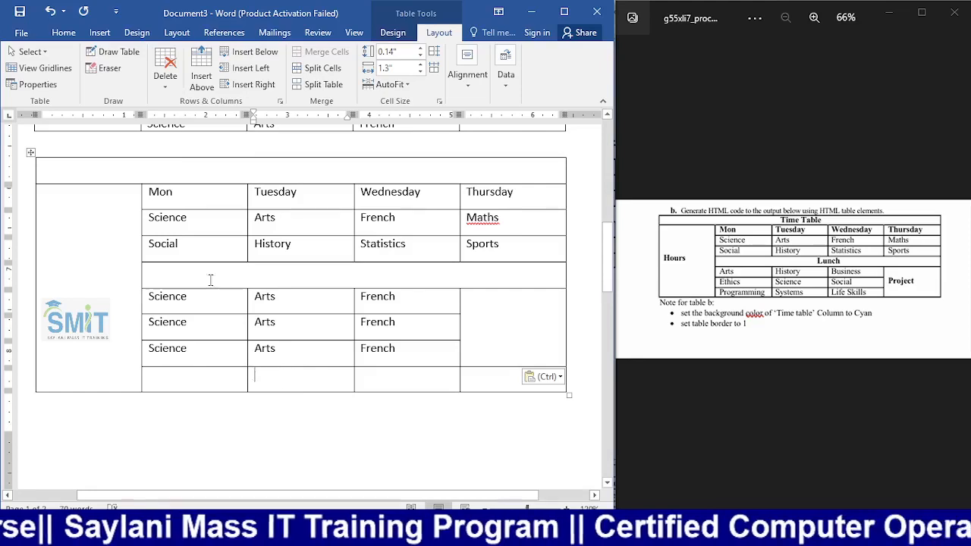
click(165, 74)
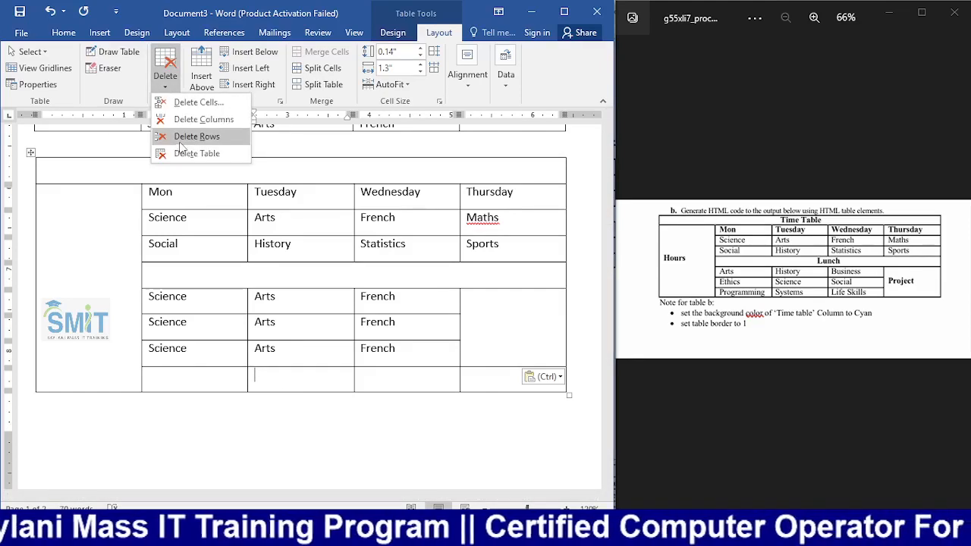
click(196, 137)
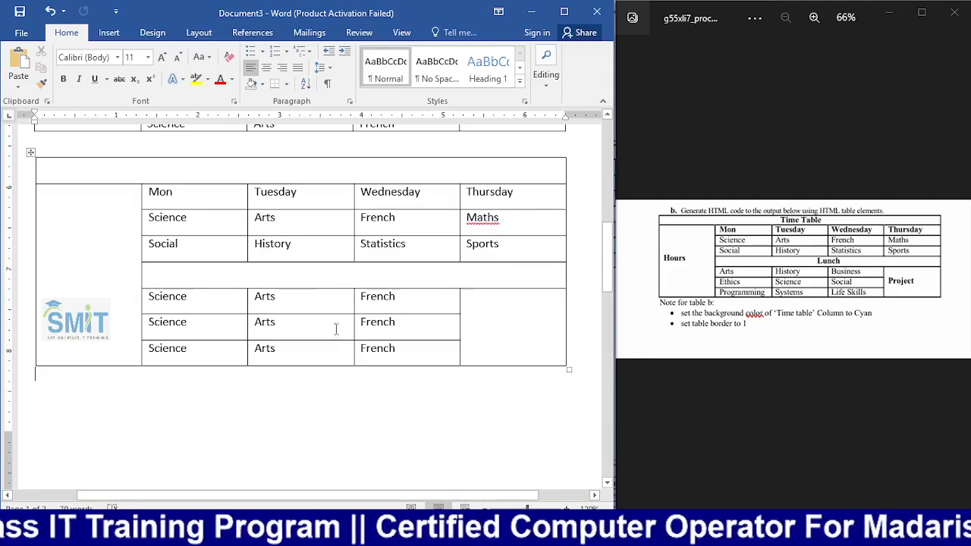
Resize the whole third table from its corner, ending about 6.4 inches wide
scroll(336, 327, up, 4)
scroll(338, 288, down, 3)
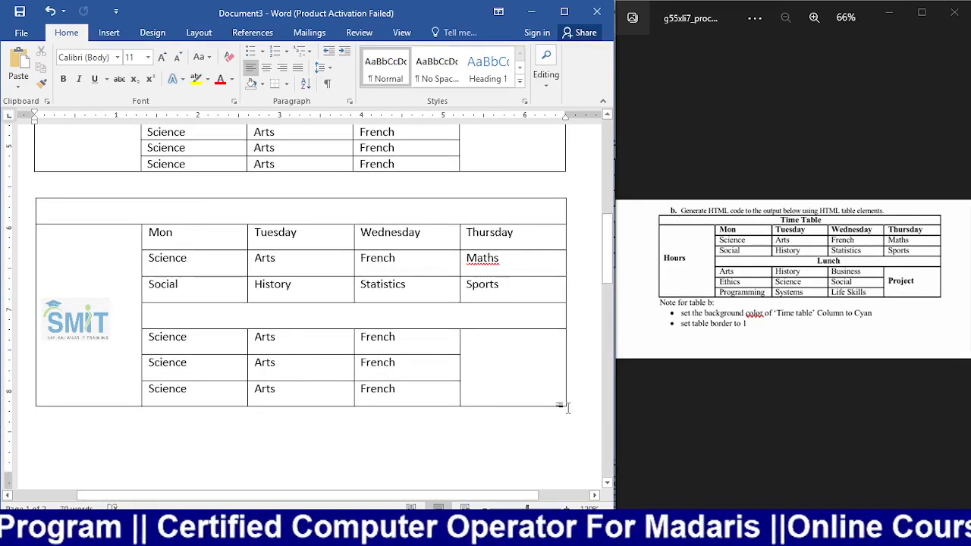
drag(569, 407, 573, 377)
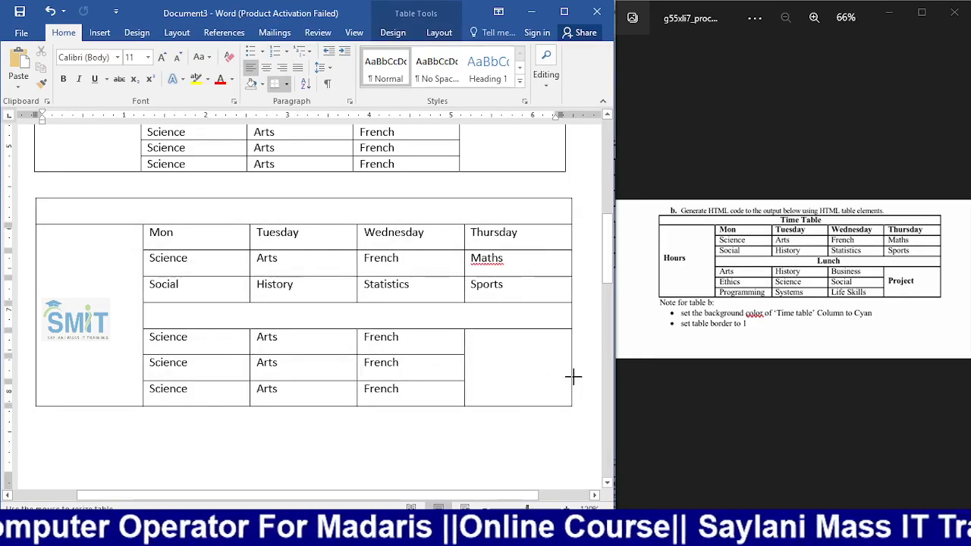
scroll(381, 370, up, 1)
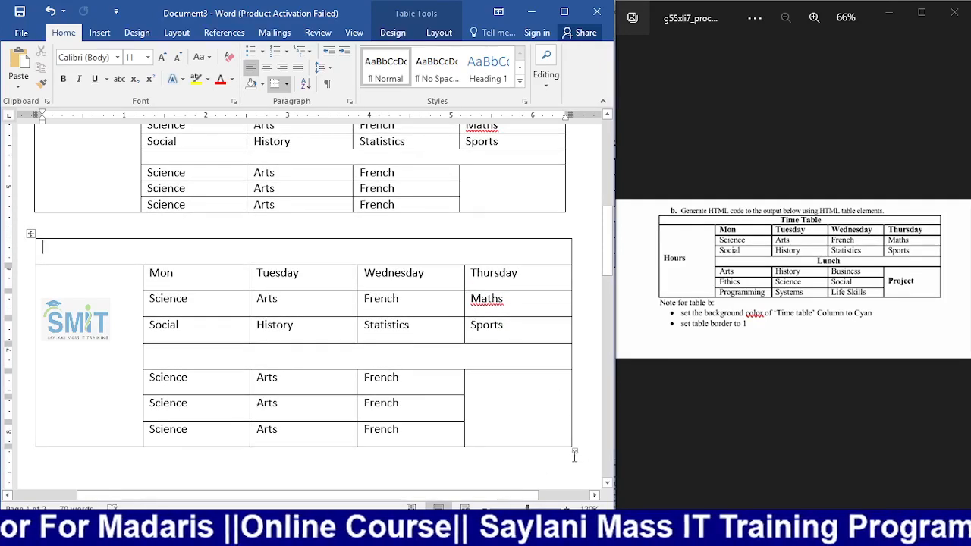
drag(575, 453, 253, 406)
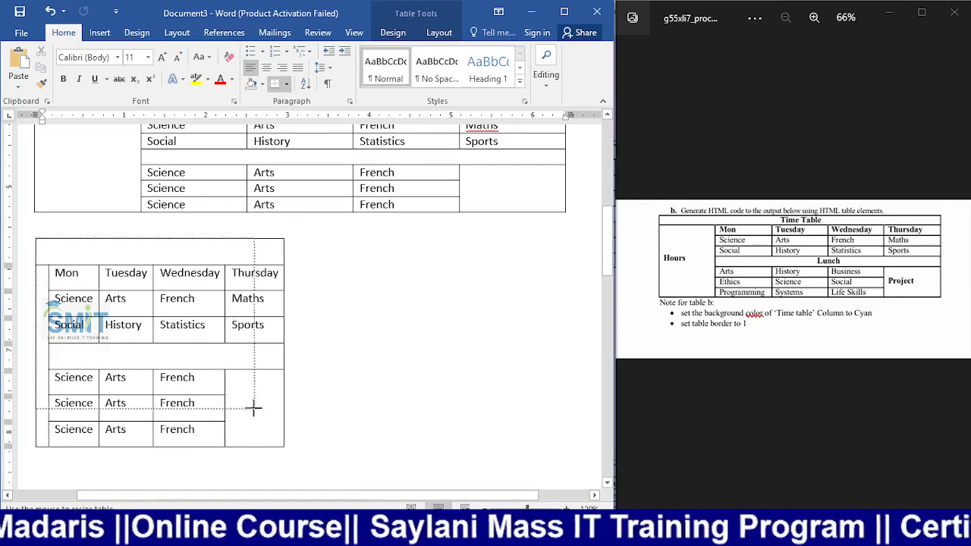
drag(251, 345, 562, 408)
scroll(391, 390, down, 5)
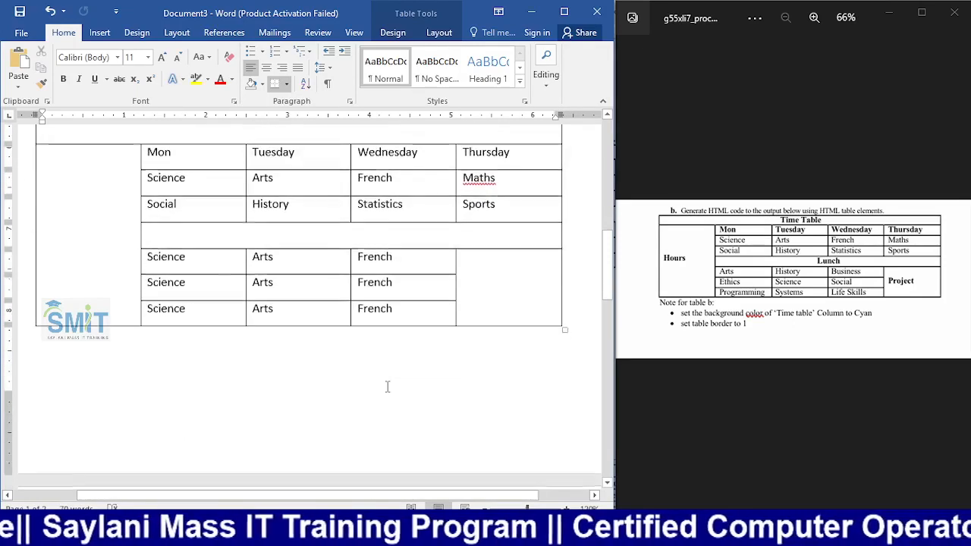
scroll(387, 390, up, 6)
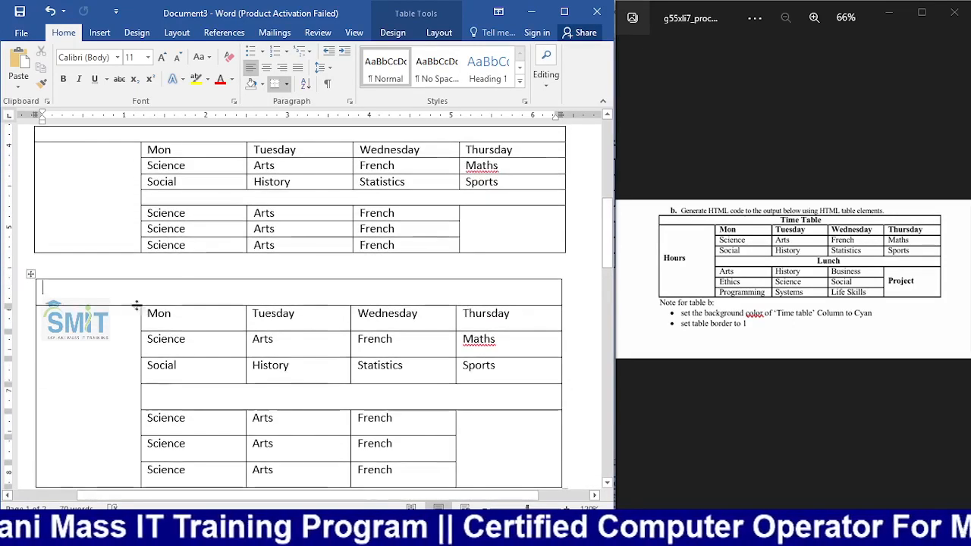
Move the third table from below the second table to the second page, and narrow it to about 6.25 inches wide
click(31, 274)
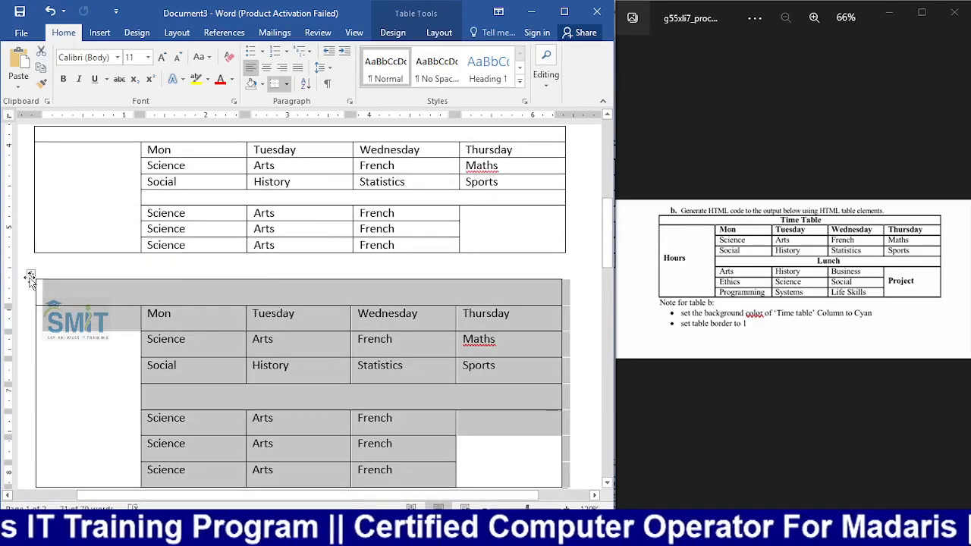
key(BackSpace)
scroll(63, 304, down, 3)
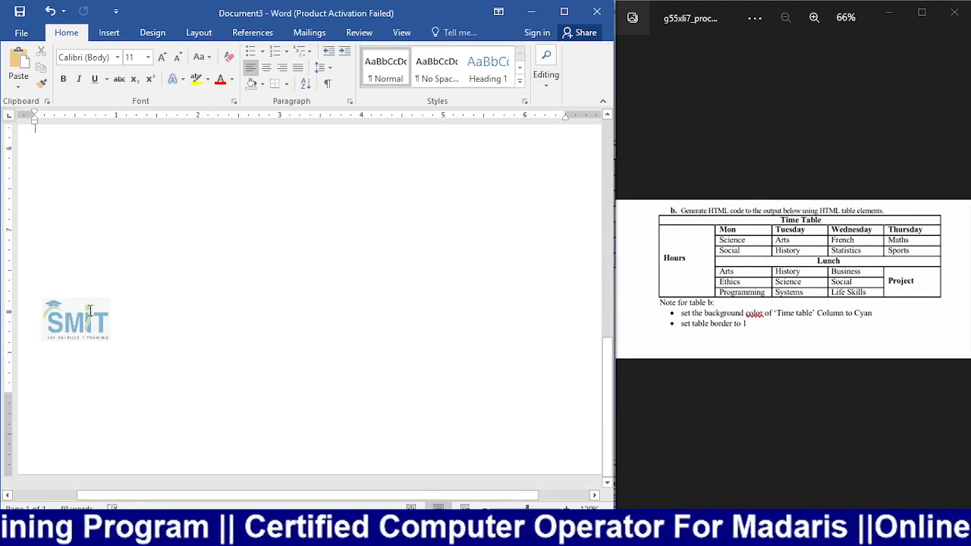
key(ctrl+z)
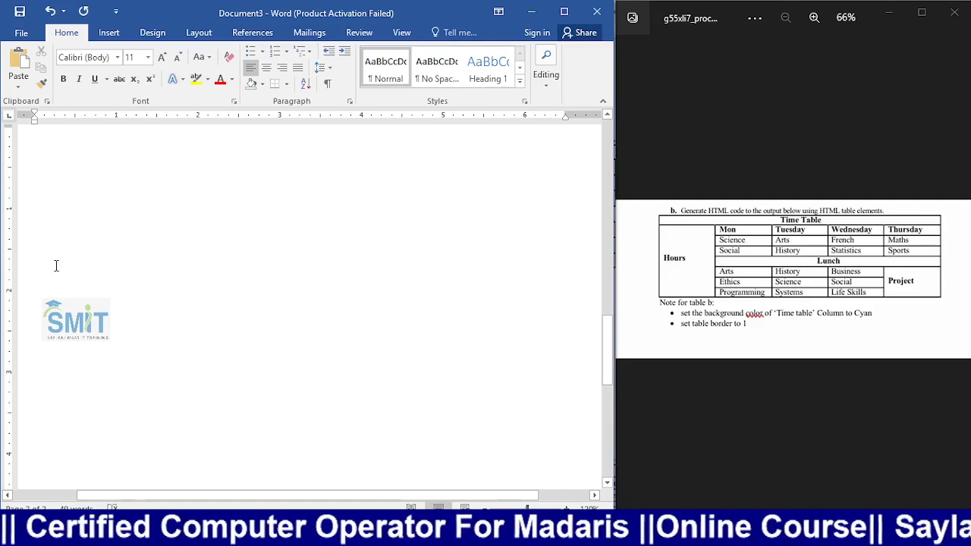
key(ctrl+v)
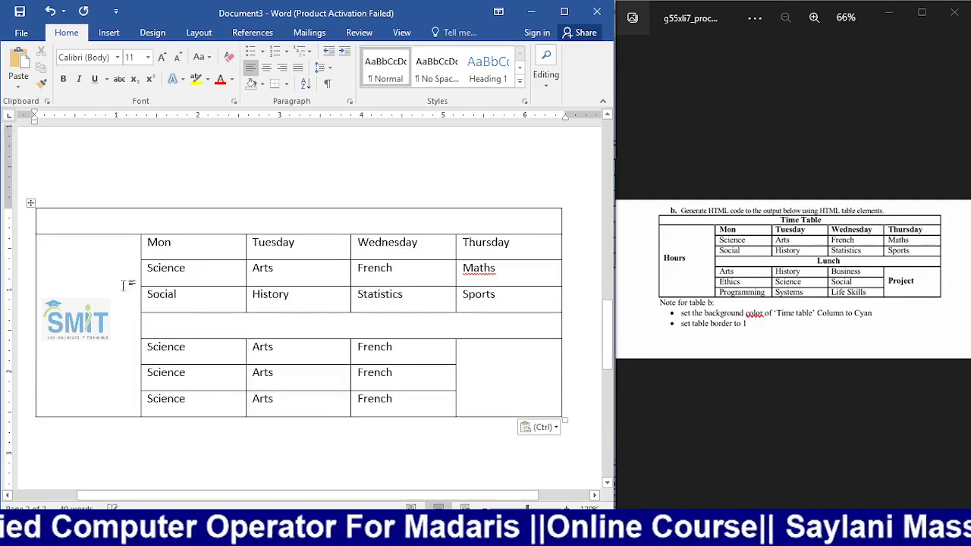
click(556, 408)
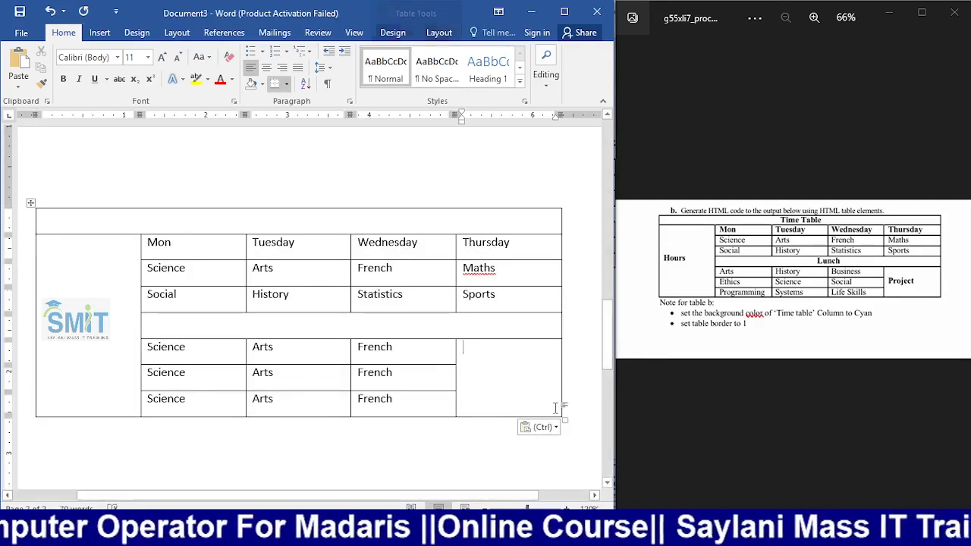
drag(565, 420, 553, 351)
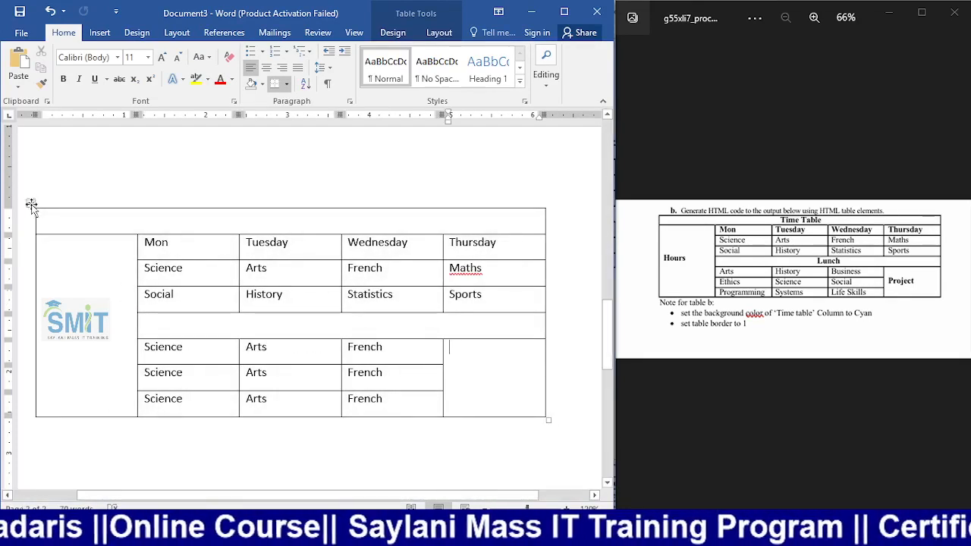
Try to reduce the row heights of the third table
click(31, 204)
click(438, 33)
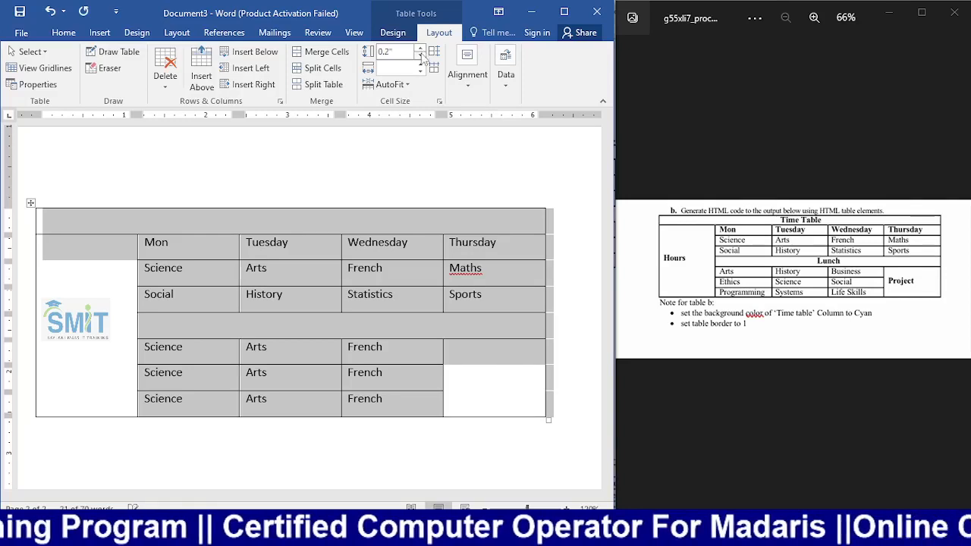
click(361, 249)
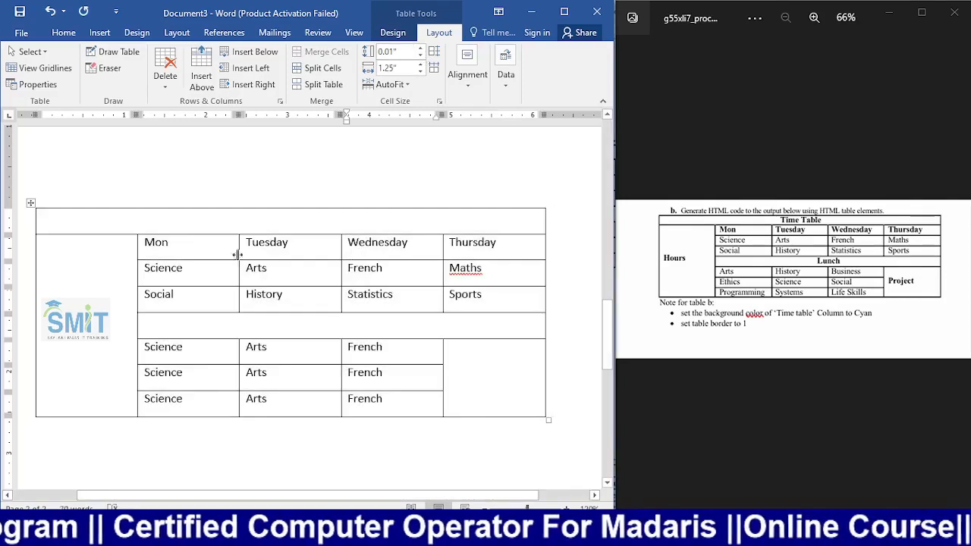
click(152, 254)
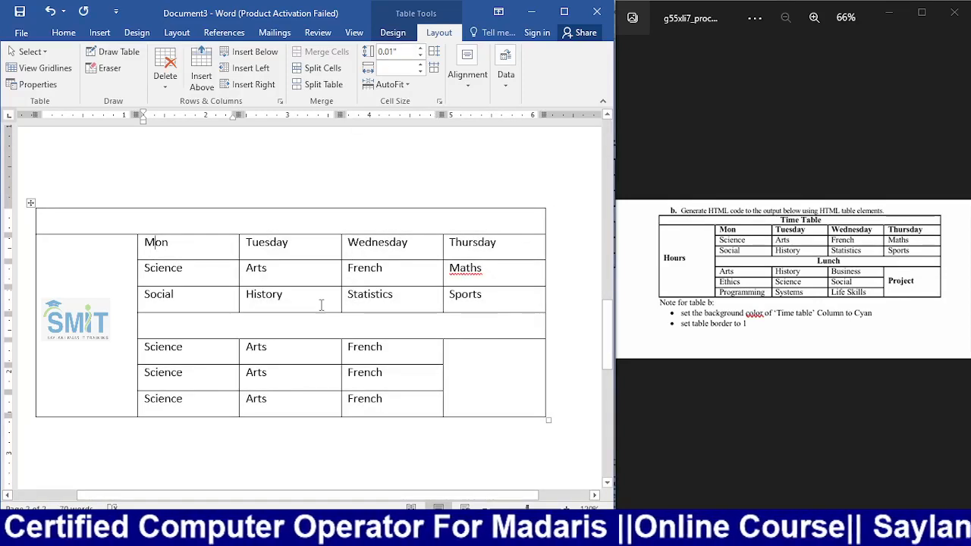
click(270, 354)
drag(270, 365, 274, 356)
Resize the second table from its corner to about 5.6 inches wide with taller rows
scroll(195, 329, up, 14)
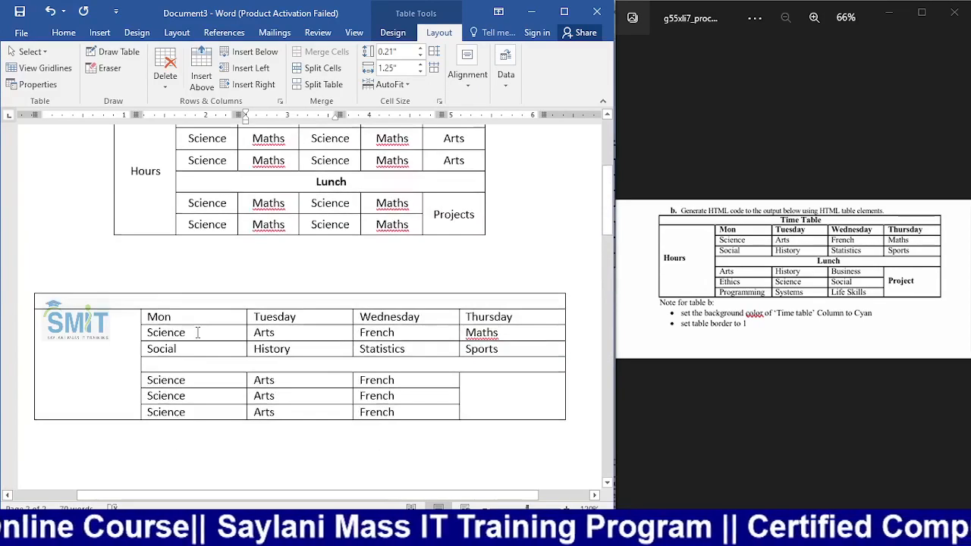
scroll(197, 332, down, 2)
click(565, 331)
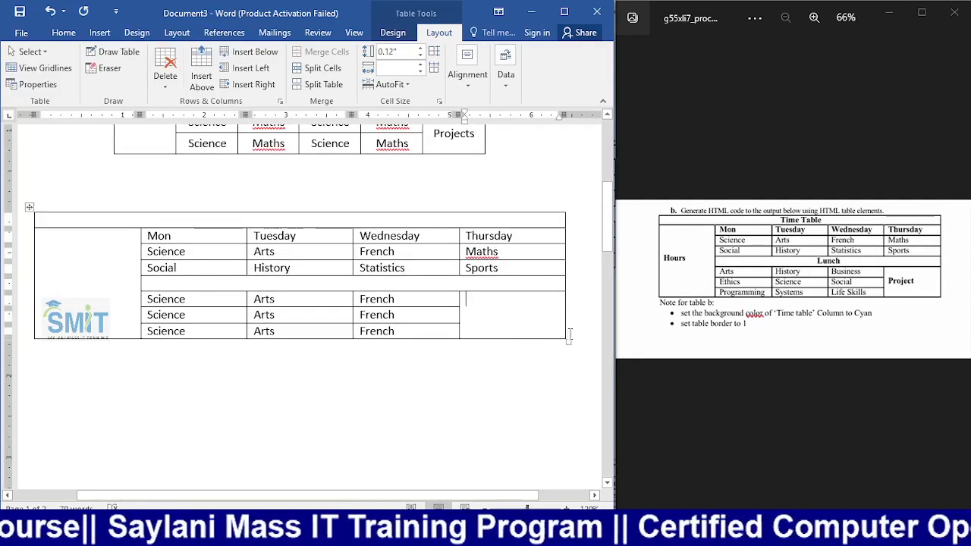
drag(569, 341, 385, 375)
drag(436, 460, 490, 265)
scroll(431, 313, up, 3)
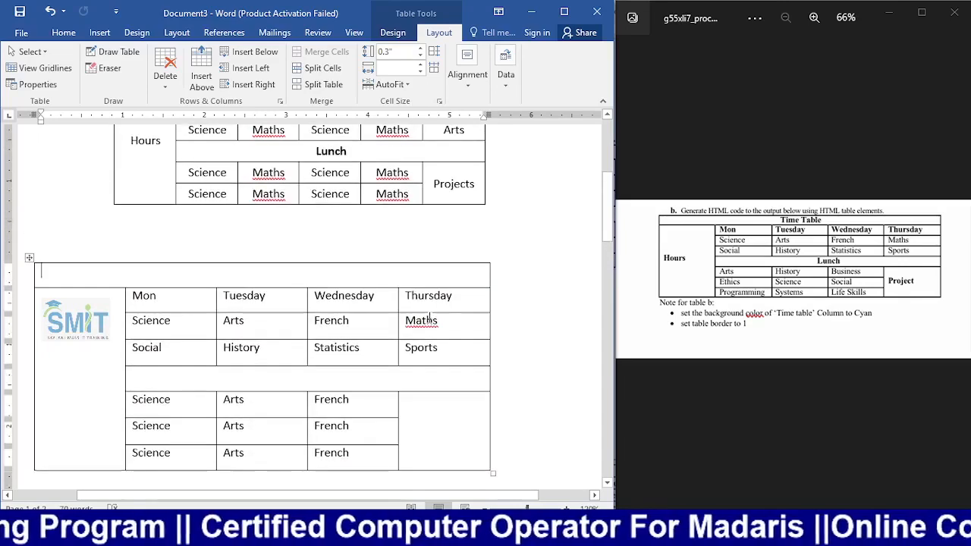
scroll(429, 317, down, 10)
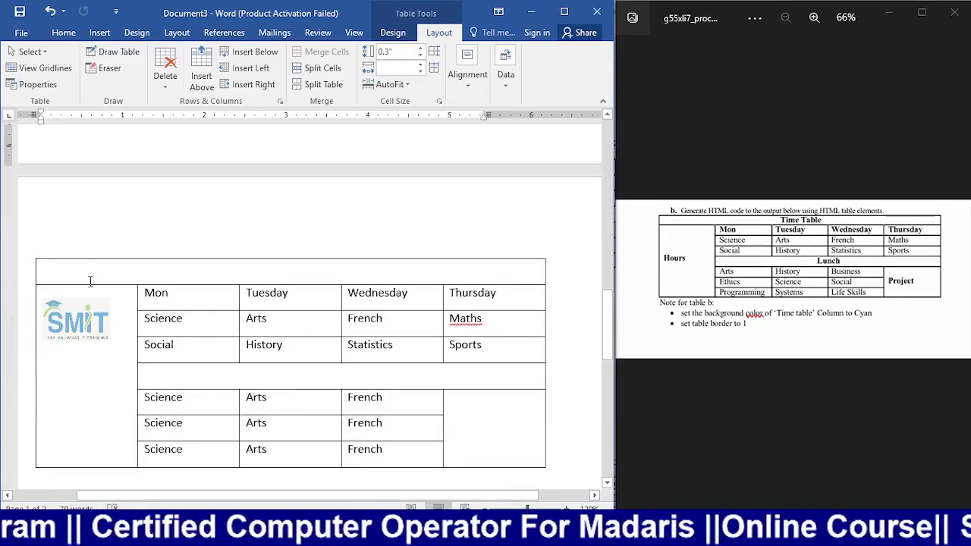
click(31, 253)
click(461, 77)
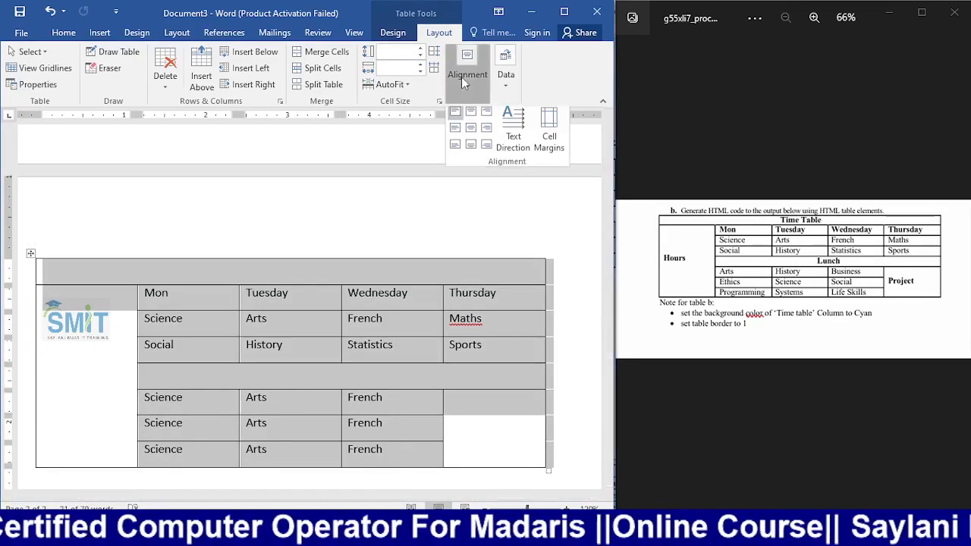
click(304, 347)
scroll(293, 348, down, 2)
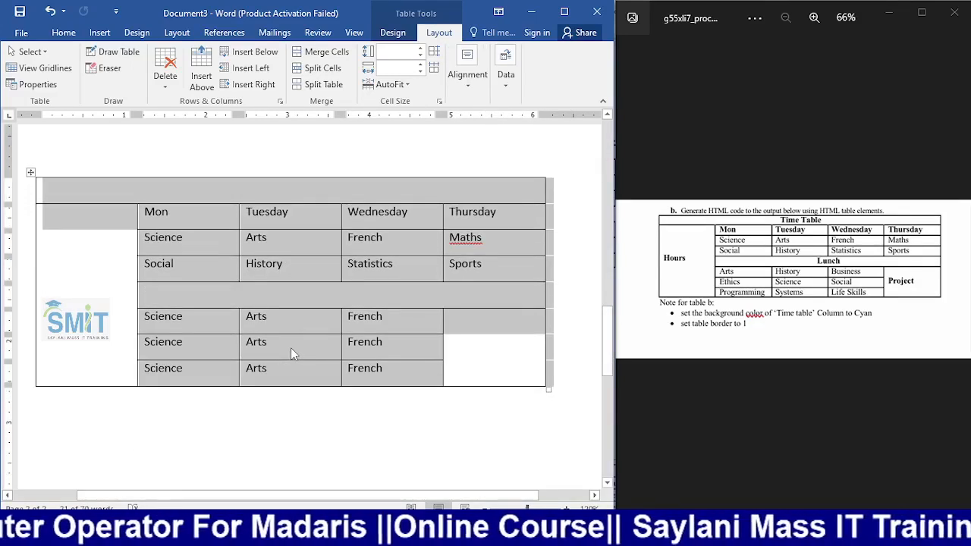
click(319, 328)
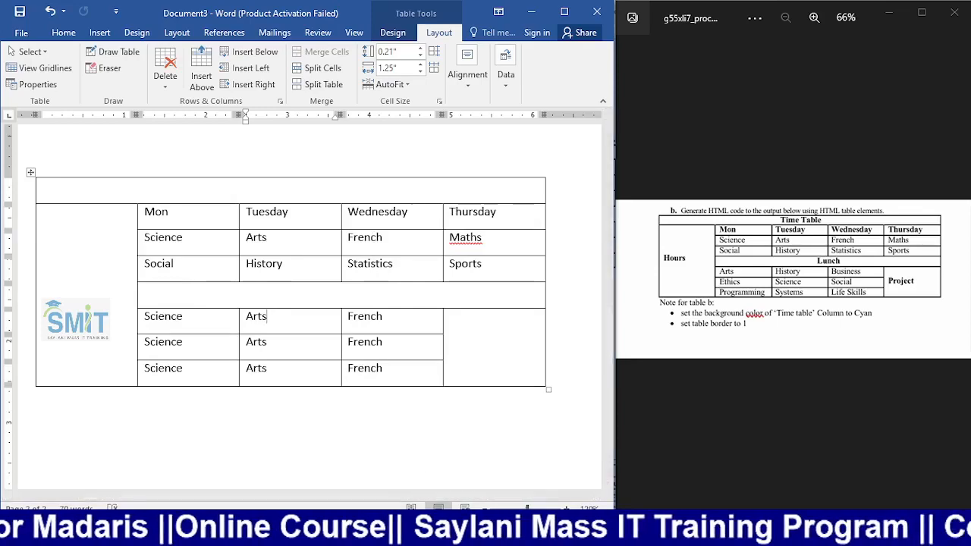
Switch to the Chrome browser and look through the related timetable images for another table example
click(483, 531)
scroll(495, 366, down, 5)
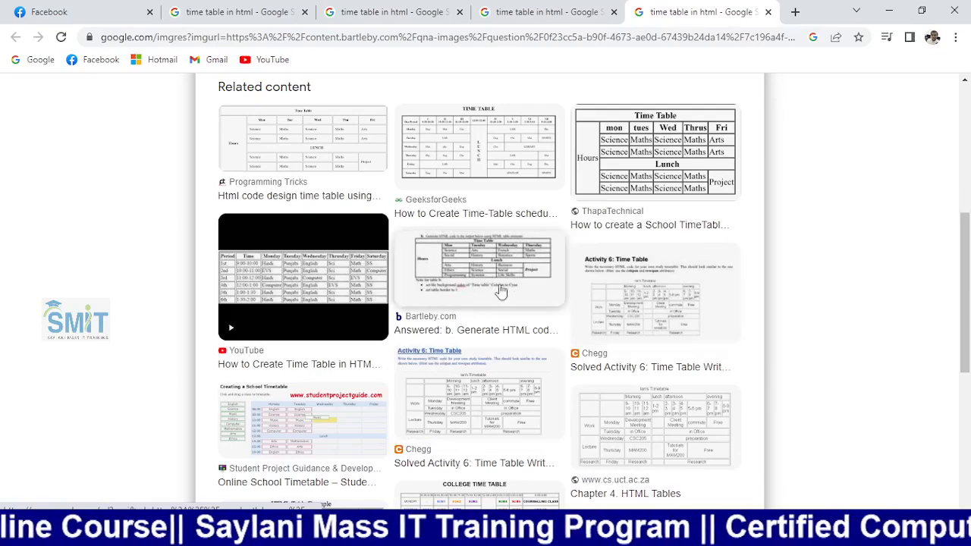
scroll(501, 291, down, 3)
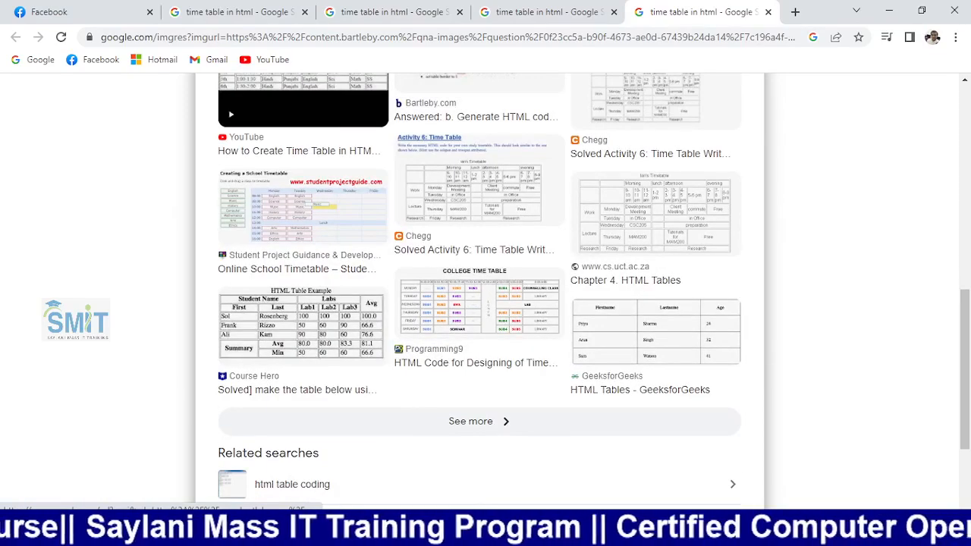
key(super+e)
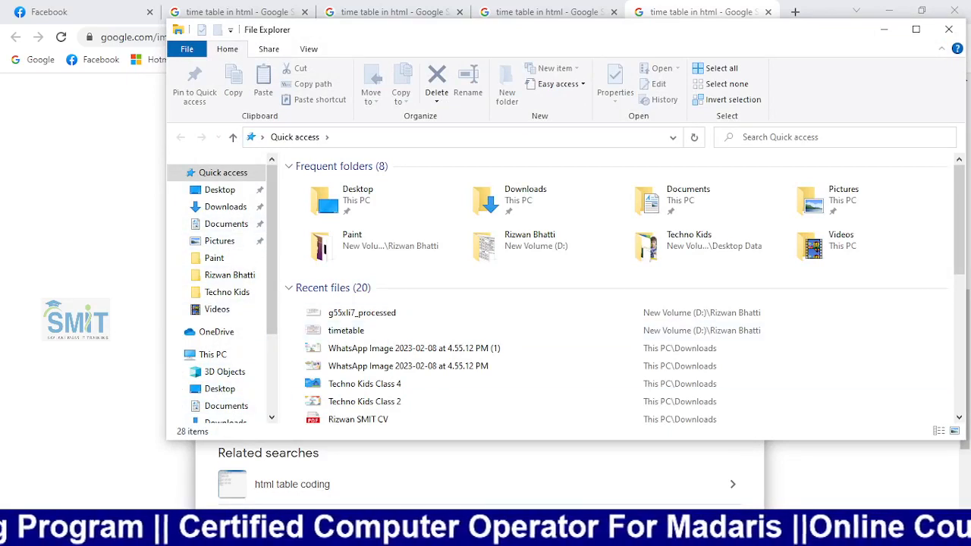
key(alt+Tab)
click(79, 357)
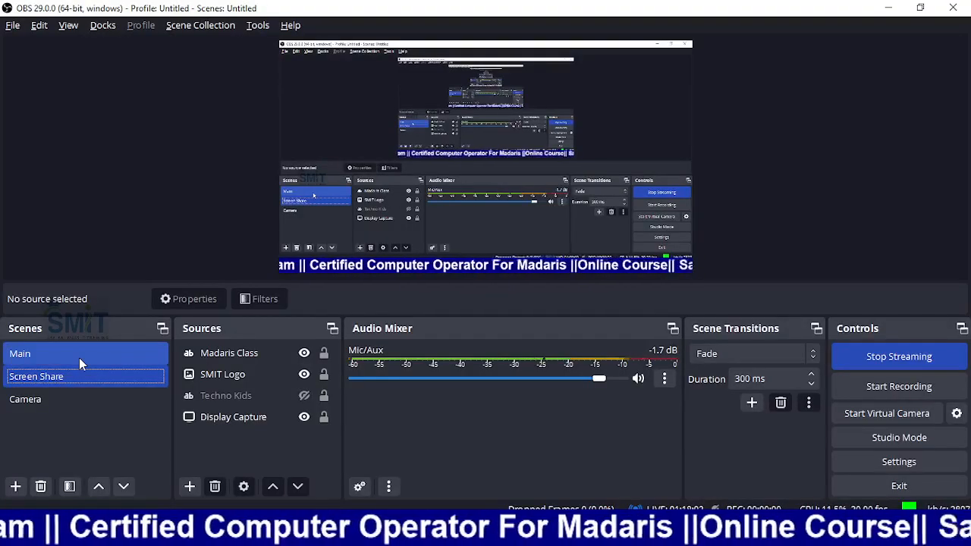
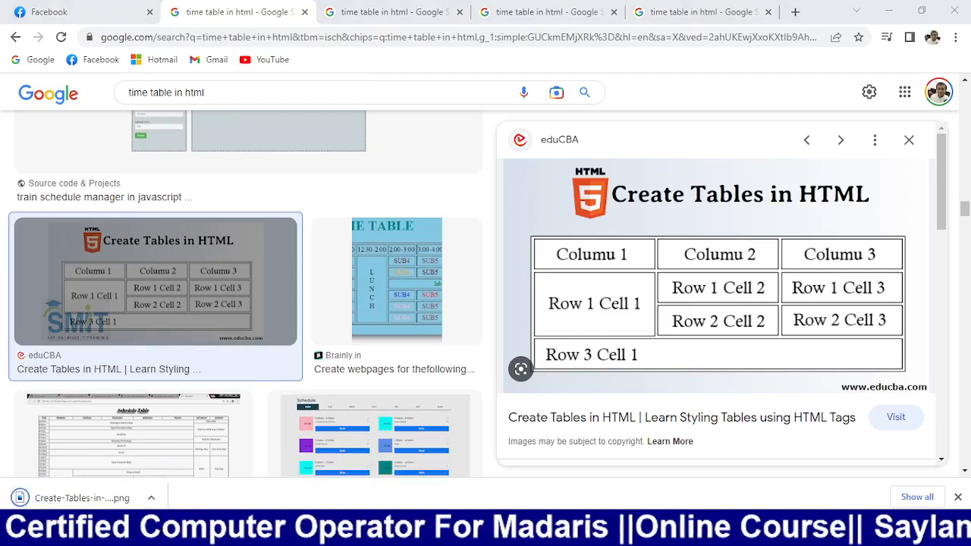
Switch to Word, create a new blank document, and dock its window to the left half of the screen
click(502, 486)
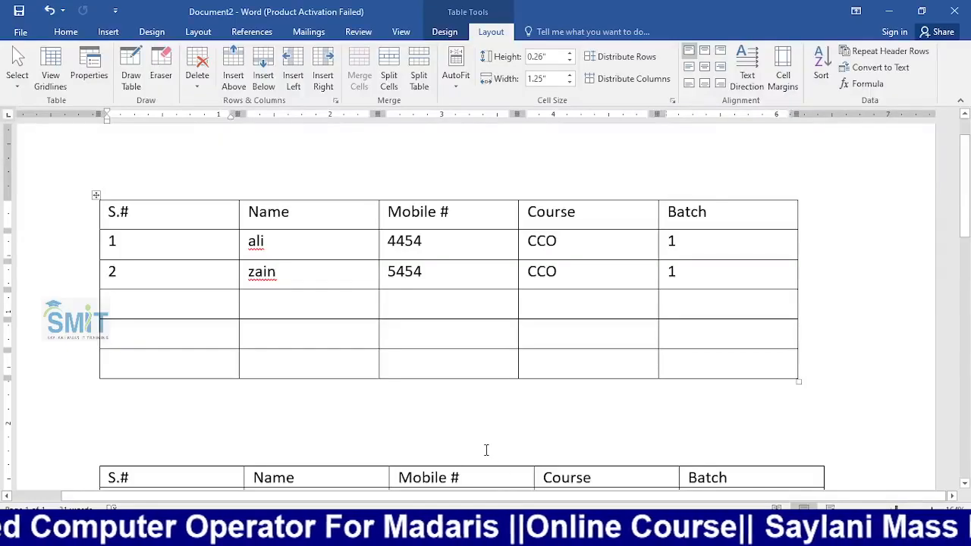
key(ctrl+n)
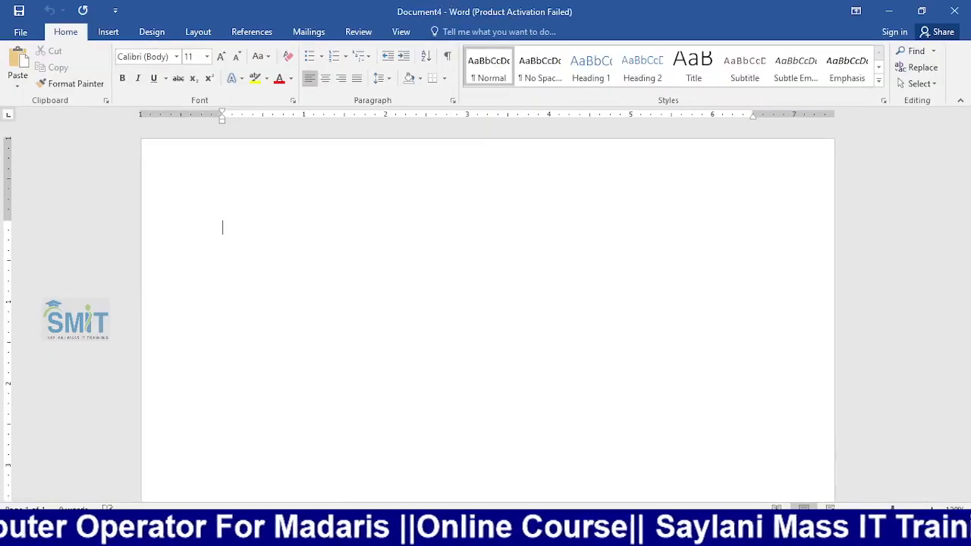
key(super+Left)
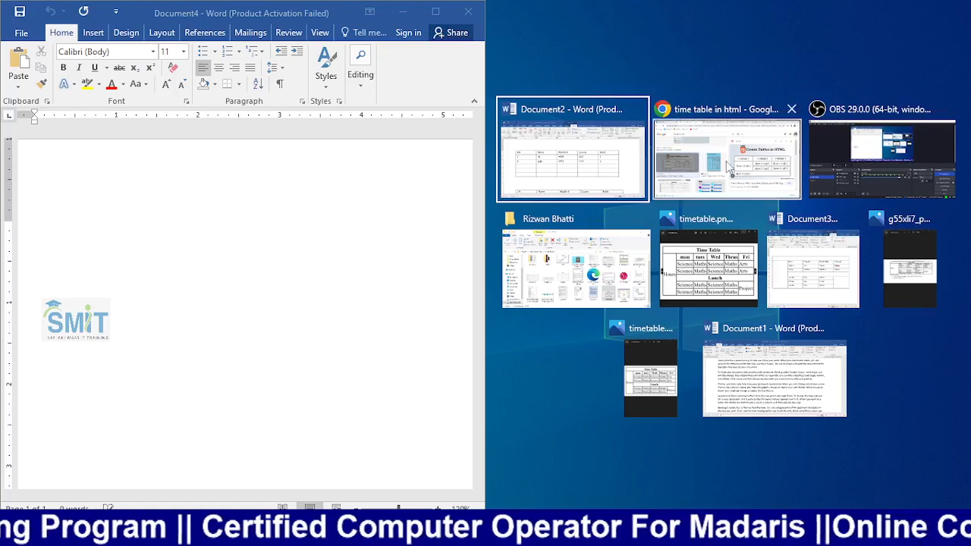
Switch to File Explorer, find the Create-Tables-in-HTML picture, and open it in the photo viewer
click(636, 282)
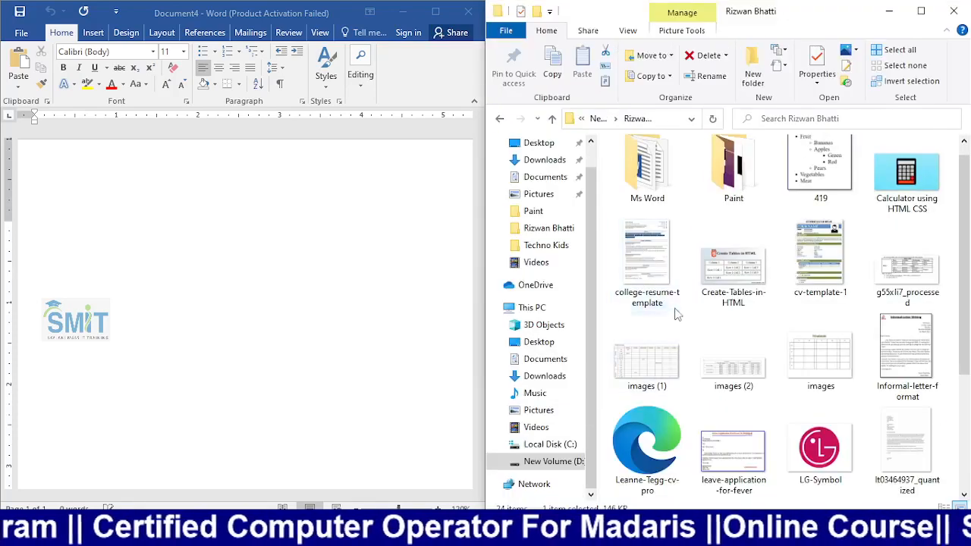
scroll(698, 305, down, 2)
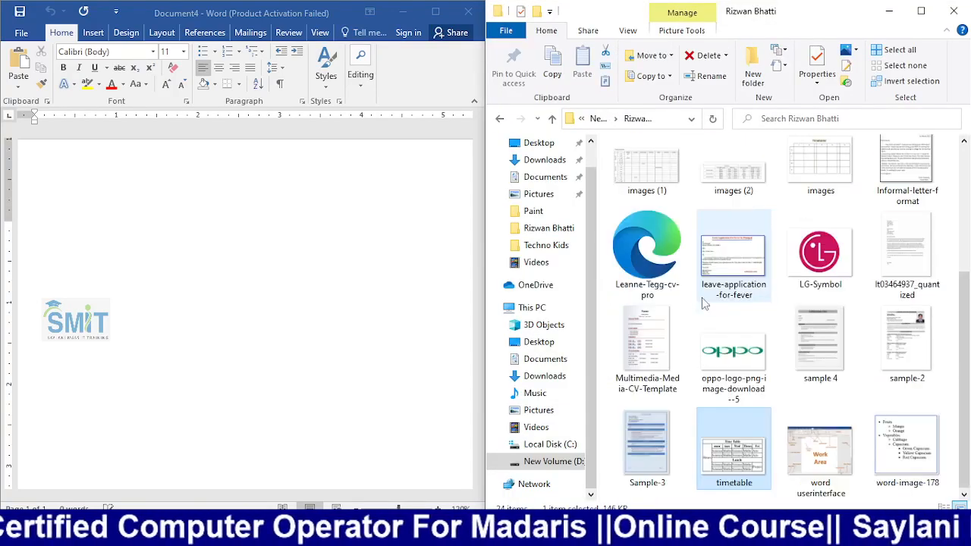
scroll(744, 360, up, 1)
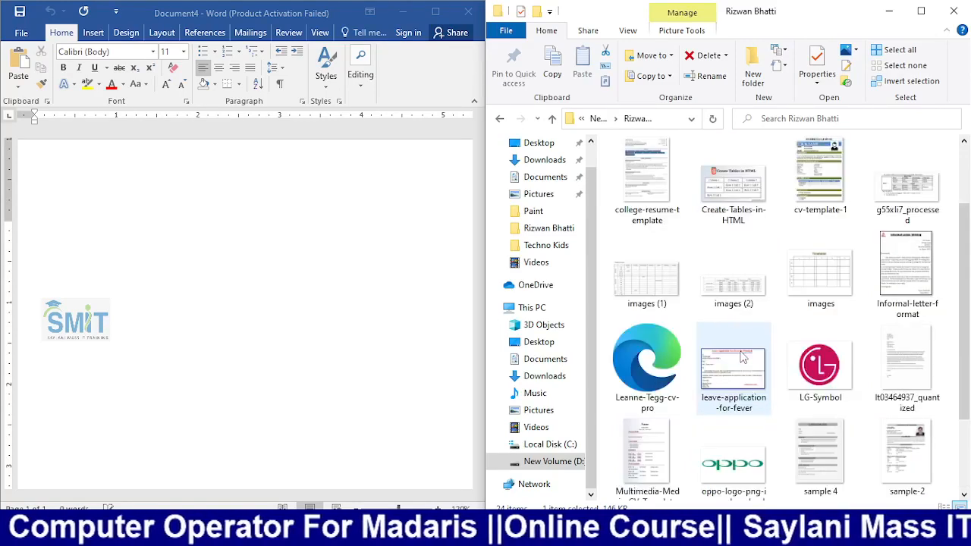
scroll(743, 358, up, 1)
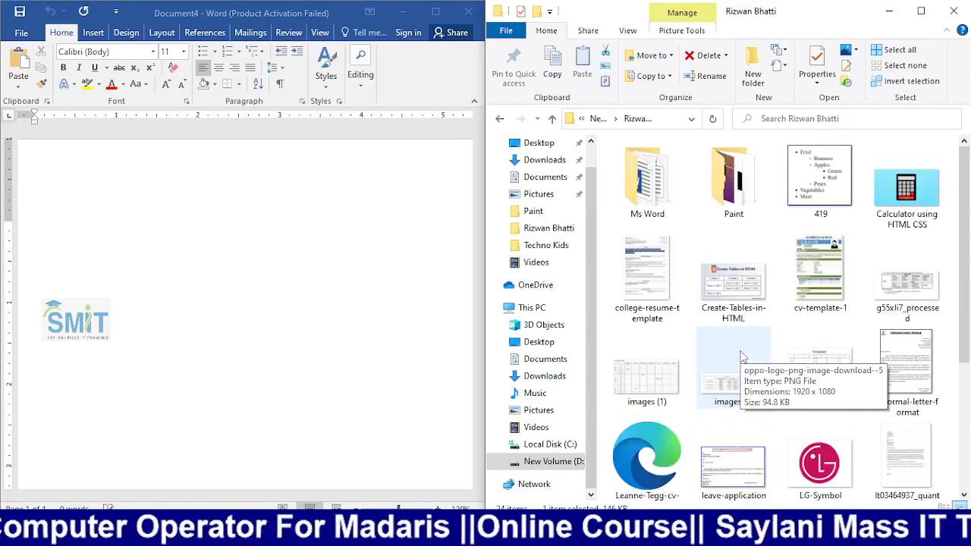
click(738, 303)
double_click(738, 304)
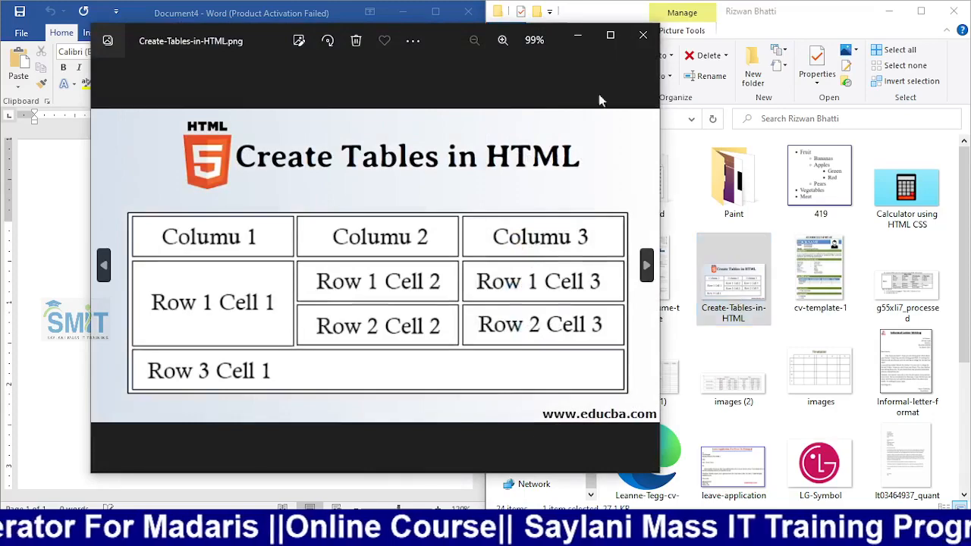
click(614, 36)
Arrange the blank document and the Create-Tables-in-HTML picture side by side, with the other windows out of the way
click(891, 12)
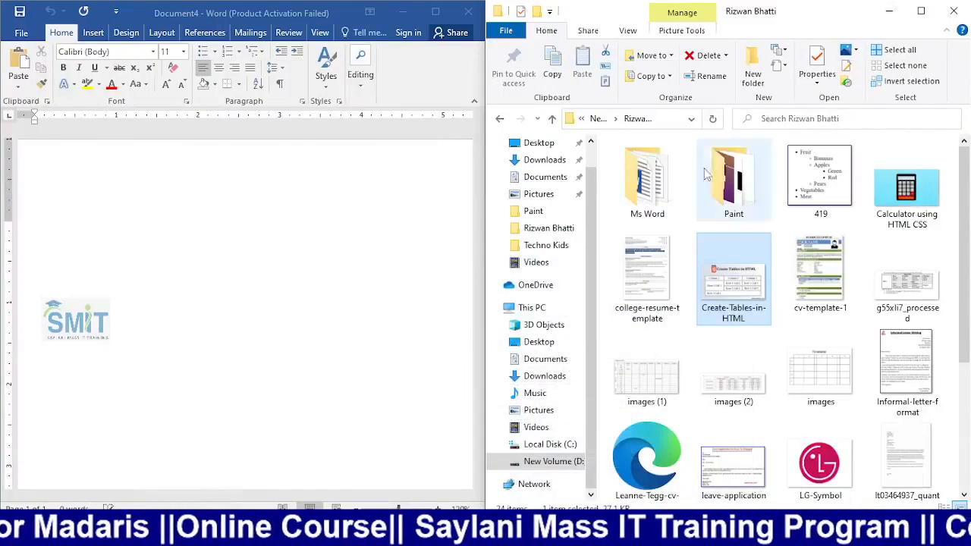
click(890, 11)
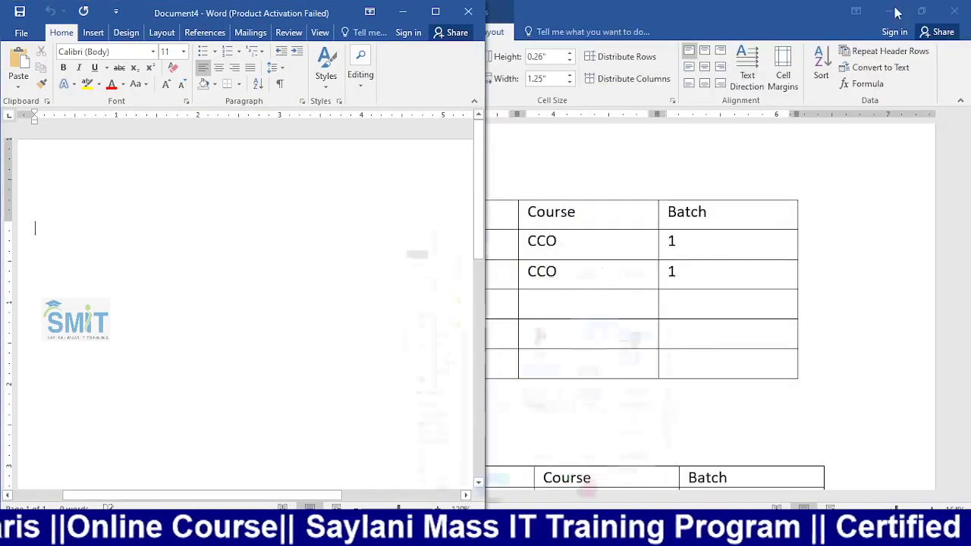
click(434, 11)
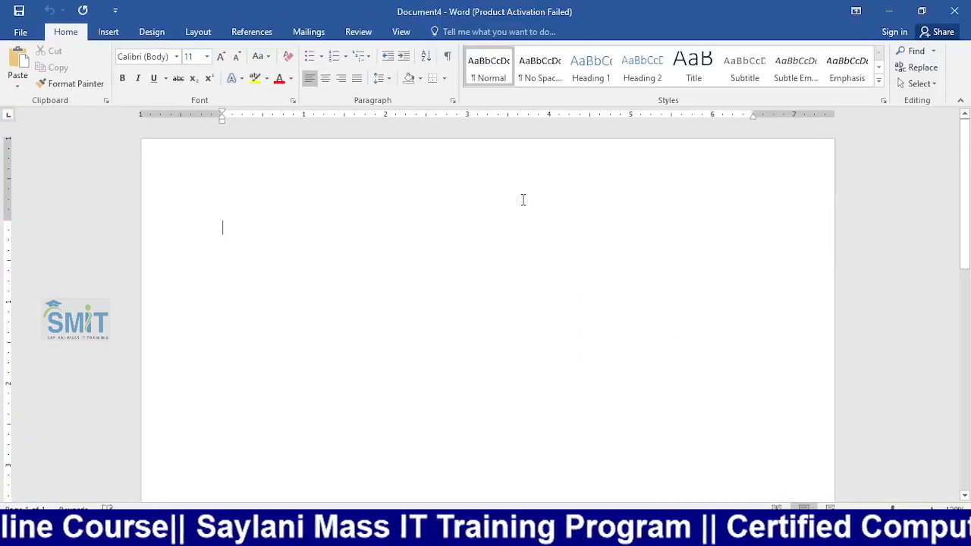
key(super+Left)
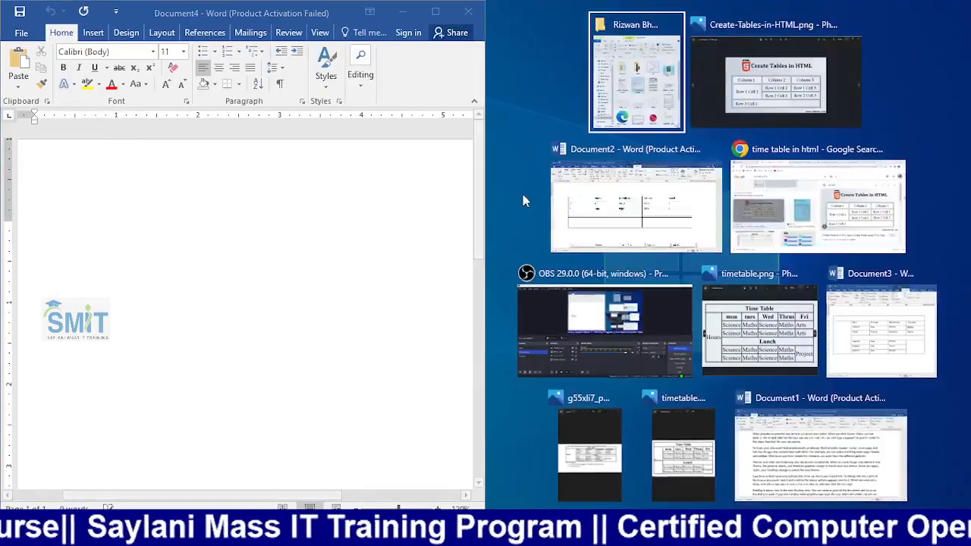
click(747, 97)
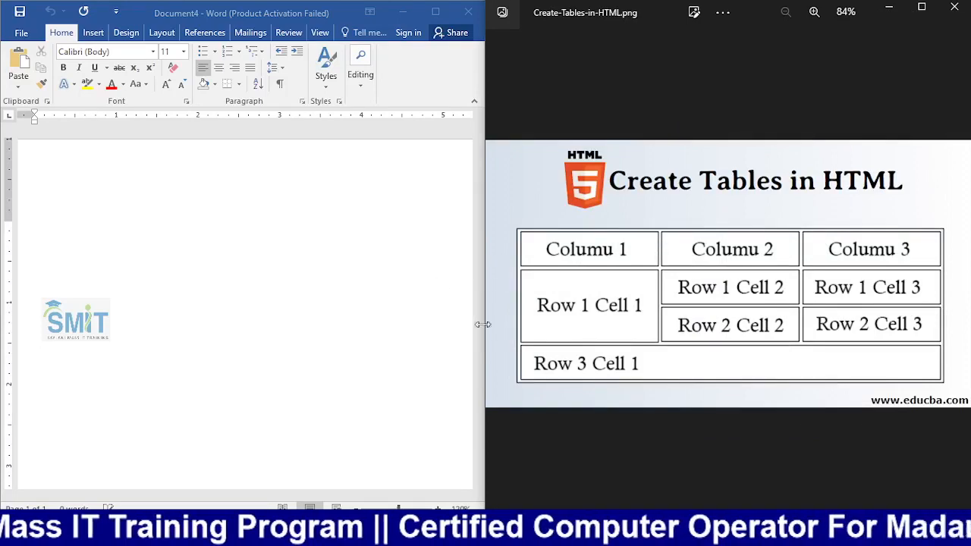
Insert a table of 3 columns and 4 rows in the widened document window and enlarge it to about 6.3 by 1.8 inches
drag(483, 324, 563, 293)
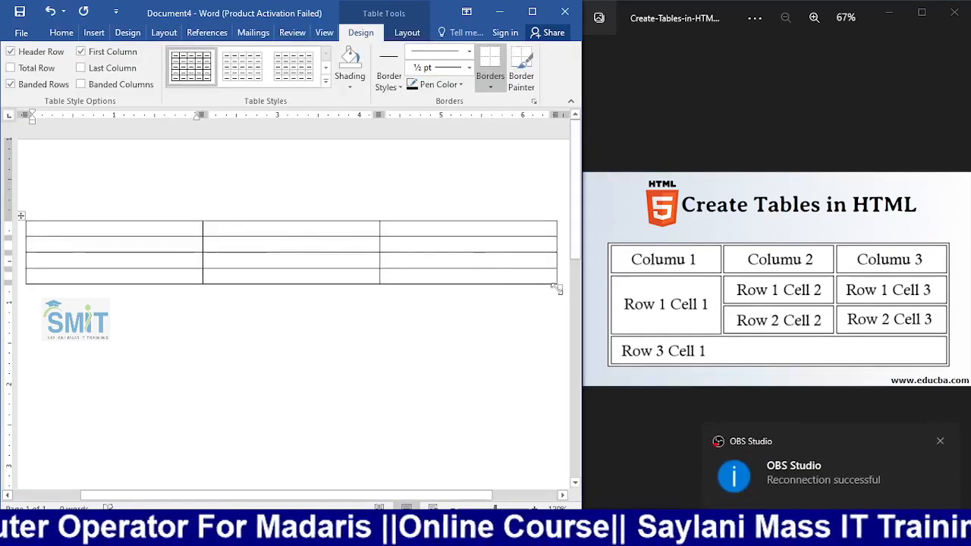
drag(562, 285, 541, 375)
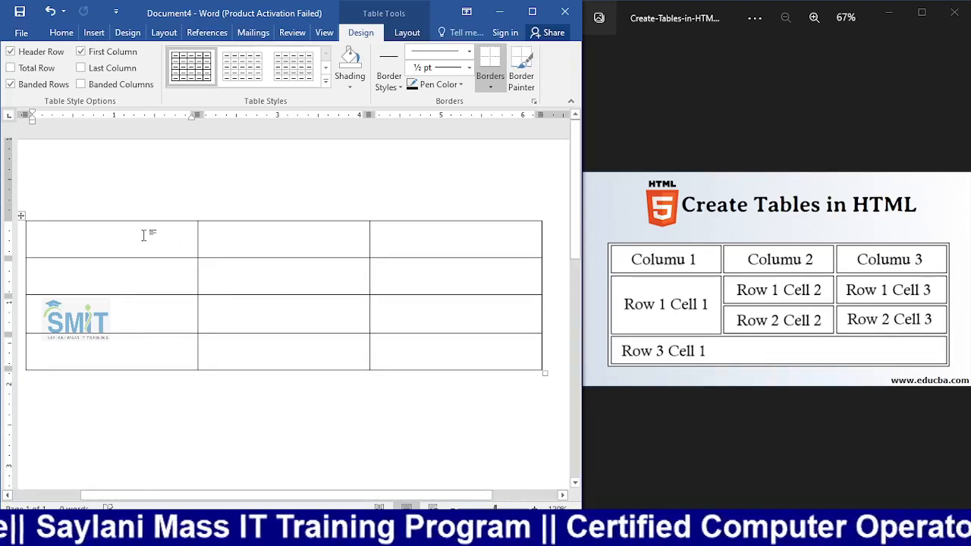
Enter the heading "Column 1" in the first header cell, correcting the misspelled ending of the word
text(Co)
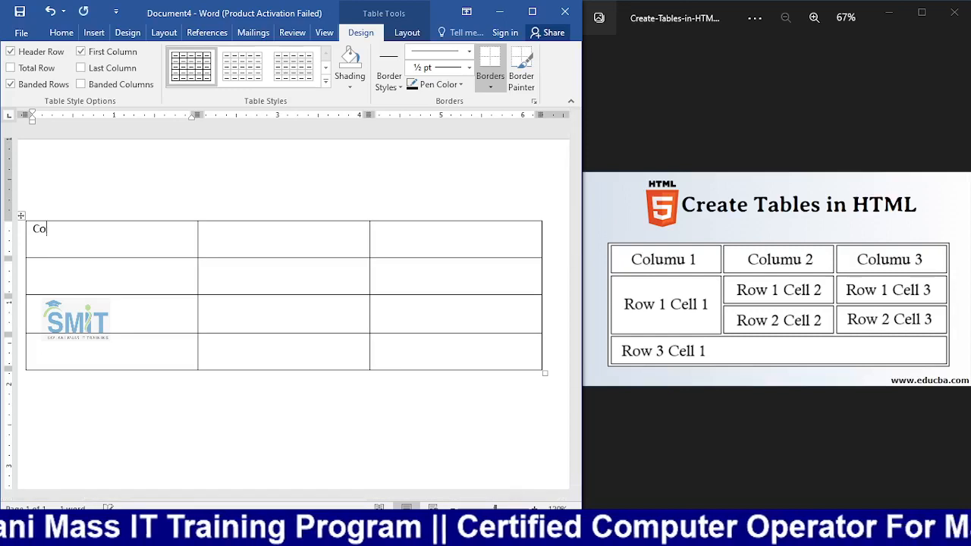
text(l)
text(um)
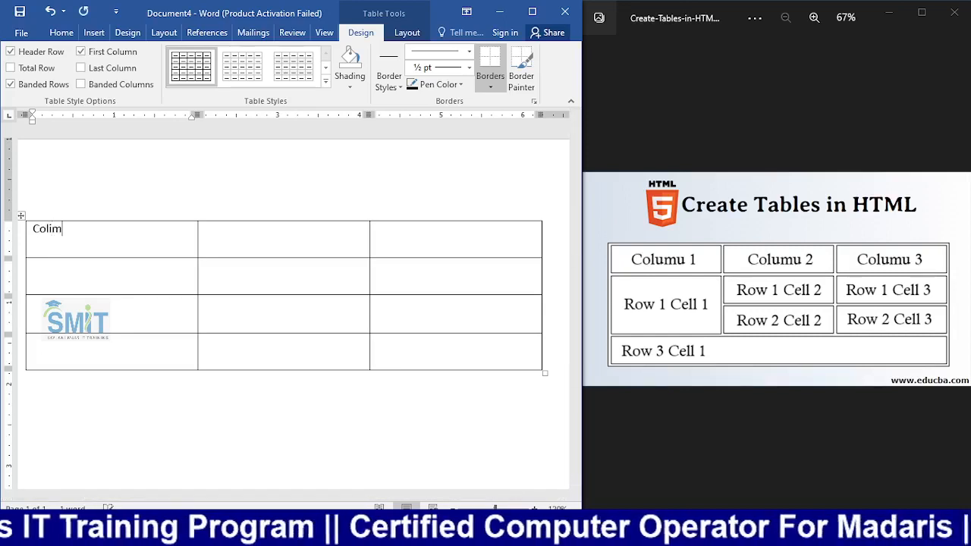
text(u 1)
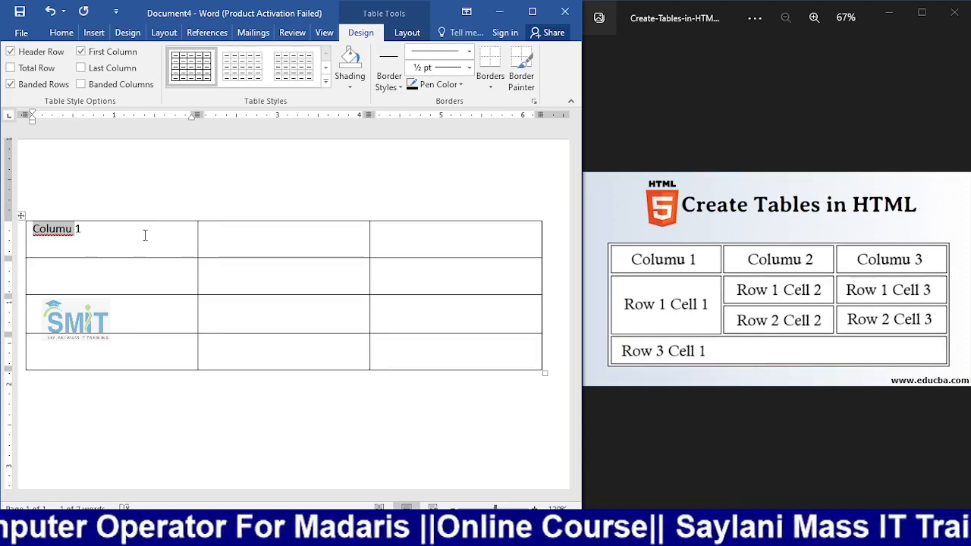
key(Right)
key(BackSpace)
key(BackSpace)
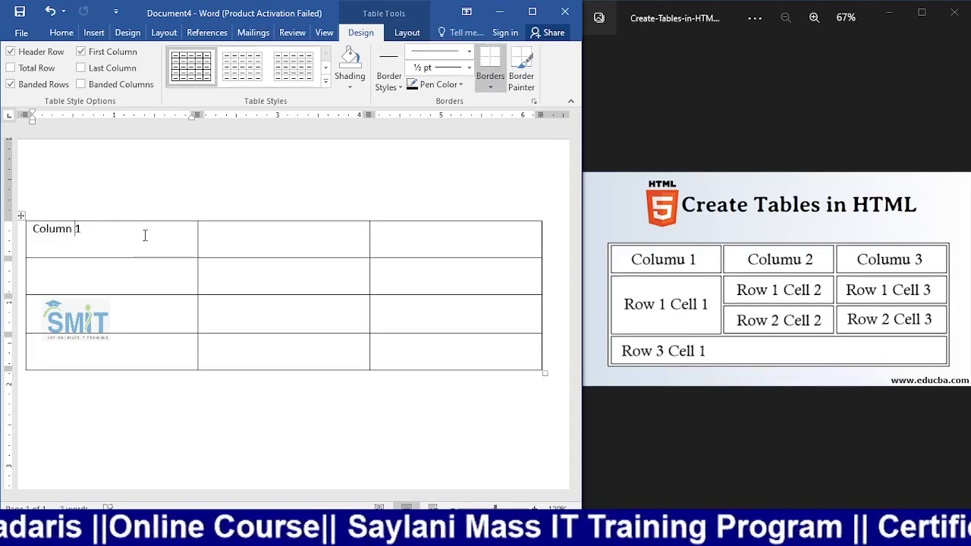
Fill the remaining two header cells with "Column 2" and "Column 3", reusing the word from the first heading
key(Tab)
text(Column)
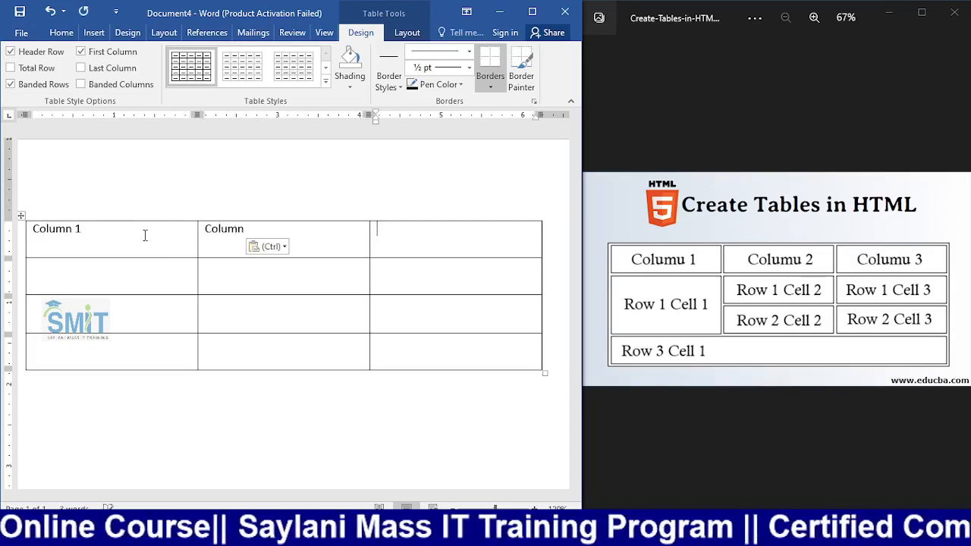
text(Column)
text(3)
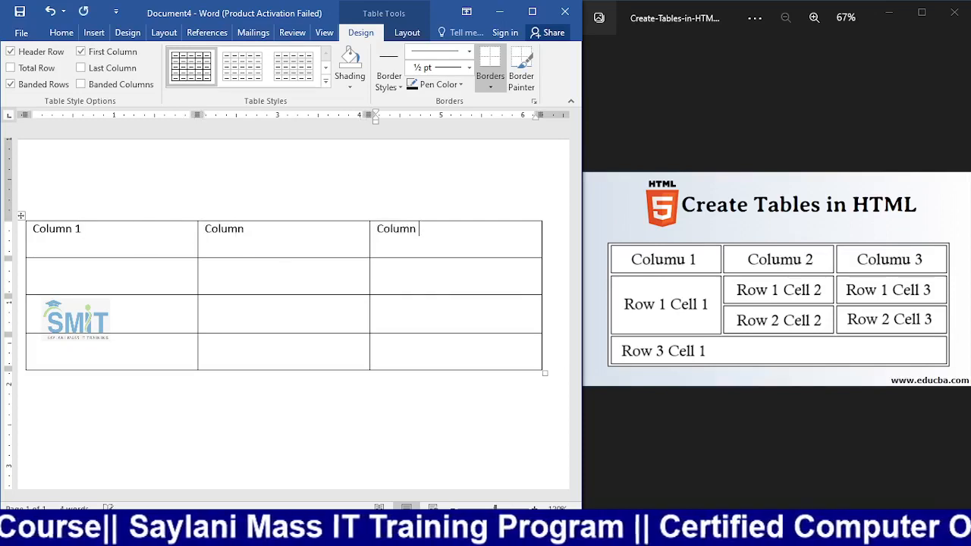
key(shift+Tab)
key(Right)
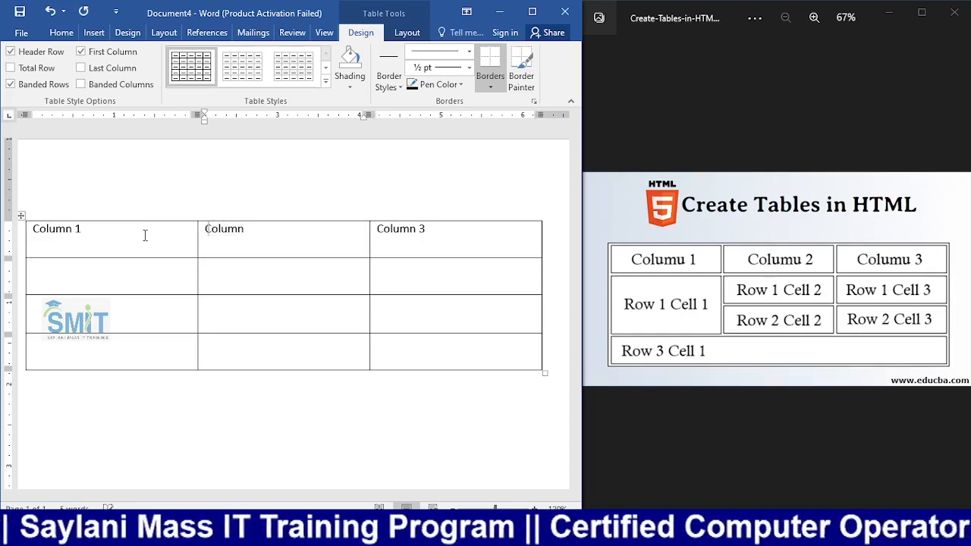
key(End)
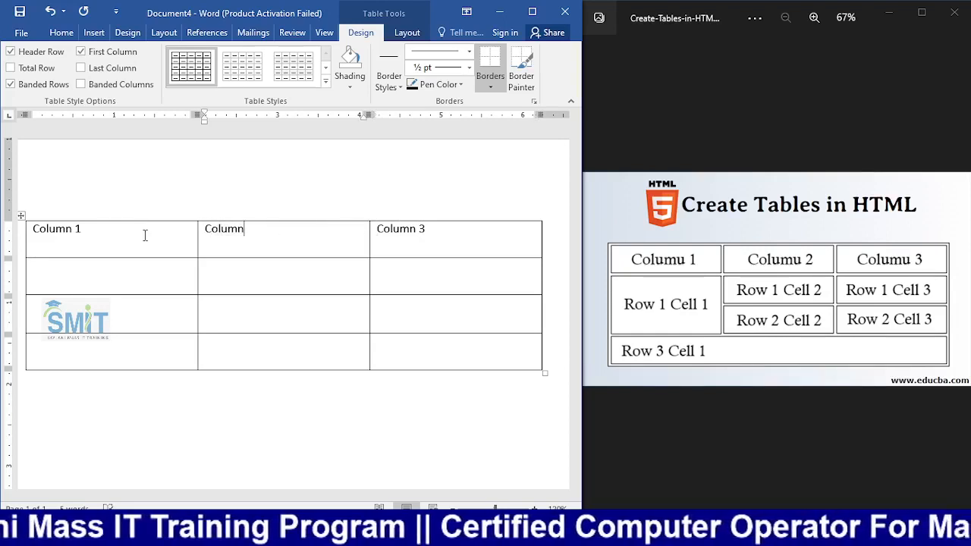
Enter "Row 1 Cell 1" in the first cell of the table's second row
click(86, 283)
text(R)
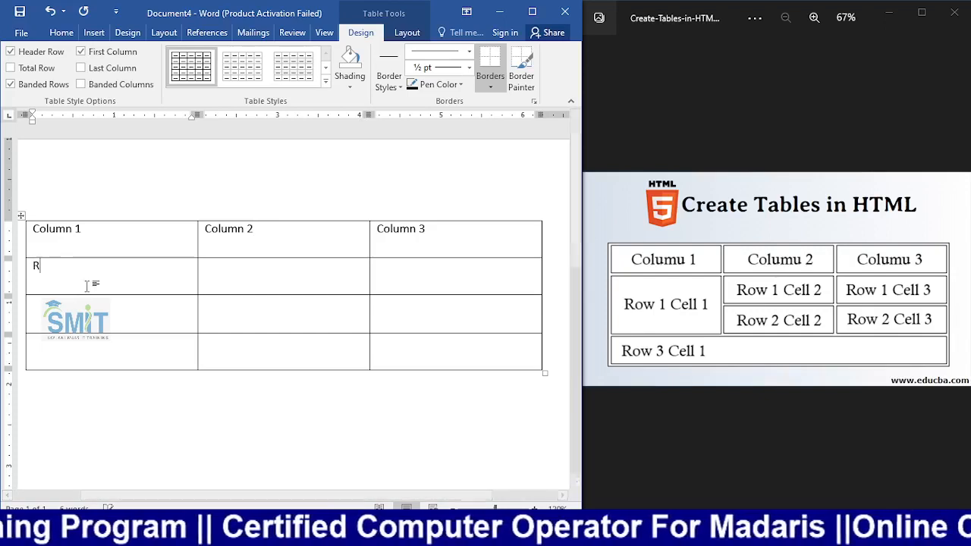
text(ow 1 )
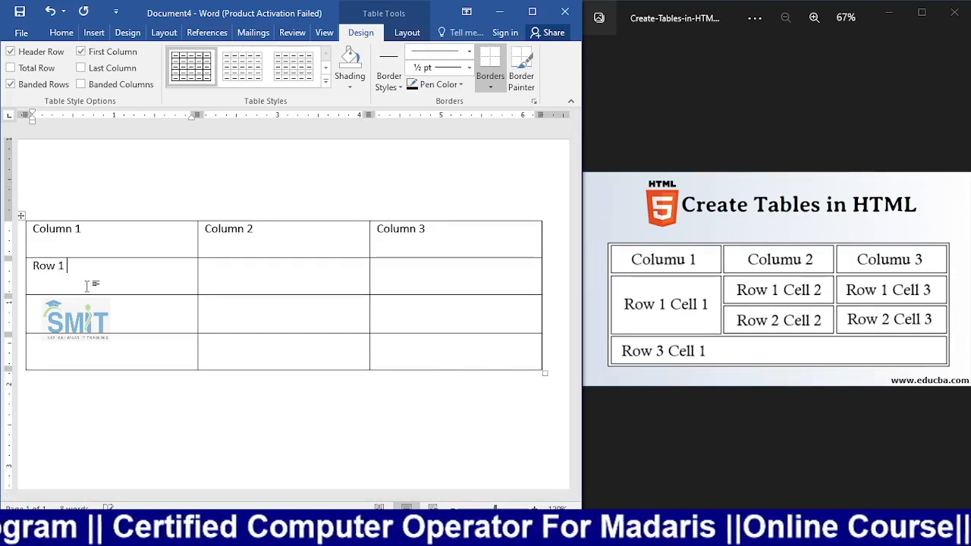
text(Ce)
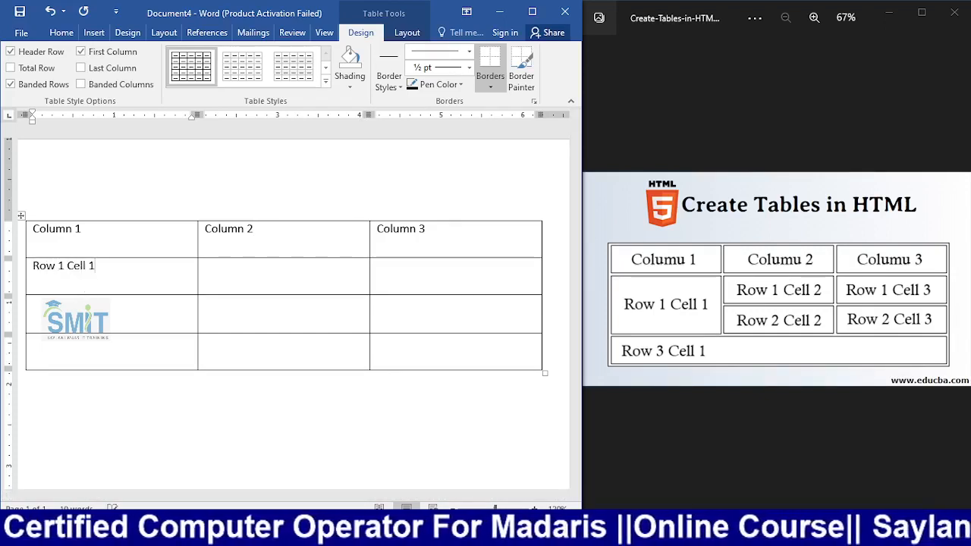
text(ll 1)
Enter "Row 1 Cell 2" in the middle cell of the table's second row
click(251, 271)
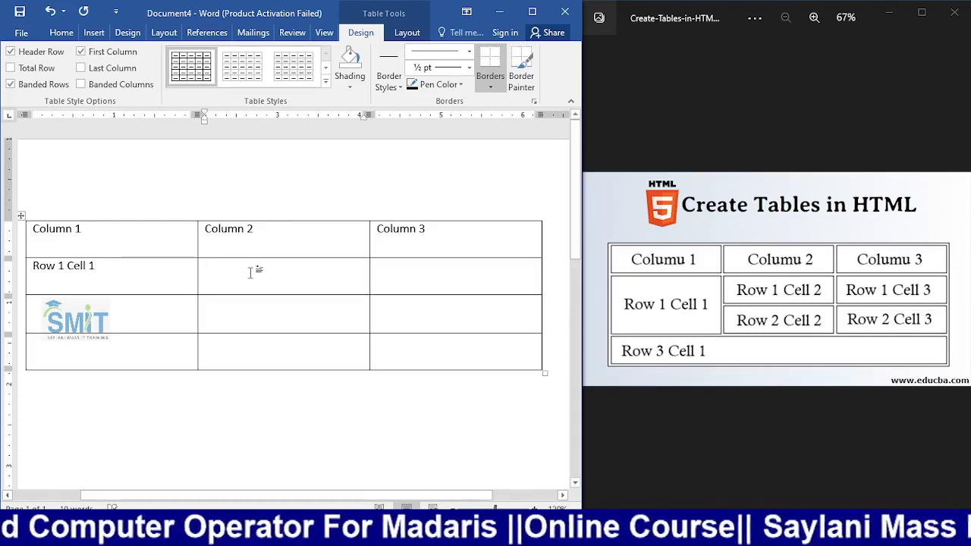
text(Ro)
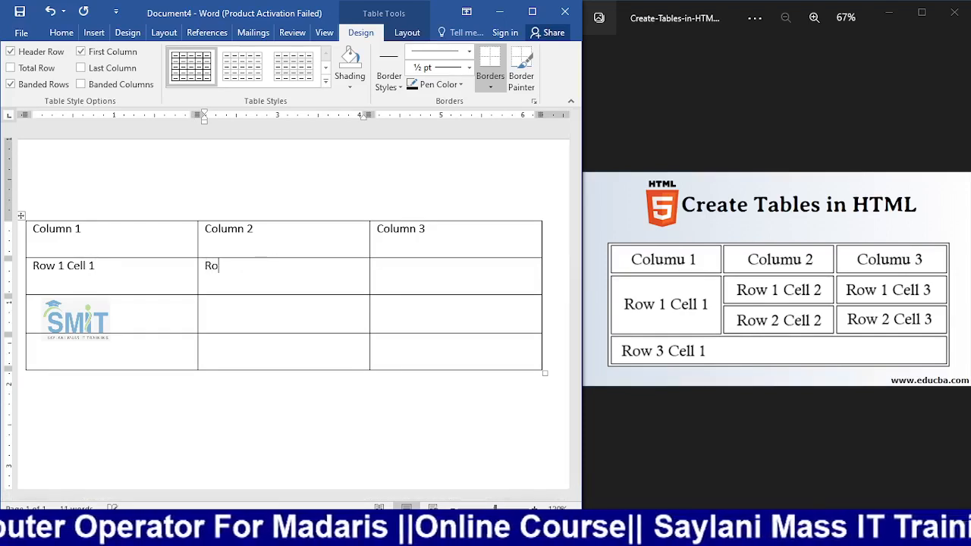
text(w 1 )
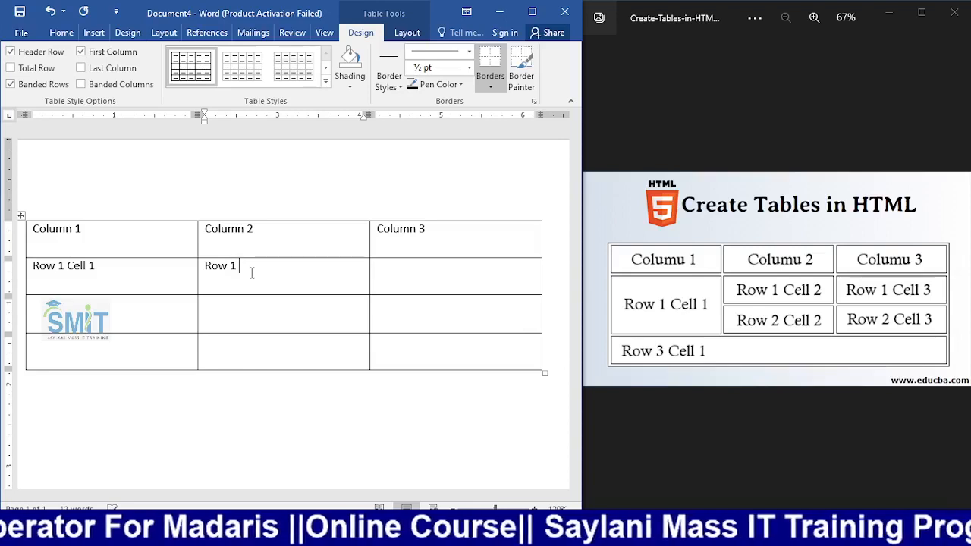
text(Cell )
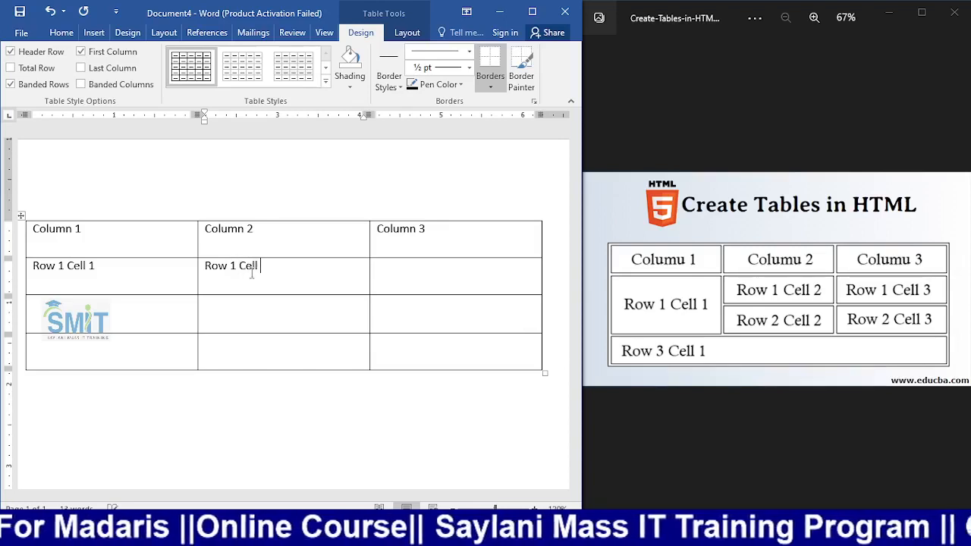
text(@)
key(BackSpace)
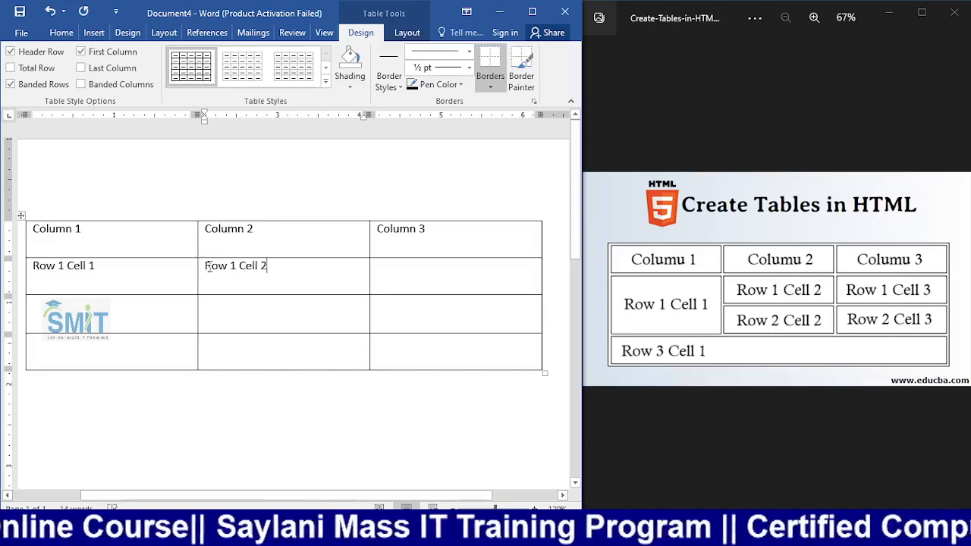
Copy "Row 1 Cell 2" into the cell directly below it and into the third-column cells of the second and third rows
drag(206, 266, 279, 268)
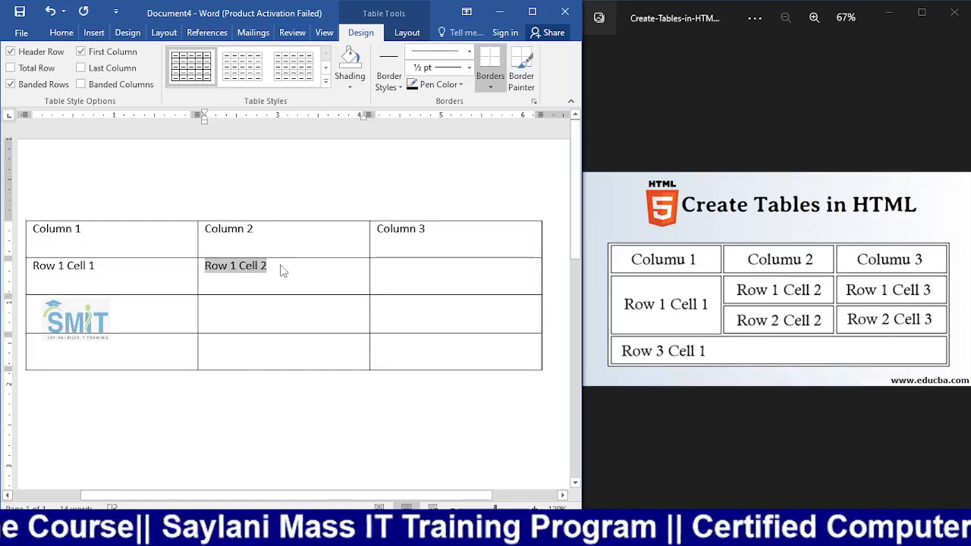
key(ctrl+c)
click(245, 320)
key(ctrl+v)
drag(455, 270, 451, 310)
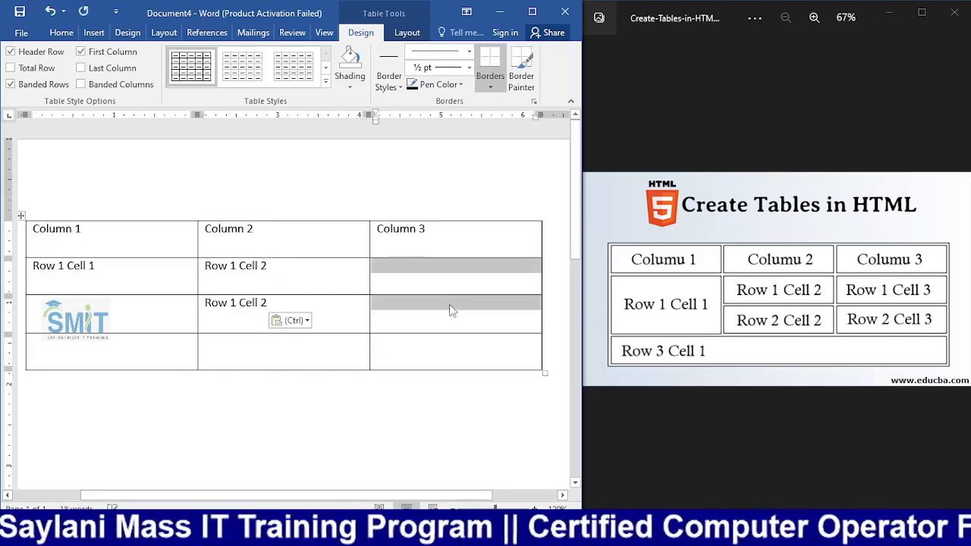
key(ctrl+v)
Change the text in the second row's last cell to "Row 1 Cell 3"
click(429, 271)
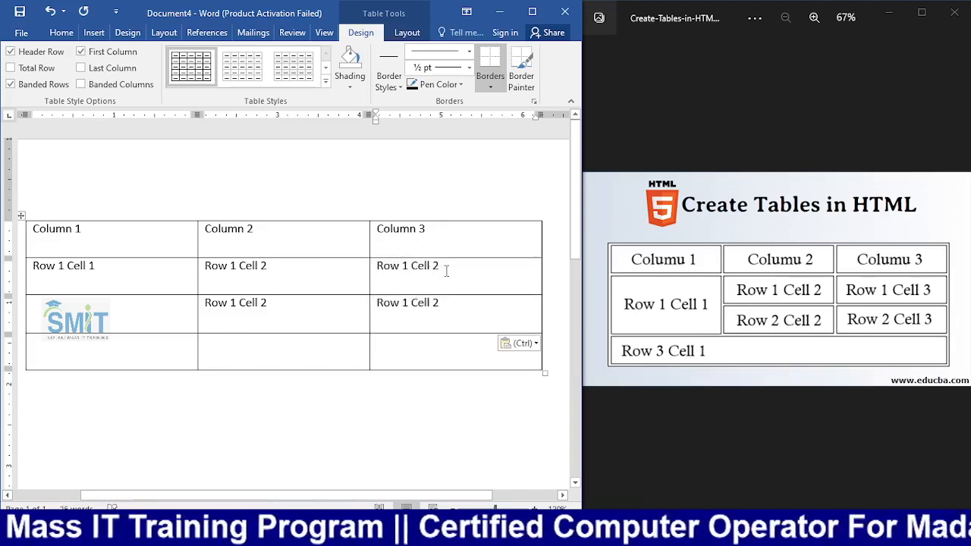
key(BackSpace)
text(3)
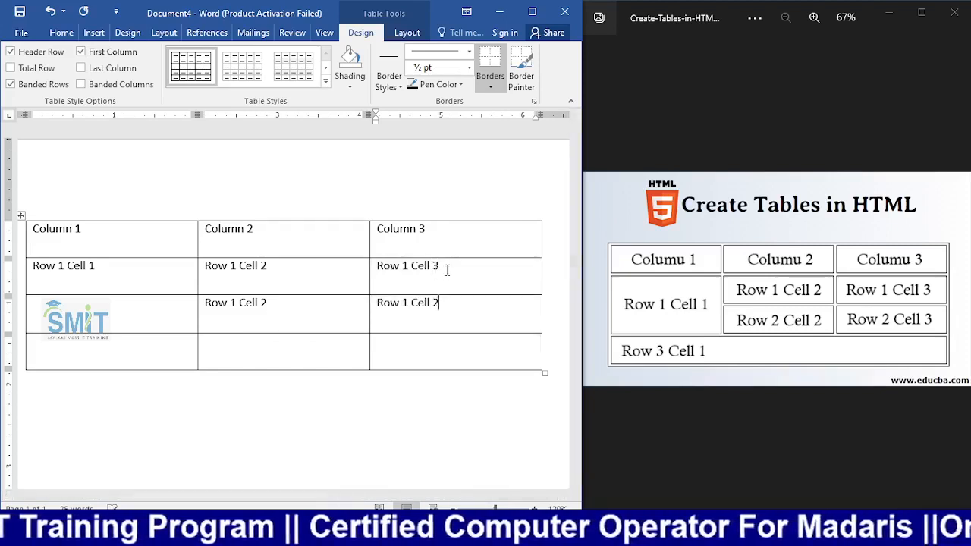
Change the third row's middle cell to "Row 2 Cell 2" and its last cell to "Row 2 Cell 3"
key(BackSpace)
text(3)
key(Left)
key(Left)
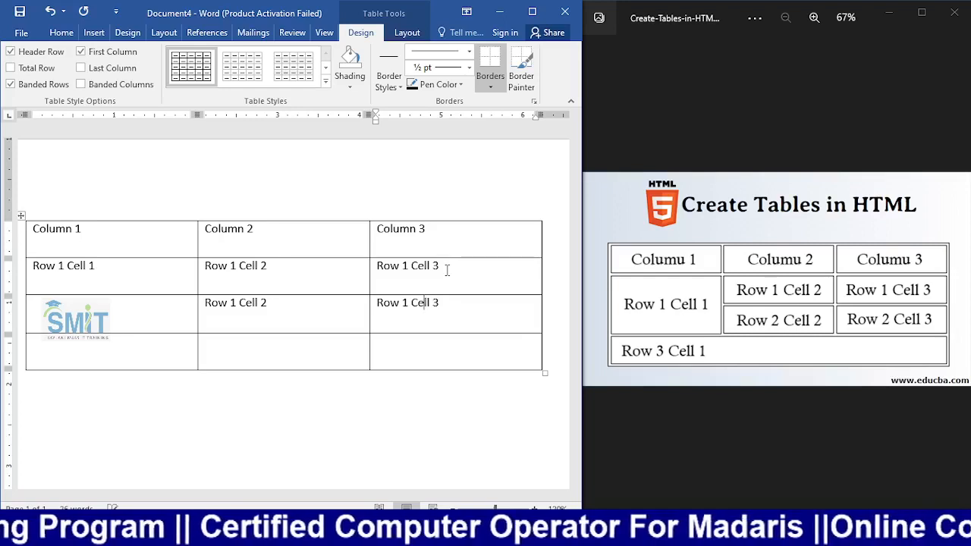
key(shift+Tab)
key(End)
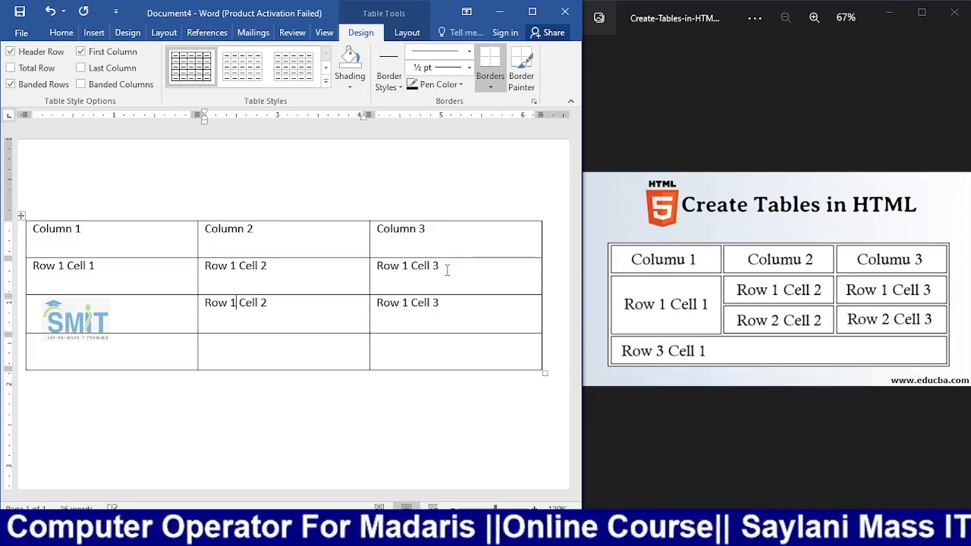
key(BackSpace)
text(2)
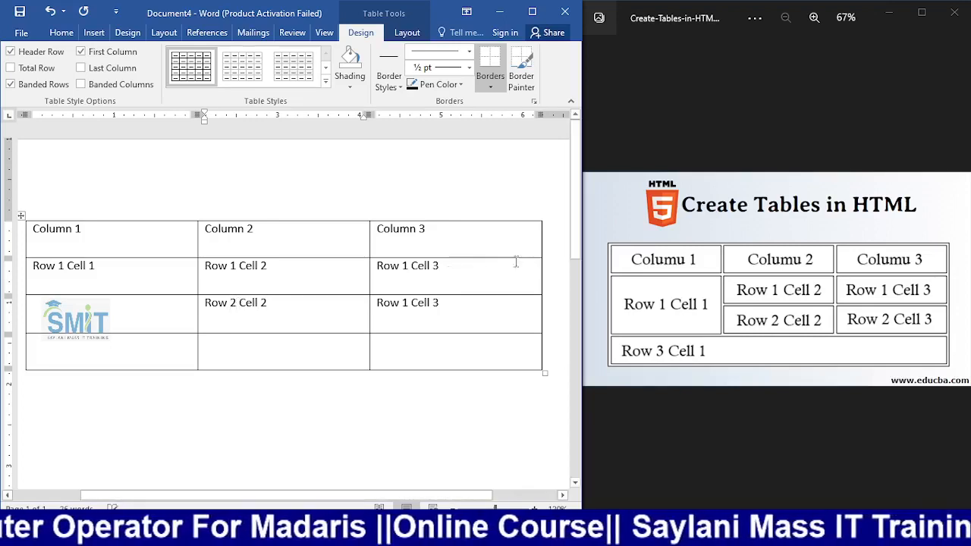
click(408, 301)
key(BackSpace)
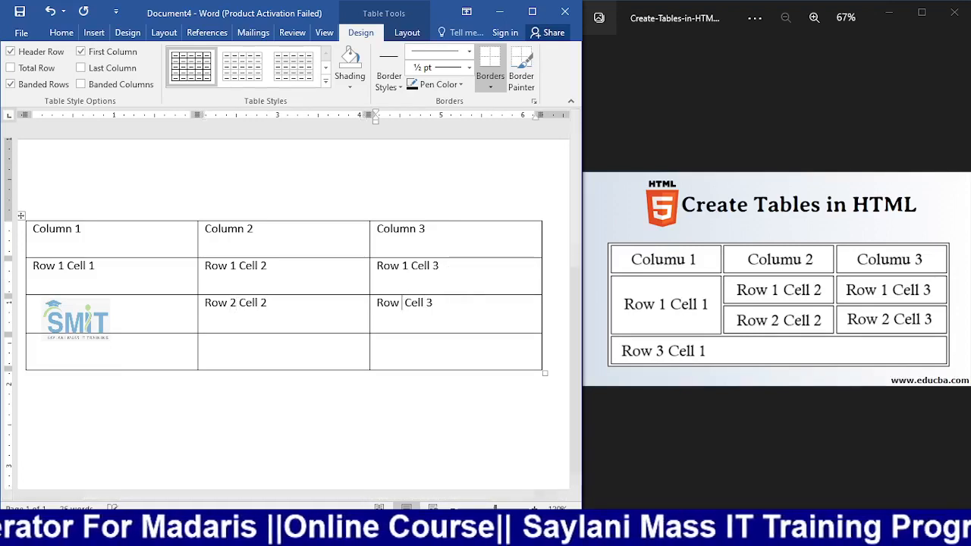
text(2)
Paste the copied cell text into the last row's first cell and edit it to read "Row 3 Cell 1"
click(140, 347)
key(ctrl+v)
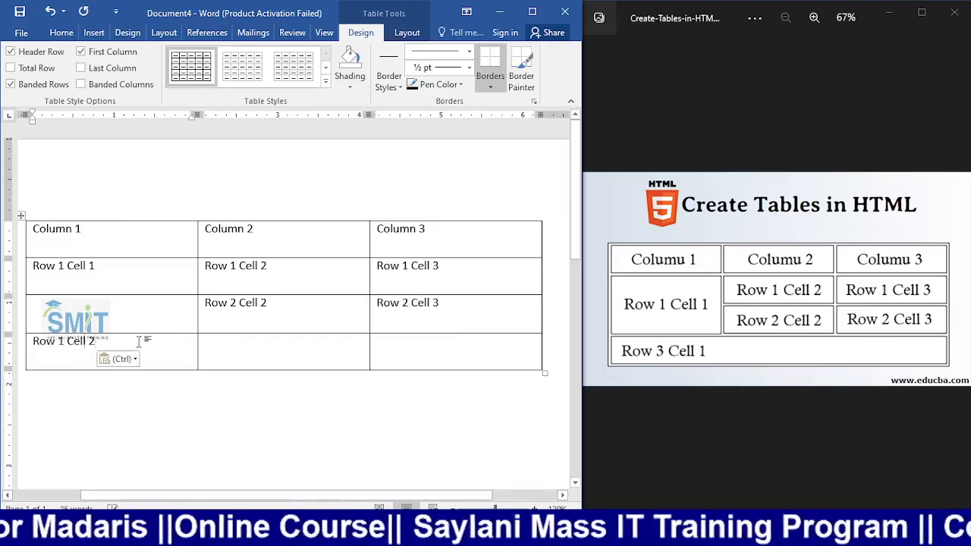
click(65, 342)
key(BackSpace)
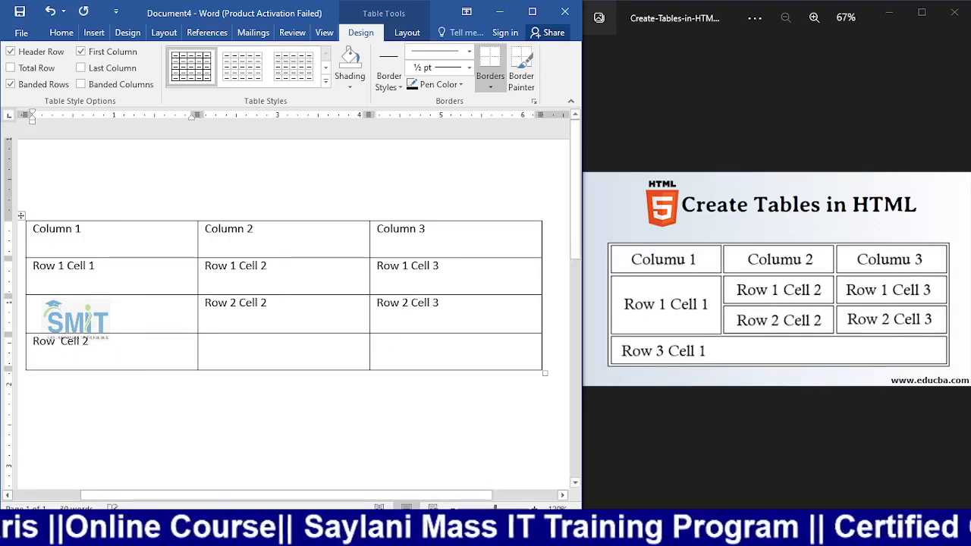
text(3)
key(Right)
key(Right)
key(Right)
key(Right)
key(Right)
key(Right)
key(Left)
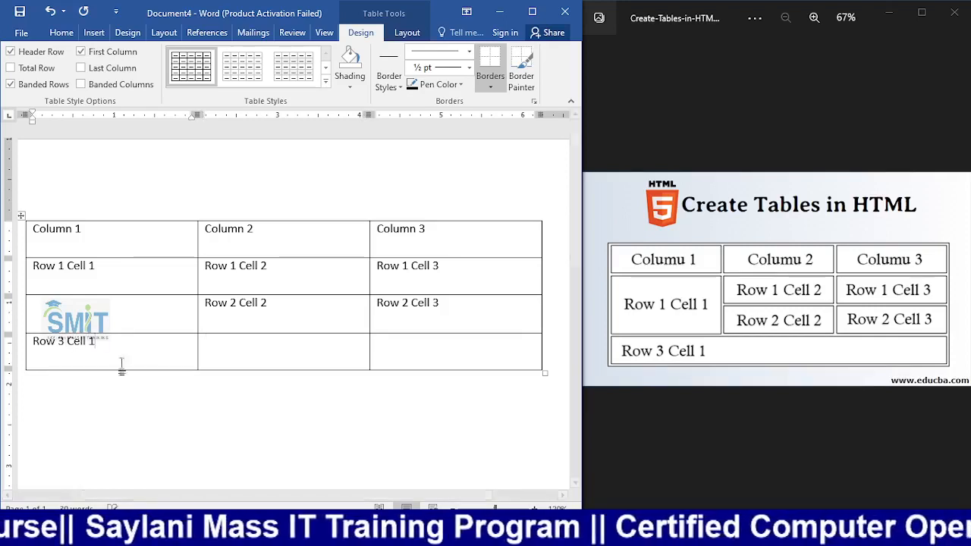
click(227, 315)
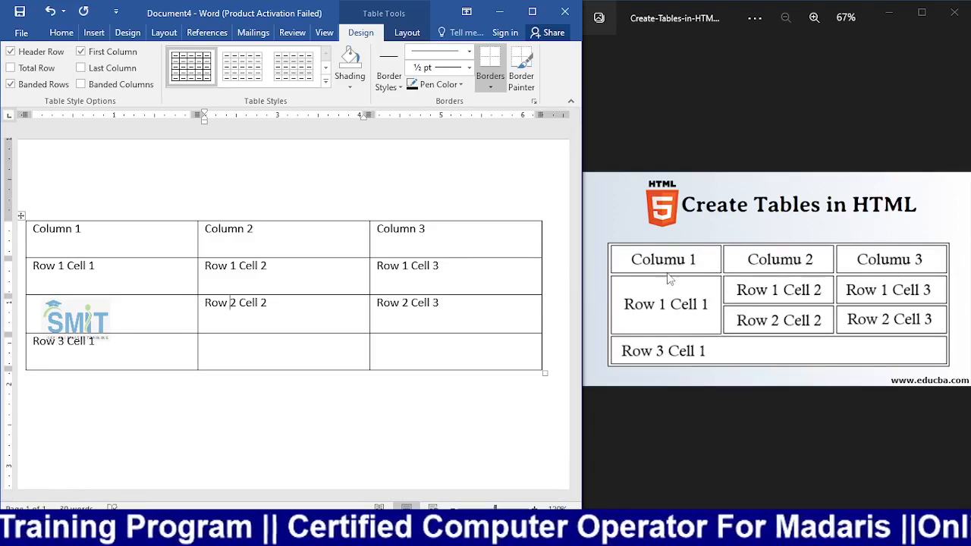
Merge the three cells of the table's last row into one cell
drag(156, 347, 394, 353)
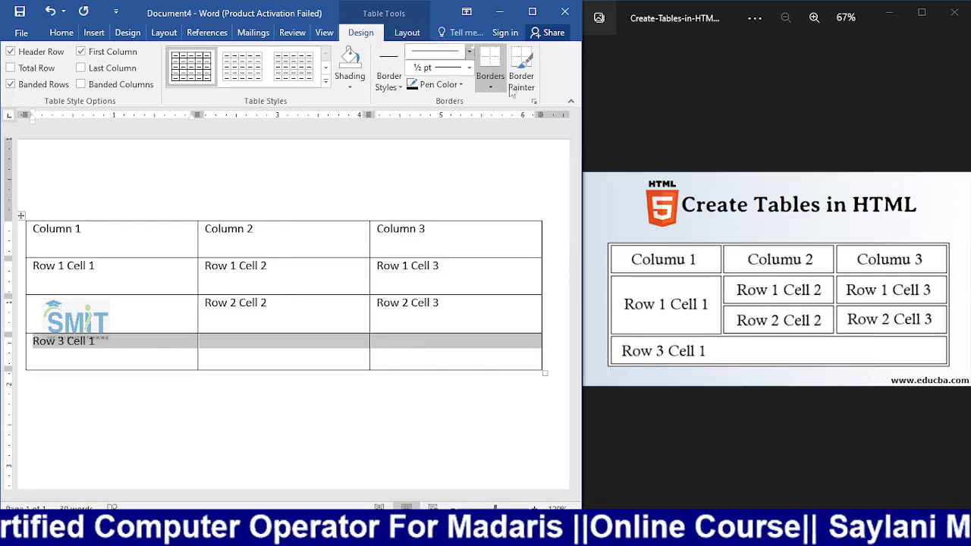
click(406, 32)
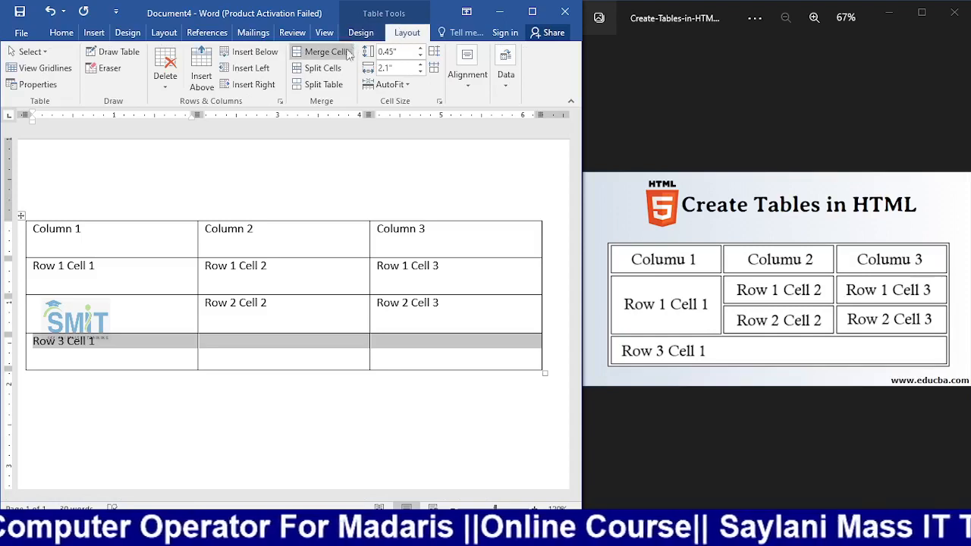
drag(142, 364, 397, 354)
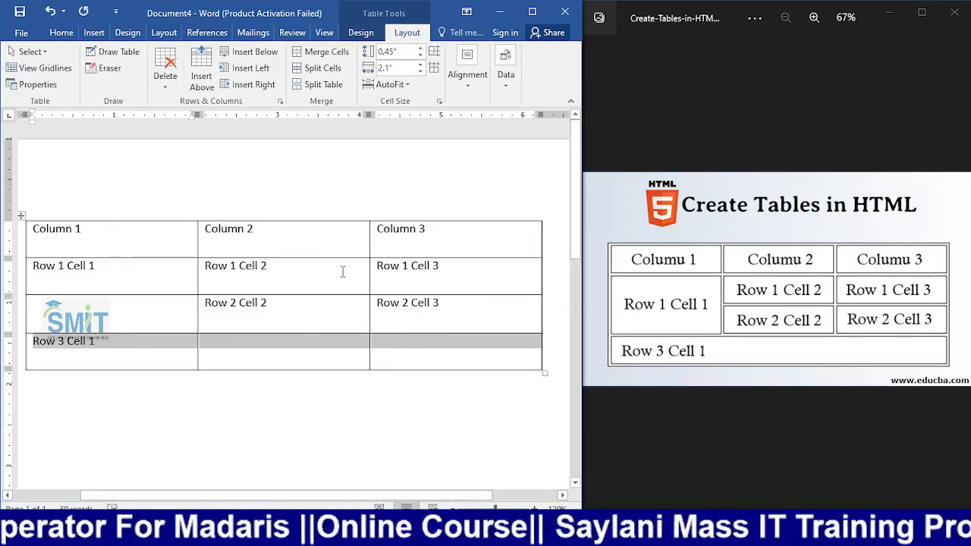
click(324, 51)
Merge the "Row 1 Cell 1" cell with the empty cell directly below it
drag(128, 270, 114, 311)
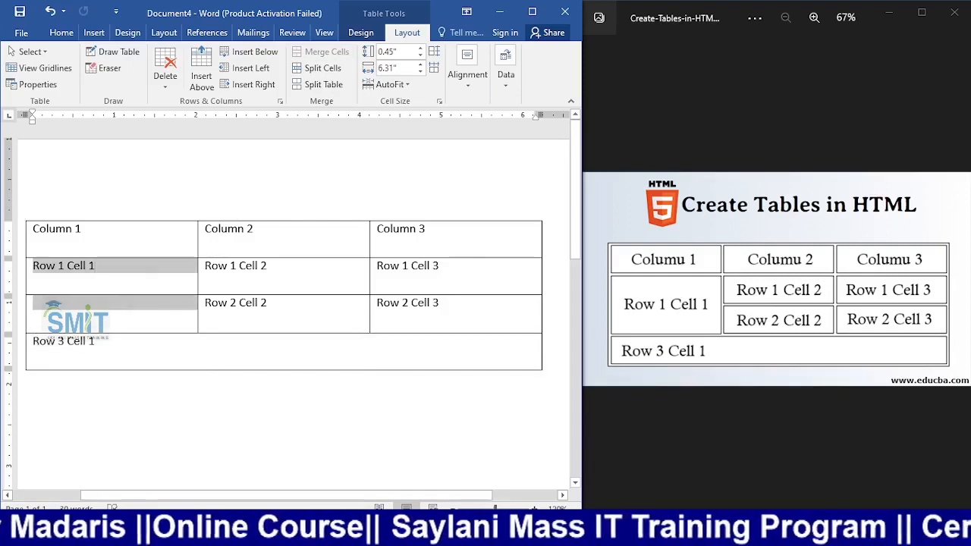
click(324, 51)
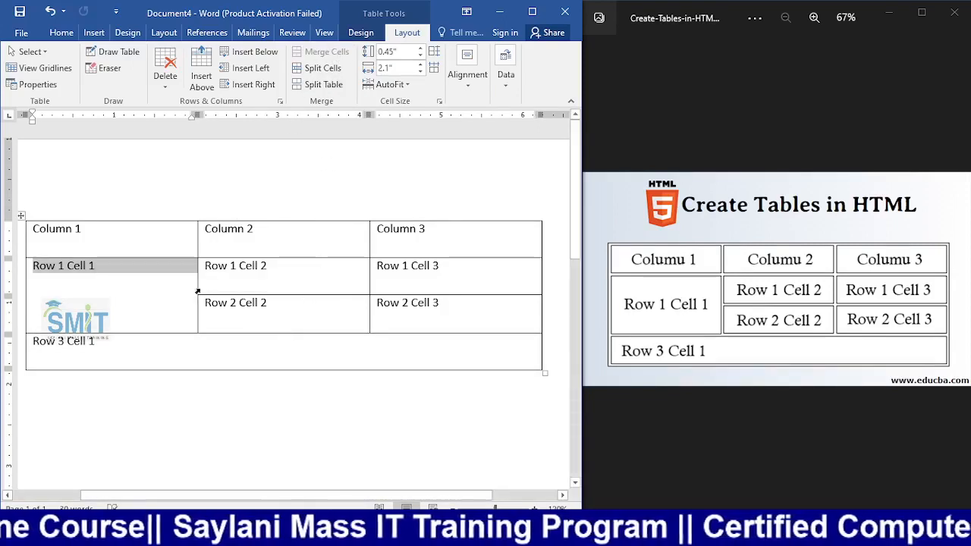
click(79, 349)
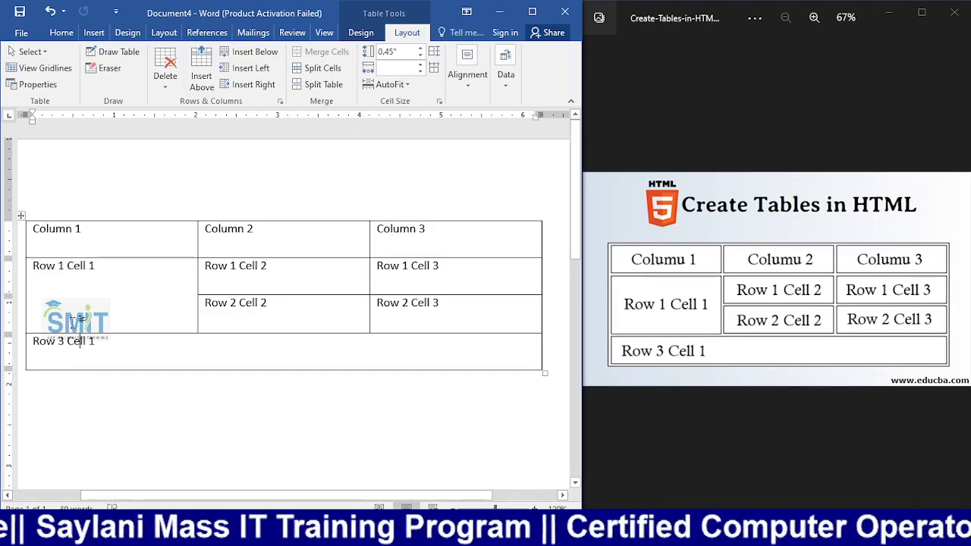
Align all table text centre-left in its cells and shrink the table to columns about 1.16" wide and rows about 0.35" high
click(22, 217)
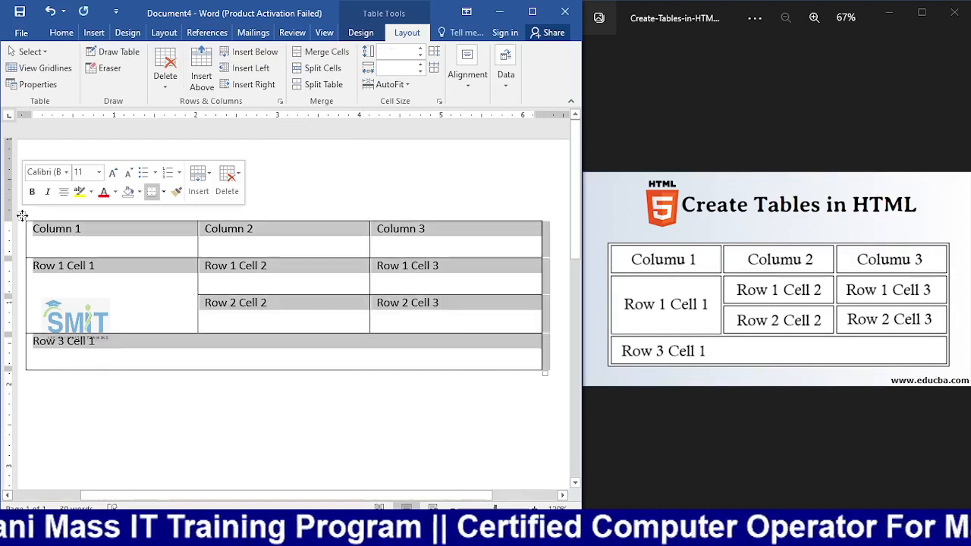
click(464, 82)
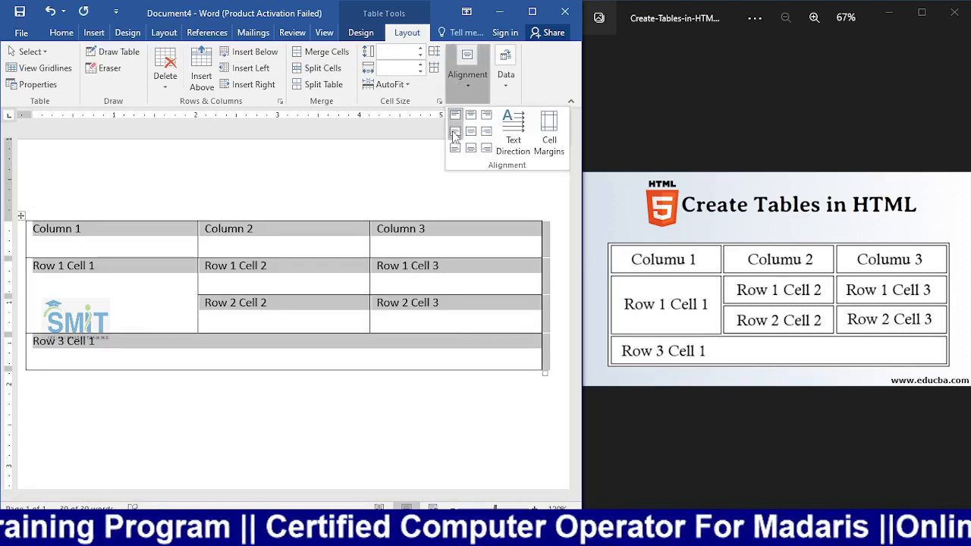
click(455, 134)
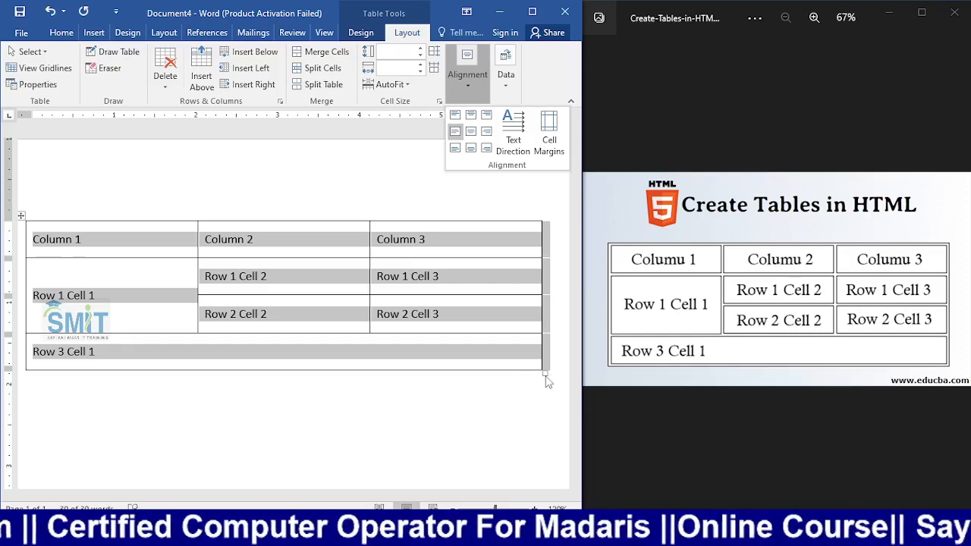
drag(547, 377, 311, 339)
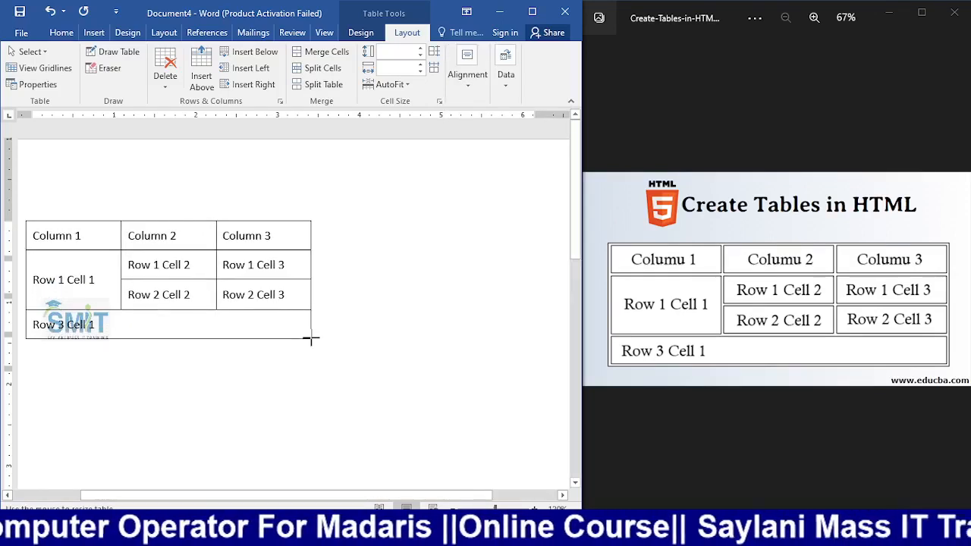
drag(311, 340, 309, 342)
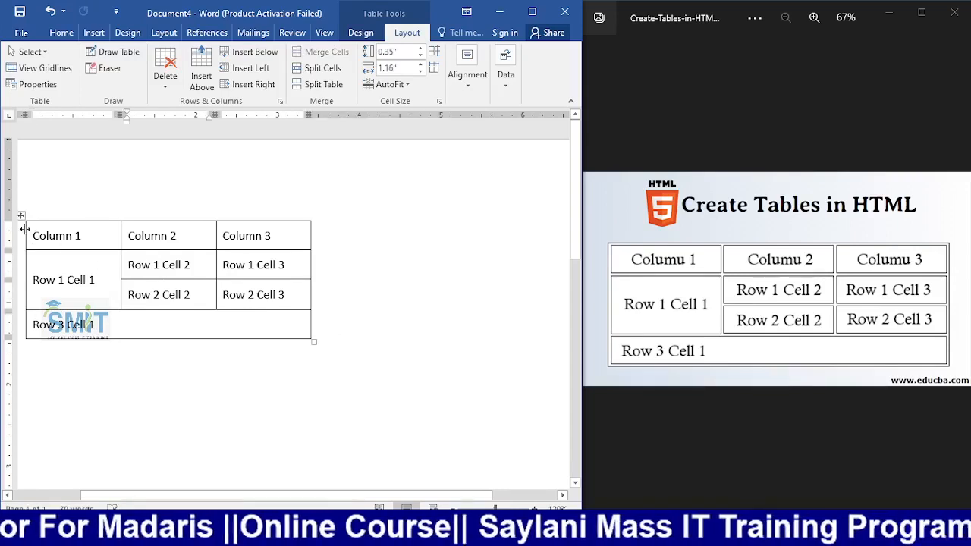
Centre the text of the first three rows both ways in their cells and move the whole table toward the middle of the page
drag(36, 235, 134, 309)
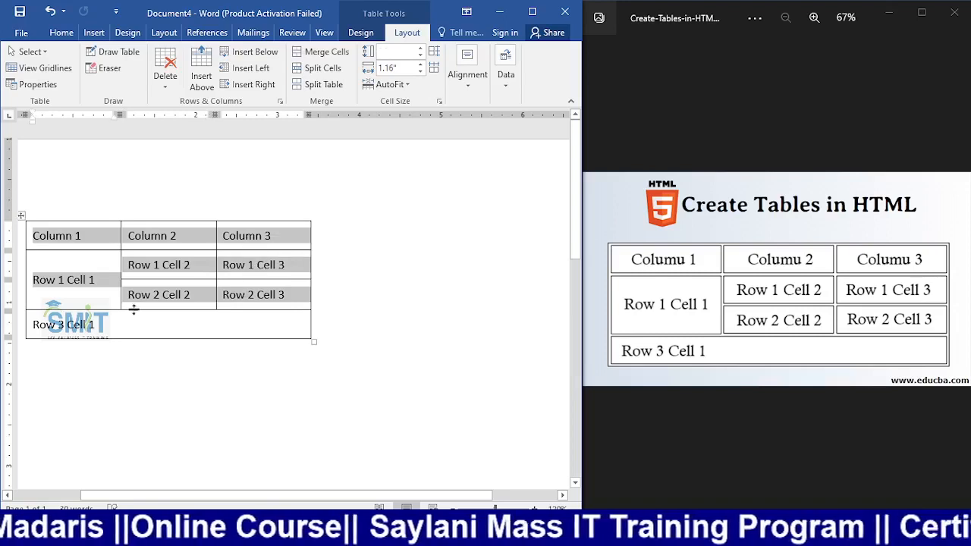
click(468, 74)
click(470, 130)
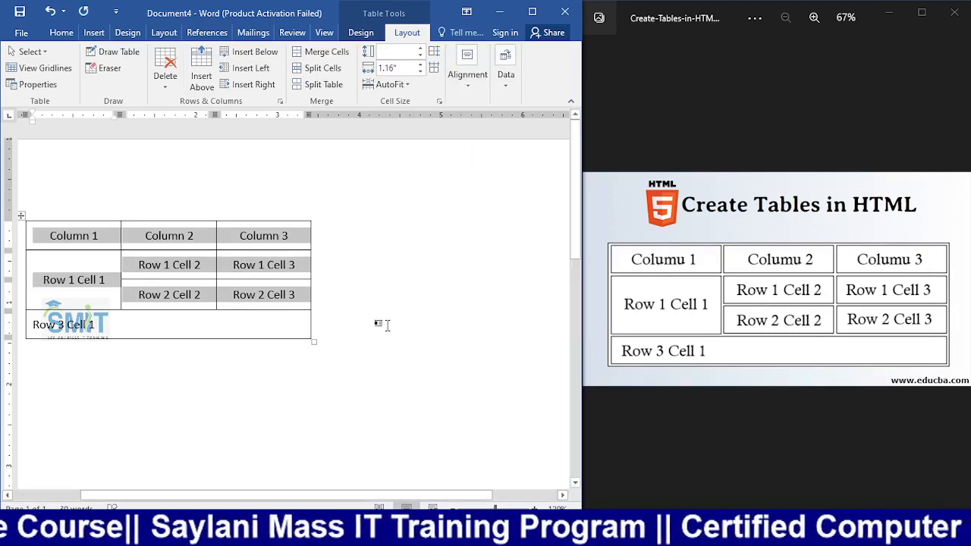
click(118, 260)
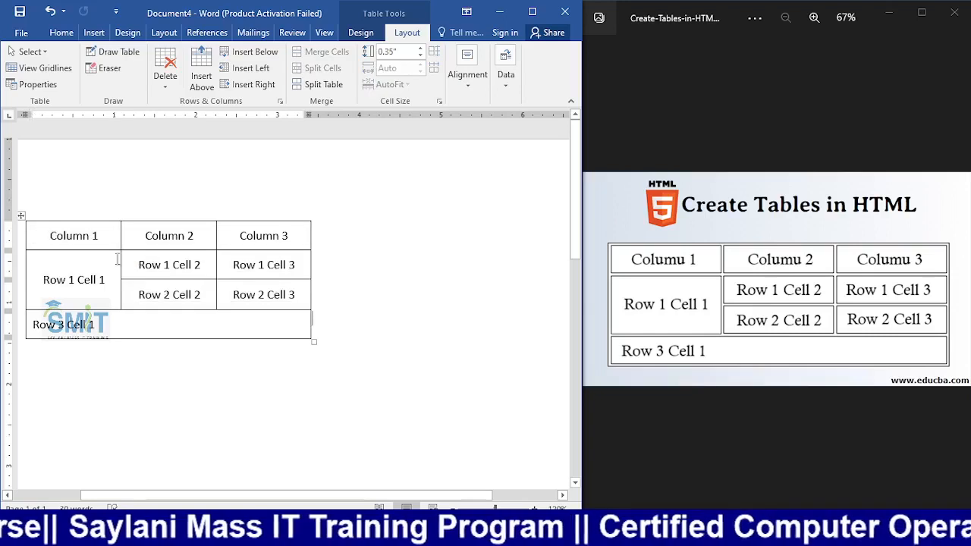
click(21, 216)
drag(150, 228, 151, 228)
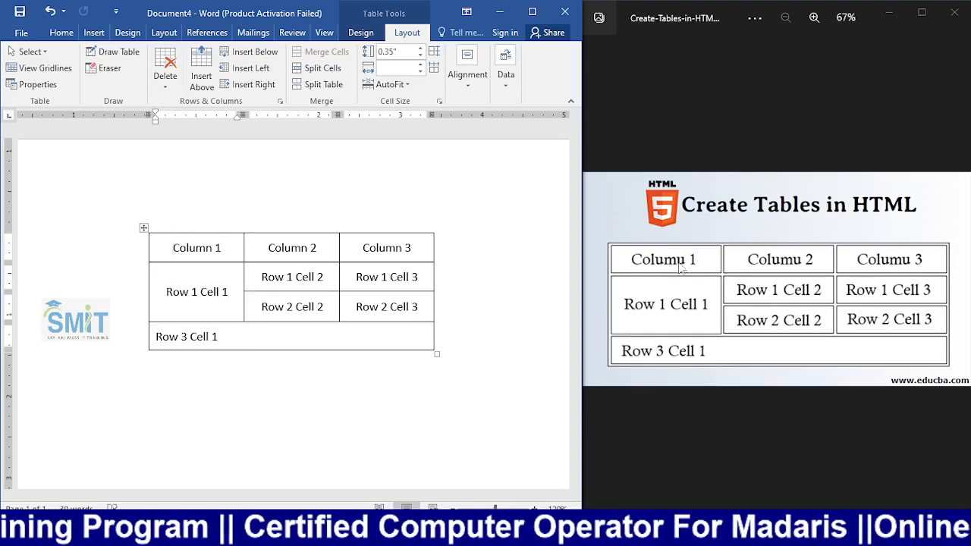
Set all four default cell margins of the table to 0.02" and allow 0.02" spacing between cells
click(144, 229)
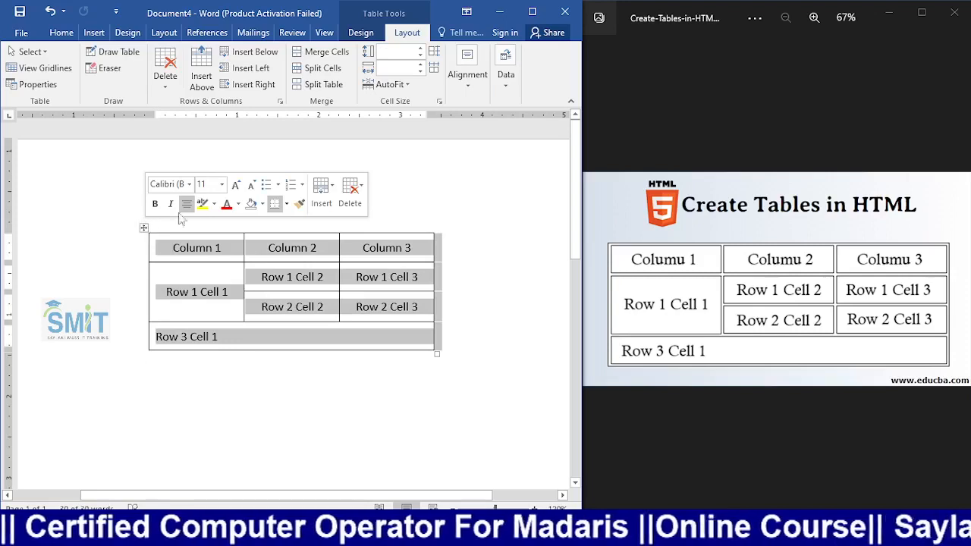
click(467, 95)
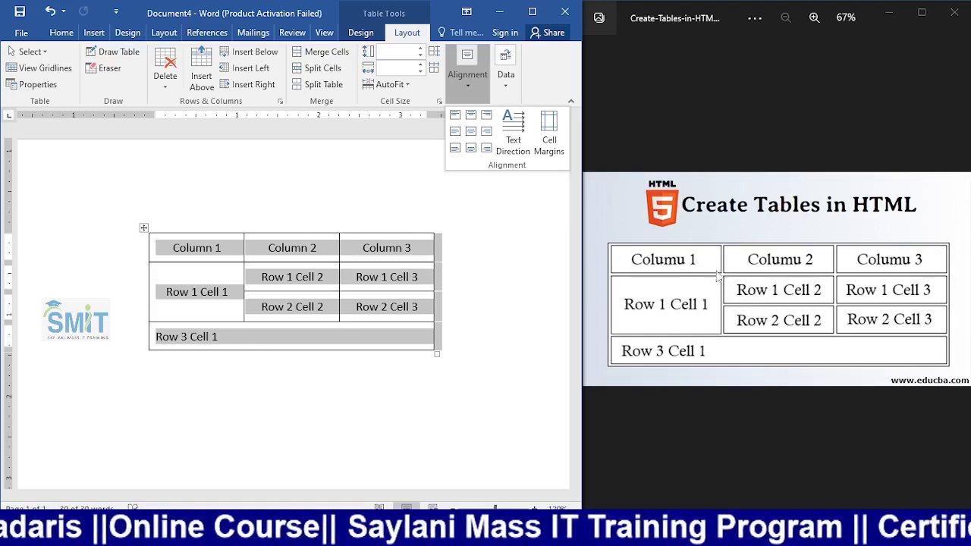
click(550, 146)
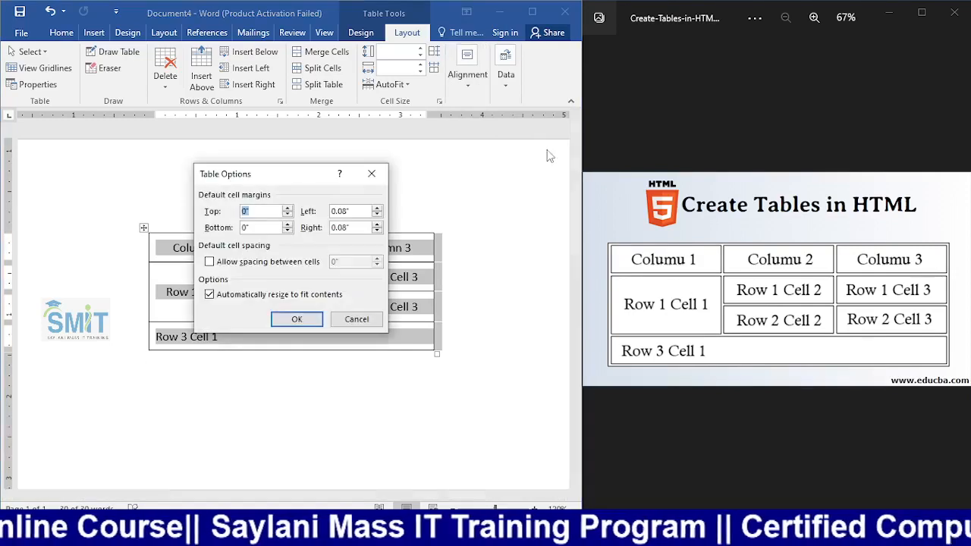
click(287, 225)
click(287, 225)
click(232, 264)
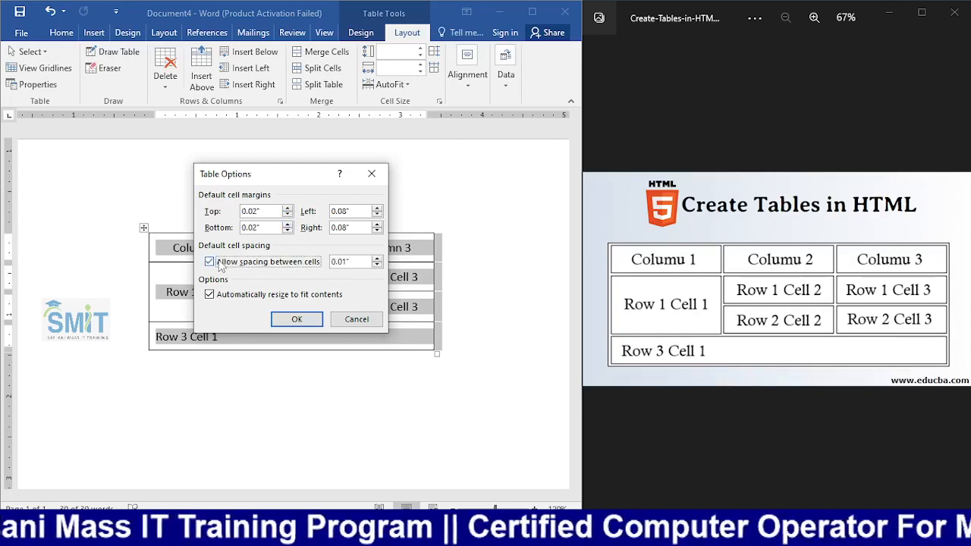
click(377, 210)
click(377, 211)
click(377, 211)
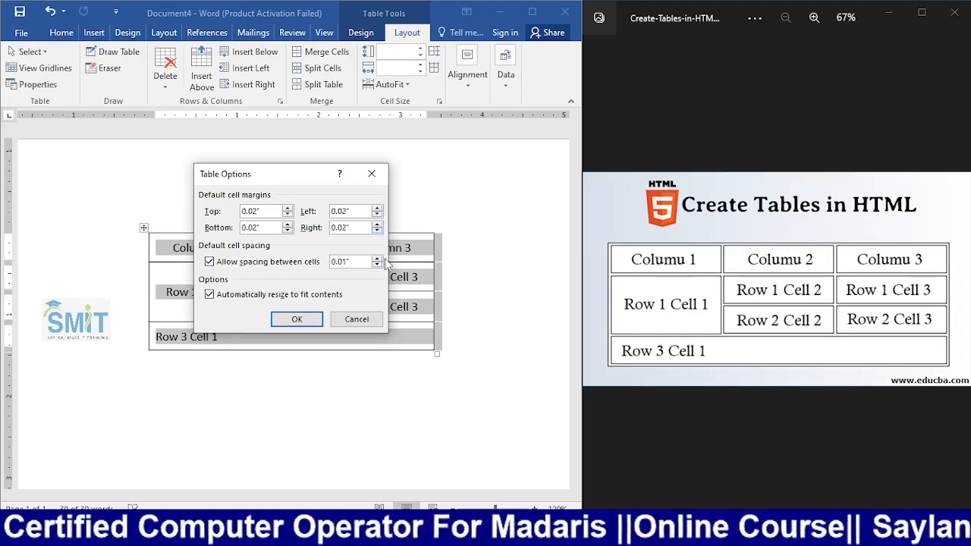
click(377, 258)
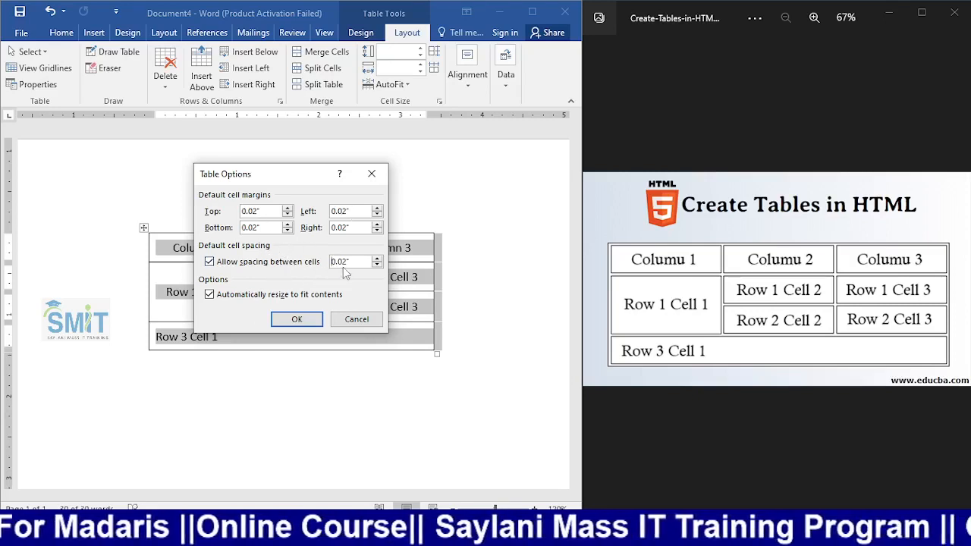
click(296, 320)
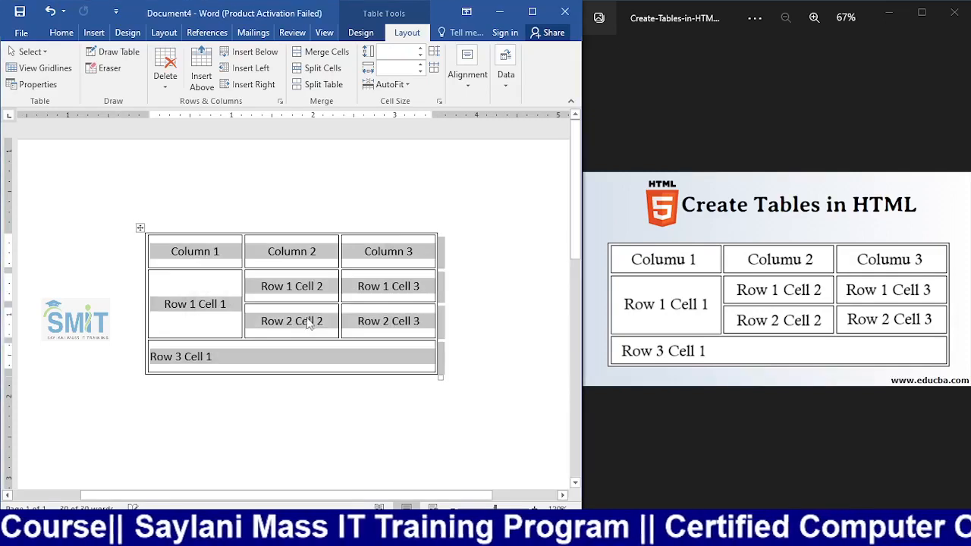
click(410, 409)
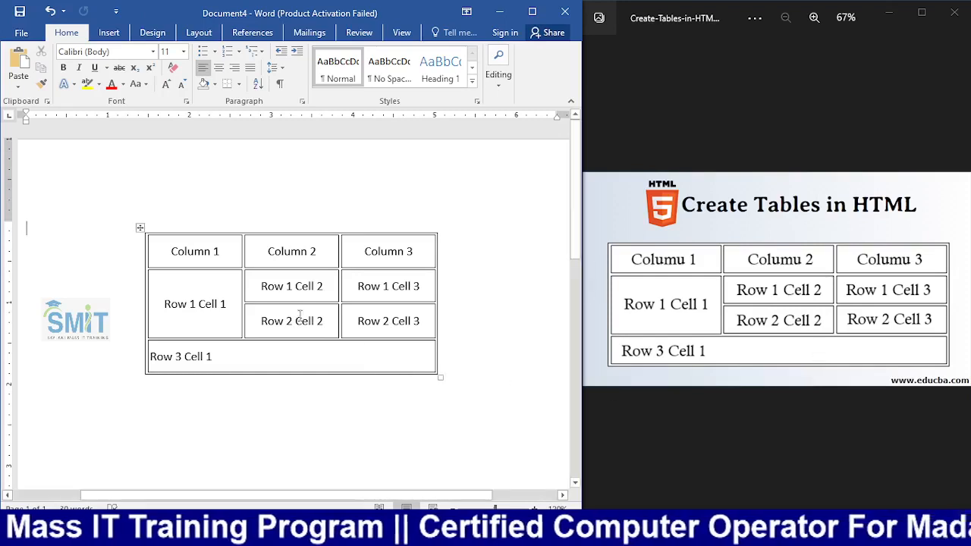
Resize the whole table proportionally to the reference, making it about 4 inches wide with slightly shorter rows
click(140, 228)
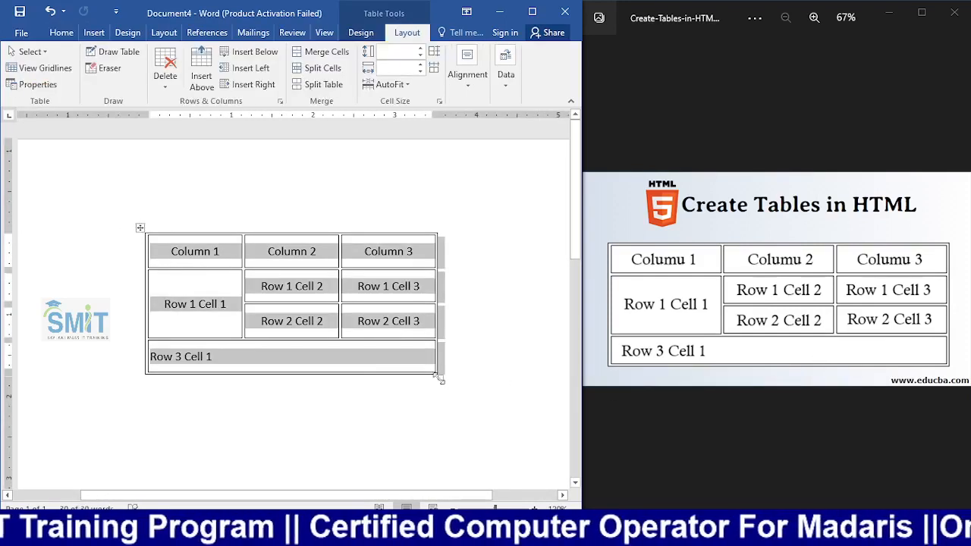
drag(440, 377, 477, 349)
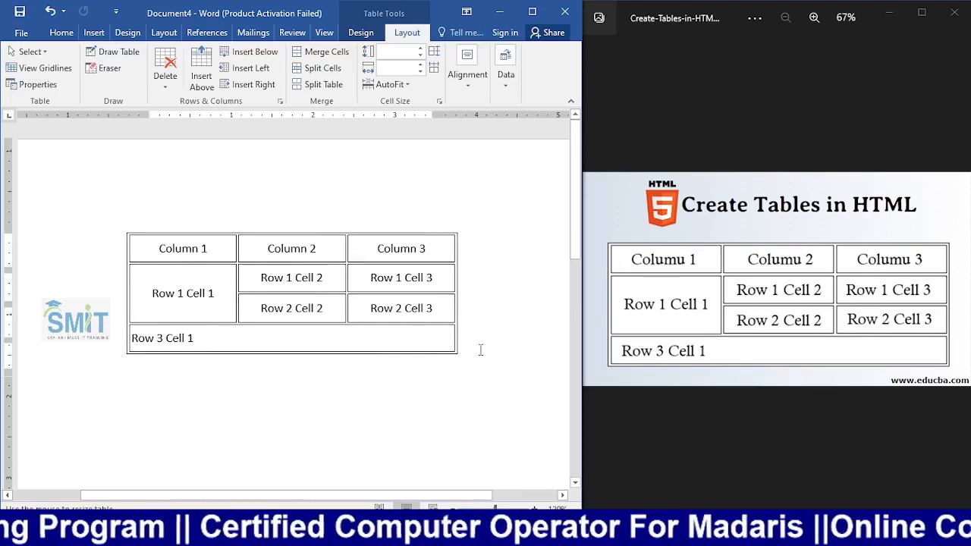
click(429, 397)
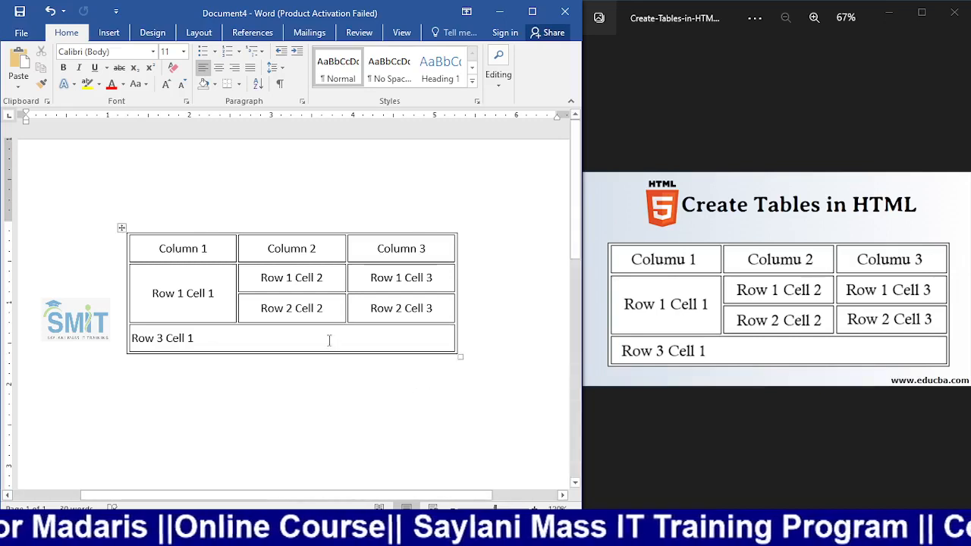
scroll(321, 327, down, 2)
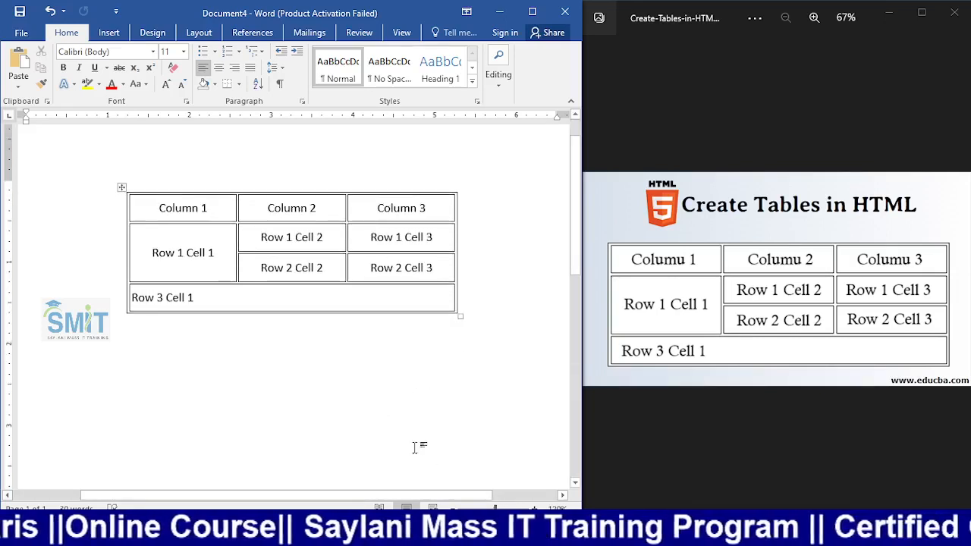
Open the images.png timetable picture from the Rizwan Bhatti folder, view it enlarged to fit the window, and close it
click(391, 531)
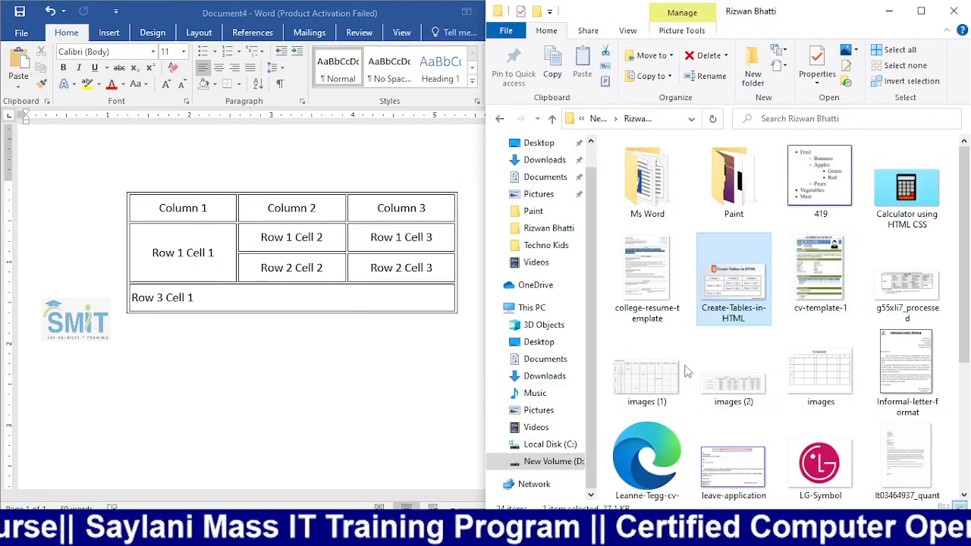
double_click(837, 378)
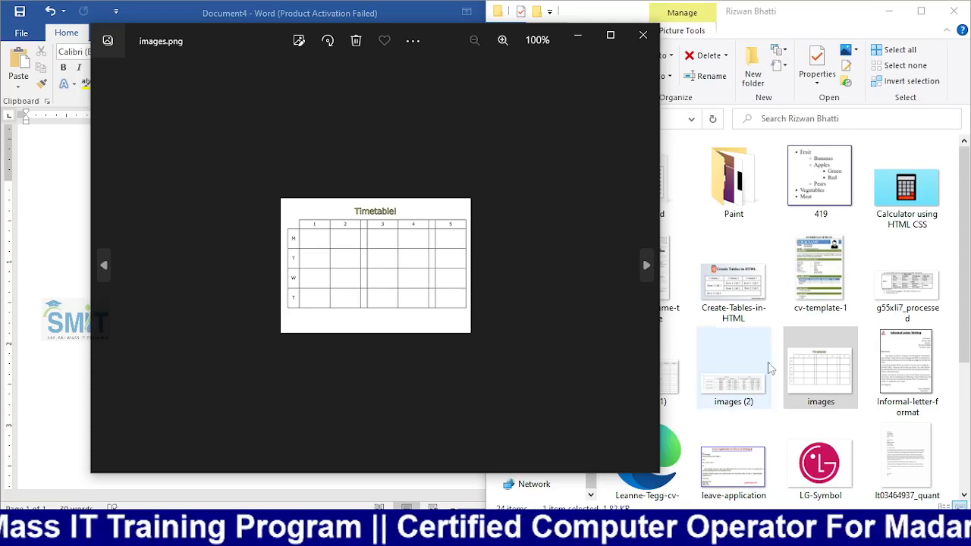
click(611, 36)
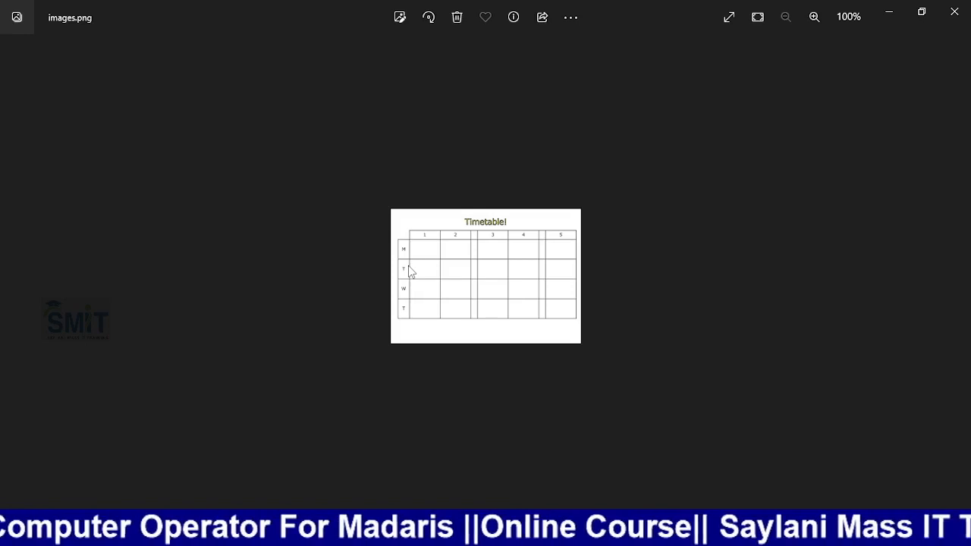
click(757, 18)
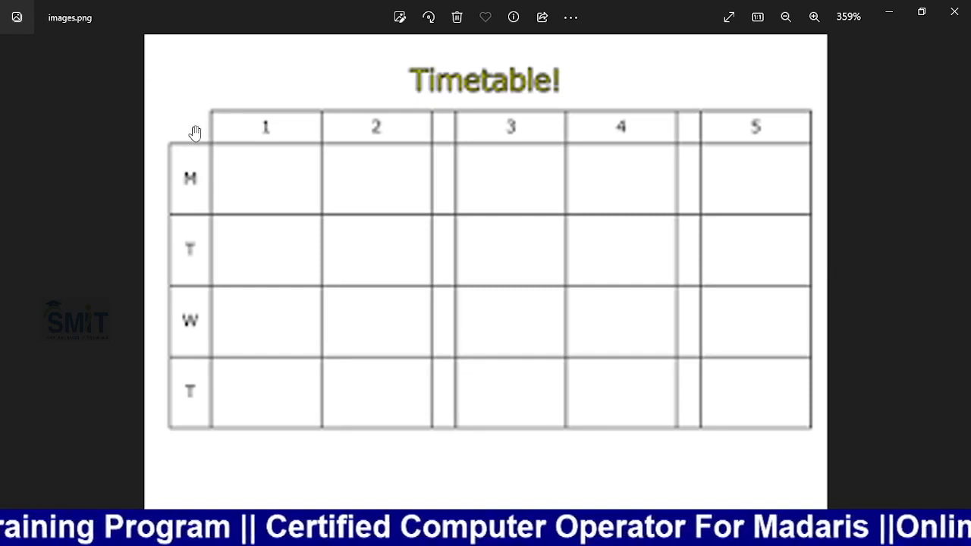
click(956, 12)
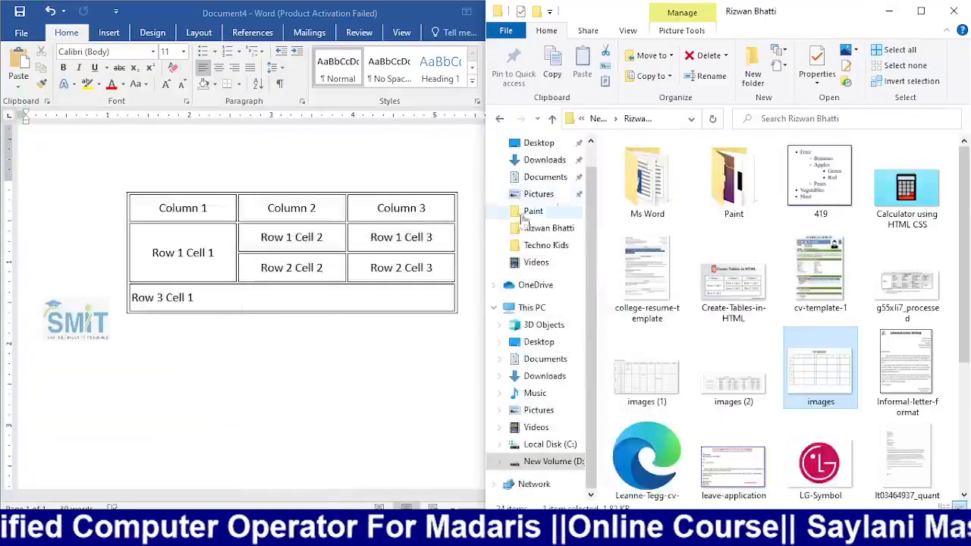
Maximize the Word document, undo the table's cell spacing and repositioning, and move the table back toward the middle of the page
click(449, 163)
click(533, 12)
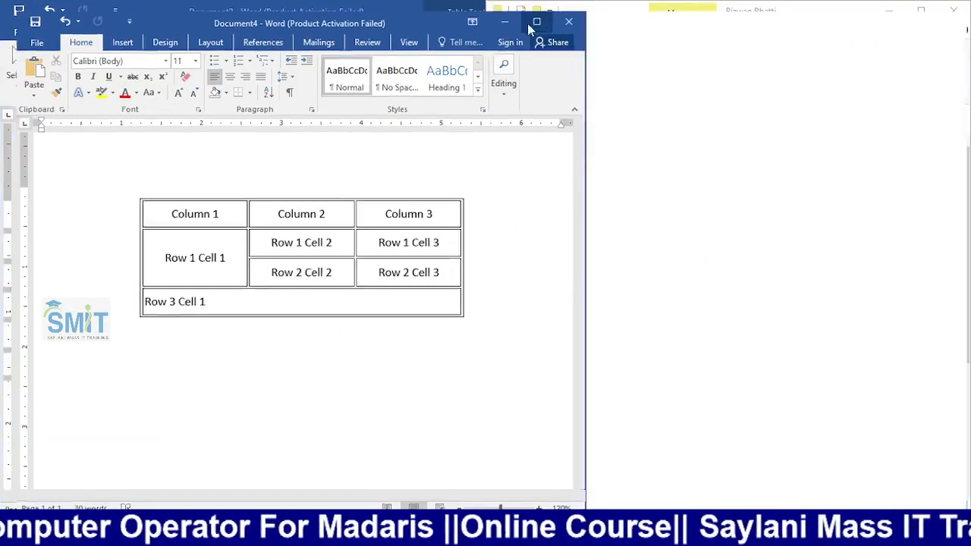
key(ctrl+a)
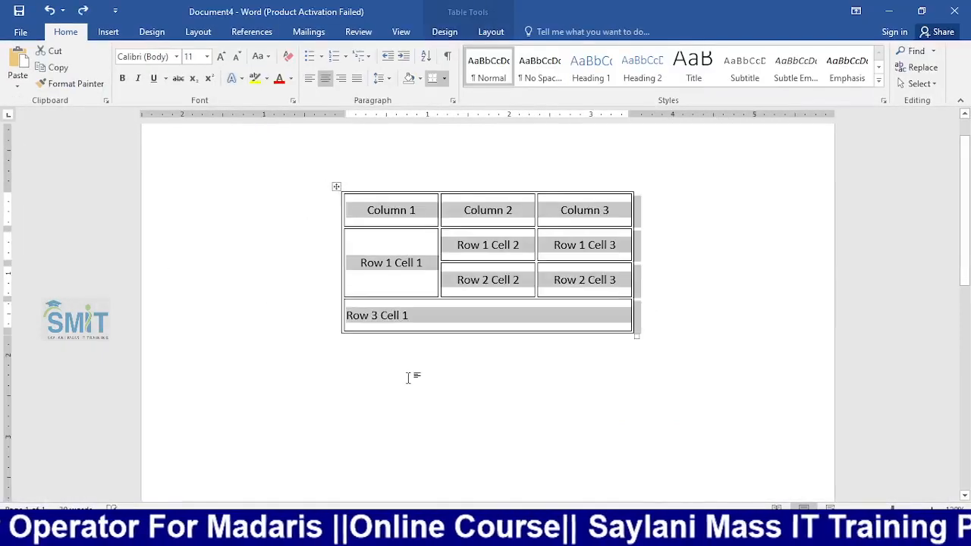
key(ctrl+e)
key(ctrl+l)
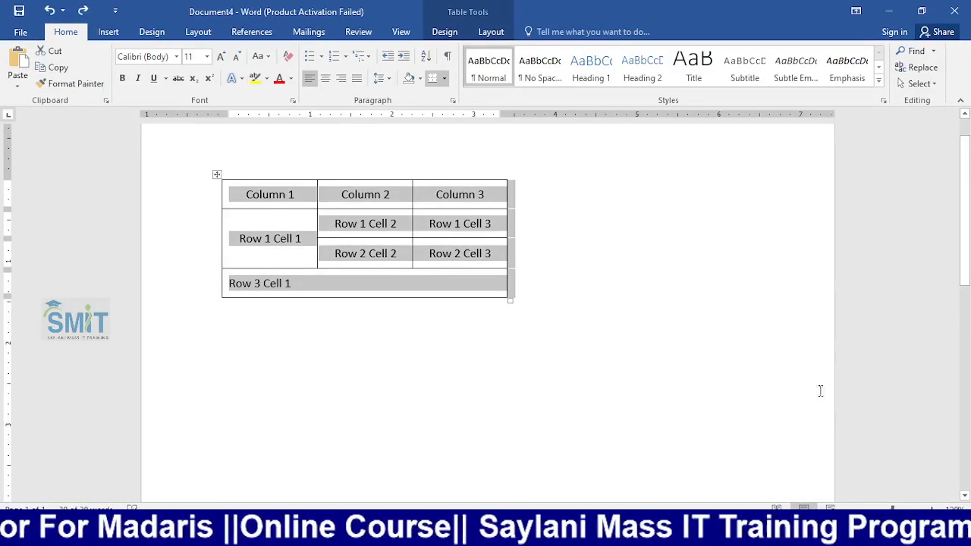
drag(214, 177, 336, 254)
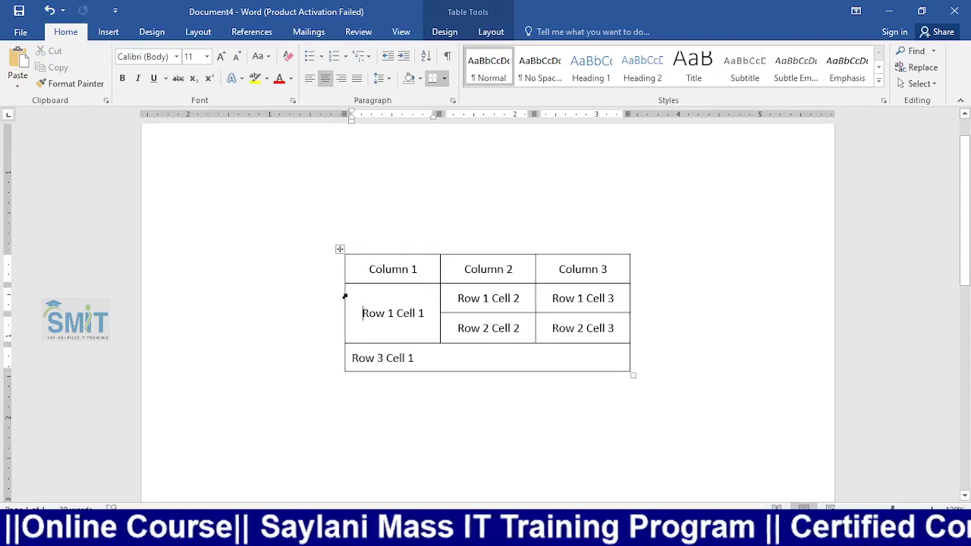
Examine the cell spacing in the Create-Tables-in-HTML reference image at full window size and return to the Word table
click(339, 249)
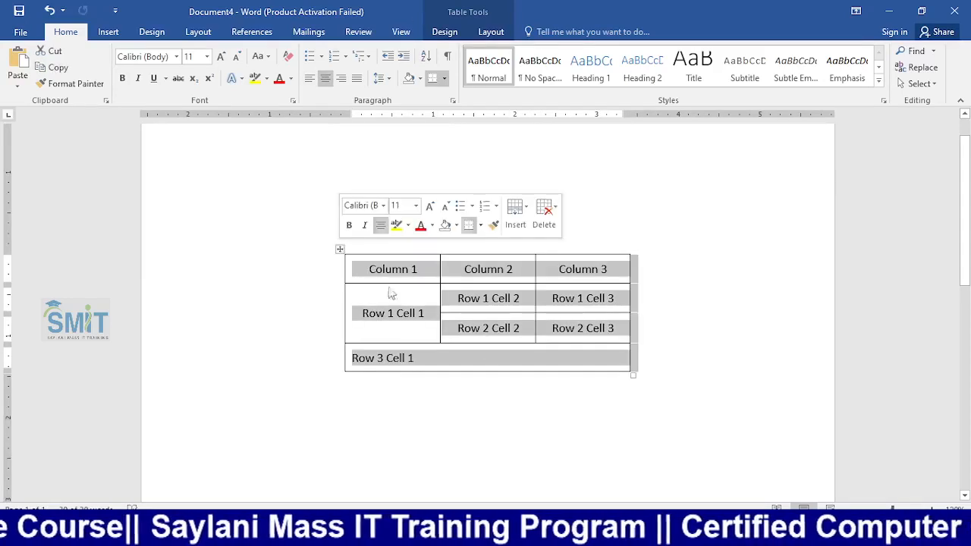
mouse_move(533, 531)
click(586, 454)
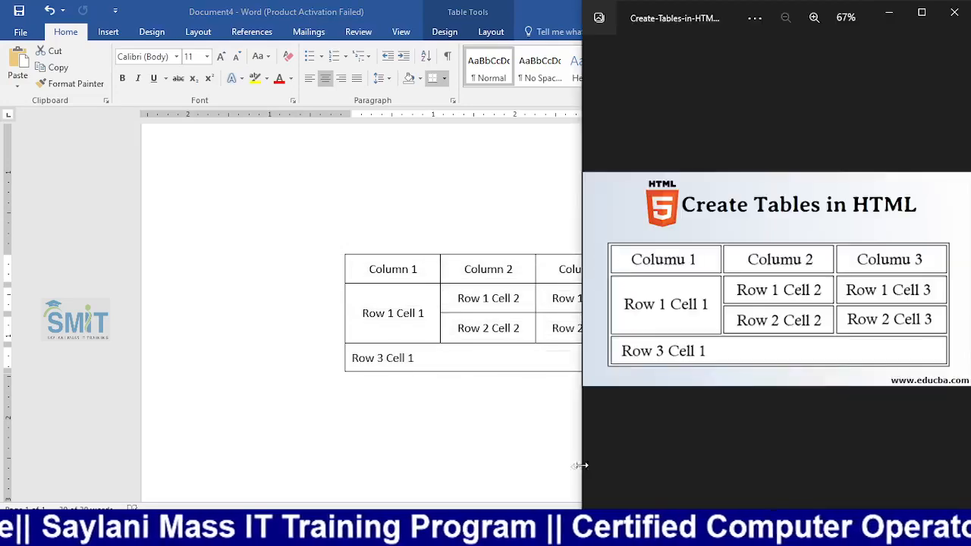
click(922, 12)
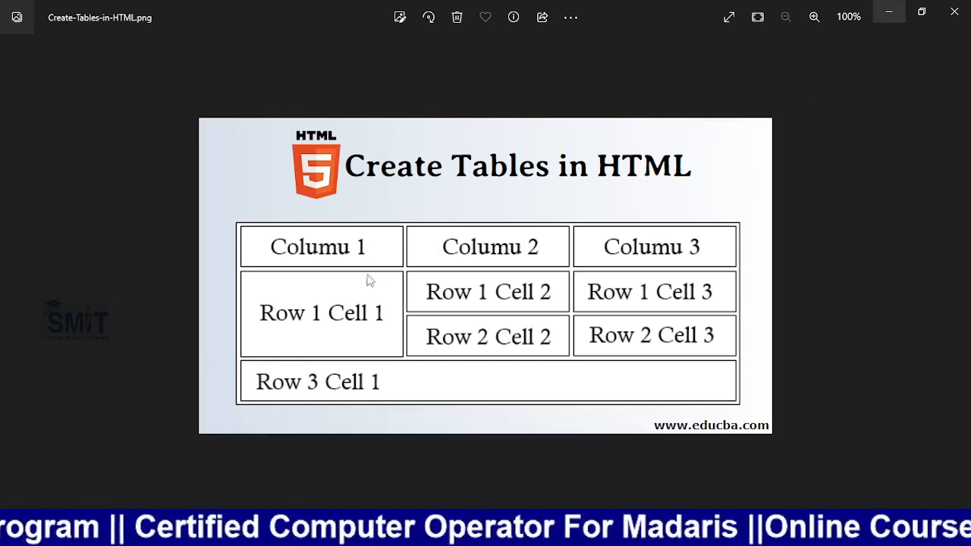
click(887, 16)
click(359, 292)
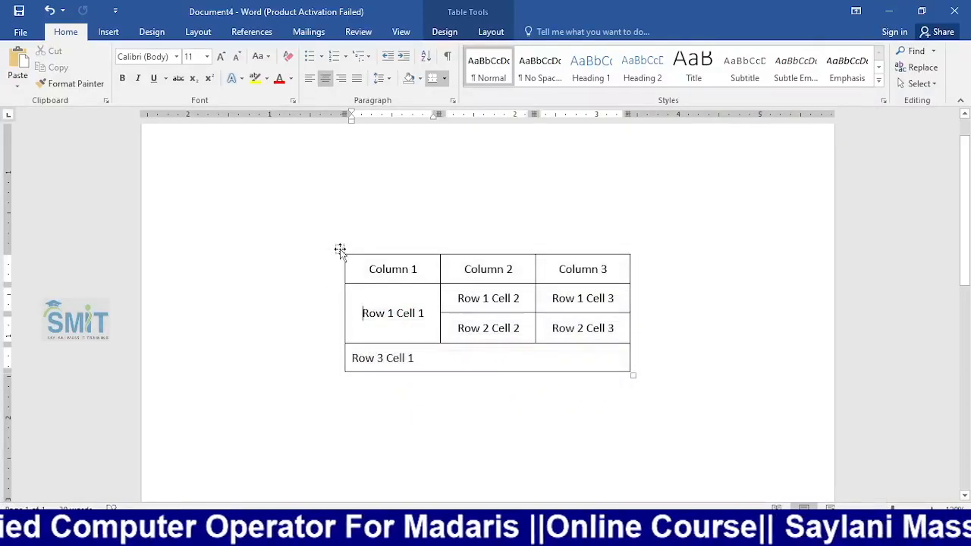
Set all four default cell margins of the whole table to 0.02" and allow 0.02" spacing between cells
click(340, 250)
click(491, 32)
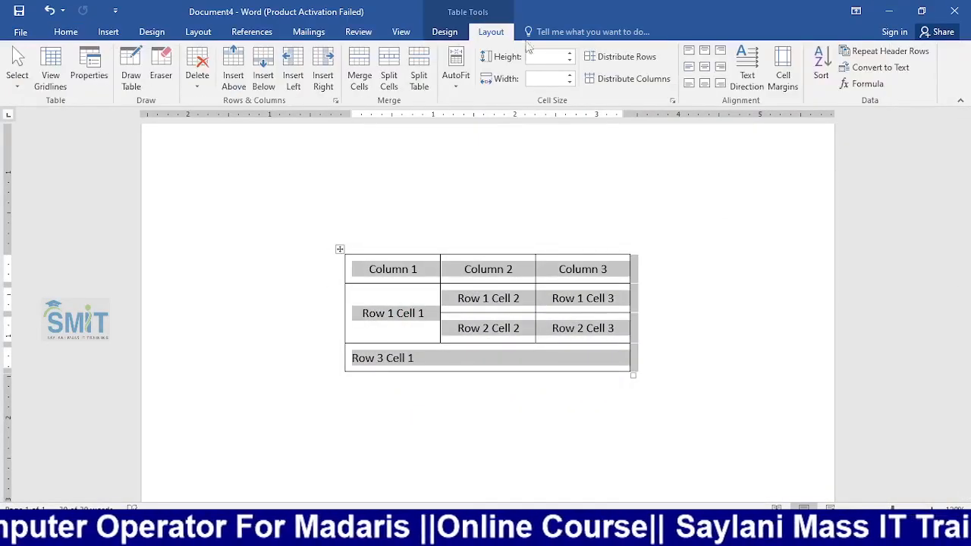
click(794, 83)
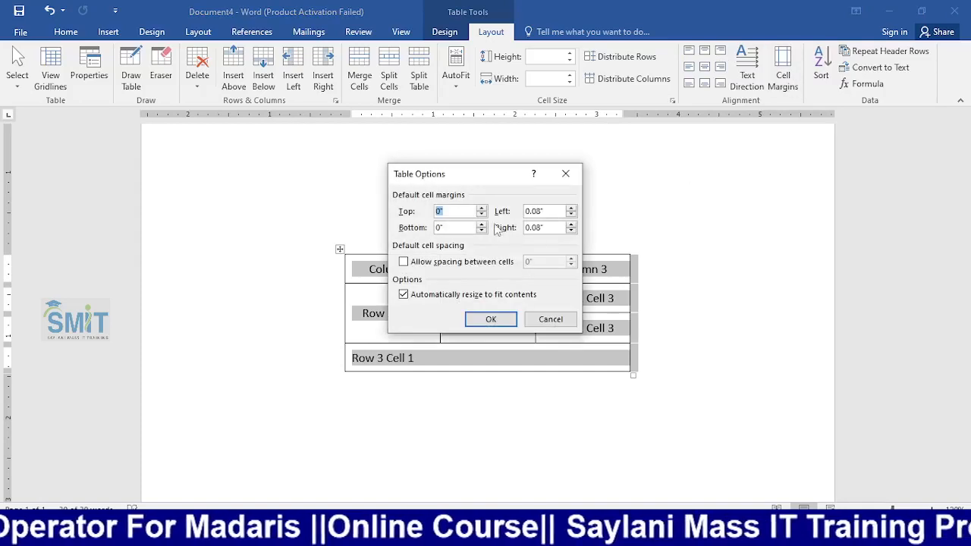
click(403, 261)
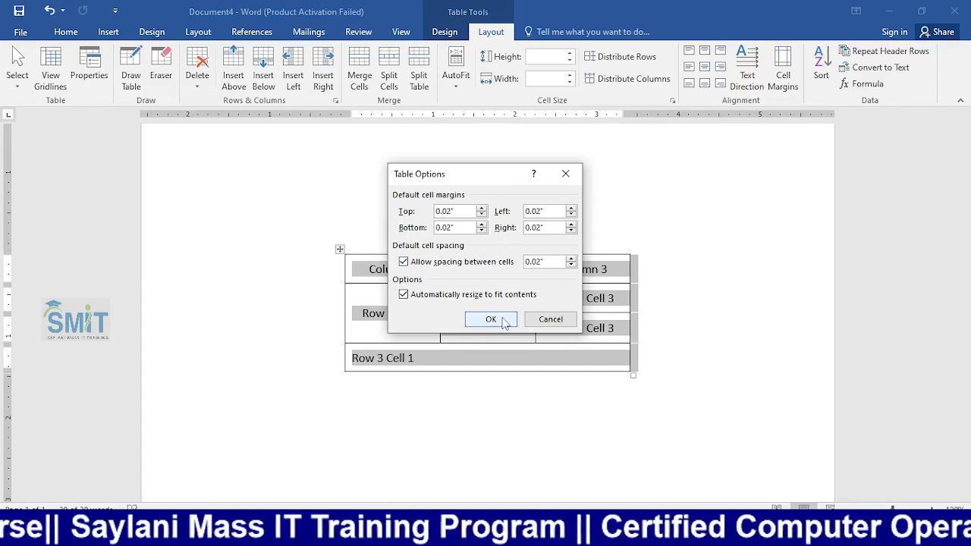
drag(476, 174, 84, 125)
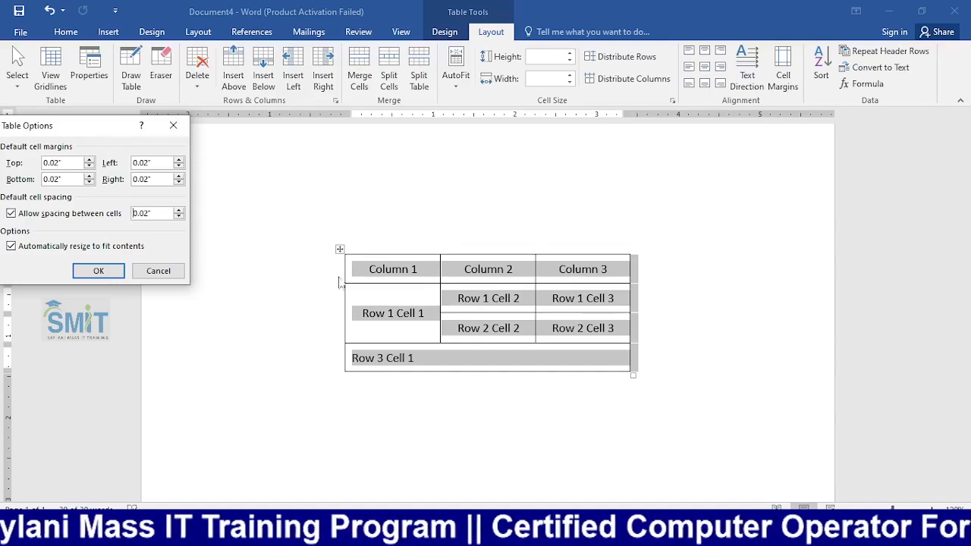
click(98, 271)
click(721, 410)
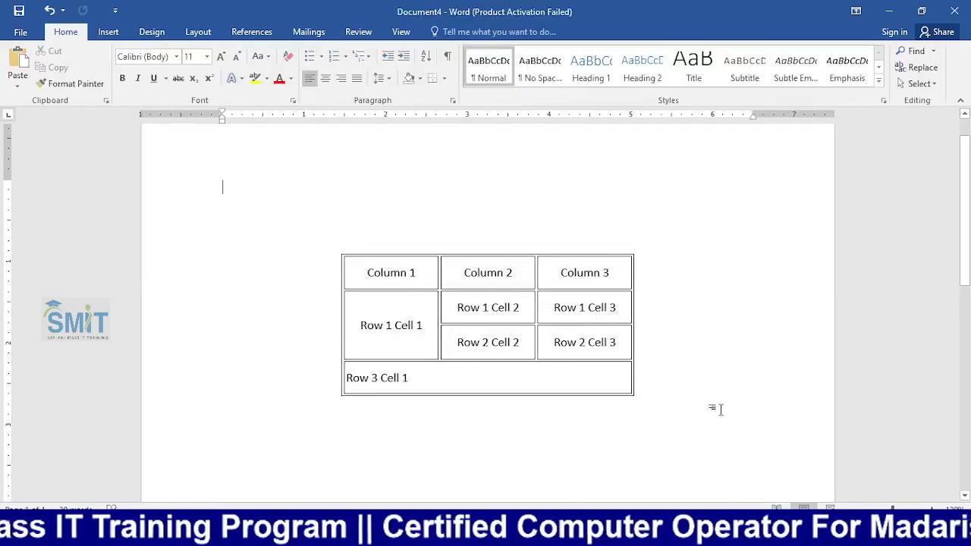
Compare the table with the Create-Tables-in-HTML reference and examine the row and column layout of the images.png timetable
click(535, 532)
click(574, 462)
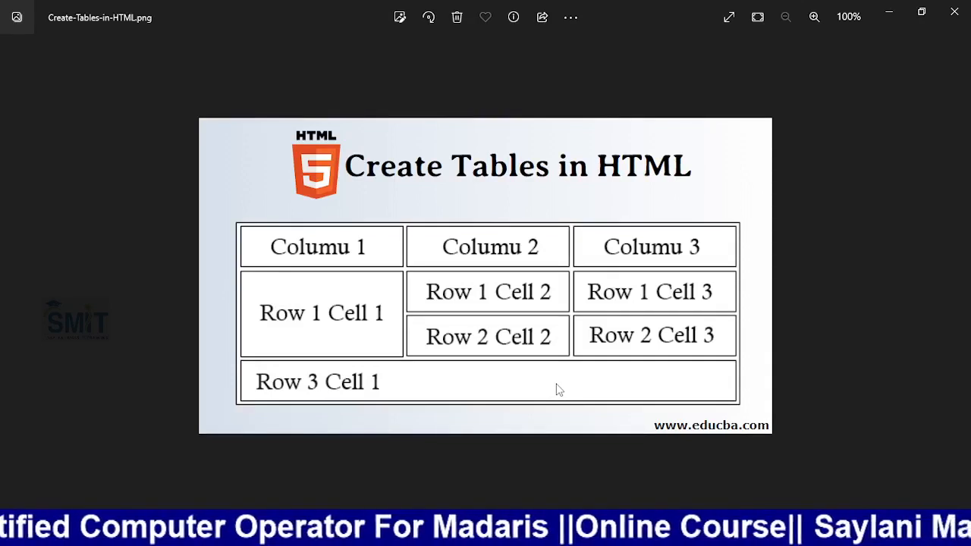
click(895, 9)
mouse_move(551, 487)
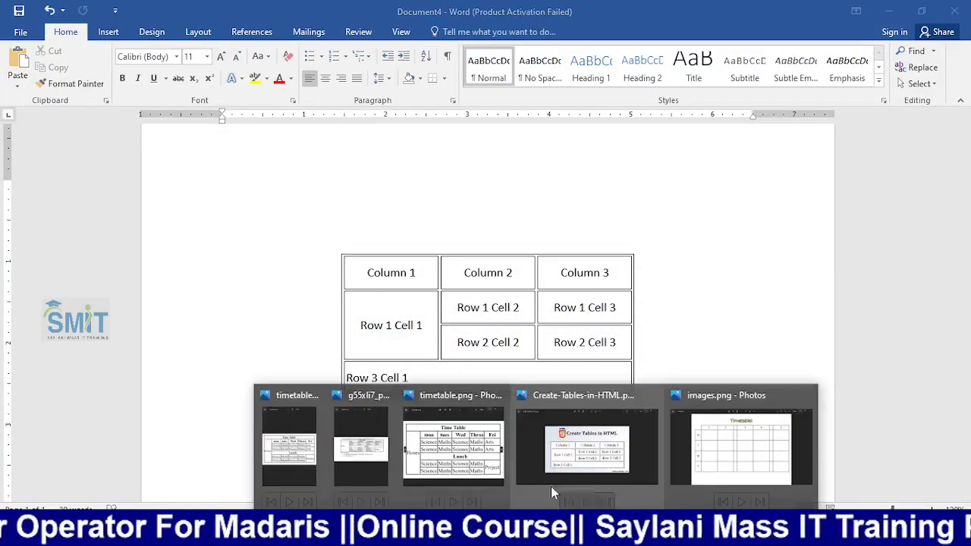
mouse_move(356, 467)
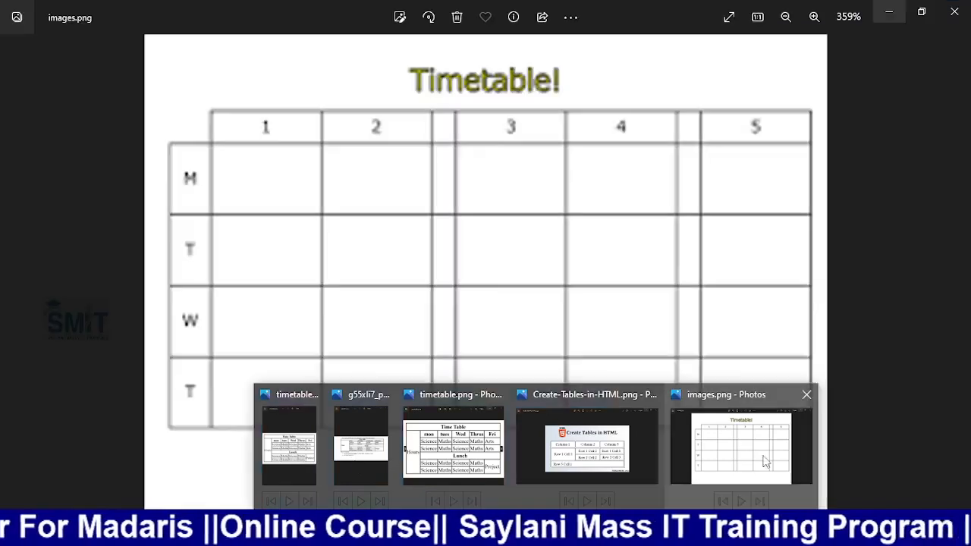
click(742, 447)
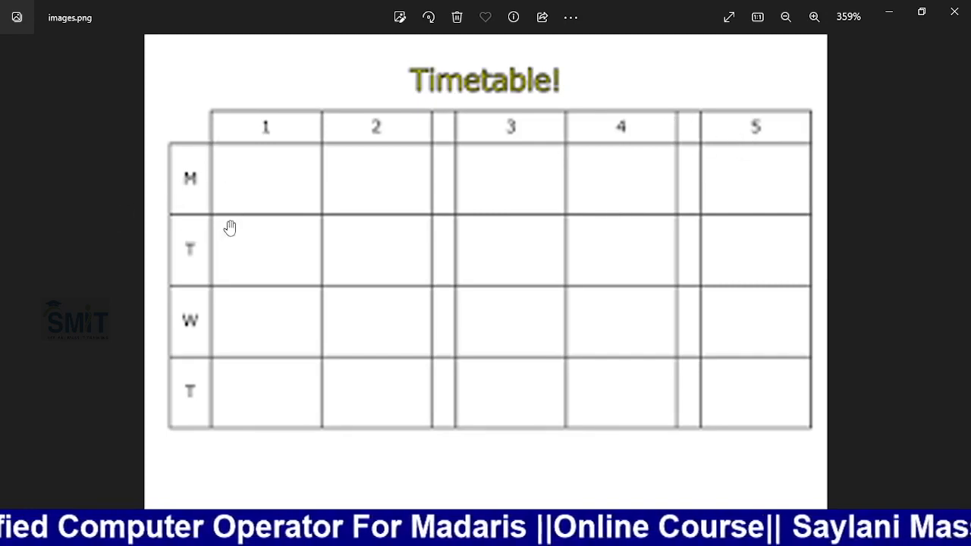
click(893, 9)
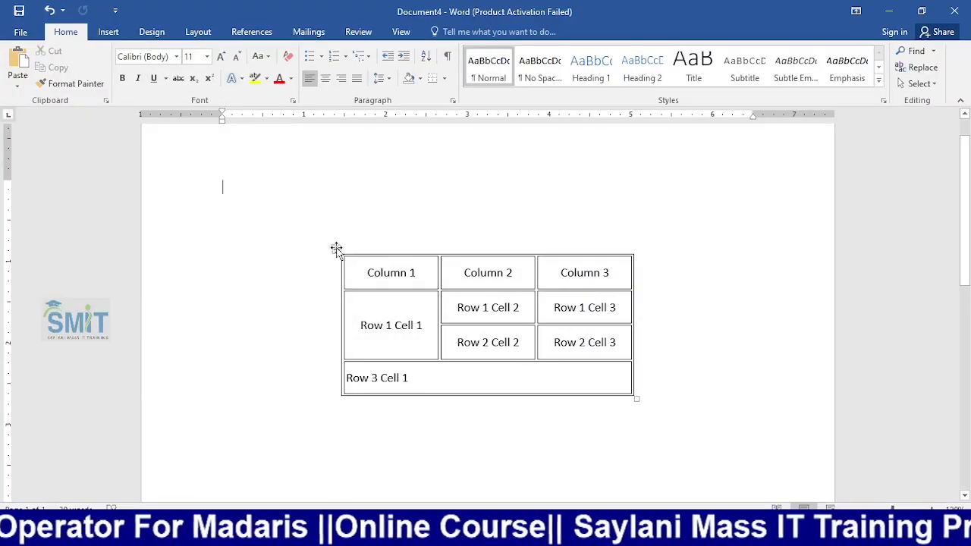
Move the finished HTML table up and toward the left margin to free space beneath it
drag(336, 250, 249, 165)
scroll(283, 332, down, 3)
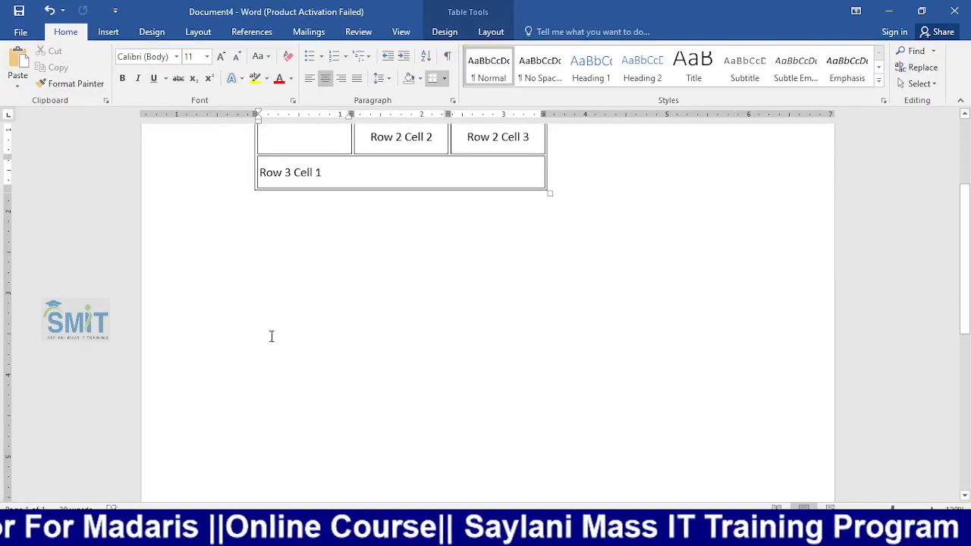
scroll(269, 315, up, 2)
Insert a new table with 7 columns and 5 rows below the HTML table
click(268, 315)
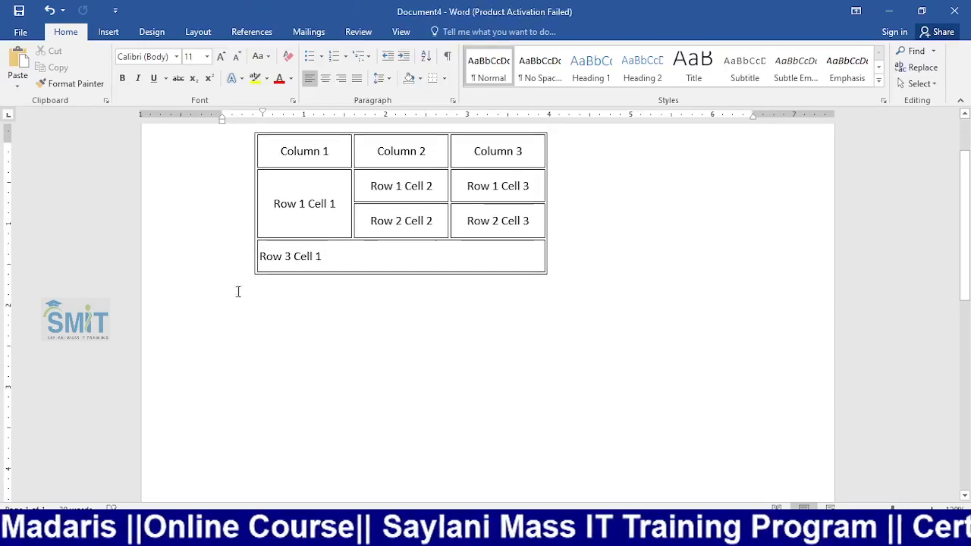
click(108, 31)
click(93, 75)
click(119, 230)
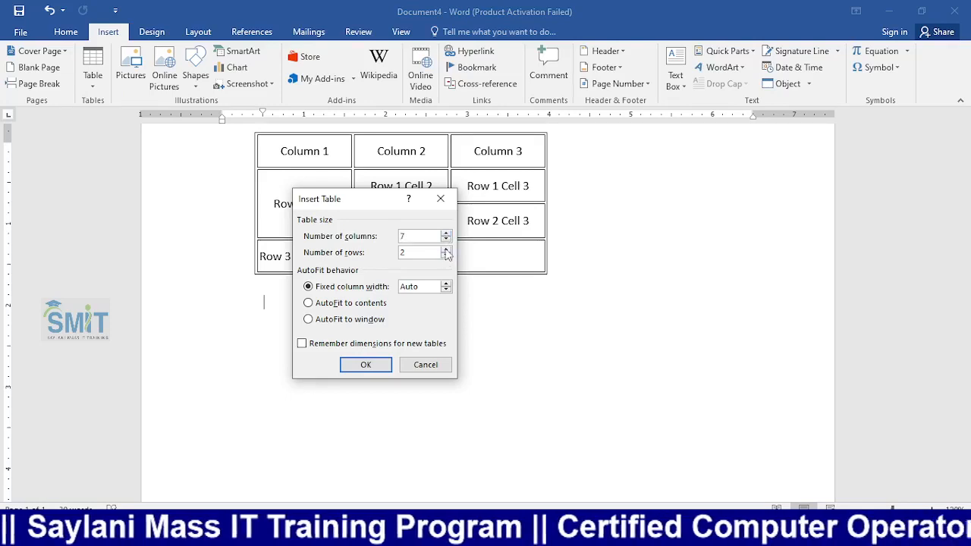
click(387, 371)
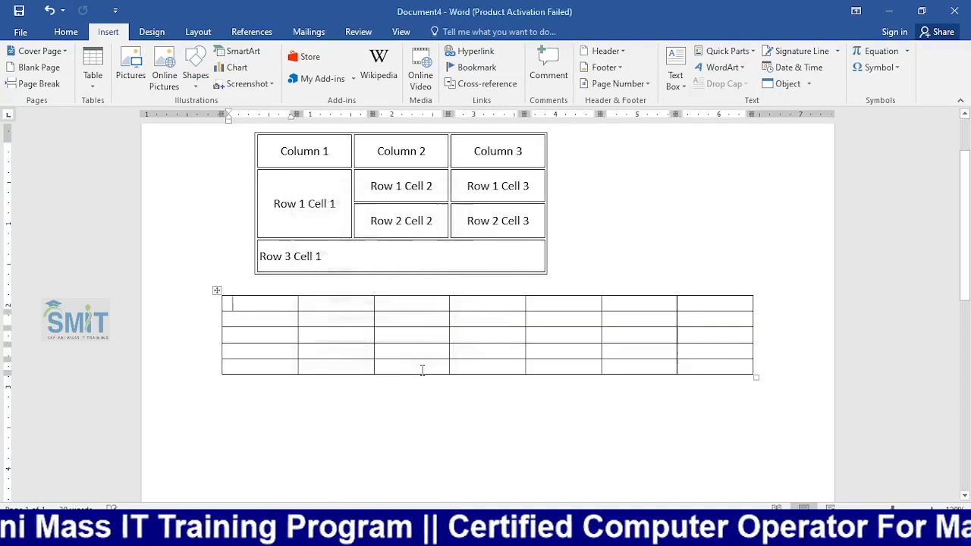
Resize the new empty table to about 6.1 inches wide and 1.7 inches high, giving it taller rows
click(746, 413)
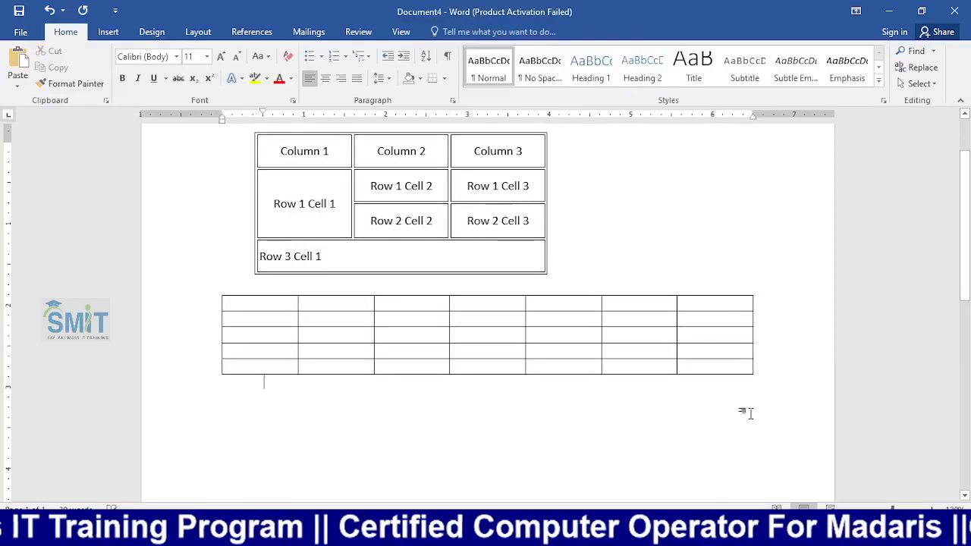
click(752, 371)
drag(753, 381, 725, 437)
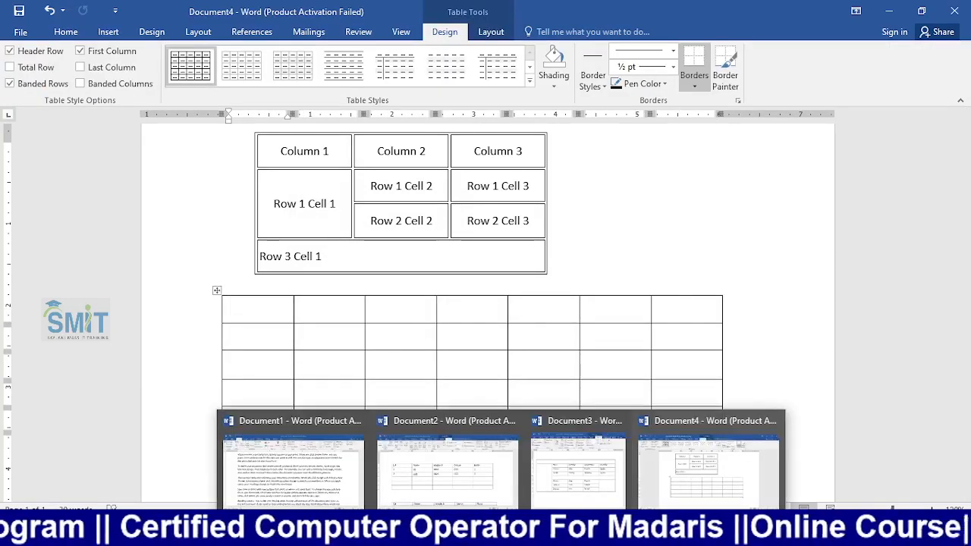
Check the column and row arrangement of the images.png timetable against the new table
click(486, 529)
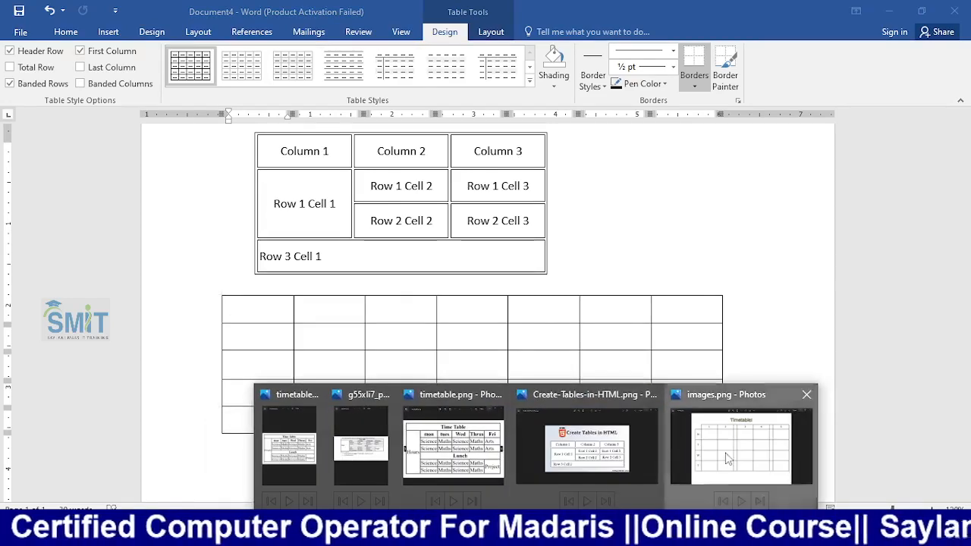
click(692, 467)
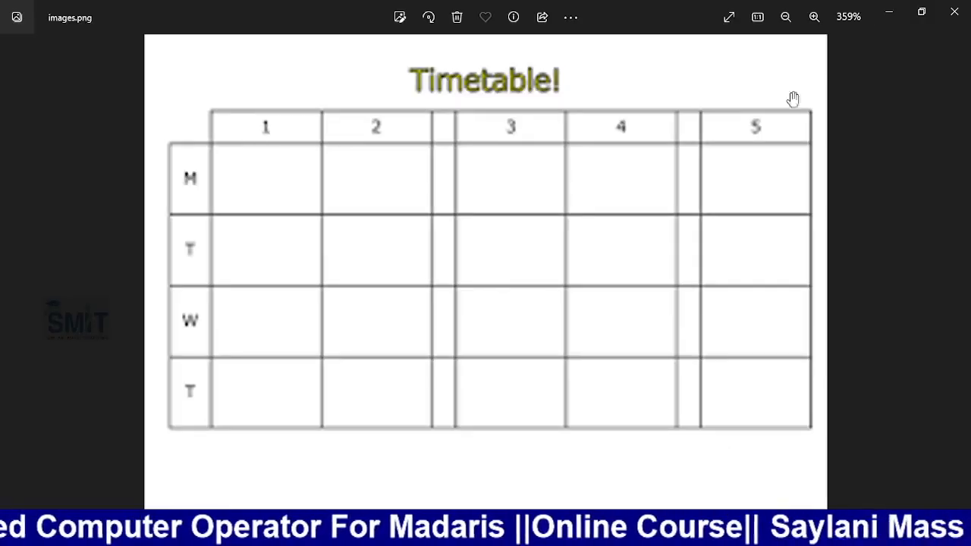
click(890, 16)
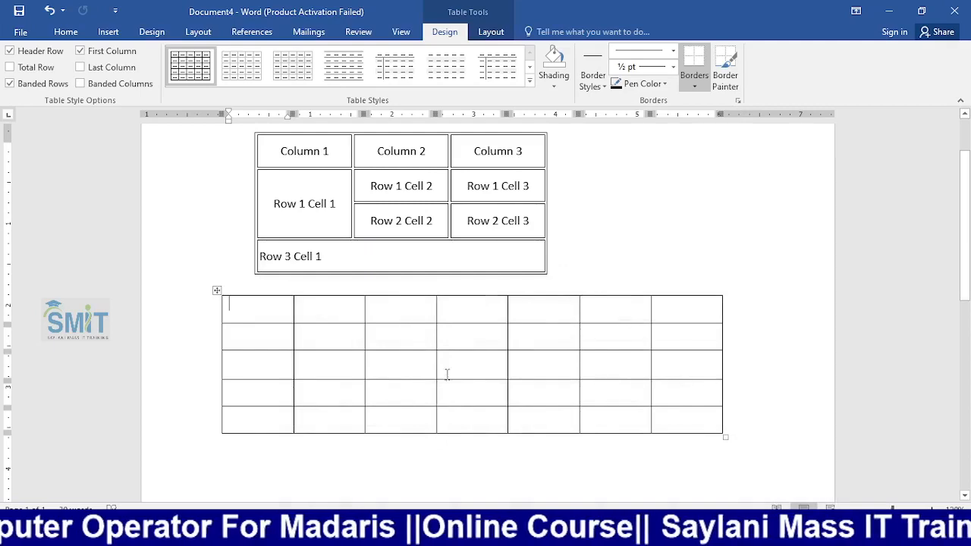
click(332, 315)
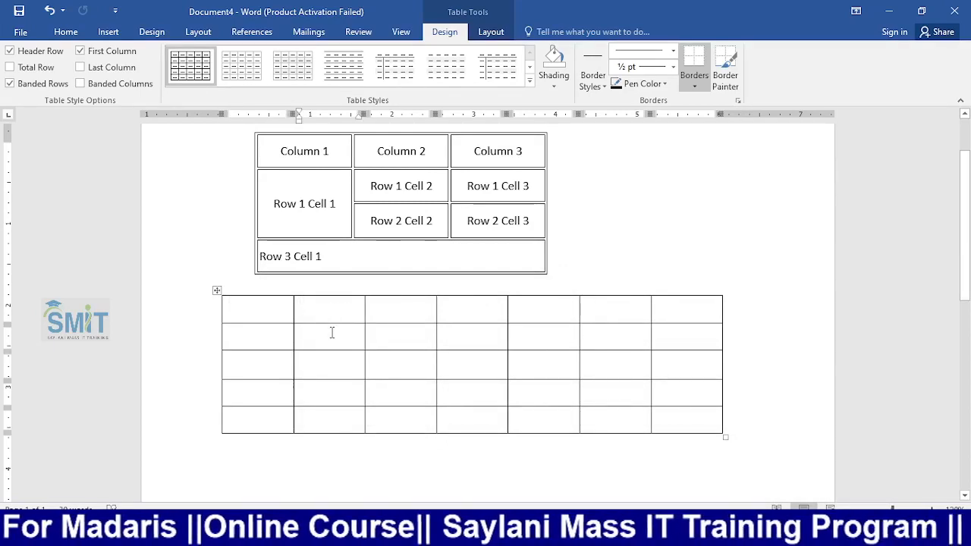
key(super+Left)
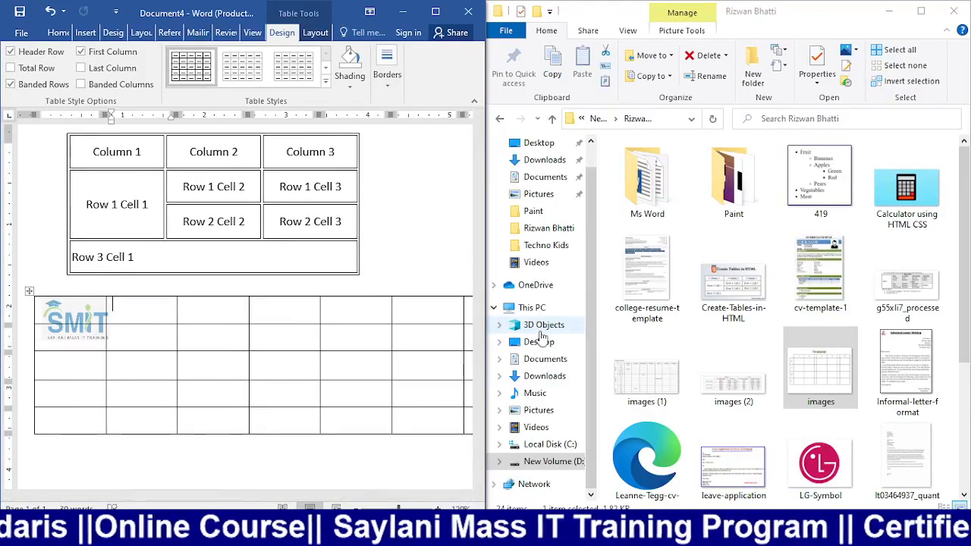
key(super)
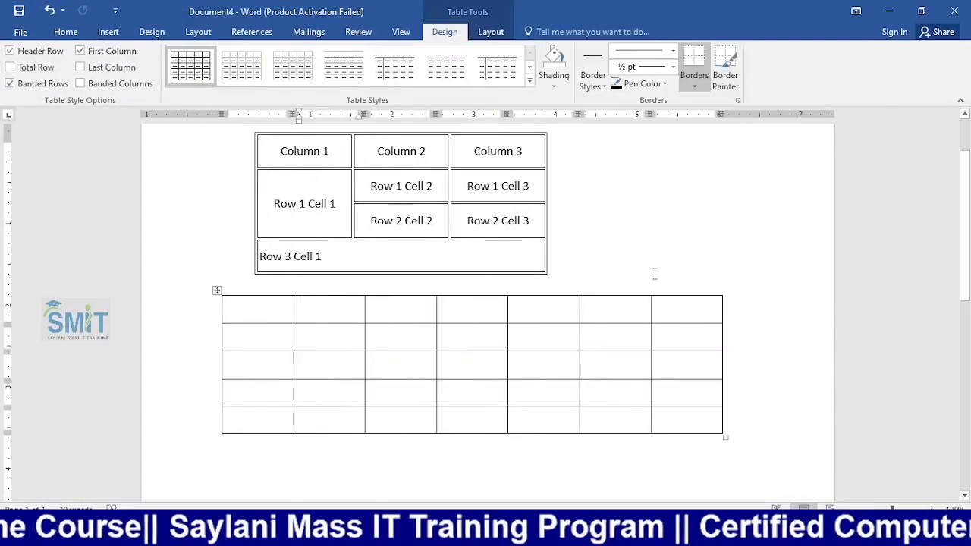
Arrange the Word document and the images.png timetable picture side by side on the screen
click(655, 273)
key(super+Left)
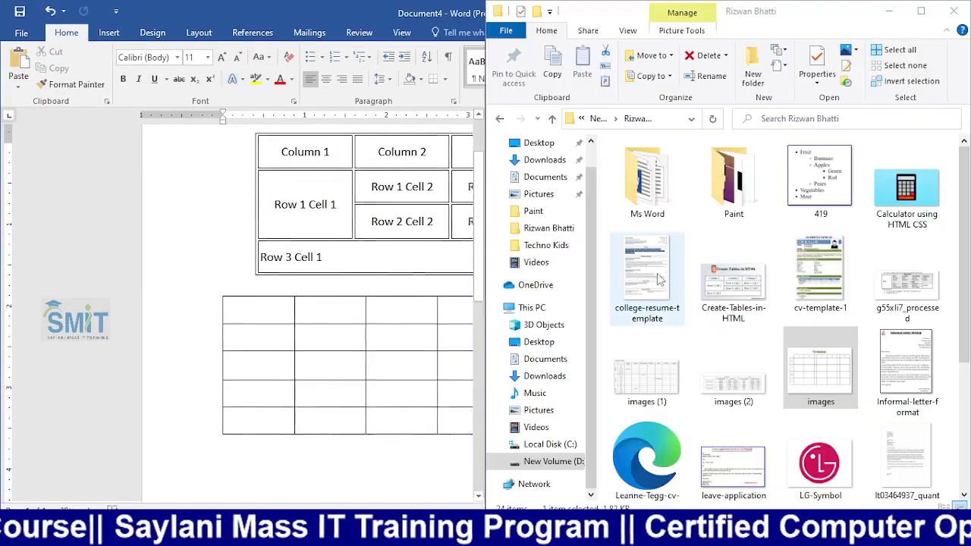
click(888, 11)
click(435, 11)
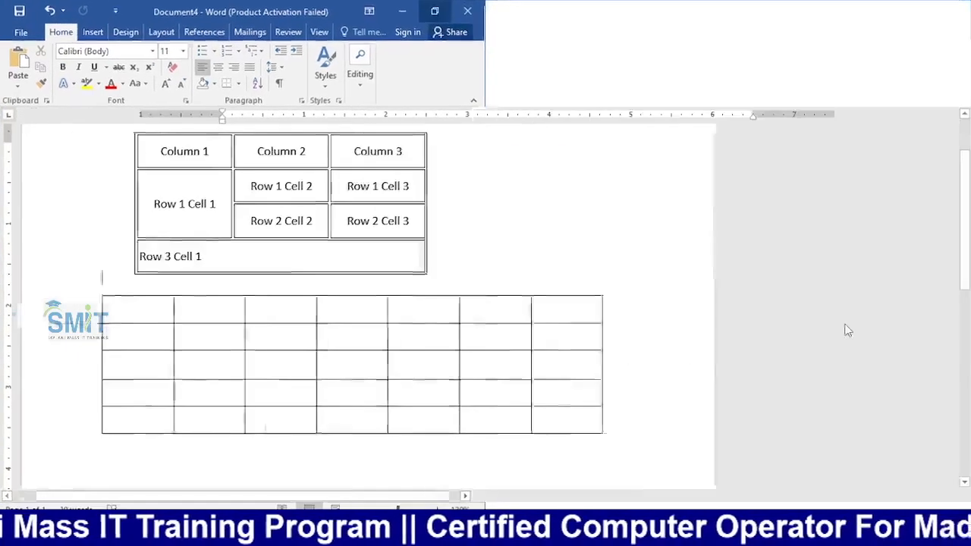
key(super+Left)
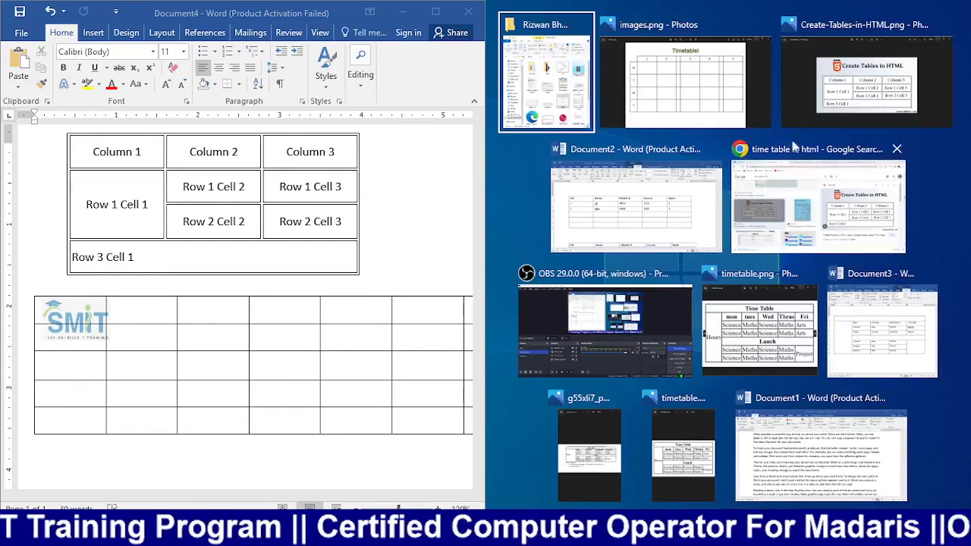
click(686, 80)
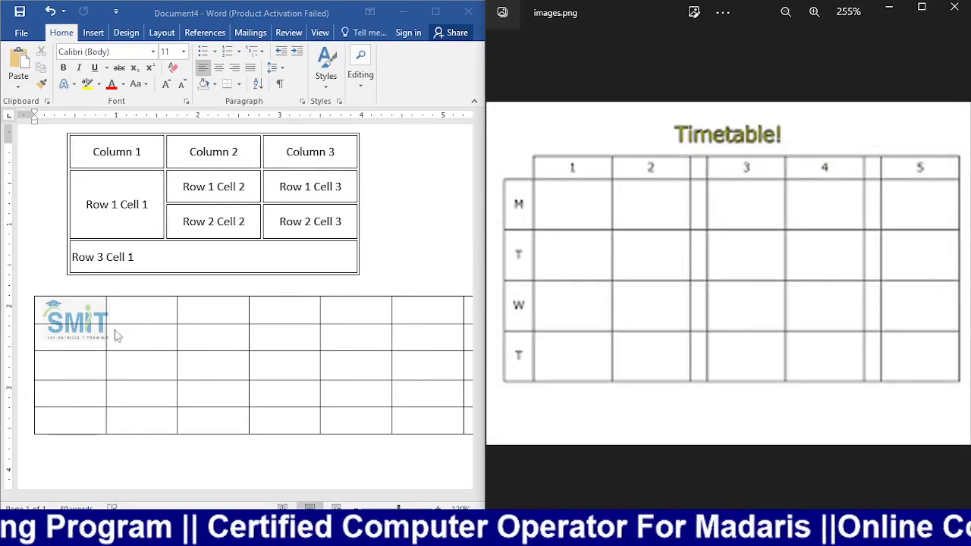
Enter the day letters M, T, W and T down the first column, starting in the second row
click(142, 315)
click(60, 338)
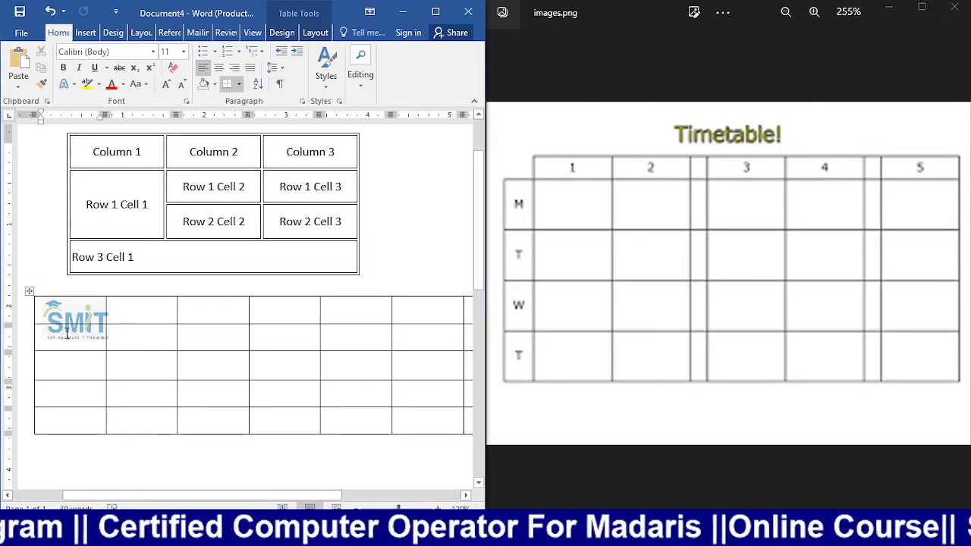
text(m)
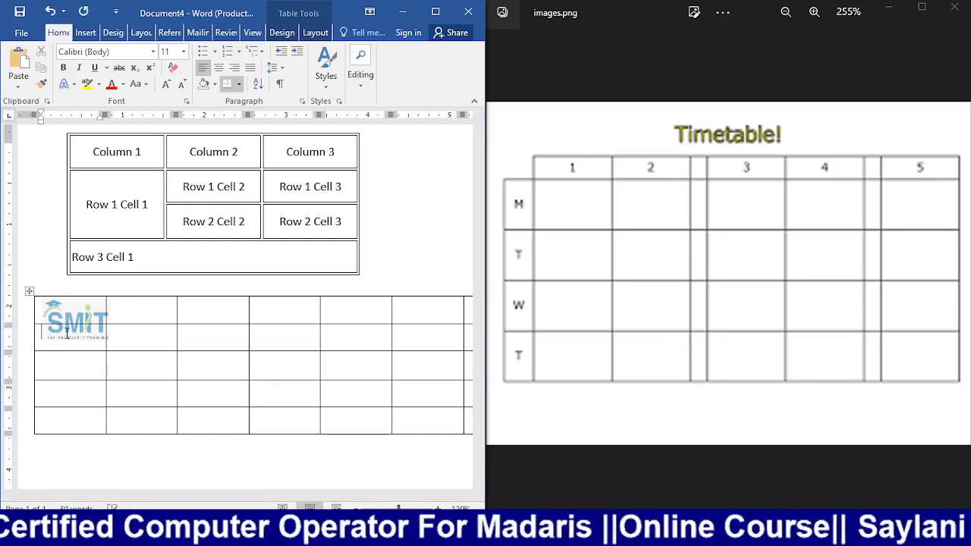
text(M)
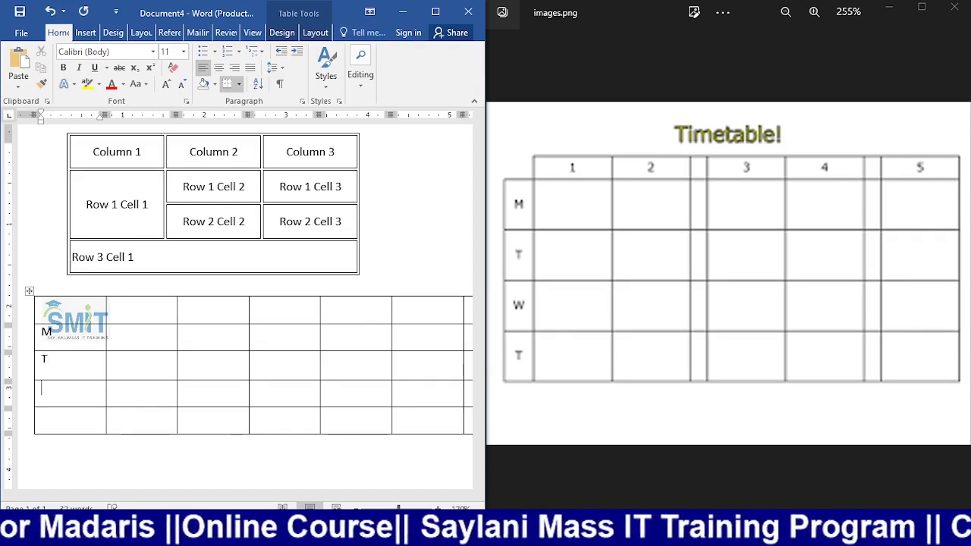
text(W)
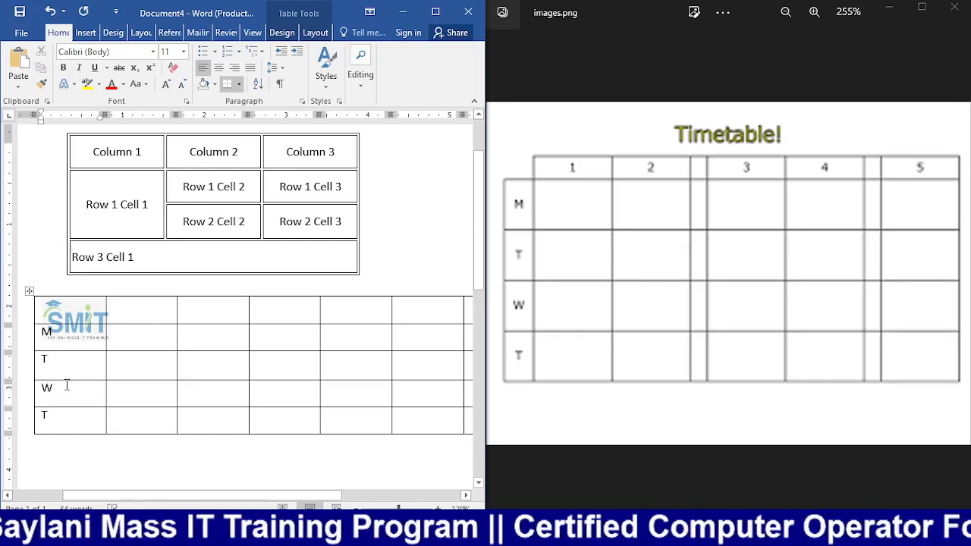
Number the header row 1 and 2 from the second column, leave the fourth column blank, and enter 3 in the fifth
click(133, 312)
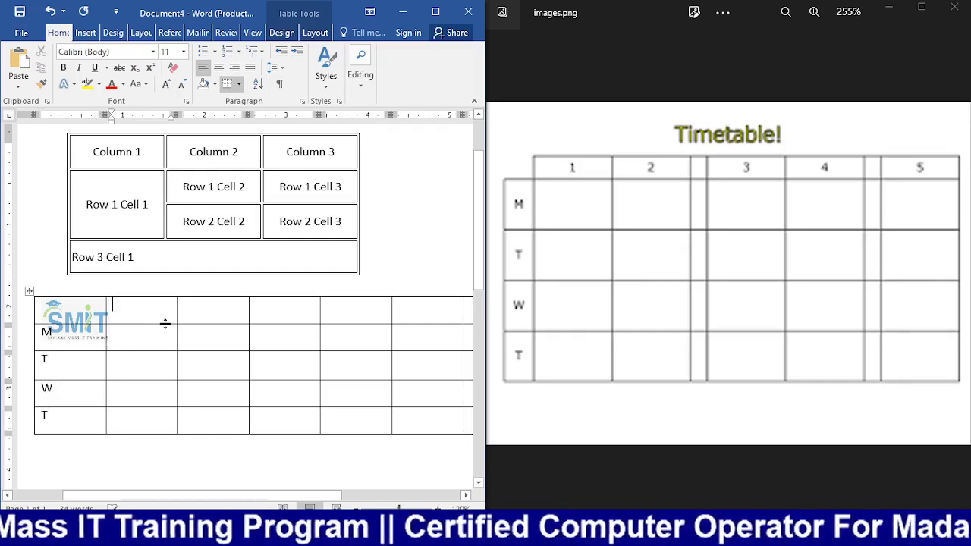
text(1)
key(Tab)
text(2)
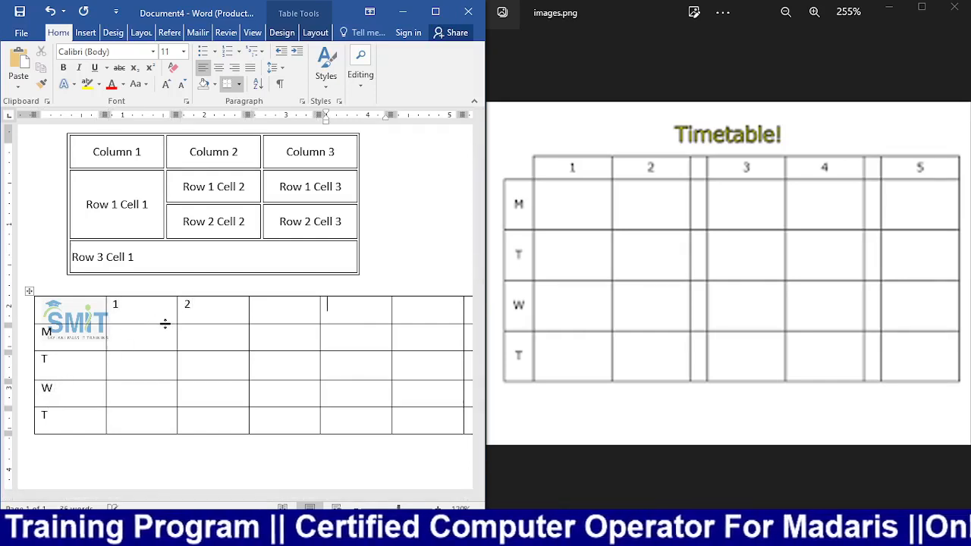
key(Tab)
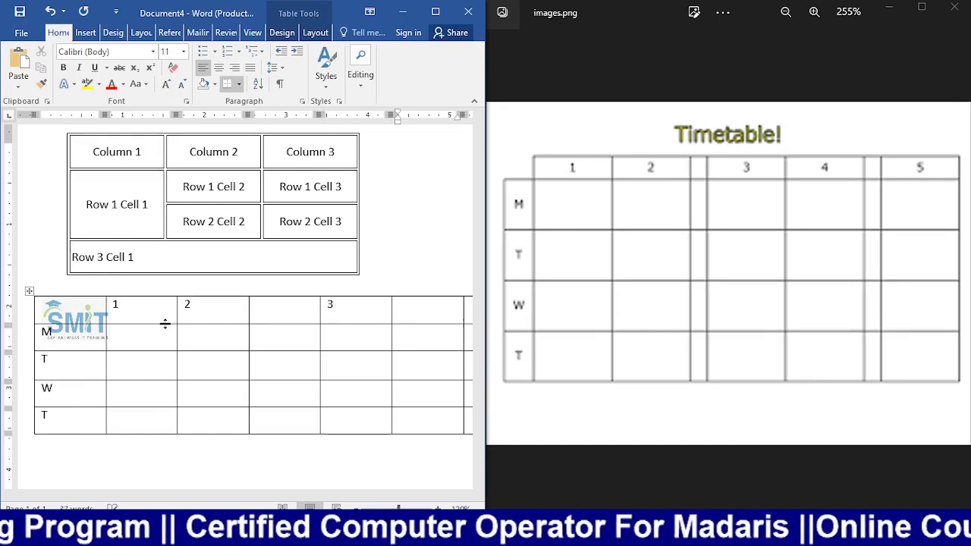
text(3)
key(Tab)
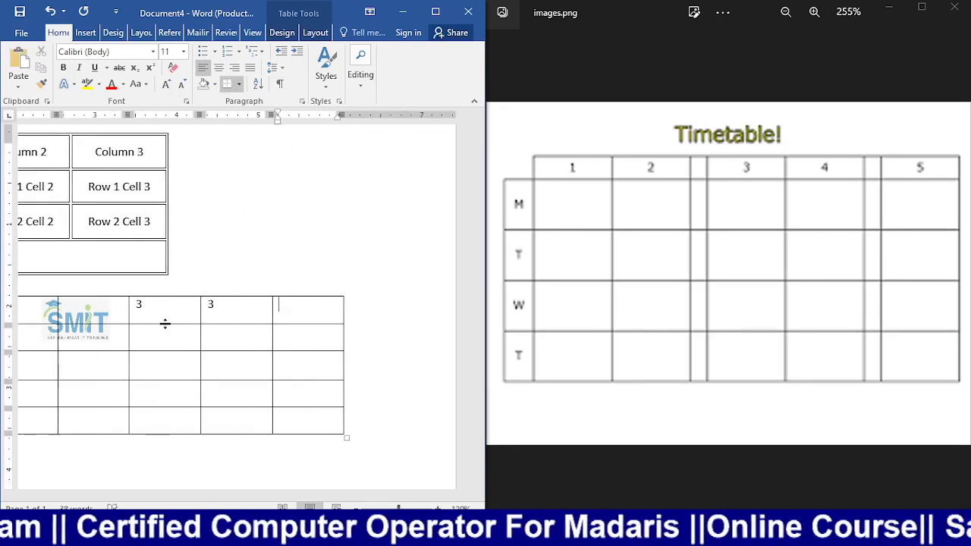
Replace the duplicate 3 in the sixth column's header cell with 4
key(Left)
key(Left)
key(Left)
key(Left)
key(Left)
key(Left)
key(Left)
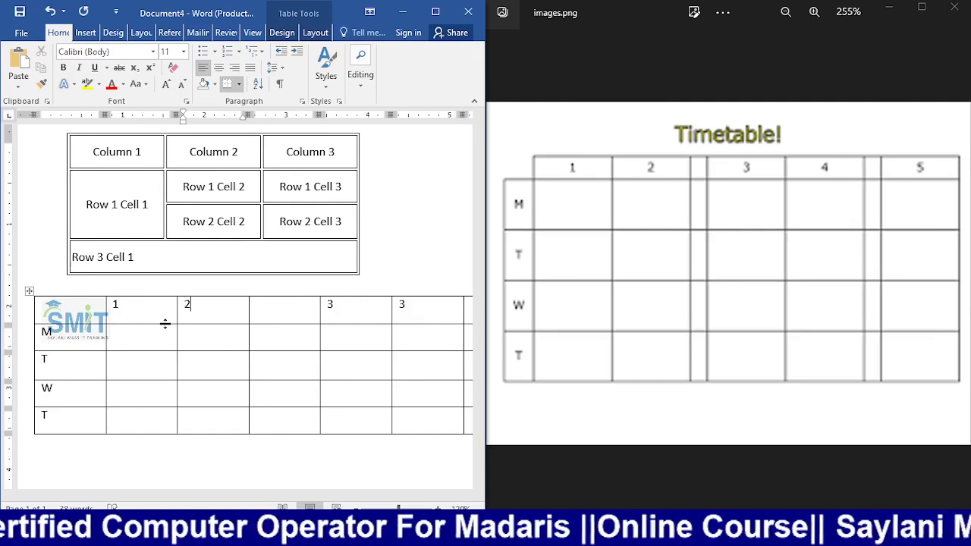
key(Right)
key(Right)
key(Right)
key(Right)
key(Right)
key(Right)
key(Right)
key(Right)
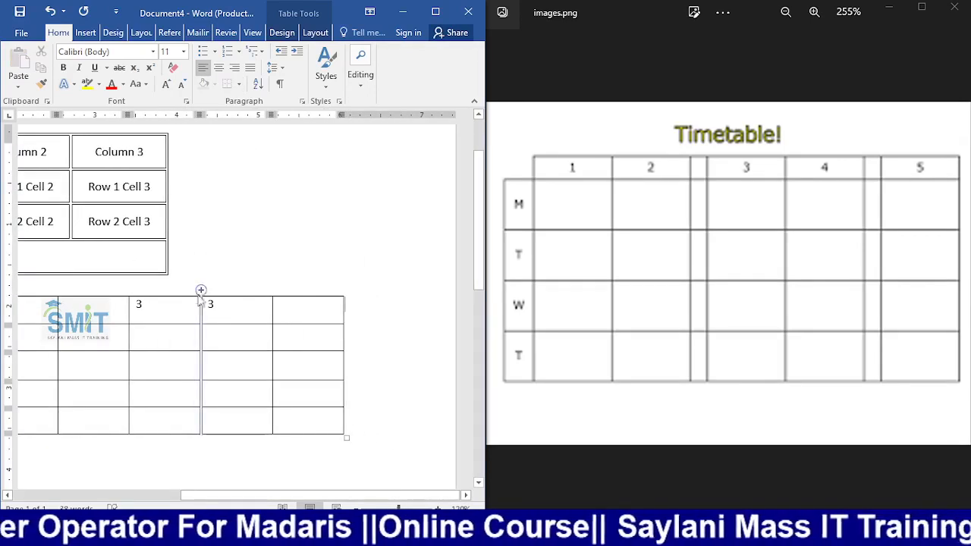
click(217, 303)
key(BackSpace)
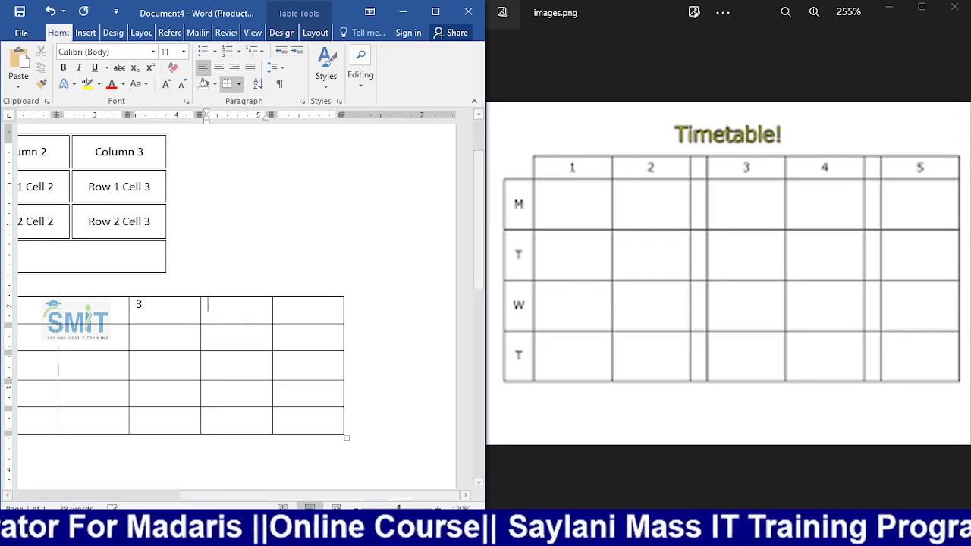
text(4)
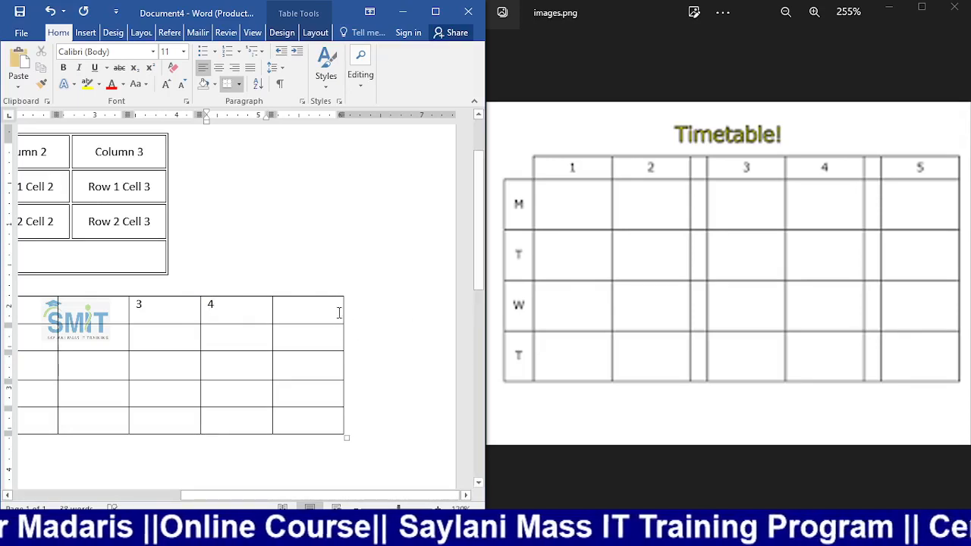
Add a column at the table's right edge and enter 5 in its header cell
click(339, 311)
click(345, 293)
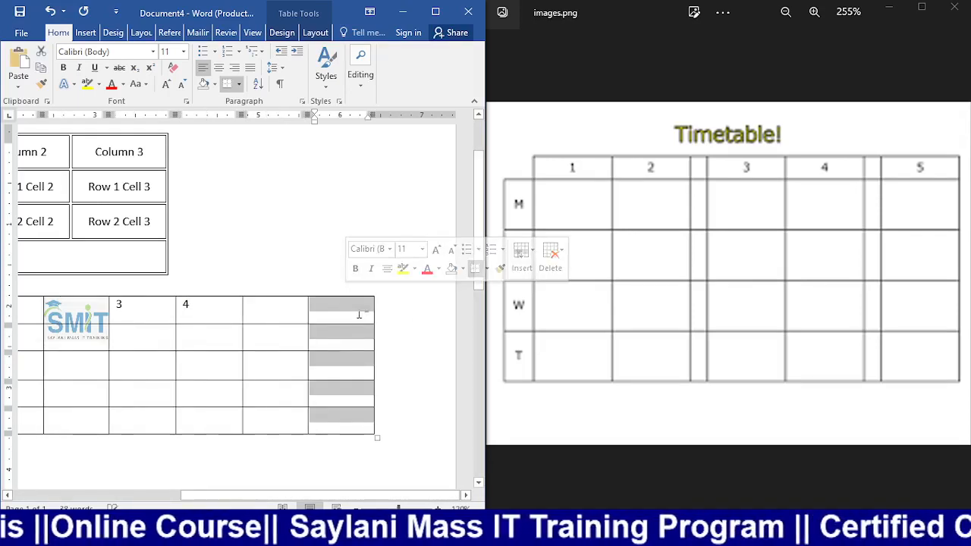
click(356, 305)
text(5)
click(331, 368)
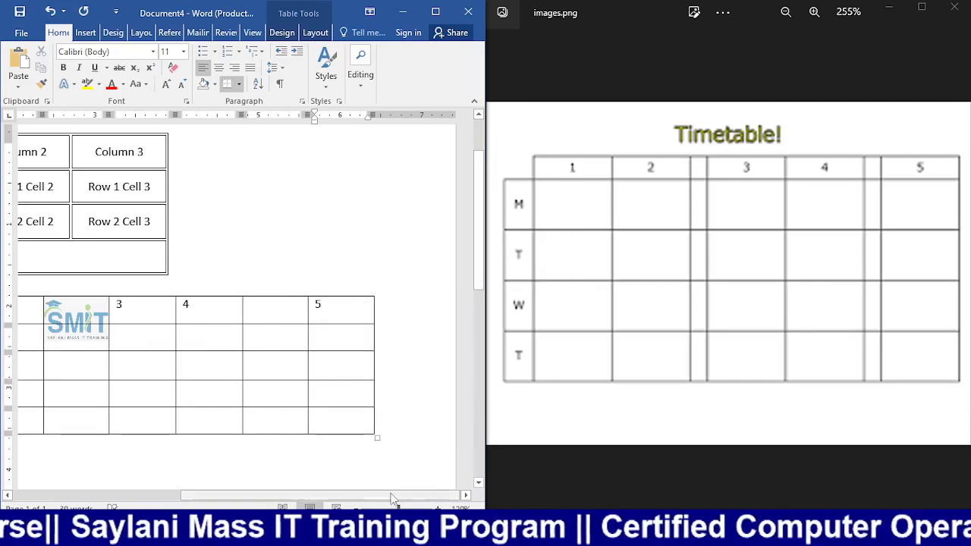
Narrow the blank column between periods 2 and 3 to 0.2" wide
drag(392, 495, 271, 493)
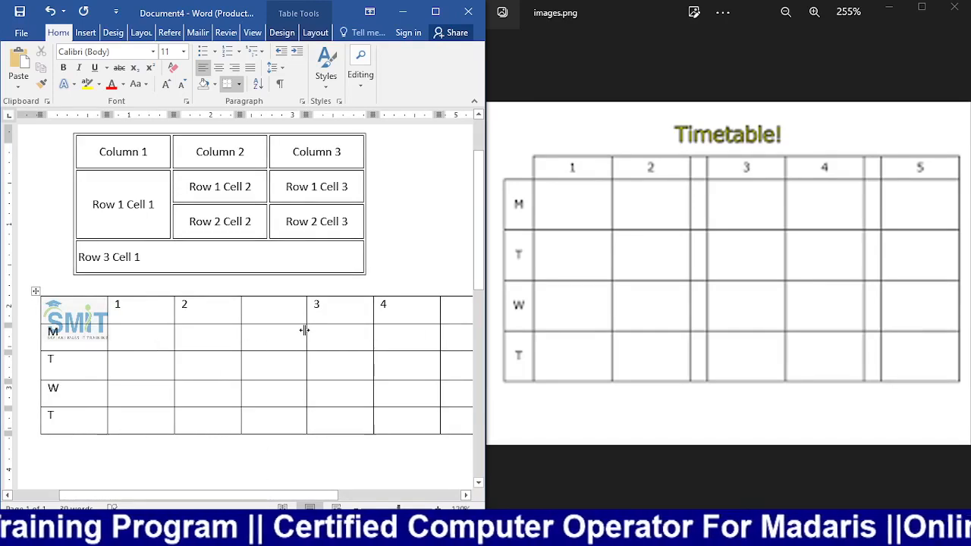
mouse_move(304, 330)
mouse_down()
mouse_move(266, 339)
mouse_move(308, 344)
mouse_up()
drag(288, 496, 223, 495)
click(186, 311)
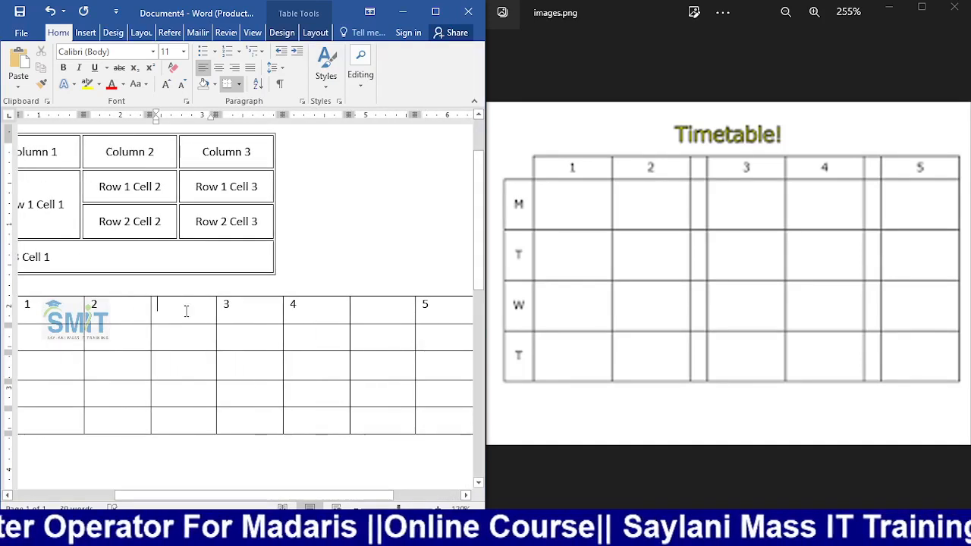
click(315, 32)
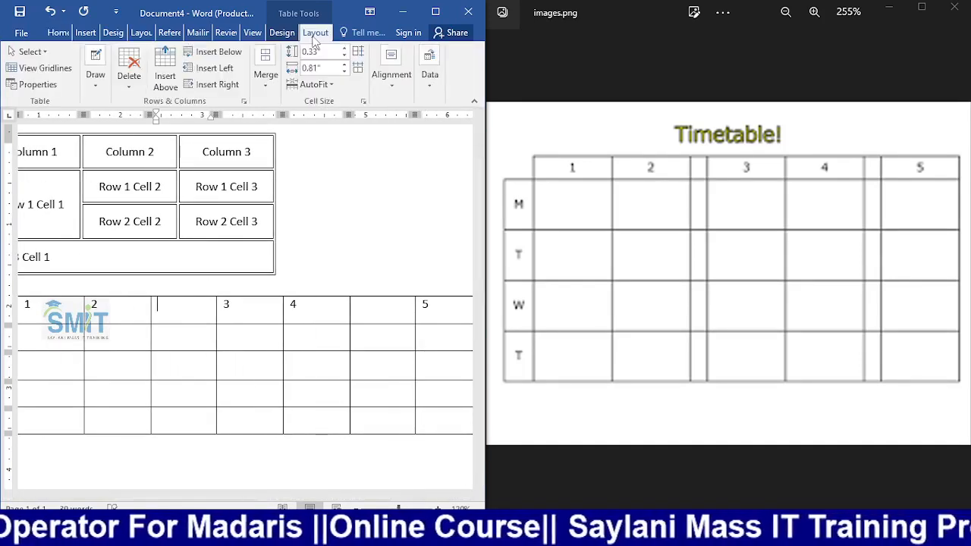
click(343, 72)
click(344, 72)
click(344, 73)
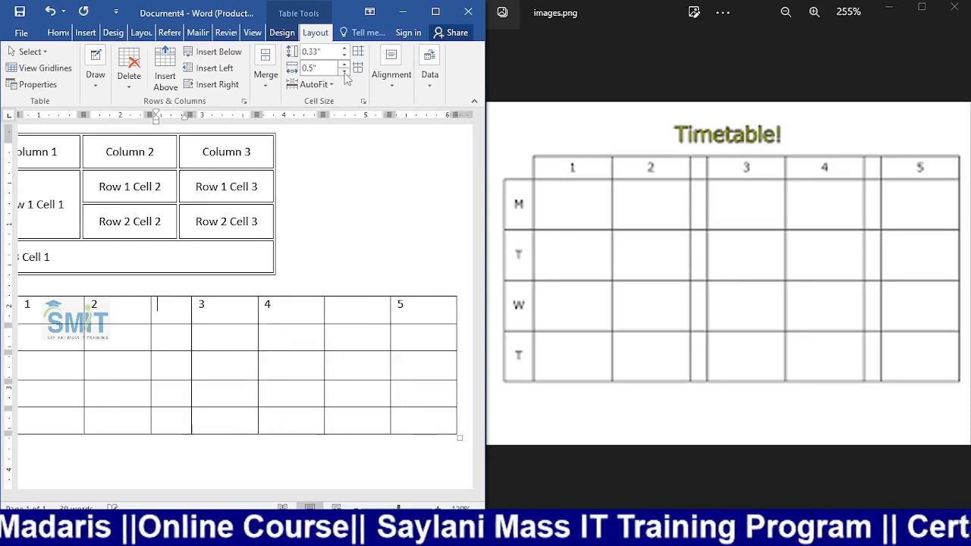
click(344, 72)
click(344, 72)
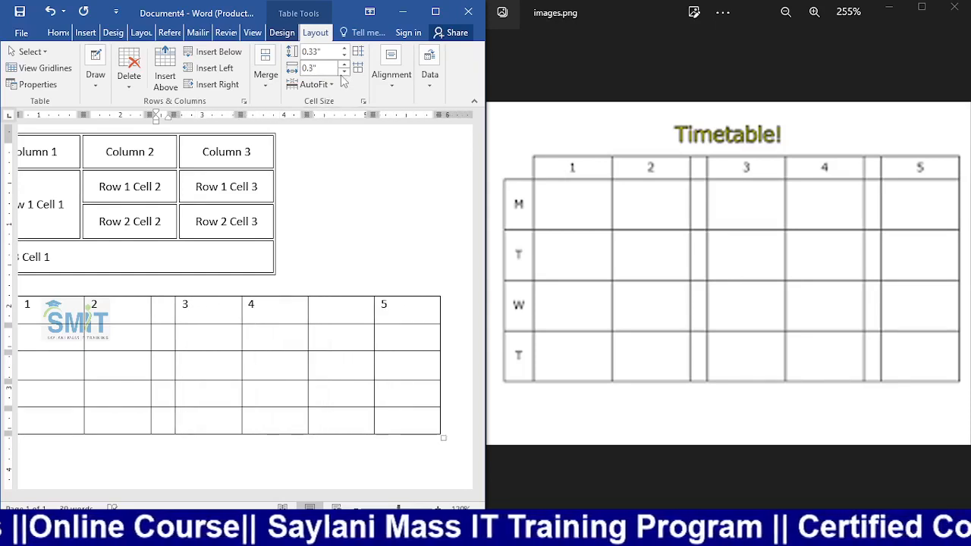
click(343, 72)
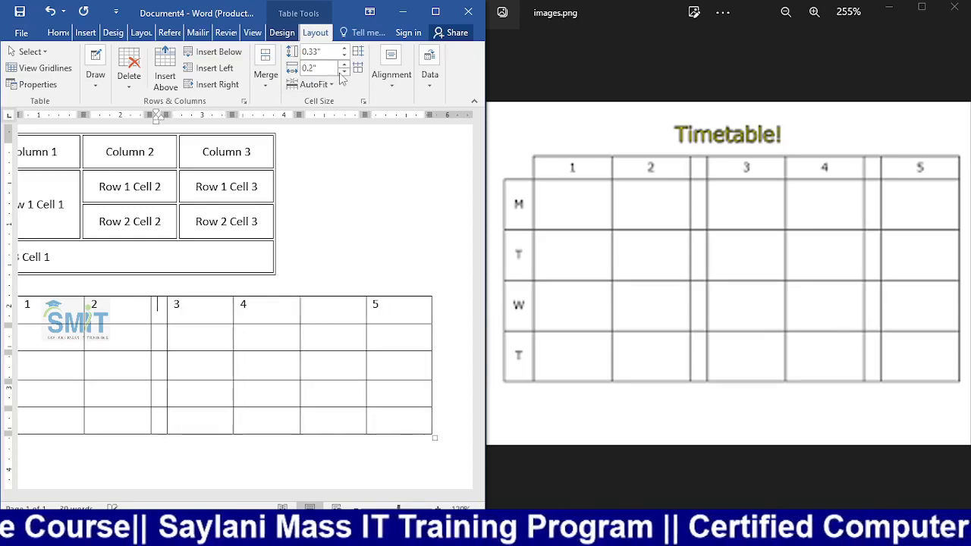
Set the width of the blank column between periods 4 and 5 to 0.2"
click(319, 305)
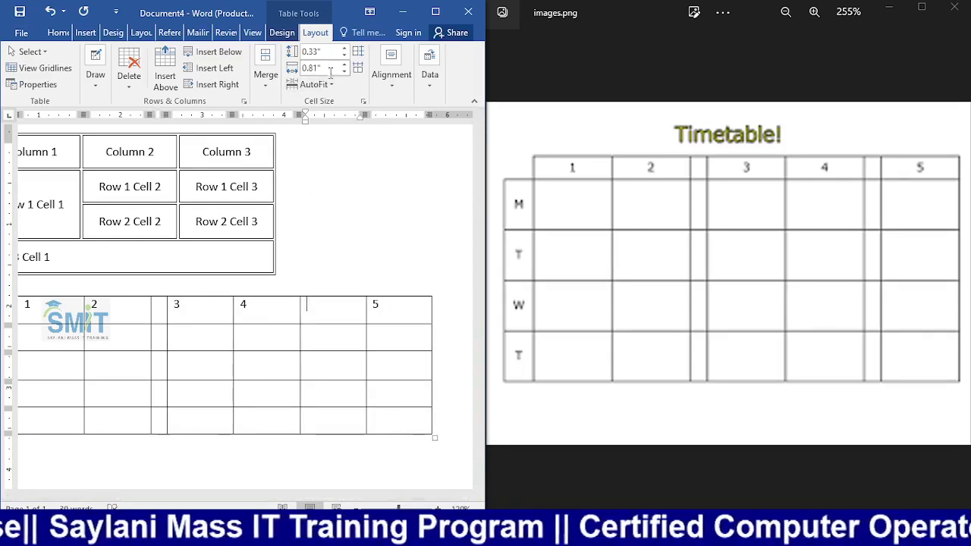
click(332, 313)
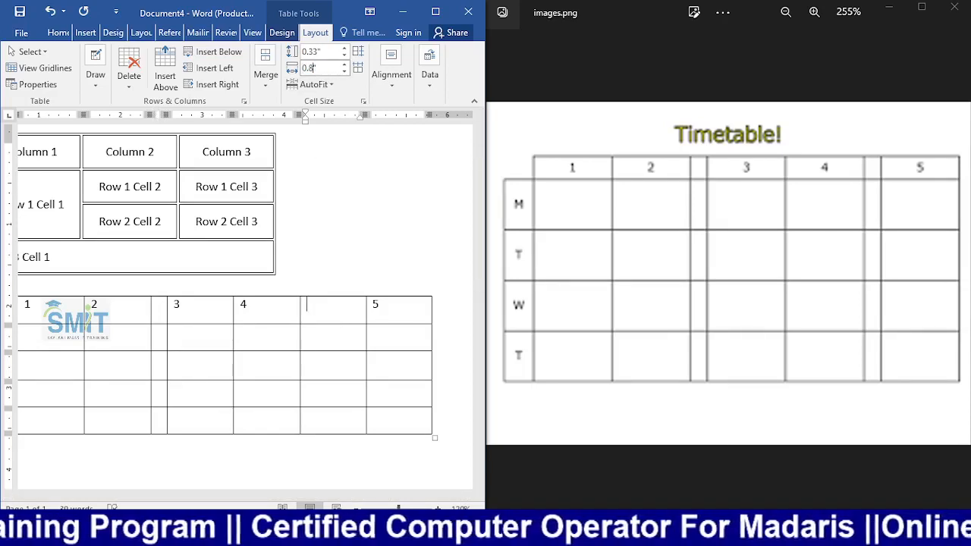
text(0.2)
key(Return)
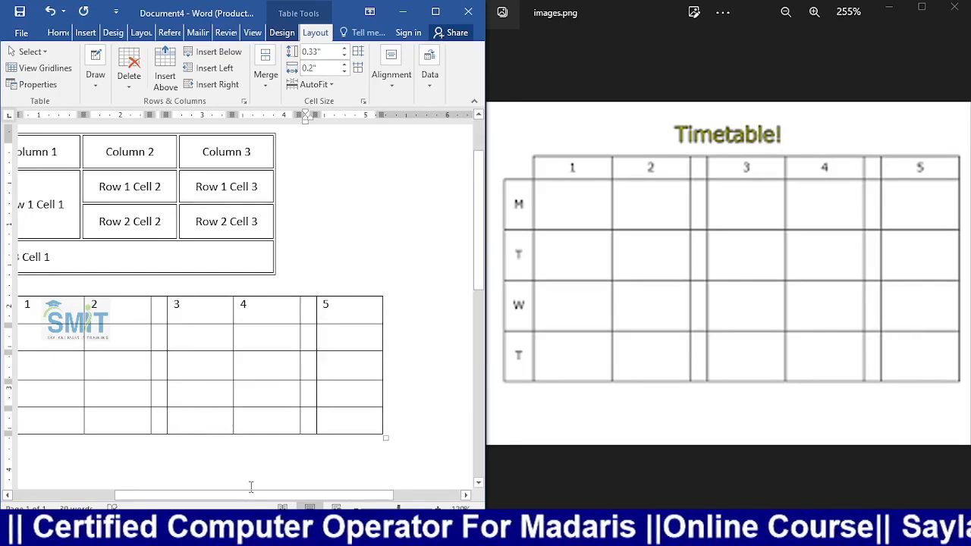
Reduce the width of the first column holding the day letters to 0.3"
drag(243, 503, 186, 502)
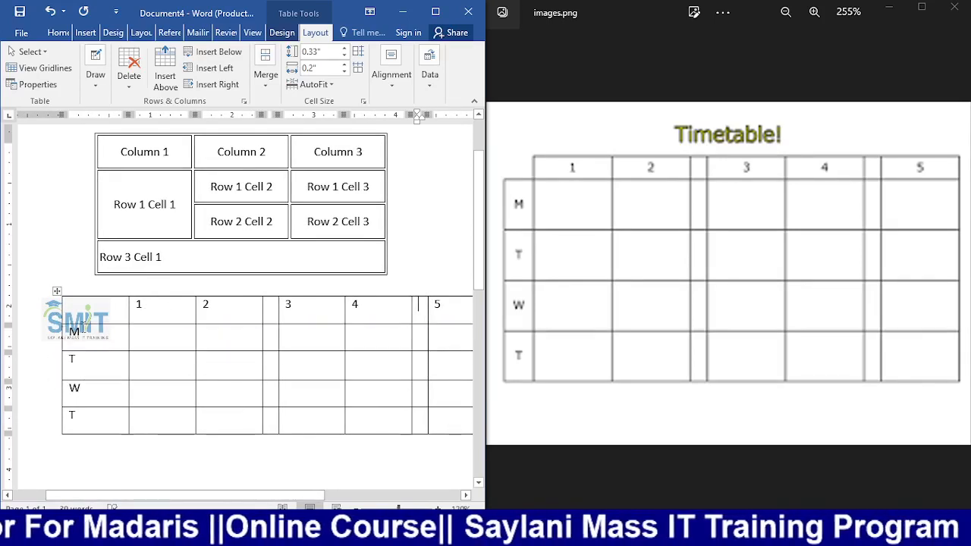
drag(86, 311, 84, 425)
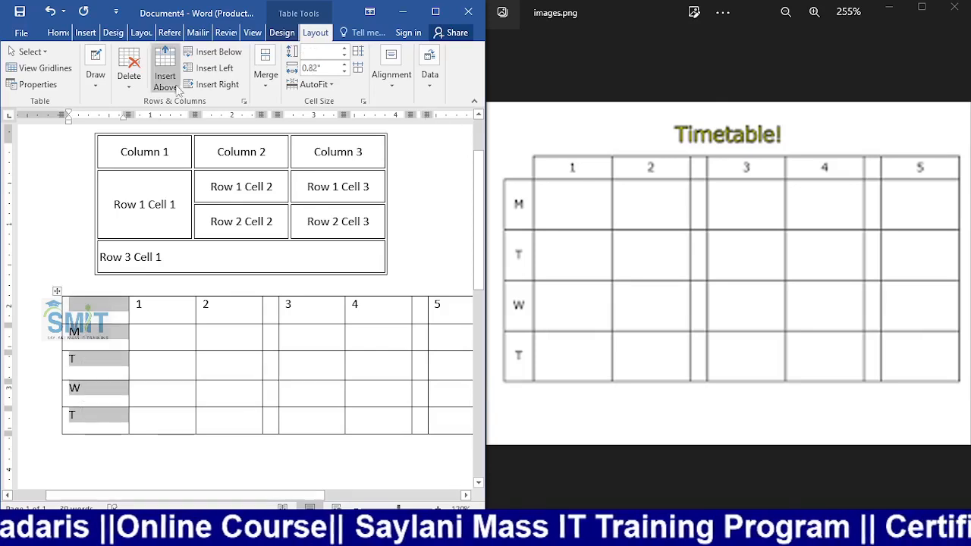
click(344, 71)
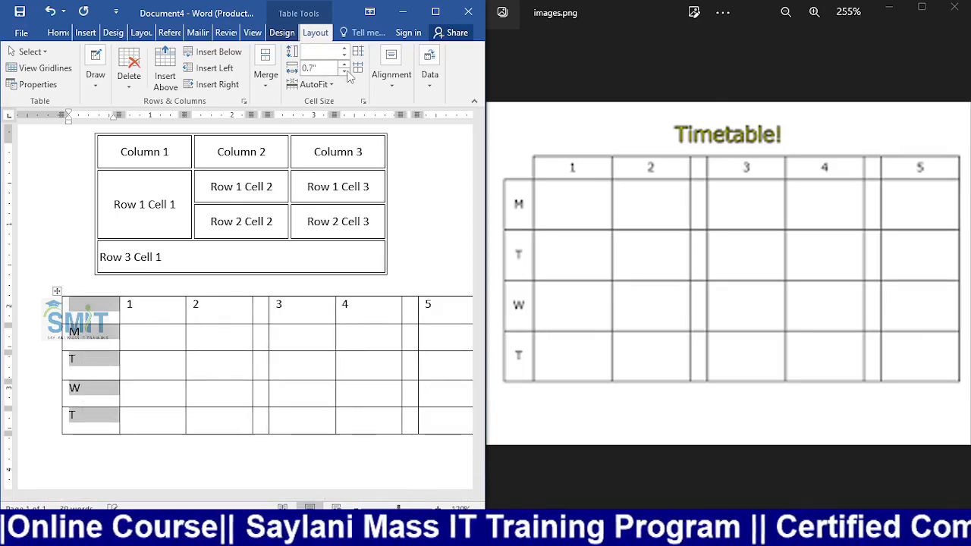
click(344, 71)
click(345, 73)
click(345, 72)
click(345, 72)
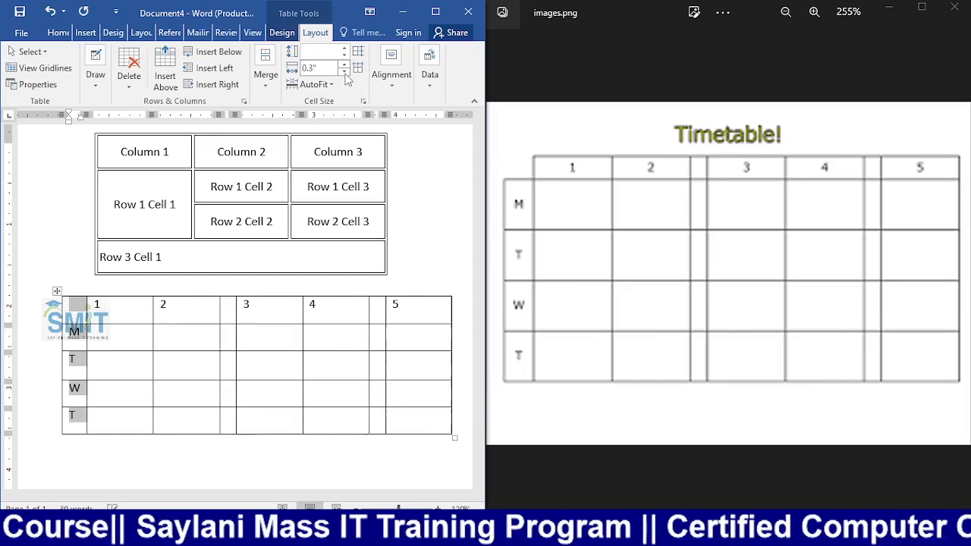
click(266, 345)
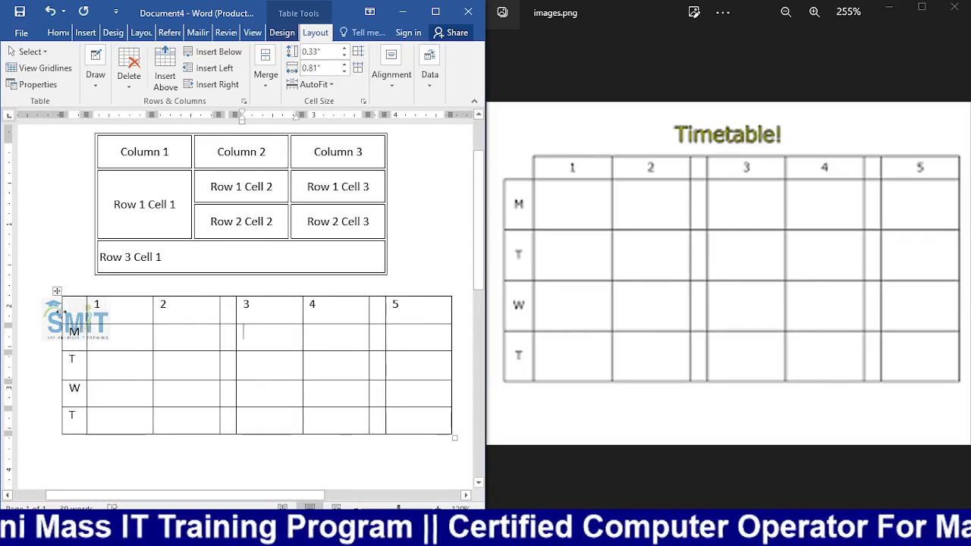
Center the contents of every cell in the timetable both horizontally and vertically
click(56, 291)
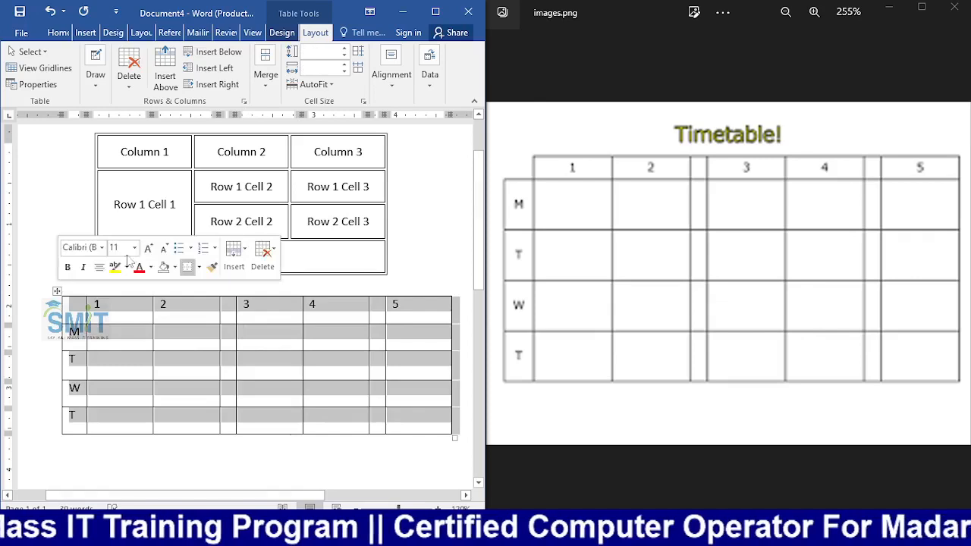
click(382, 90)
click(395, 132)
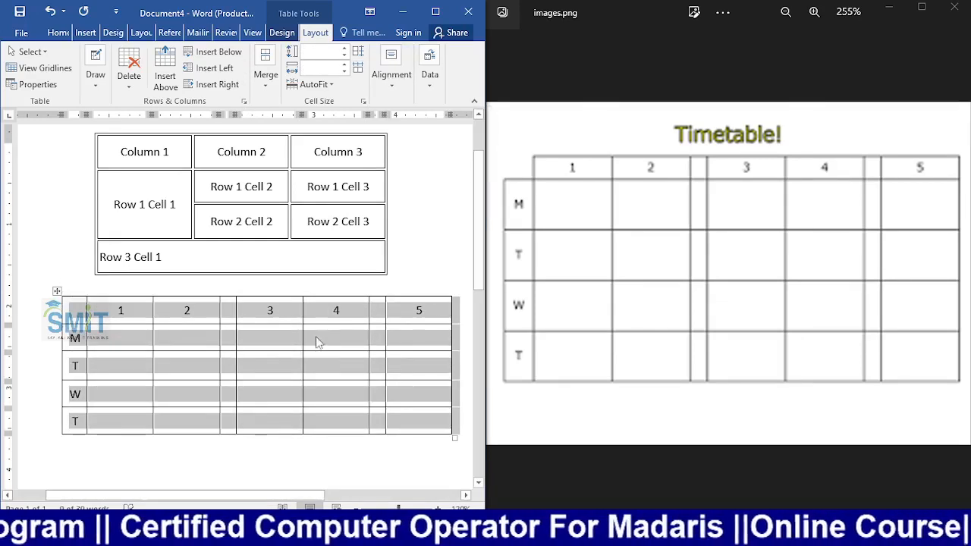
click(110, 339)
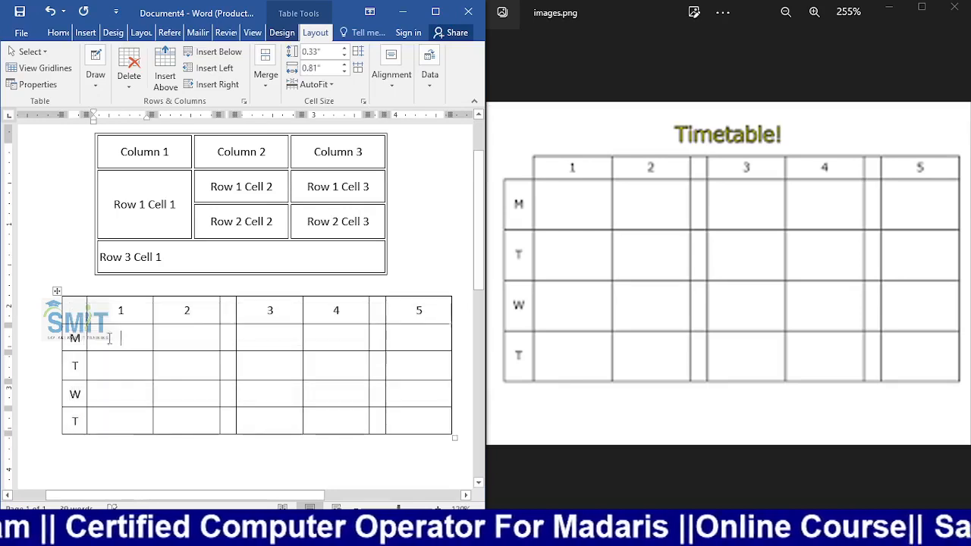
Try removing the top and left borders of the timetable's empty corner cell with the Eraser
click(66, 310)
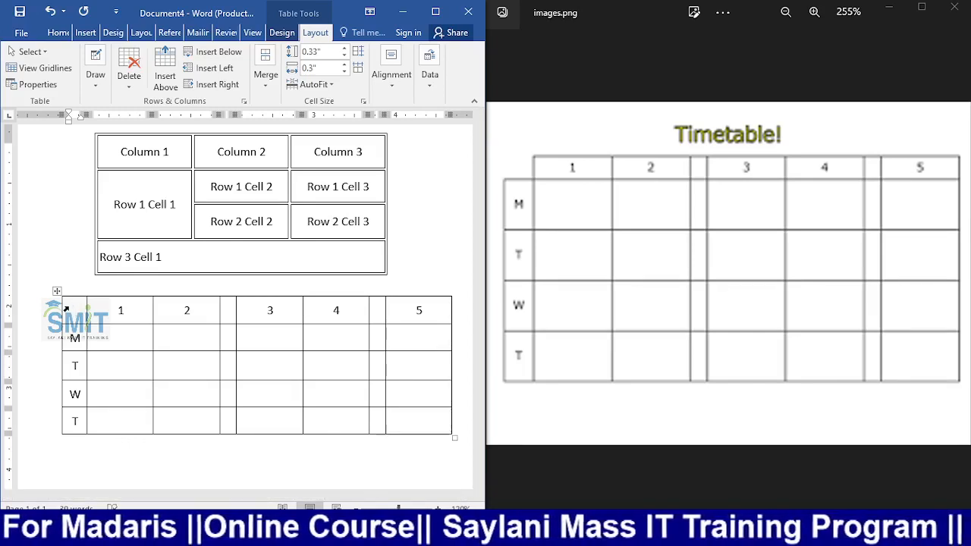
click(46, 68)
click(96, 75)
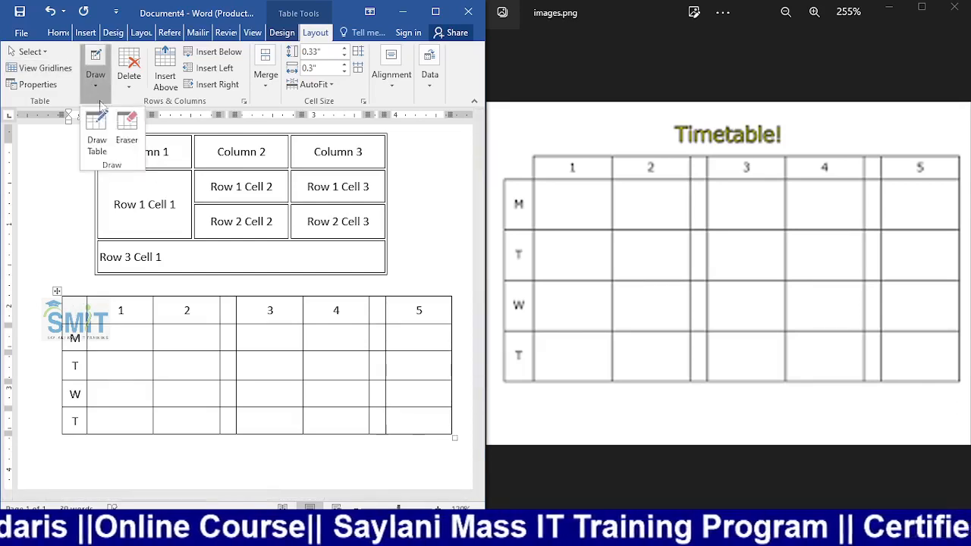
click(128, 130)
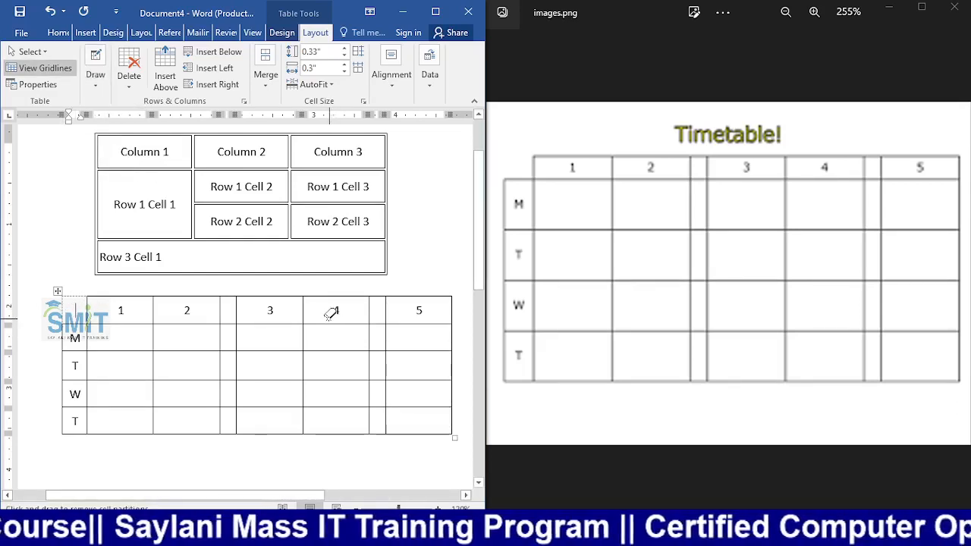
Check the timetable corner with the table gridlines hidden and shown, and undo the border erasing
click(65, 69)
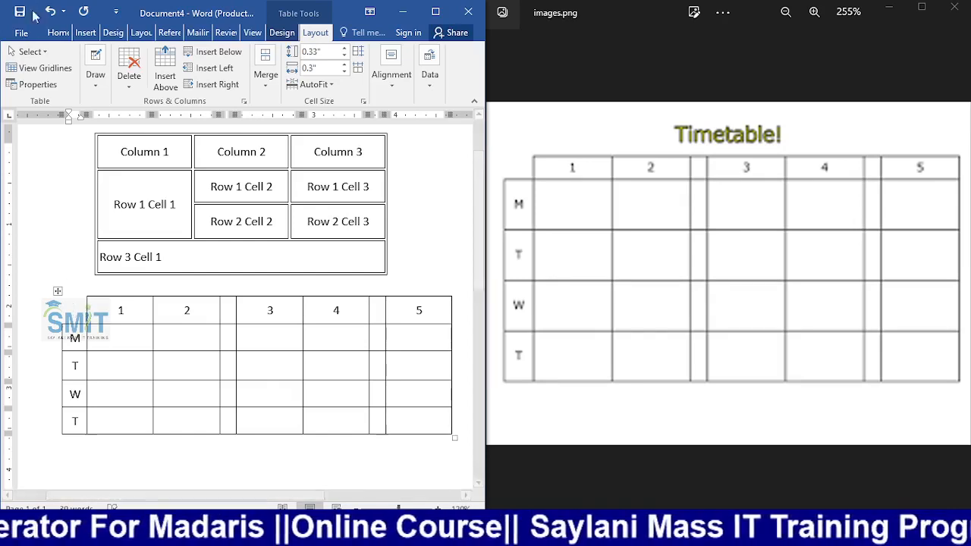
click(40, 67)
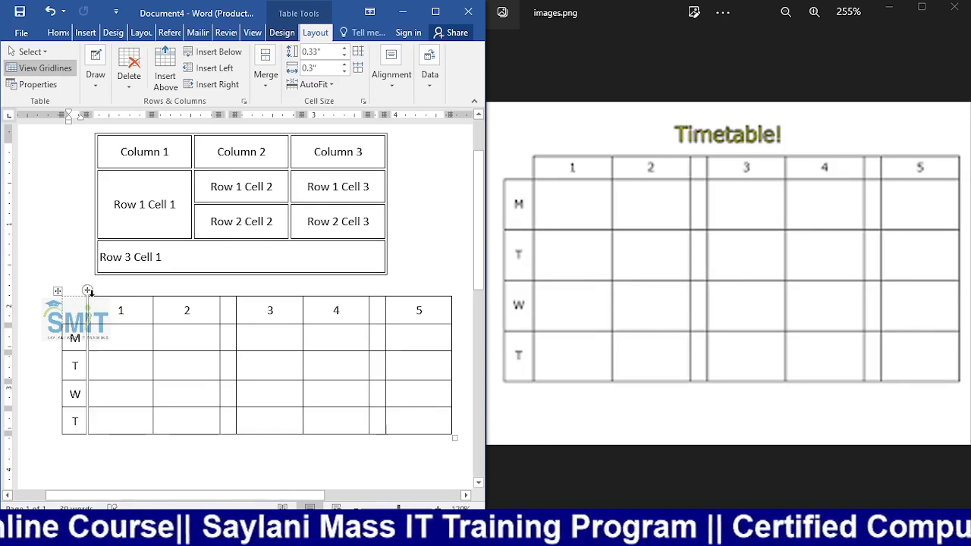
click(98, 331)
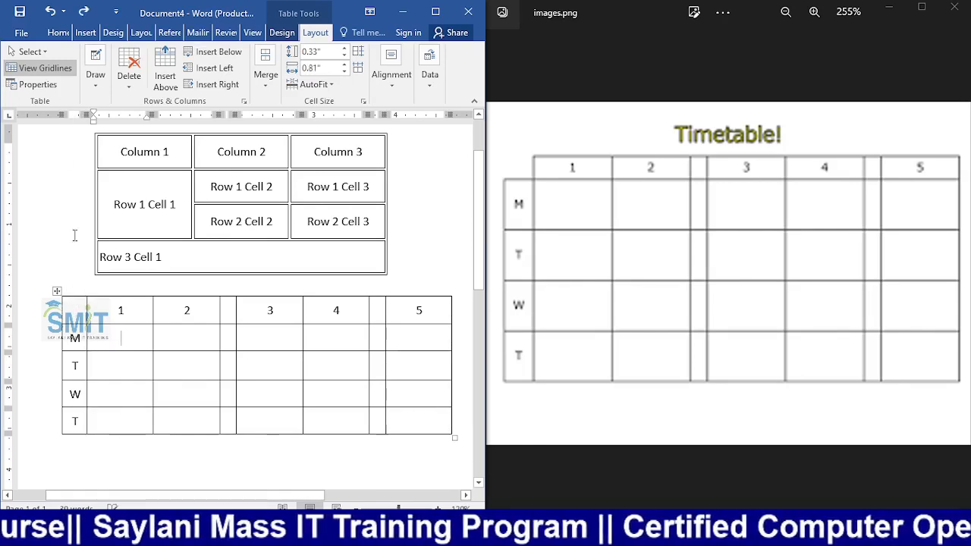
Try erasing the top and left borders of the empty corner cell again and hide the table gridlines
click(96, 76)
click(120, 133)
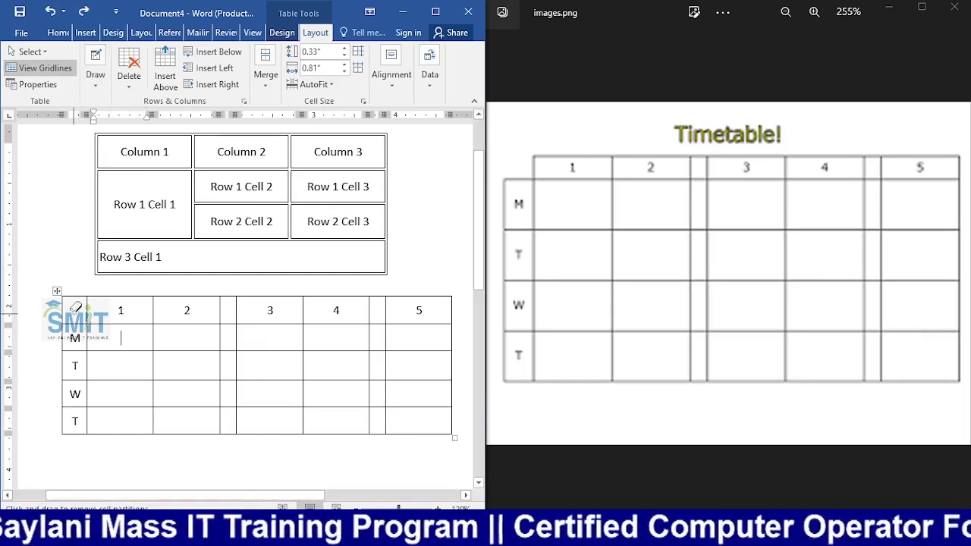
click(79, 297)
click(63, 309)
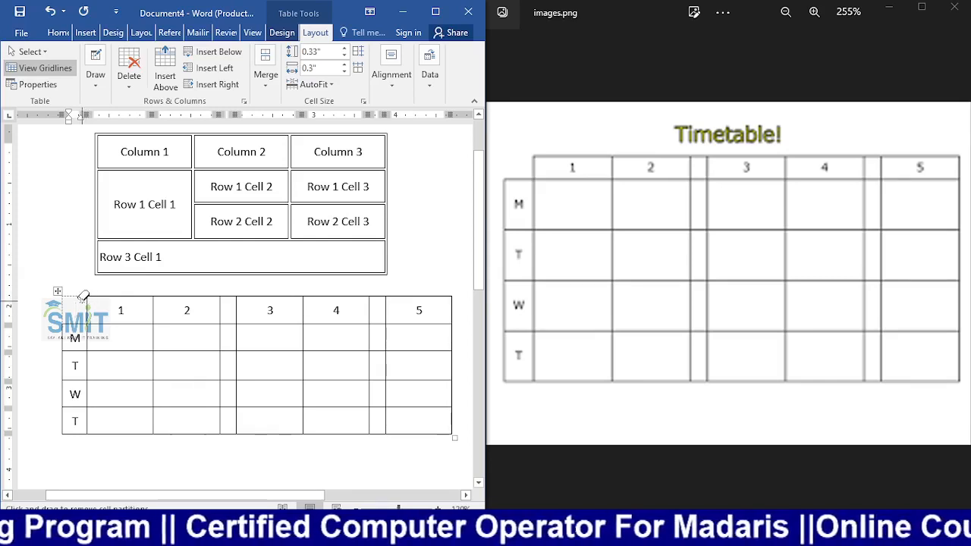
click(53, 75)
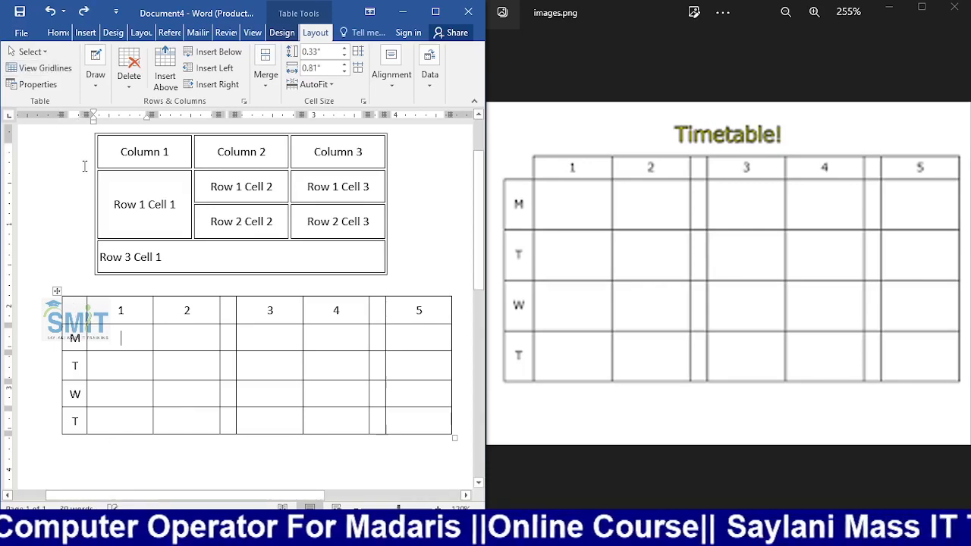
Maximize the document window and bring up the table border design options for the timetable's empty corner cell
click(76, 310)
click(435, 11)
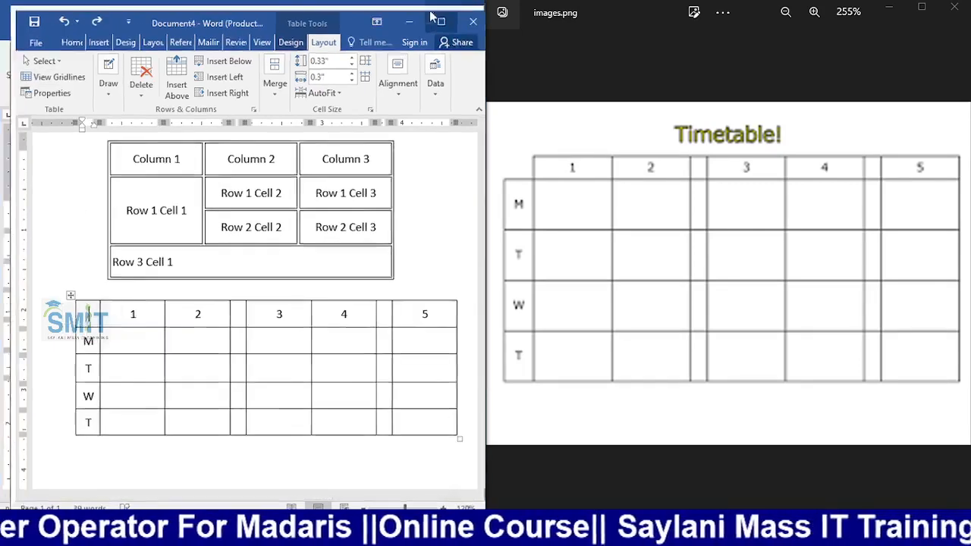
click(445, 31)
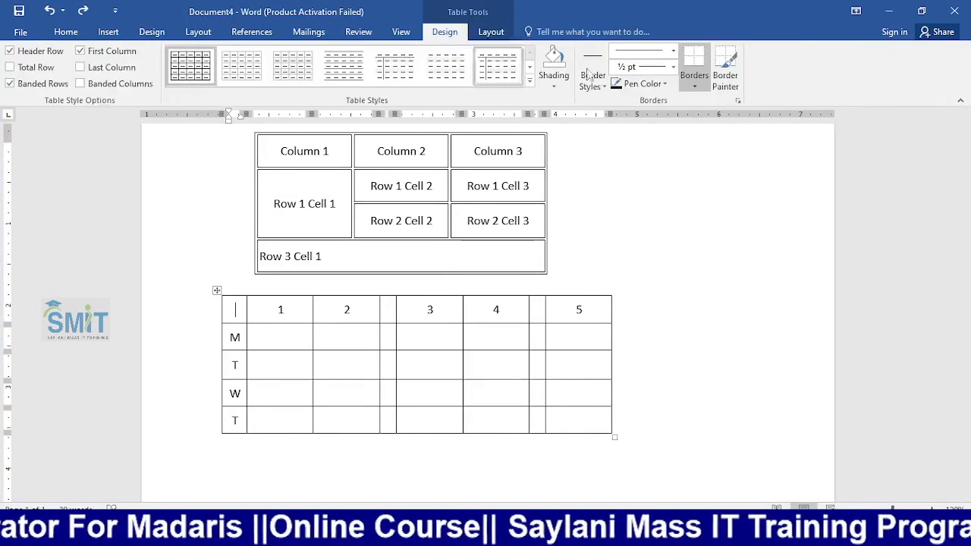
Remove the top and left borders of the empty corner cell in the lower table, applying the border change to the cell only
click(697, 85)
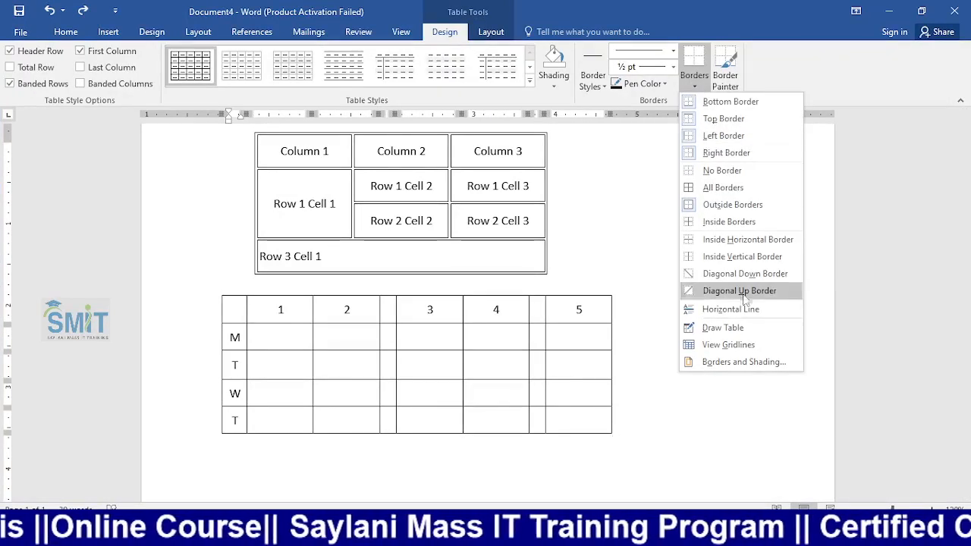
click(743, 362)
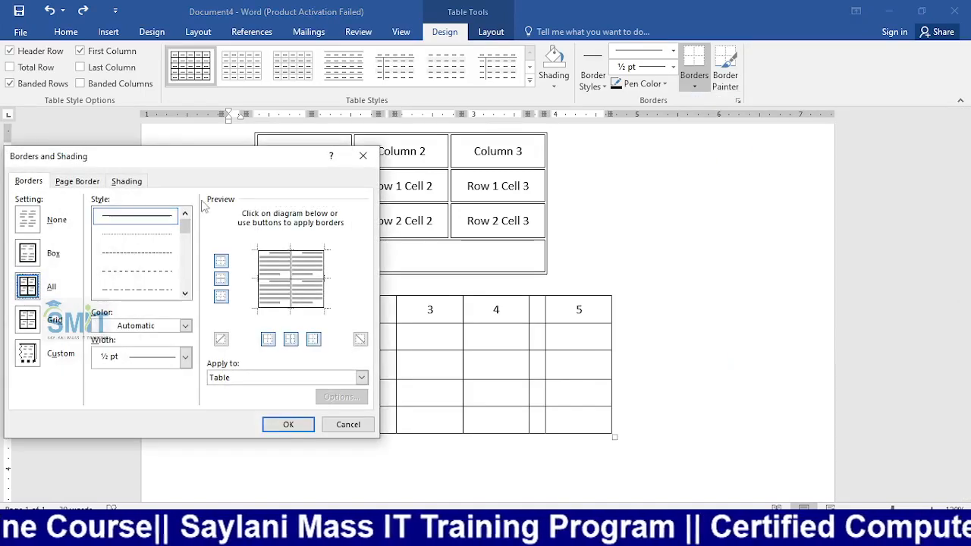
drag(250, 159, 713, 123)
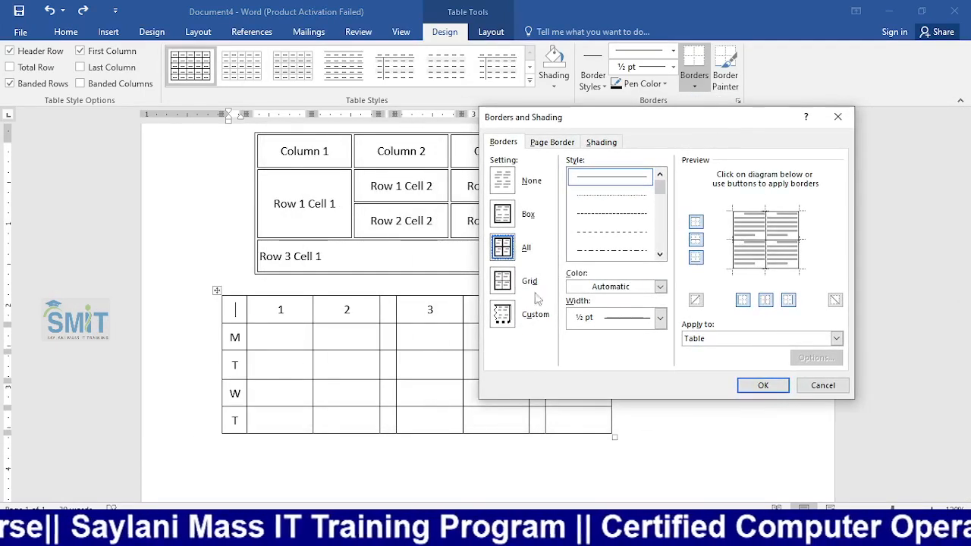
click(502, 282)
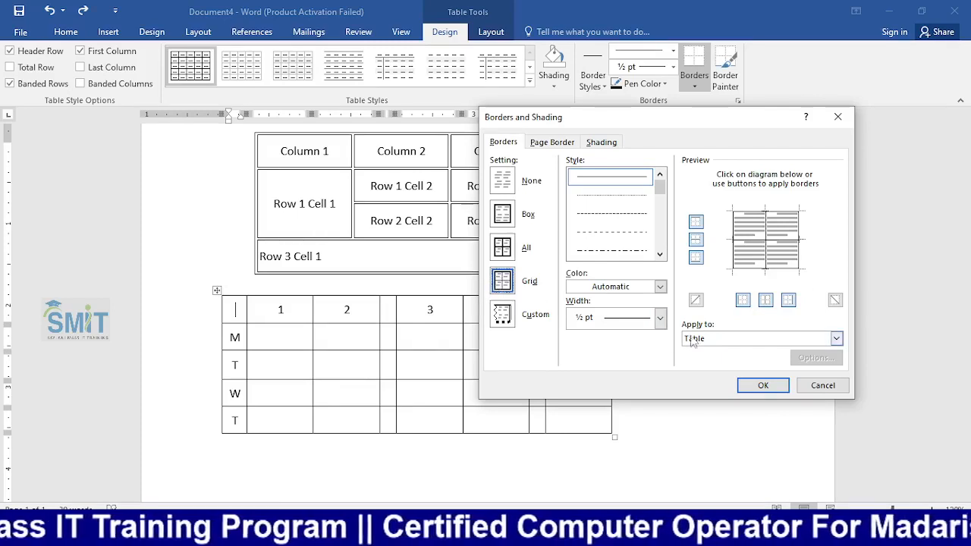
click(723, 340)
click(705, 361)
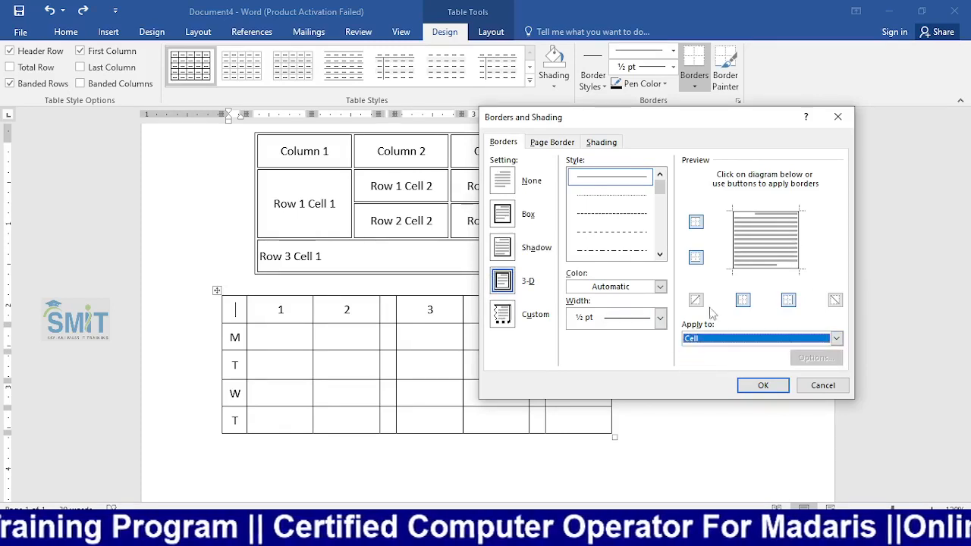
click(761, 216)
click(733, 237)
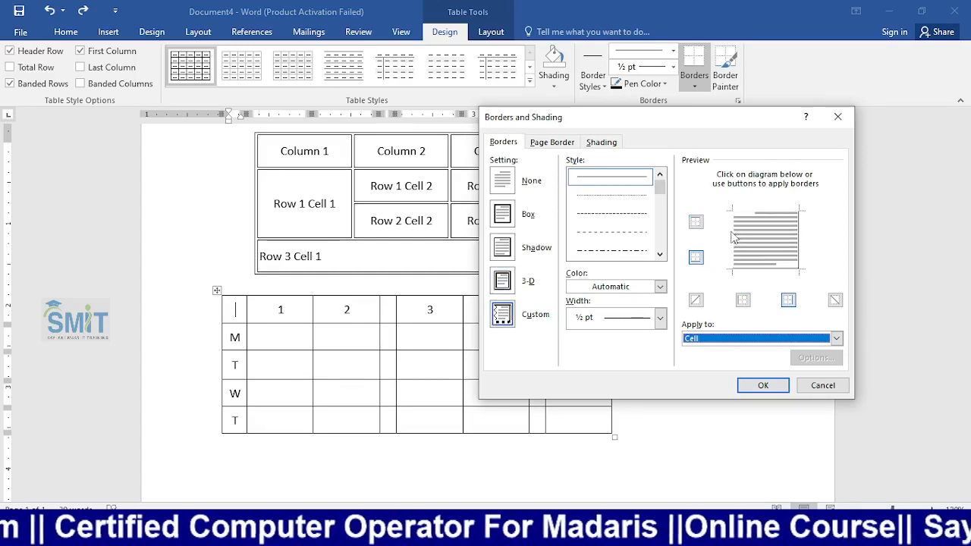
click(764, 385)
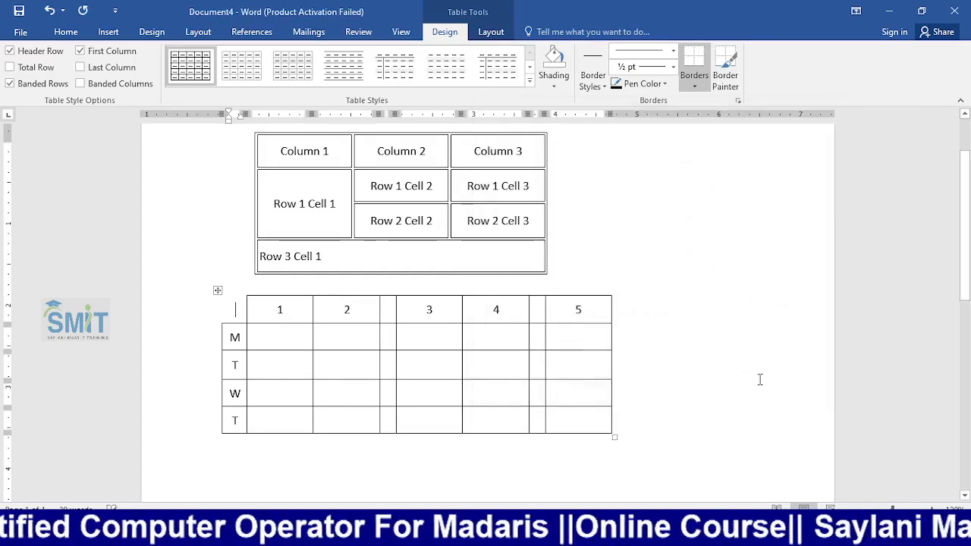
click(685, 334)
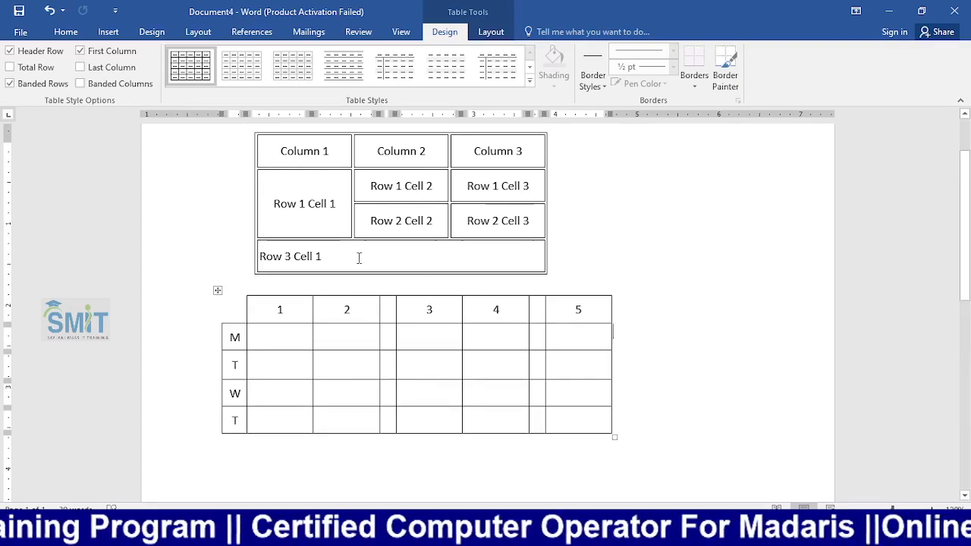
scroll(357, 258, up, 1)
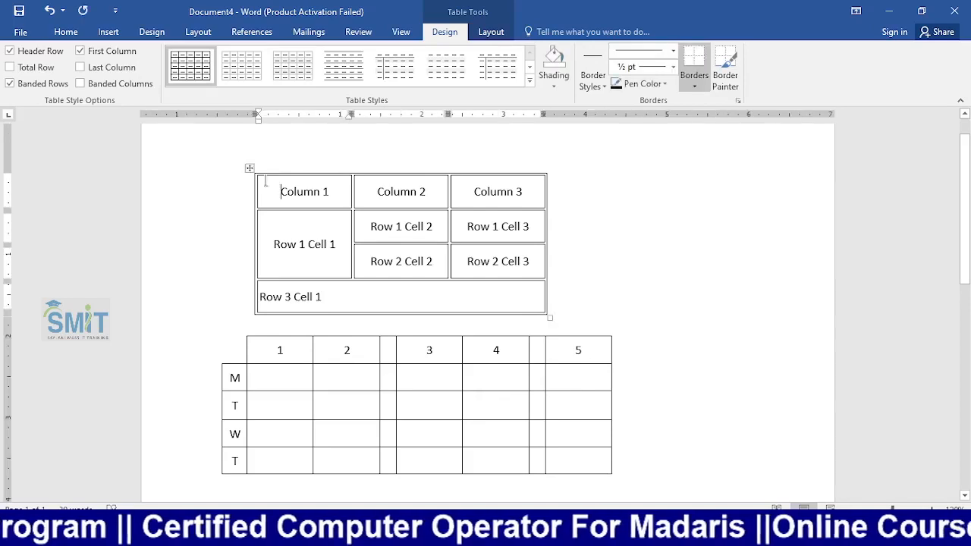
click(249, 167)
click(322, 193)
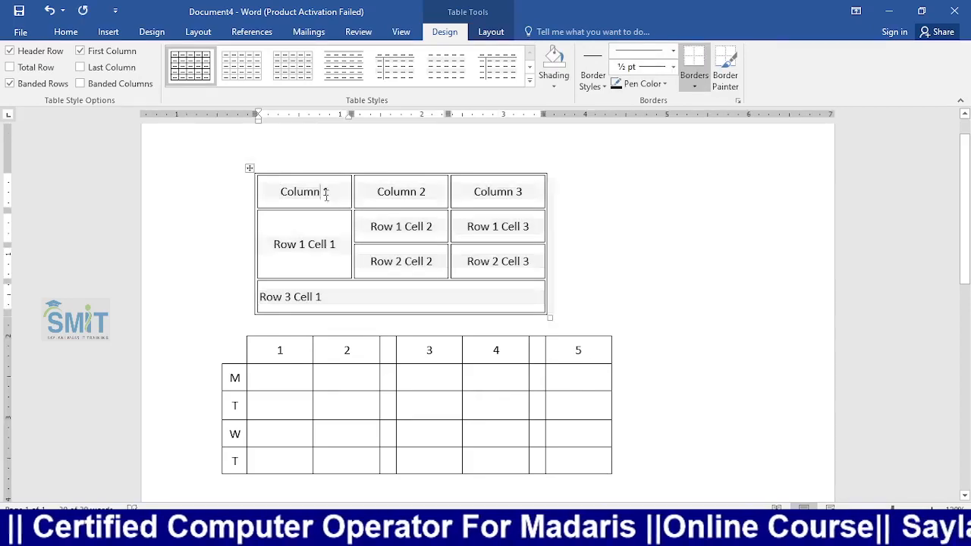
drag(288, 195, 495, 196)
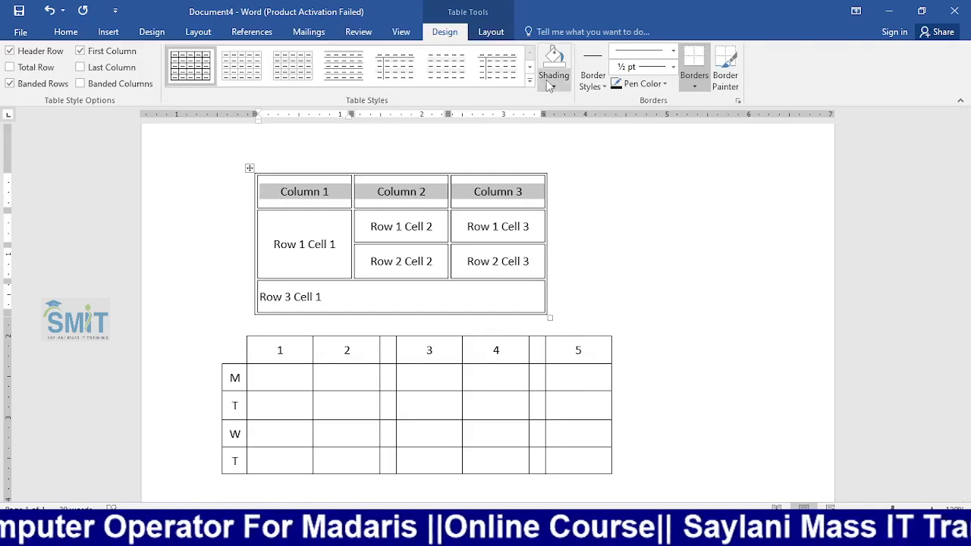
click(66, 32)
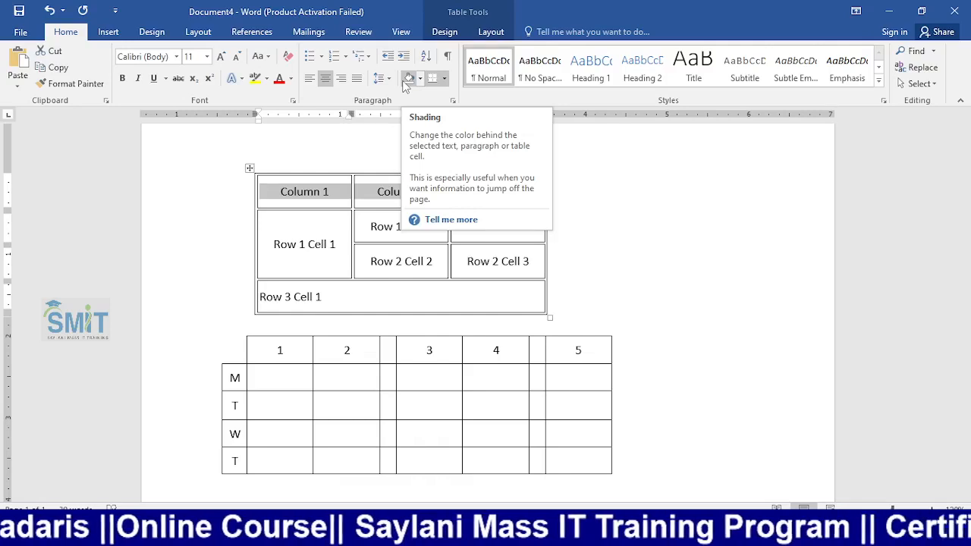
click(291, 191)
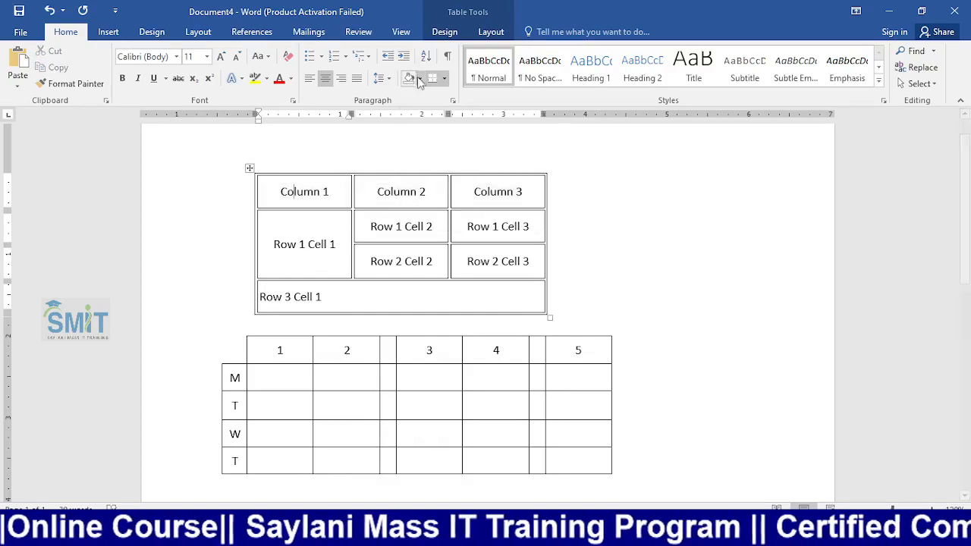
click(444, 31)
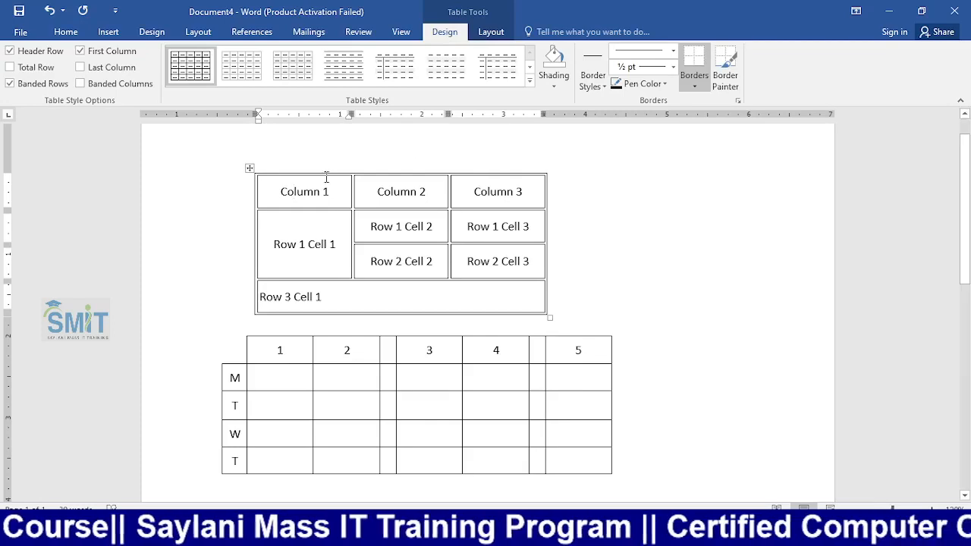
drag(279, 190, 464, 185)
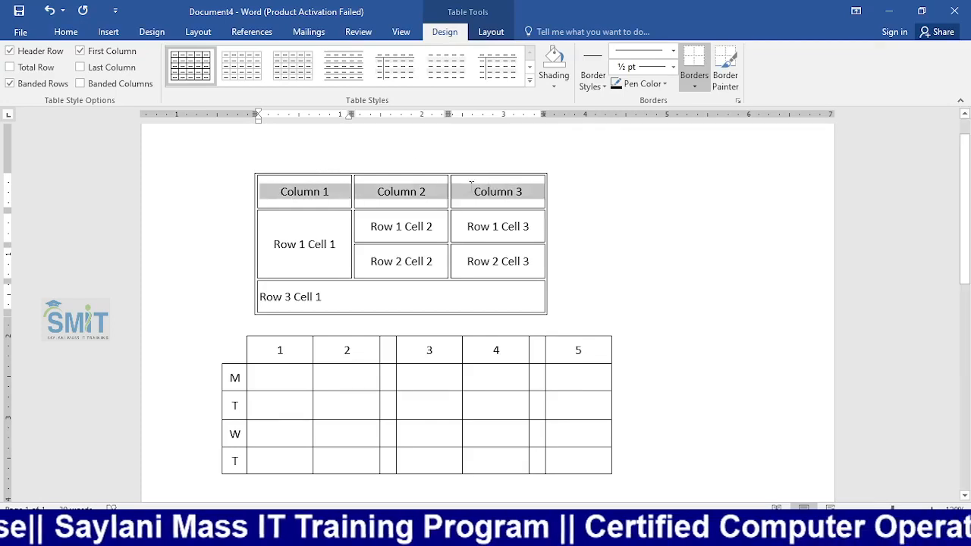
Shade the header cells of the upper table: Column 1 dark blue-gray, Column 2 orange and Column 3 gold
click(338, 196)
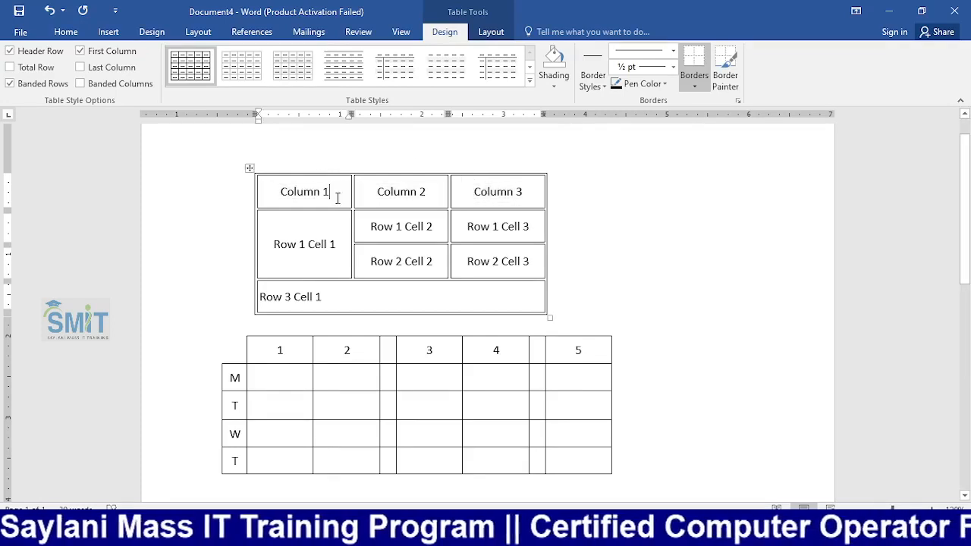
click(553, 85)
click(582, 118)
click(381, 201)
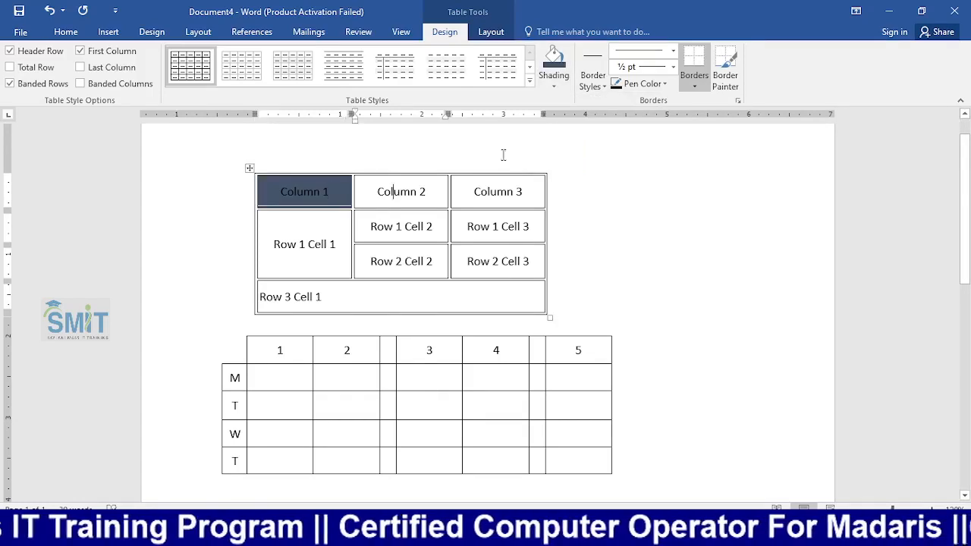
click(554, 85)
click(609, 119)
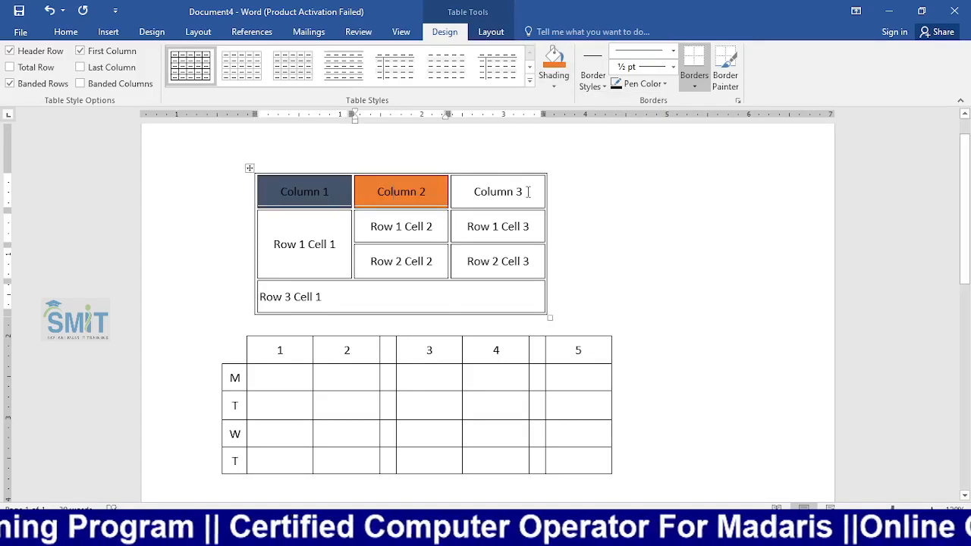
click(529, 192)
click(554, 85)
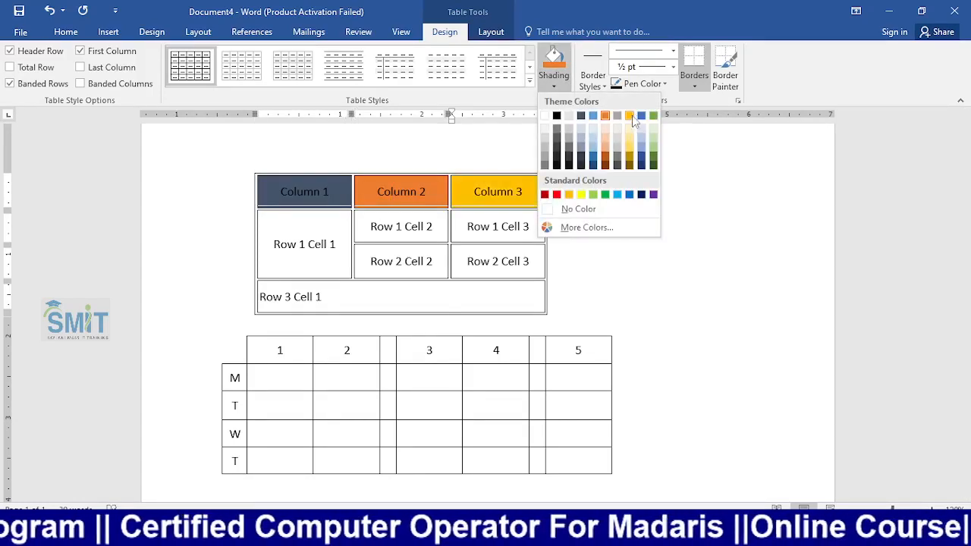
click(631, 116)
click(689, 249)
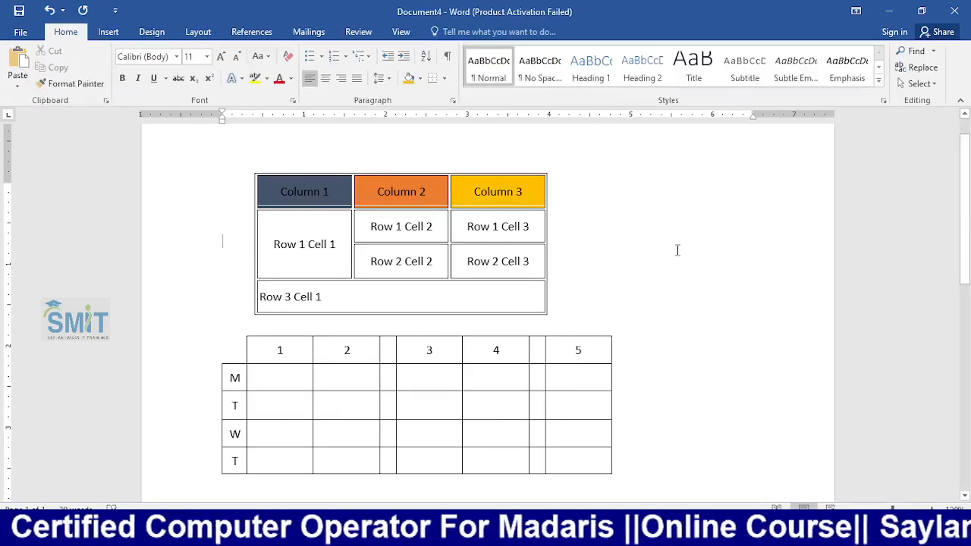
click(321, 244)
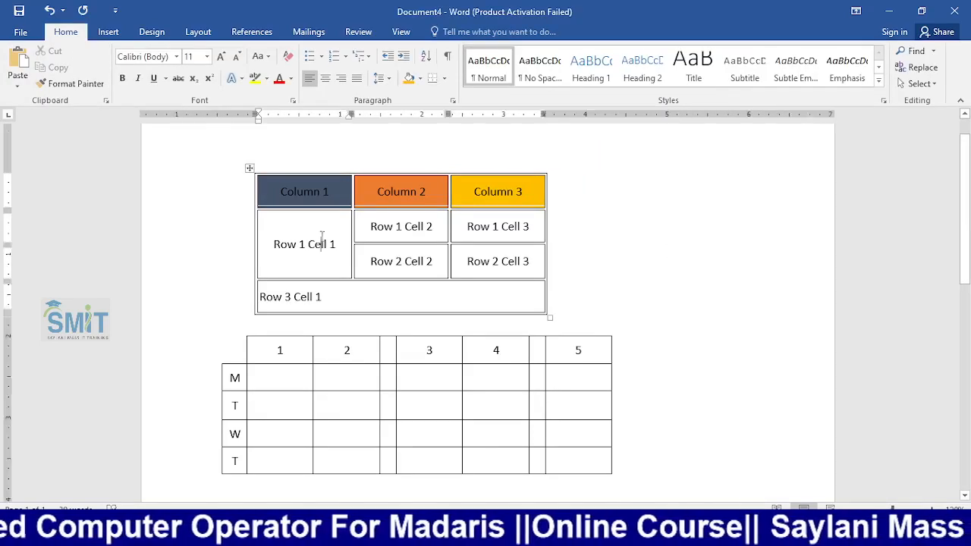
click(556, 88)
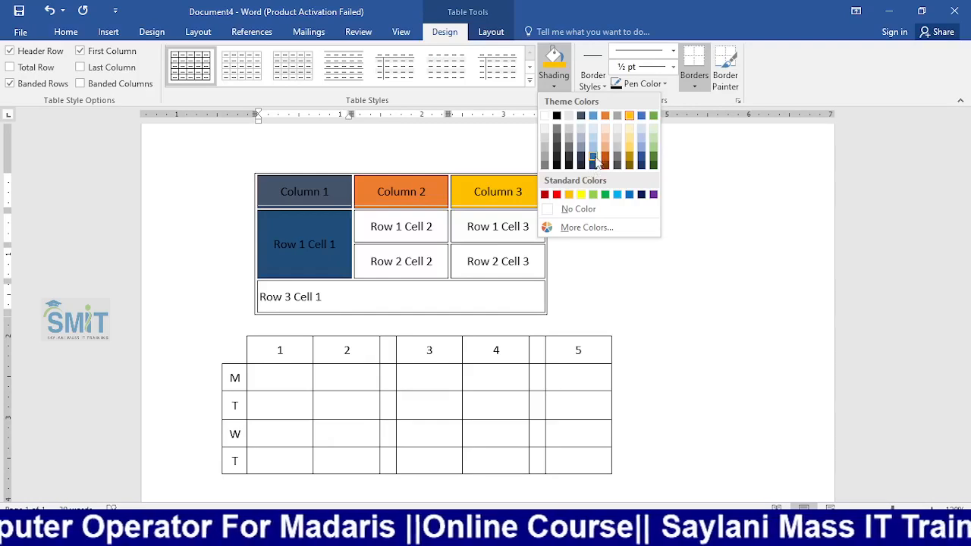
click(218, 159)
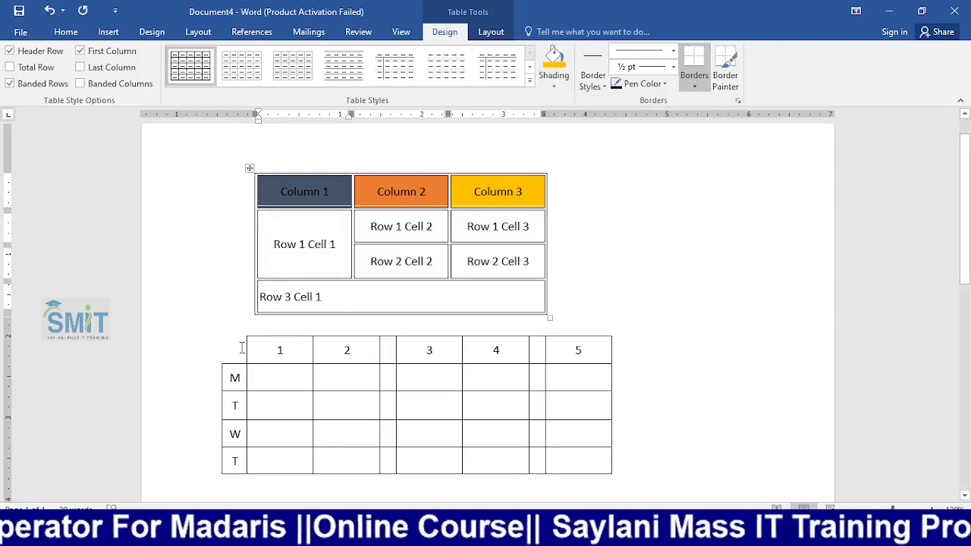
Move the lower table with the M, T, W, T rows further down the document
click(271, 354)
mouse_move(217, 332)
mouse_down()
mouse_move(205, 440)
mouse_move(217, 474)
mouse_move(218, 334)
mouse_up()
scroll(247, 333, down, 4)
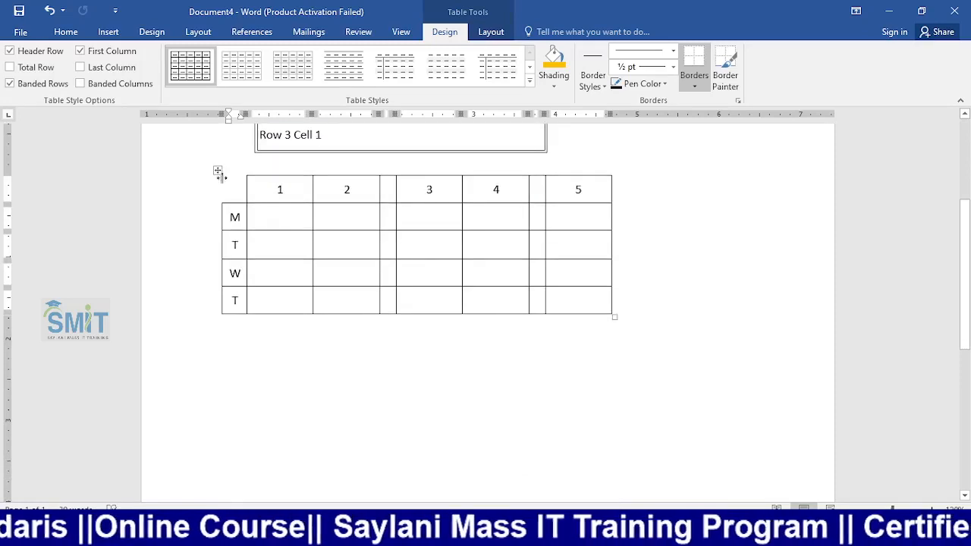
drag(232, 243, 241, 430)
scroll(258, 339, up, 5)
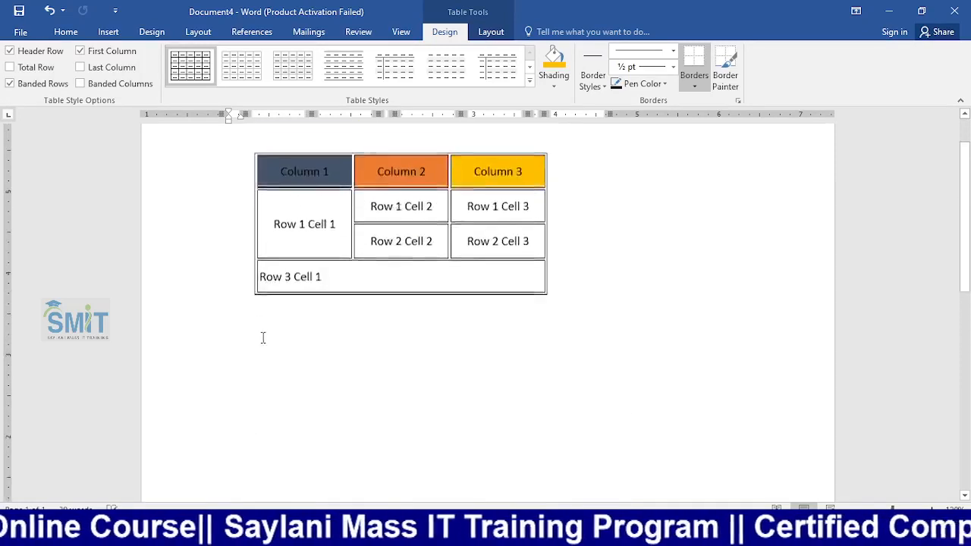
Duplicate the table with the shaded header row and place the copy below the original
click(251, 207)
key(ctrl+c)
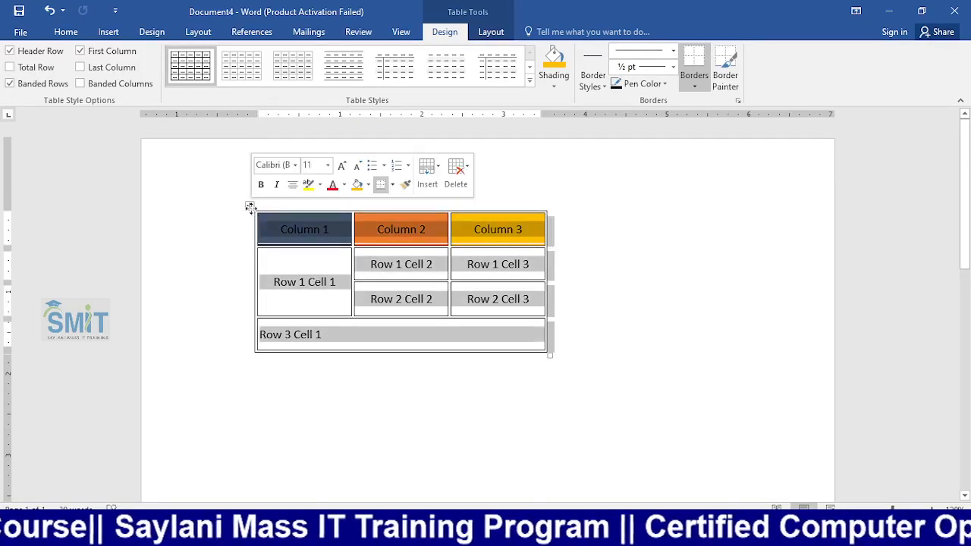
click(251, 392)
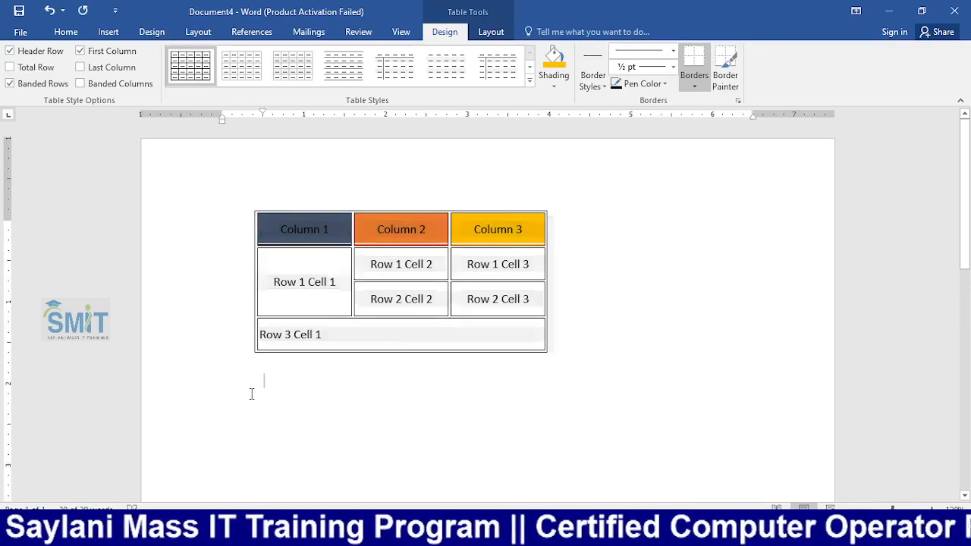
click(267, 396)
key(ctrl+v)
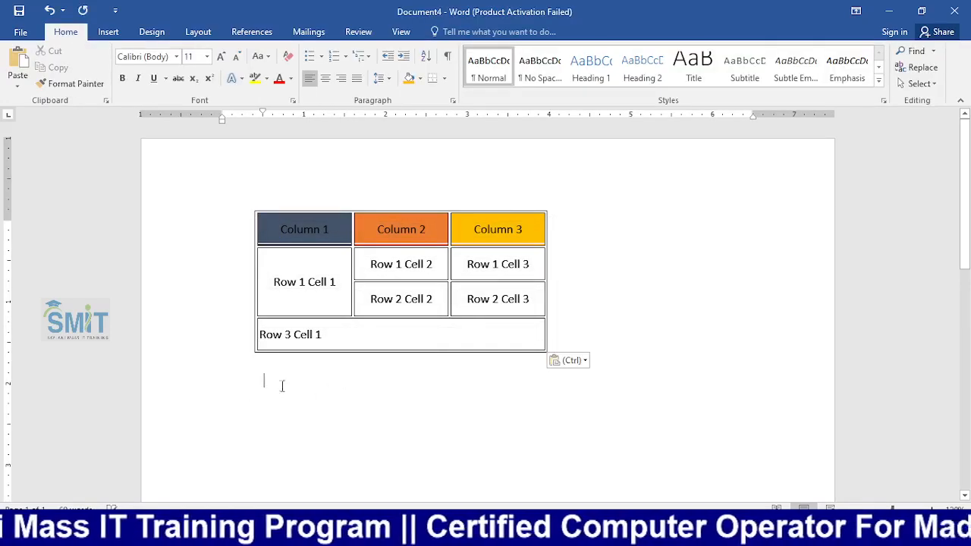
mouse_move(250, 203)
mouse_down()
mouse_move(234, 411)
mouse_move(306, 389)
mouse_up()
scroll(306, 388, down, 2)
Try to remove the shading from the Column 1 header cell of the upper table, and undo the change
drag(306, 308, 485, 343)
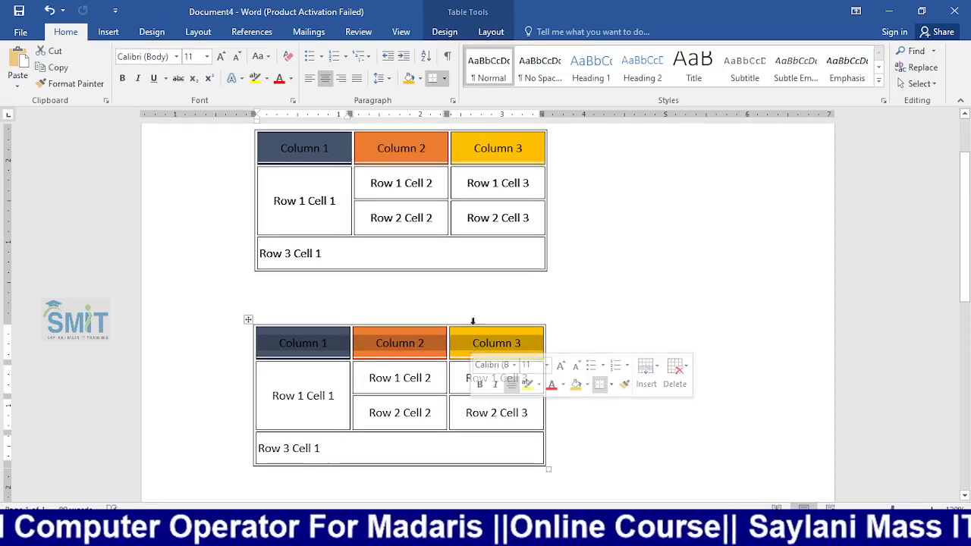
drag(317, 158, 501, 150)
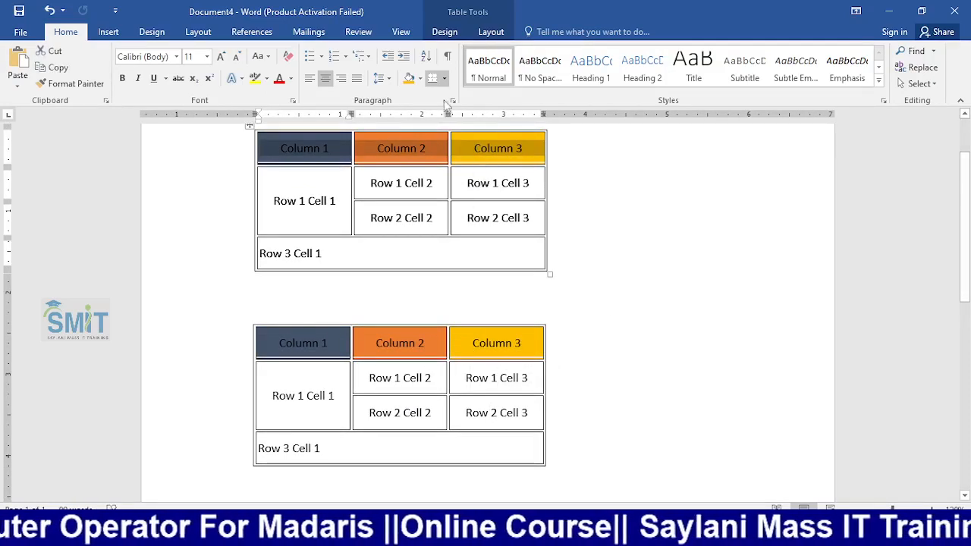
scroll(262, 380, up, 2)
click(331, 229)
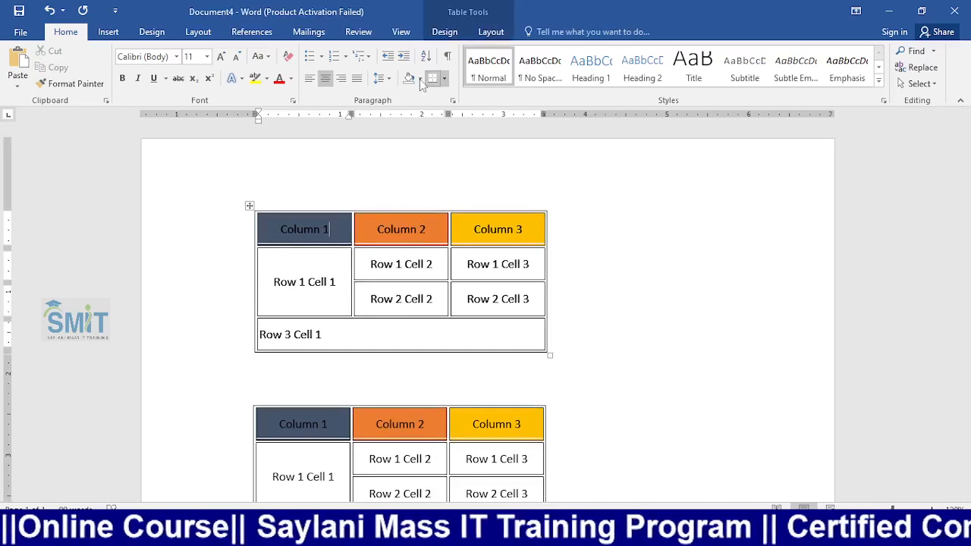
click(445, 31)
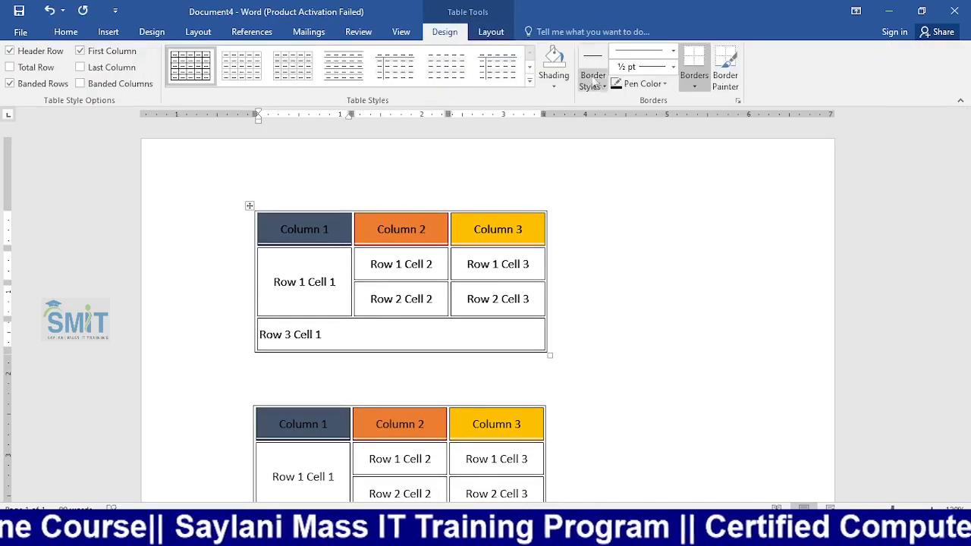
click(554, 79)
click(580, 211)
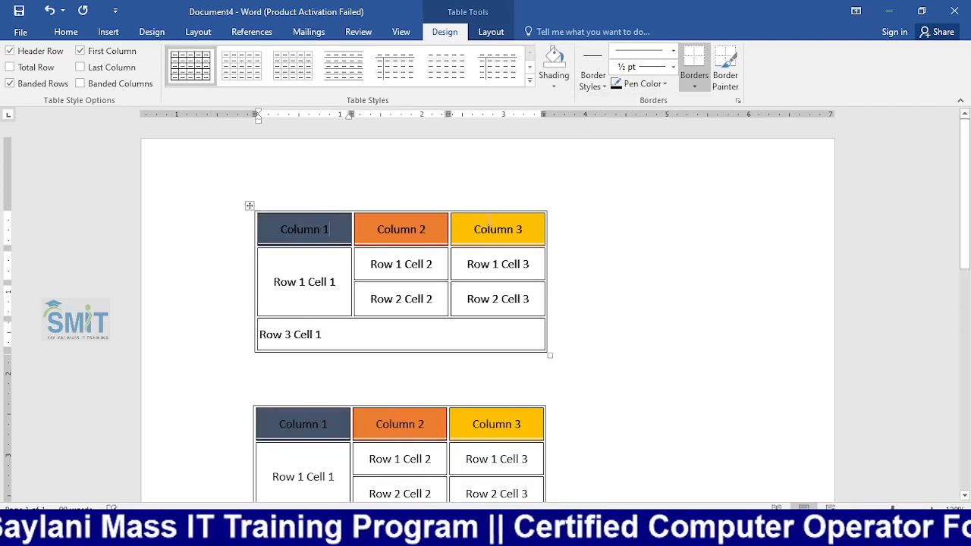
click(250, 207)
key(ctrl+z)
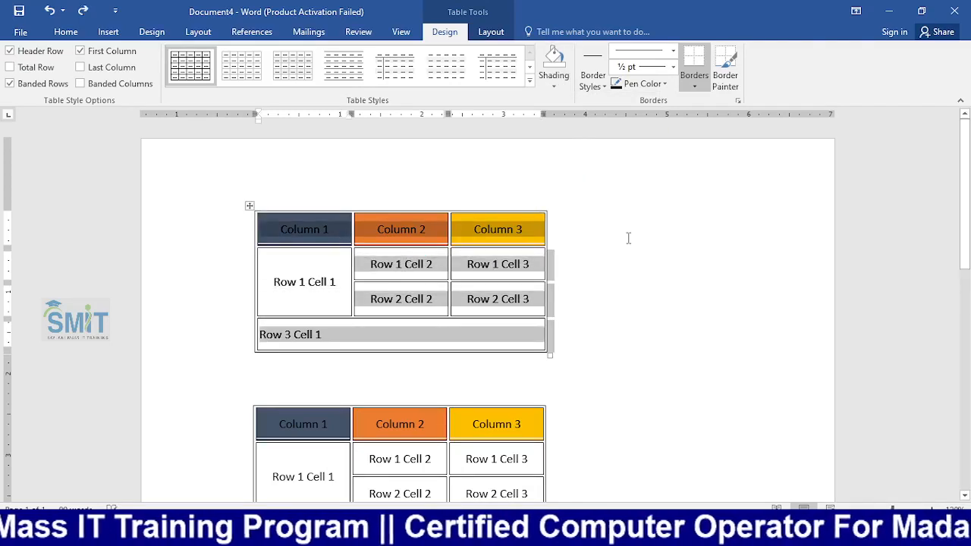
Pull apart the overlapping copies of the shaded table above the lower one and delete the extra copy
drag(249, 206, 521, 194)
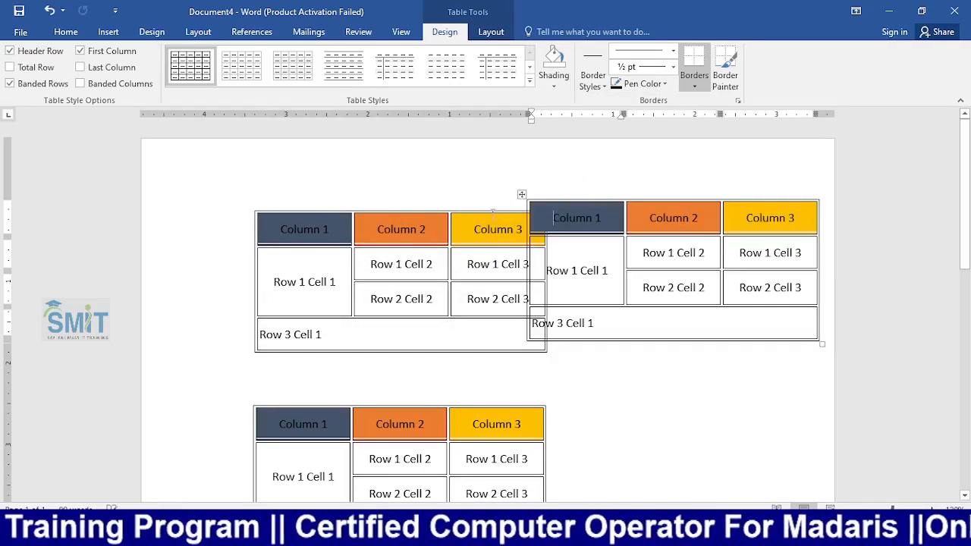
click(279, 230)
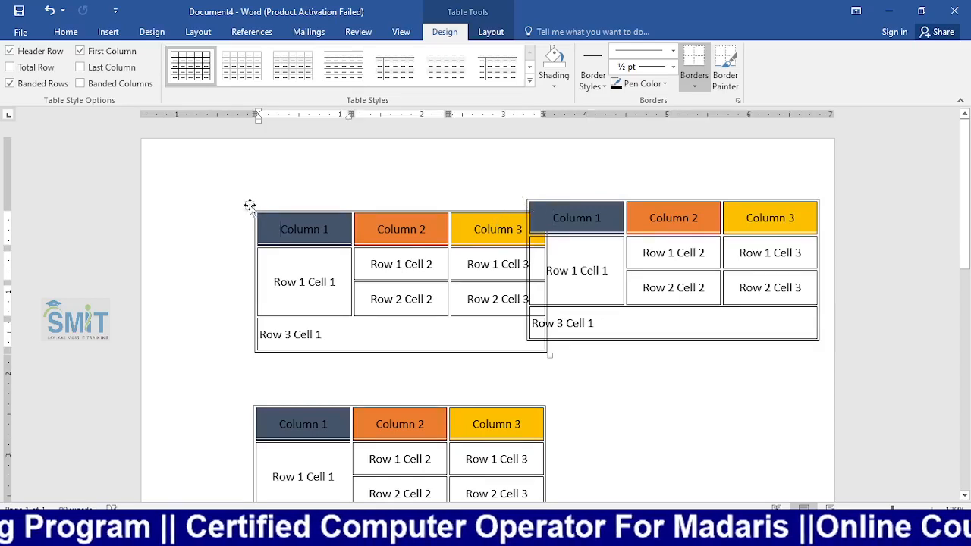
drag(250, 206, 218, 265)
click(575, 217)
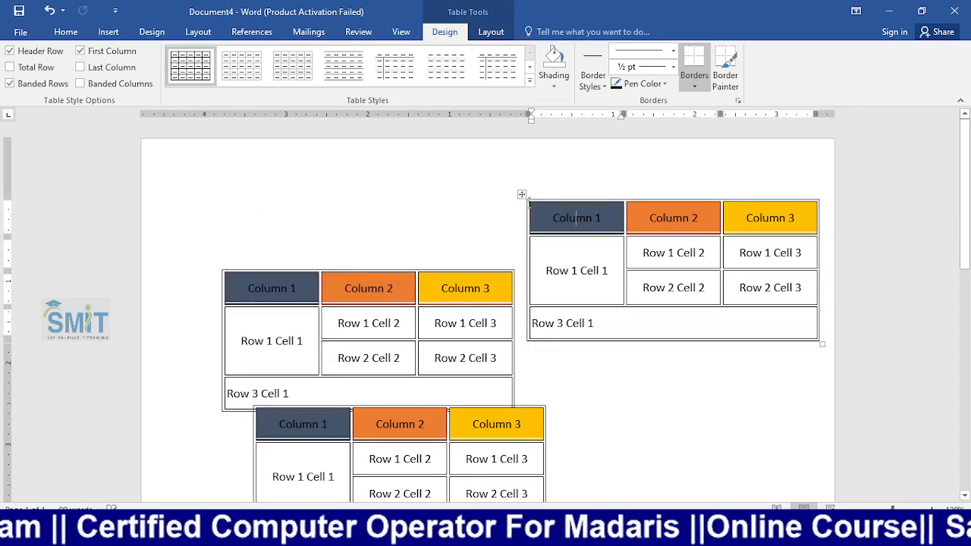
click(525, 196)
click(730, 158)
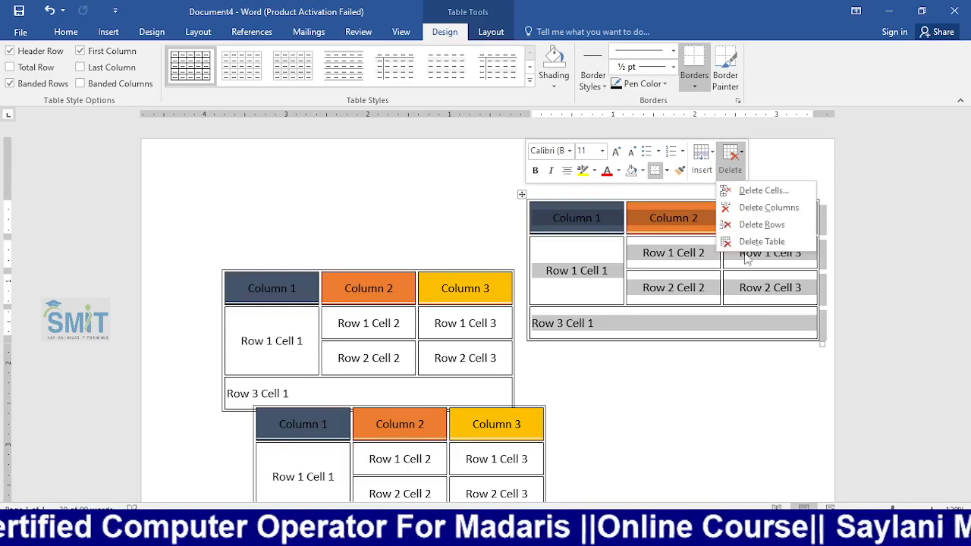
key(BackSpace)
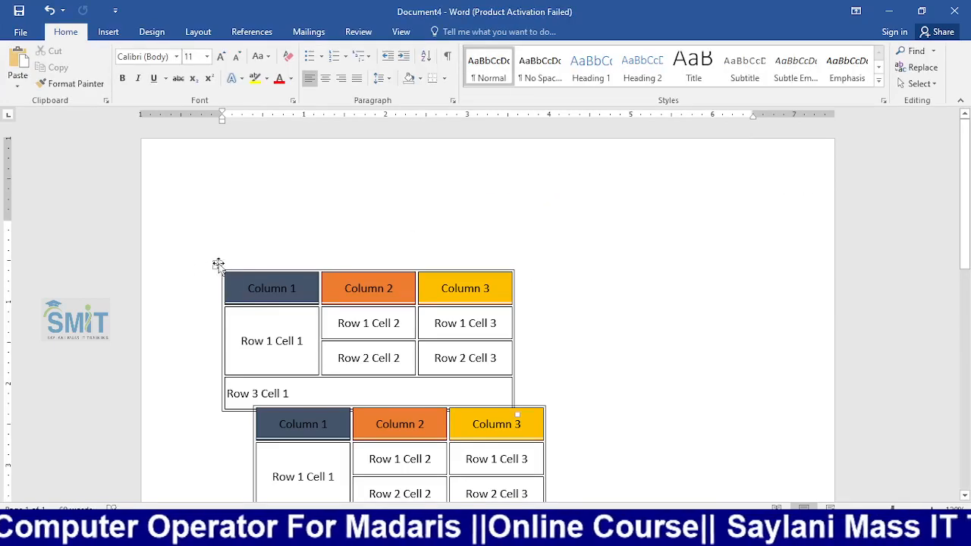
Move the remaining upper table clear of the lower one and remove the shading from all its cells
mouse_move(216, 264)
mouse_down()
mouse_move(288, 223)
mouse_move(455, 246)
mouse_move(577, 247)
mouse_up()
click(553, 76)
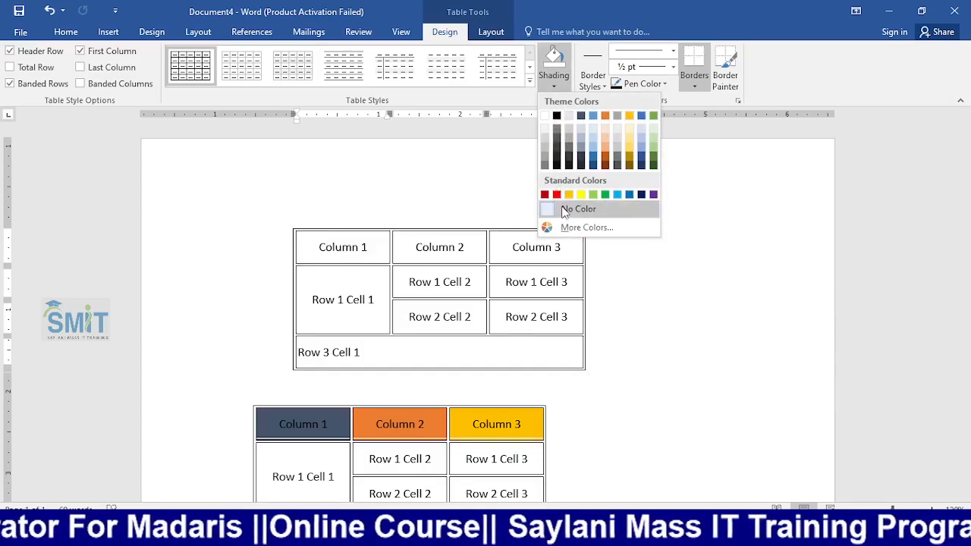
click(566, 208)
click(683, 297)
Align the table with the shaded header row directly beneath the unshaded table
scroll(638, 332, down, 2)
scroll(638, 331, down, 1)
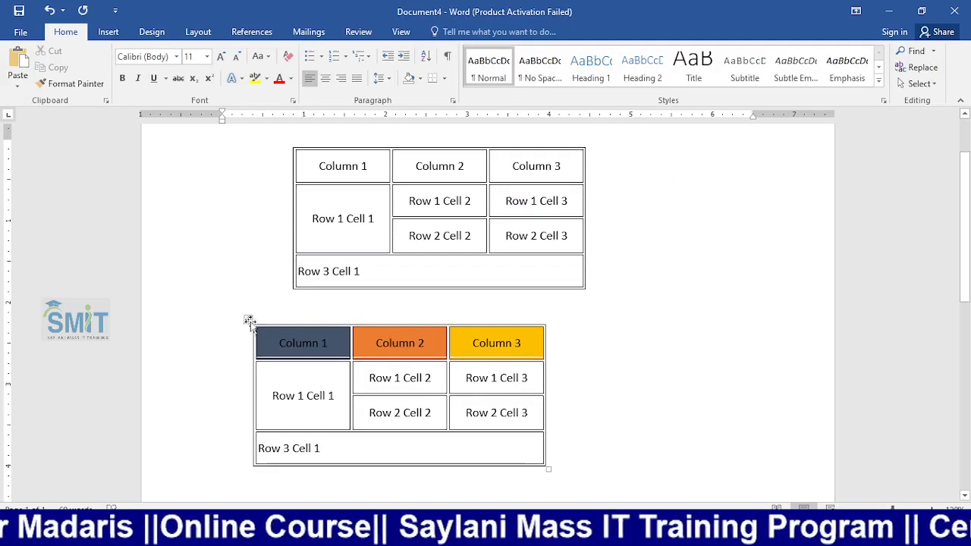
drag(248, 320, 295, 304)
In the lower table, shade the Row 1 Cell 1 cell light orange and the Row 1 Cell 2 cell light gold
click(350, 380)
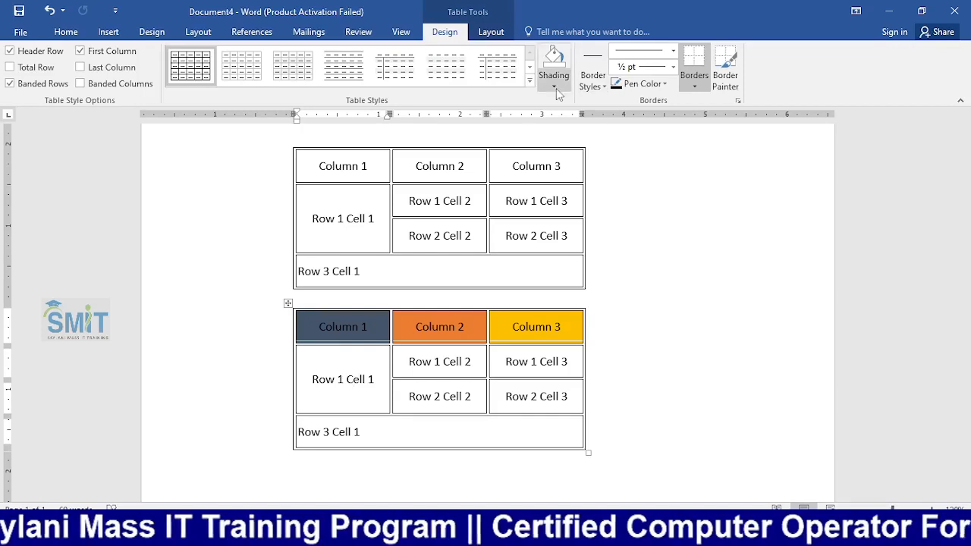
click(554, 85)
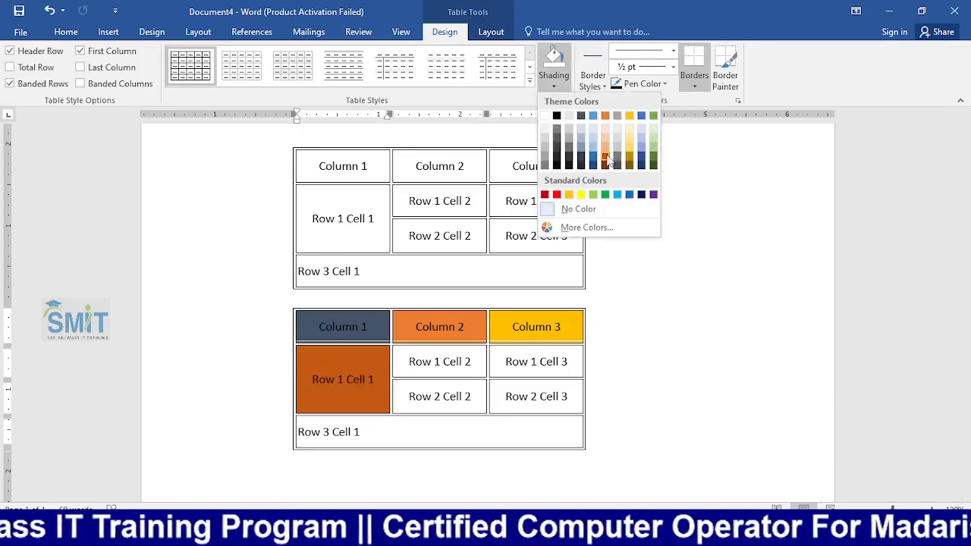
click(606, 151)
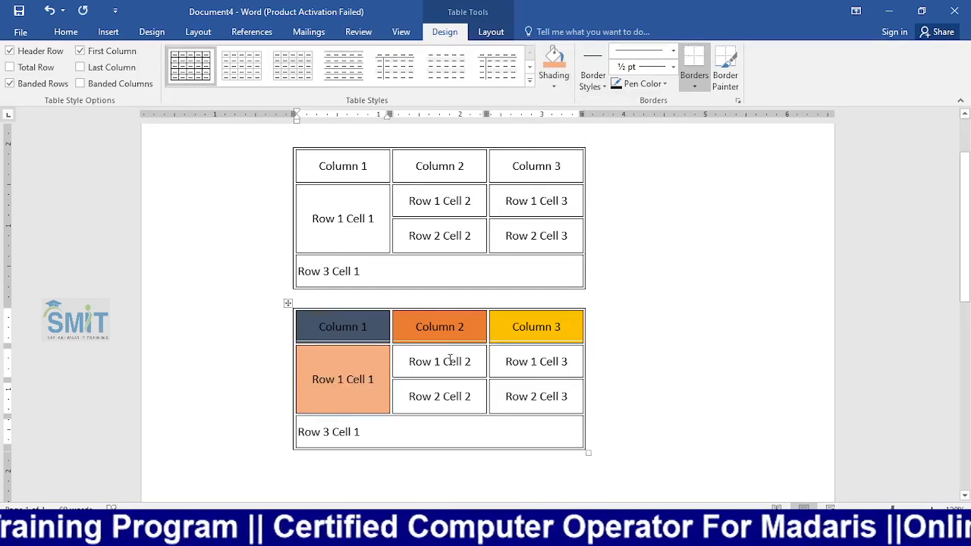
click(450, 360)
click(553, 85)
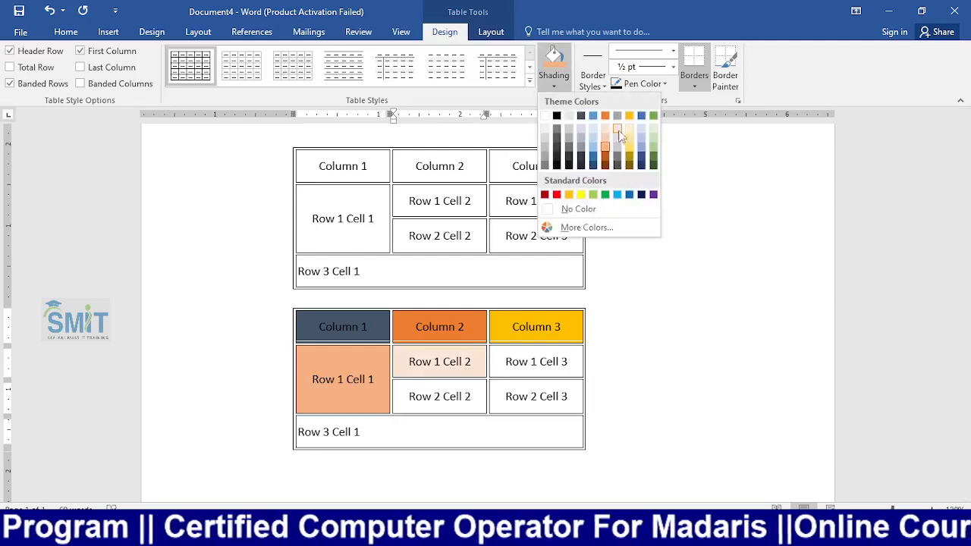
click(629, 135)
Shade Row 2 Cell 2 pale gold, Row 2 Cell 3 light green, Row 1 Cell 3 paler green and Row 3 Cell 1 light blue-gray
click(465, 393)
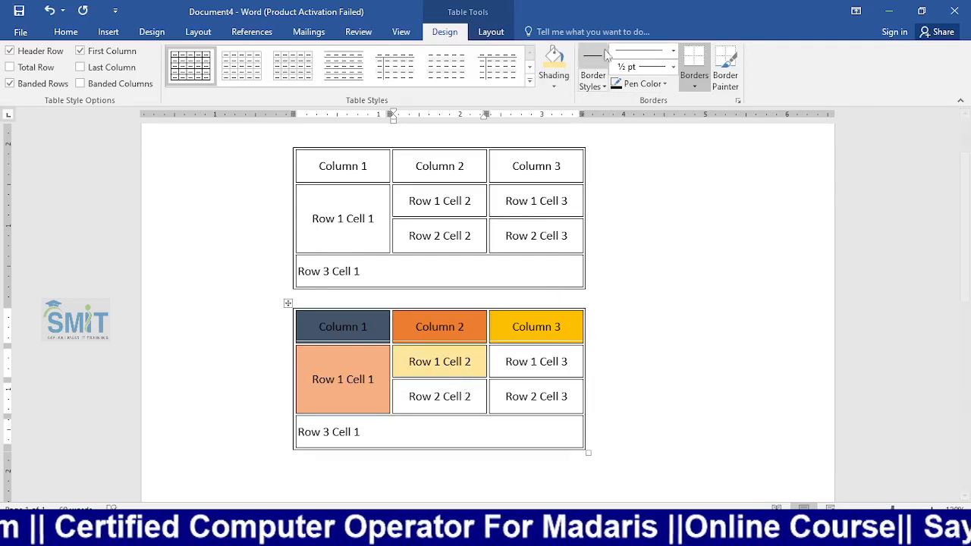
click(554, 85)
click(630, 132)
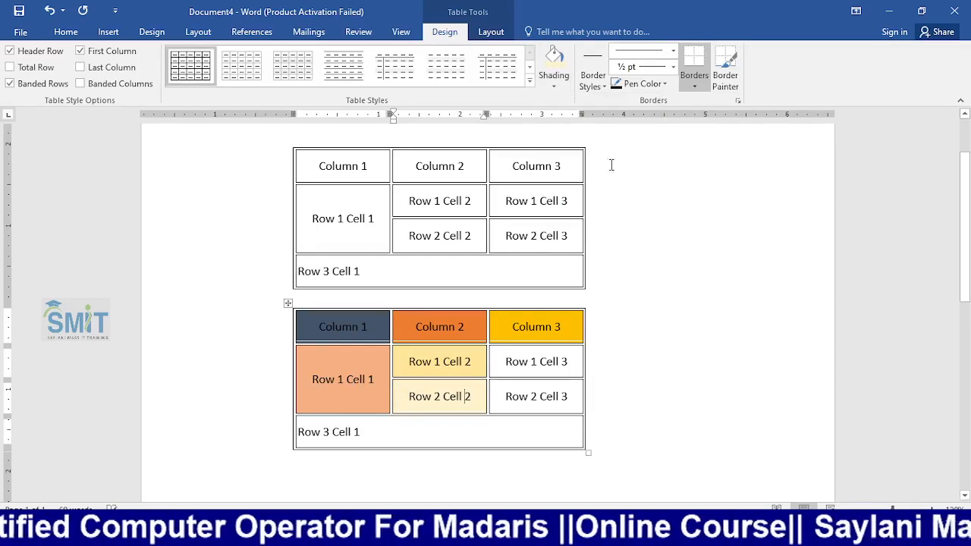
click(559, 409)
click(554, 85)
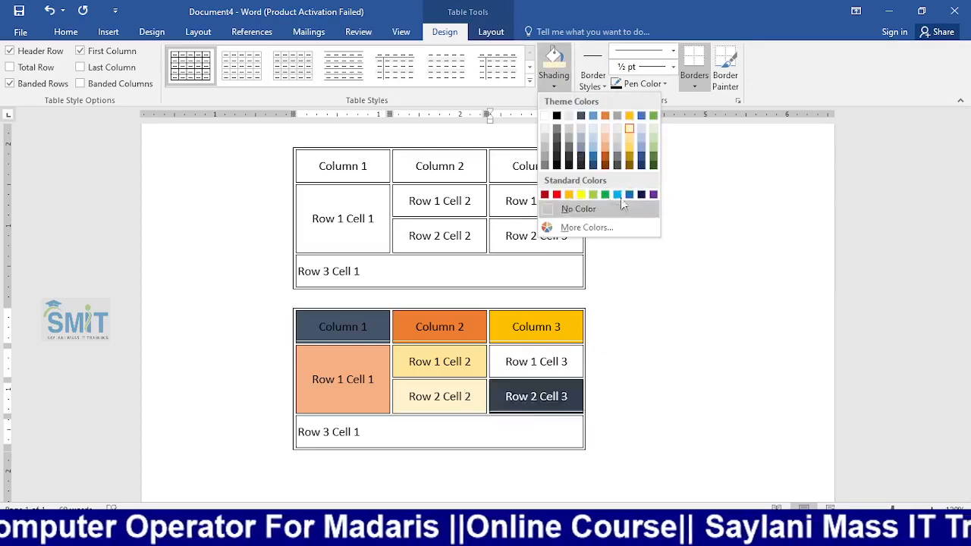
click(653, 147)
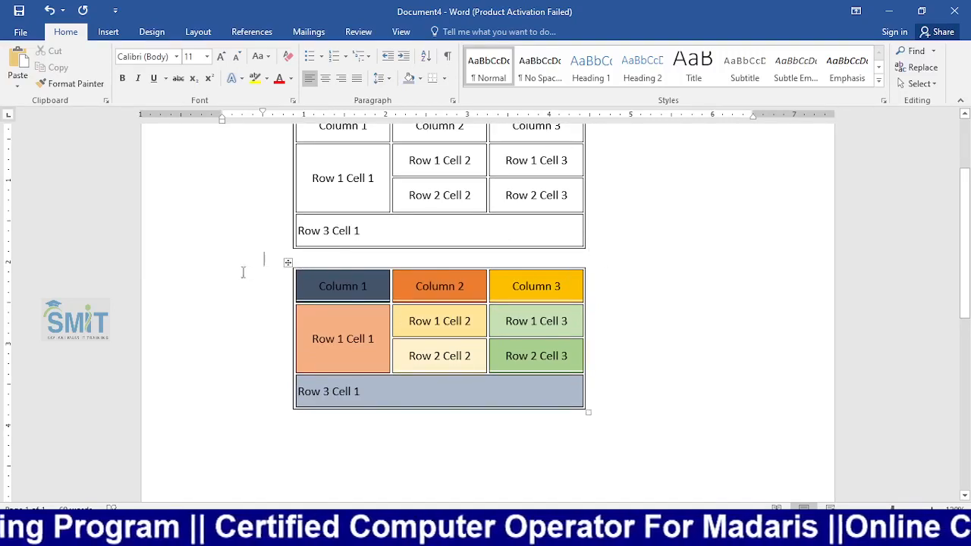
Remove the left, right, bottom and top outer borders of the whole coloured table through the Borders and Shading settings
click(288, 263)
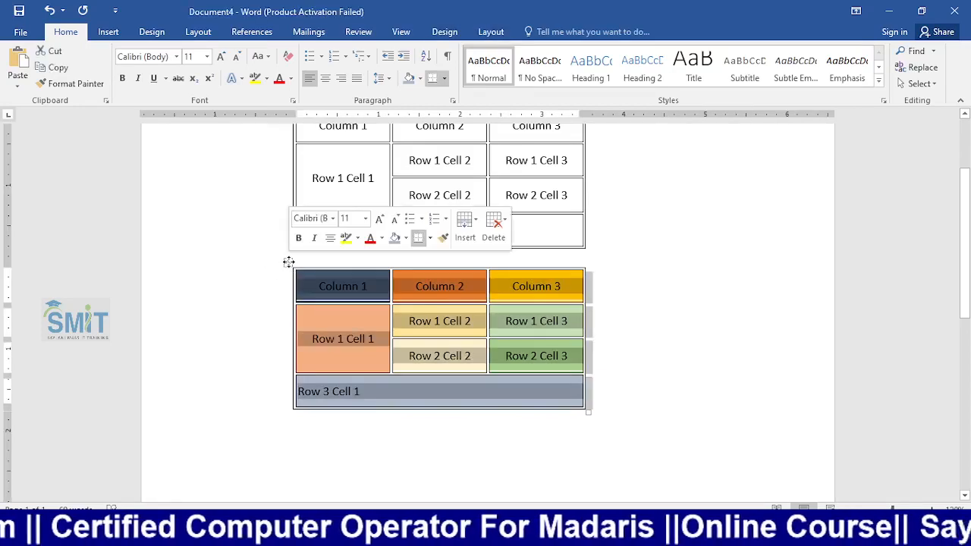
click(485, 34)
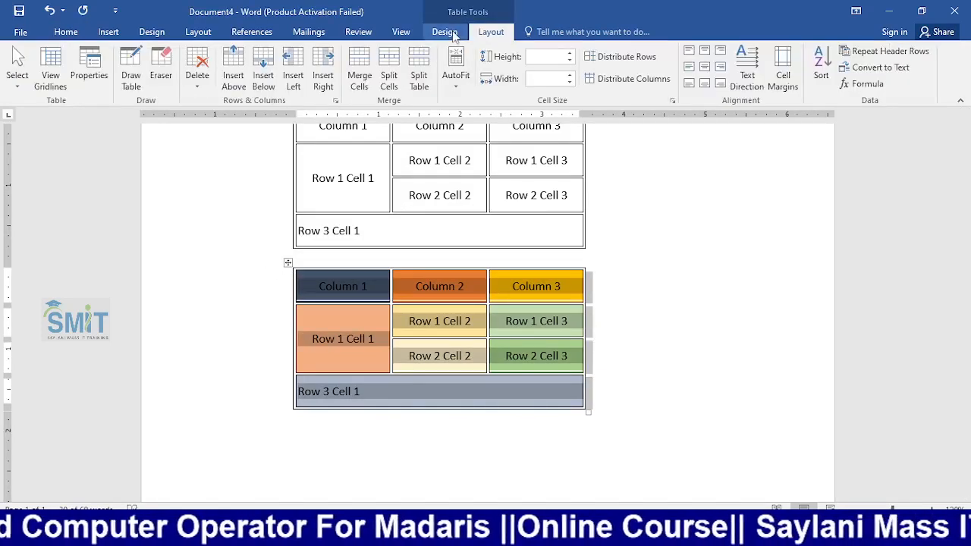
click(446, 32)
click(694, 86)
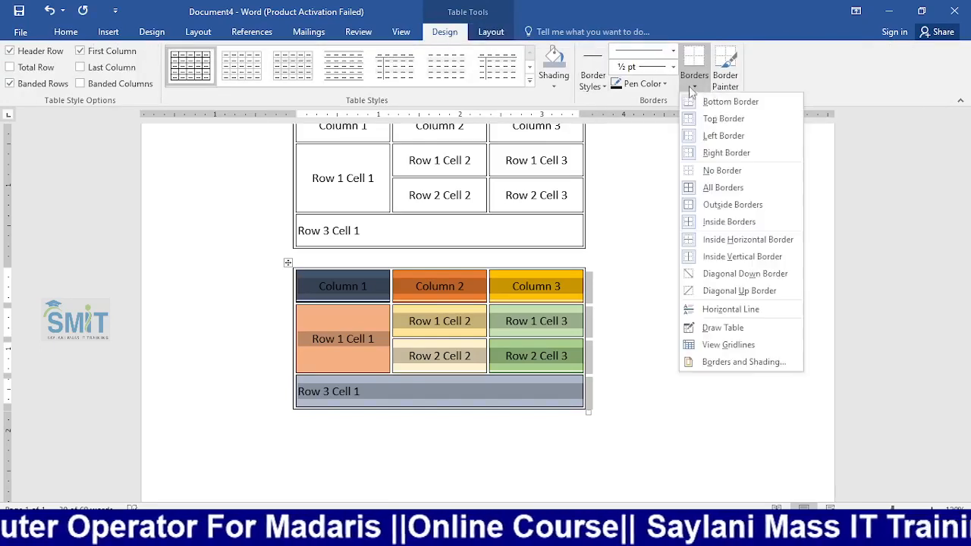
click(722, 363)
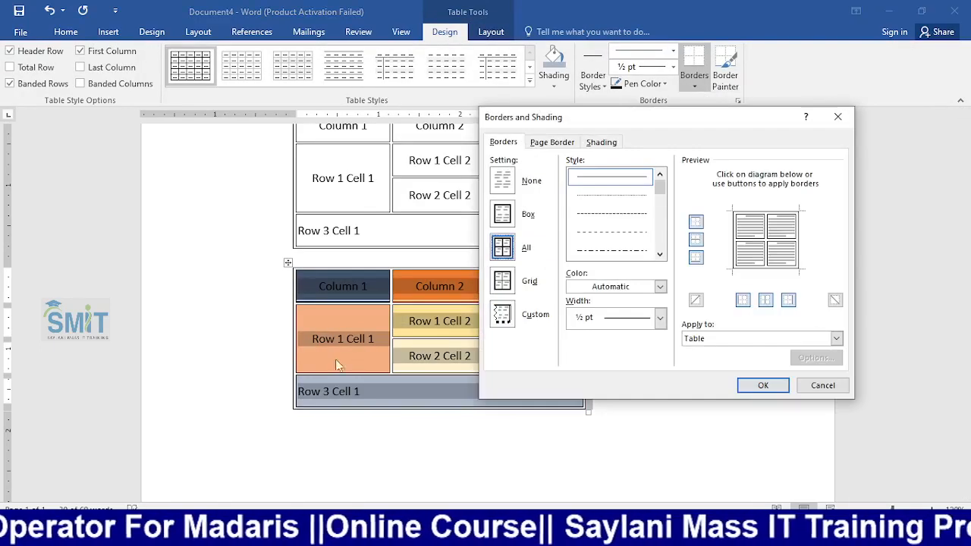
click(506, 281)
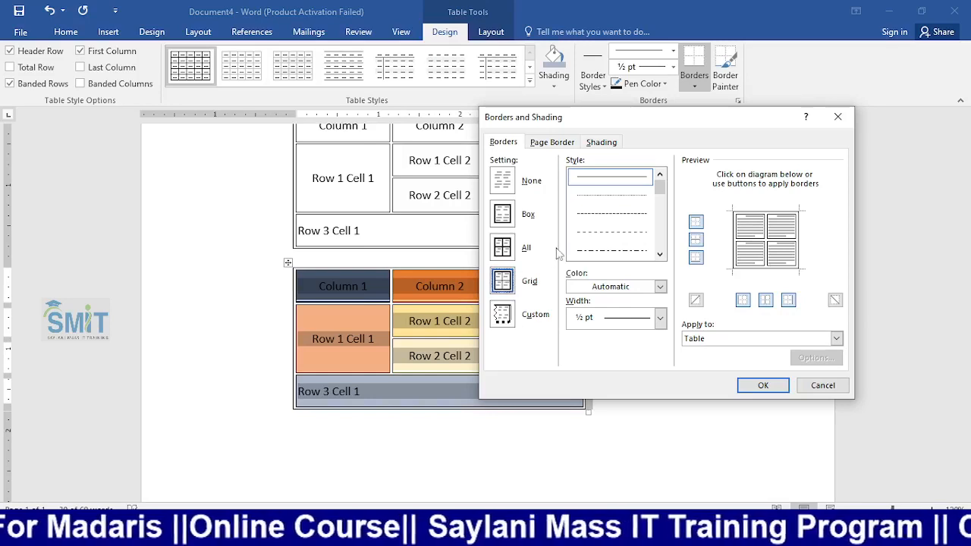
click(735, 253)
click(801, 250)
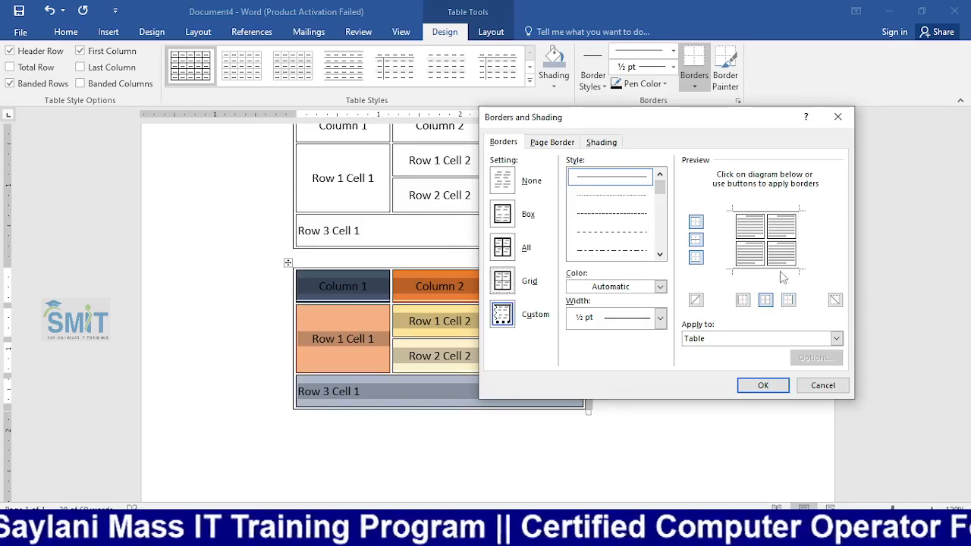
click(782, 272)
click(756, 211)
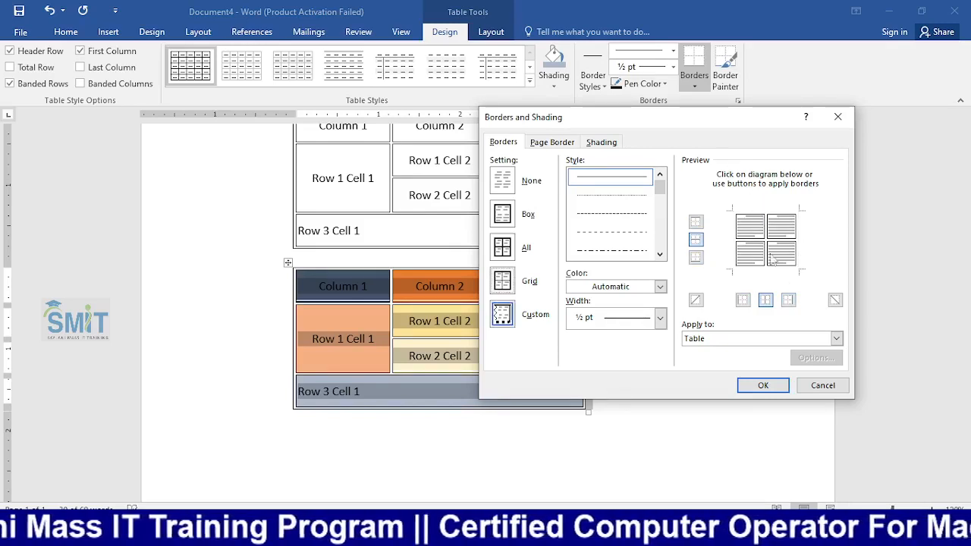
click(764, 386)
click(769, 358)
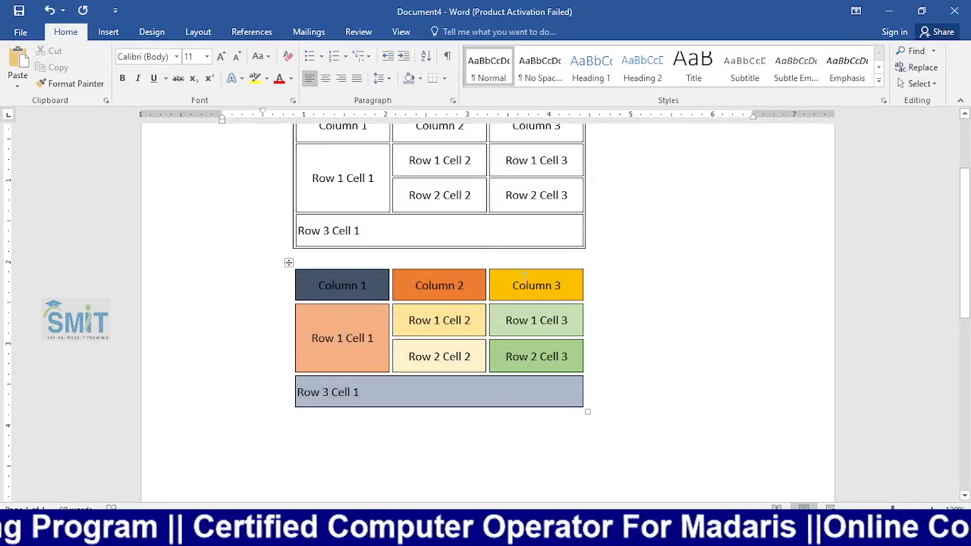
Apply No Border to the whole coloured table
click(288, 263)
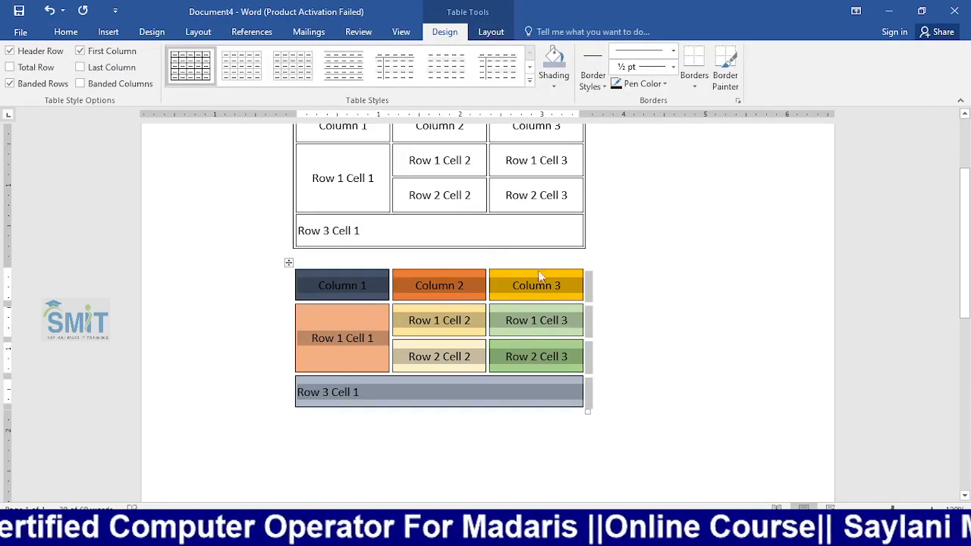
click(694, 84)
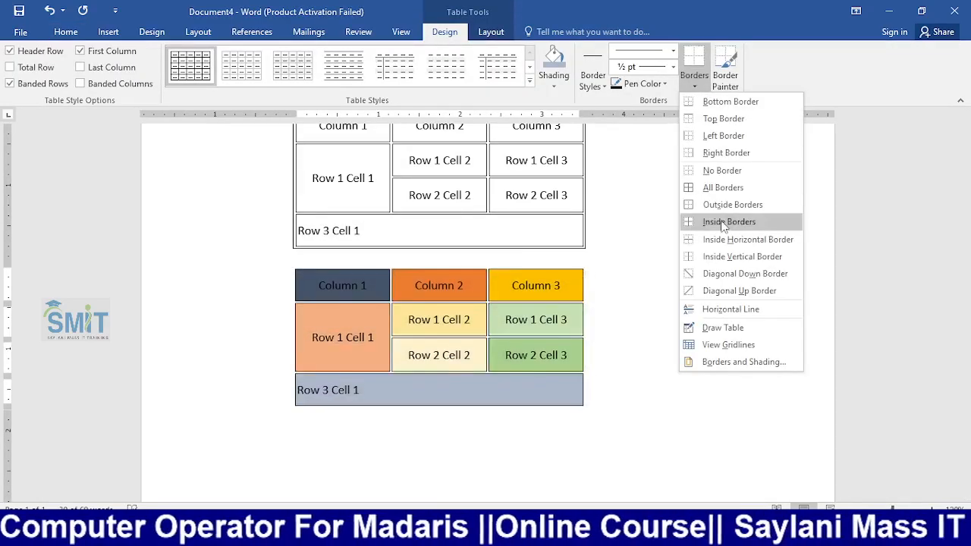
click(722, 170)
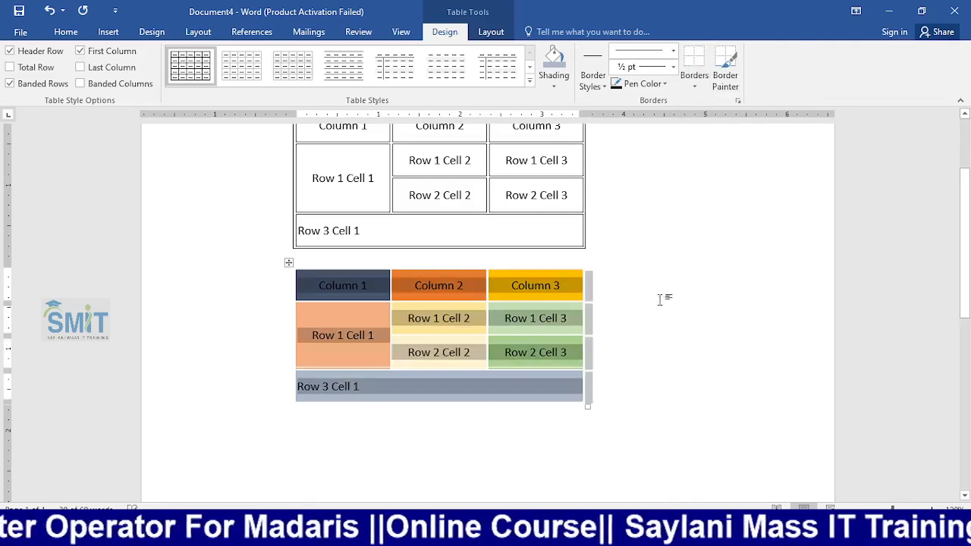
click(657, 305)
scroll(657, 307, down, 2)
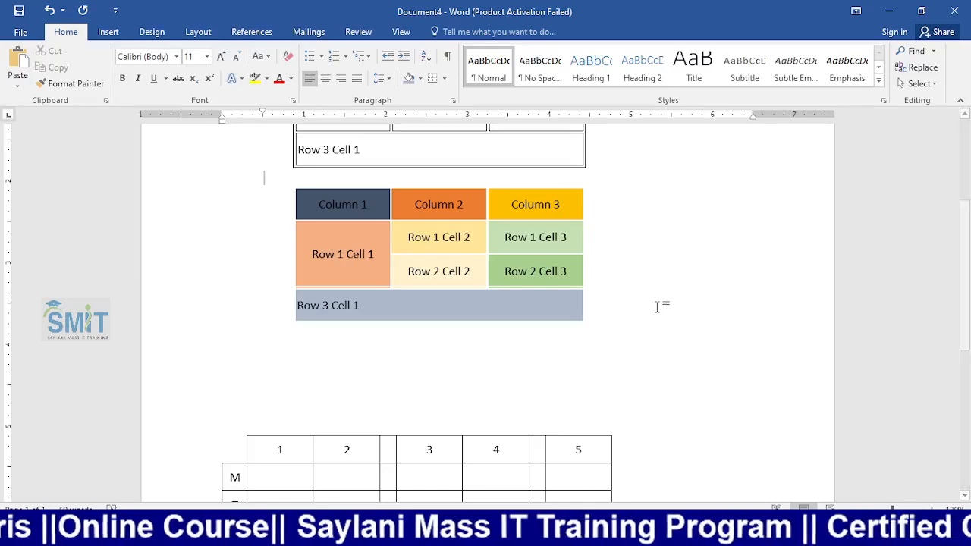
click(440, 205)
click(445, 31)
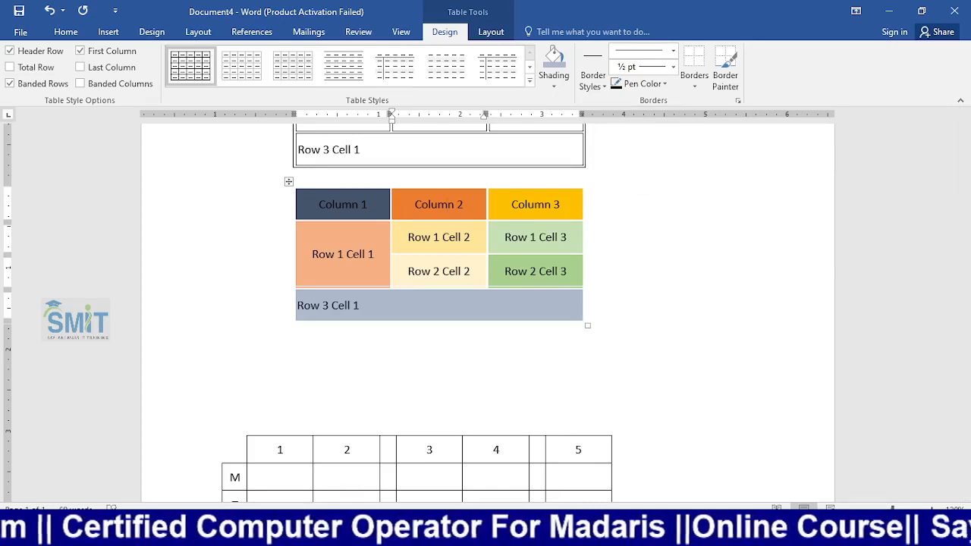
Switch to File Explorer, open the picture images (1).png and enlarge it to 285% to examine the weekly timetable layout
click(341, 472)
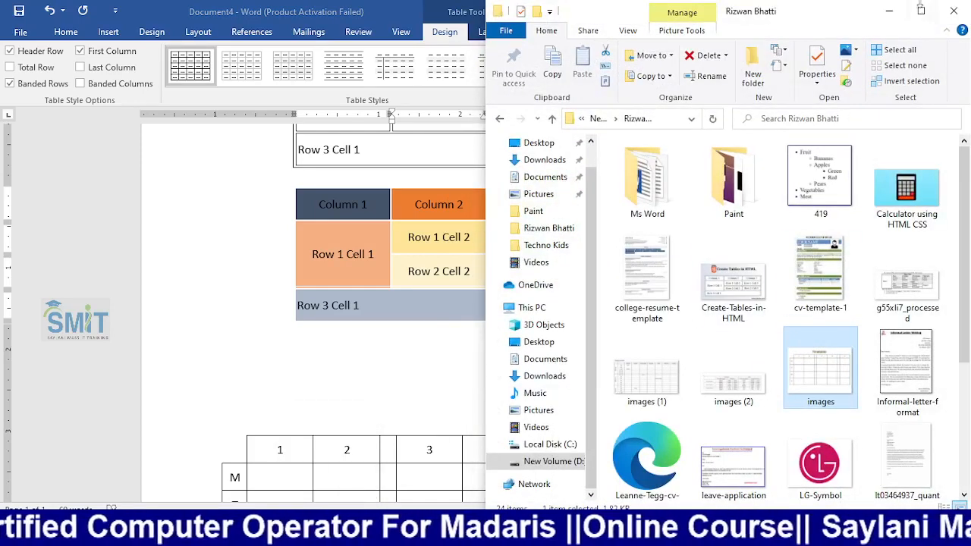
click(921, 9)
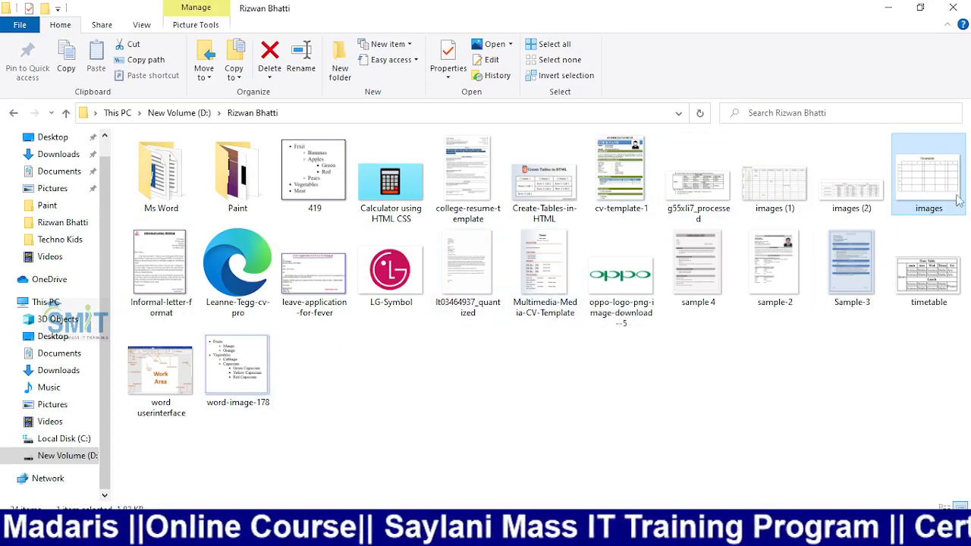
double_click(777, 193)
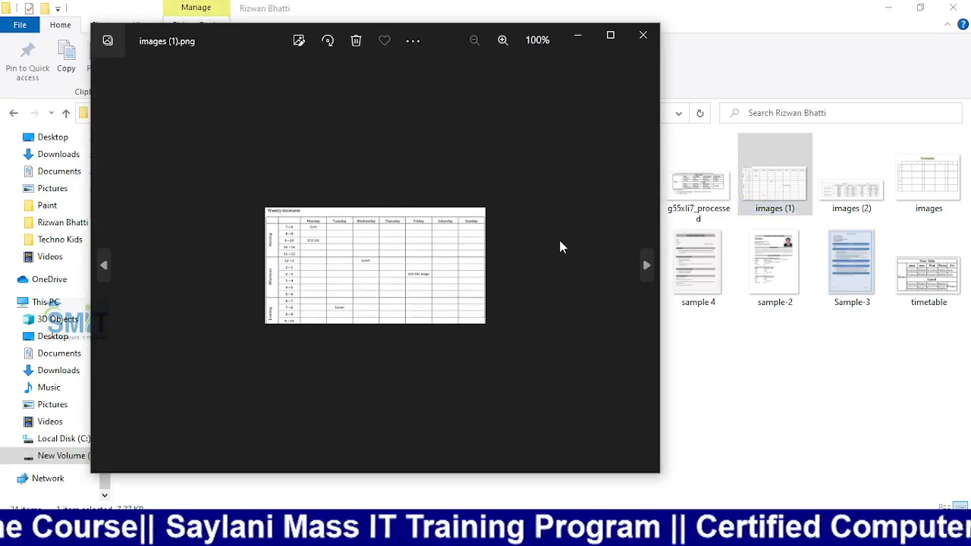
click(611, 35)
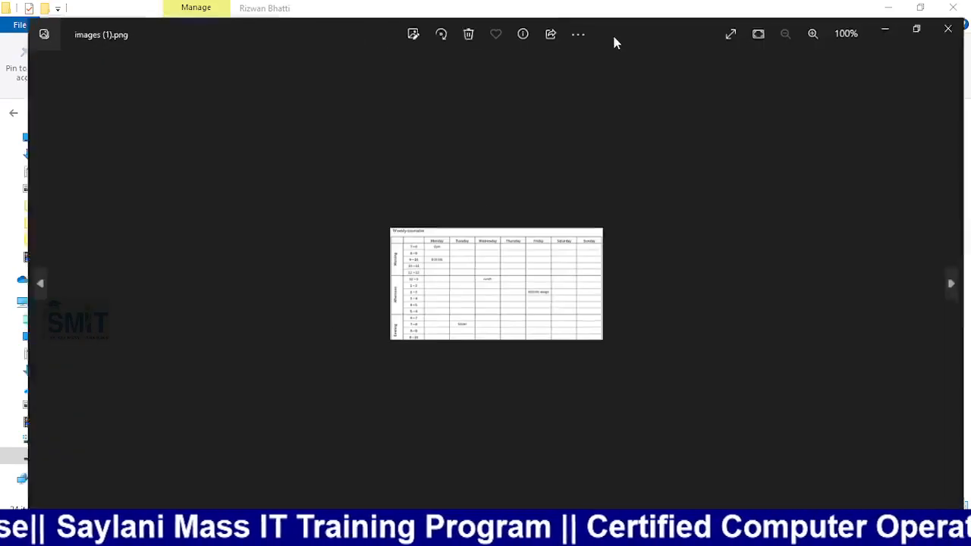
click(804, 20)
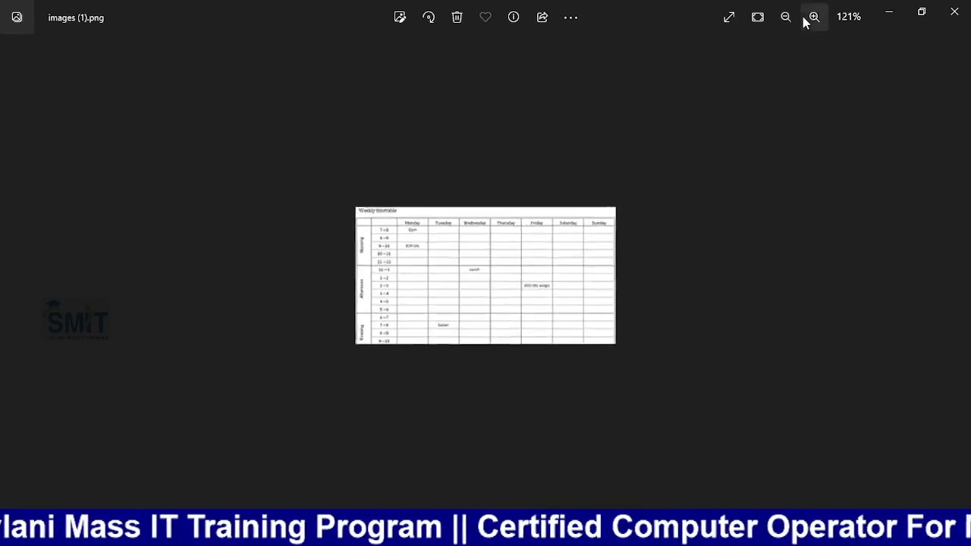
click(805, 20)
click(804, 19)
click(804, 19)
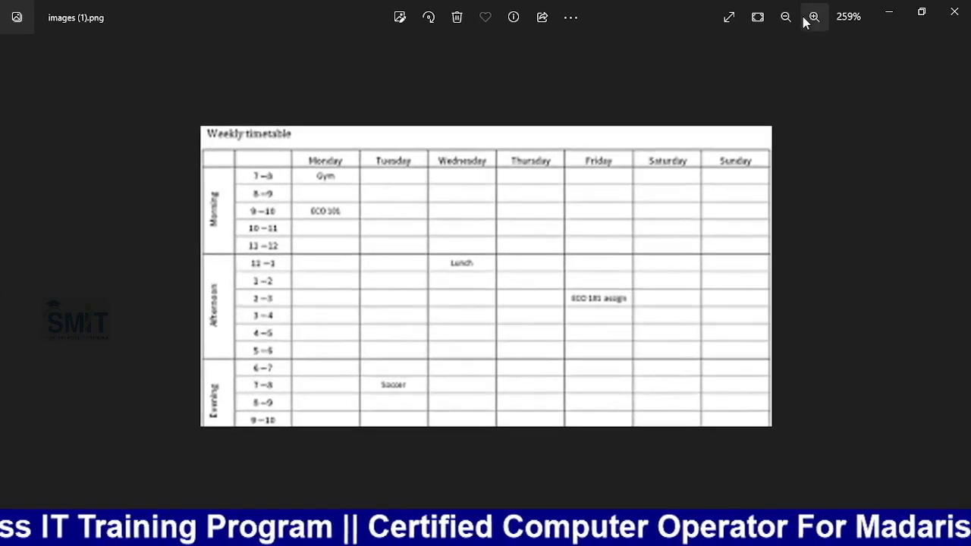
click(806, 21)
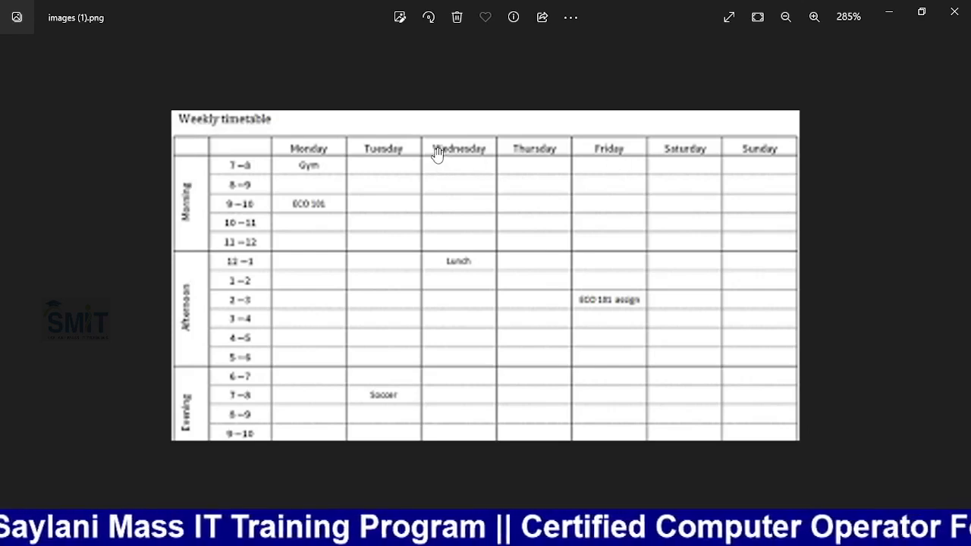
Switch to the blank Word document and insert a table with 9 columns and 16 rows
click(501, 534)
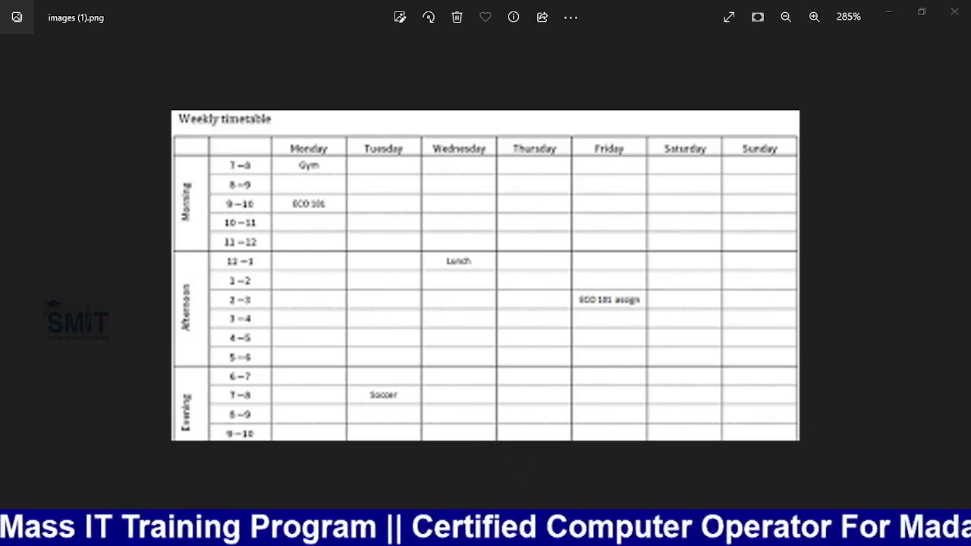
click(491, 490)
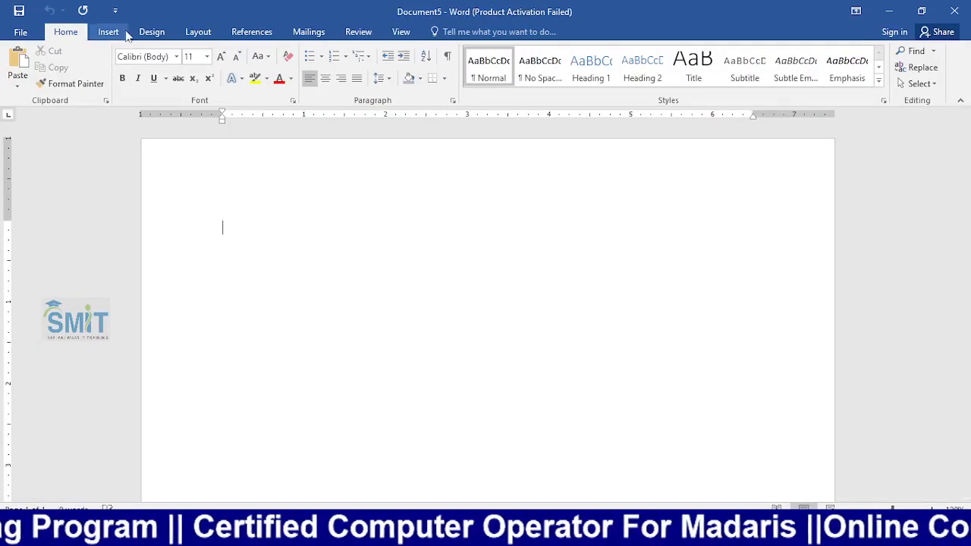
click(121, 33)
click(93, 72)
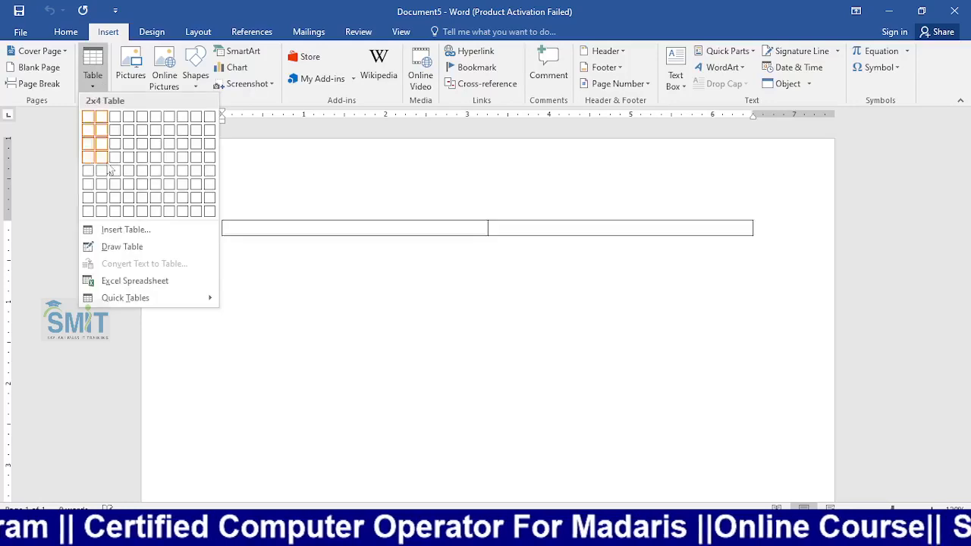
click(110, 230)
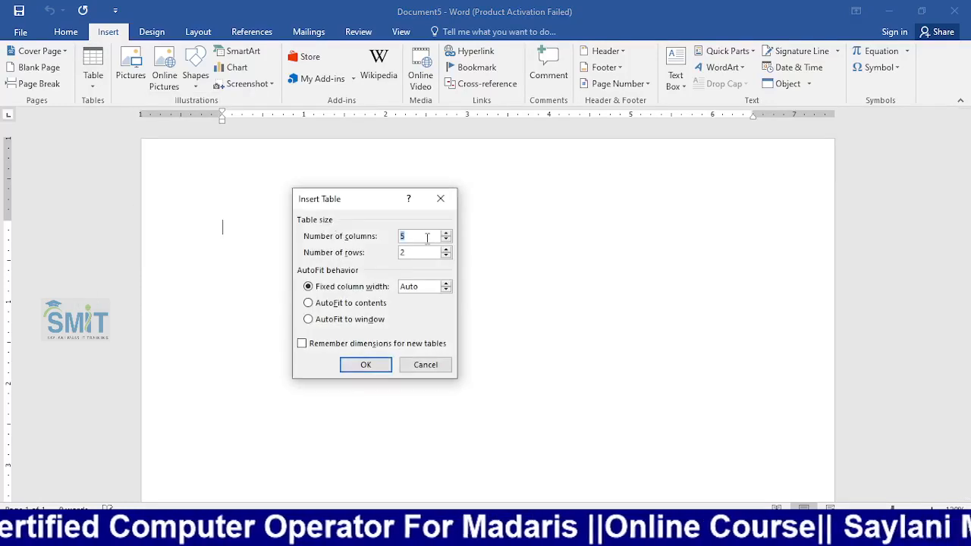
text(9)
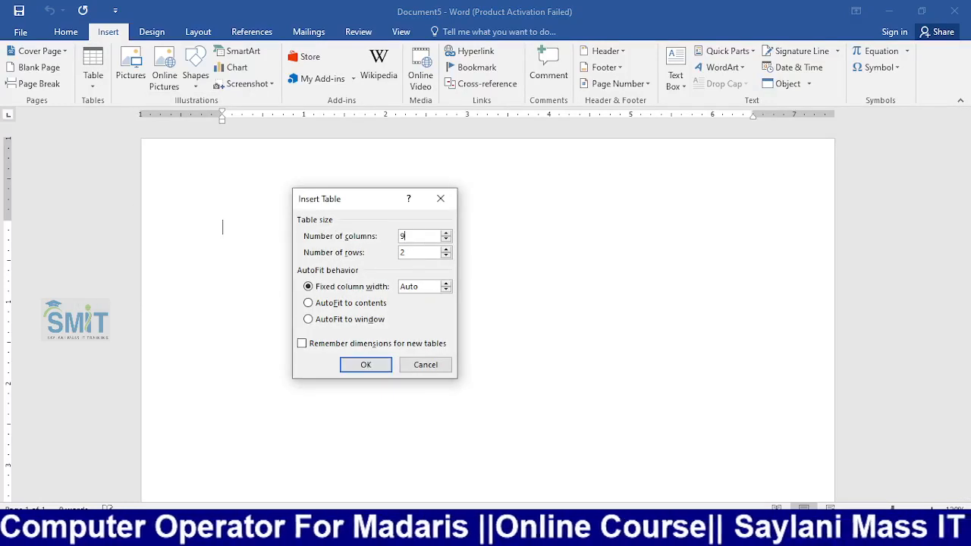
click(426, 258)
click(424, 256)
key(BackSpace)
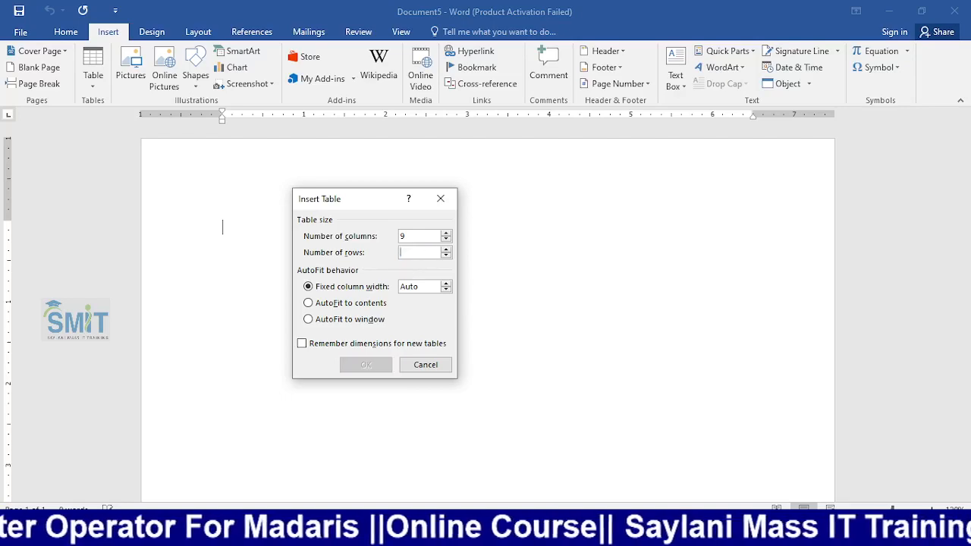
text(16)
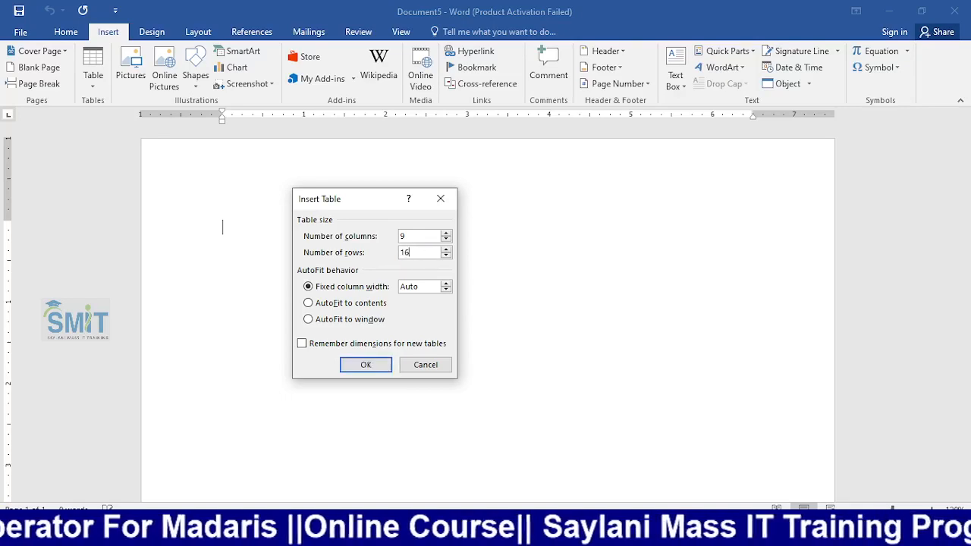
click(366, 365)
Enlarge the whole table from its lower-right corner, making all rows clearly taller and the columns slightly wider
scroll(716, 394, down, 3)
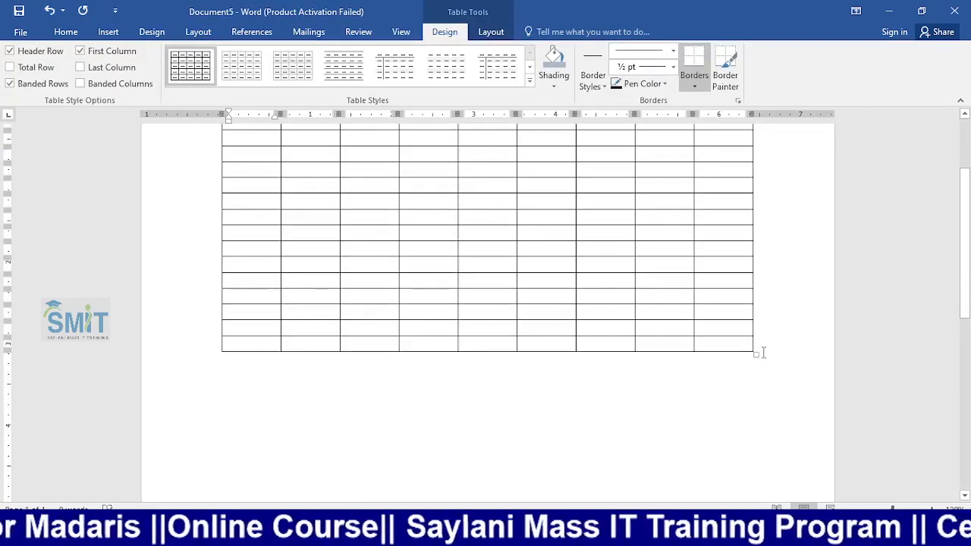
drag(757, 353, 765, 489)
scroll(759, 372, up, 1)
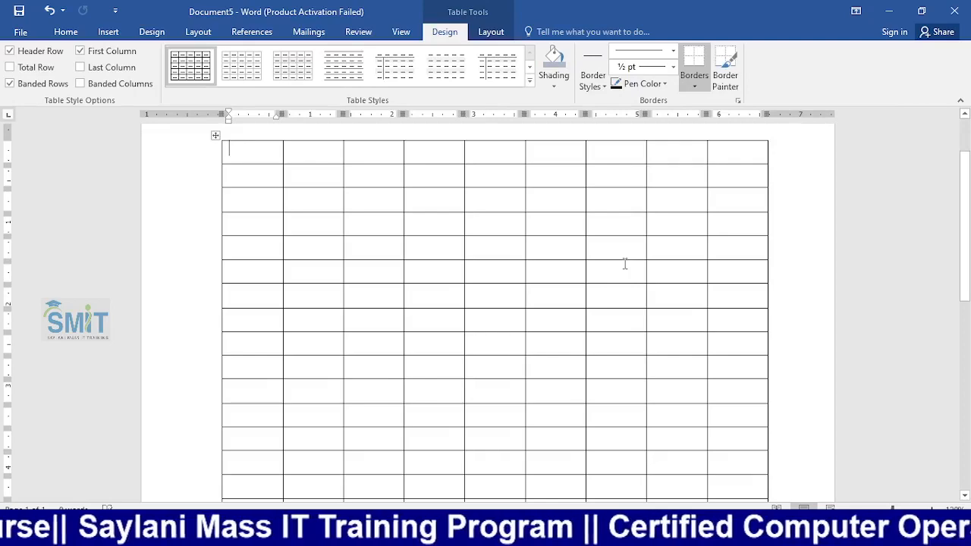
Arrange the Word document and the weekly timetable picture side by side, with Word on the left half
key(super+Left)
click(721, 135)
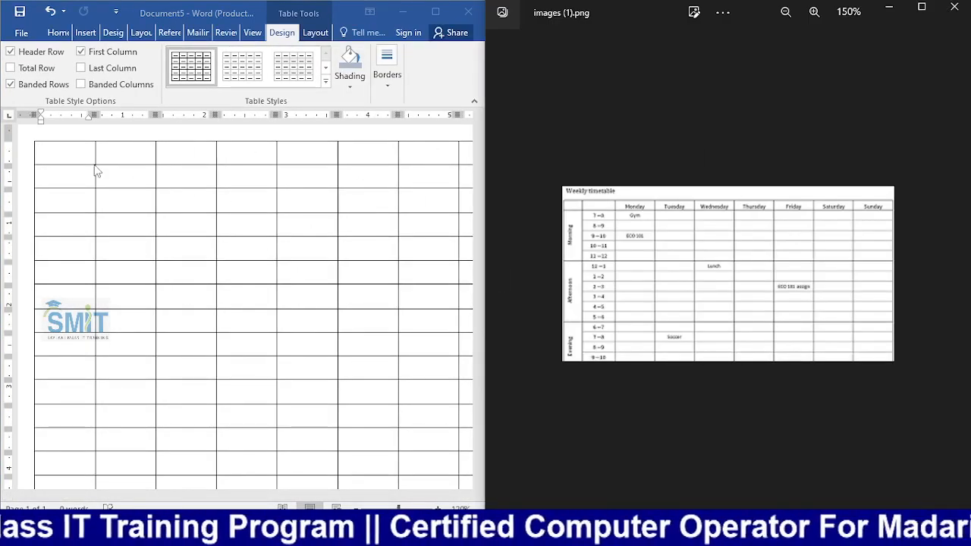
click(129, 156)
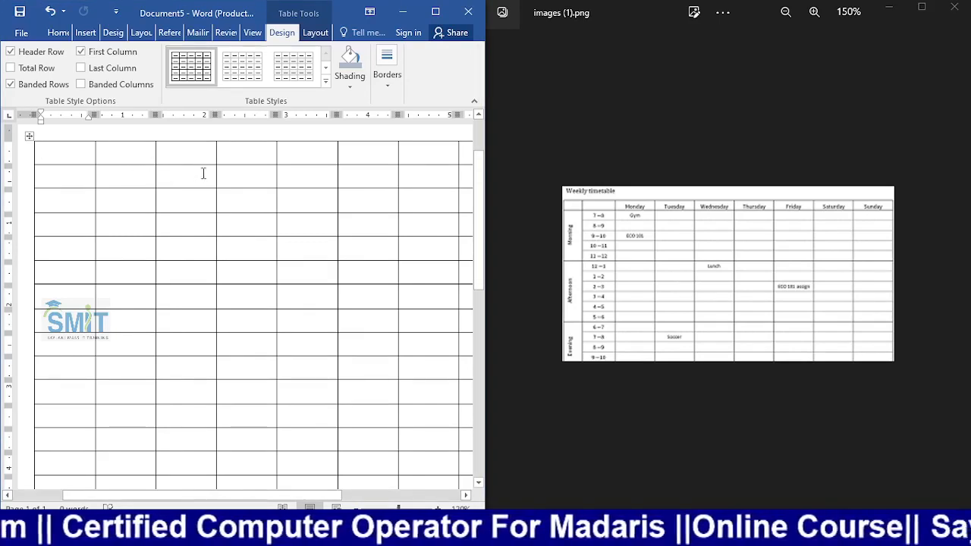
click(116, 155)
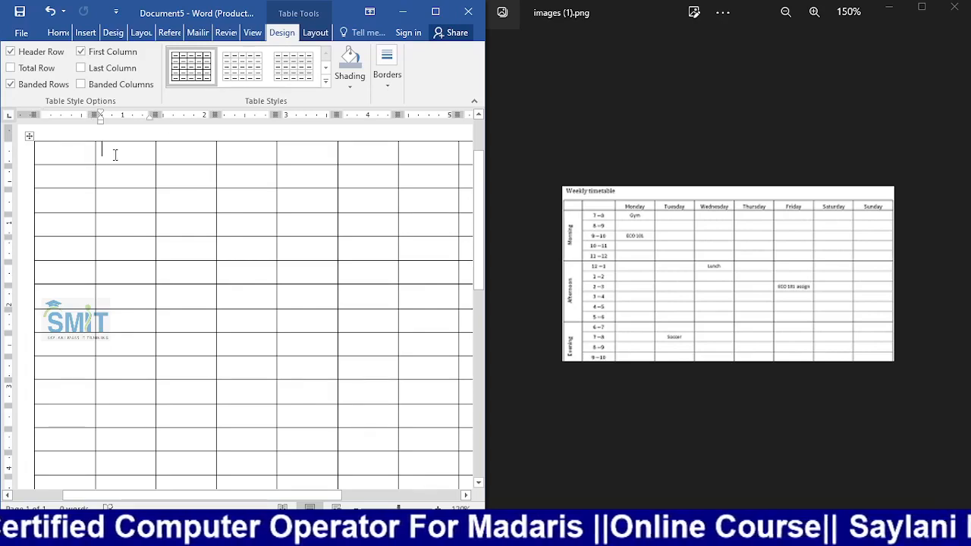
Enter the day headings Monday, Tuesday and wednesday in the first row, starting from the third column
click(172, 154)
text(M)
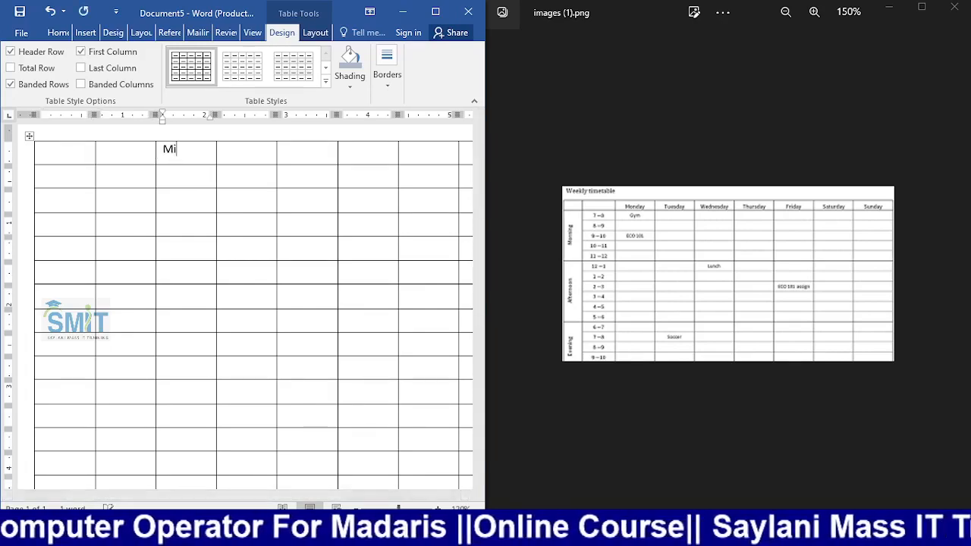
text(onday)
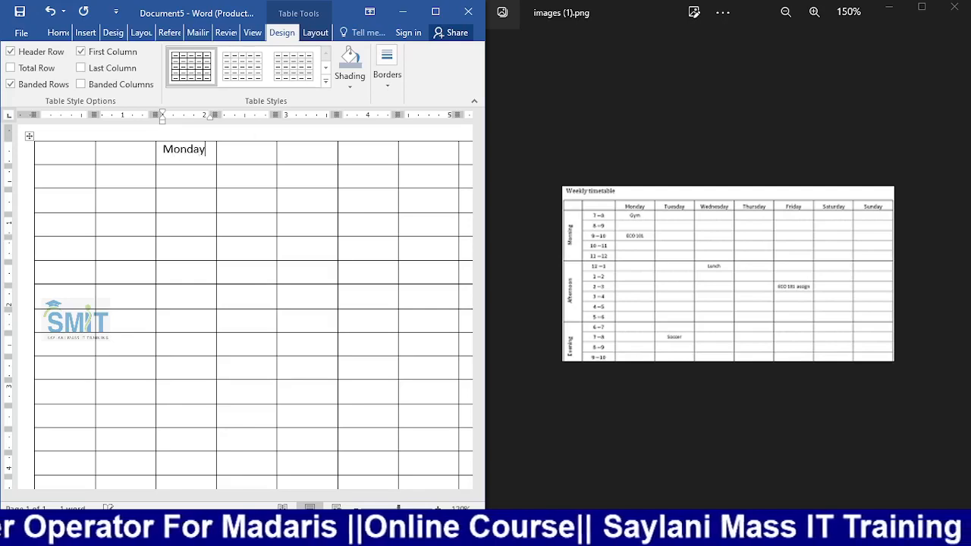
key(Tab)
text(Tue)
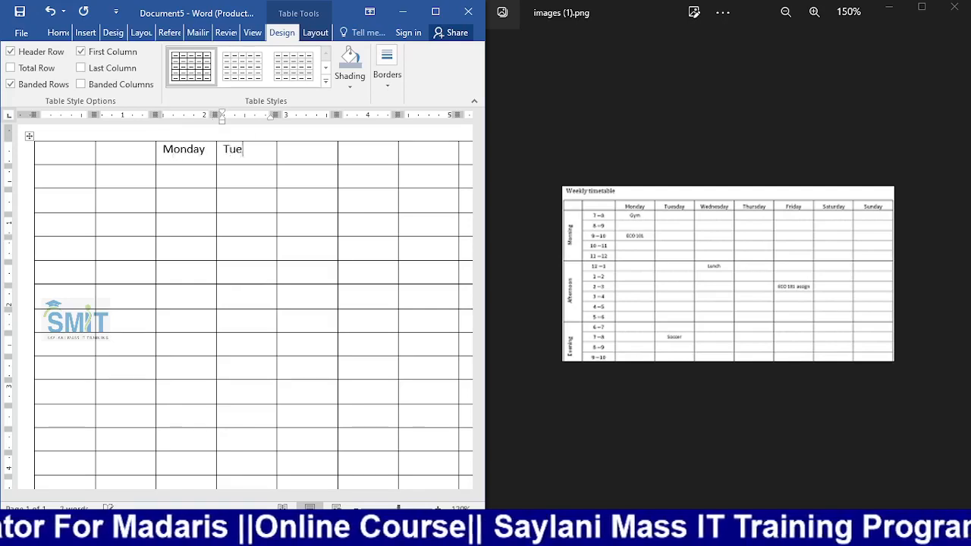
text(sday)
key(Tab)
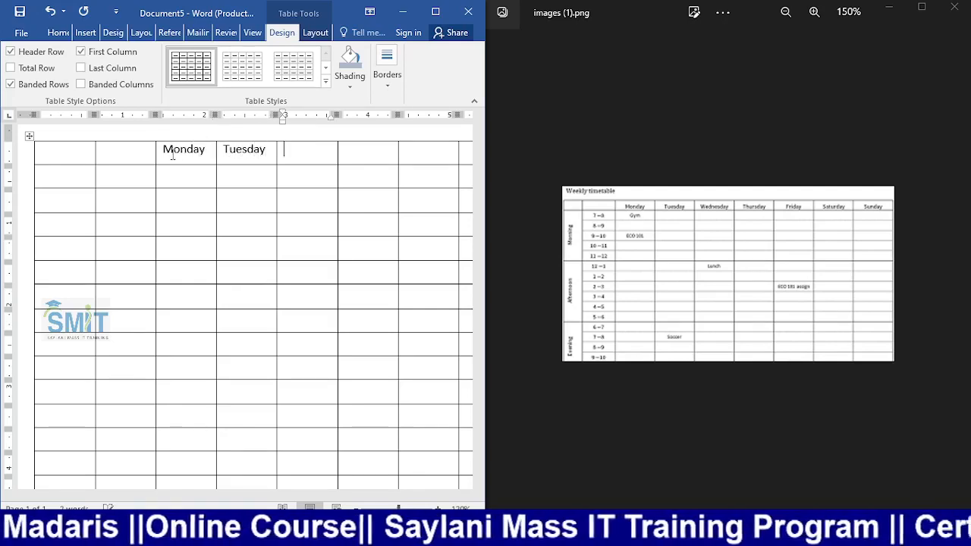
text(wed)
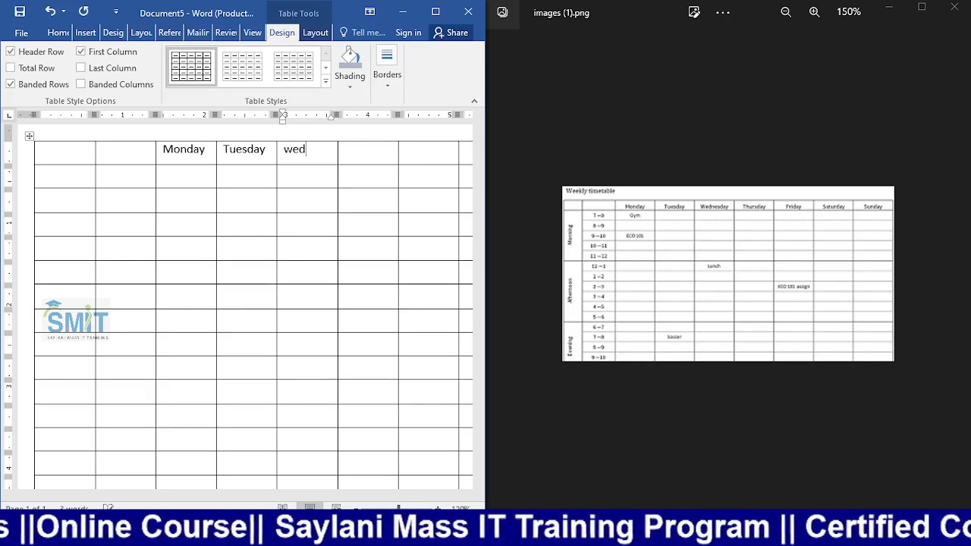
text(nesday)
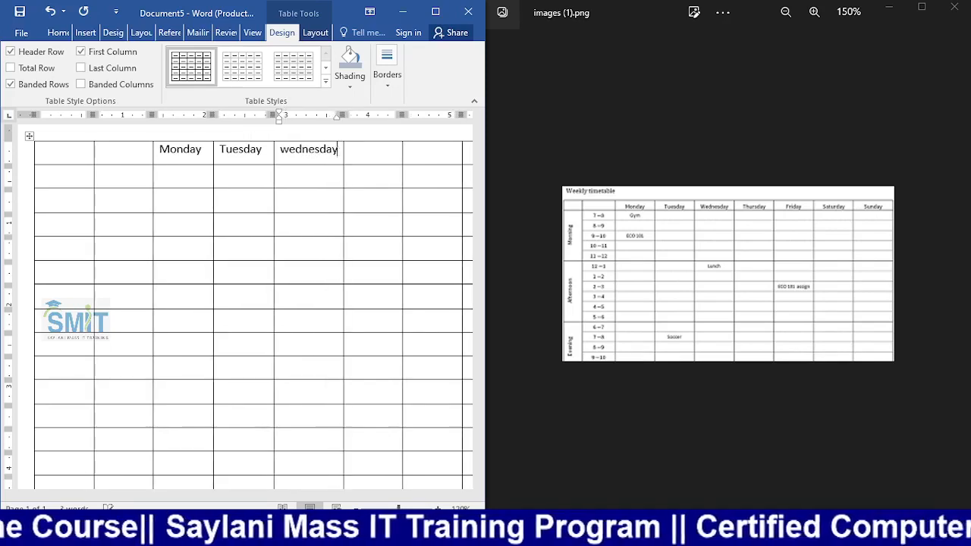
Continue the first-row headings with Thursday, Friday, Saturday and Sunday in the remaining columns
key(Tab)
text(Th)
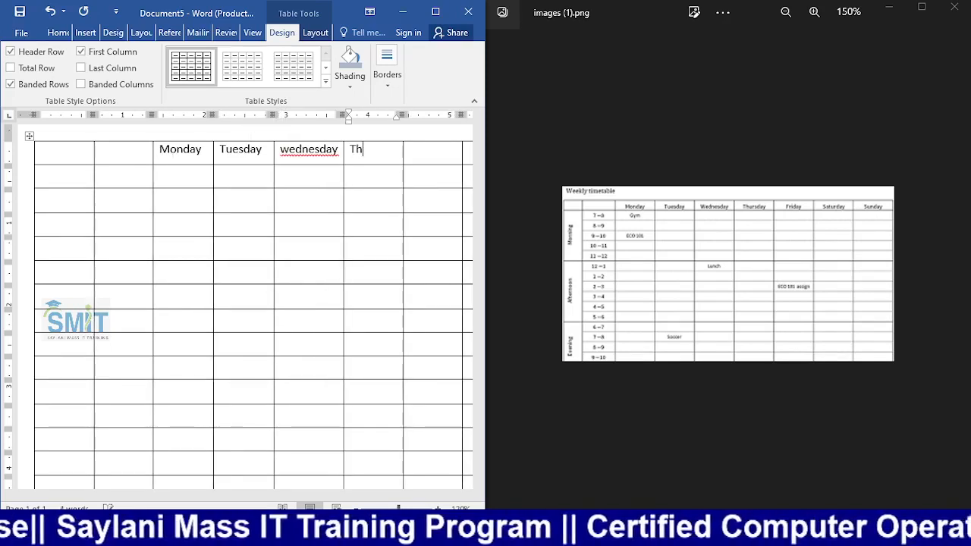
text(ursday)
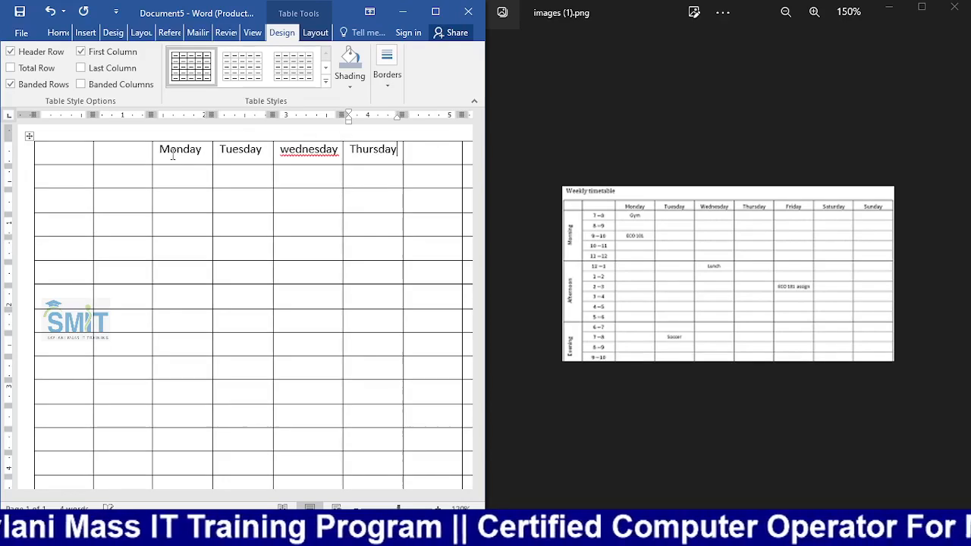
key(Tab)
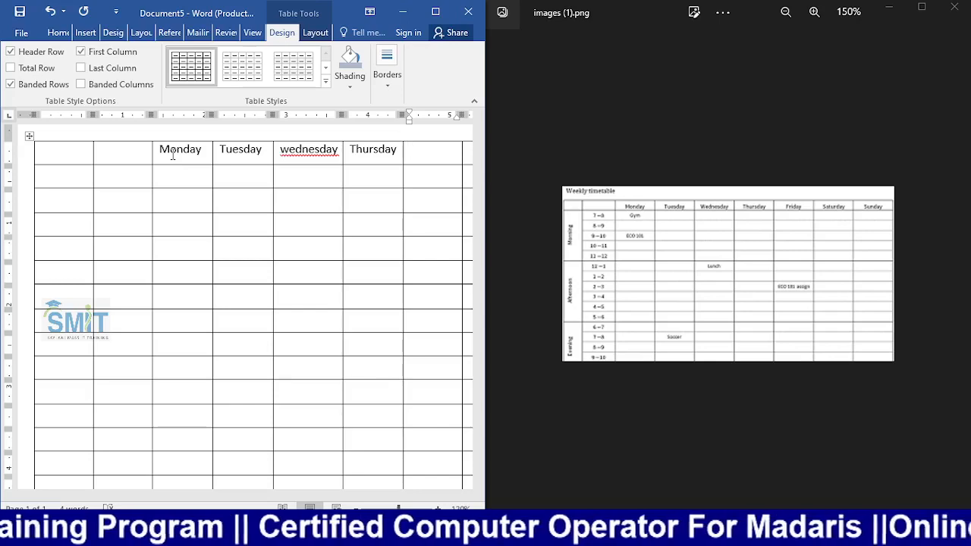
text(Fri)
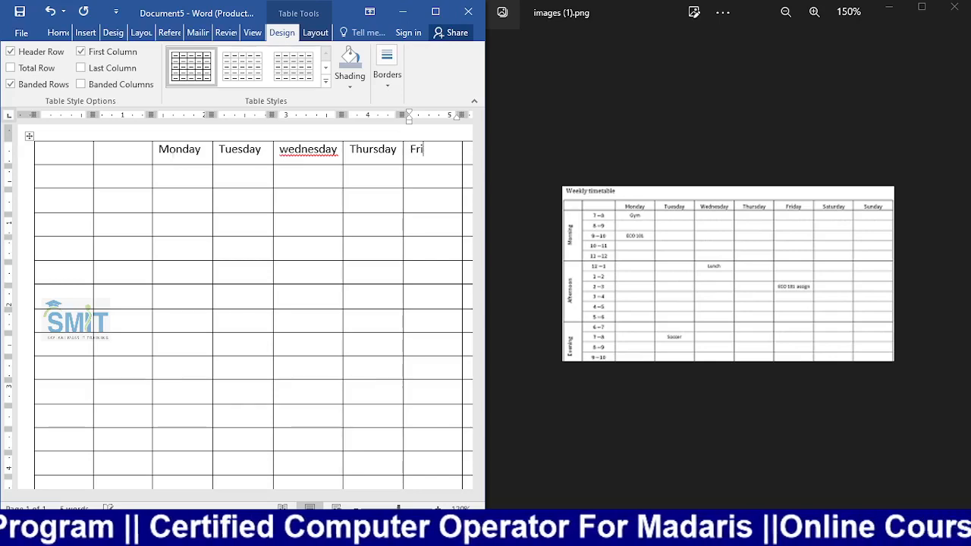
text(day)
key(Tab)
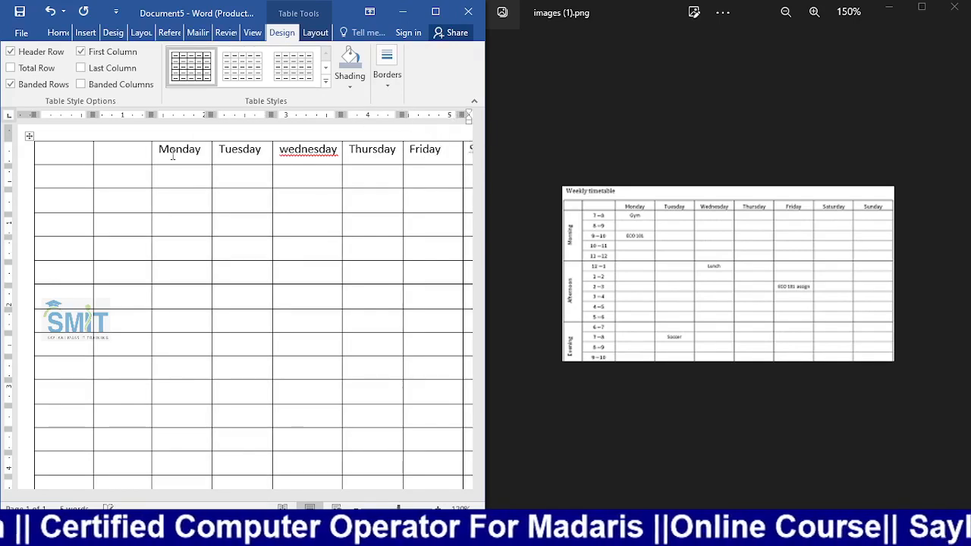
text(Sa)
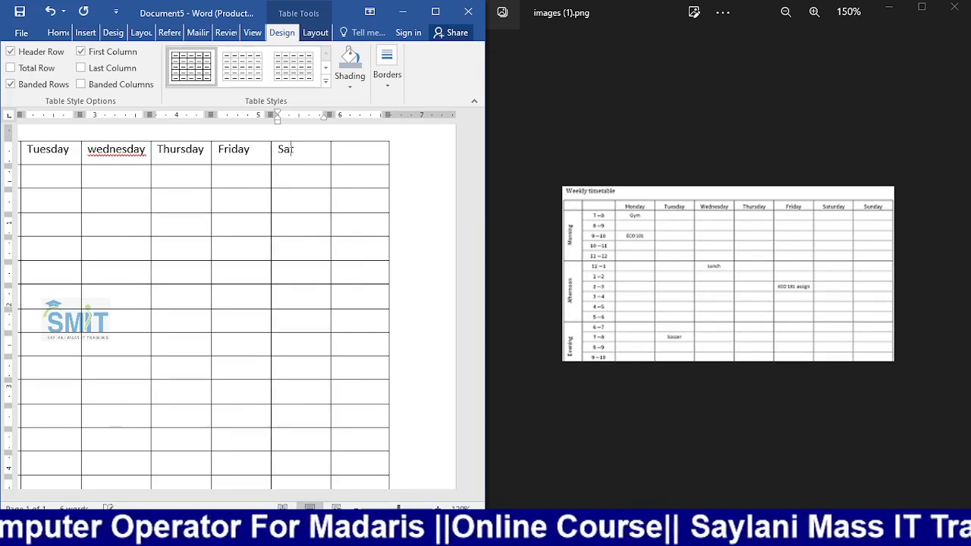
text(turday)
key(Tab)
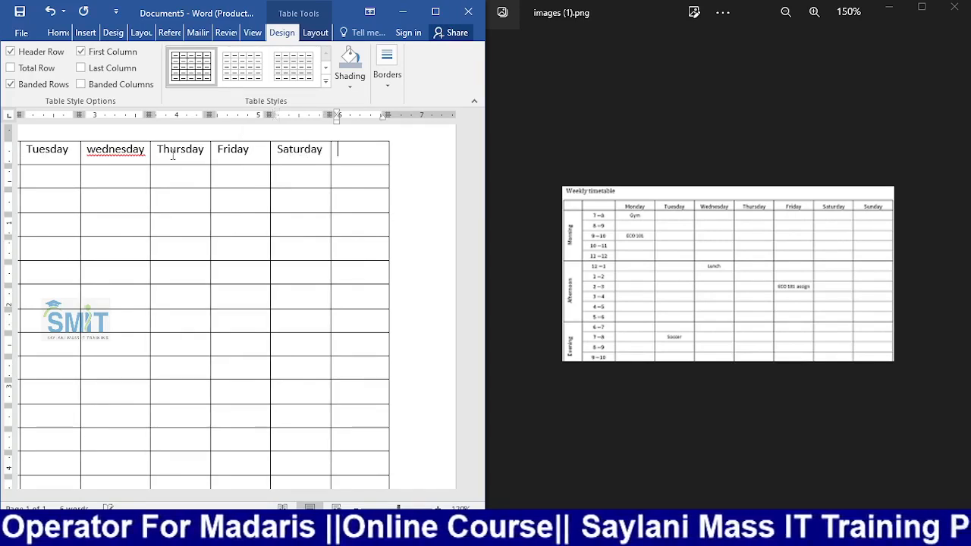
text(Sund)
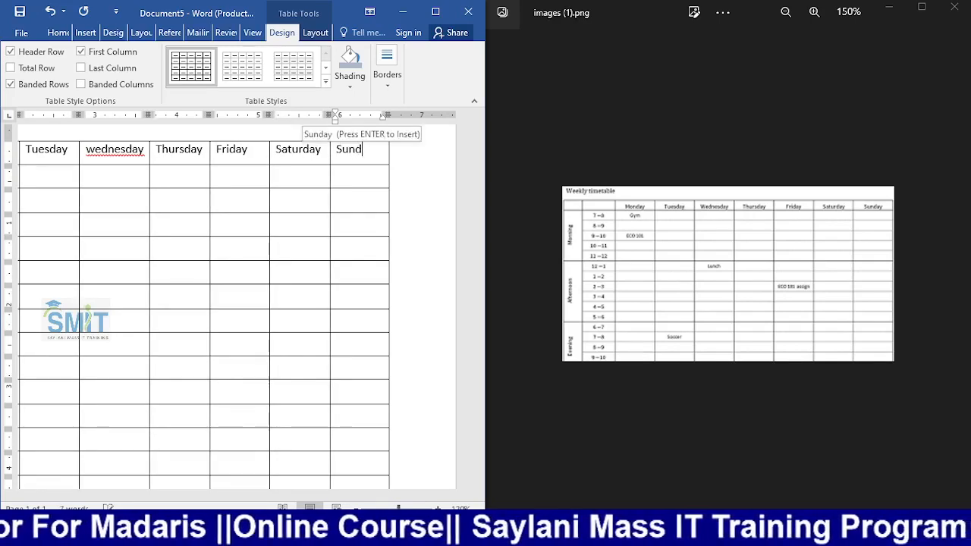
text(ay)
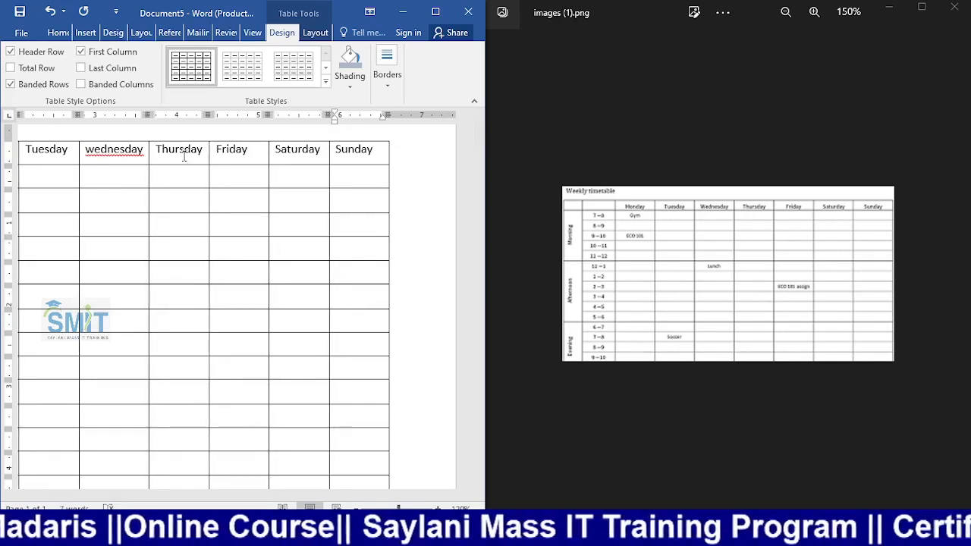
Enter the time slot 7-8 in the second column of the row below the day headings
drag(278, 496, 103, 497)
mouse_move(110, 313)
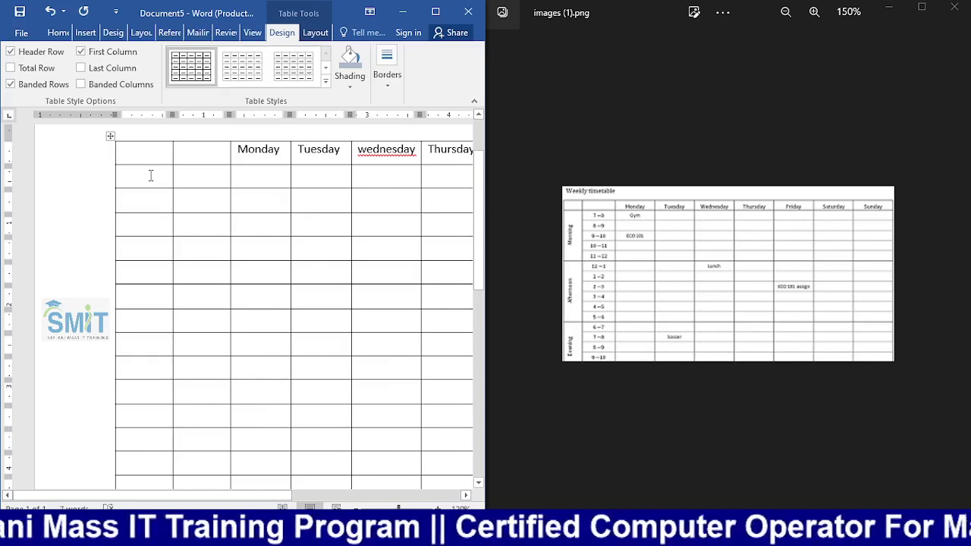
click(193, 179)
text(1-8)
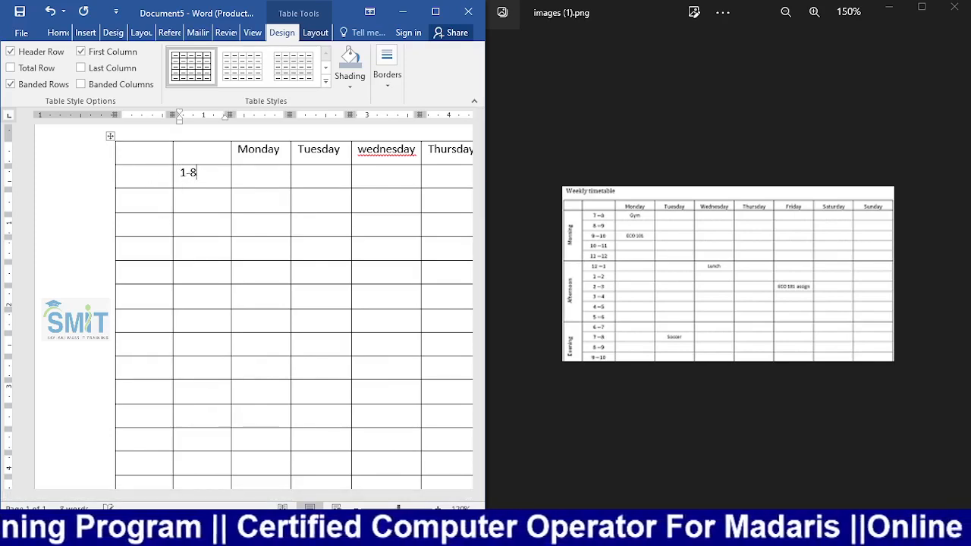
key(BackSpace)
key(BackSpace)
key(BackSpace)
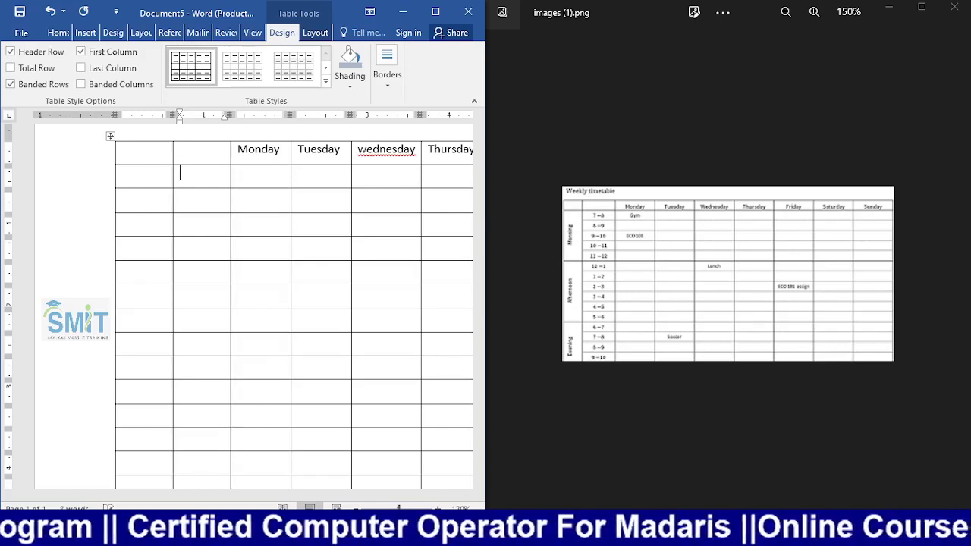
text(7-8)
Fill the next three cells down the second column with the time slots 8-9, 9-10 and 10-11
key(Down)
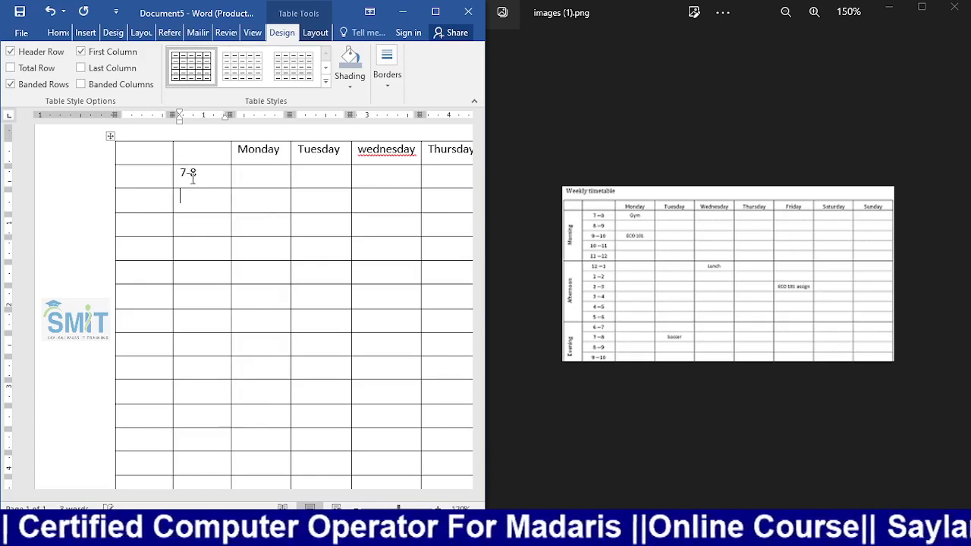
text(8-9)
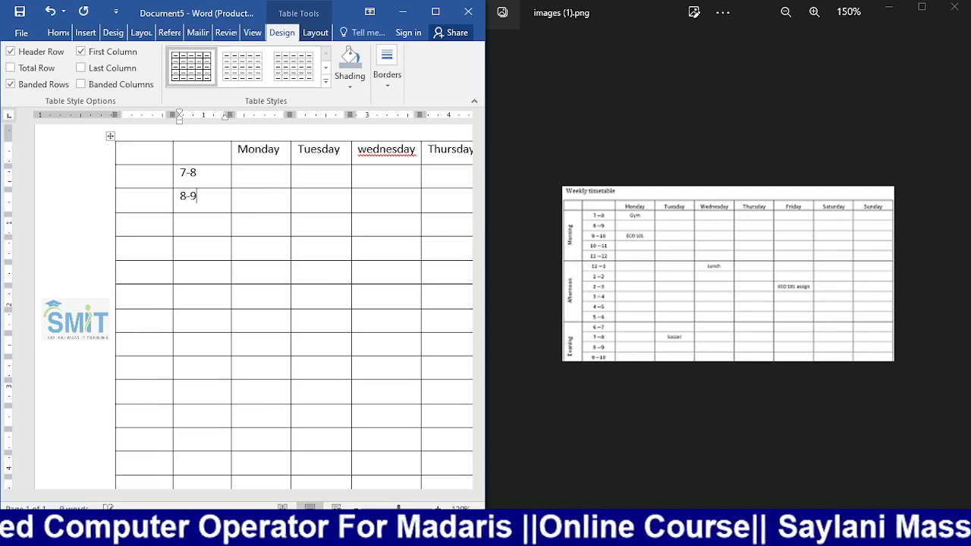
key(Down)
text(9-10)
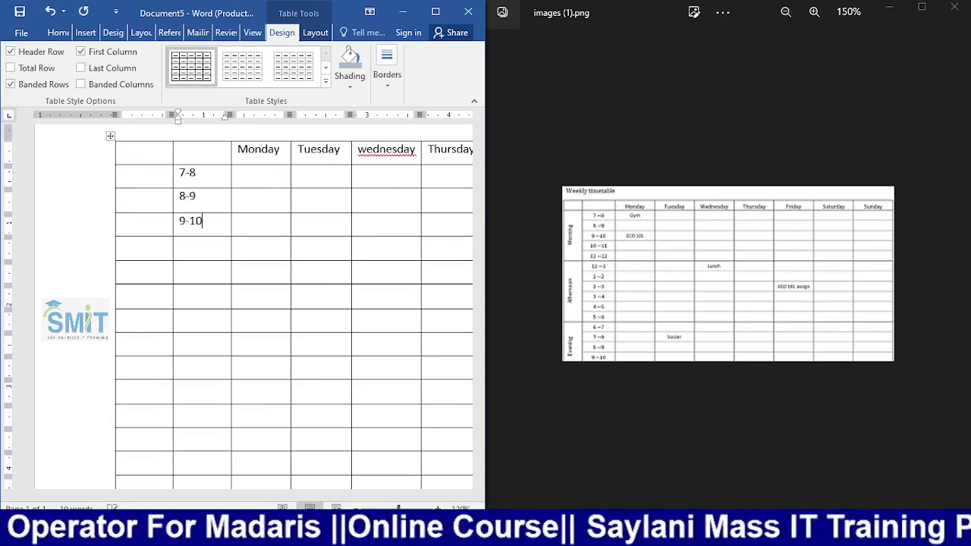
key(Down)
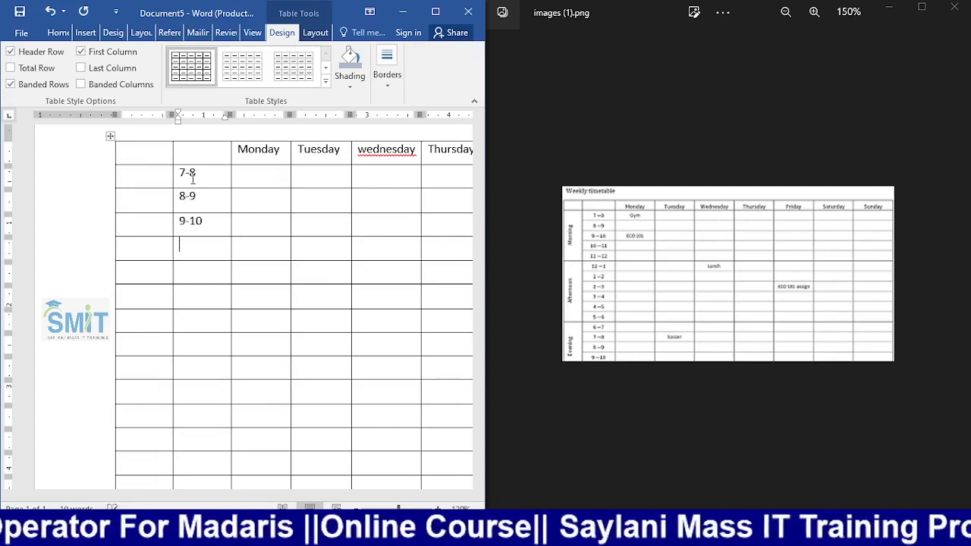
text(10-11)
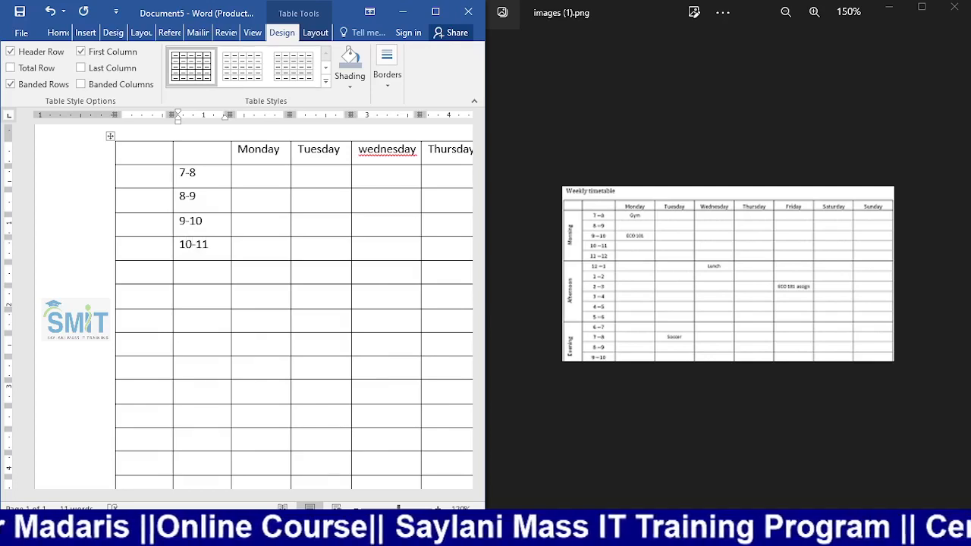
Enter the time slots 11-12 and 12-1 in the two cells below 10-11 in the second column
key(Down)
text(11-12)
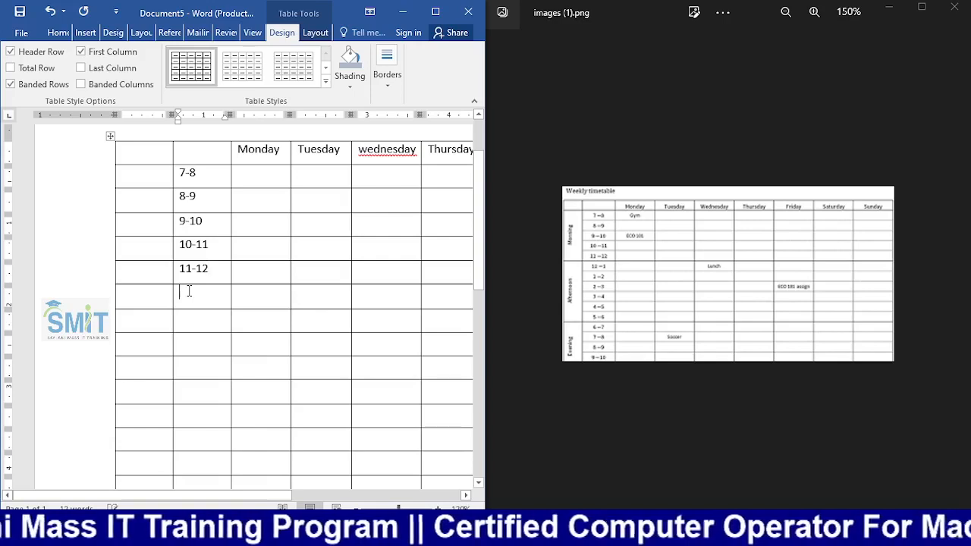
text(11)
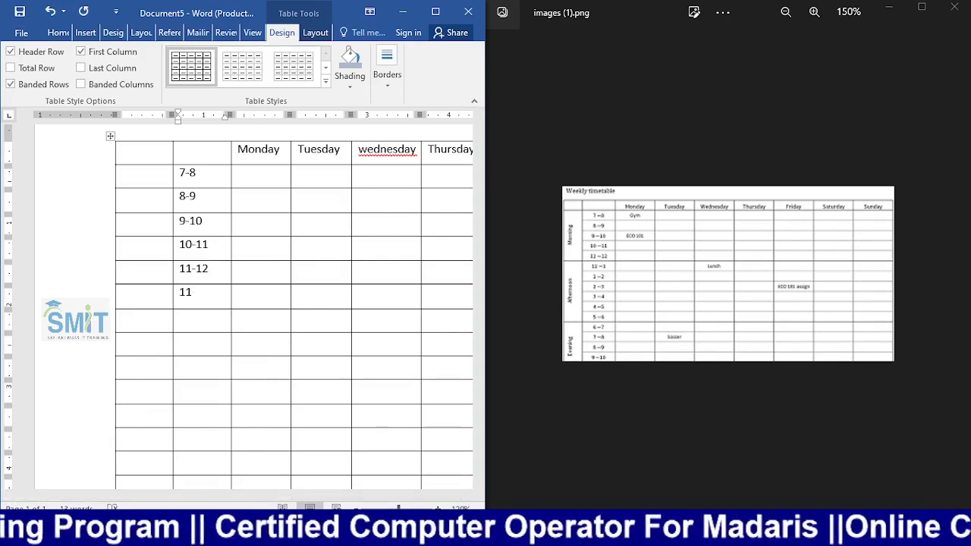
key(BackSpace)
text(2-1)
key(Down)
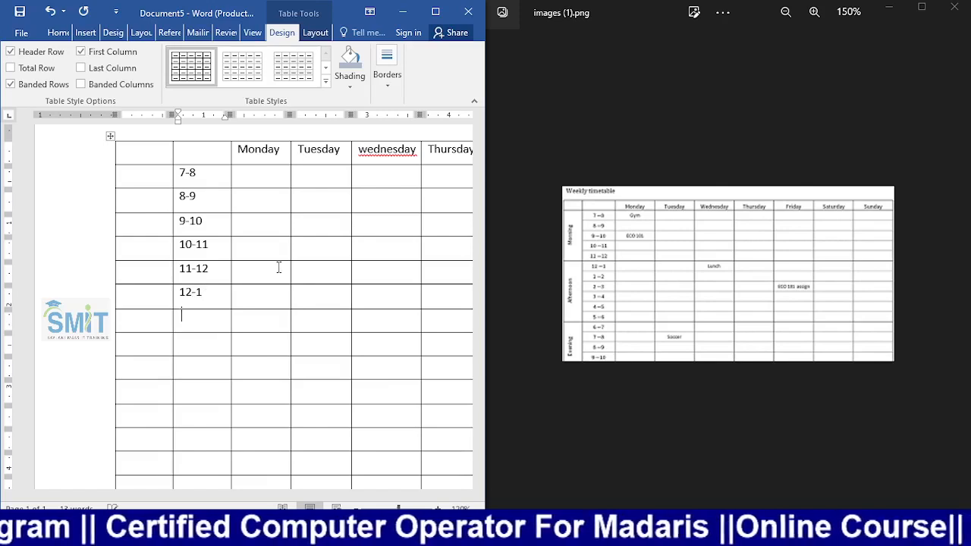
Continue down the second column with the time slots 1-2, 2-3 and 3-4
text(1-)
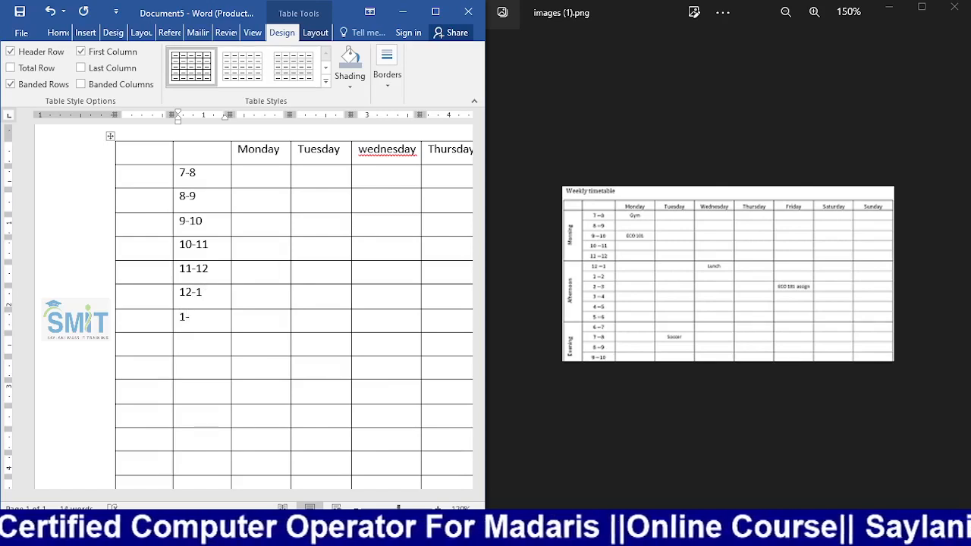
text(2)
key(Down)
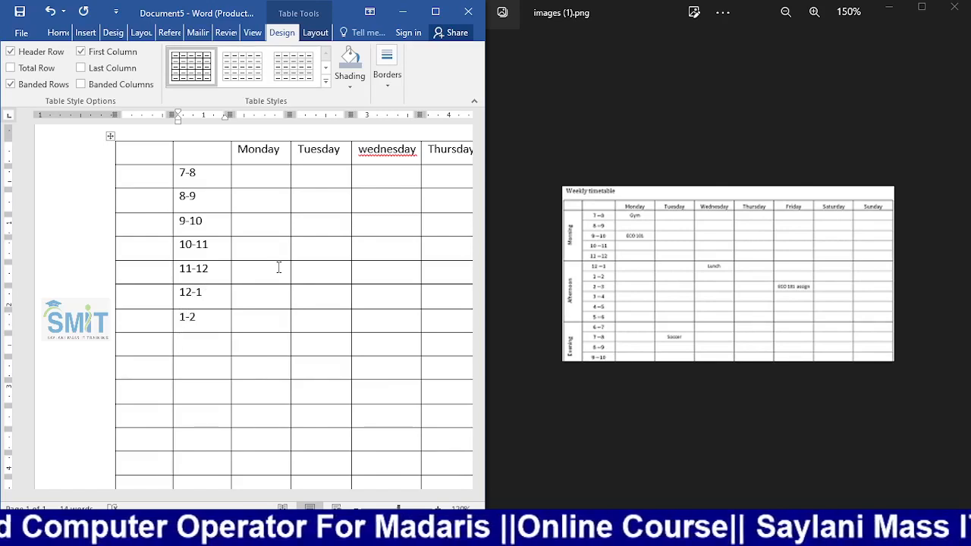
text(2-3)
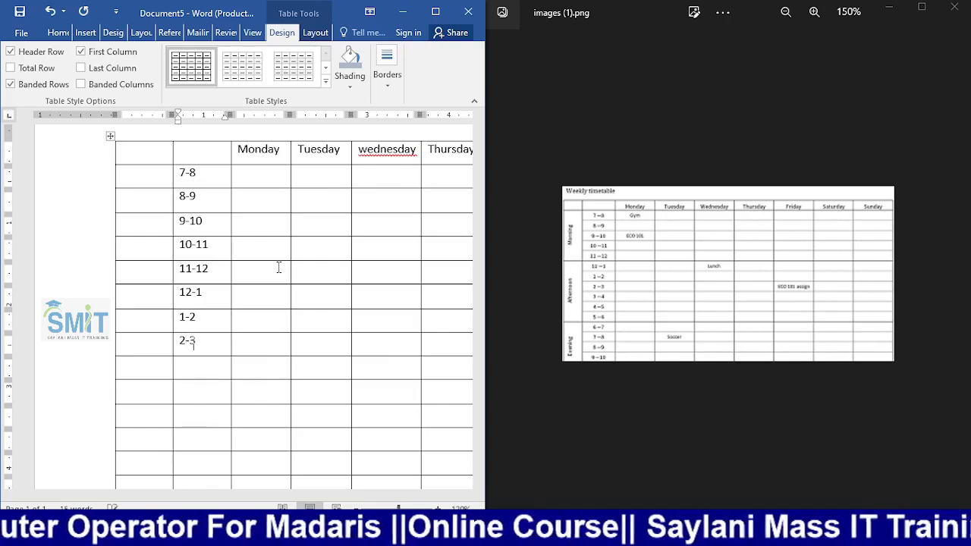
text(3-4)
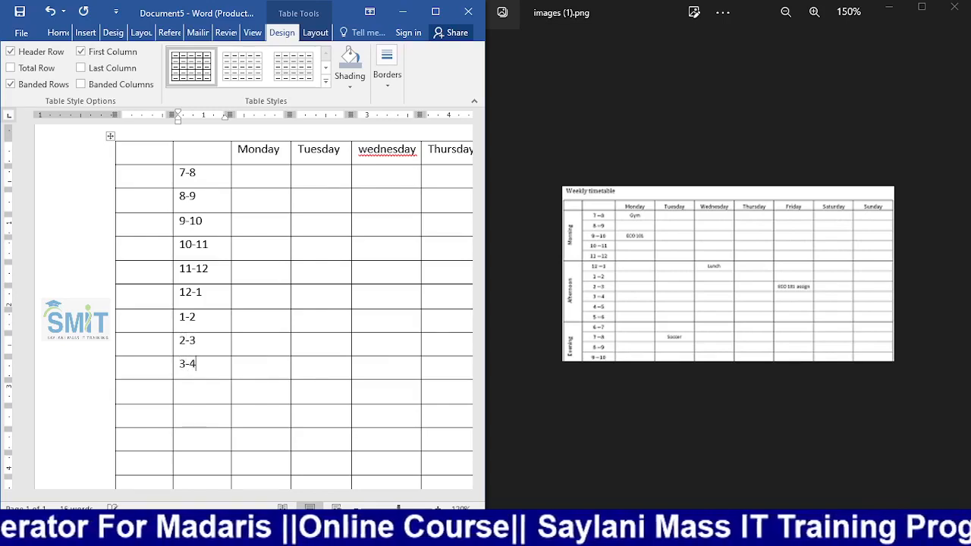
Fill the next three cells of the second column with the time slots 4-5, 5-6 and 6-7
key(Down)
text(4-5)
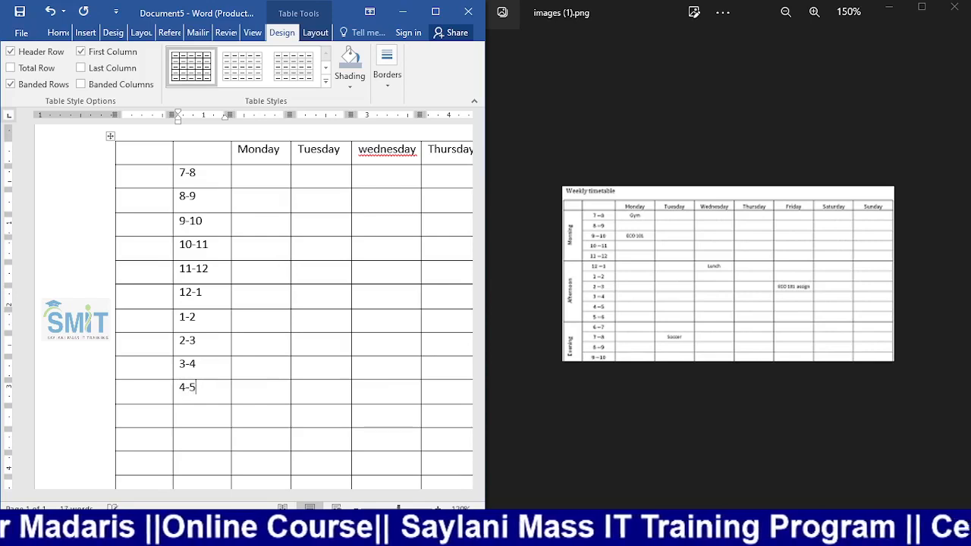
key(Down)
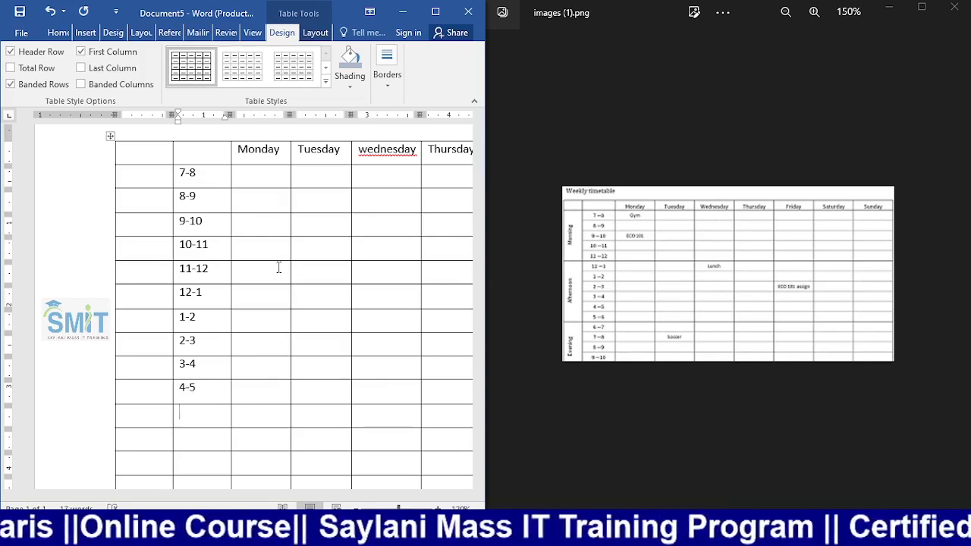
text(5-6)
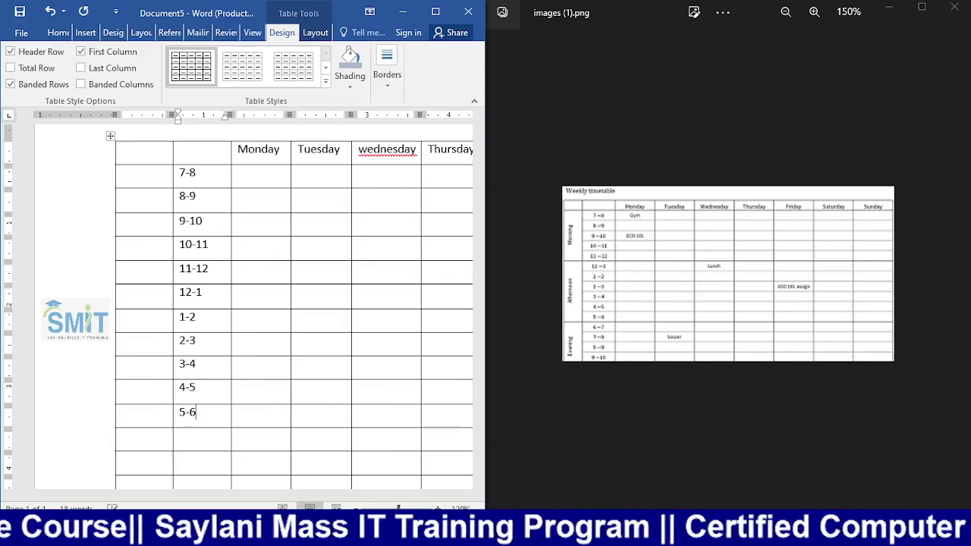
key(Down)
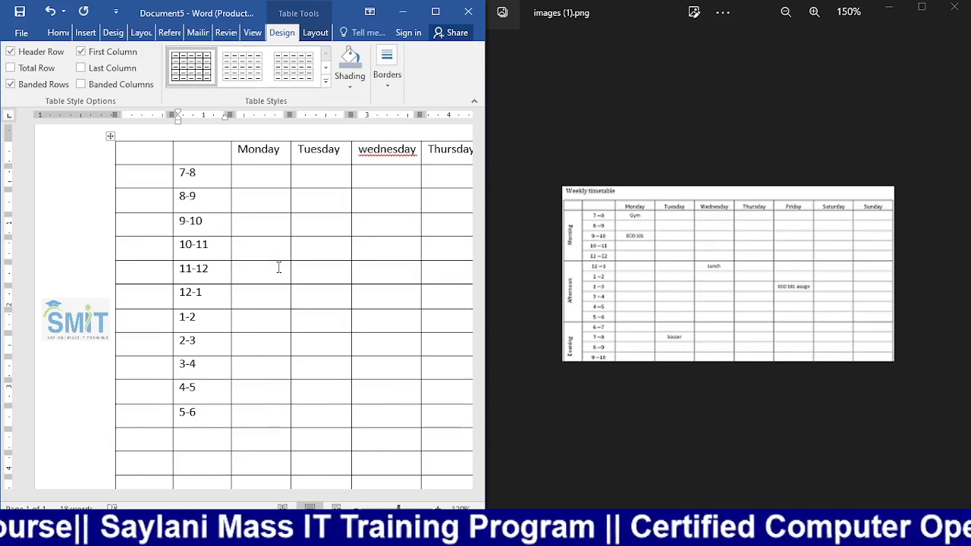
text(6-7)
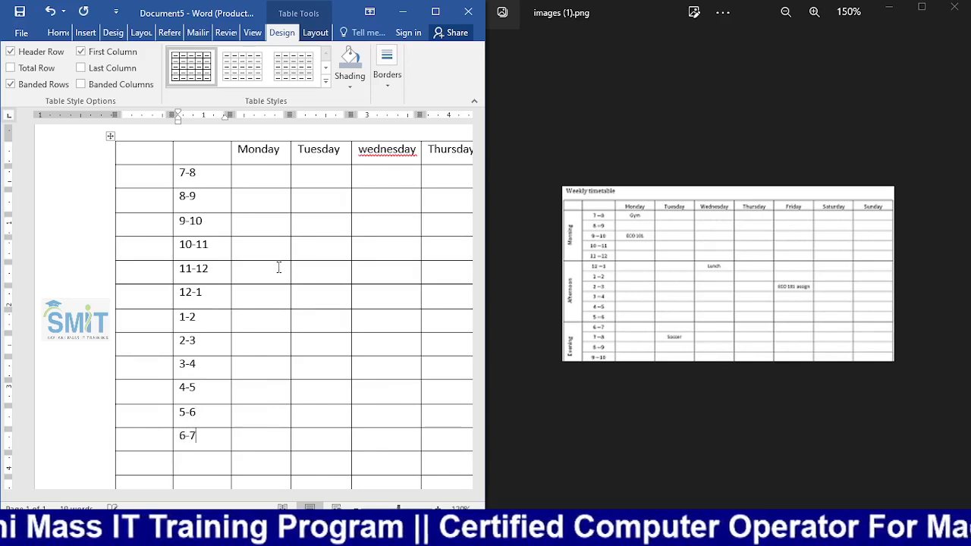
Complete the second column with the evening time slots 7-8, 8-9 and 9-10 in its last three rows
key(Down)
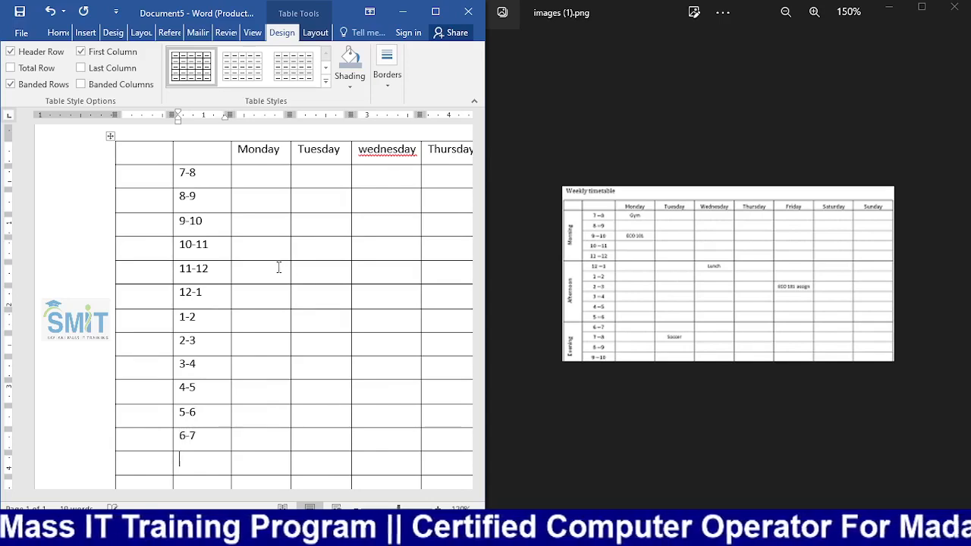
text(7-8)
key(Down)
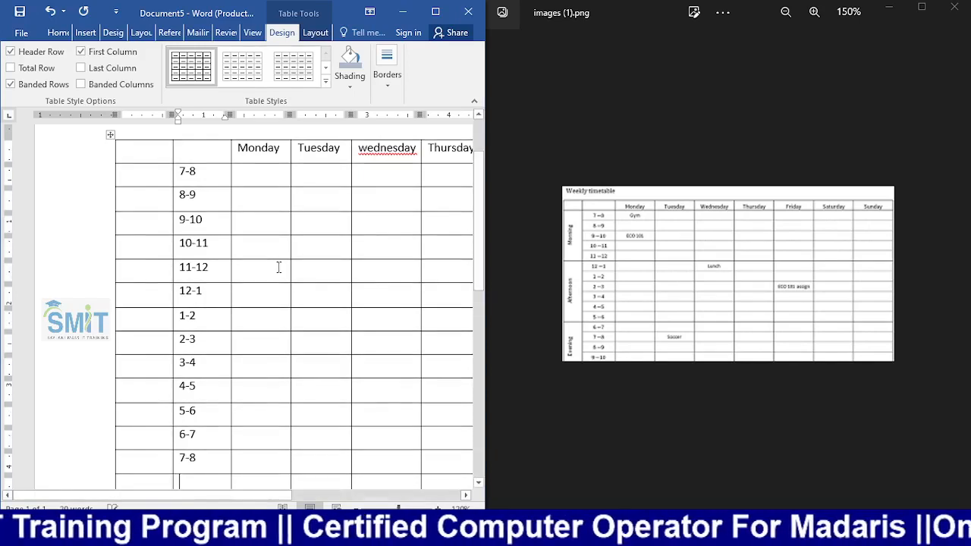
text(8-9)
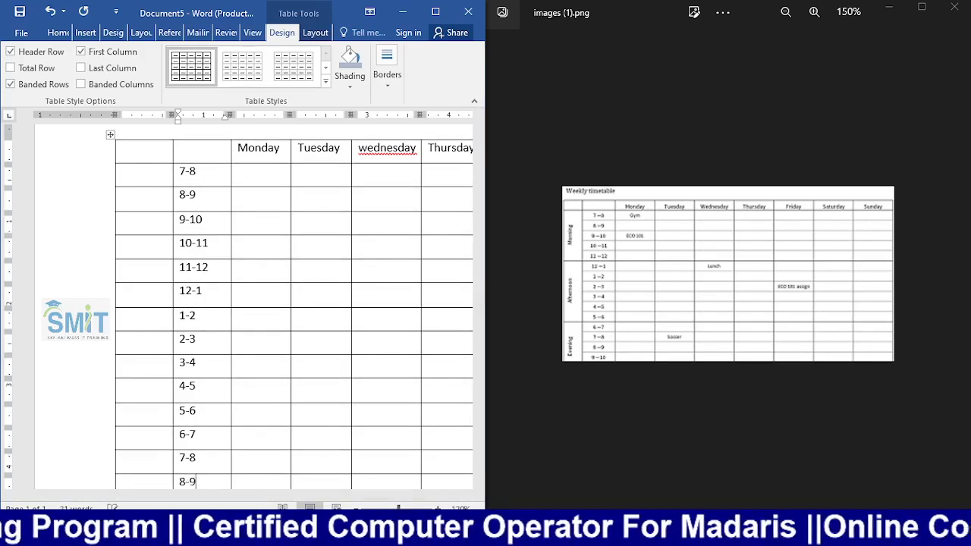
key(Down)
text(9-)
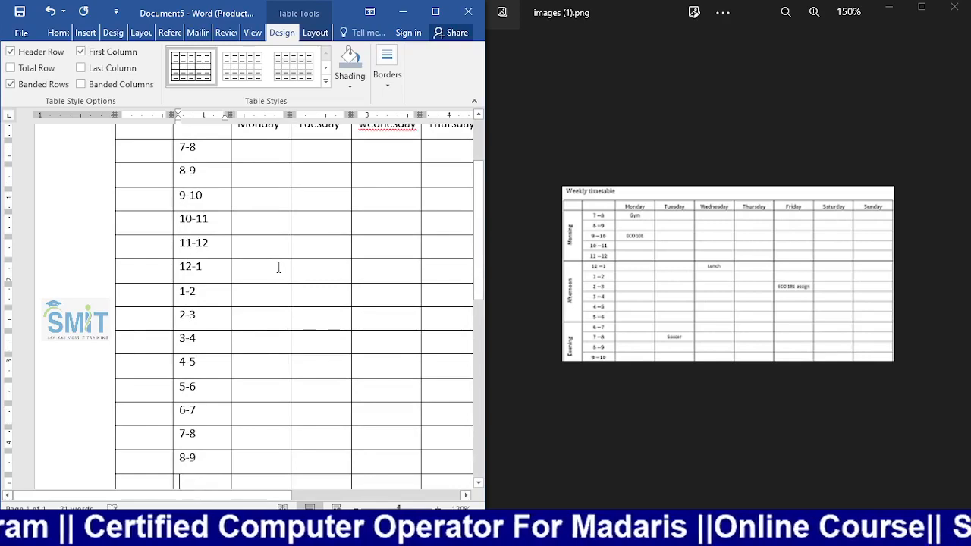
text(10)
key(Down)
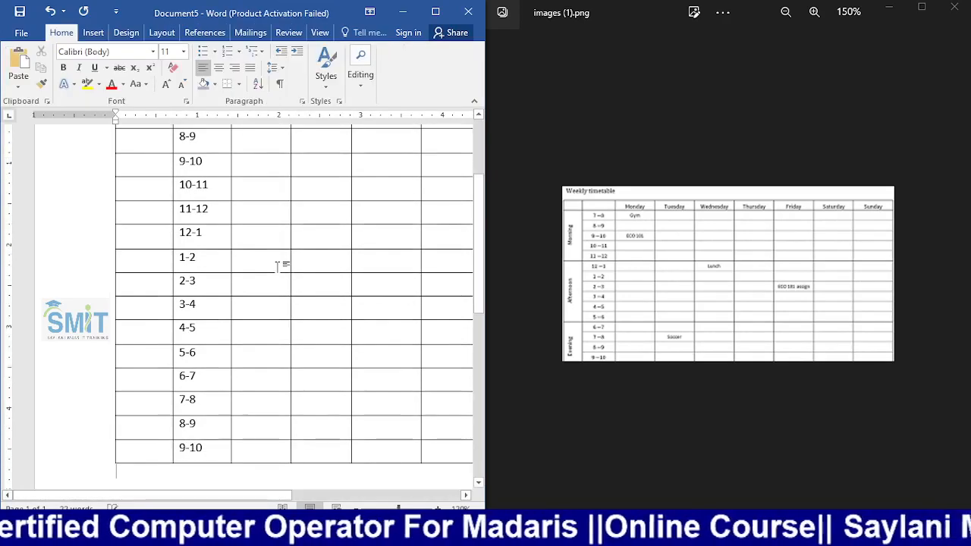
Merge the five first-column cells beside the morning time slots 7-8 through 11-12 into one cell
scroll(227, 191, up, 3)
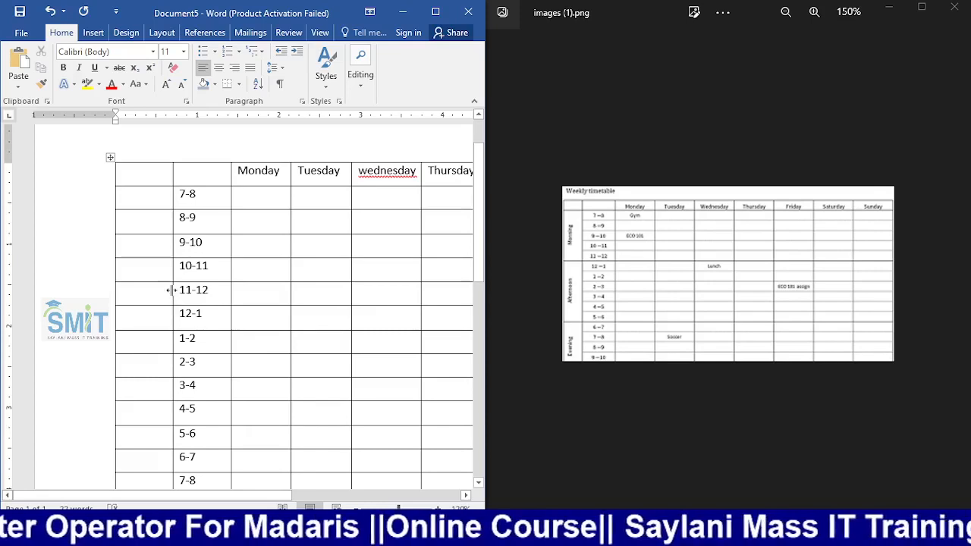
drag(151, 198, 150, 290)
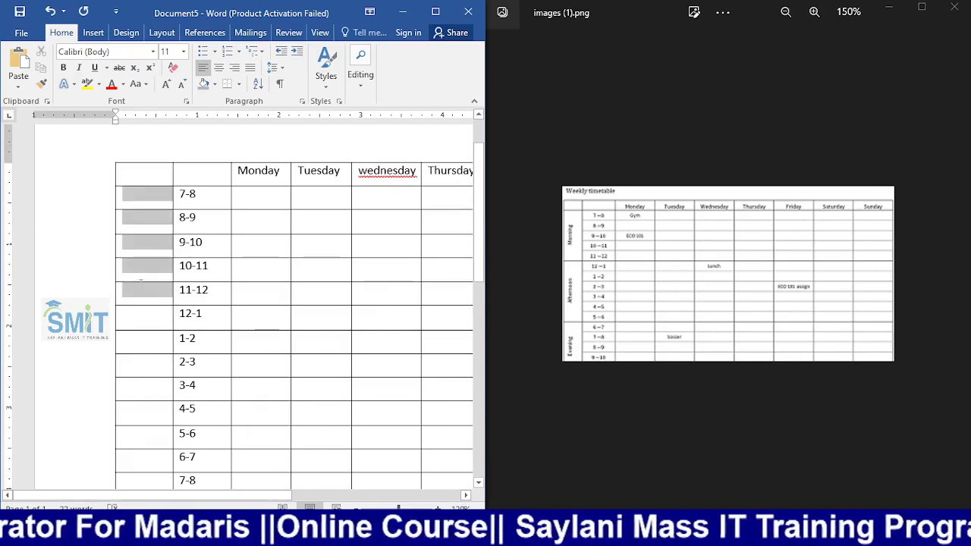
click(315, 32)
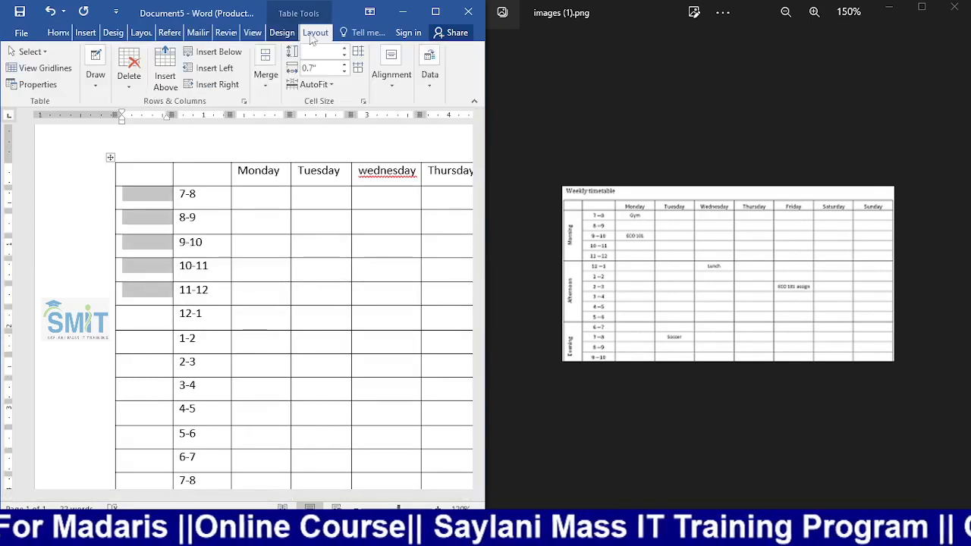
click(265, 85)
click(267, 141)
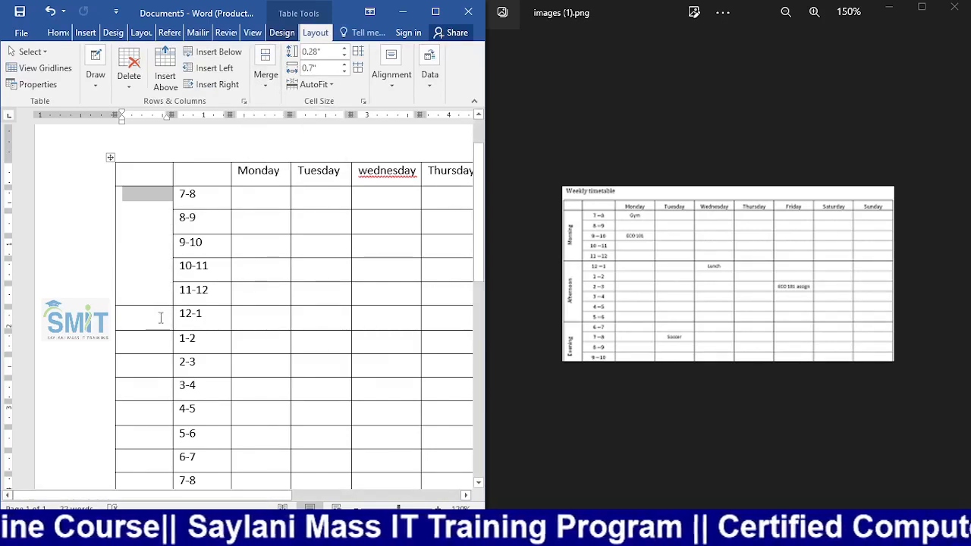
Merge the six first-column cells beside the time slots 12-1 through 5-6 into one cell
drag(161, 317, 154, 439)
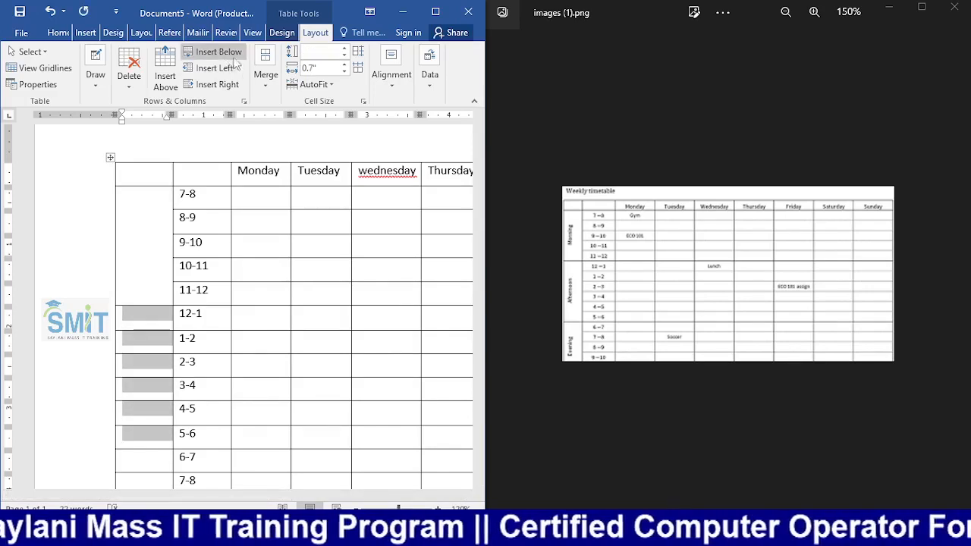
click(262, 91)
click(267, 138)
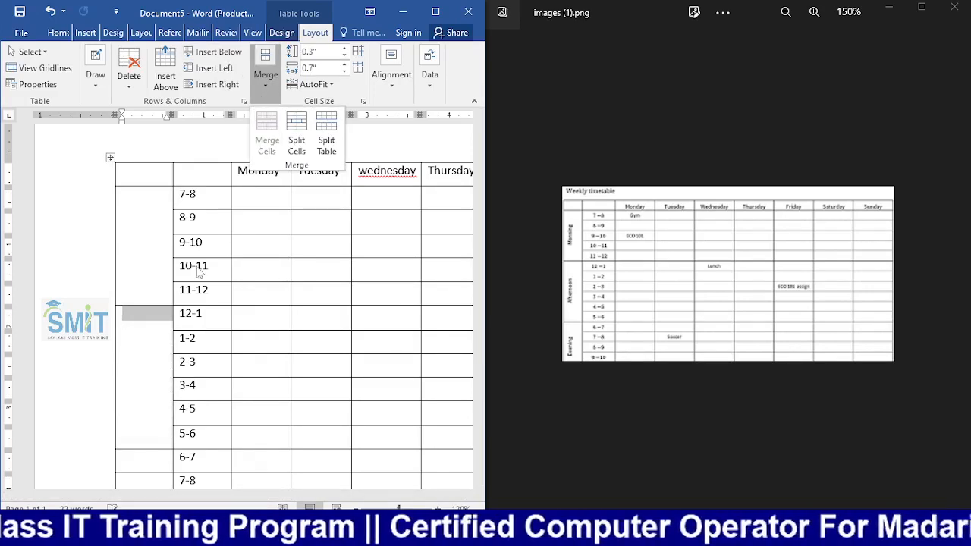
Merge the last four first-column cells, beside the time slots 6-7 through 9-10, into one cell
scroll(197, 266, down, 3)
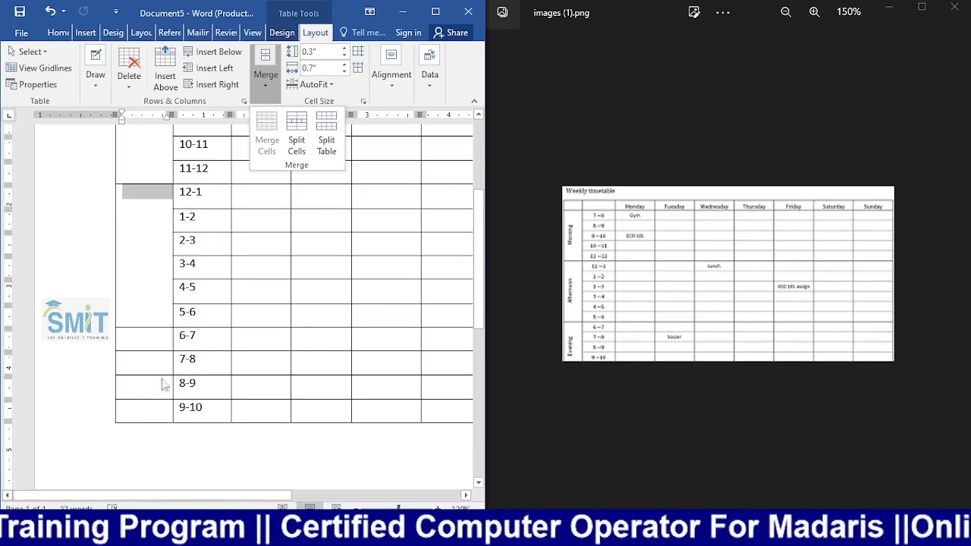
click(156, 341)
drag(149, 337, 151, 409)
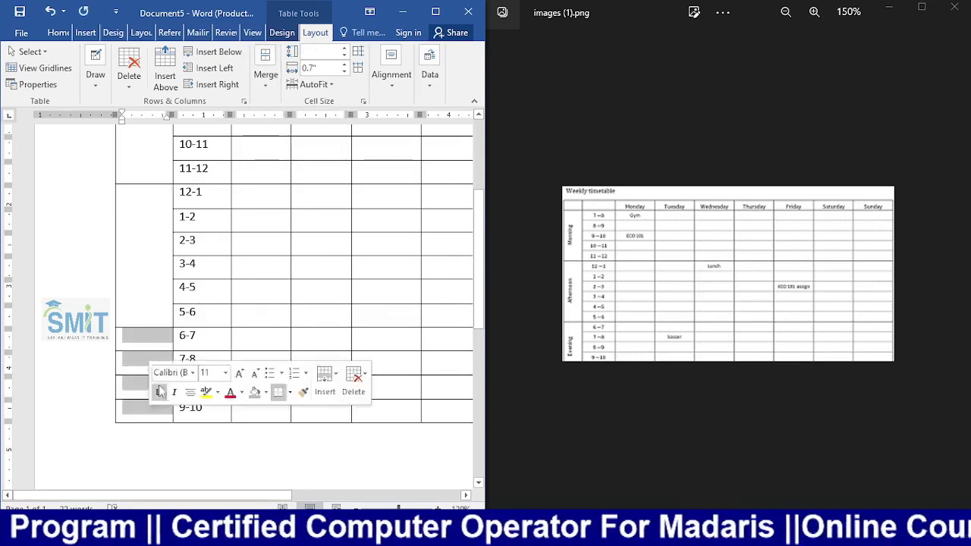
click(261, 95)
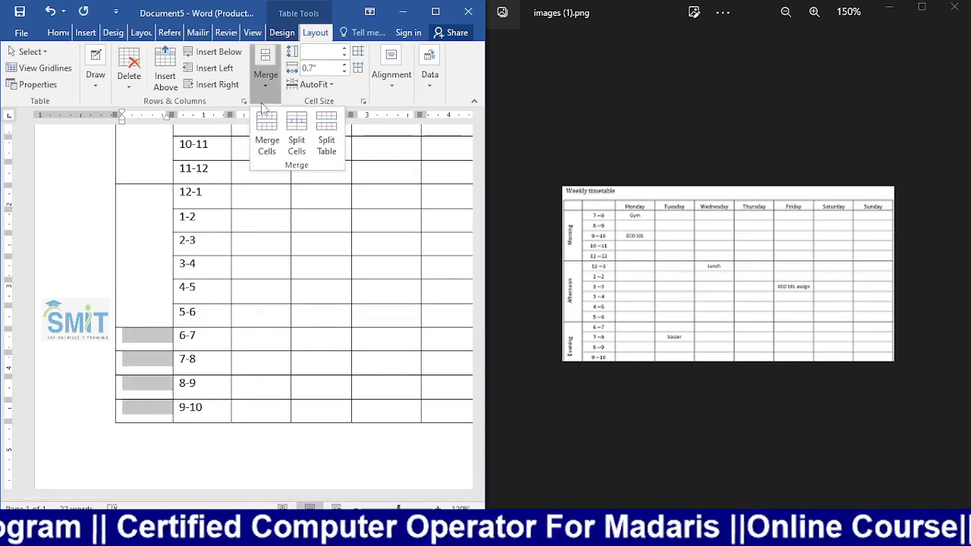
click(269, 143)
Enter the label Morning in the merged first-column cell beside the time slots 7-8 through 11-12
scroll(225, 262, up, 1)
scroll(224, 262, up, 3)
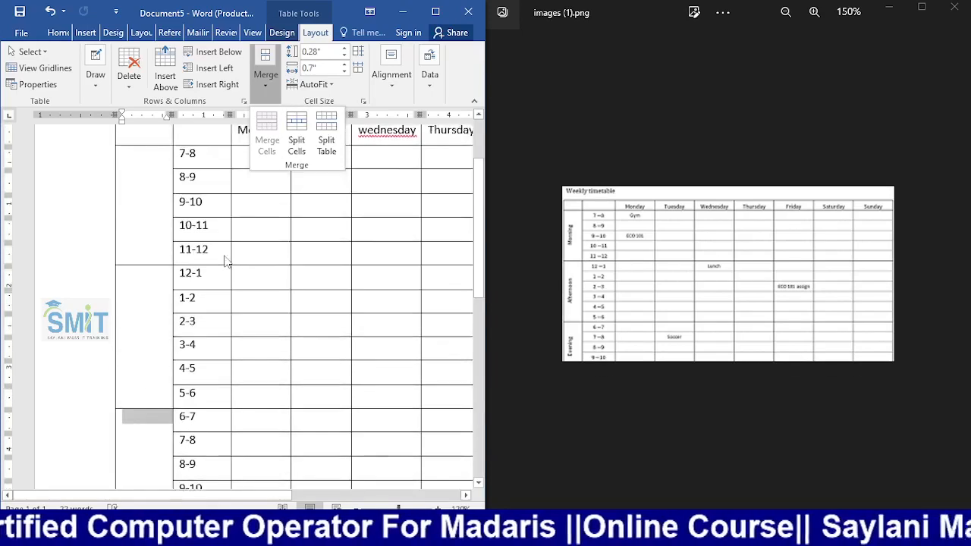
click(139, 272)
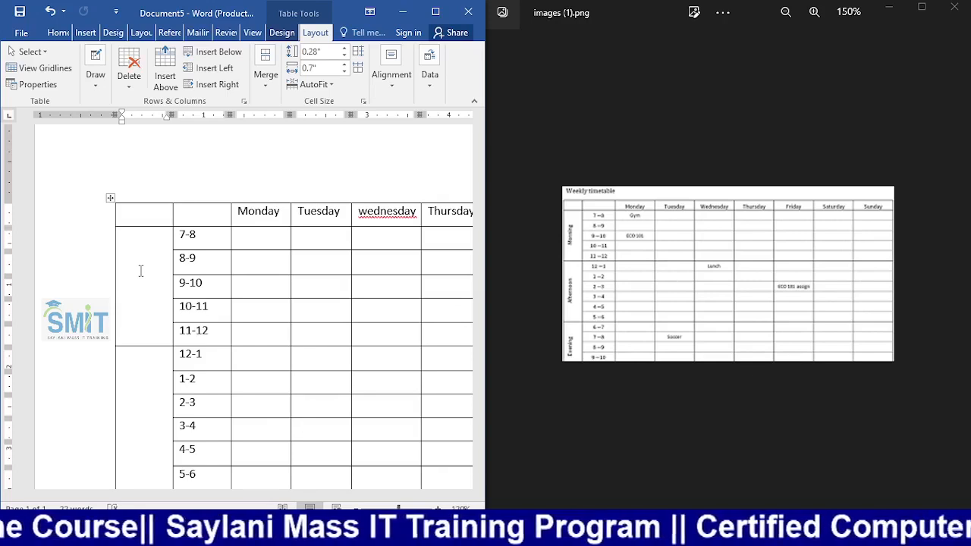
click(138, 266)
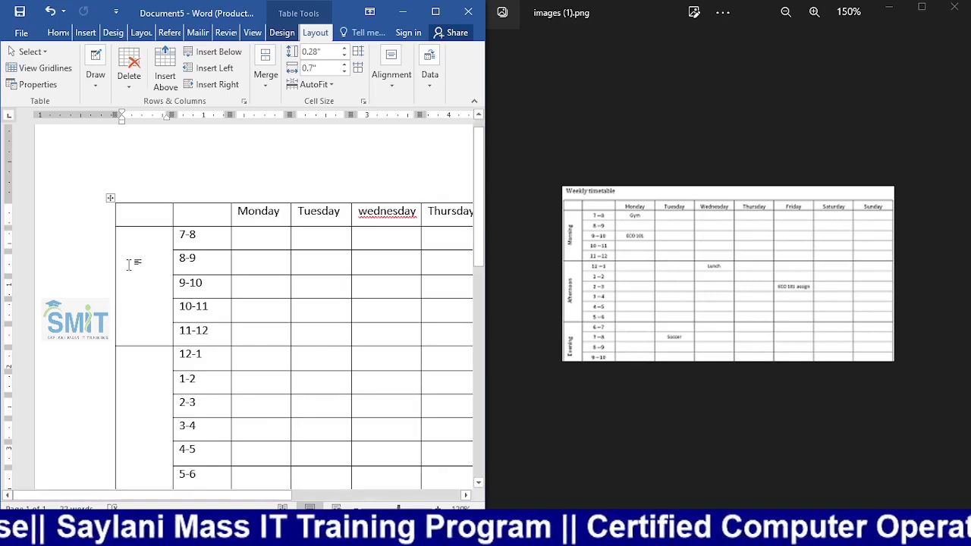
text(mo)
key(BackSpace)
key(BackSpace)
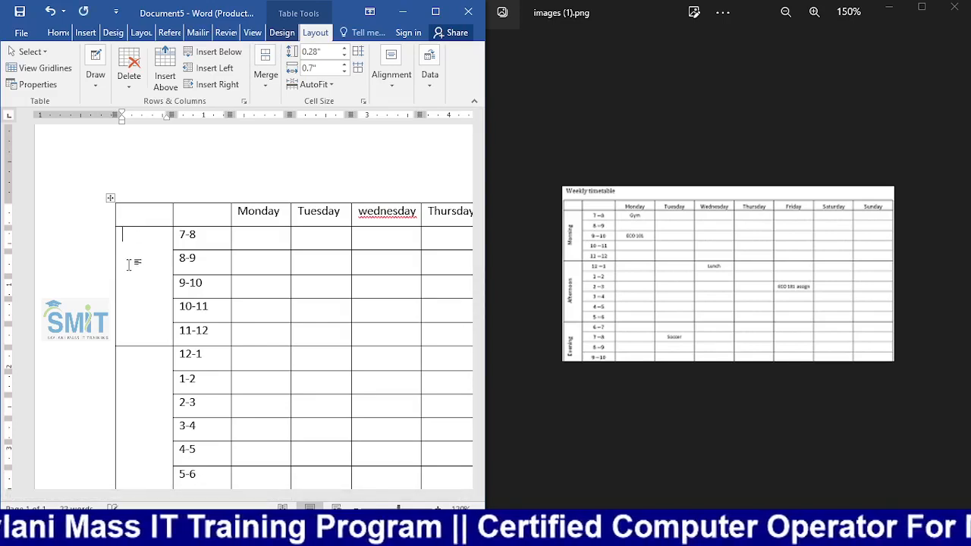
text(Mor)
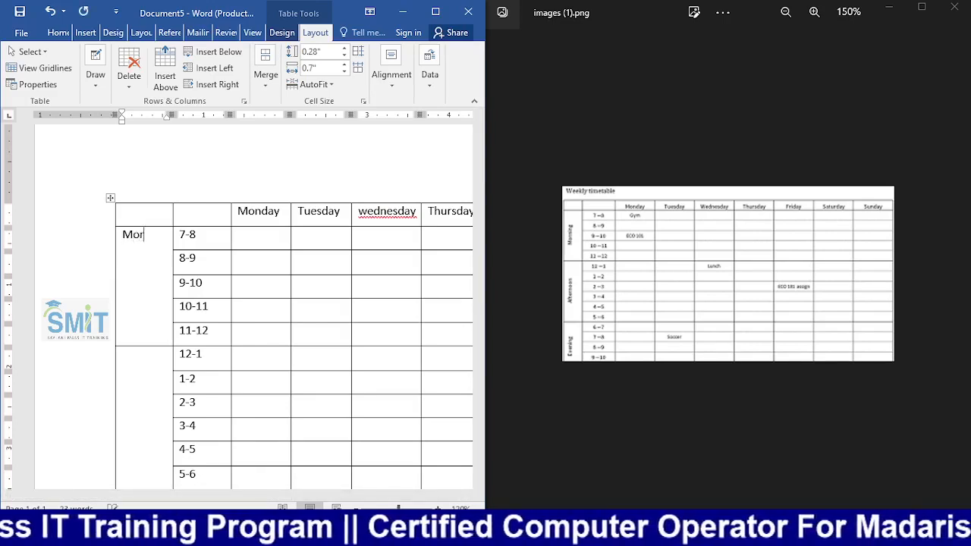
text(ning)
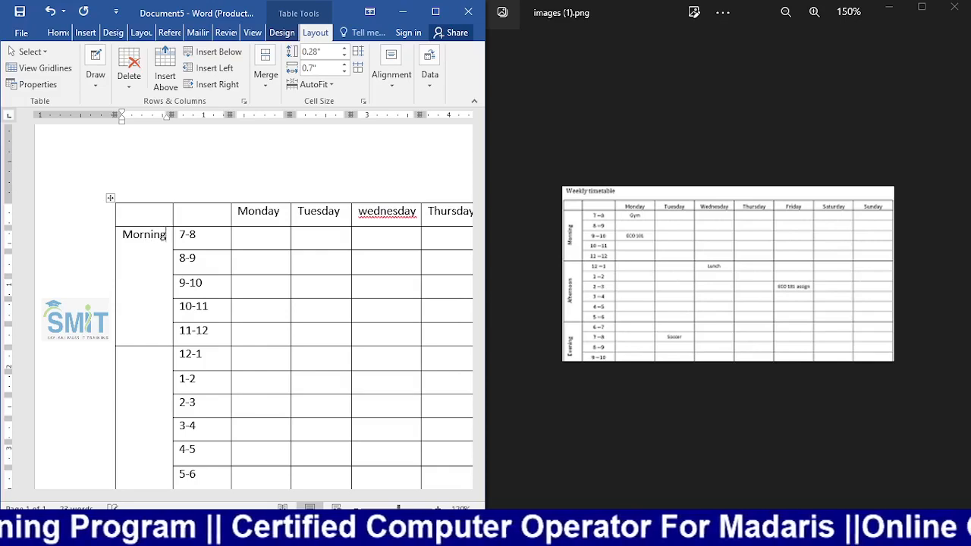
Enter the label Afternoon in the merged first-column cell beside the time slots 12-1 through 5-6
key(Down)
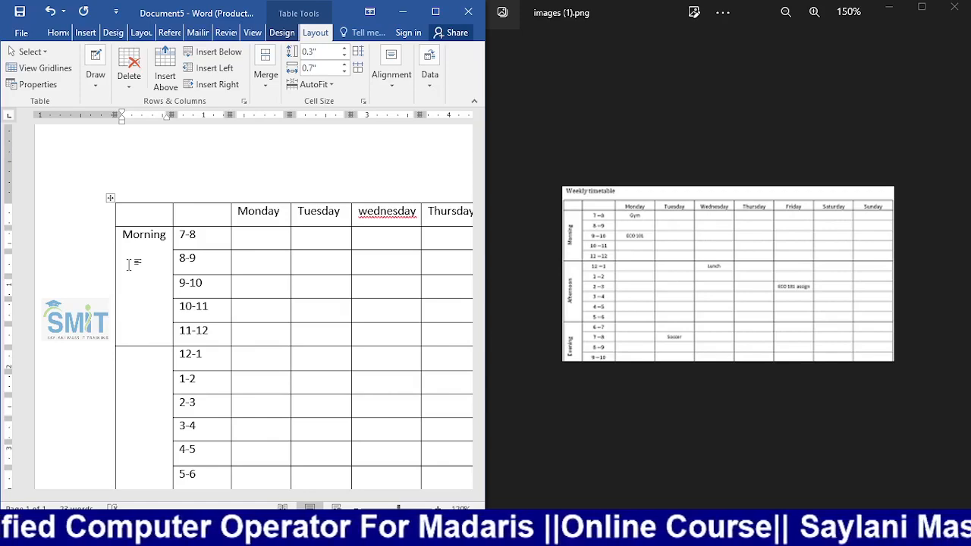
text(After)
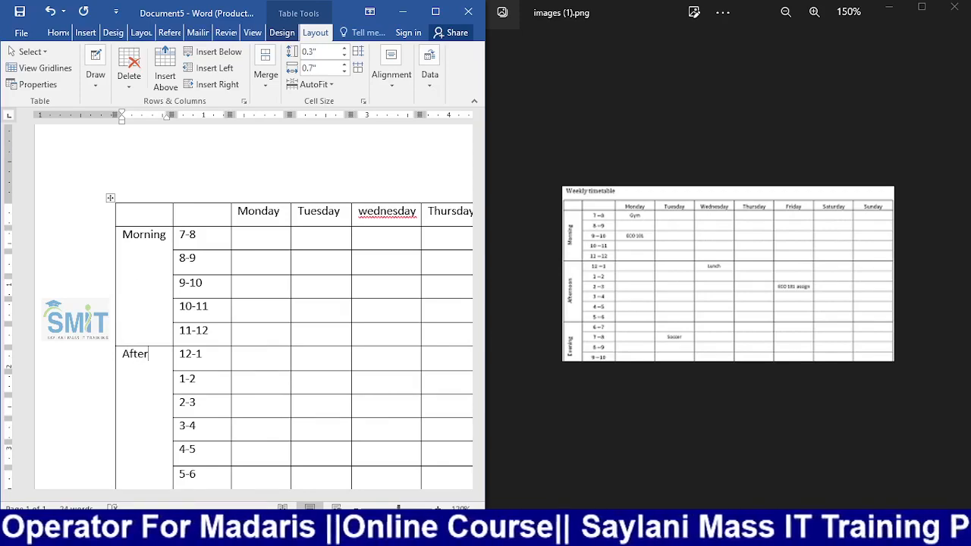
text(noon)
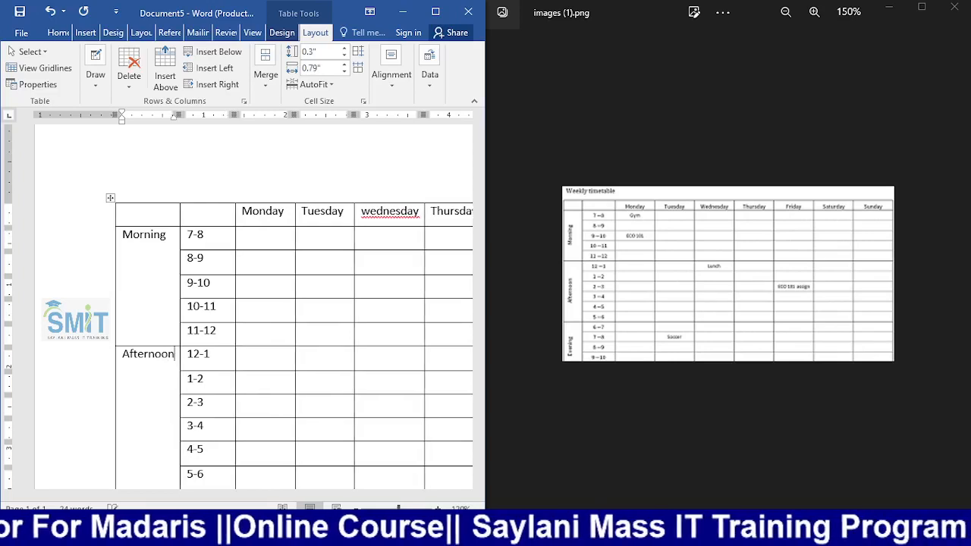
Enter the label Evening in the merged first-column cell beside the time slots 6-7 through 9-10
key(Down)
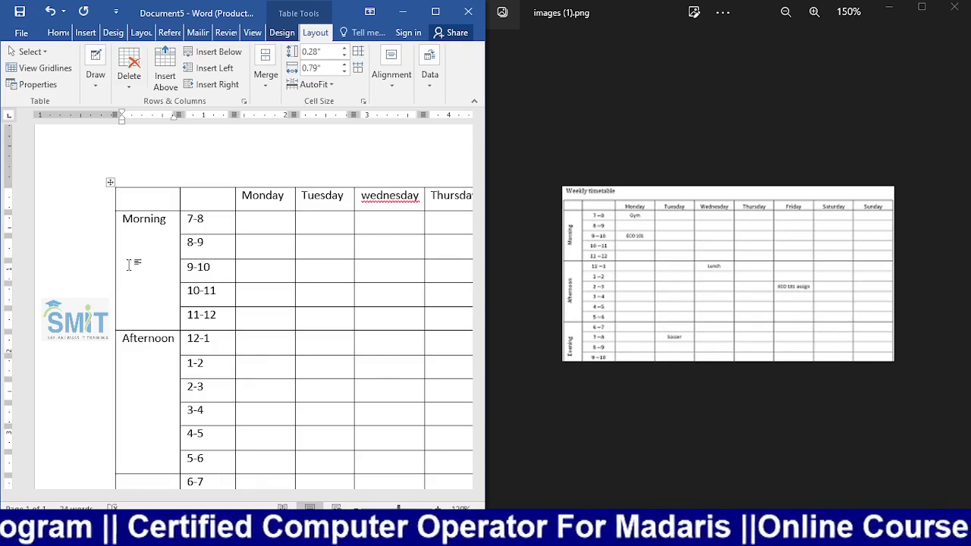
text(ev)
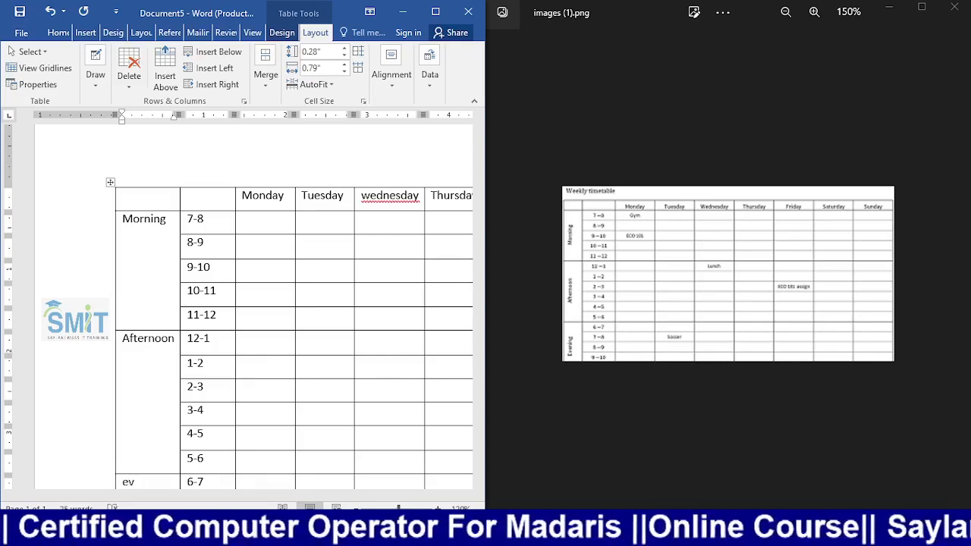
text(ening)
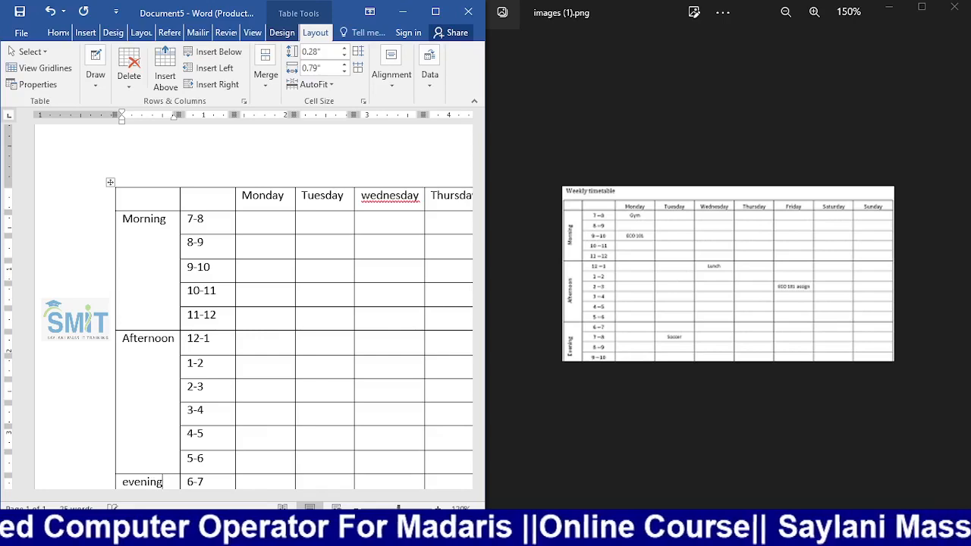
key(Up)
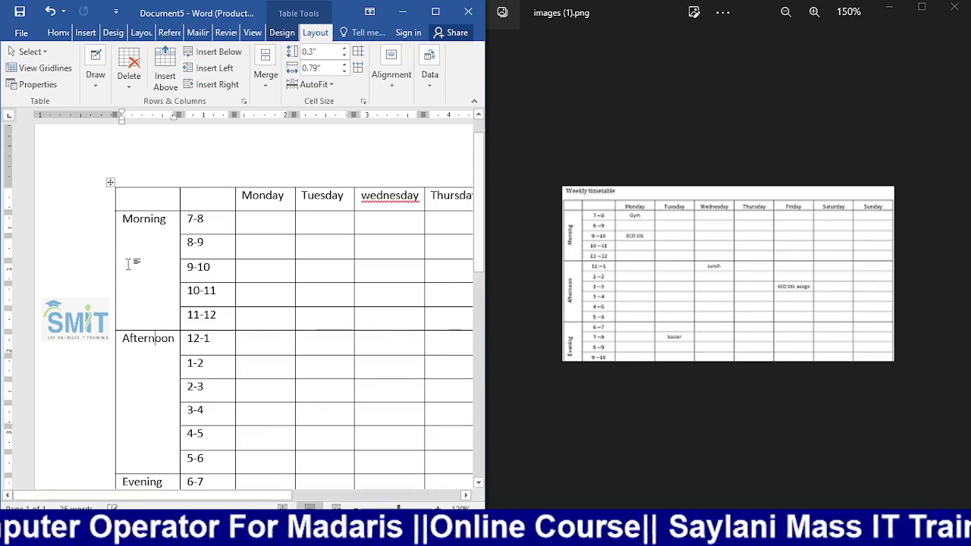
Maximize the reference picture window, switch to Document5 in Word and maximize that window as well
click(922, 9)
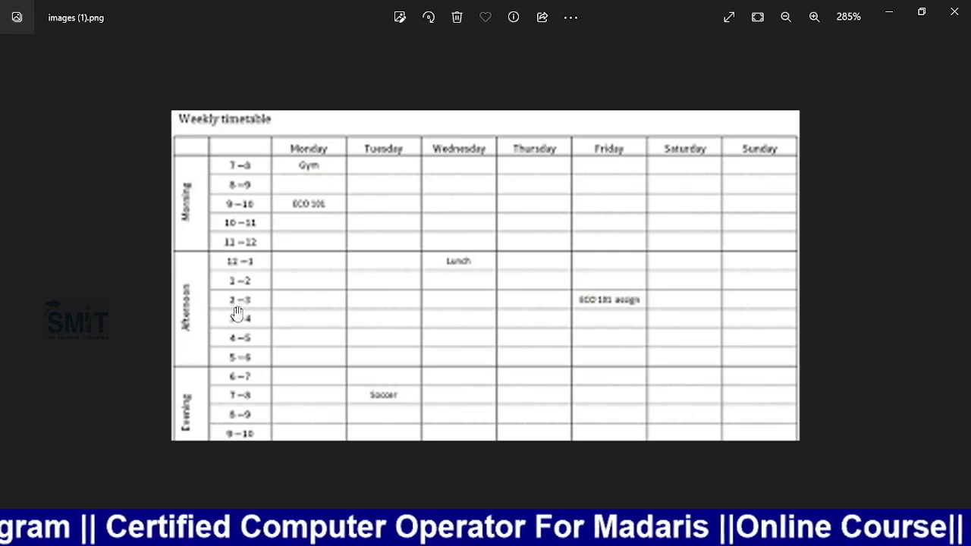
click(500, 532)
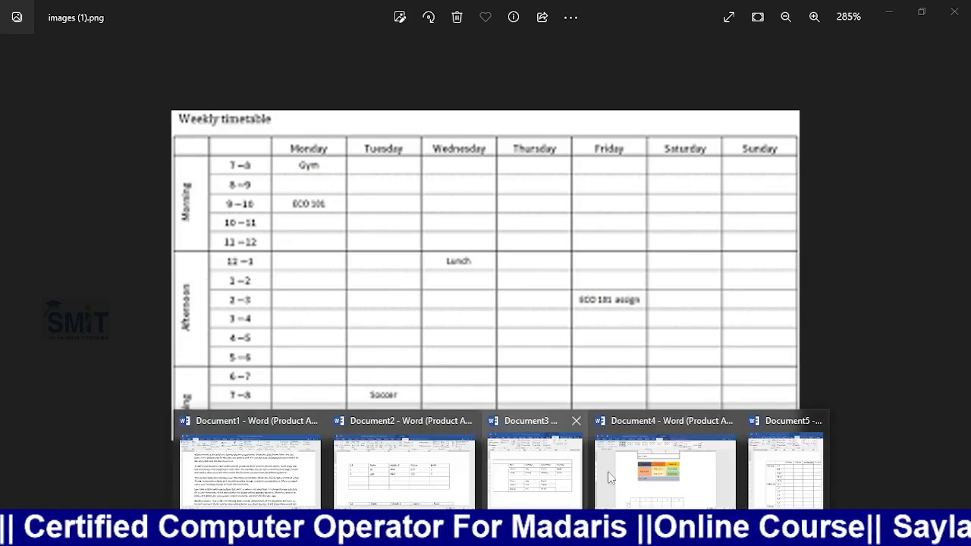
click(775, 481)
click(440, 11)
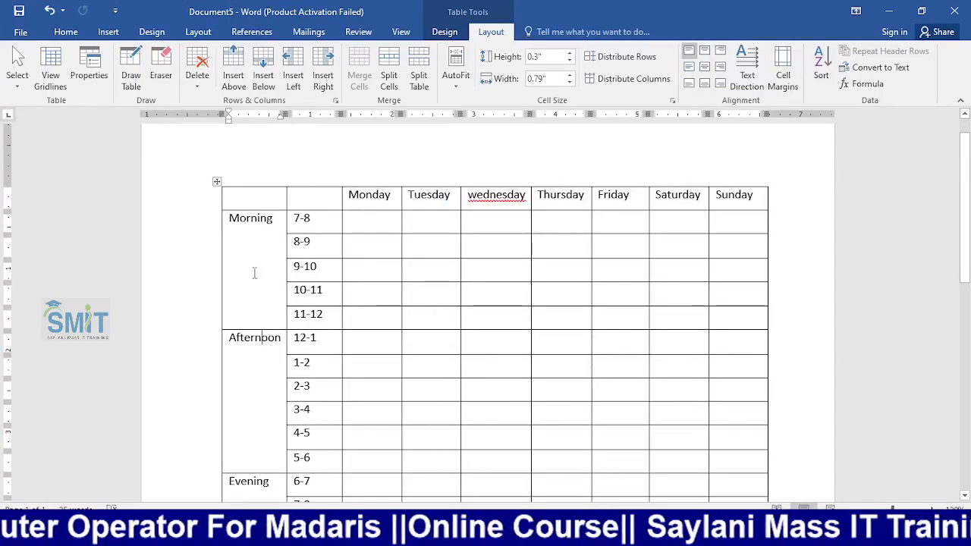
Check the orientation of the part-of-day labels in the reference picture and return to the timetable in Word
click(246, 273)
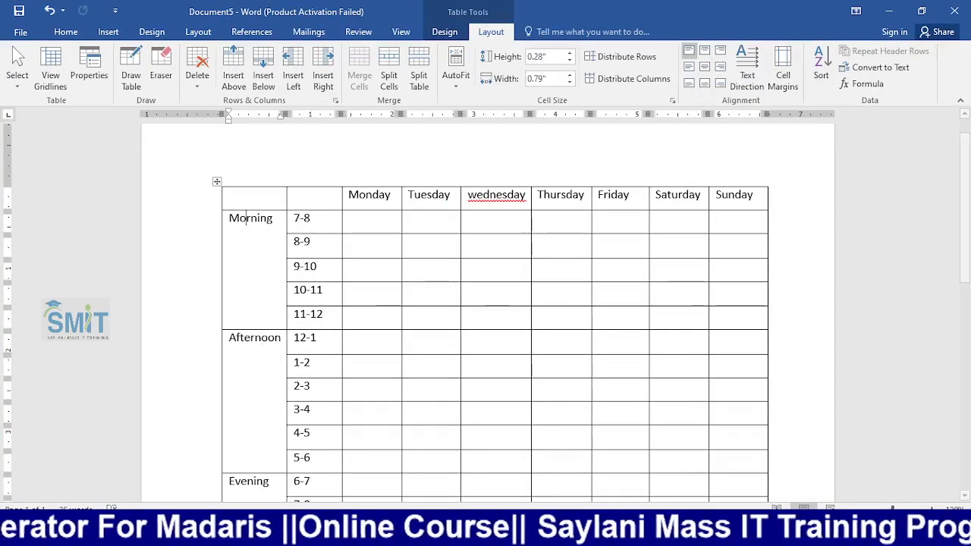
click(536, 532)
click(793, 442)
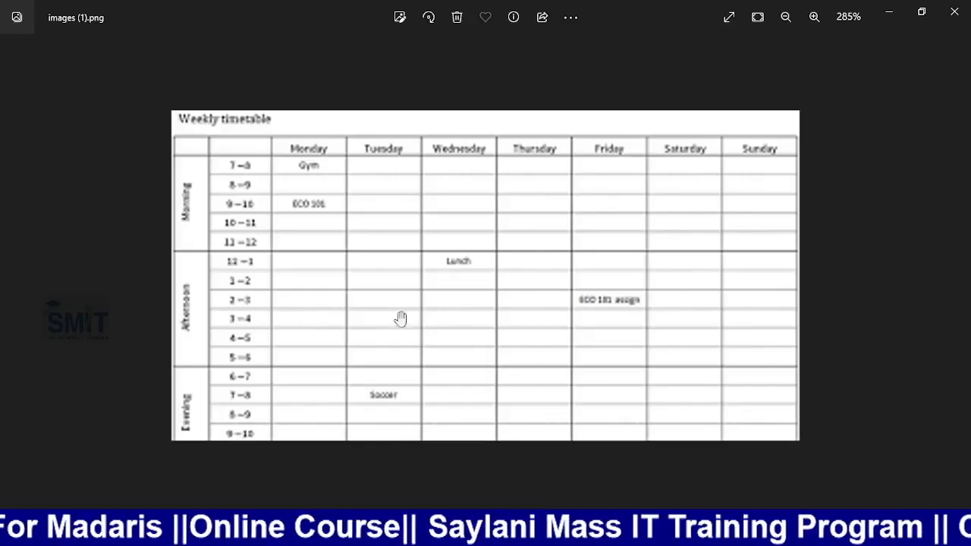
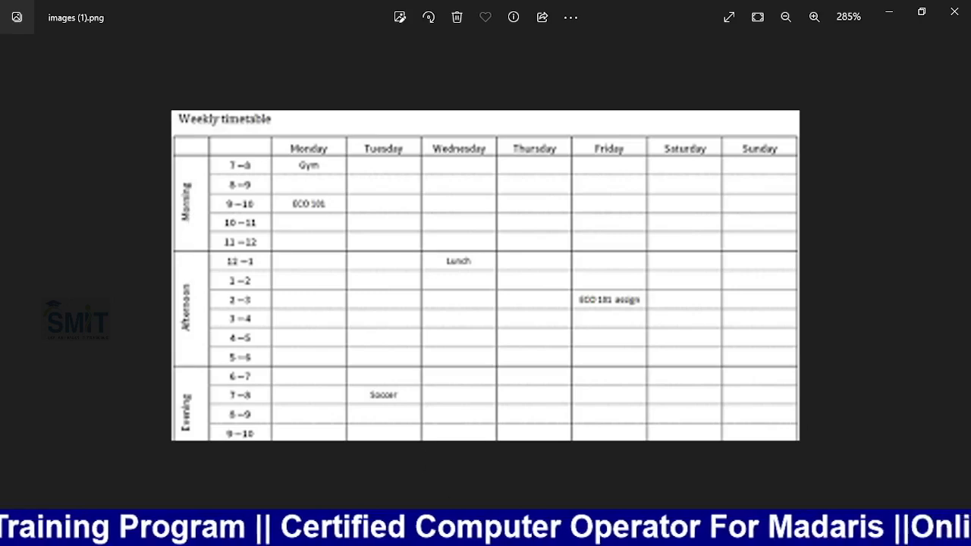
mouse_move(501, 534)
click(789, 455)
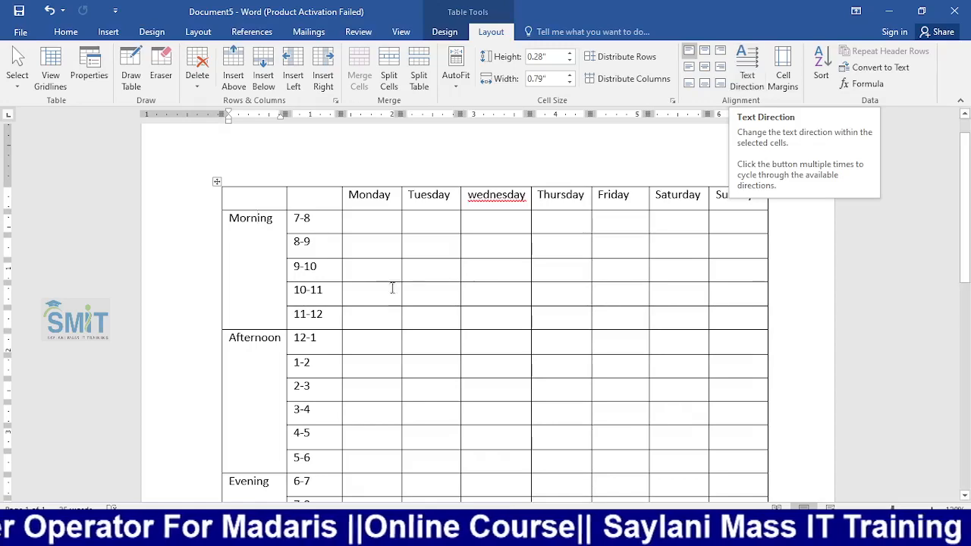
Rotate the text of the selected Morning, Afternoon and Evening cells so that it reads from bottom to top
drag(246, 218, 258, 426)
scroll(250, 319, up, 3)
click(238, 243)
scroll(531, 288, up, 3)
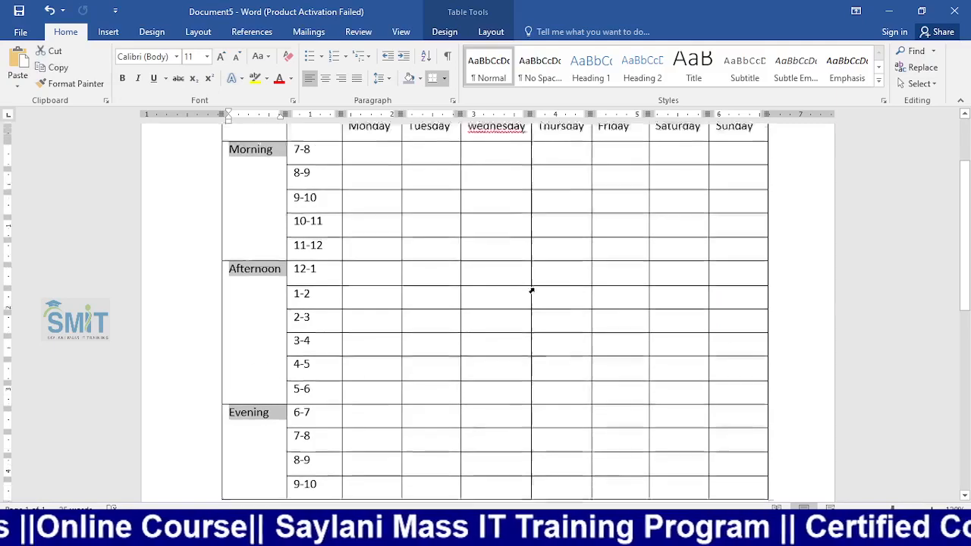
click(493, 33)
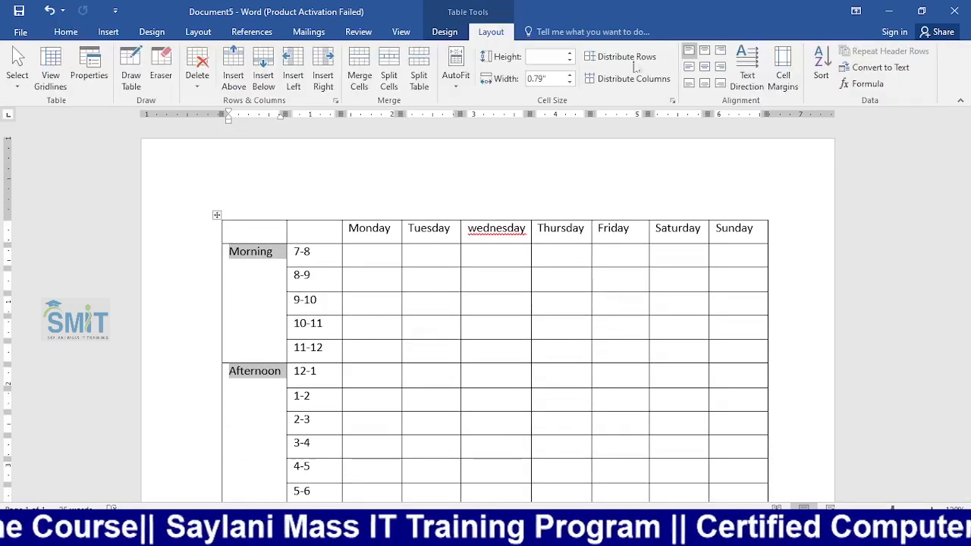
click(751, 79)
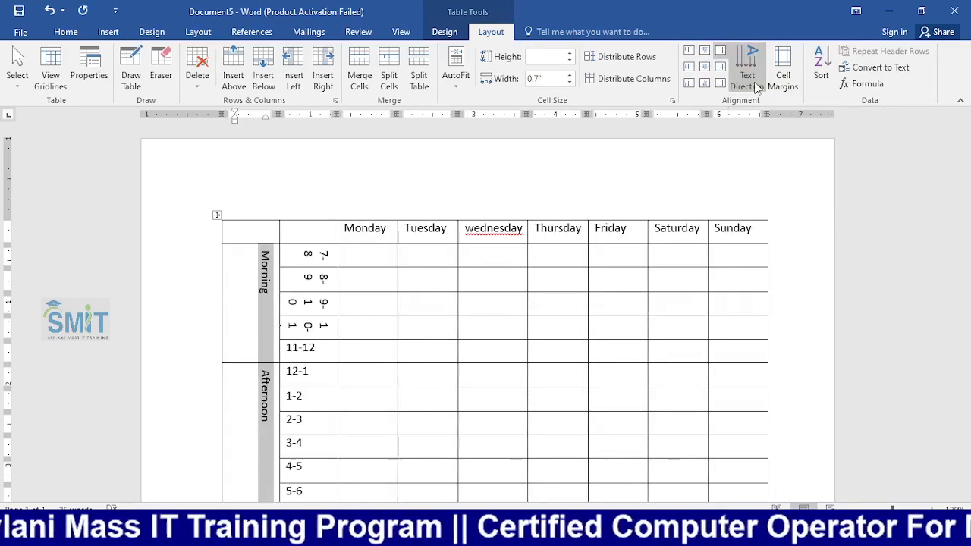
click(751, 80)
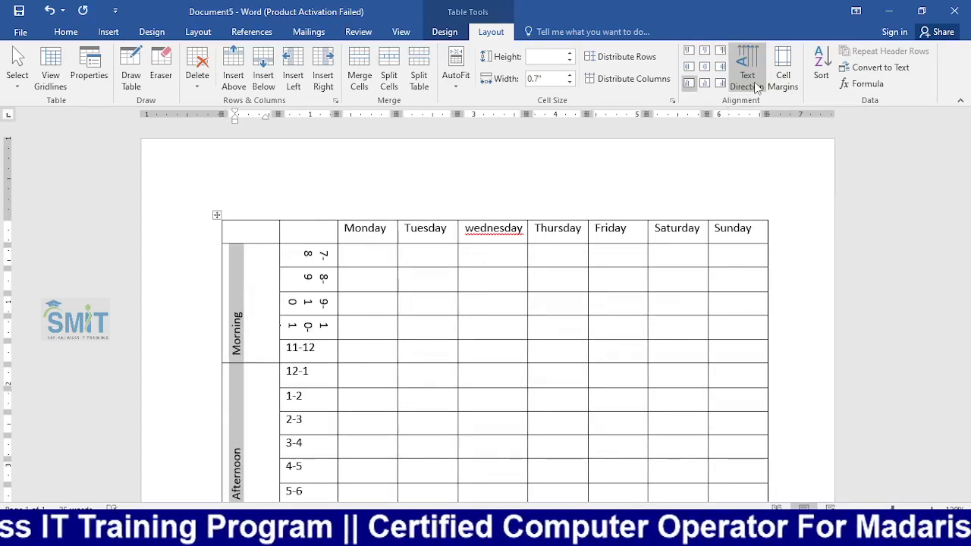
Centre the rotated part-of-day labels lengthwise along the left side of their cells, as in the reference picture
key(alt+Tab)
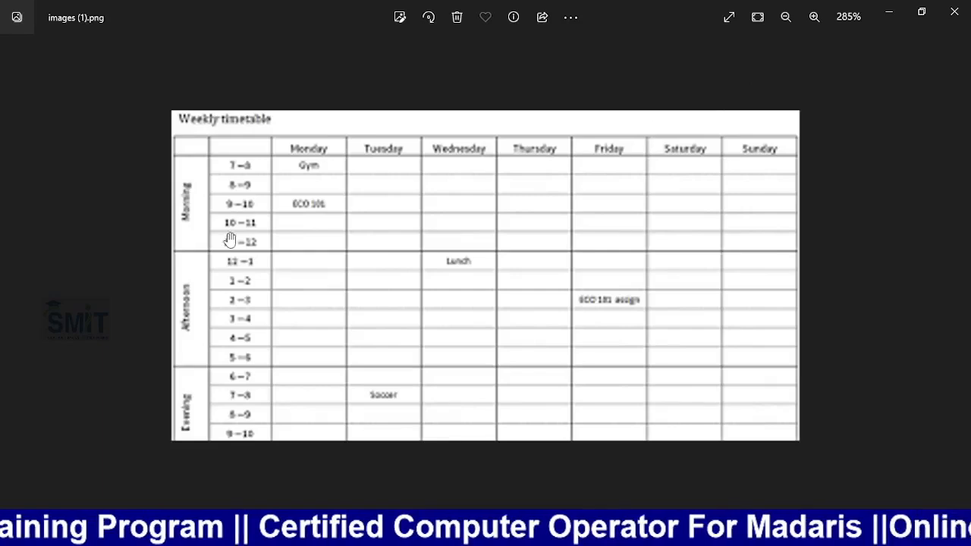
key(alt+Tab)
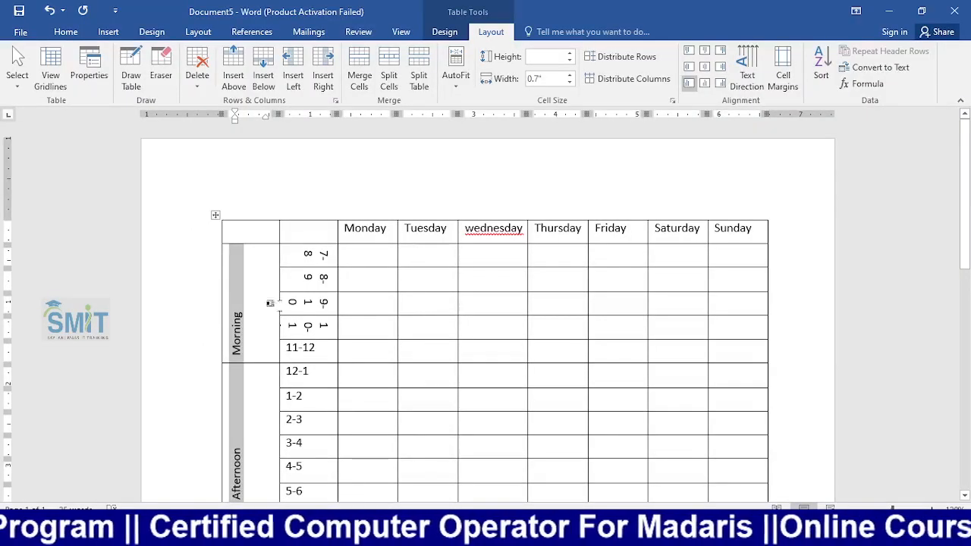
scroll(267, 321, down, 1)
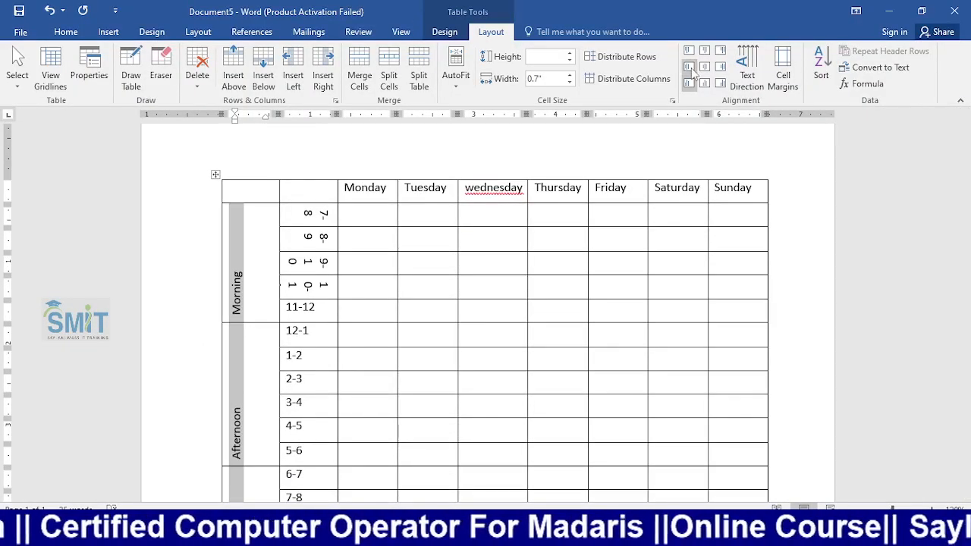
key(alt+Tab)
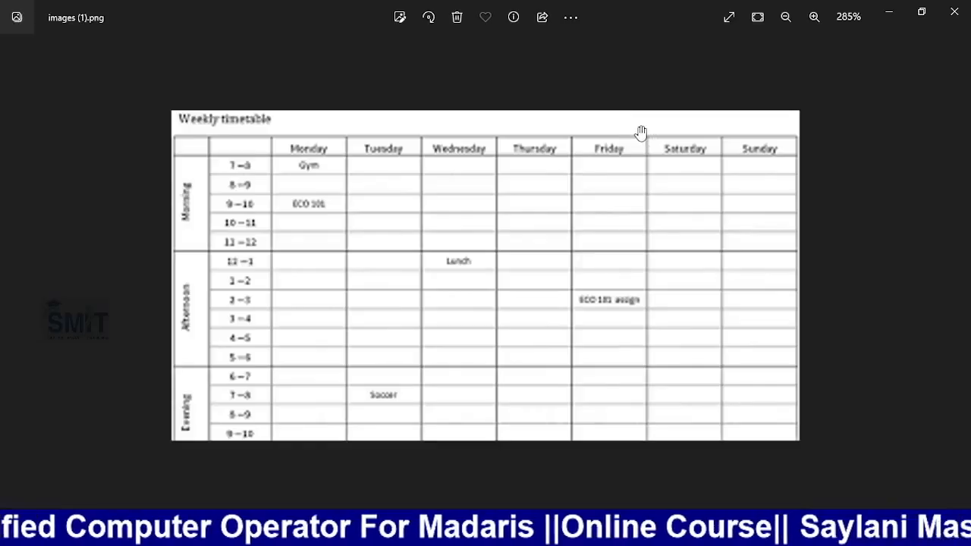
key(alt+Tab)
scroll(300, 297, down, 4)
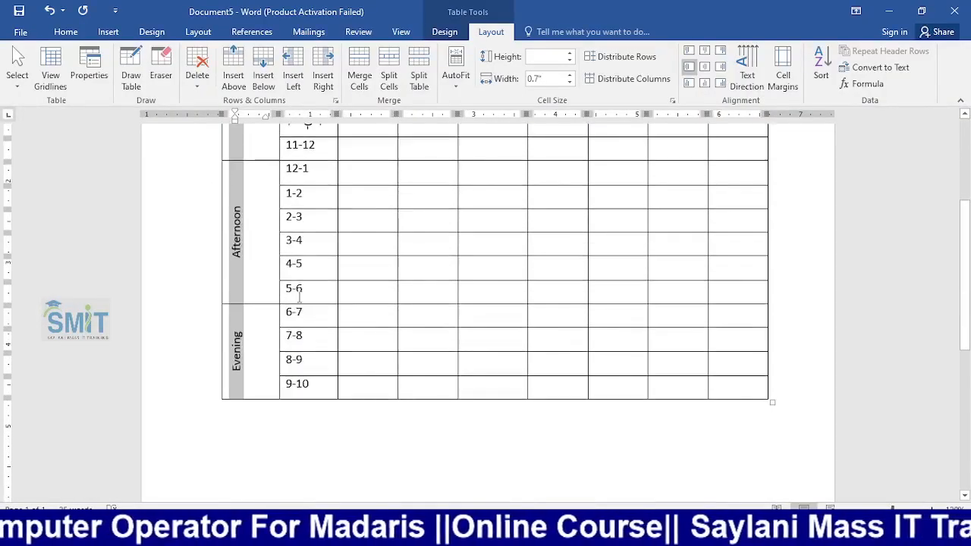
scroll(300, 298, up, 4)
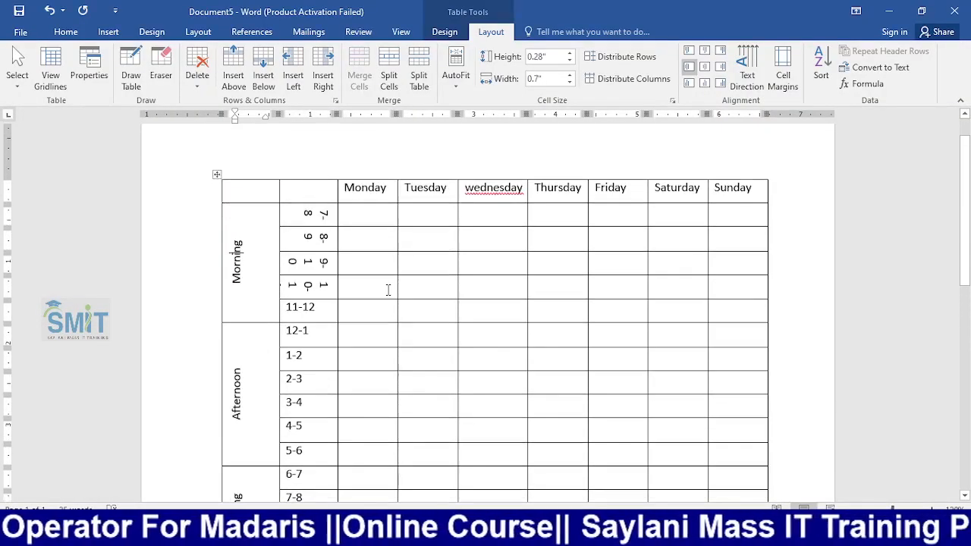
Narrow the first column of the timetable to a width of 0.4"
click(260, 189)
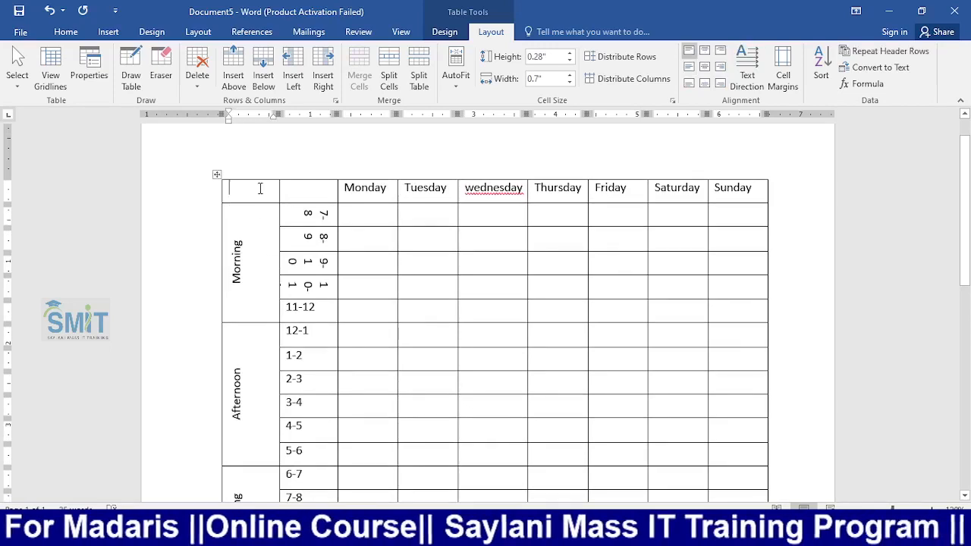
click(570, 82)
click(569, 82)
click(569, 82)
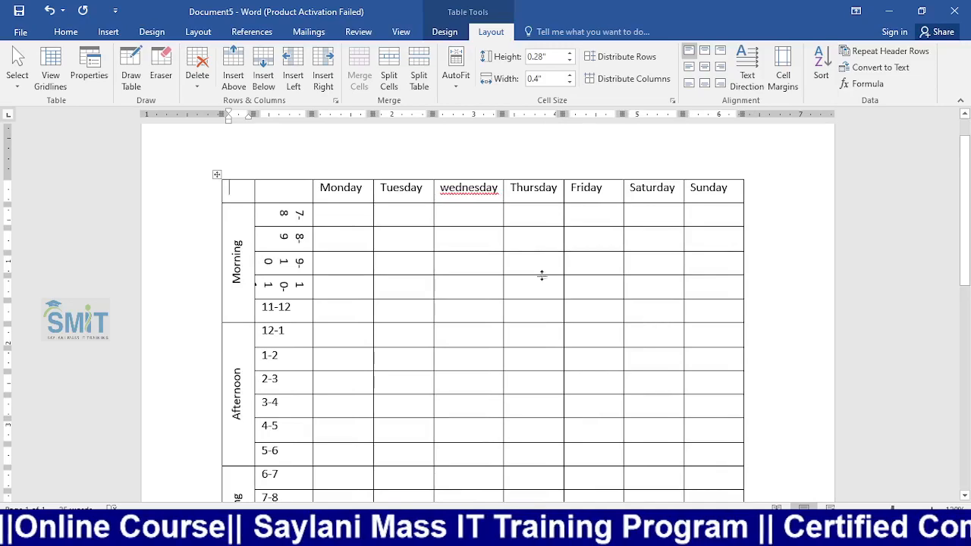
scroll(519, 287, down, 2)
scroll(520, 288, up, 1)
key(alt+Tab)
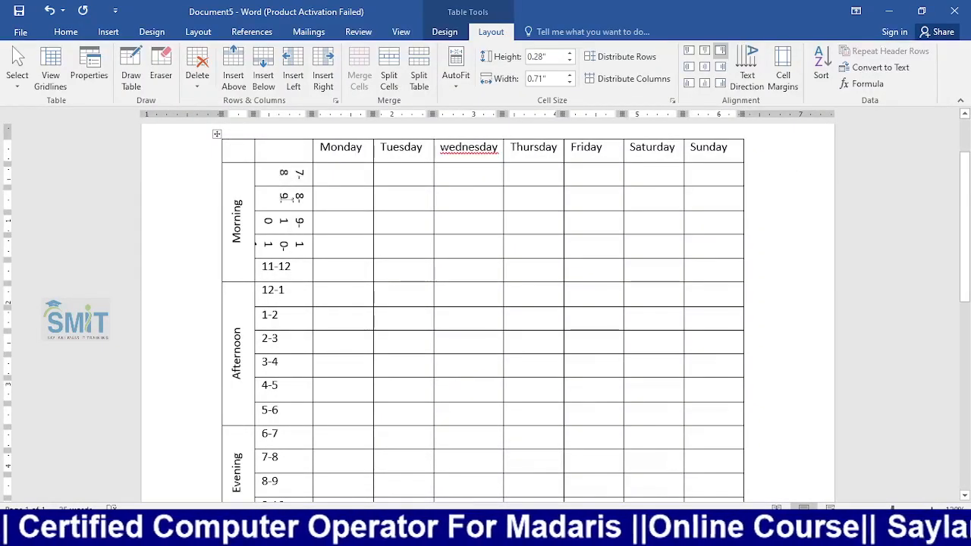
Undo the first column's width, alignment and text direction changes
drag(292, 173, 527, 272)
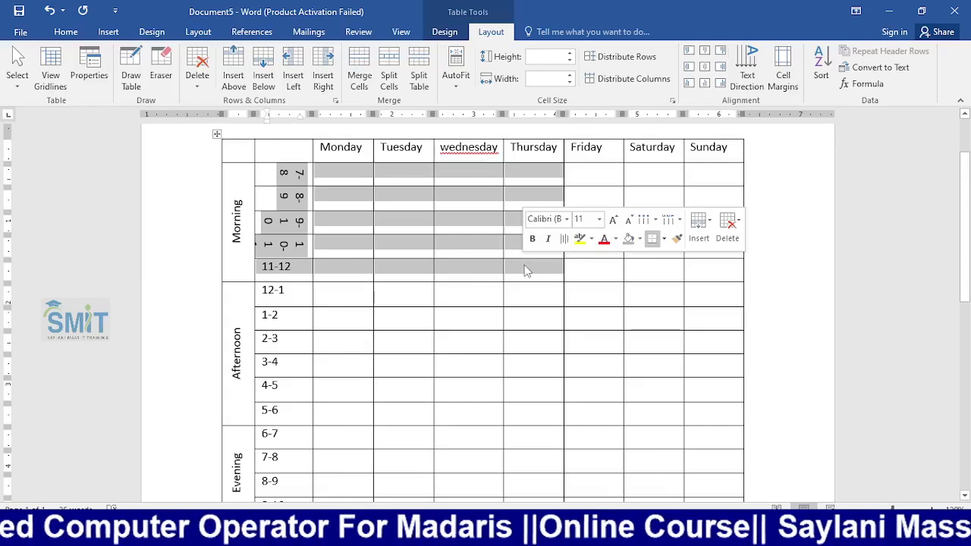
click(436, 269)
click(339, 223)
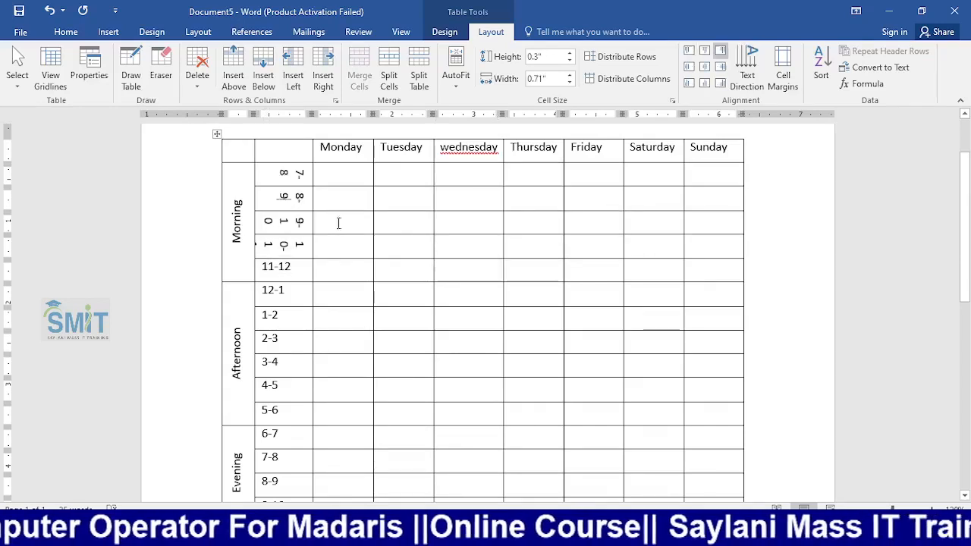
key(ctrl+z)
key(ctrl+z)
key(ctrl+z)
key(ctrl+z)
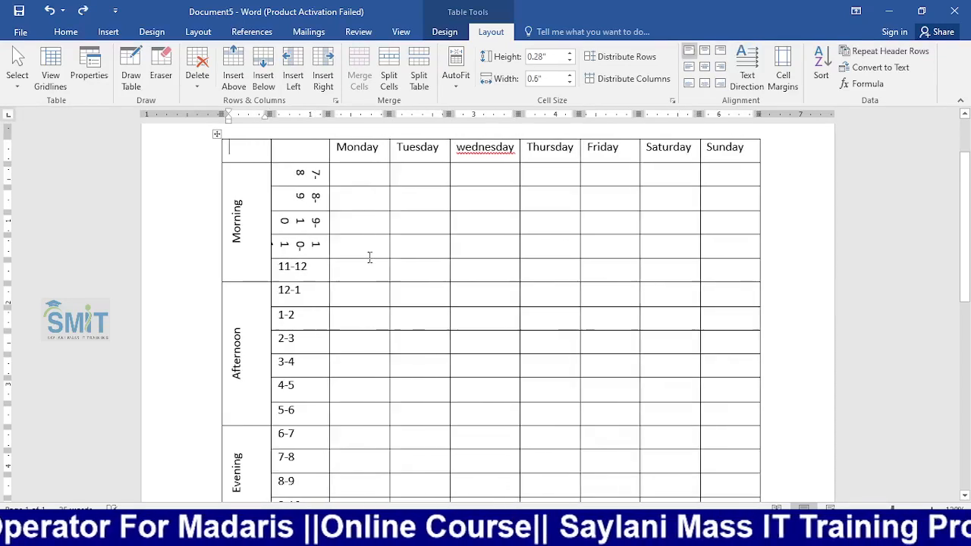
key(ctrl+z)
key(ctrl+z)
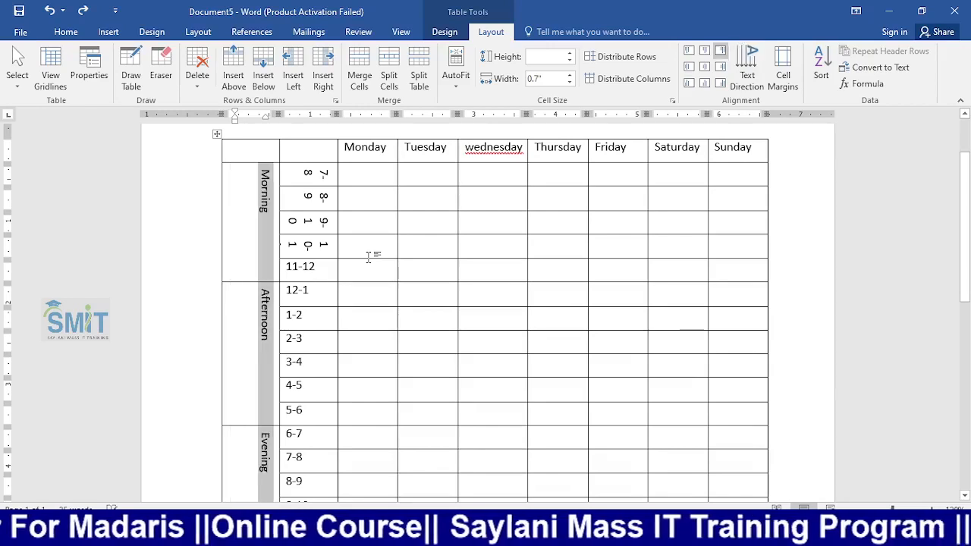
Try rotating the text of the Morning cell alone and undo the rotation
click(261, 209)
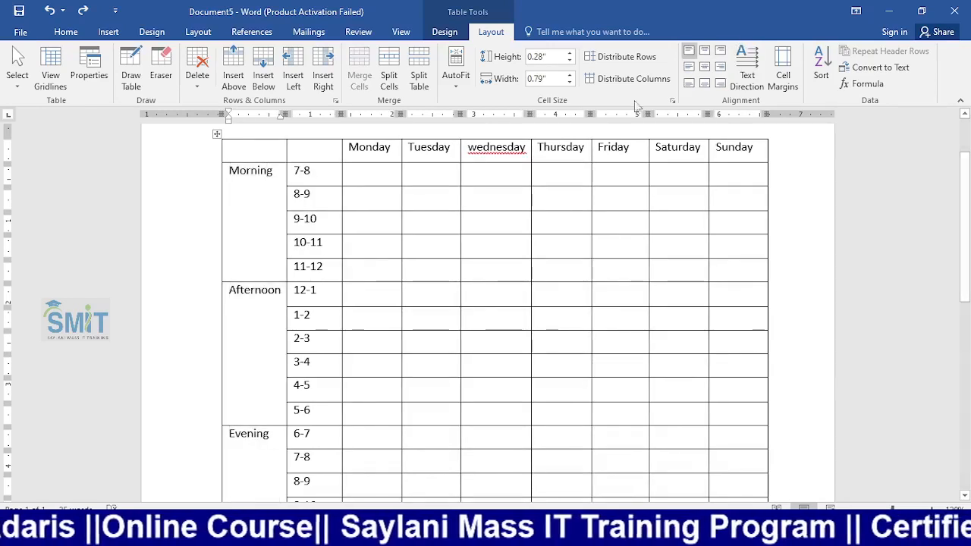
click(751, 70)
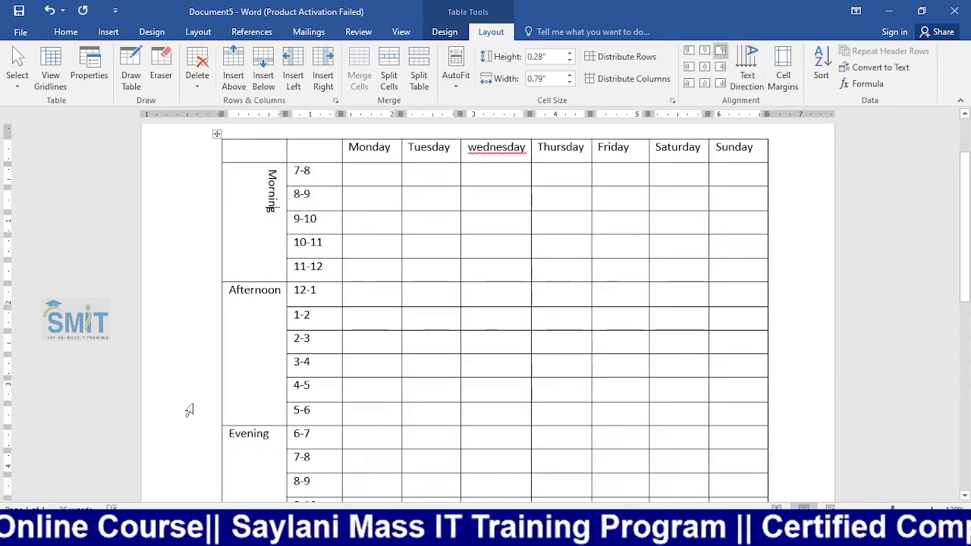
key(ctrl+z)
Try to rotate the text of the separately selected Morning, Afternoon and Evening cells together
ctrl+click(253, 179)
ctrl+click(256, 300)
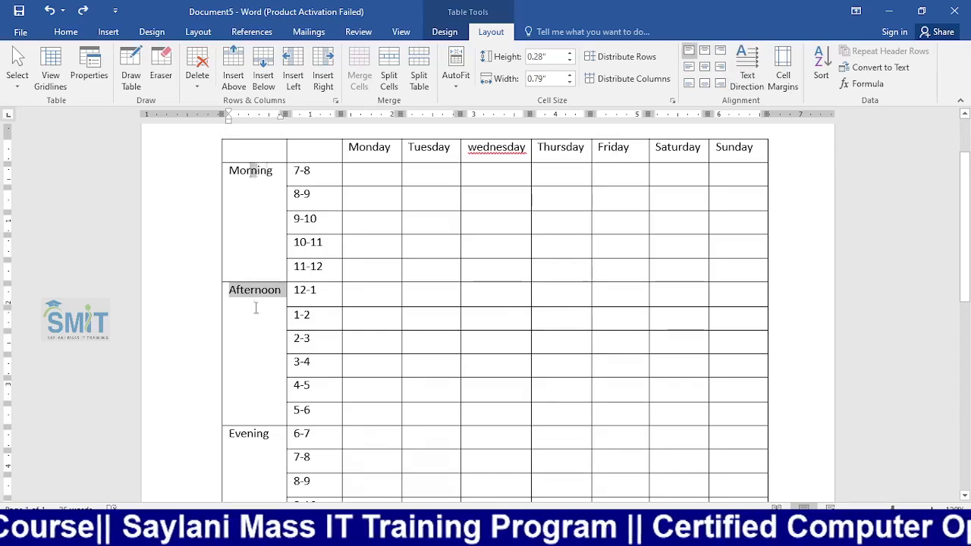
ctrl+click(256, 429)
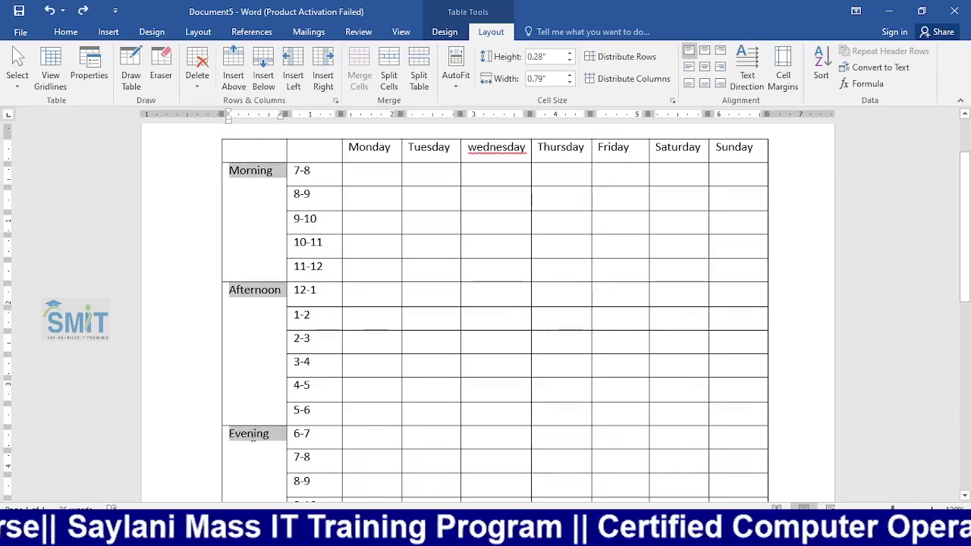
click(745, 76)
click(743, 78)
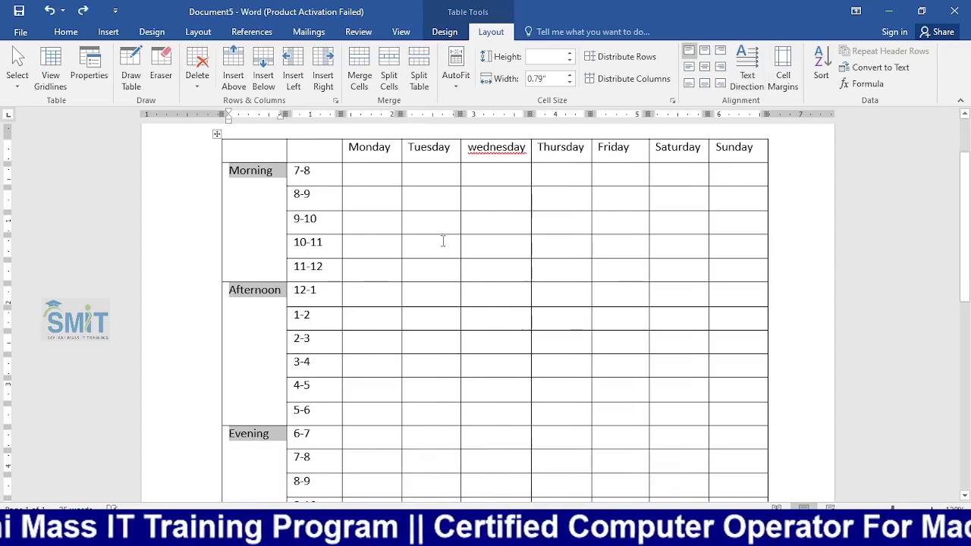
Try rotating the text of the Morning and Afternoon cells together and undo the rotation
click(409, 242)
click(268, 174)
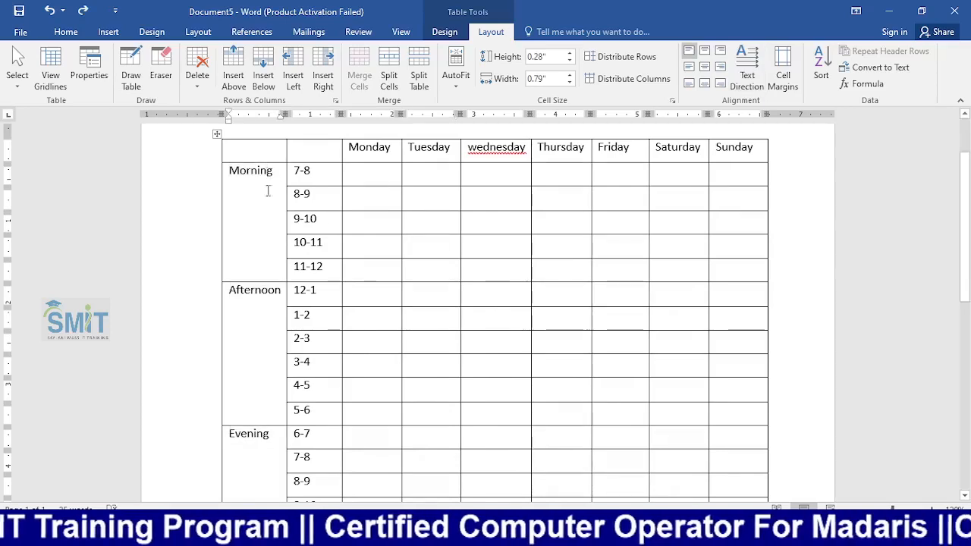
drag(268, 192, 262, 306)
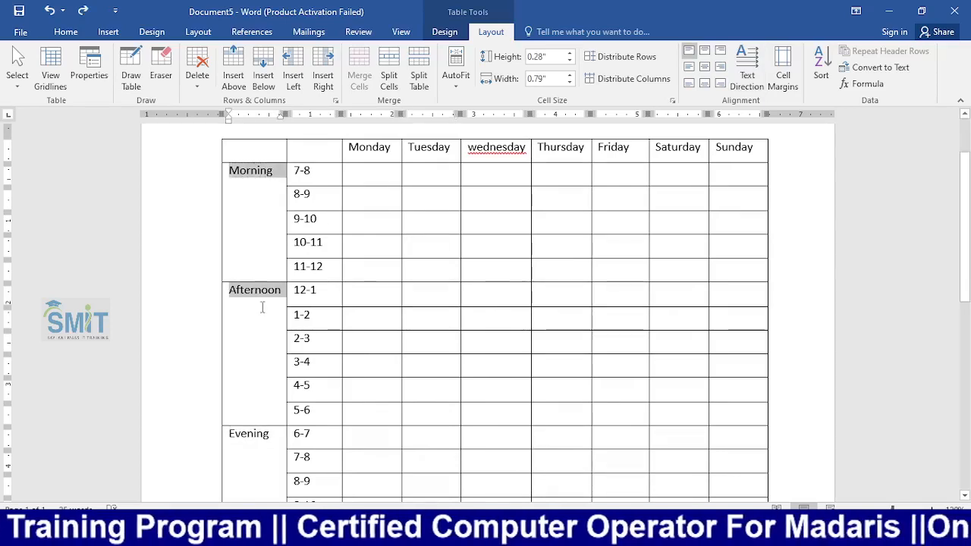
click(751, 69)
key(ctrl+z)
Rotate the Morning label to read from bottom to top and center it along the height of its merged cell
click(247, 183)
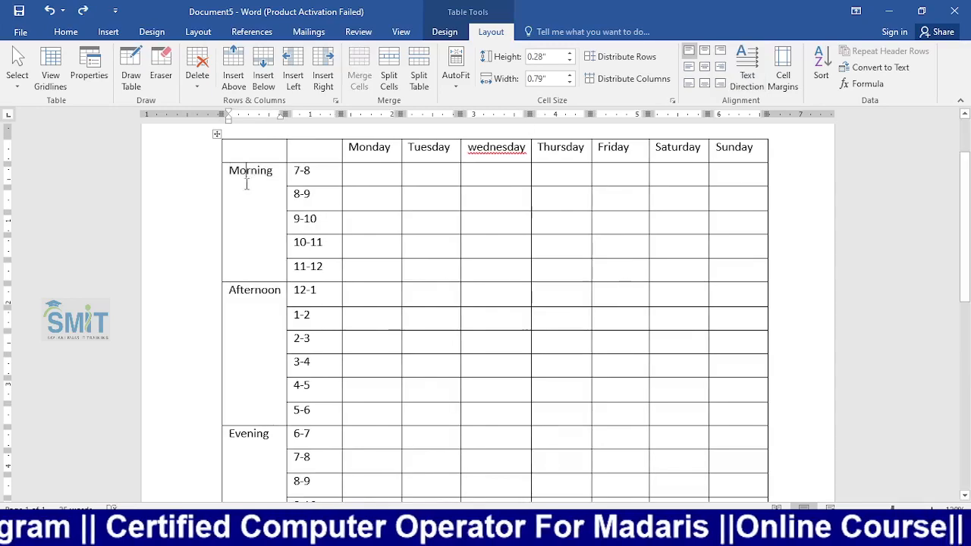
click(721, 66)
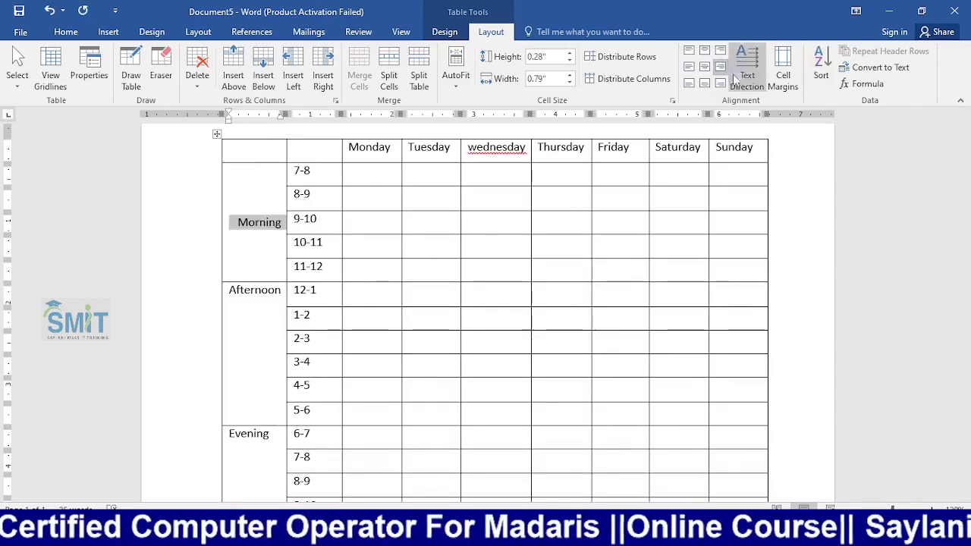
click(752, 69)
click(751, 70)
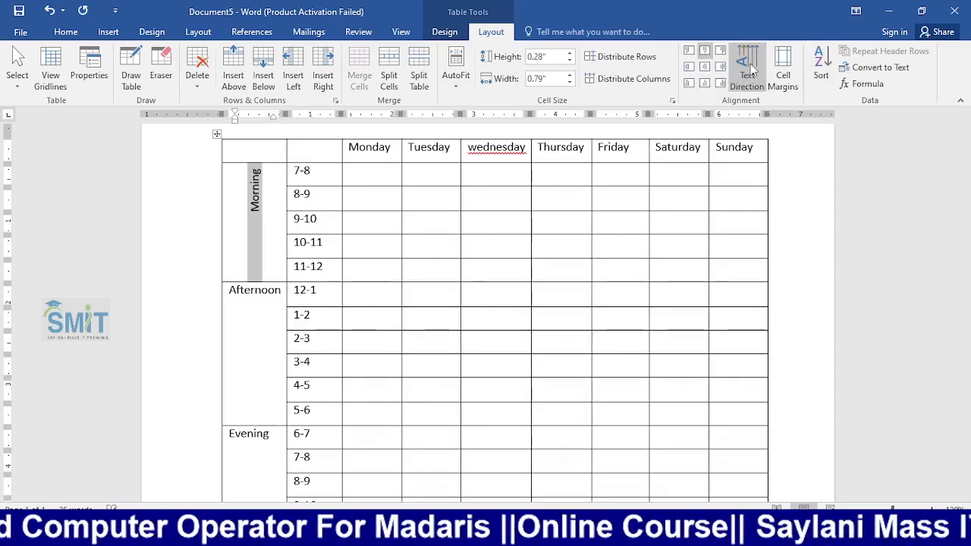
click(690, 68)
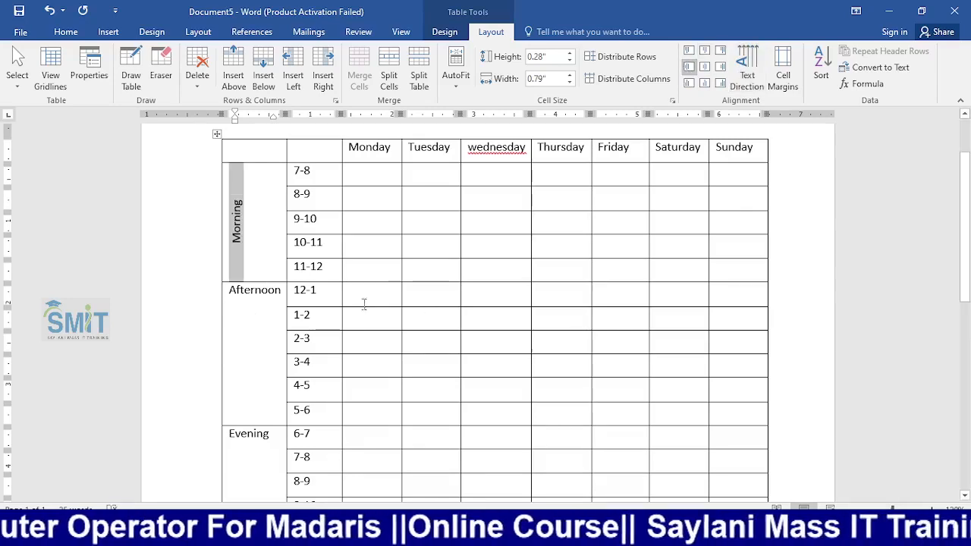
Rotate the Afternoon and Evening labels to read from bottom to top and center them along the height of their cells
drag(244, 299, 249, 445)
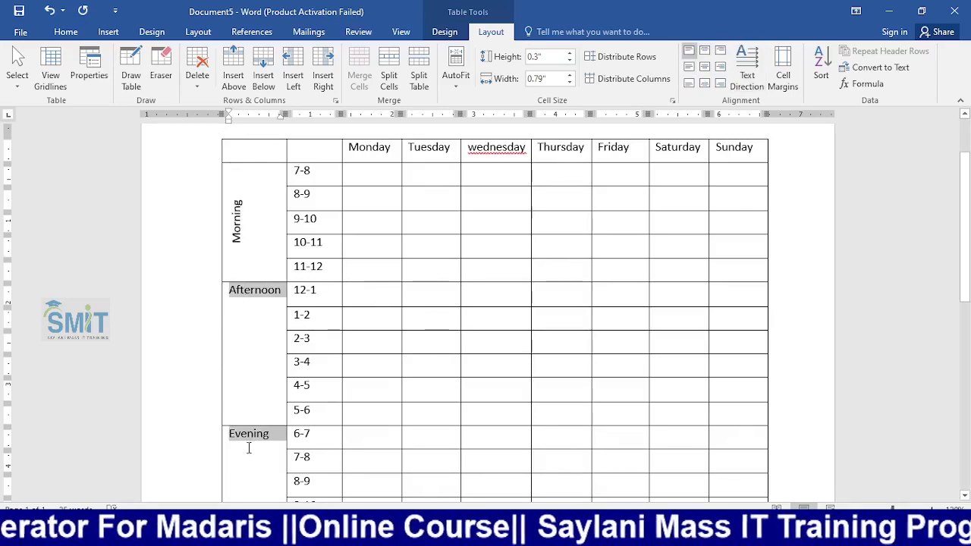
click(749, 79)
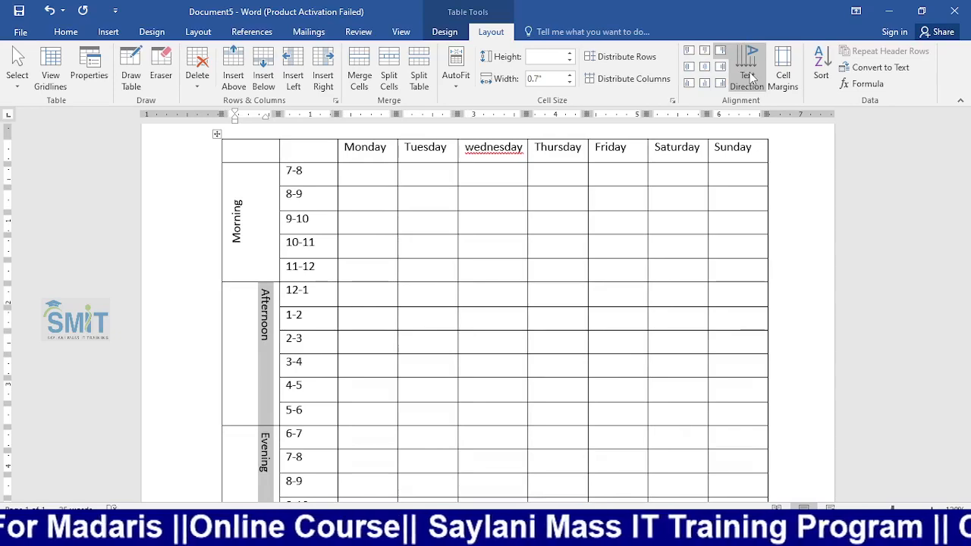
click(749, 78)
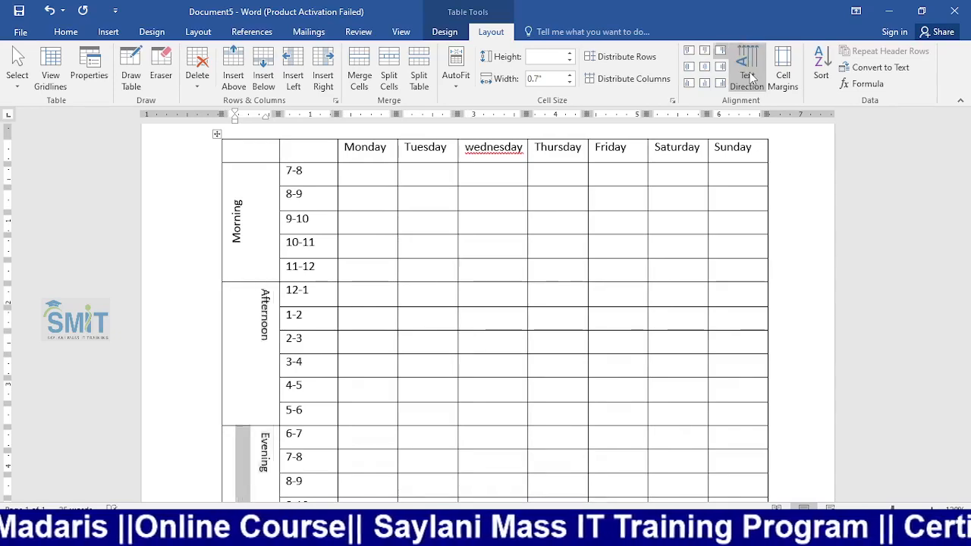
click(704, 68)
click(537, 317)
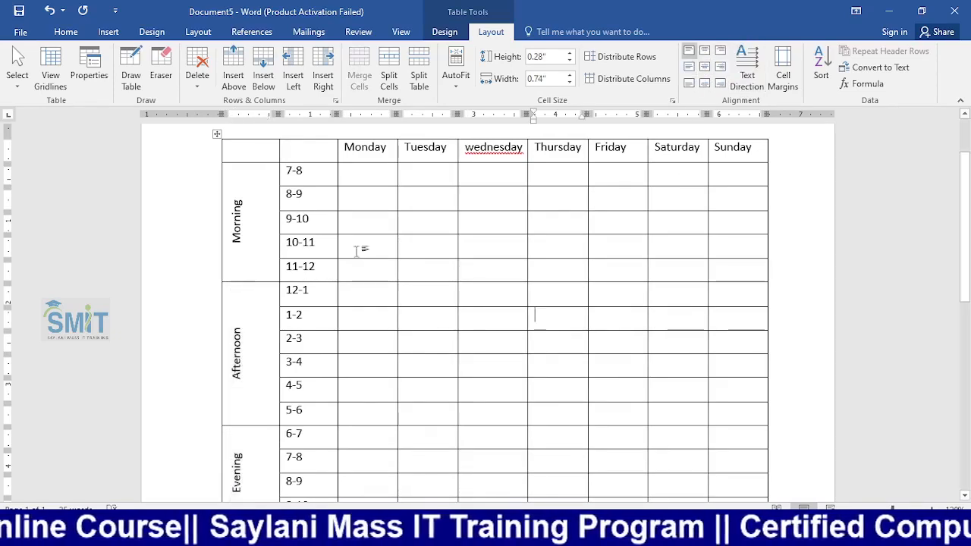
Check the lines between the parts of the day in the reference picture and return to the Word timetable
key(alt+Tab)
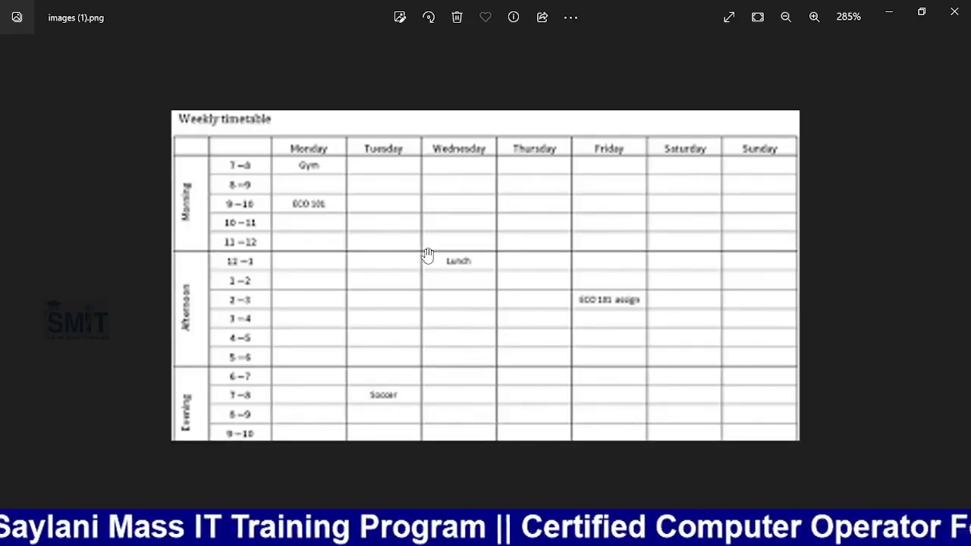
key(alt+Tab)
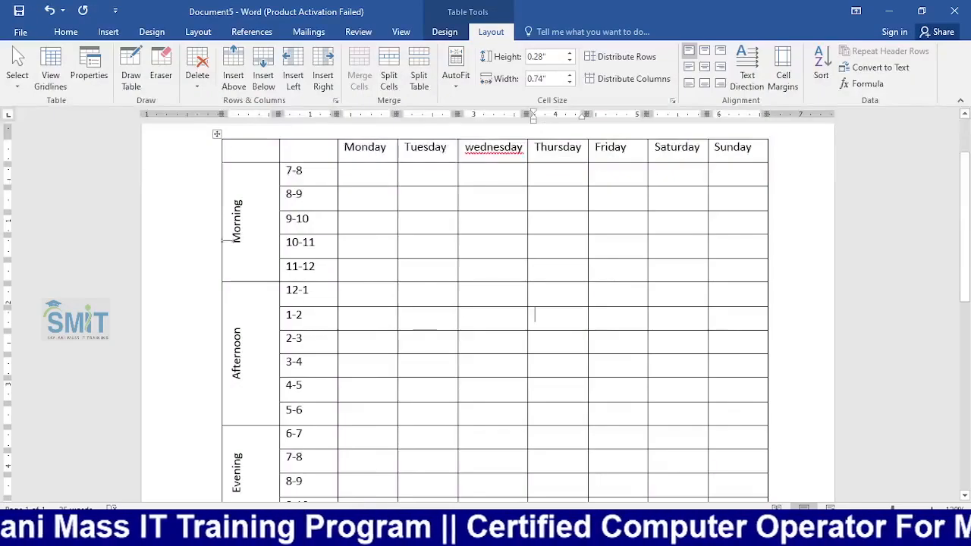
click(311, 178)
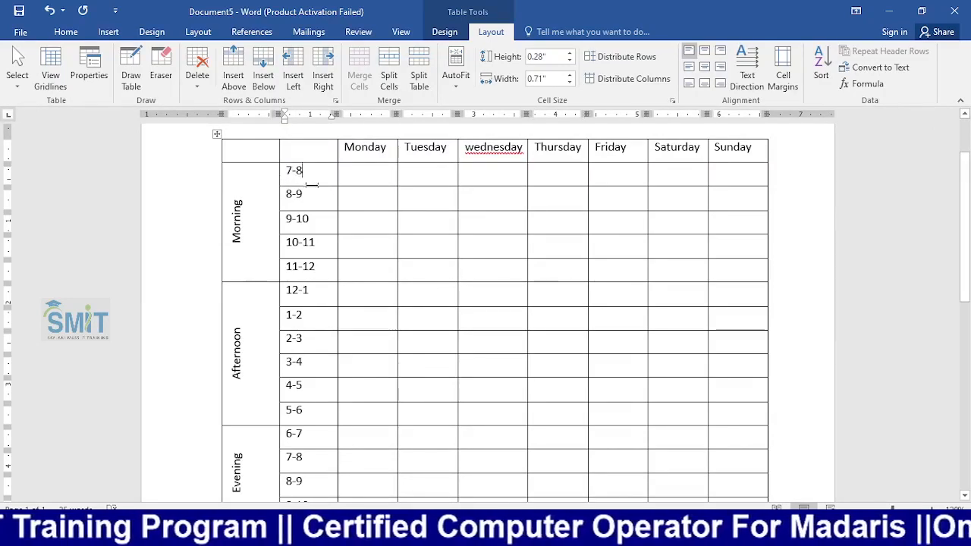
drag(309, 182, 751, 267)
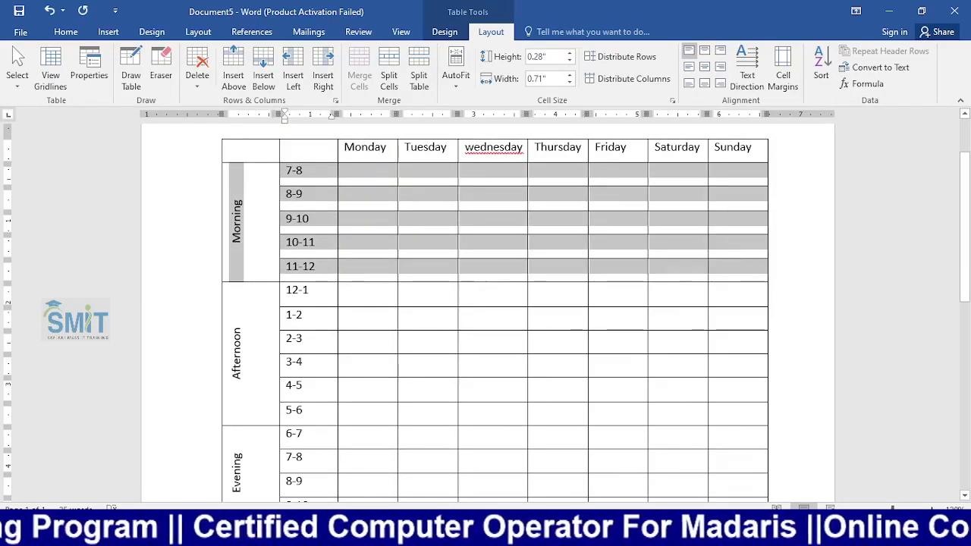
click(368, 277)
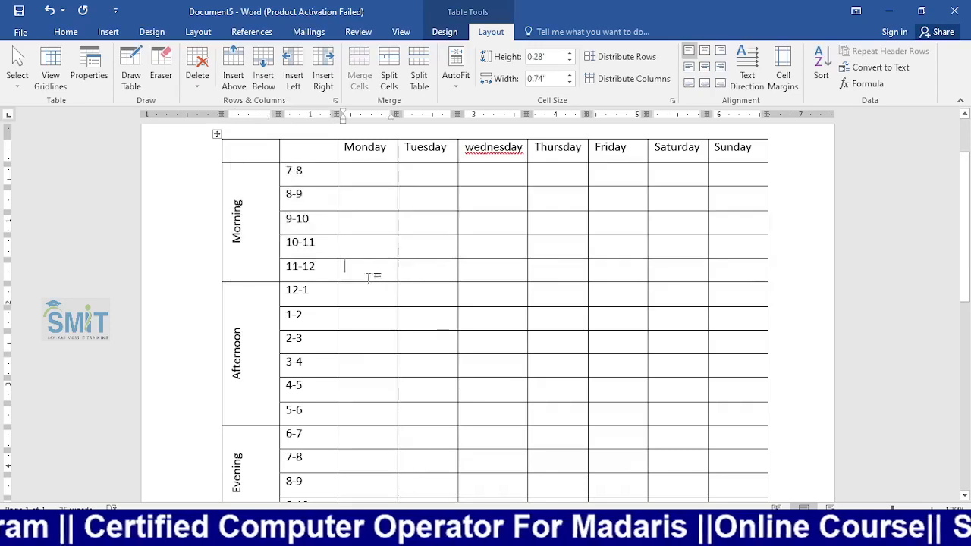
Try painting a 1 ½ pt solid border beneath the Morning block with the Border Painter and undo the painted segments
drag(269, 266, 751, 267)
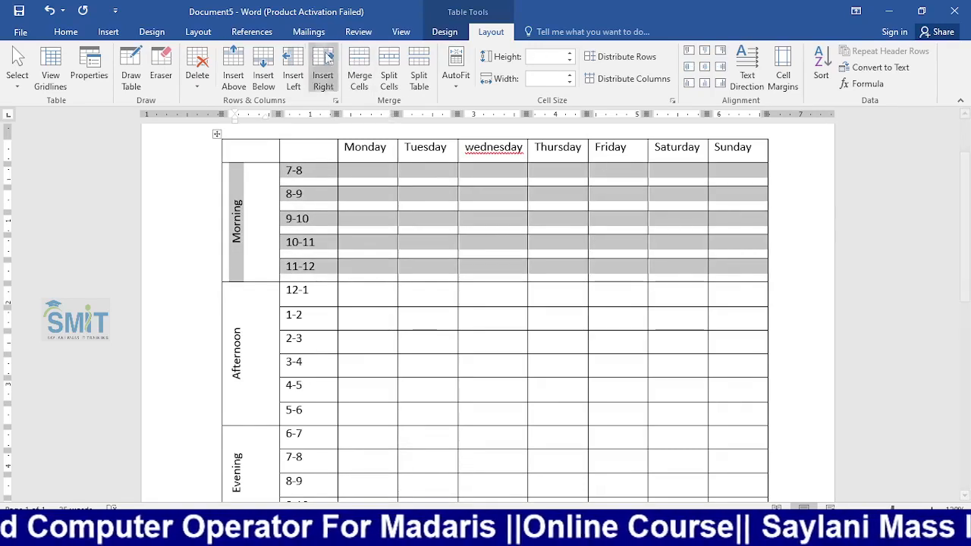
click(444, 32)
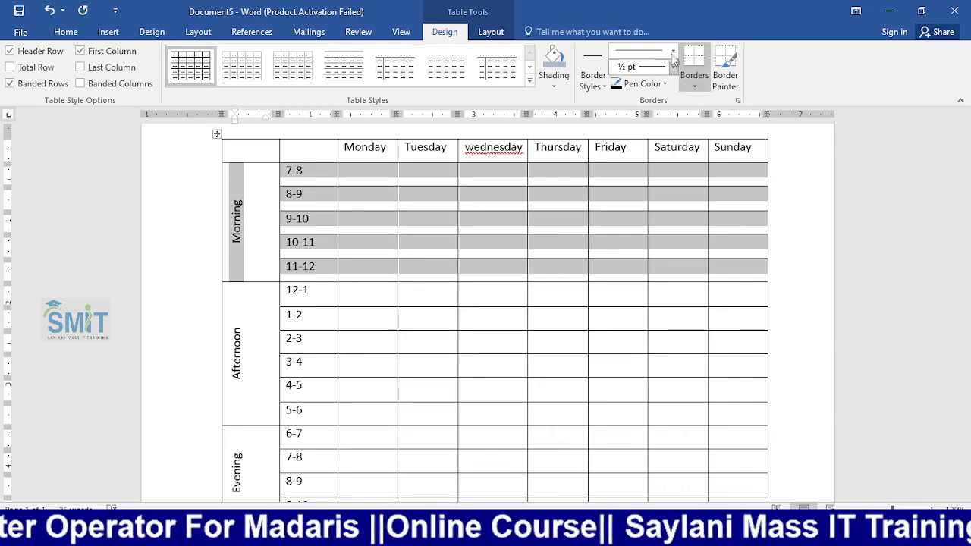
click(673, 51)
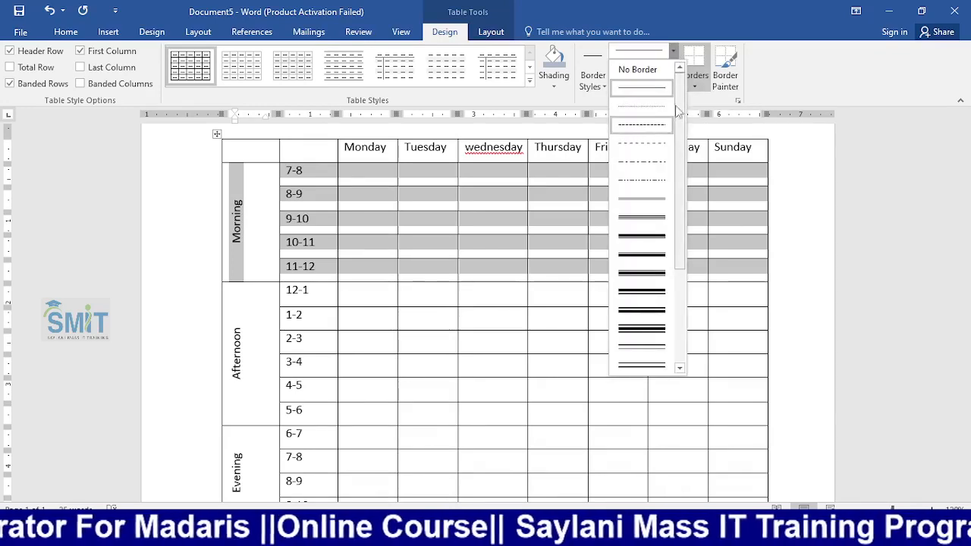
click(790, 55)
click(673, 66)
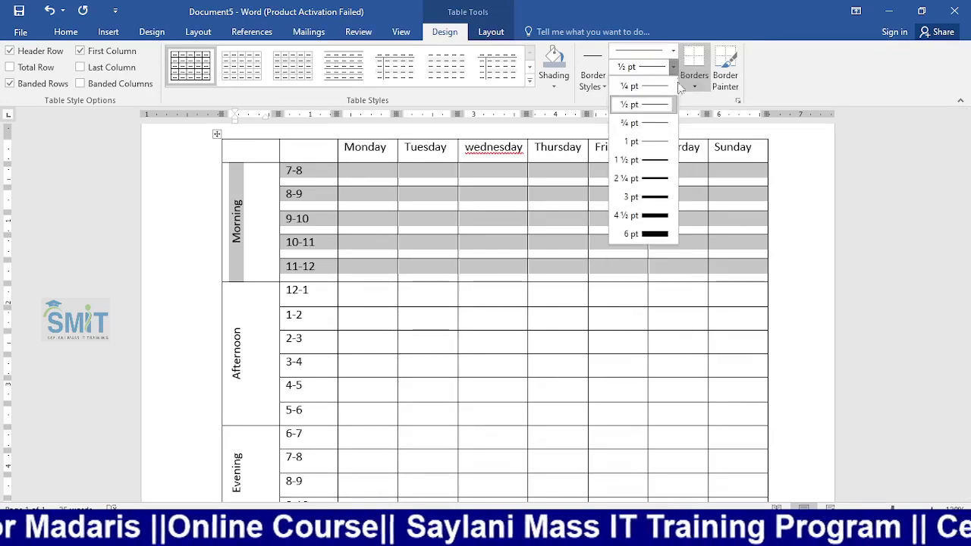
click(658, 157)
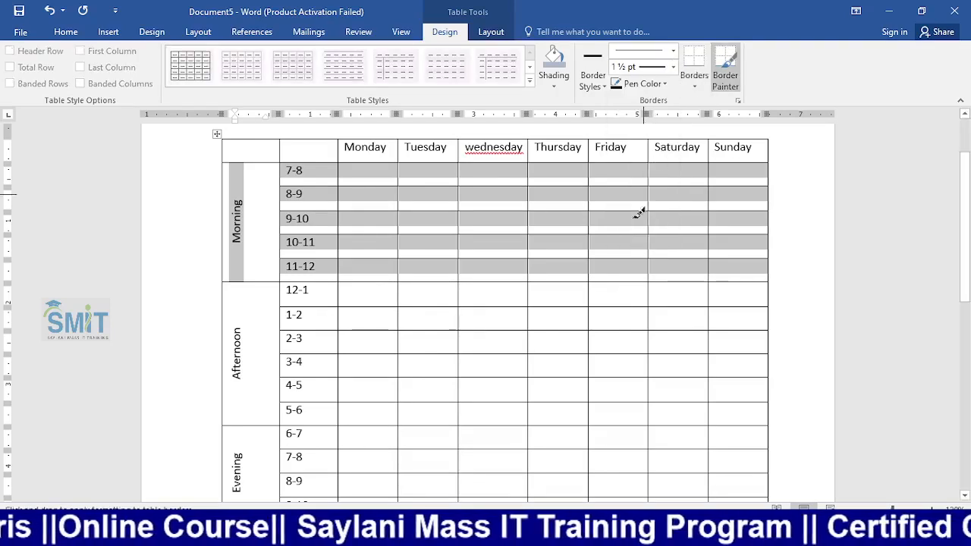
click(270, 281)
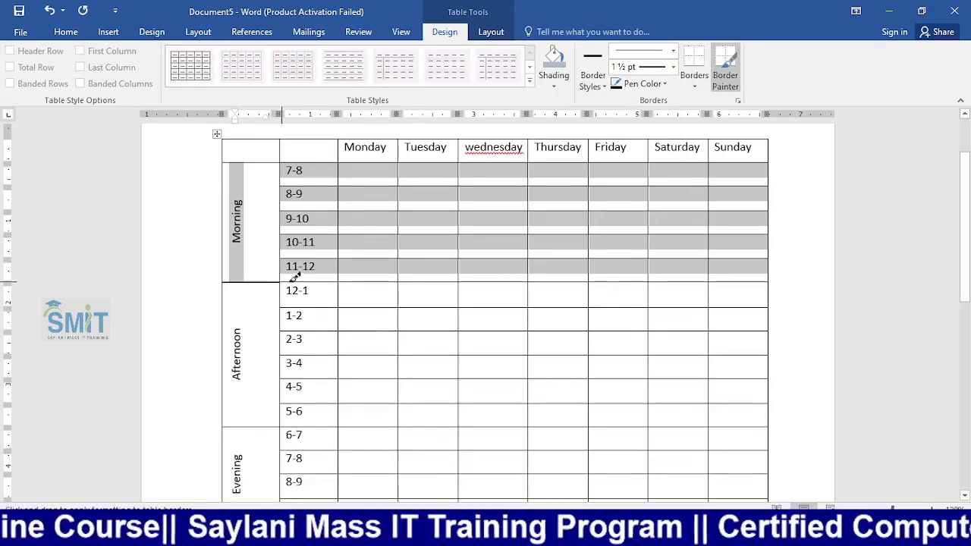
click(318, 281)
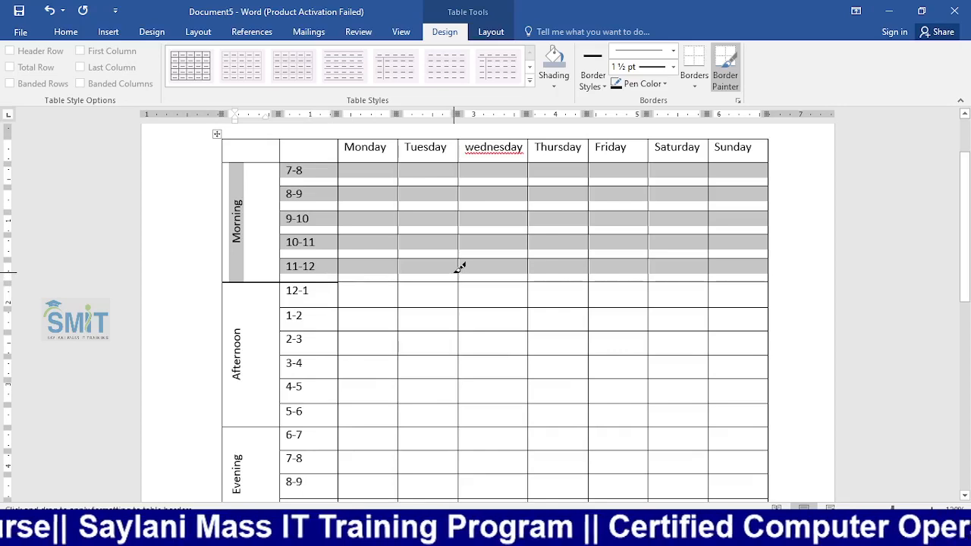
key(ctrl+z)
key(ctrl+z)
key(Escape)
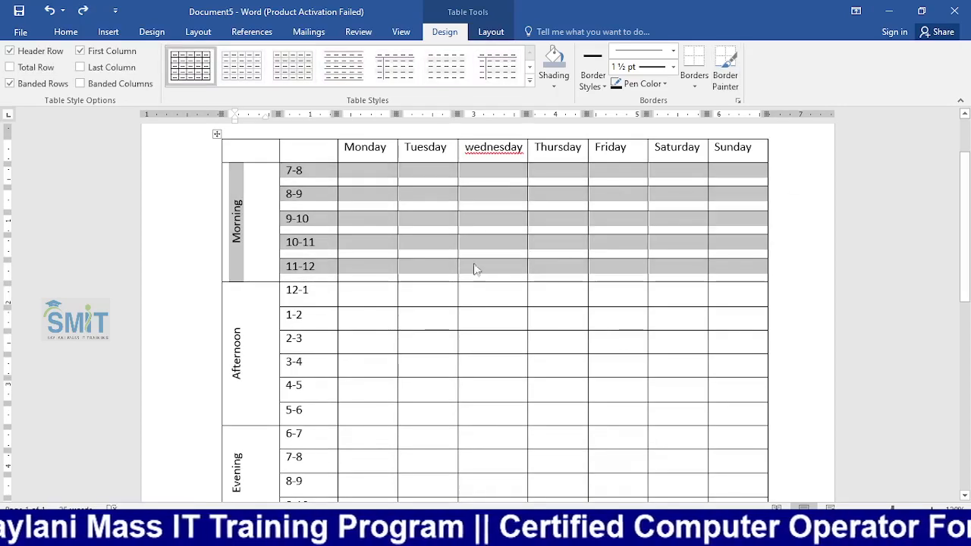
Apply a 1 ½ pt solid bottom border to the whole block of Morning rows through Borders and Shading
click(347, 250)
drag(271, 264, 737, 265)
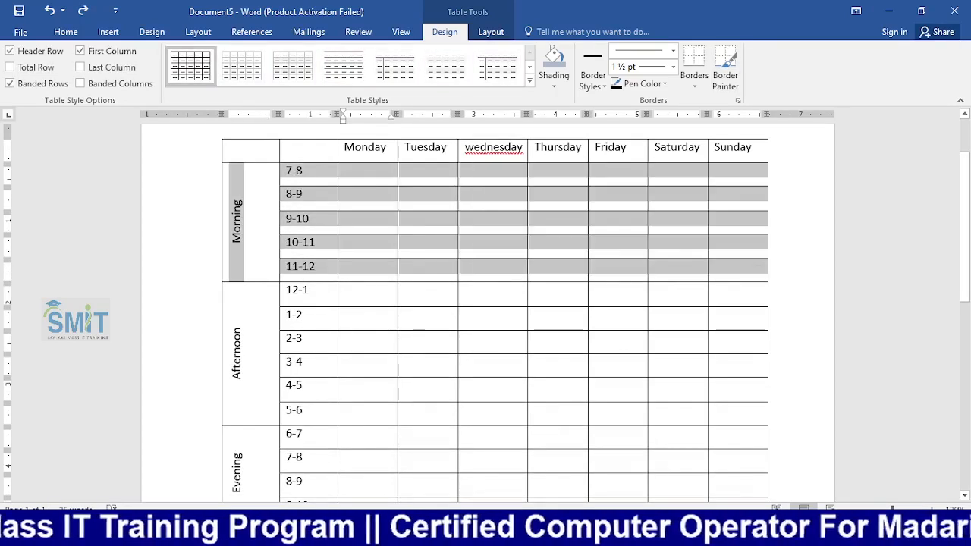
click(697, 86)
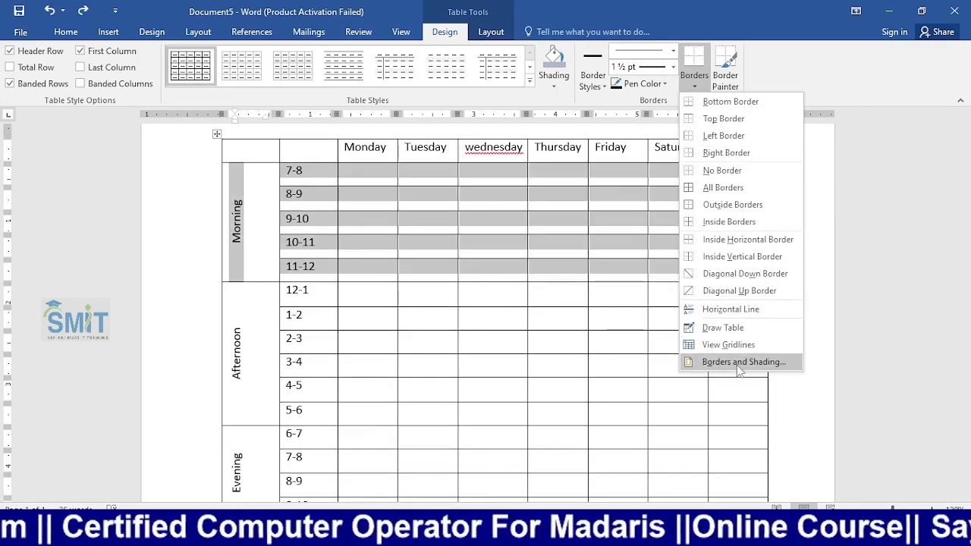
click(734, 362)
click(503, 281)
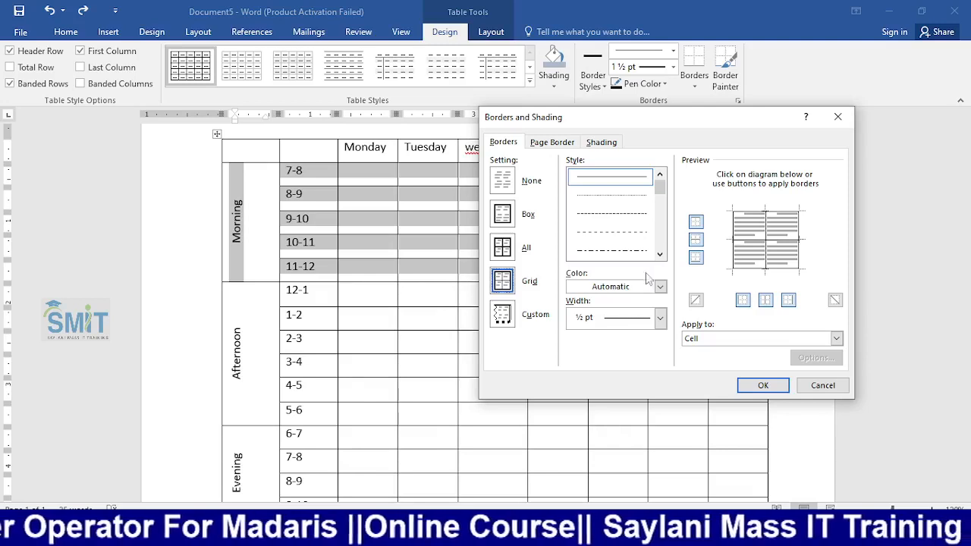
click(743, 272)
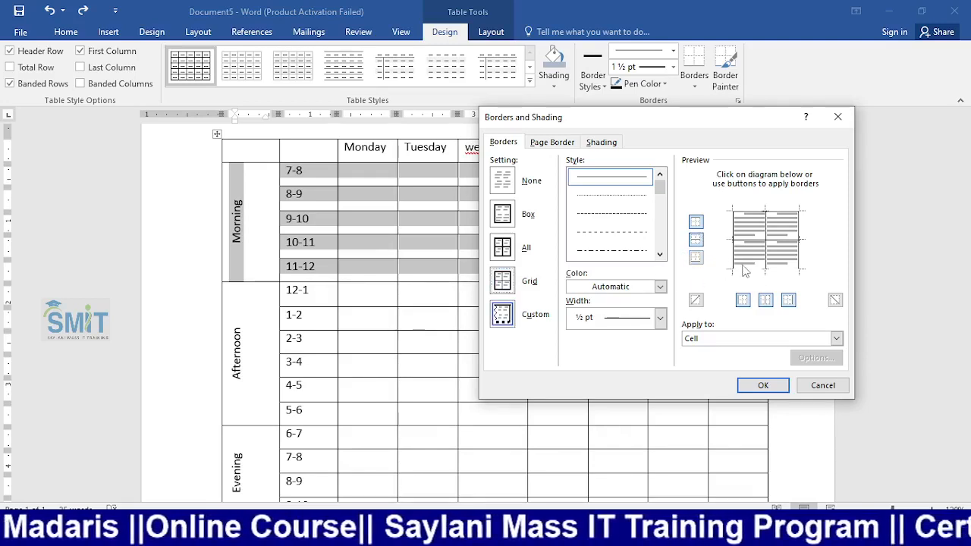
click(659, 318)
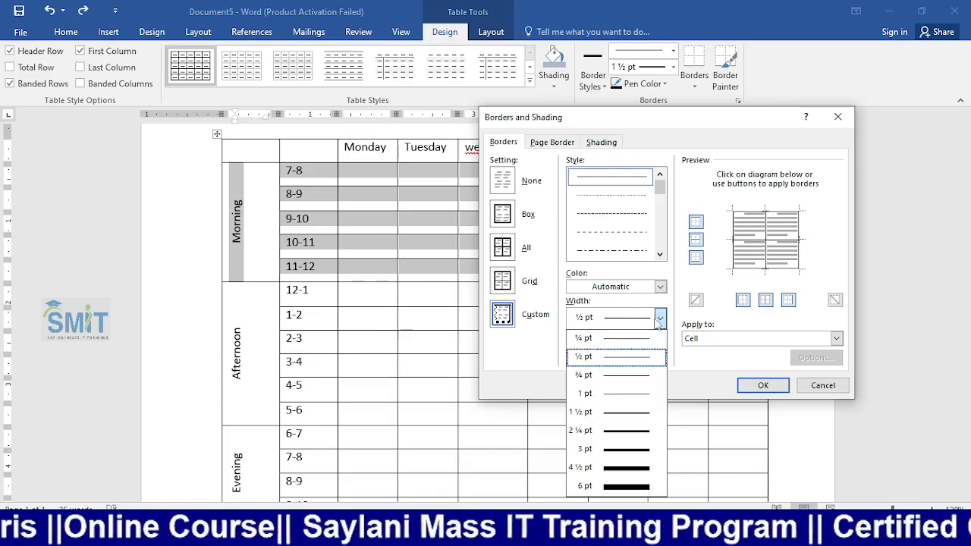
click(638, 414)
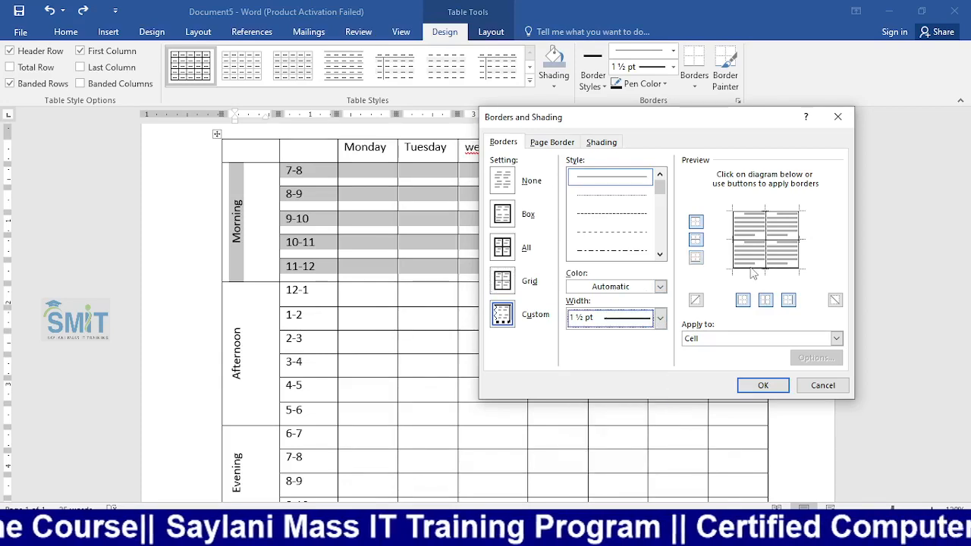
click(763, 386)
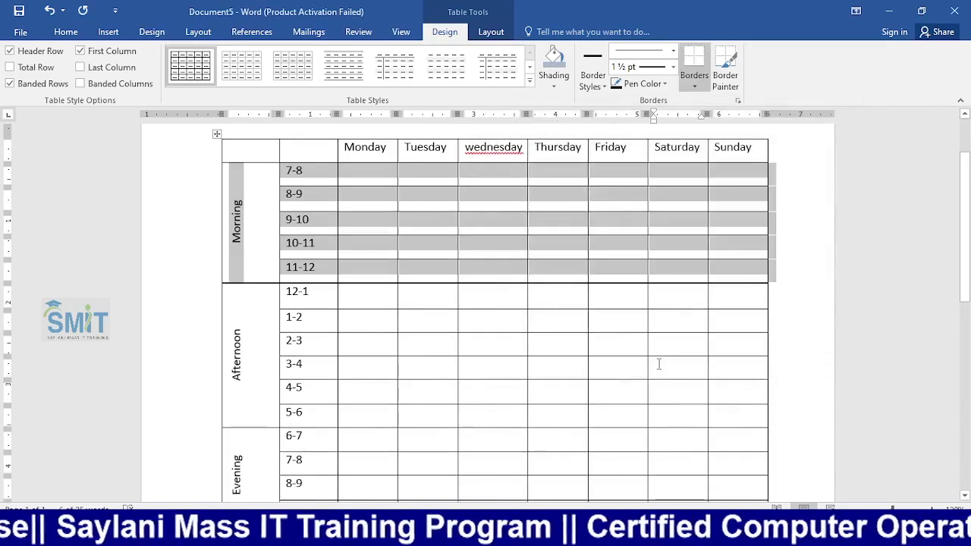
click(655, 364)
Apply a 1 ½ pt solid bottom border to the block of Afternoon rows, separating it from Evening
scroll(340, 301, down, 1)
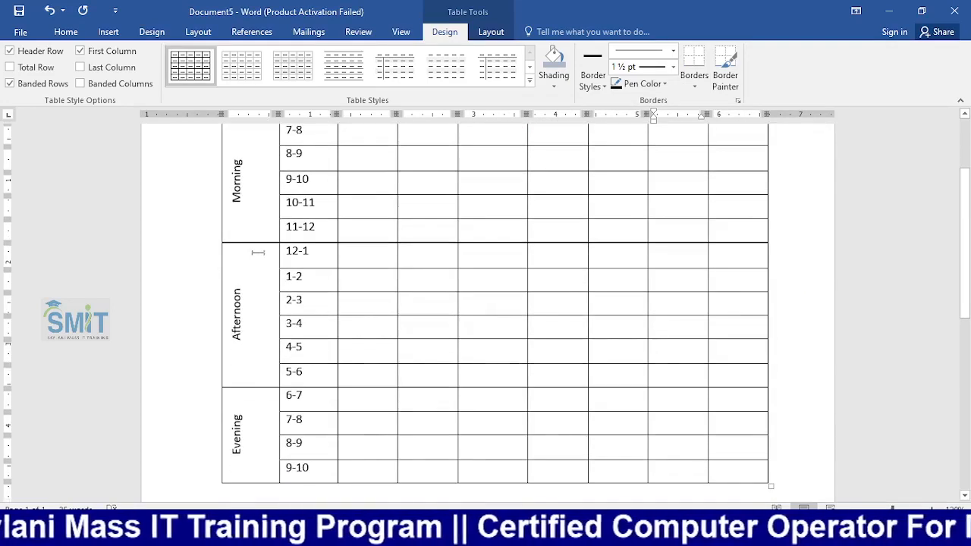
scroll(258, 252, down, 1)
drag(264, 219, 758, 332)
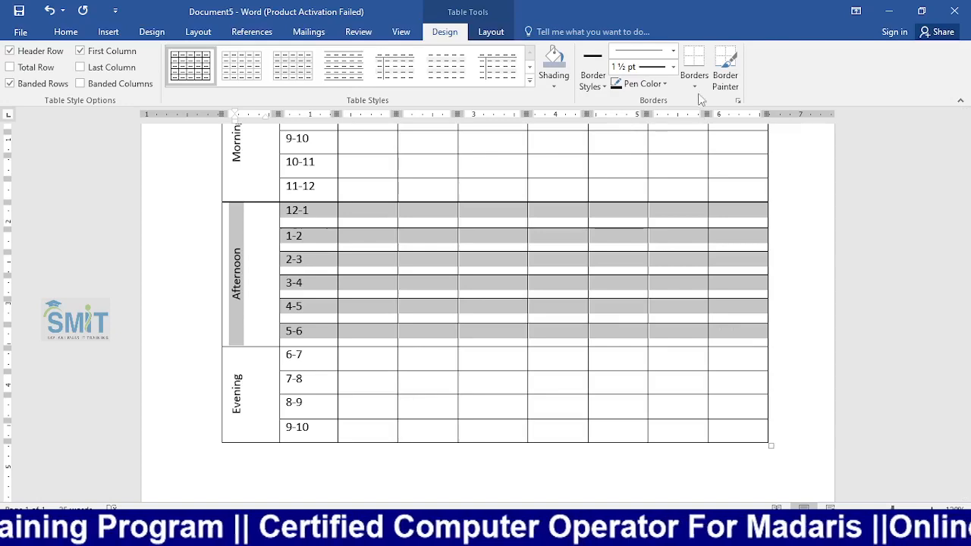
click(694, 75)
click(731, 362)
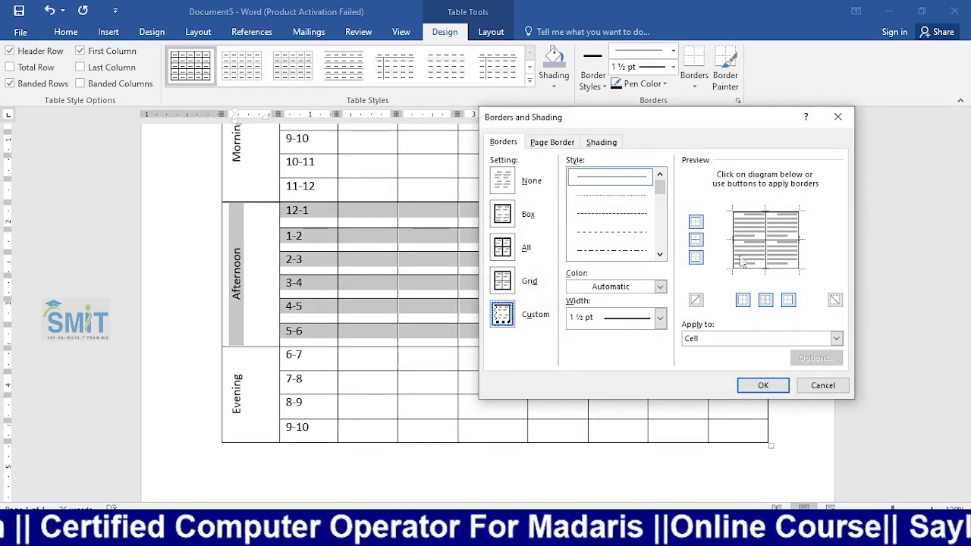
click(763, 386)
scroll(503, 369, down, 3)
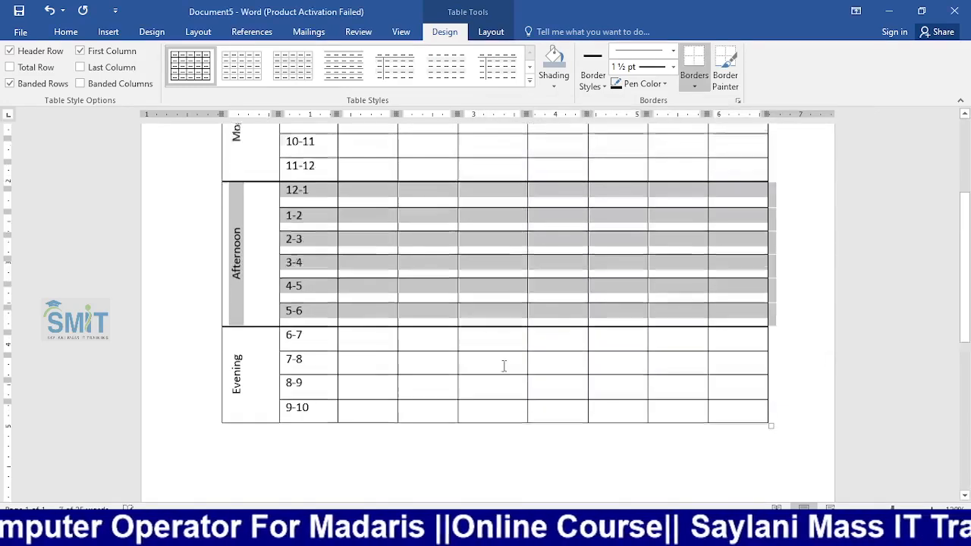
scroll(424, 354, up, 2)
click(498, 317)
scroll(531, 304, up, 4)
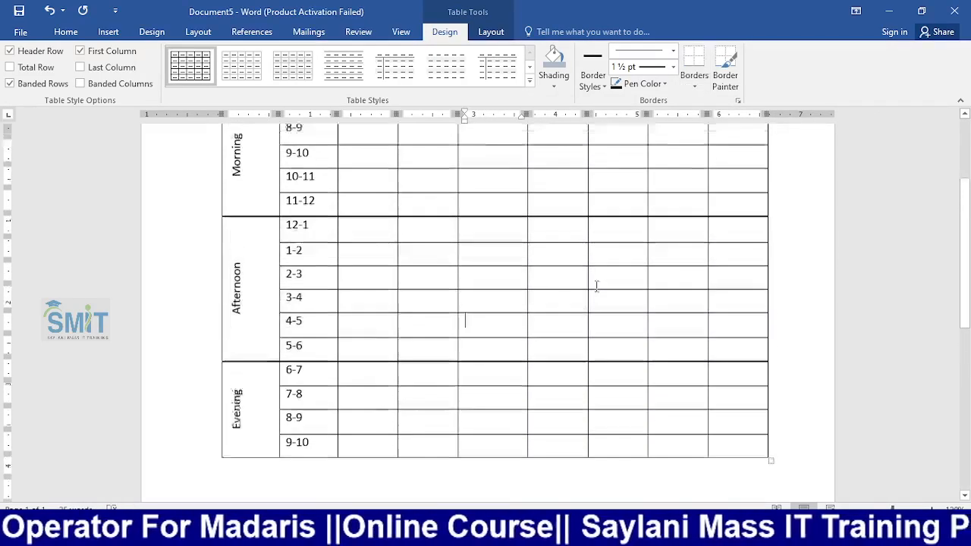
Shade the weekday heading cells from Monday to Sunday with the base blue theme color
scroll(597, 285, down, 2)
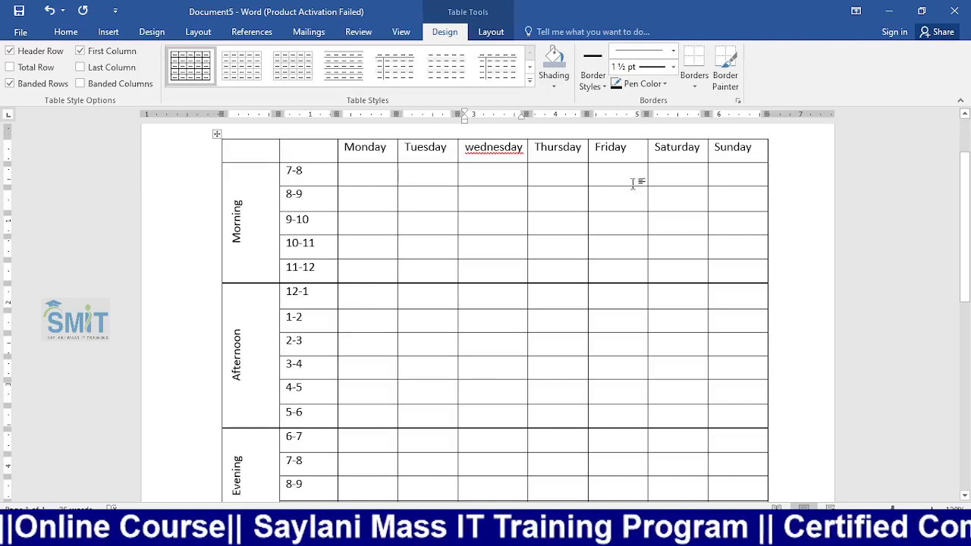
click(491, 31)
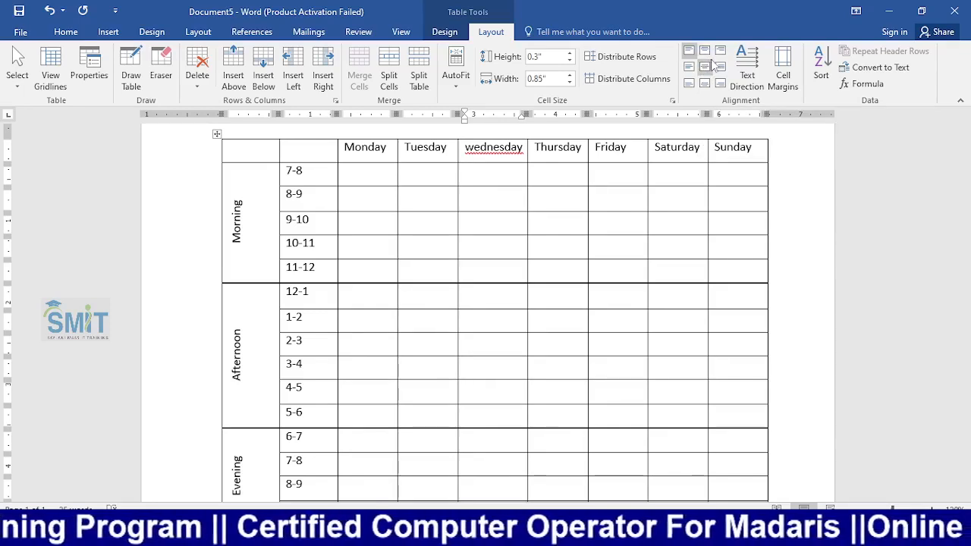
click(444, 32)
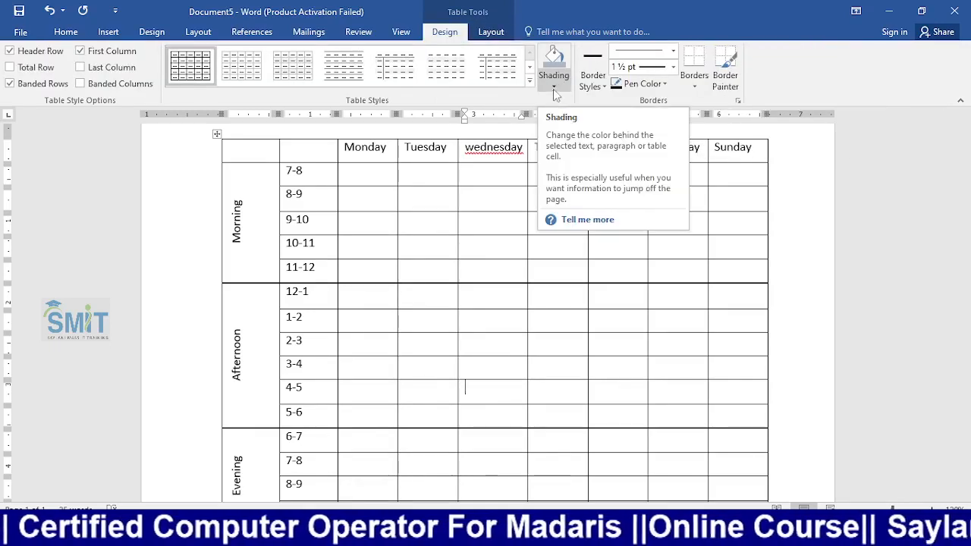
click(462, 194)
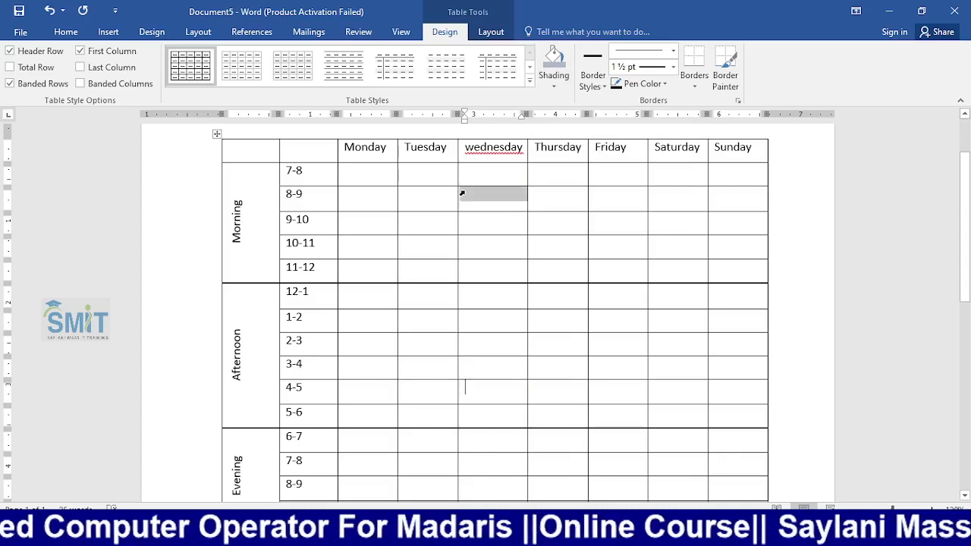
drag(351, 151, 751, 150)
click(564, 82)
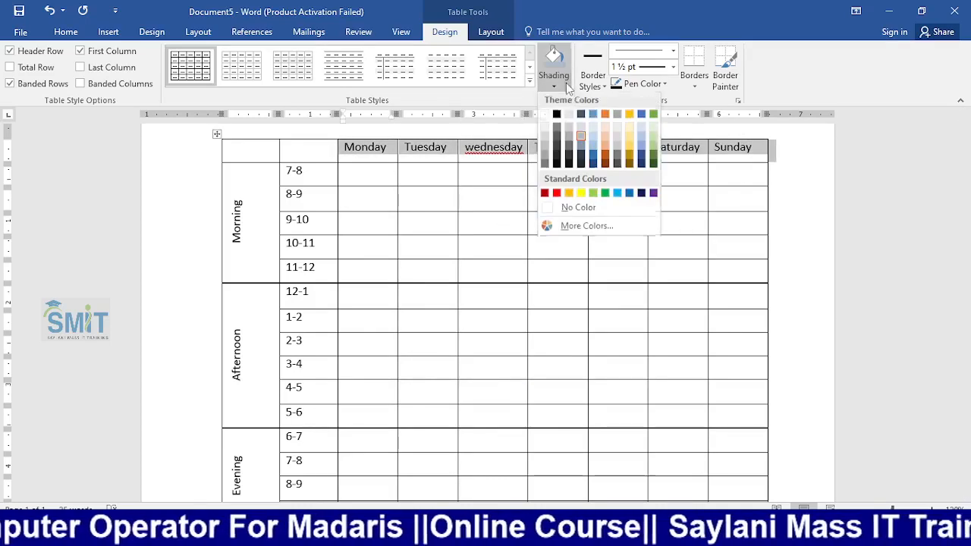
click(594, 116)
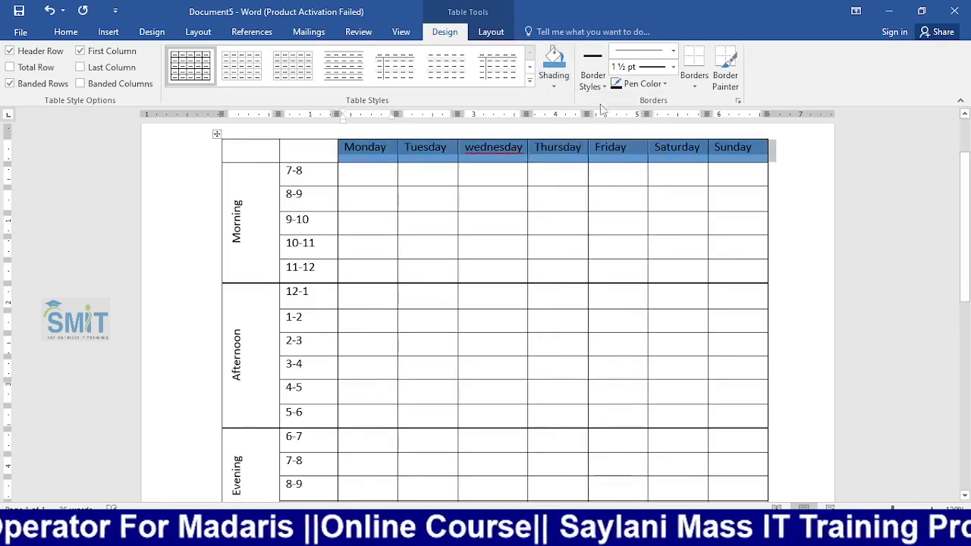
Choose the blue 1 ½ pt border style for the 2-3 row and preview a bottom border on it without applying one
click(604, 87)
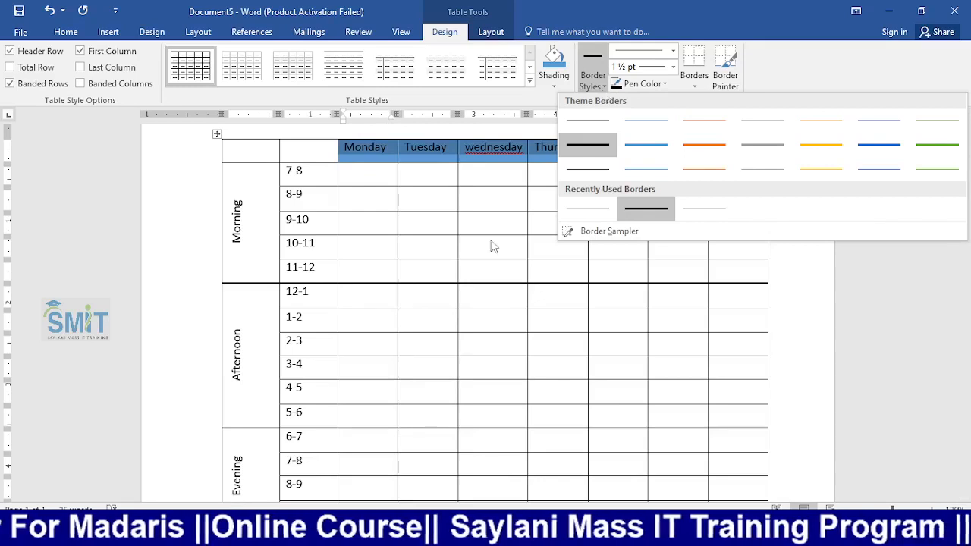
click(424, 267)
drag(327, 352, 730, 352)
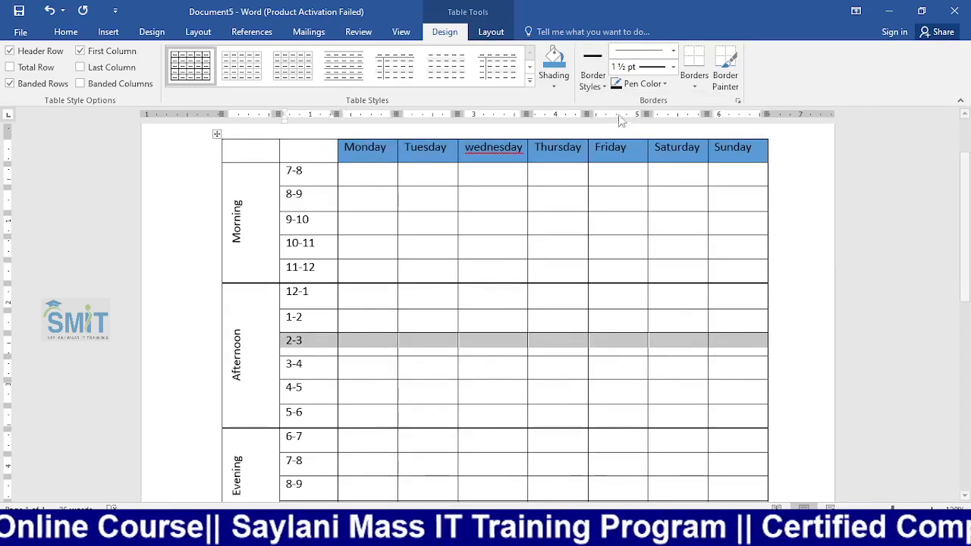
click(593, 80)
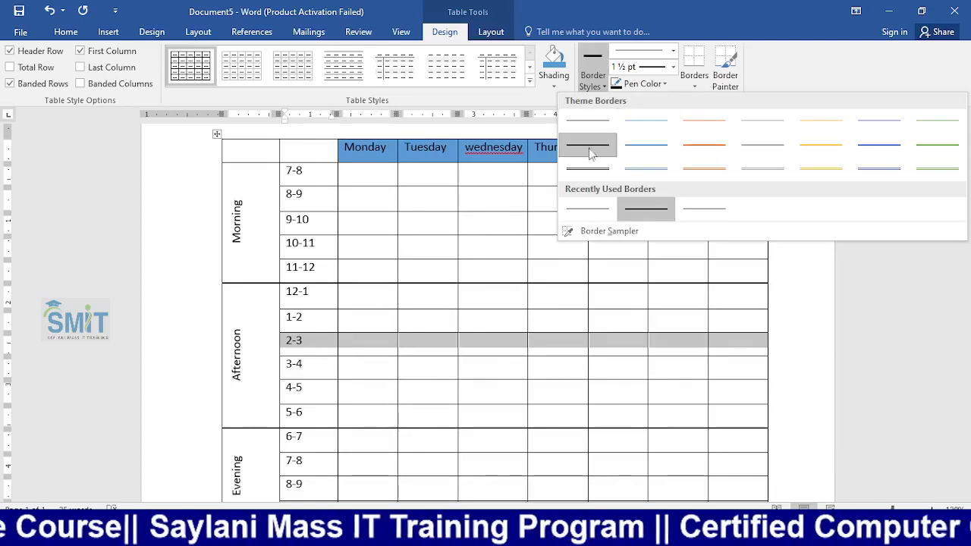
click(637, 146)
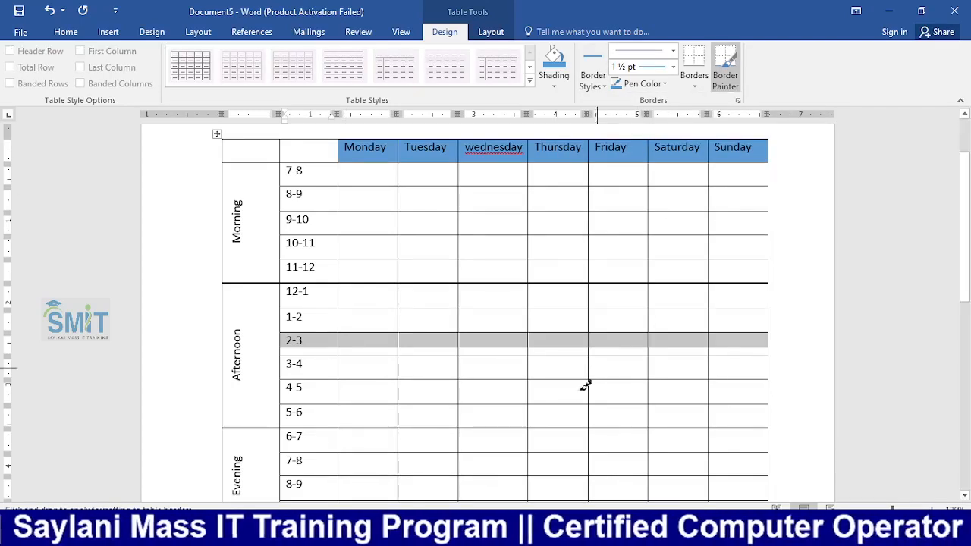
click(694, 85)
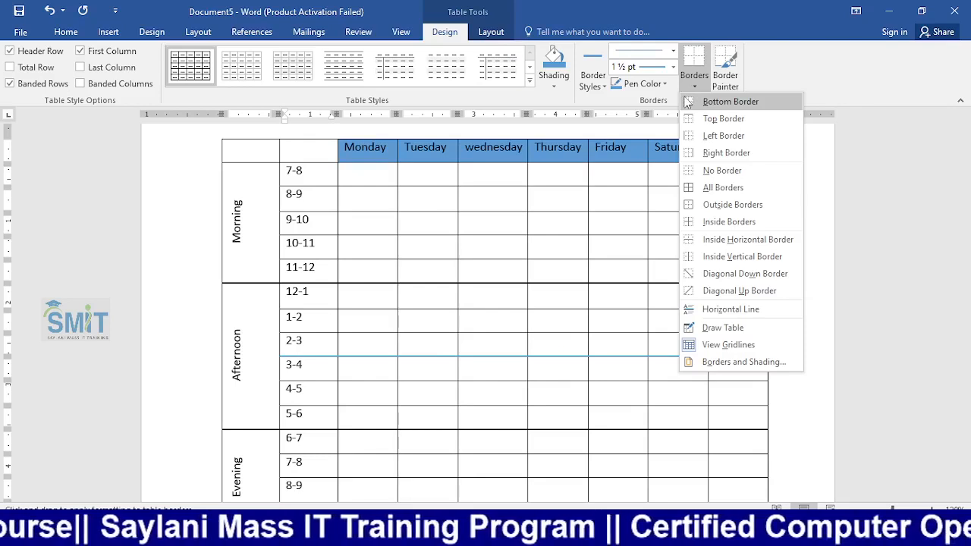
click(597, 284)
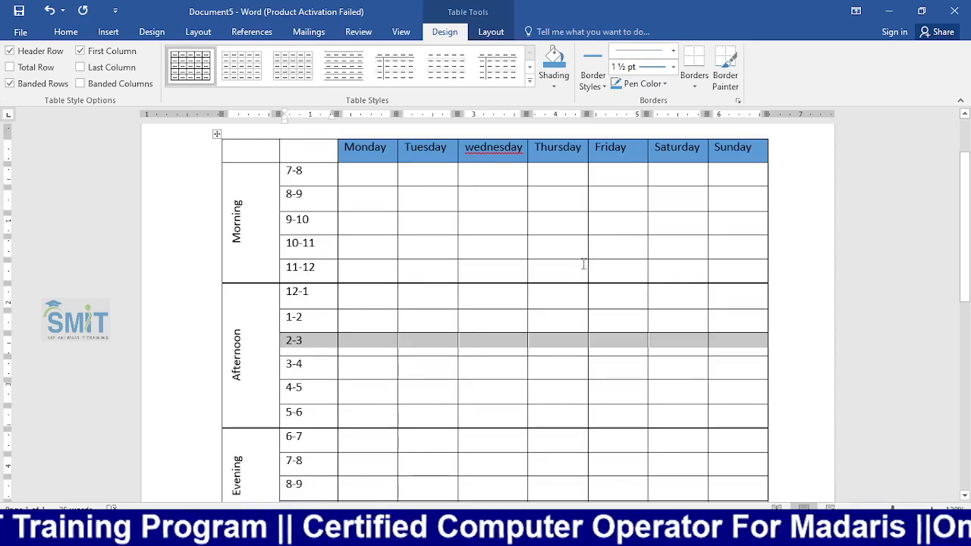
Look at the Create-Tables-in-HTML reference picture, then switch to Document4 in Word
key(alt+Tab)
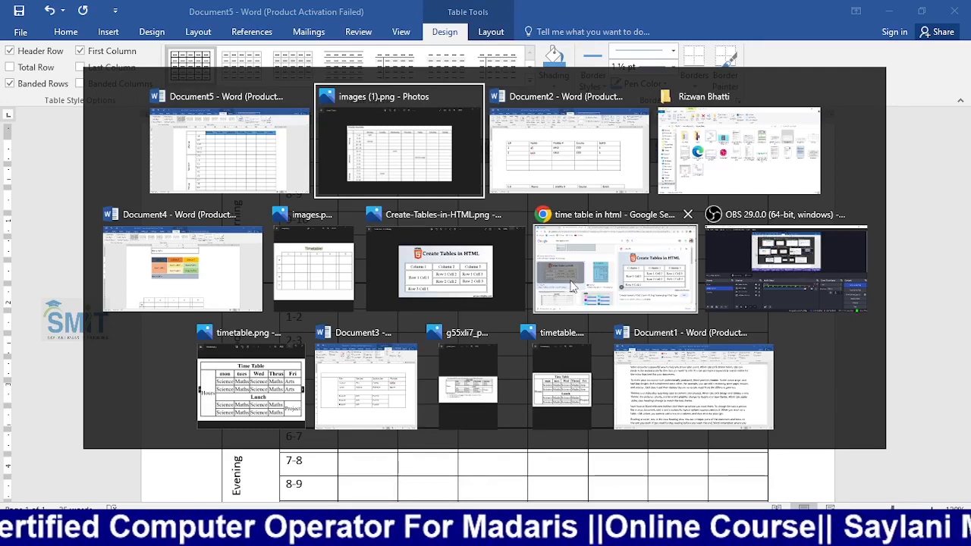
key(alt+Tab)
key(alt+Tab)
key(alt+Tab)
key(alt+Tab)
key(alt+Tab)
key(Escape)
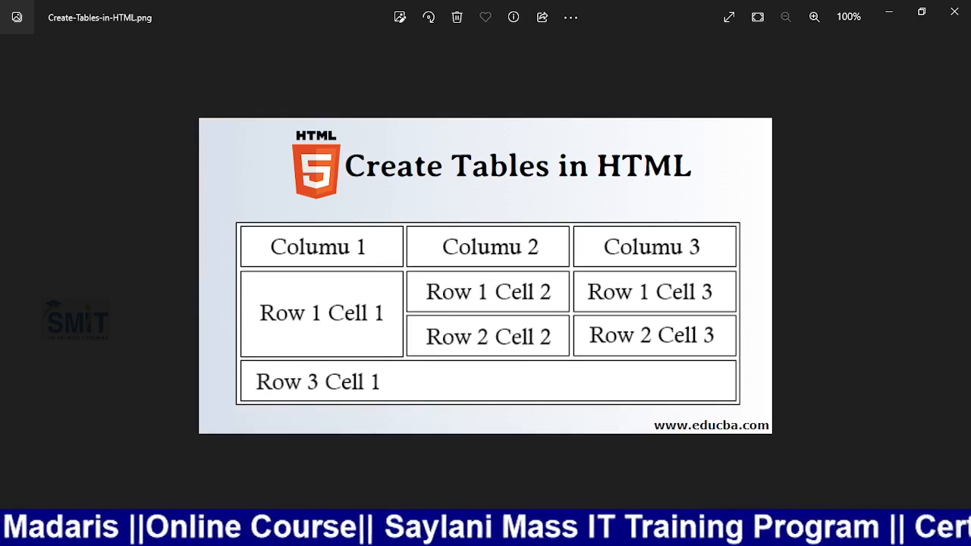
click(523, 477)
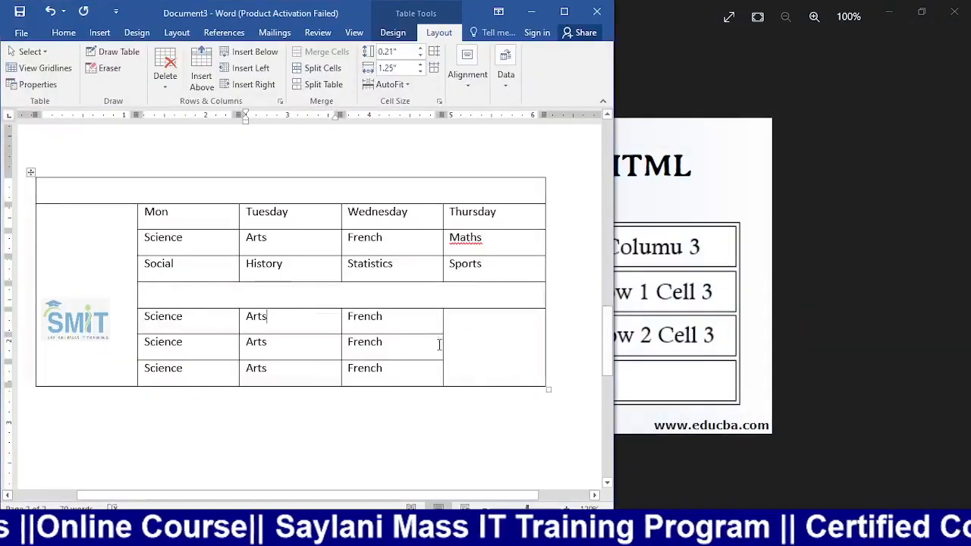
mouse_move(507, 530)
click(671, 461)
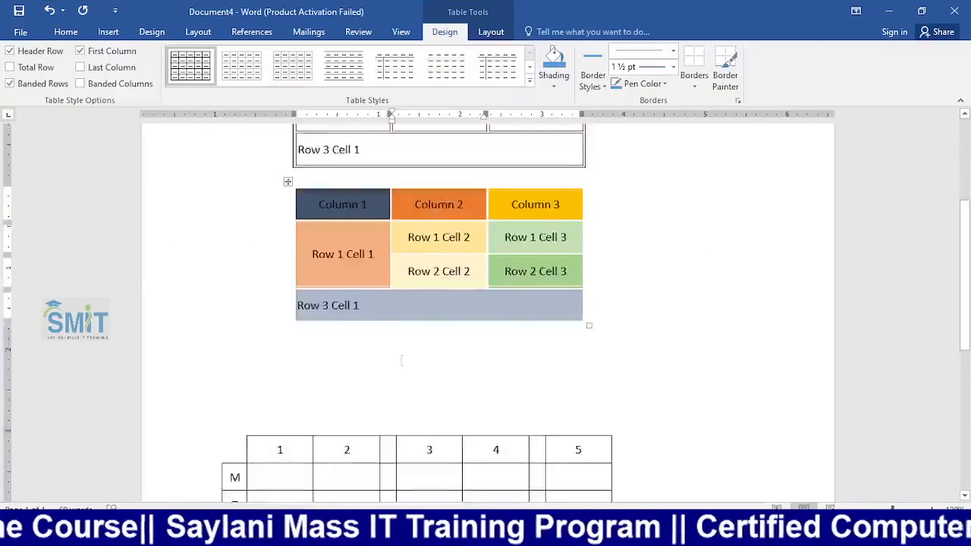
Move the M-T-W-T table and the coloured table farther down the document, leaving a gap beneath the double-bordered table
scroll(402, 360, down, 3)
scroll(399, 362, up, 5)
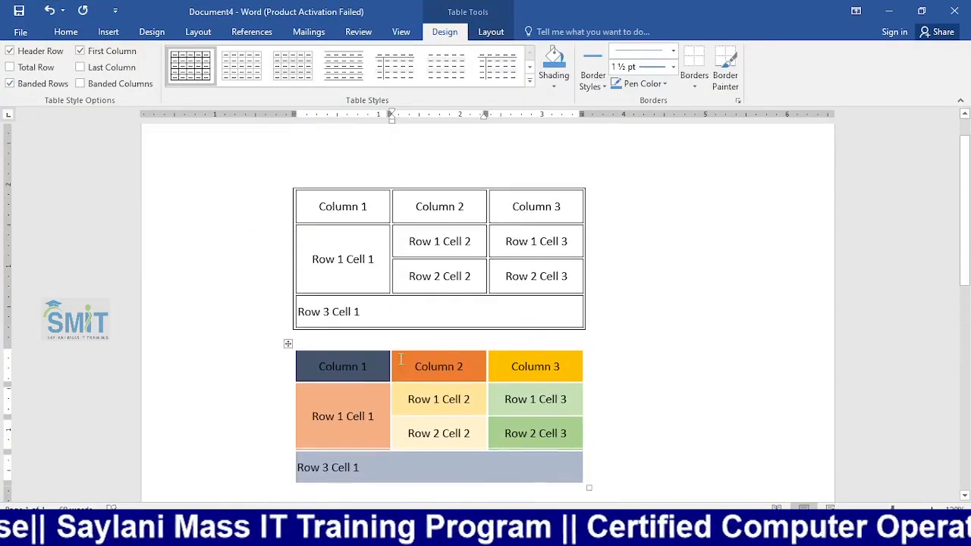
scroll(308, 350, down, 10)
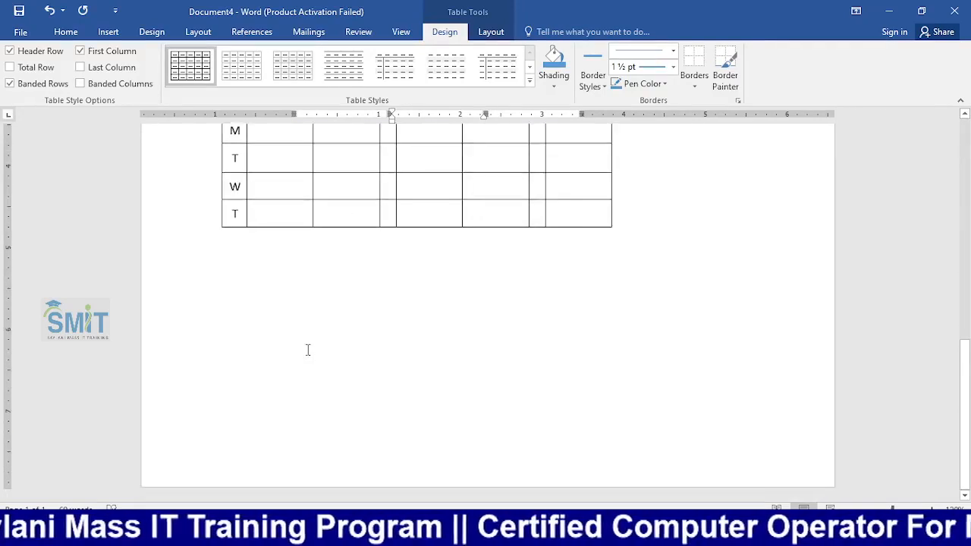
scroll(308, 350, up, 3)
drag(217, 205, 243, 422)
scroll(271, 367, up, 10)
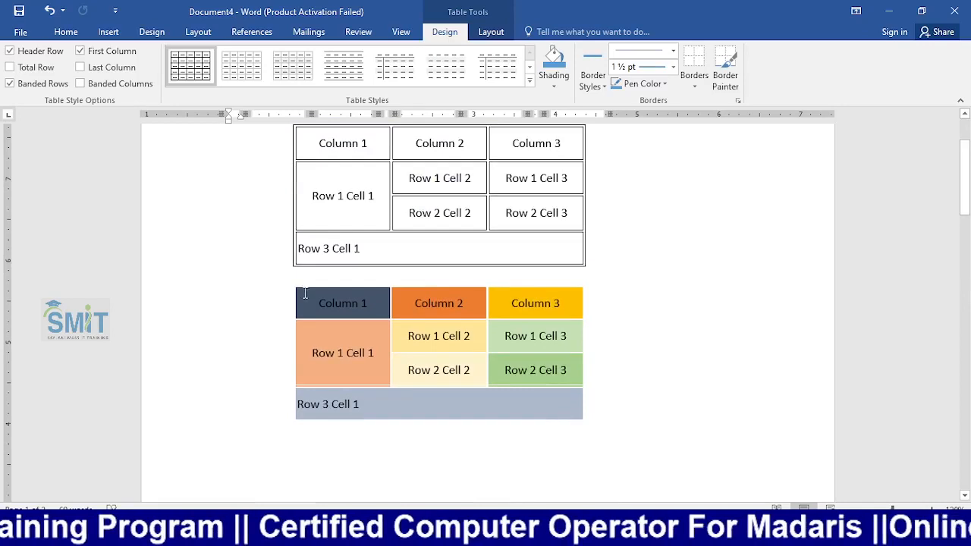
drag(288, 280, 293, 500)
Insert a 3x3 table beneath the double-bordered table and resize it to about 4.2 inches wide with taller rows
click(318, 257)
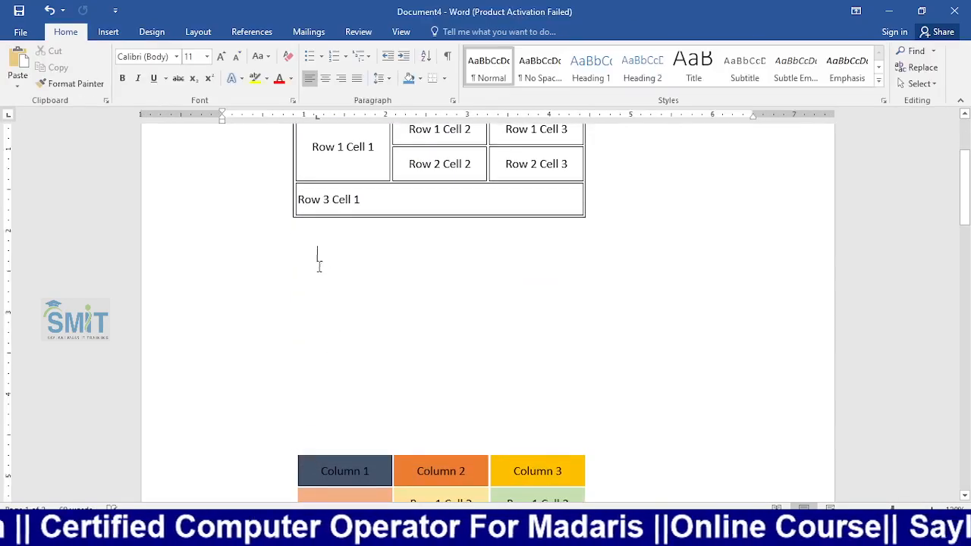
click(107, 31)
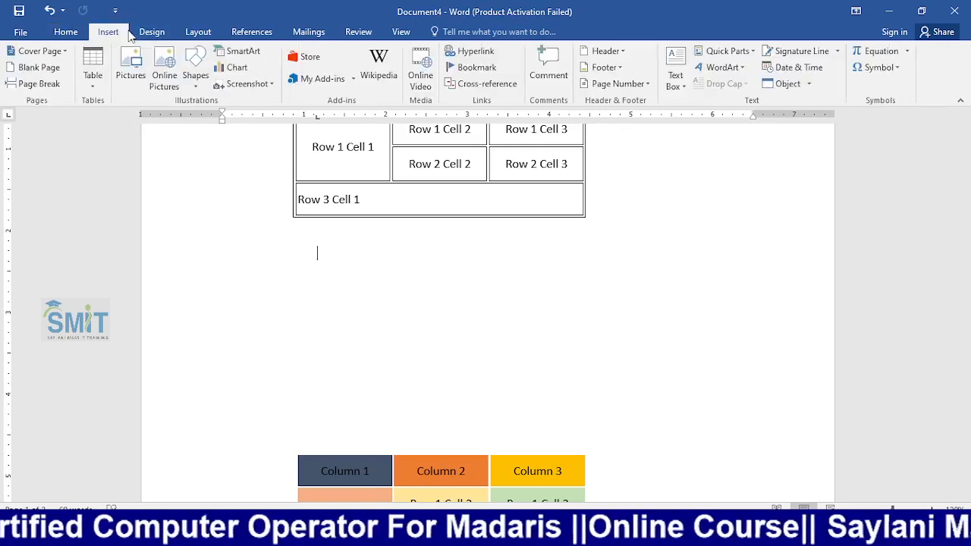
click(98, 82)
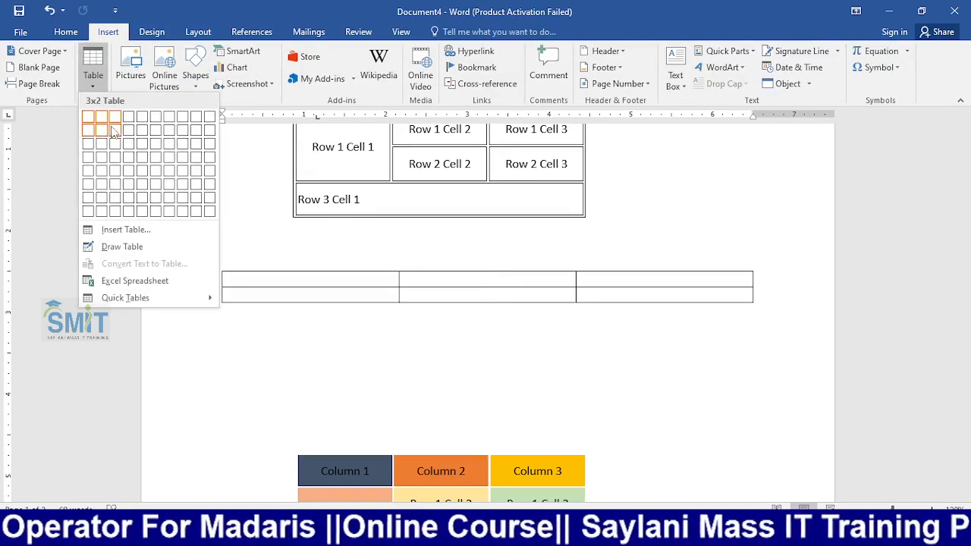
click(118, 147)
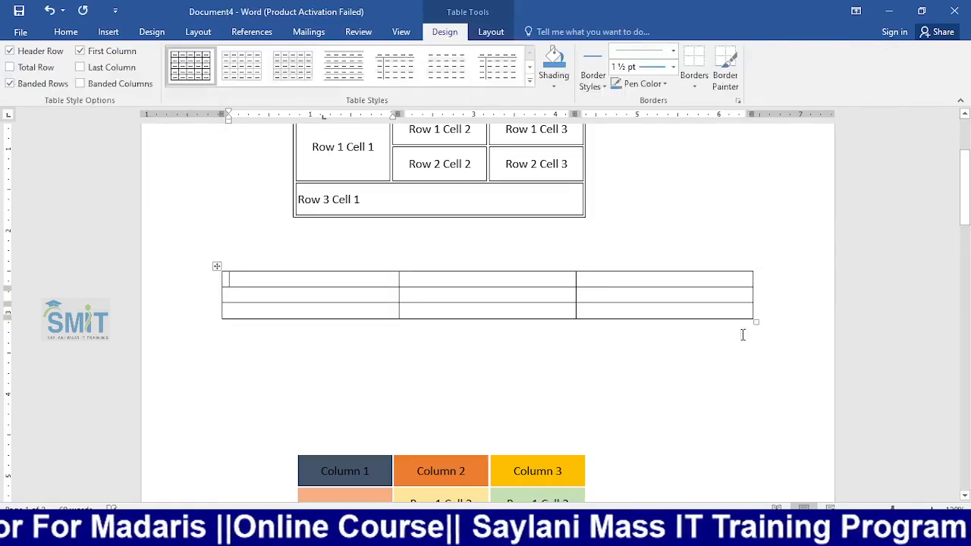
drag(751, 319, 564, 362)
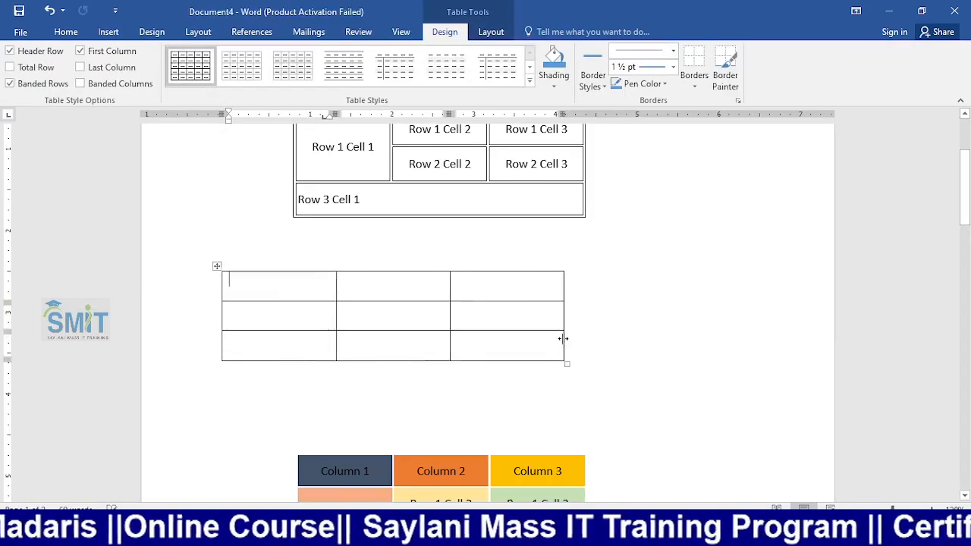
Enter the headings Column 1, Column 2 and Column 3 in the new table's first row
scroll(531, 349, up, 2)
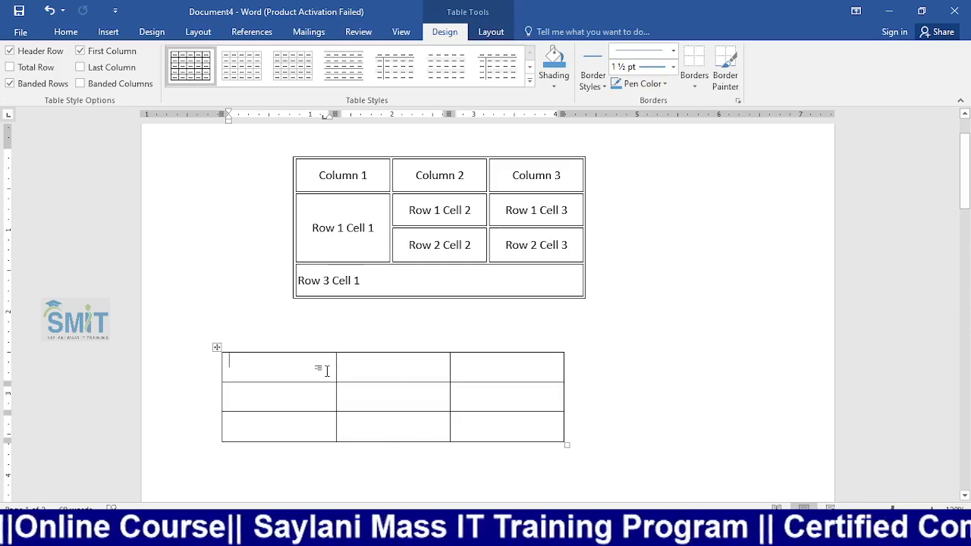
text(C)
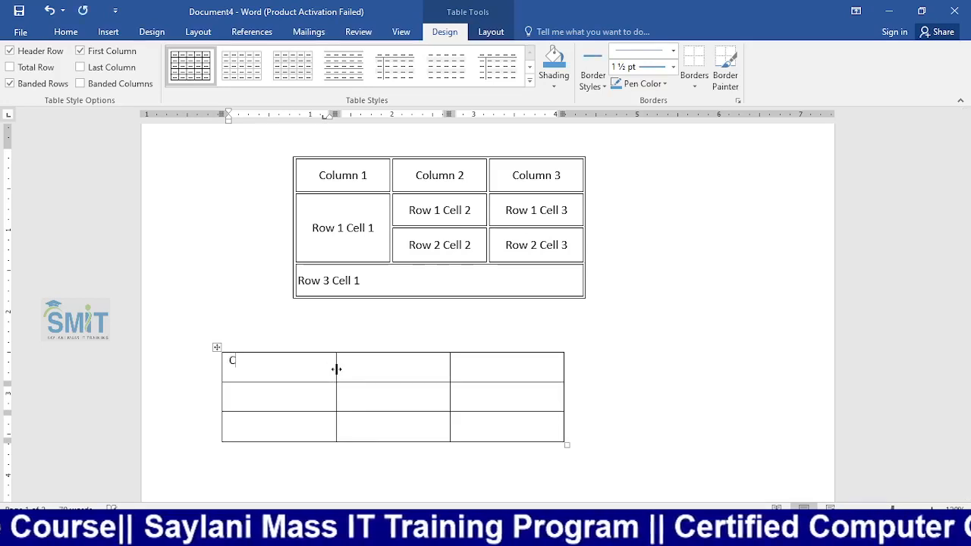
text(olumn)
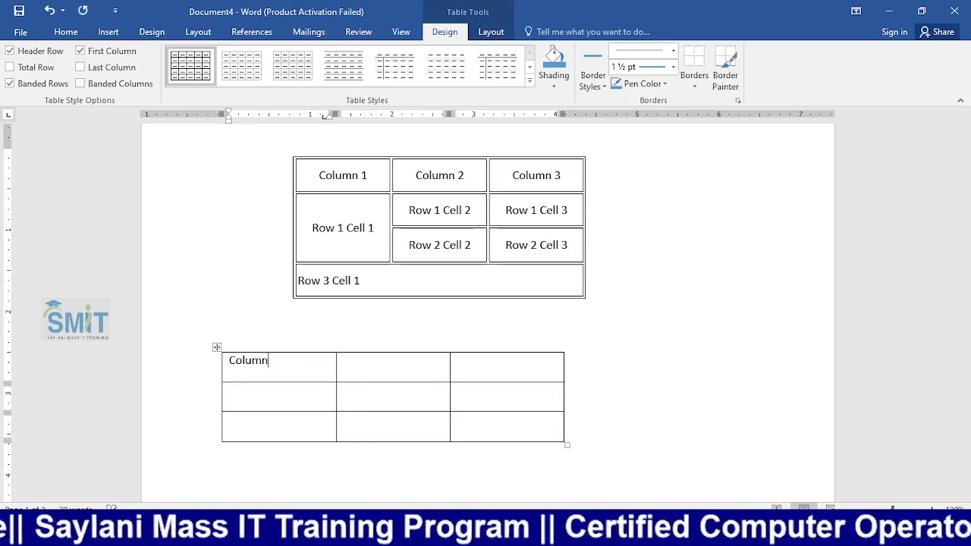
text( 1)
click(337, 368)
text(Co)
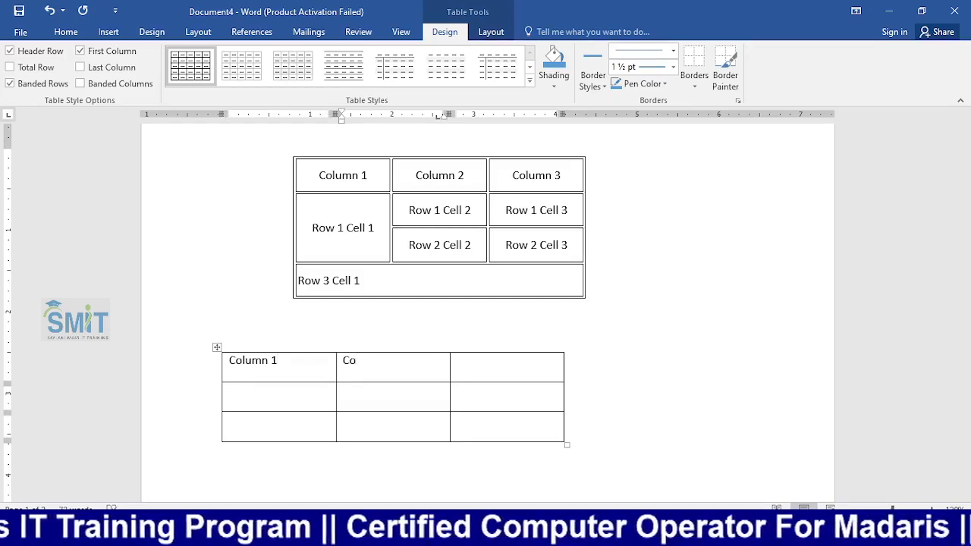
text(lumn)
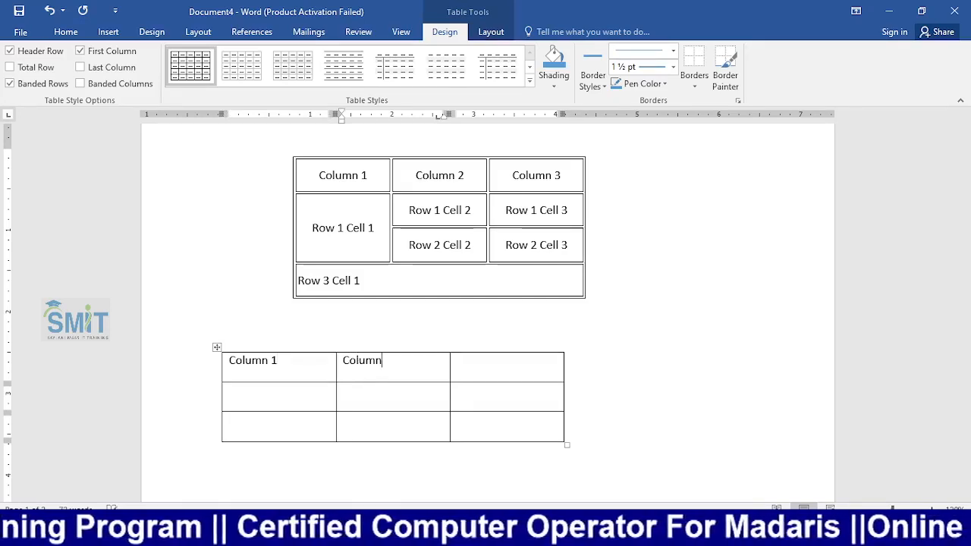
text( 2)
key(Tab)
text(Co)
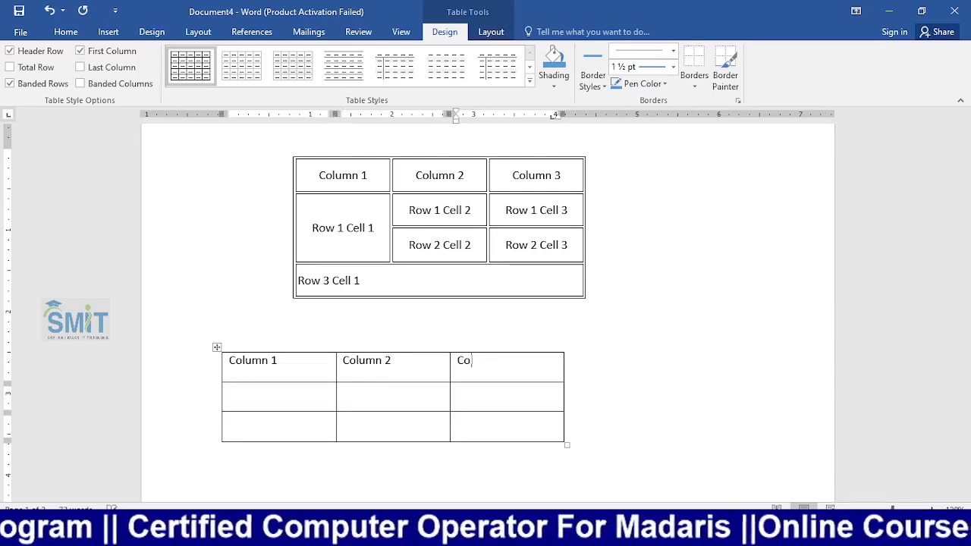
text(lumn )
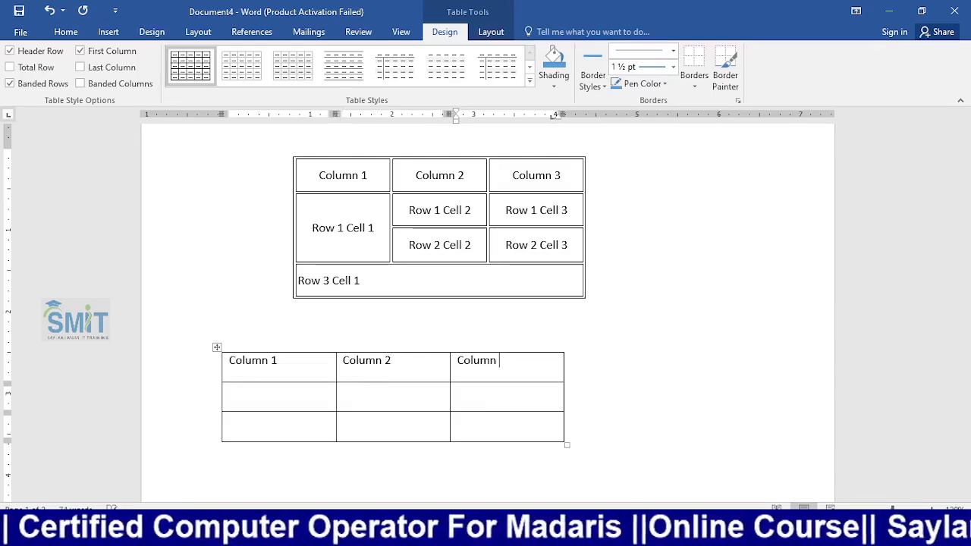
text(3)
Enter Row 3 Cell1 in the first cell of the third row and place the cursor in the second row's middle cell
click(280, 393)
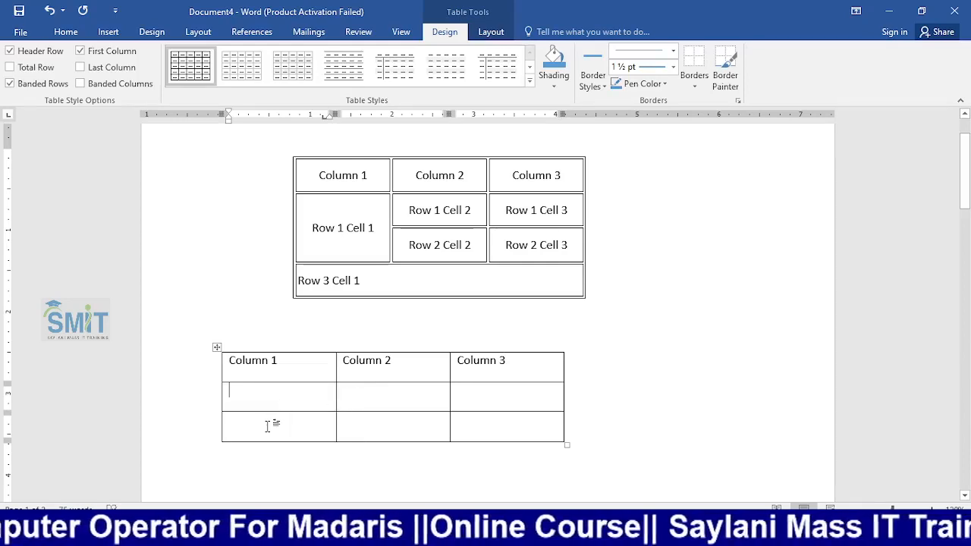
click(267, 426)
text(Row 3)
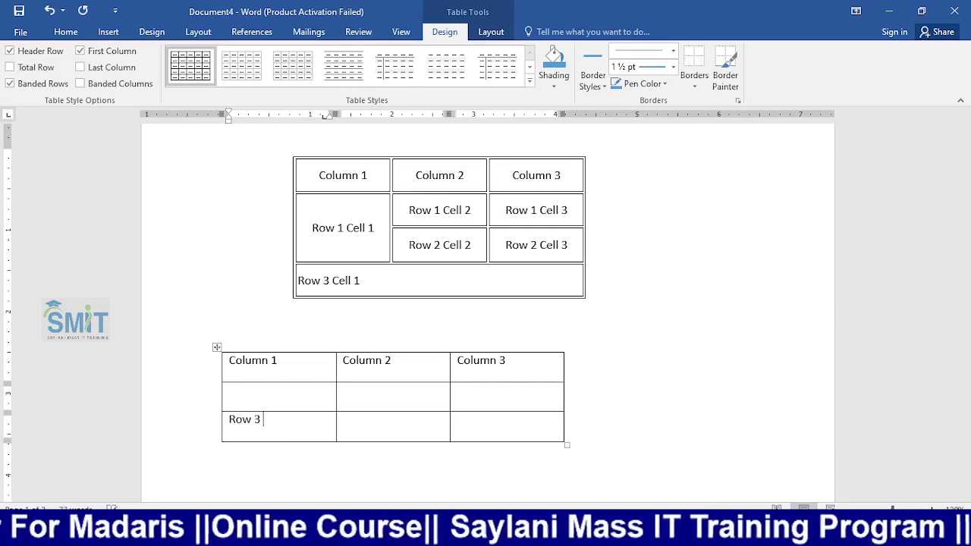
text( Cell)
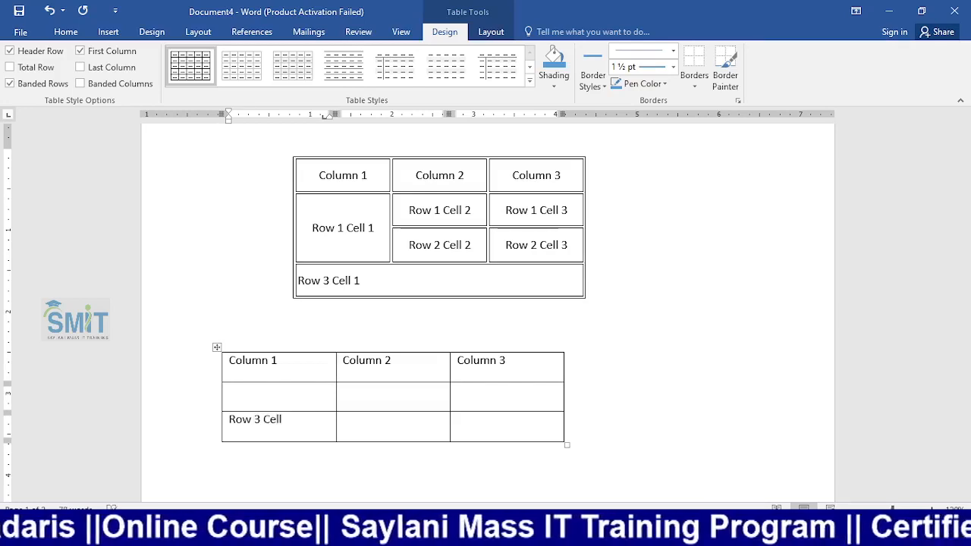
text(1)
click(393, 397)
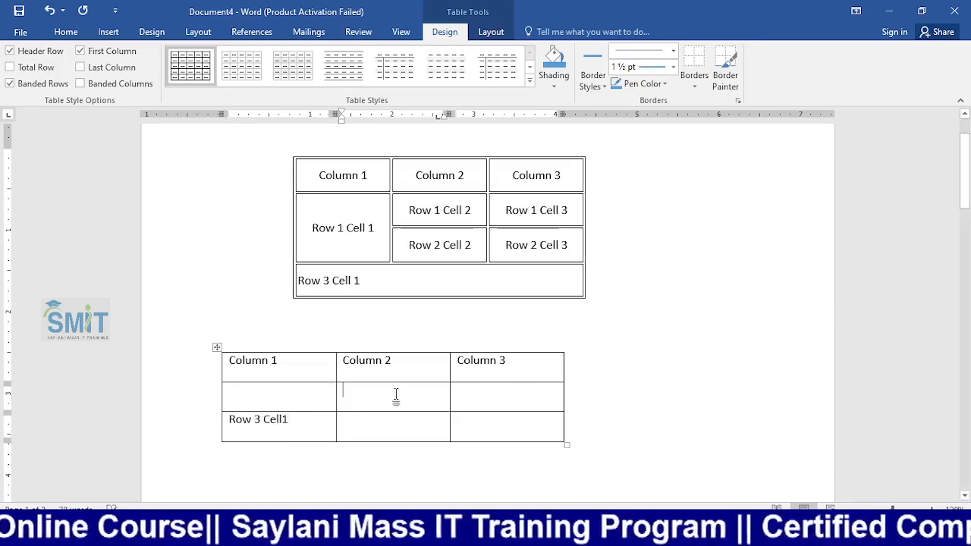
Split the second row's middle cell in the new table into 1 column and 2 rows
click(250, 395)
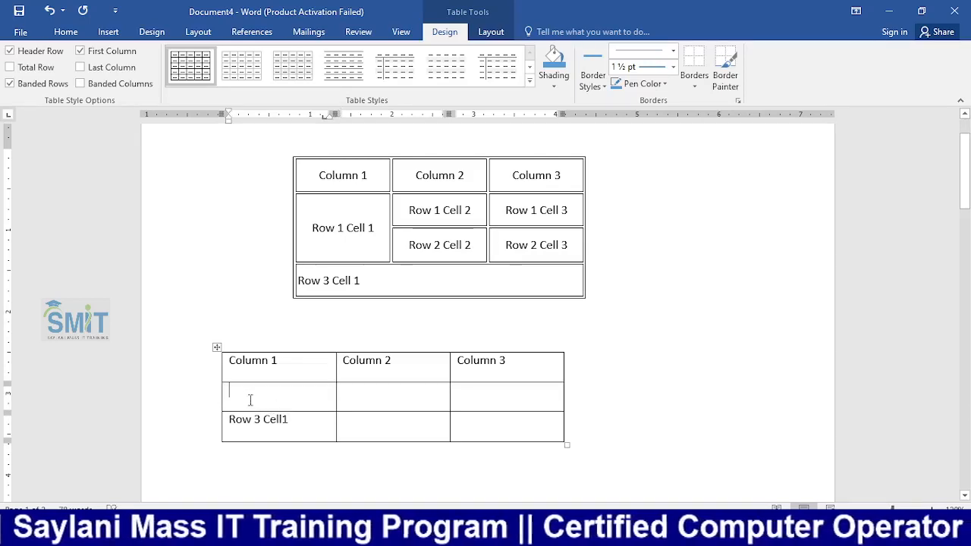
click(359, 396)
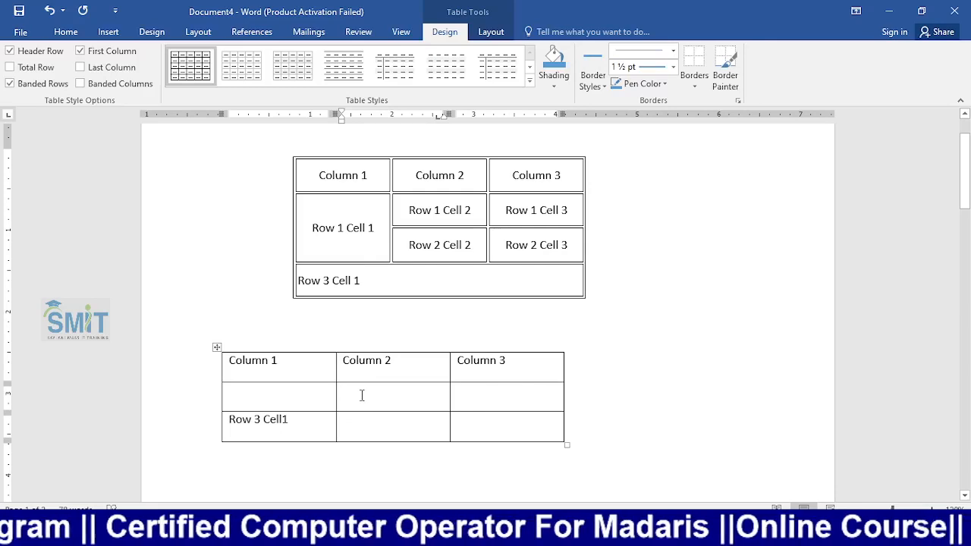
click(489, 31)
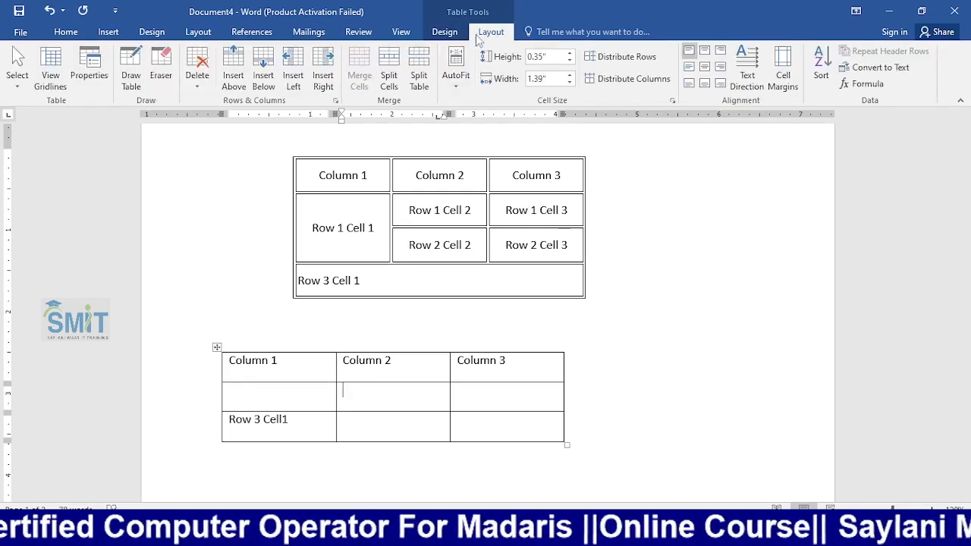
click(390, 80)
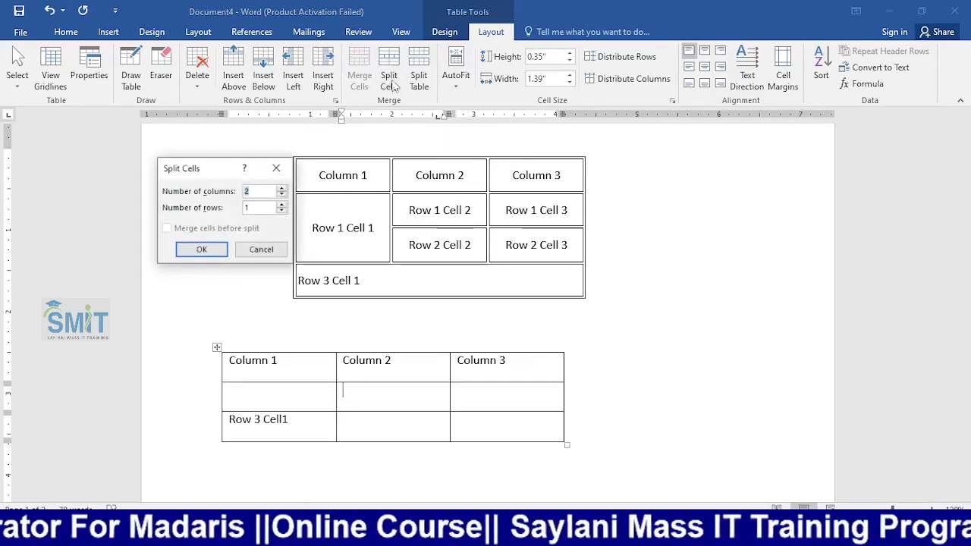
click(282, 204)
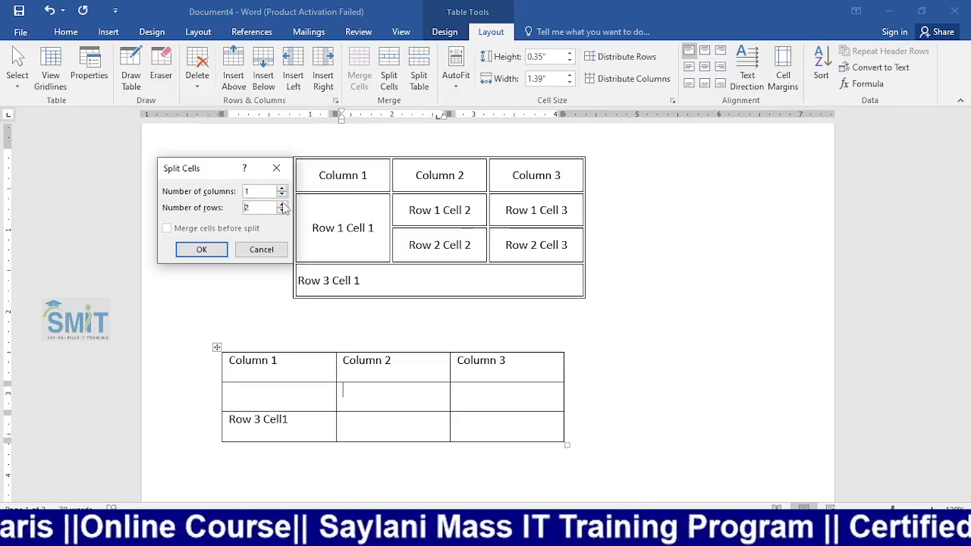
click(201, 249)
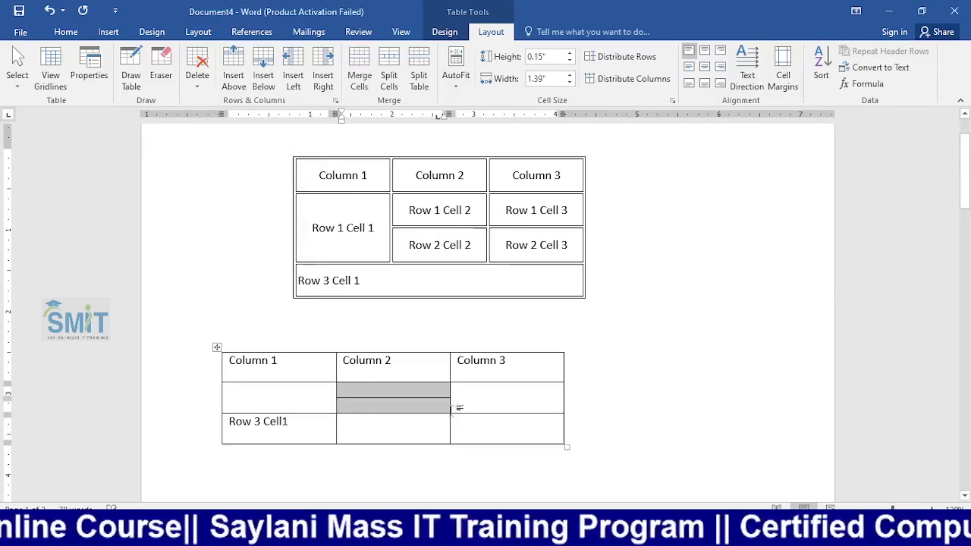
Split the second row's cell under Column 3 into 1 column and 2 rows
click(516, 408)
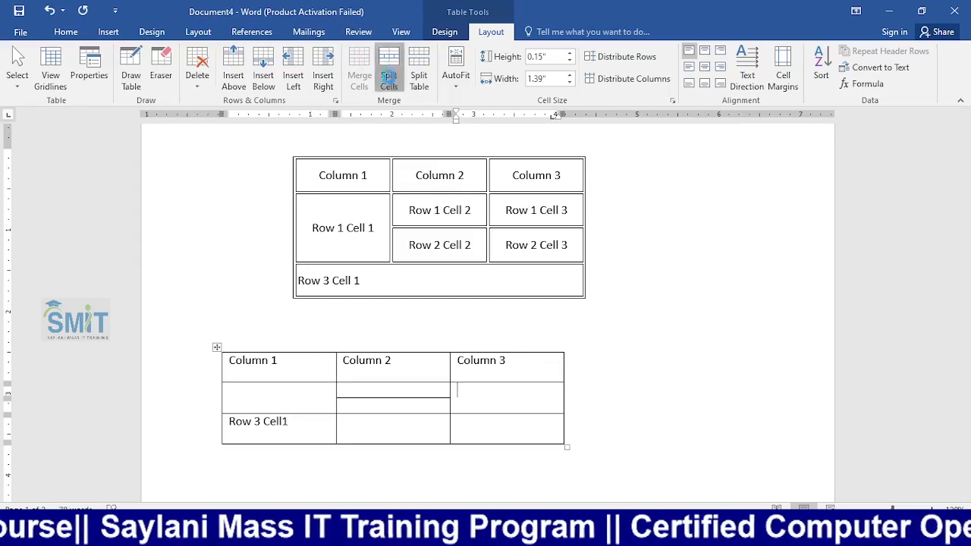
click(390, 76)
click(282, 195)
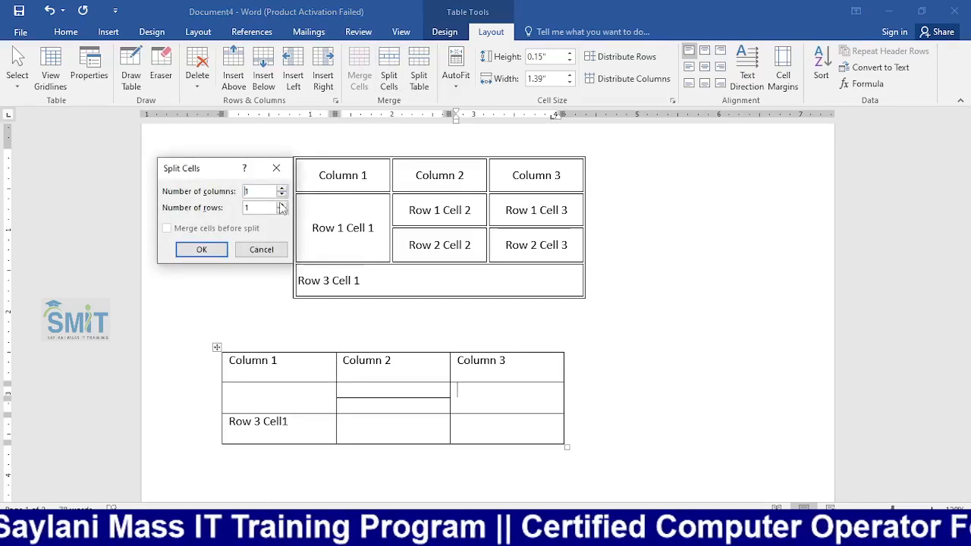
click(282, 204)
click(205, 249)
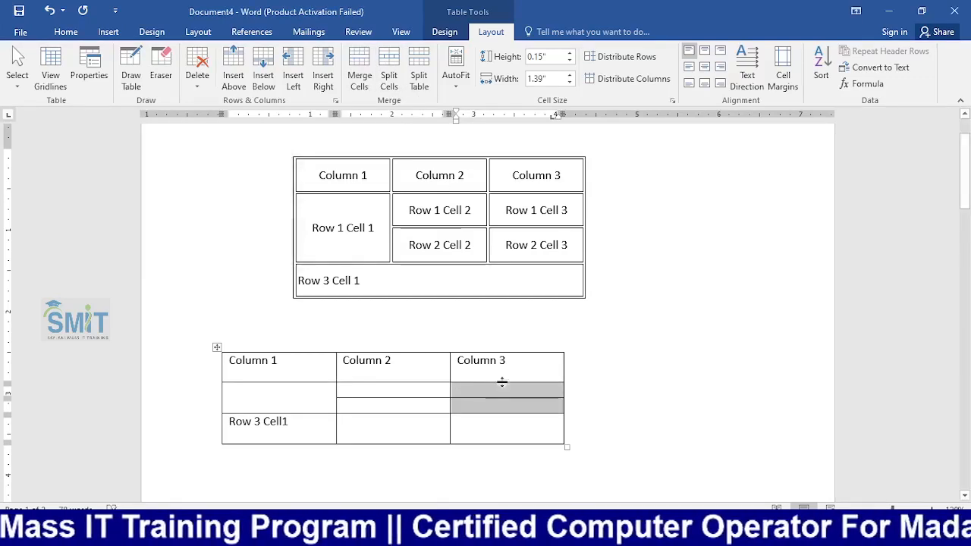
Distribute the new table's rows evenly and resize the table to about 4.4 inches wide with rows about 0.28 inch high
drag(568, 449, 633, 444)
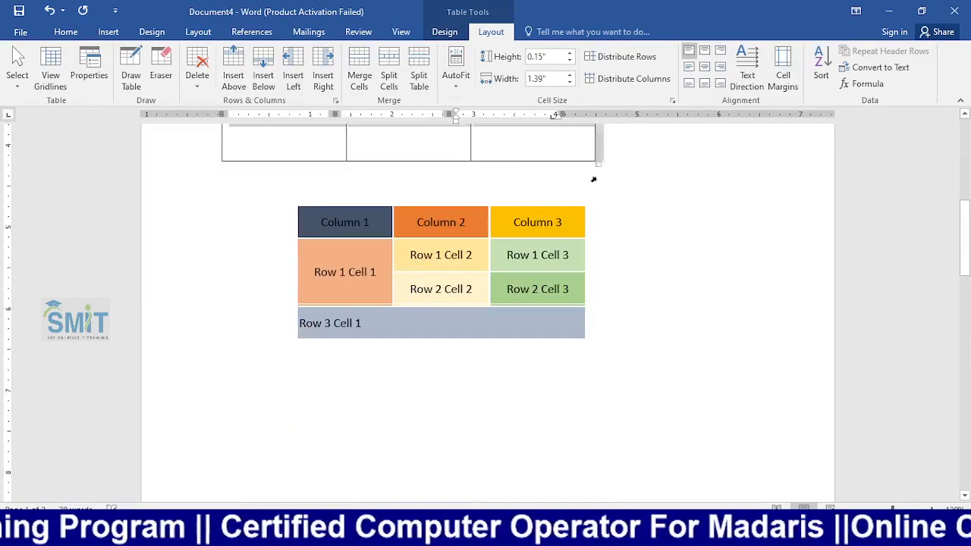
scroll(594, 173, up, 3)
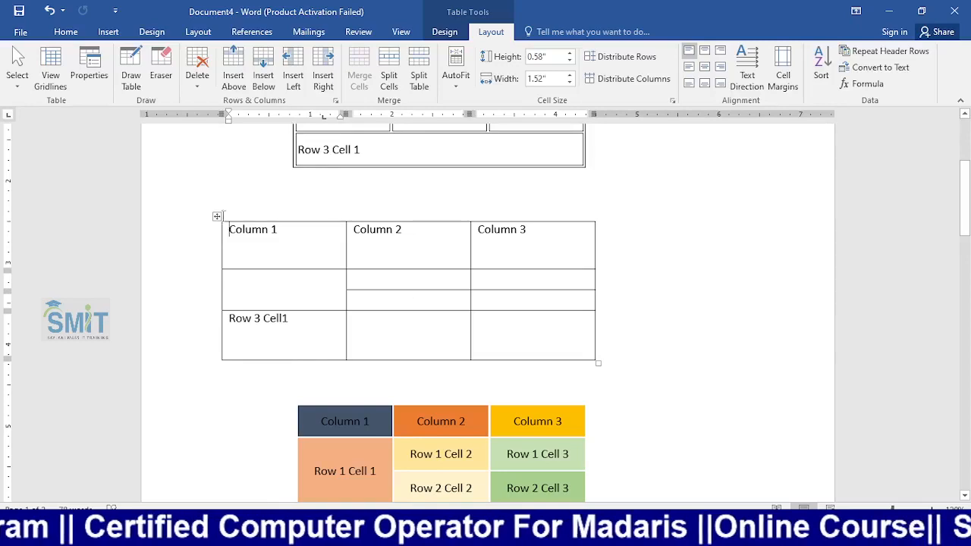
click(217, 215)
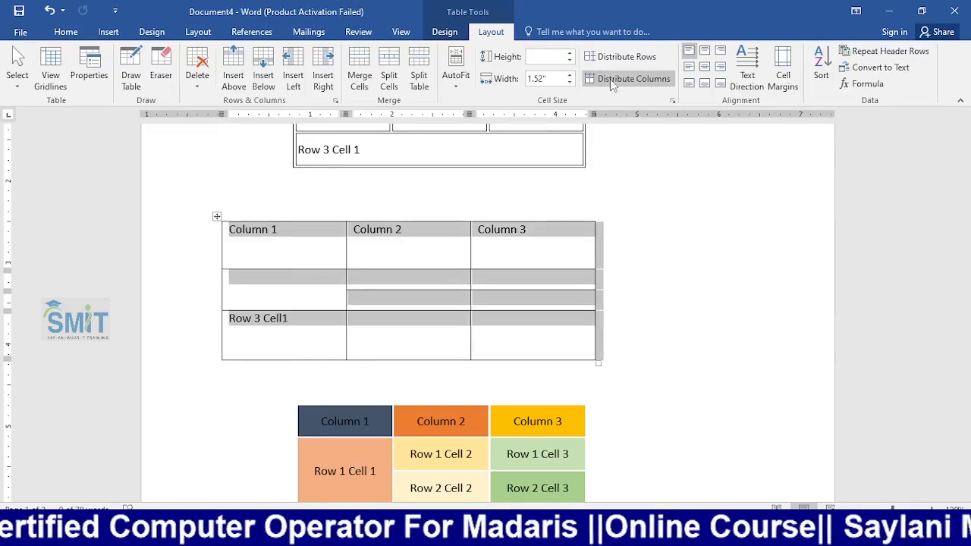
click(621, 58)
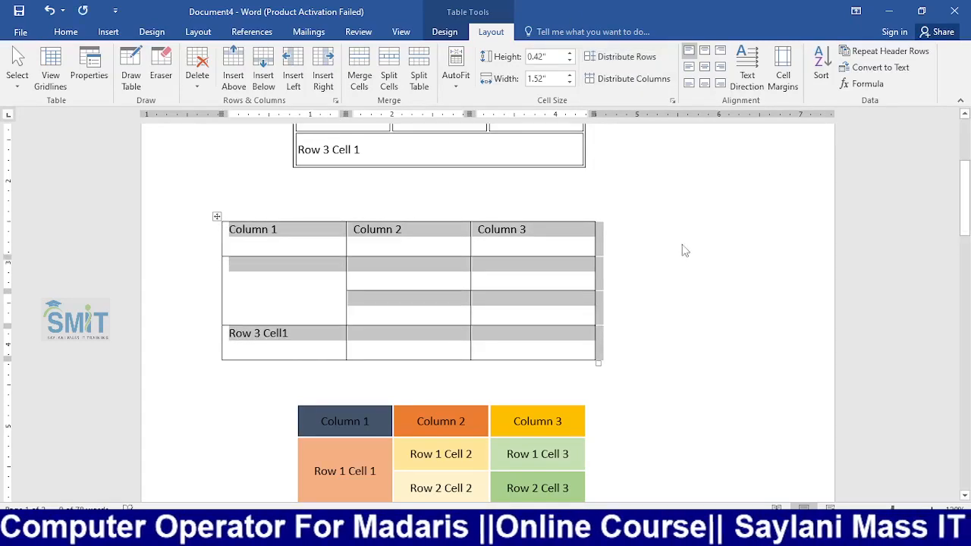
click(649, 313)
drag(599, 363, 583, 313)
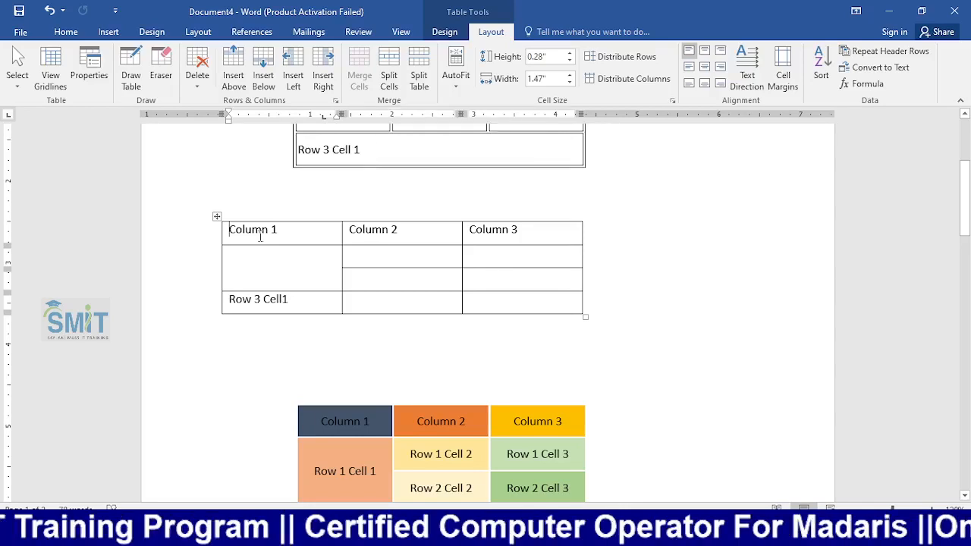
key(Tab)
key(Tab)
key(Tab)
key(Tab)
key(Tab)
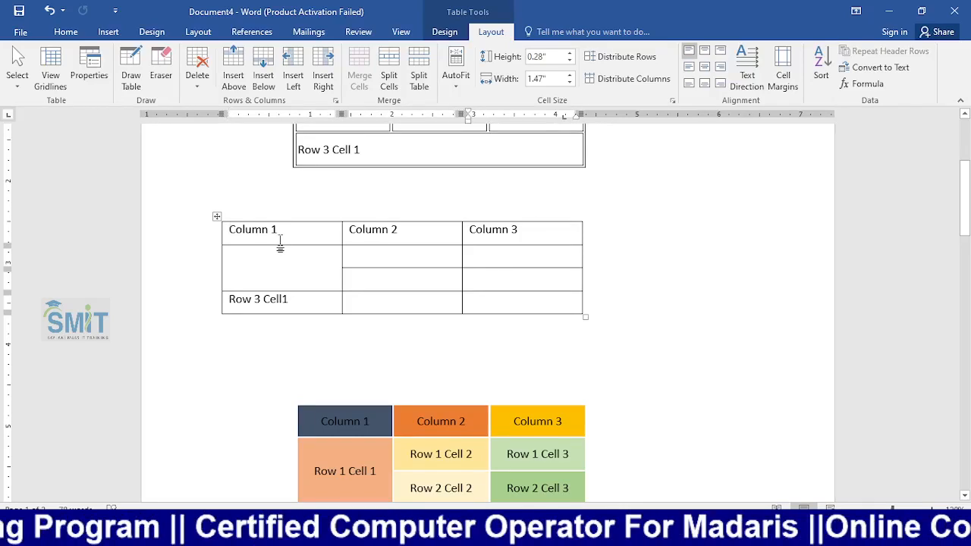
drag(280, 238, 529, 230)
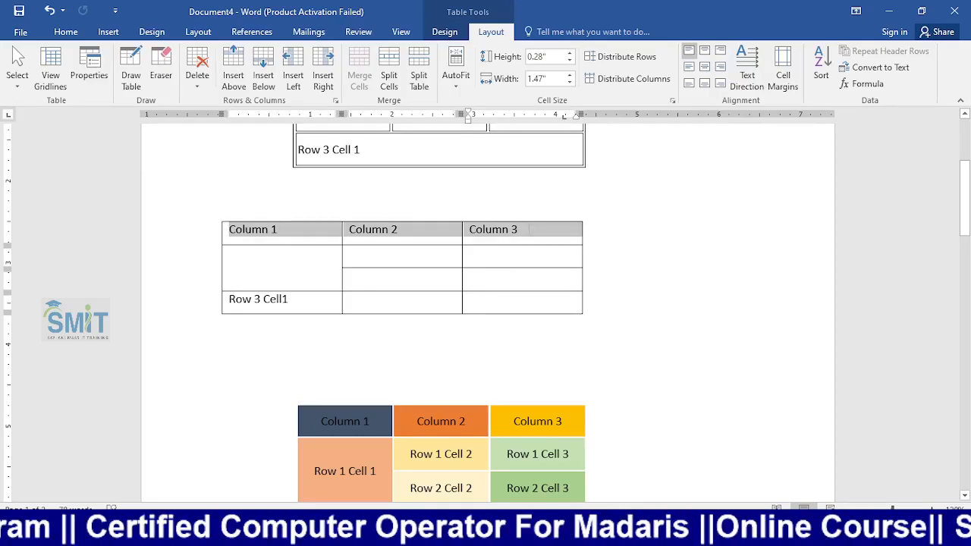
Open the border and shading settings for the whole new table and choose the Grid setting
click(217, 216)
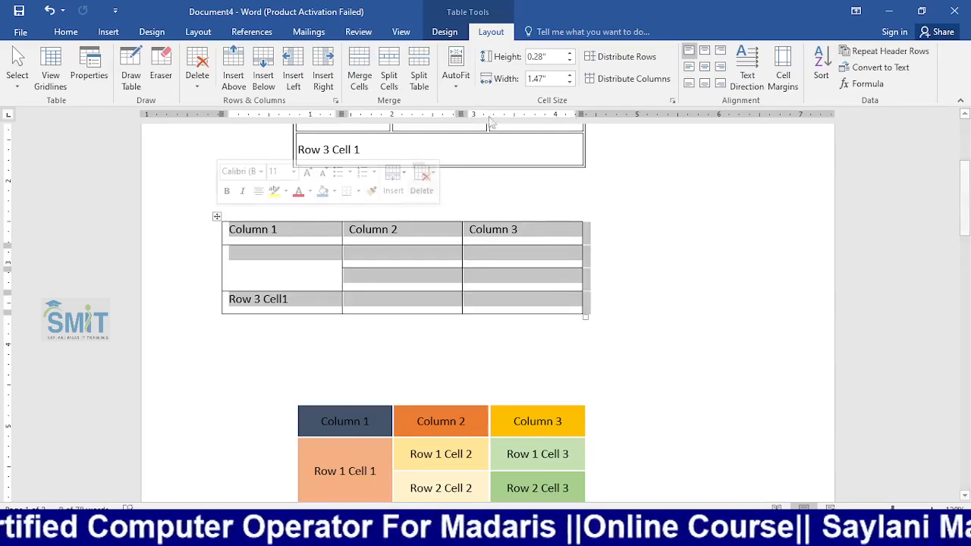
click(444, 31)
click(693, 93)
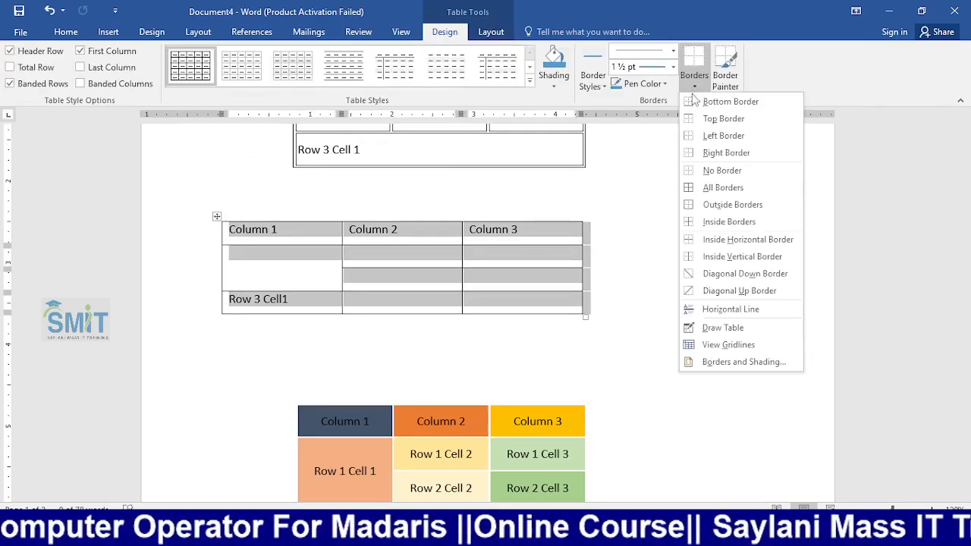
click(741, 363)
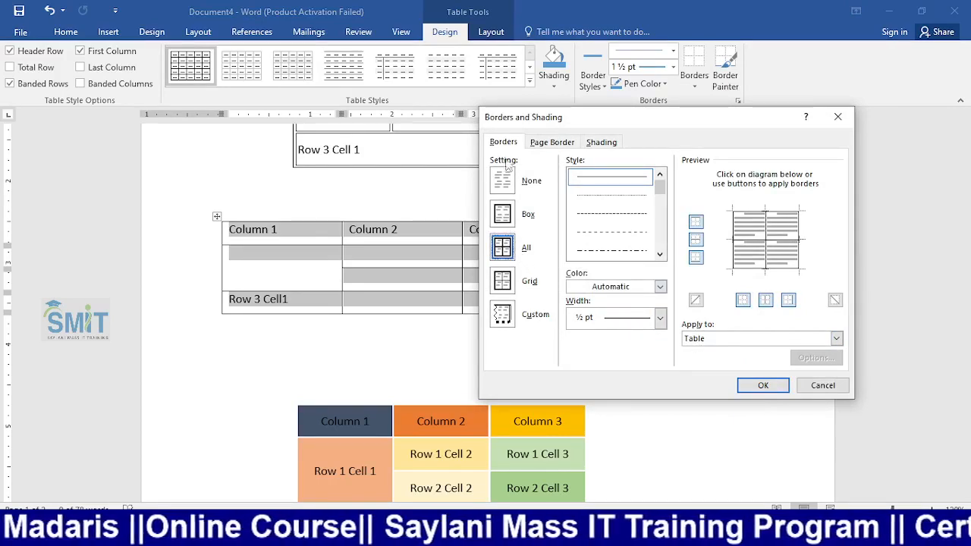
click(510, 220)
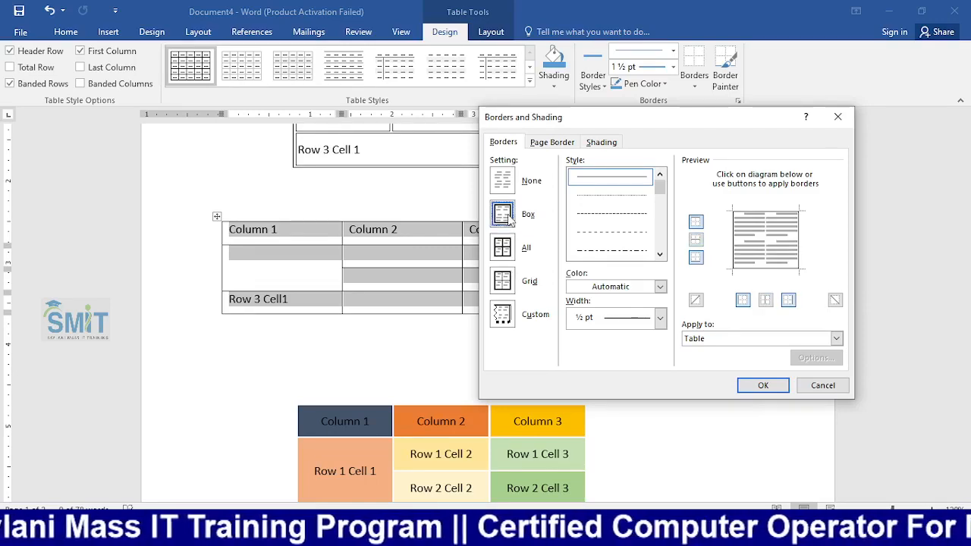
click(507, 280)
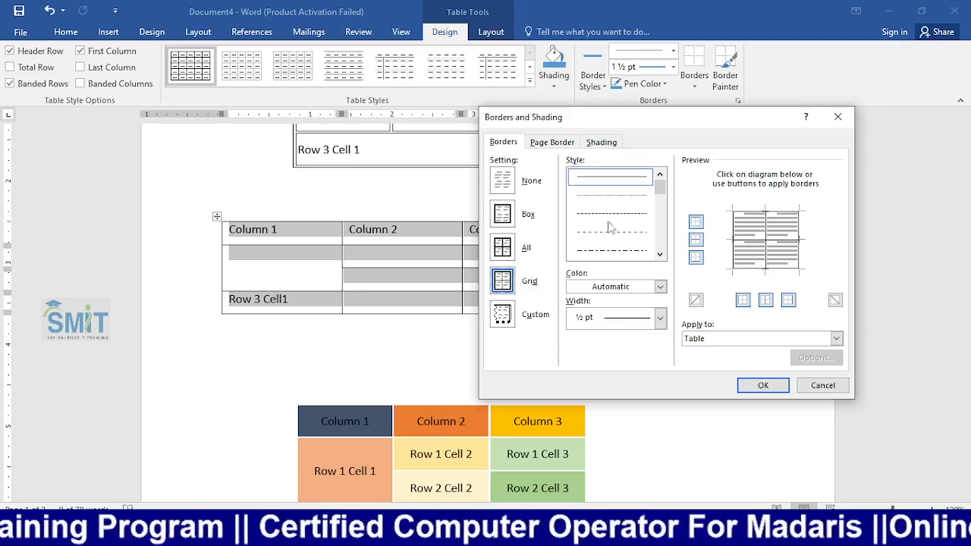
Apply the 3 pt thick-and-thin double line style to the new table's grid border
click(660, 255)
click(660, 256)
click(661, 256)
click(660, 255)
click(660, 255)
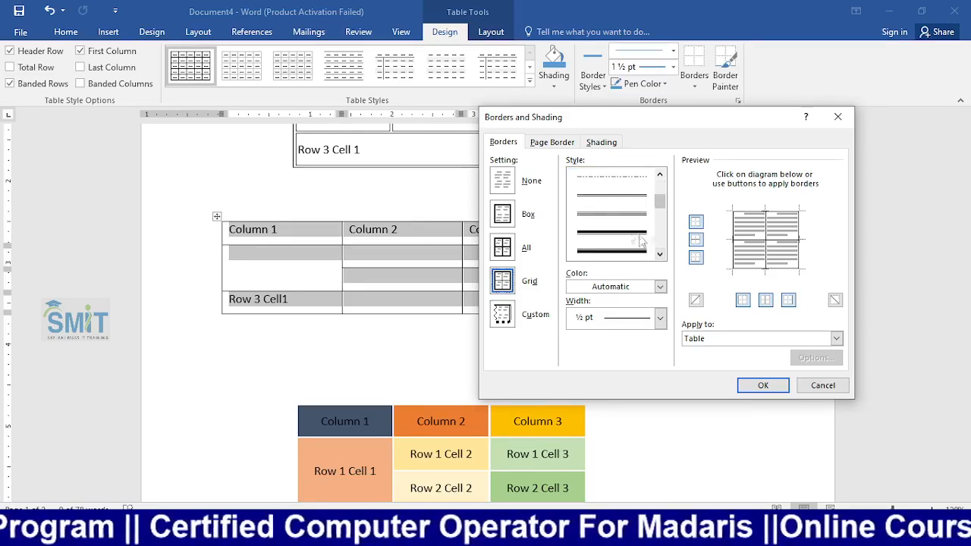
click(635, 246)
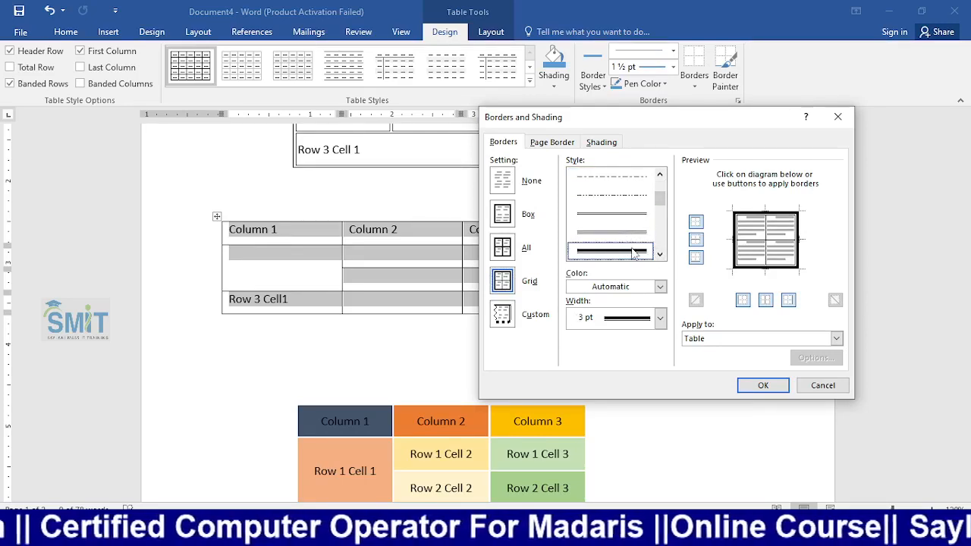
click(763, 386)
click(690, 373)
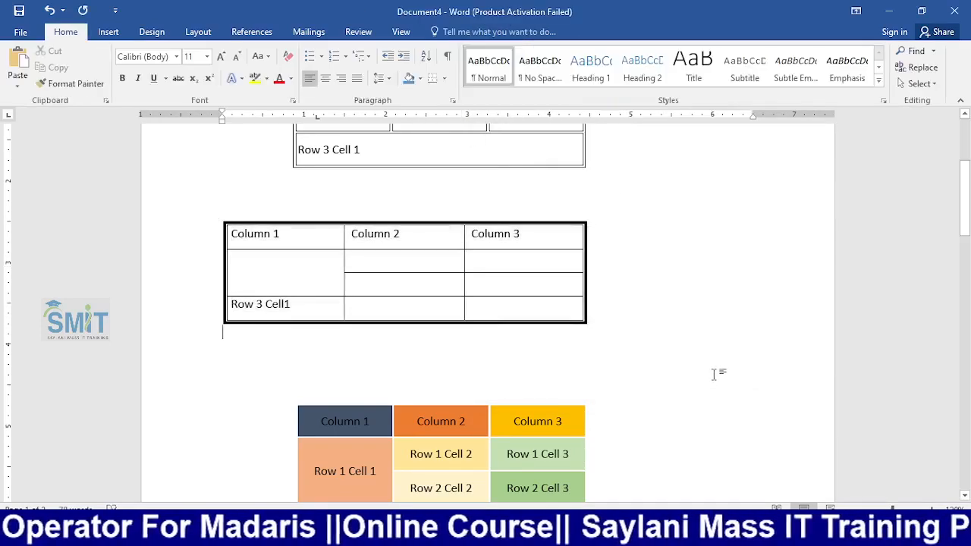
Change the color of the new table's 3 pt grid border to dark blue-gray
click(219, 217)
click(445, 32)
click(695, 85)
click(760, 361)
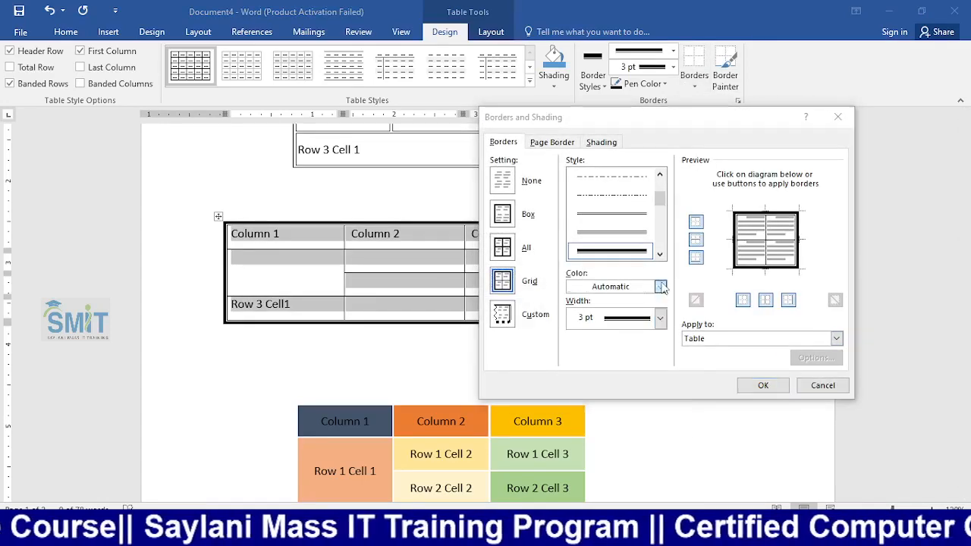
click(659, 287)
click(611, 336)
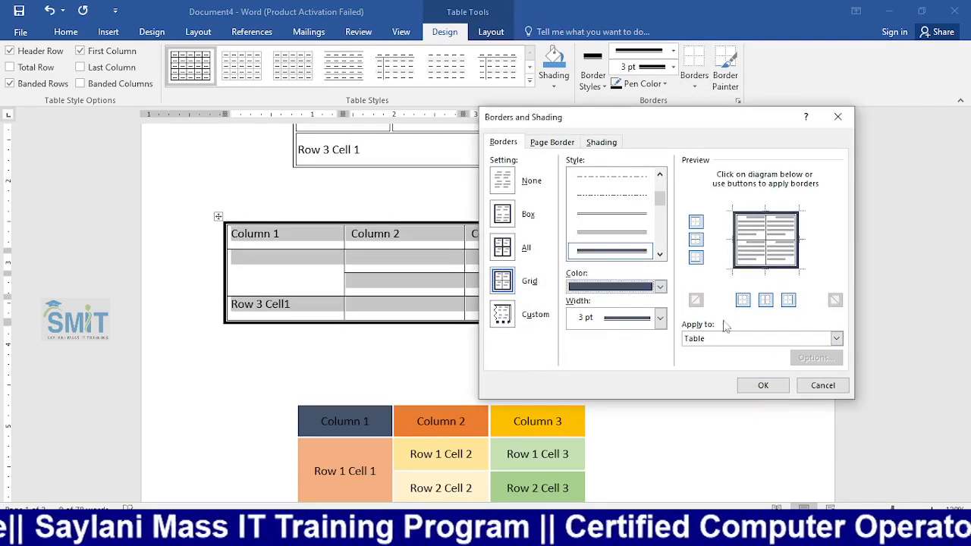
click(763, 386)
click(681, 349)
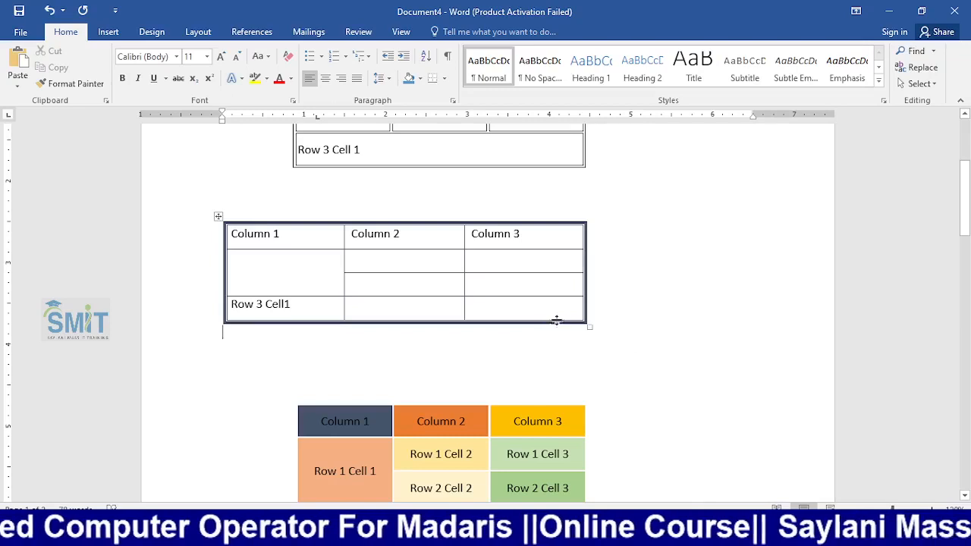
Zoom in on the reference picture images (3).png of the test table with merged cells
scroll(565, 372, down, 1)
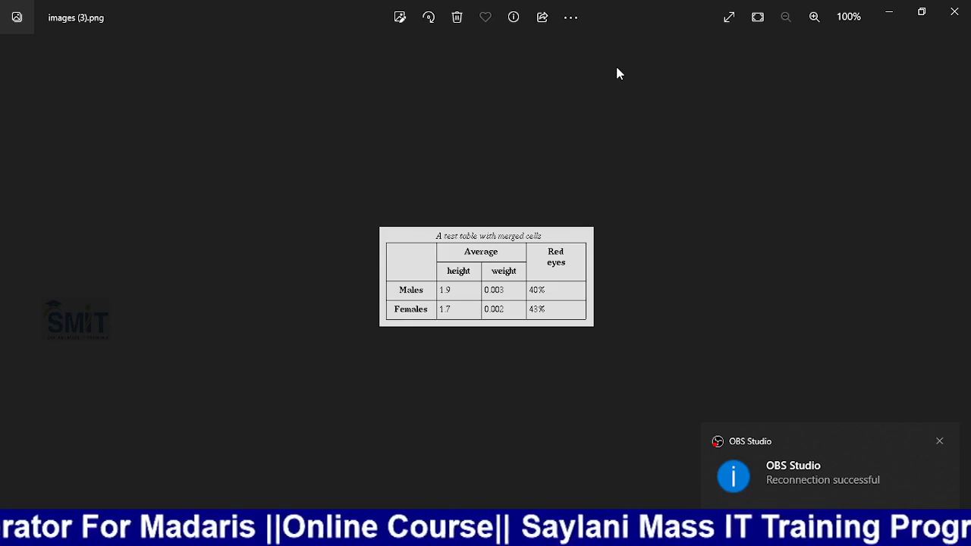
click(812, 21)
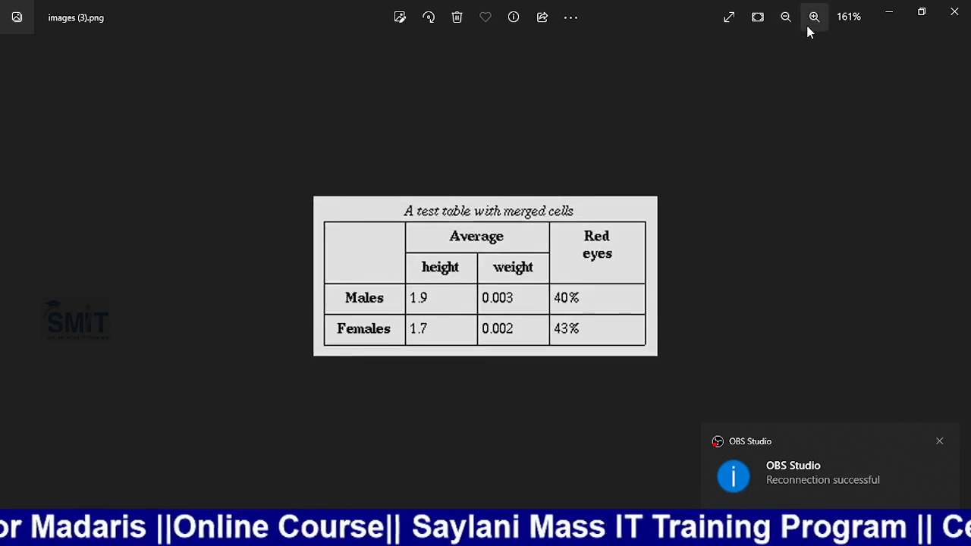
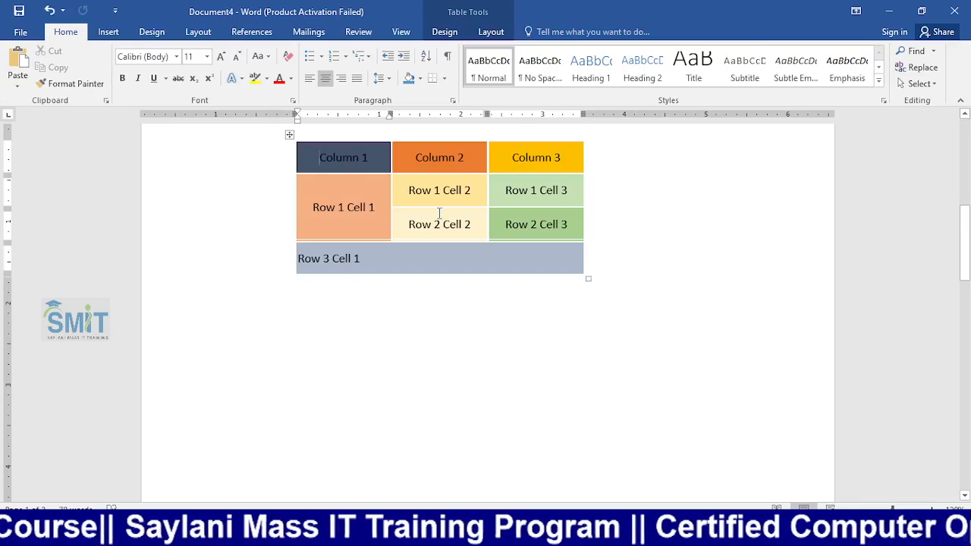
Switch to Chrome and save the "A test table with merged cells" picture from the image results as PNG images (4)
click(341, 533)
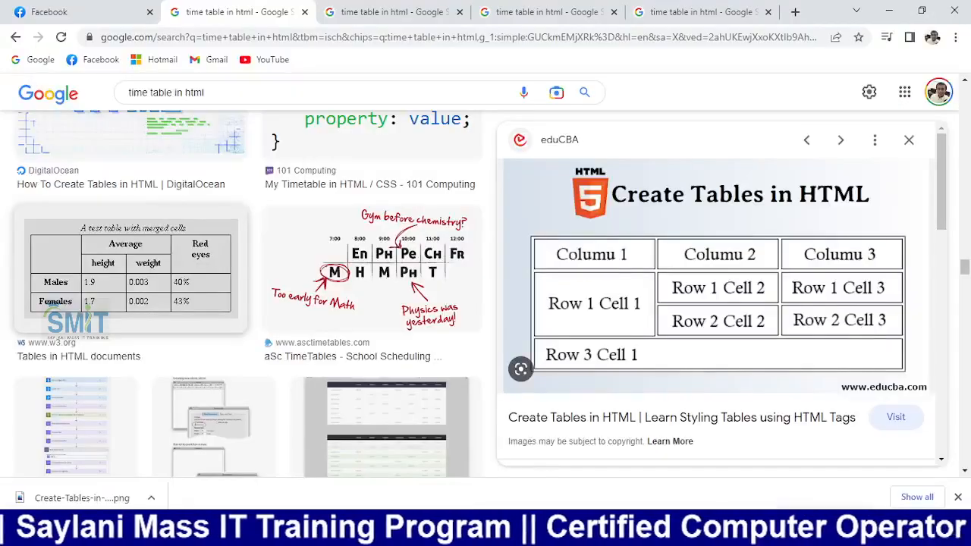
click(164, 272)
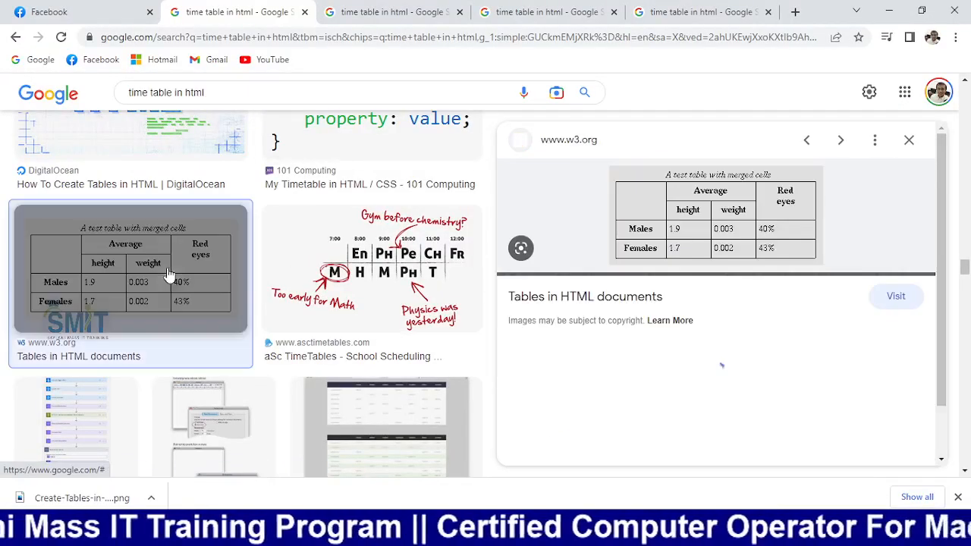
right_click(721, 232)
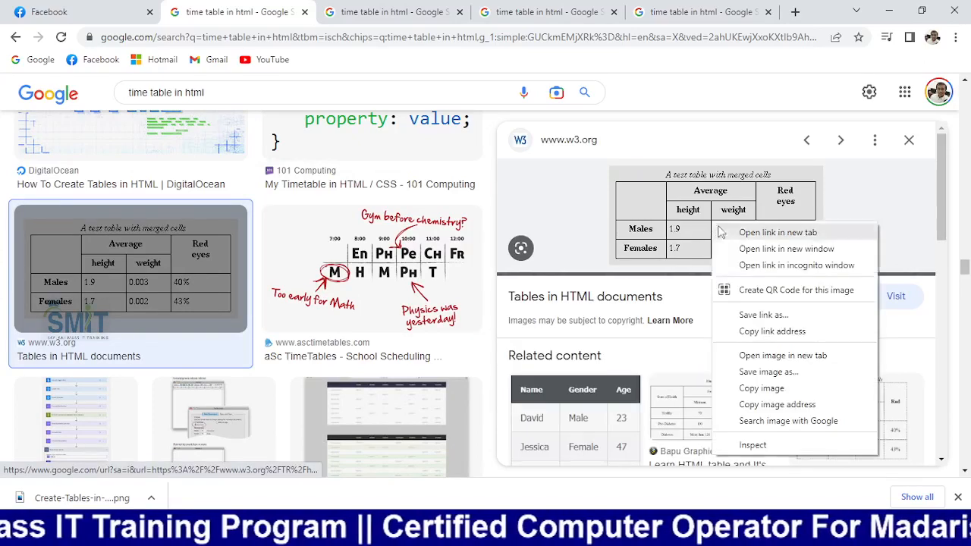
click(763, 371)
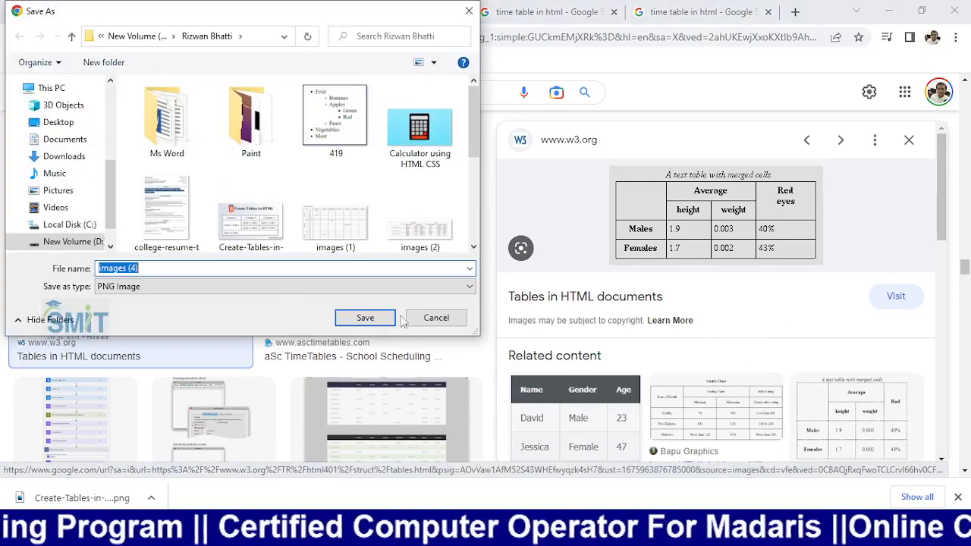
click(368, 317)
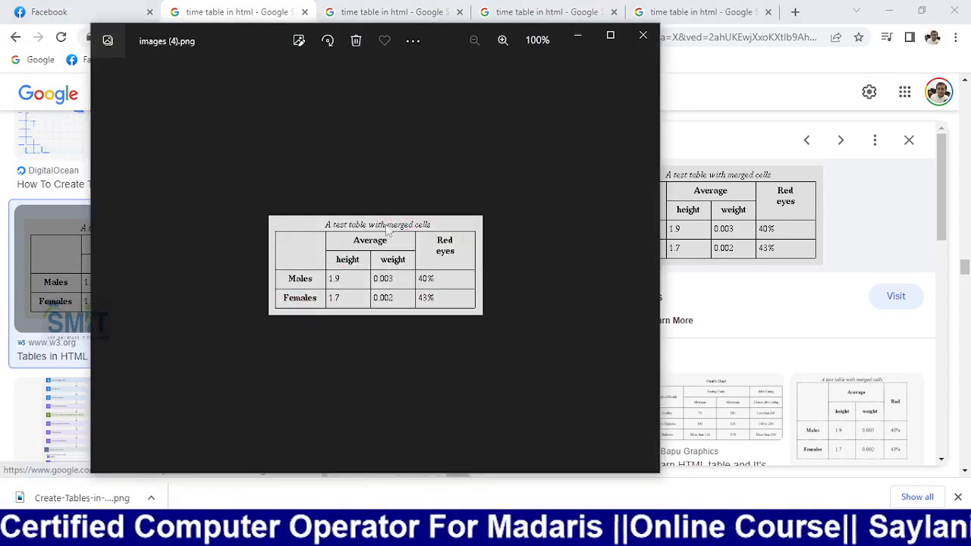
Maximize the images (4).png picture, switch to Word and create a new blank document
click(613, 37)
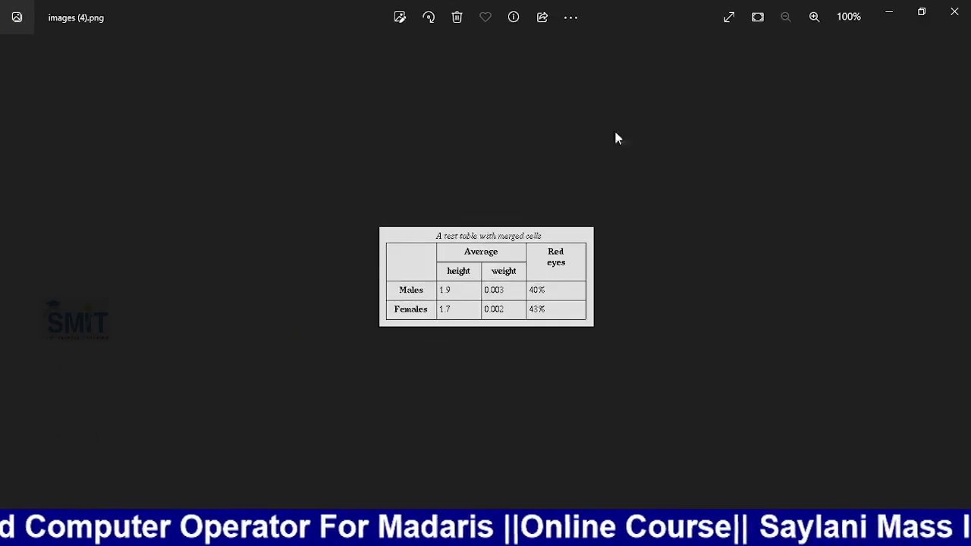
key(alt+Tab)
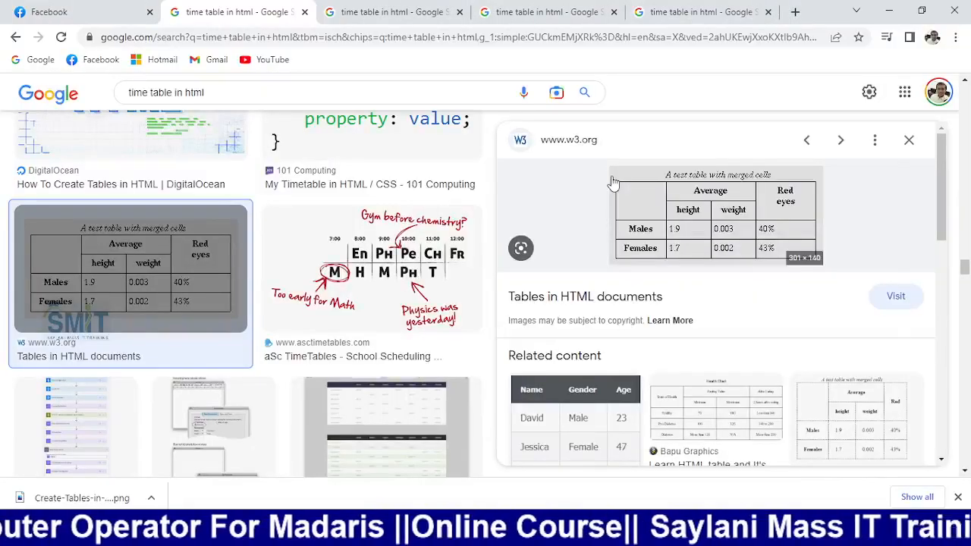
key(alt+Tab)
key(Tab)
key(ctrl+n)
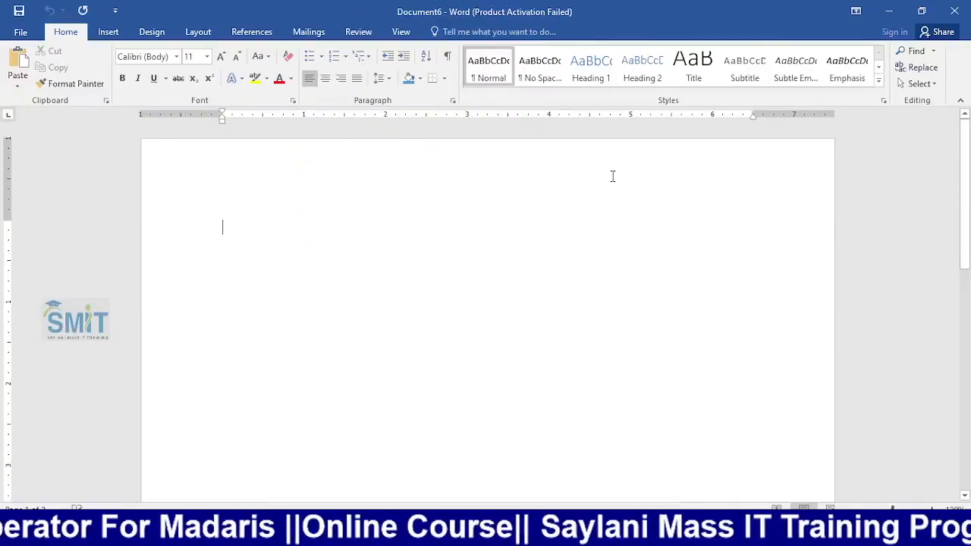
Arrange the blank document side by side with images (3).png, widen the document's share and zoom the picture to 161%
key(super+Left)
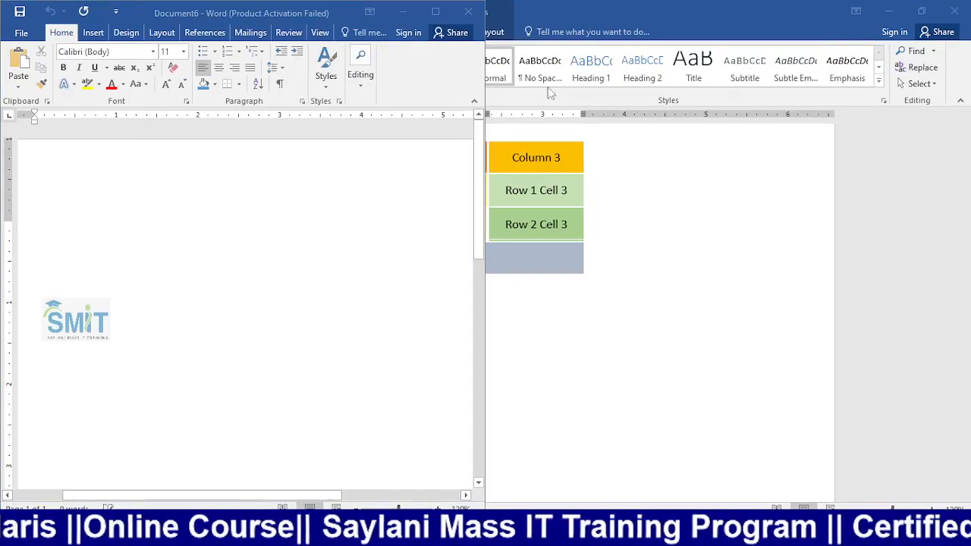
click(450, 15)
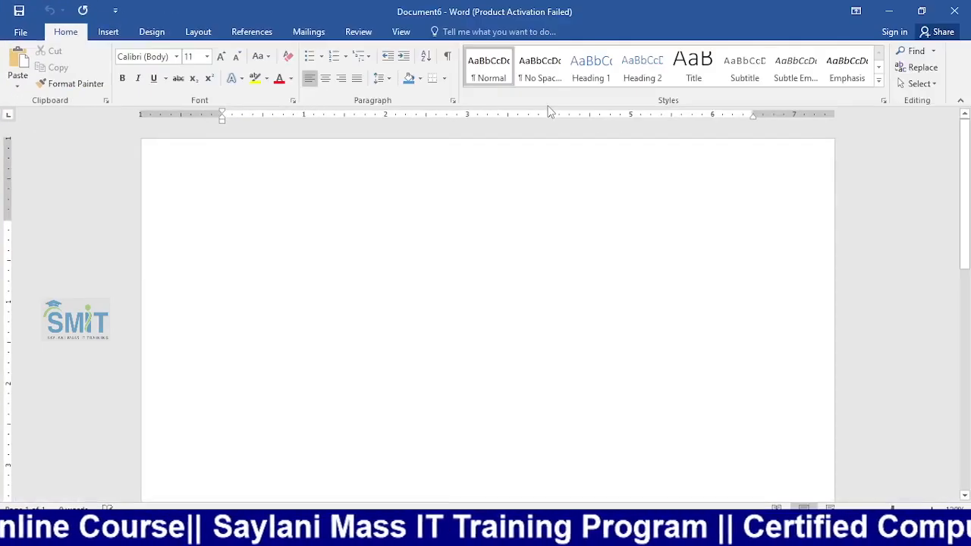
key(super+Left)
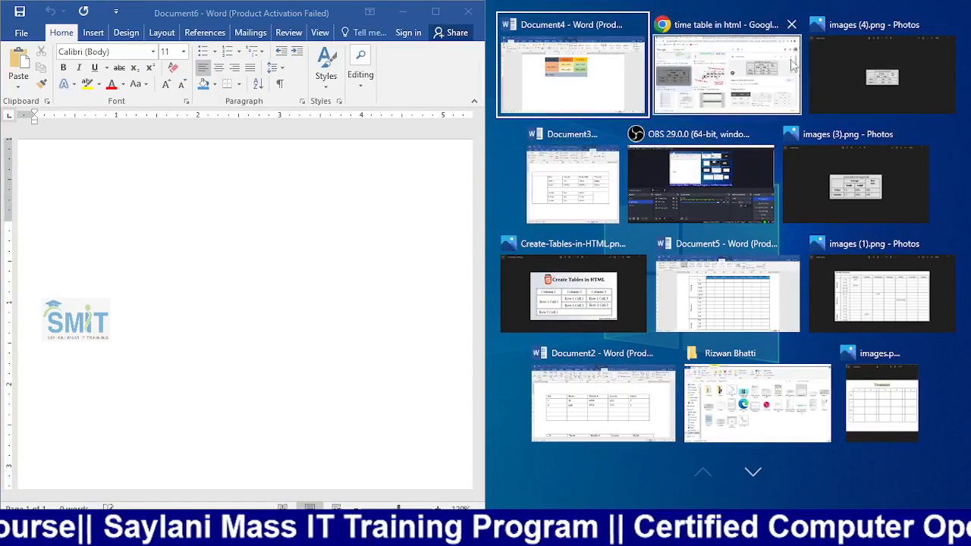
click(862, 209)
drag(488, 278, 578, 274)
drag(485, 263, 594, 274)
click(818, 18)
click(818, 17)
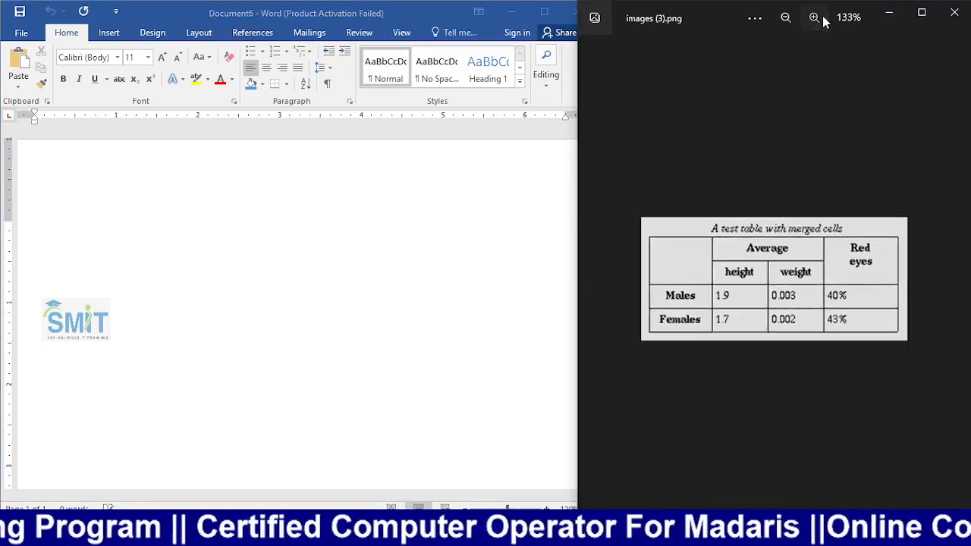
click(818, 17)
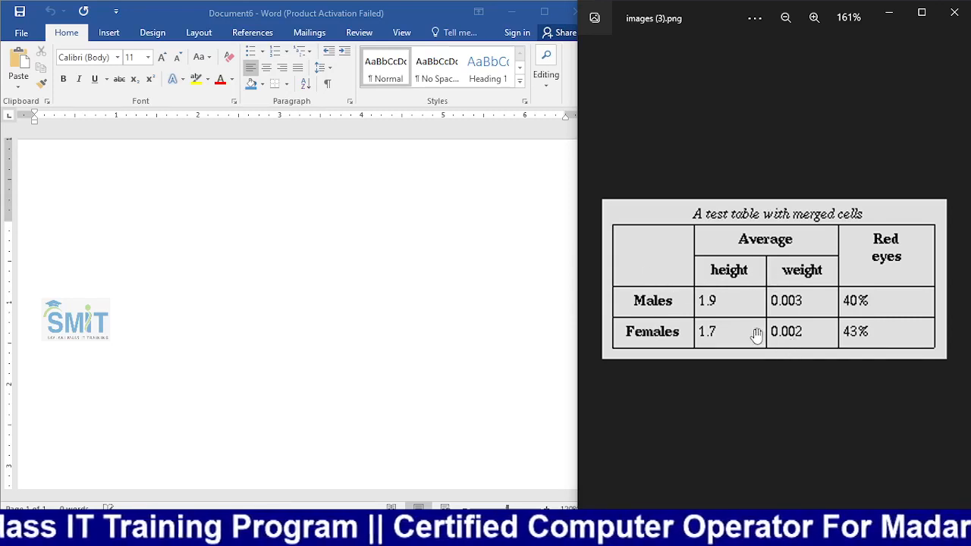
Insert a table of 4 columns and 4 rows, resized to columns about 1.18" wide and rows about 0.46" high
click(101, 47)
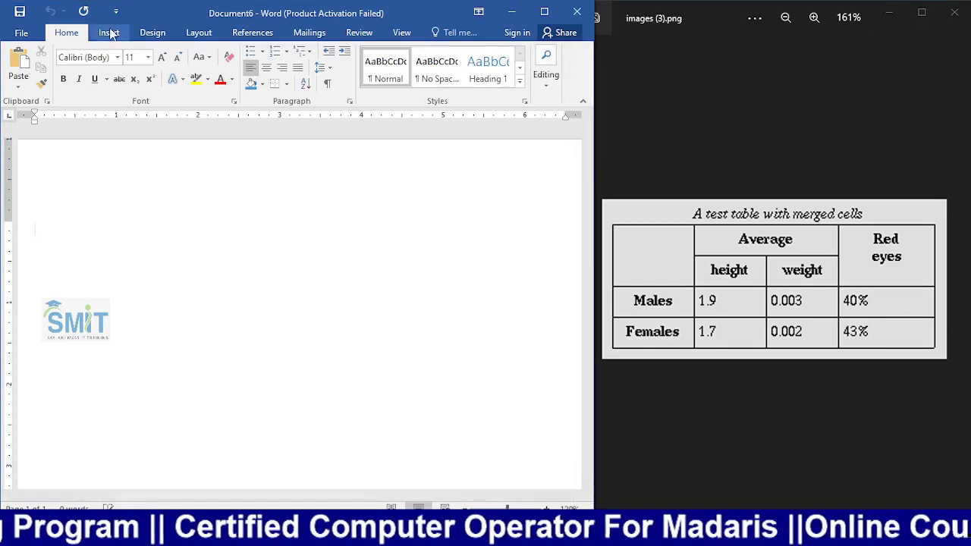
click(110, 34)
click(57, 82)
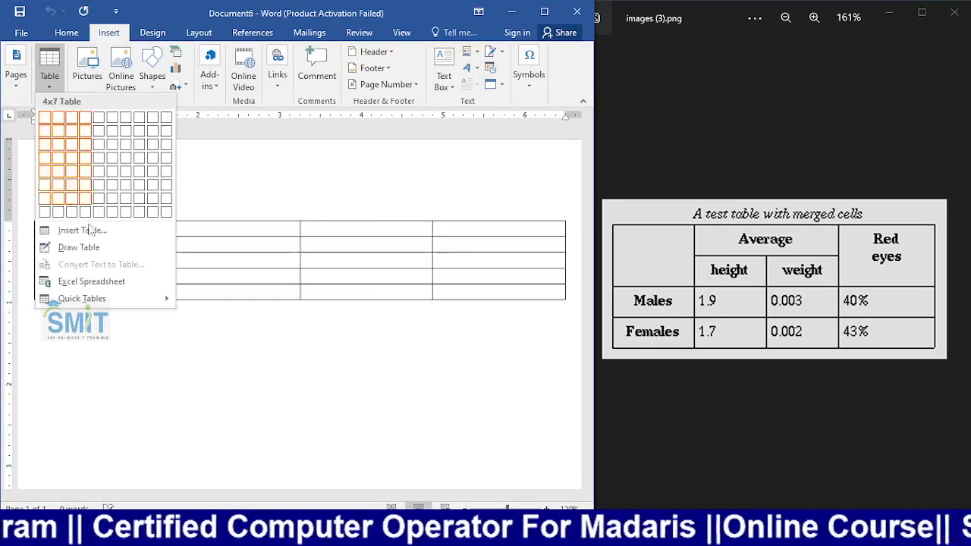
click(90, 230)
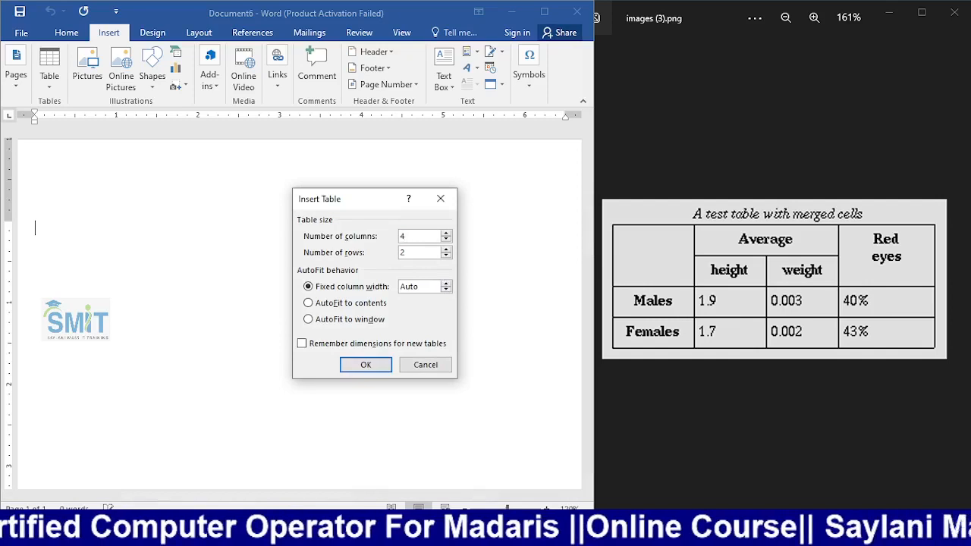
key(Return)
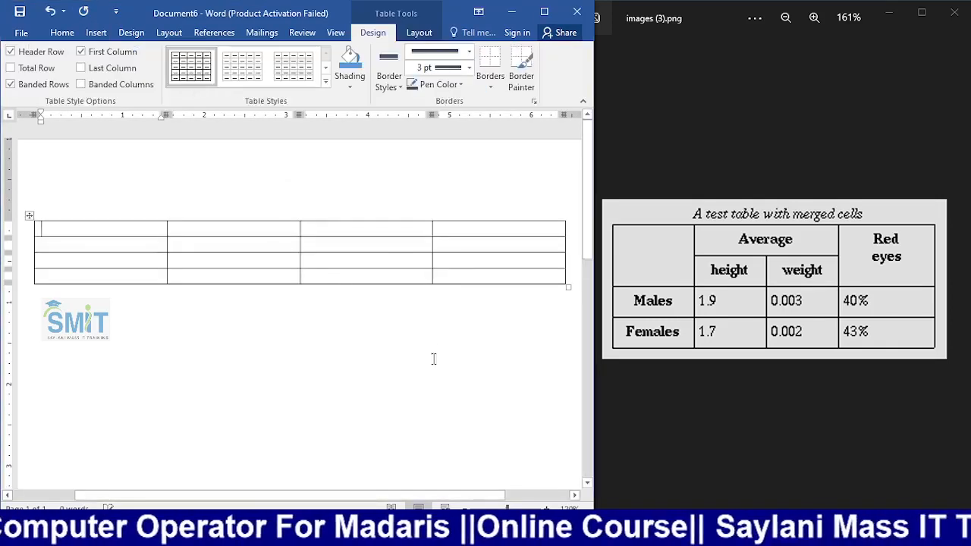
drag(568, 286, 421, 376)
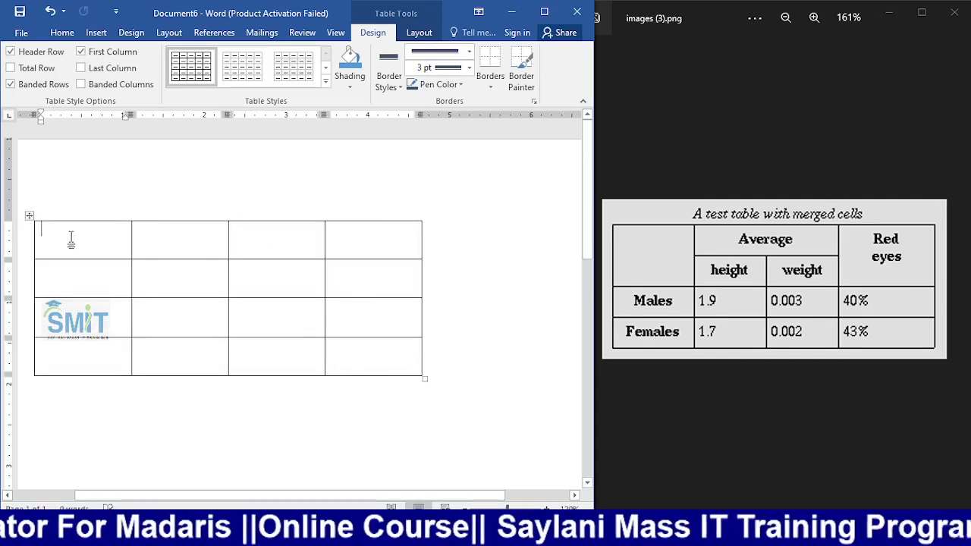
Merge the top two cells of the table's first column and the top two cells of its last column
drag(71, 239, 71, 275)
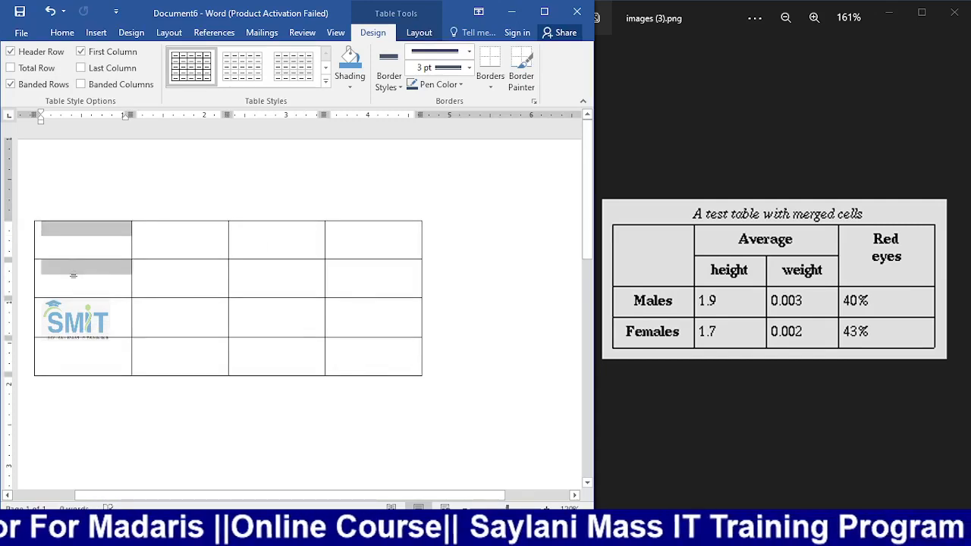
click(417, 33)
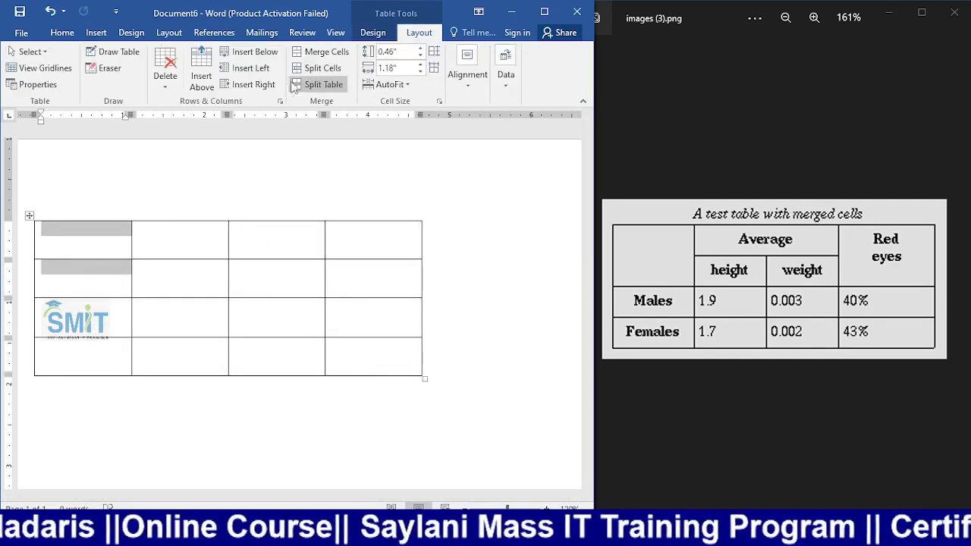
click(323, 55)
drag(362, 251, 364, 278)
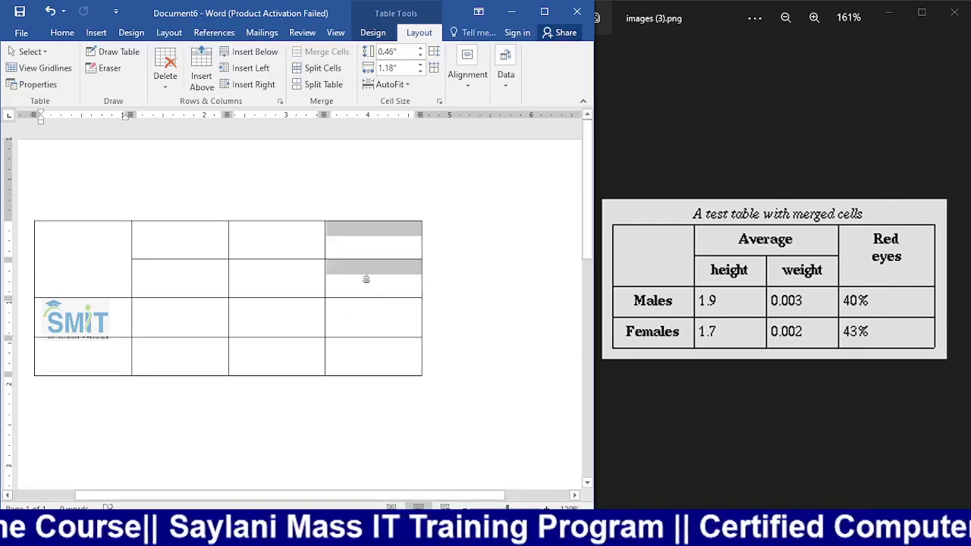
click(345, 58)
scroll(492, 265, down, 1)
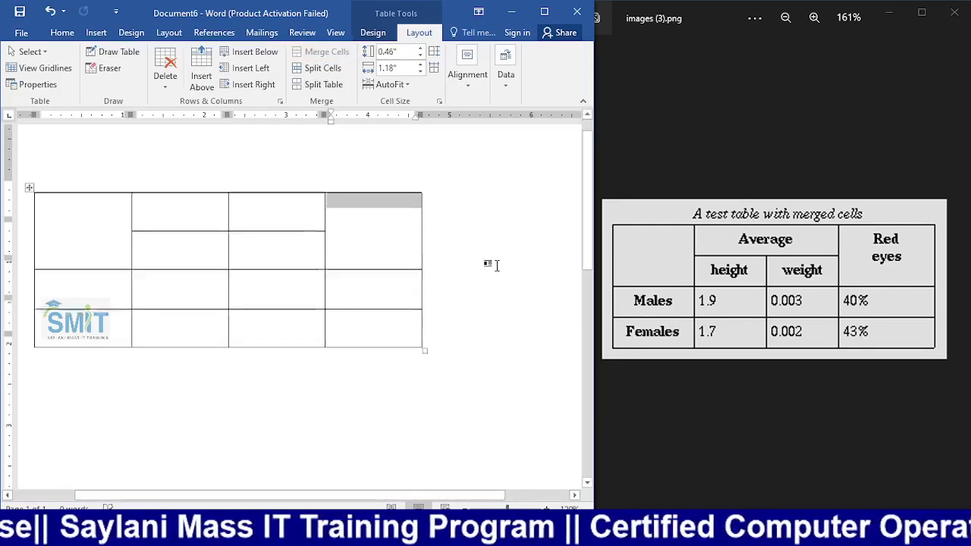
Merge the two middle cells of the table's top row into one cell for the Average heading
drag(225, 202, 311, 204)
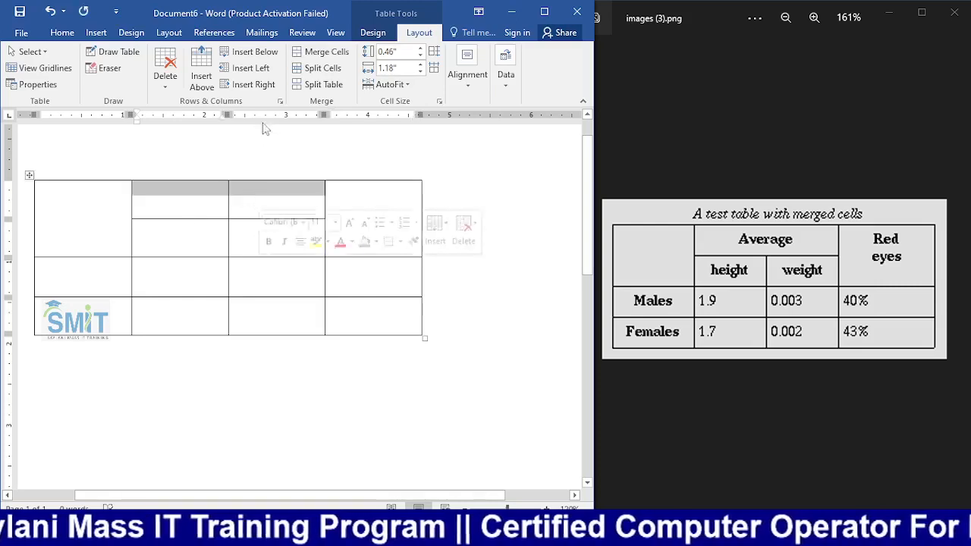
click(324, 51)
click(403, 231)
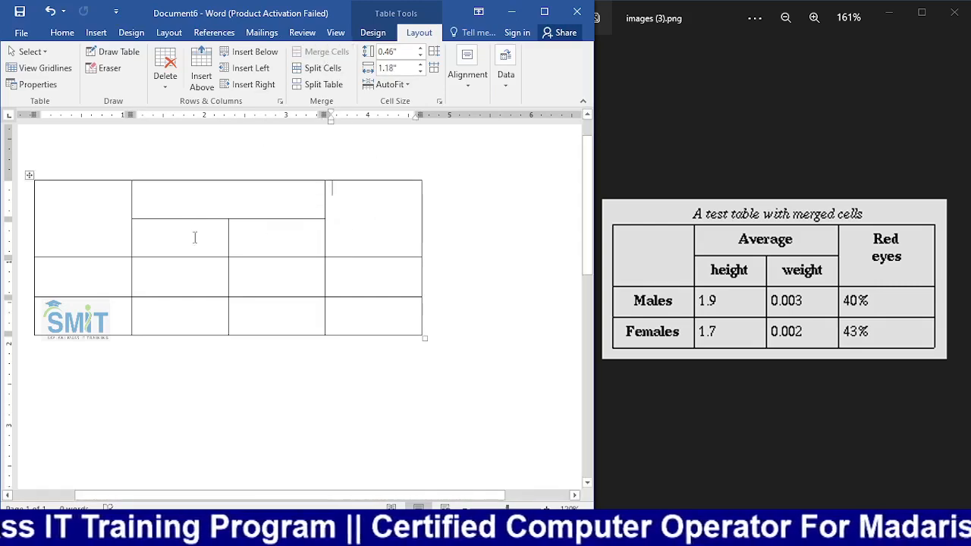
scroll(136, 228, down, 1)
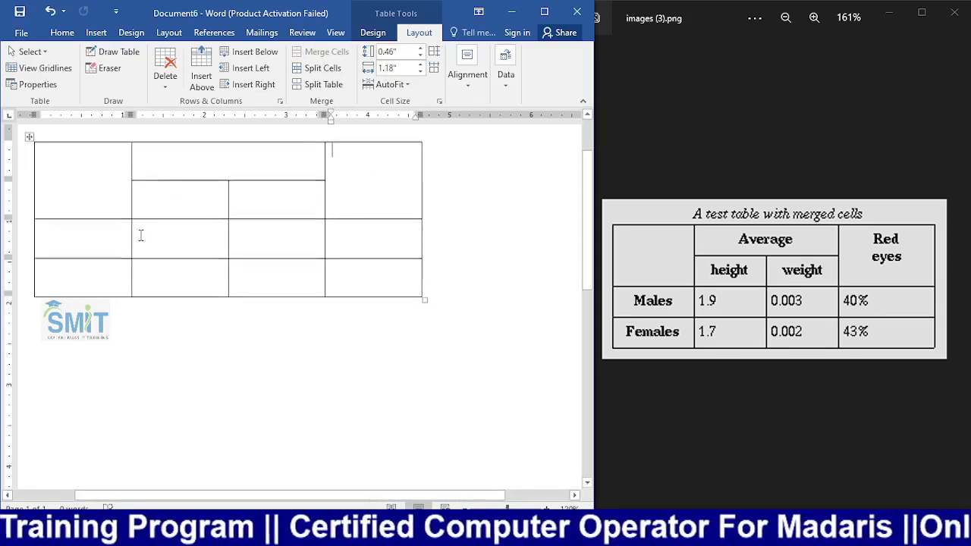
Insert a 3-column, 3-row table below the first one, resized to columns about 1.61" wide and rows about 0.5" high
click(51, 363)
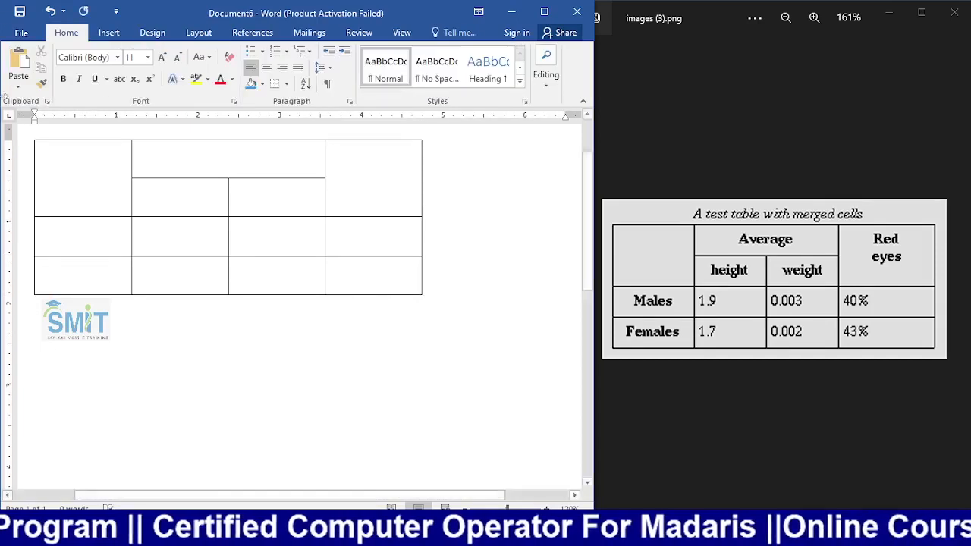
click(109, 33)
click(49, 76)
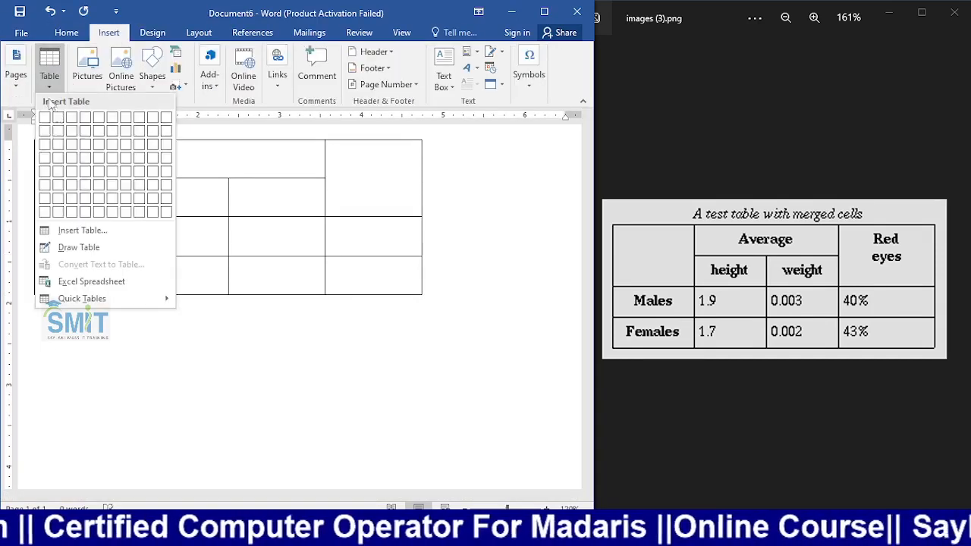
click(100, 229)
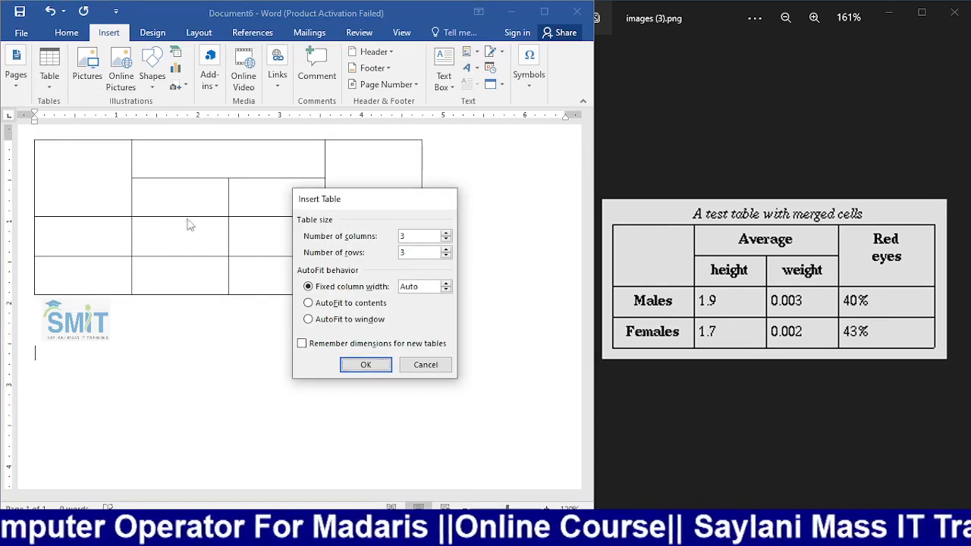
key(Return)
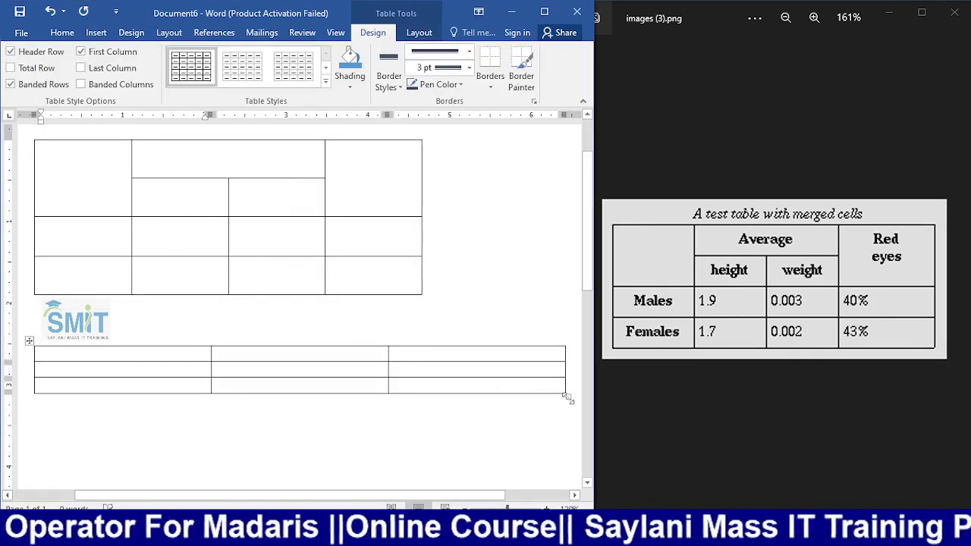
drag(568, 398, 429, 475)
scroll(392, 382, down, 1)
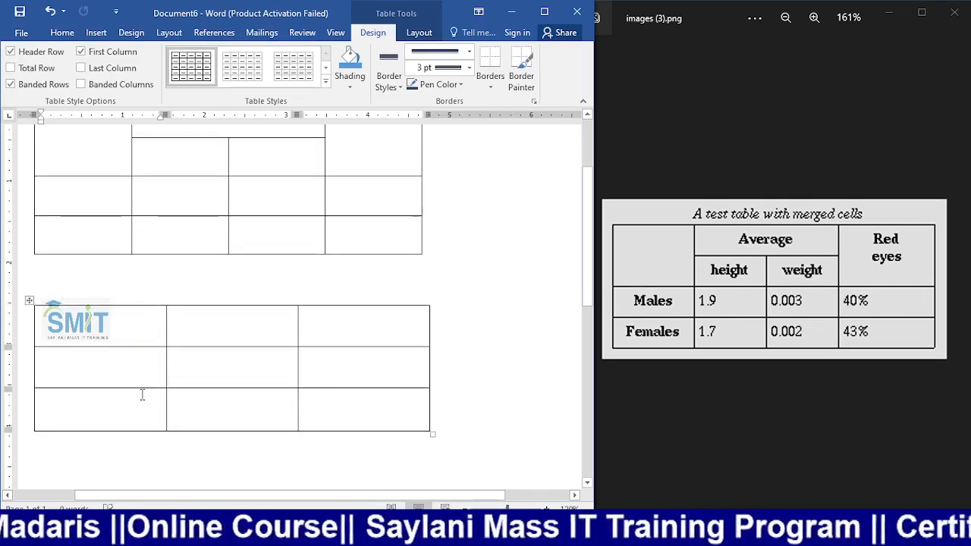
Split the middle cell of the second table's top row into 2 columns and 2 rows
click(185, 326)
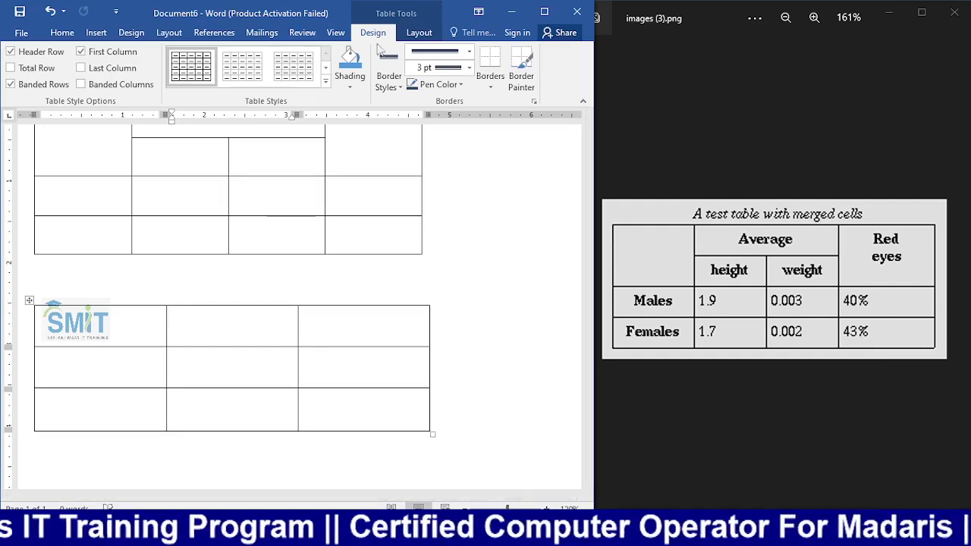
click(424, 33)
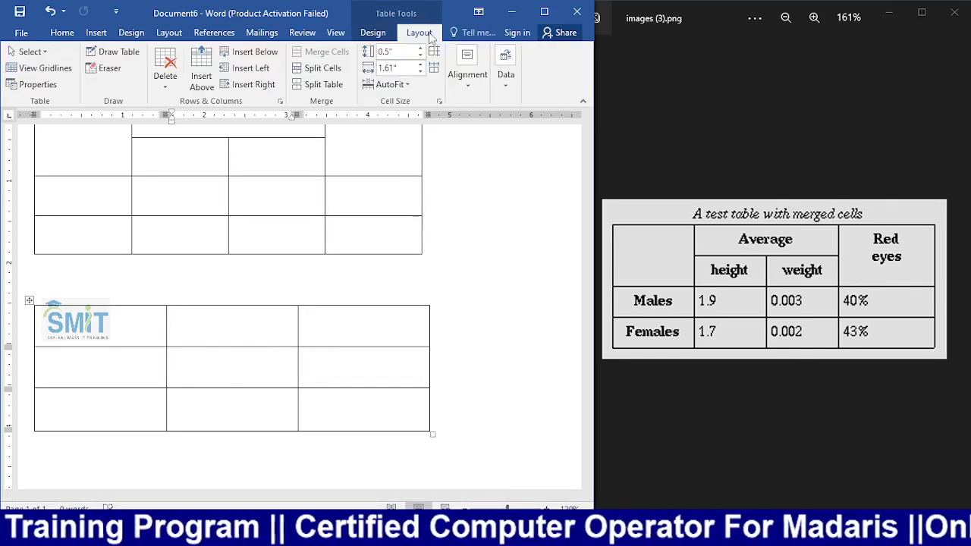
click(317, 68)
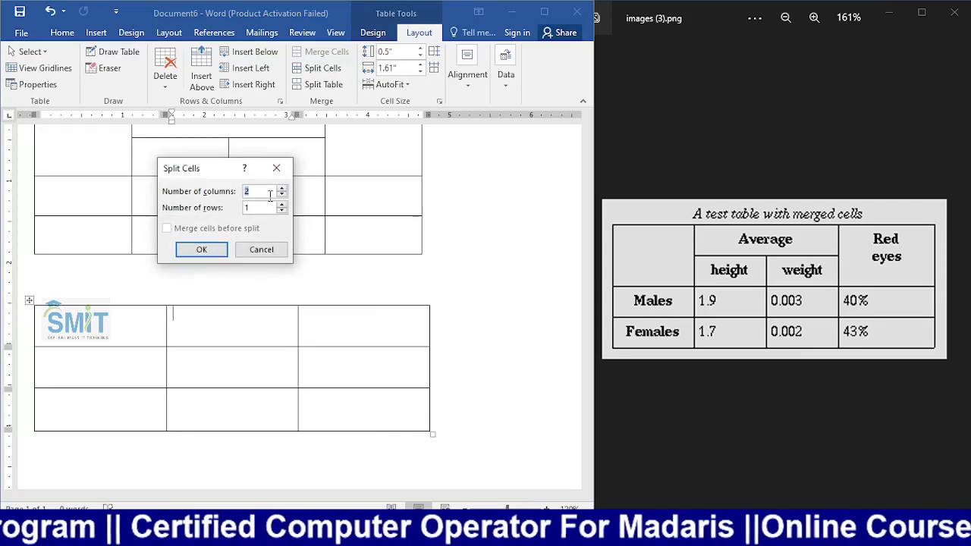
click(207, 249)
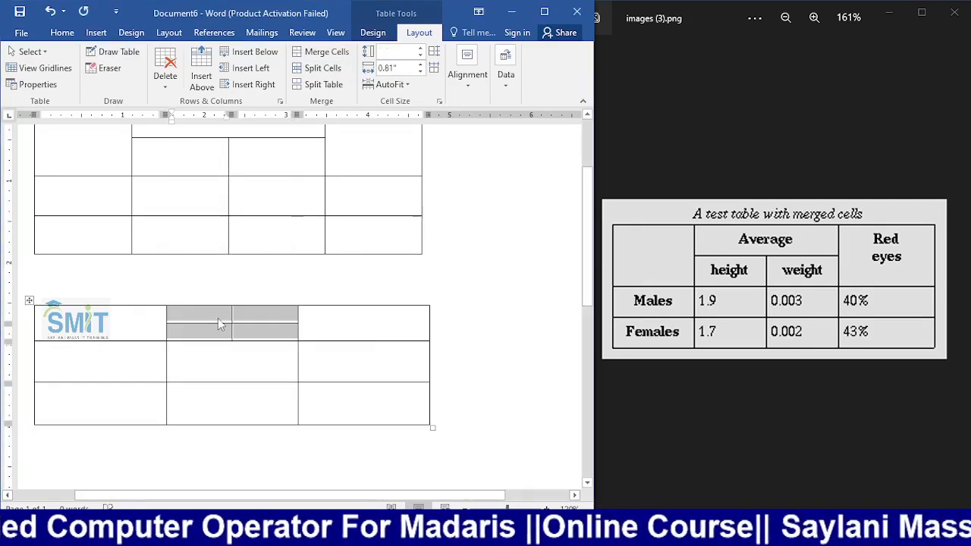
Merge the upper two of the split cells in the second table's top row
drag(205, 315, 245, 310)
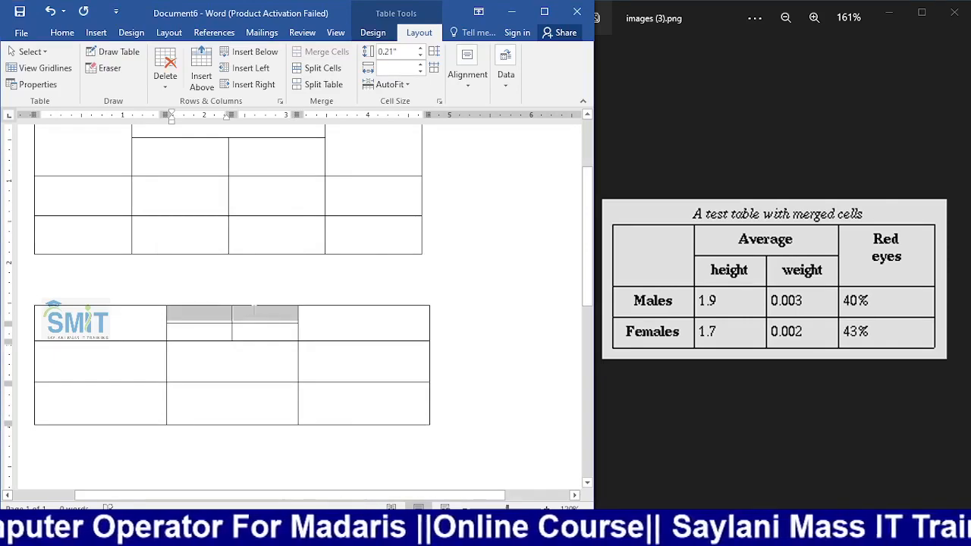
click(325, 51)
scroll(305, 246, down, 1)
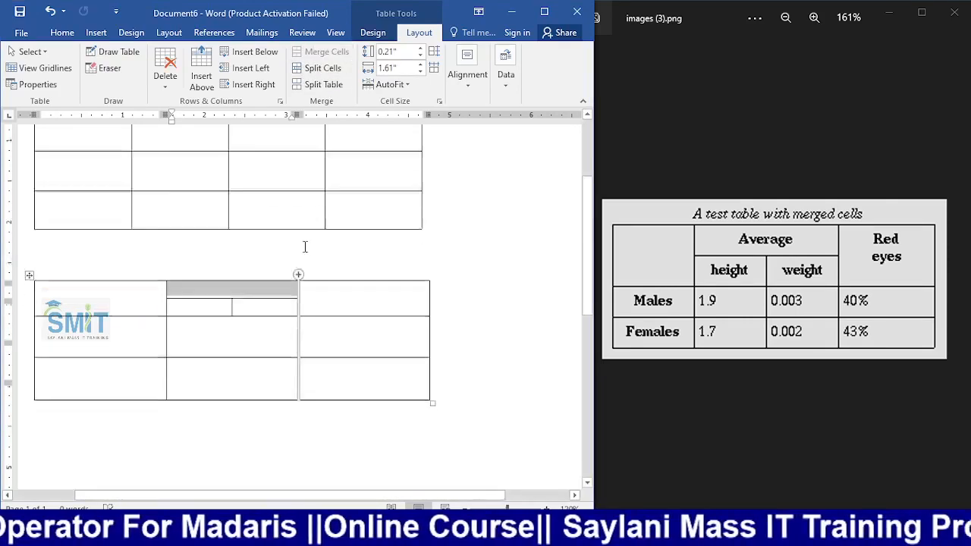
Make the second table taller with columns about 1.56" wide, and distribute all its rows evenly
scroll(305, 247, down, 3)
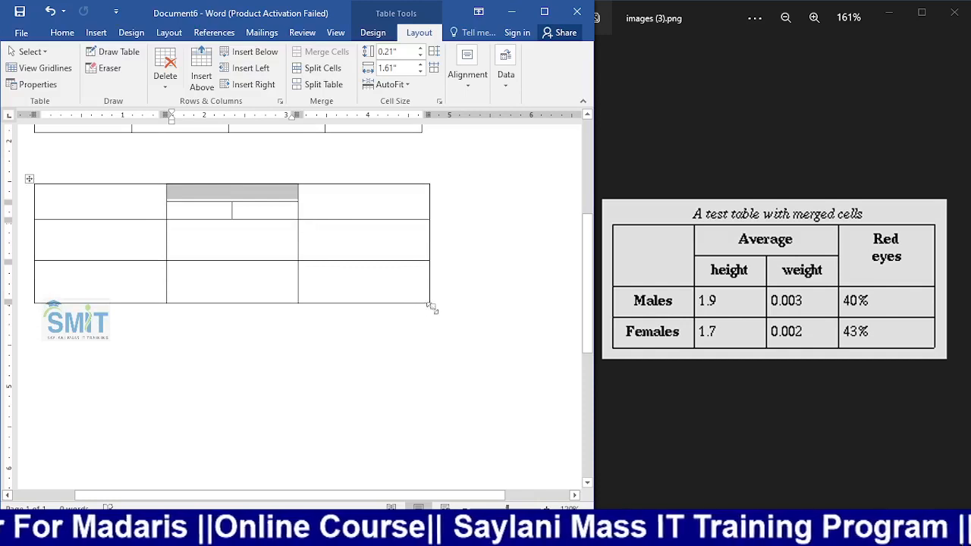
drag(430, 306, 416, 352)
click(57, 229)
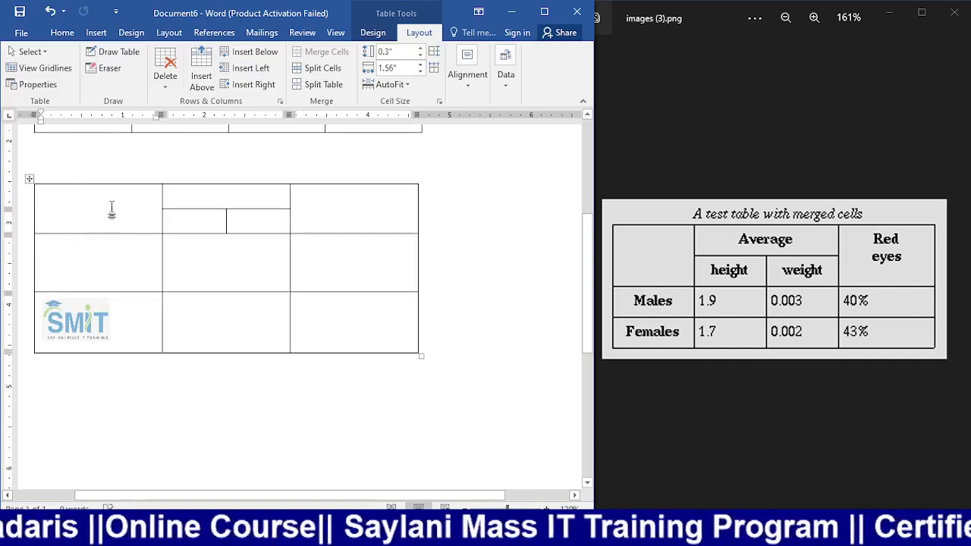
drag(284, 243, 72, 205)
click(28, 180)
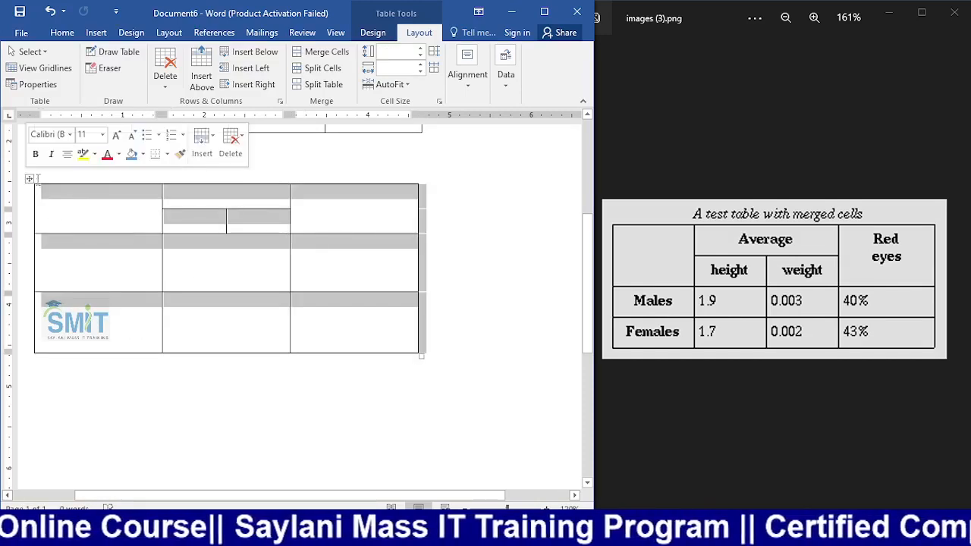
click(436, 54)
click(232, 235)
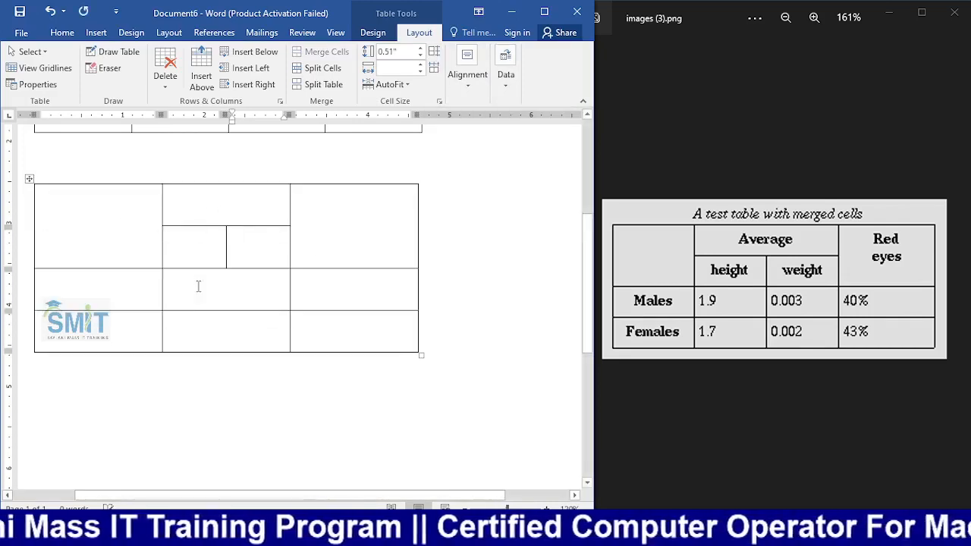
Insert a 3-column, 3-row table below the second one, resized to columns about 1.53" wide and rows about 0.81" high
scroll(220, 250, down, 5)
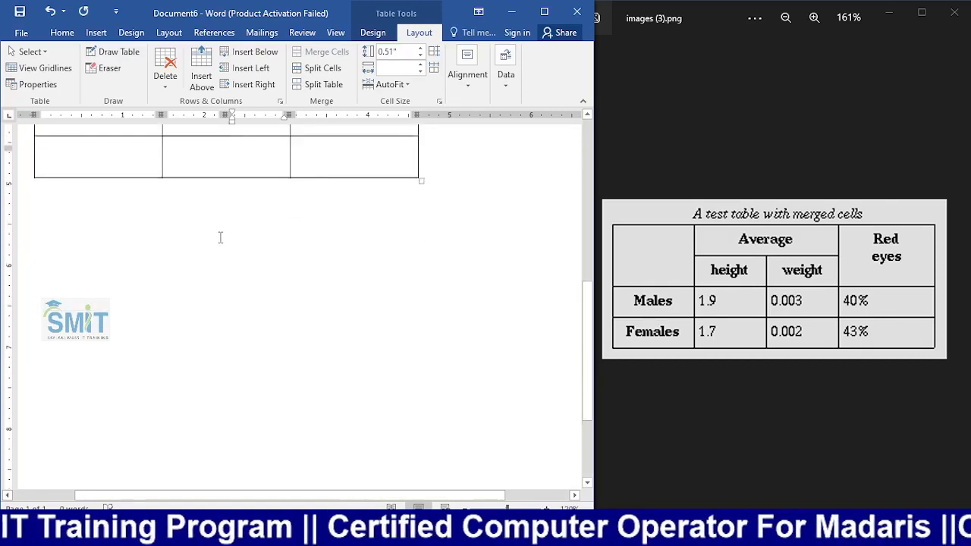
click(71, 276)
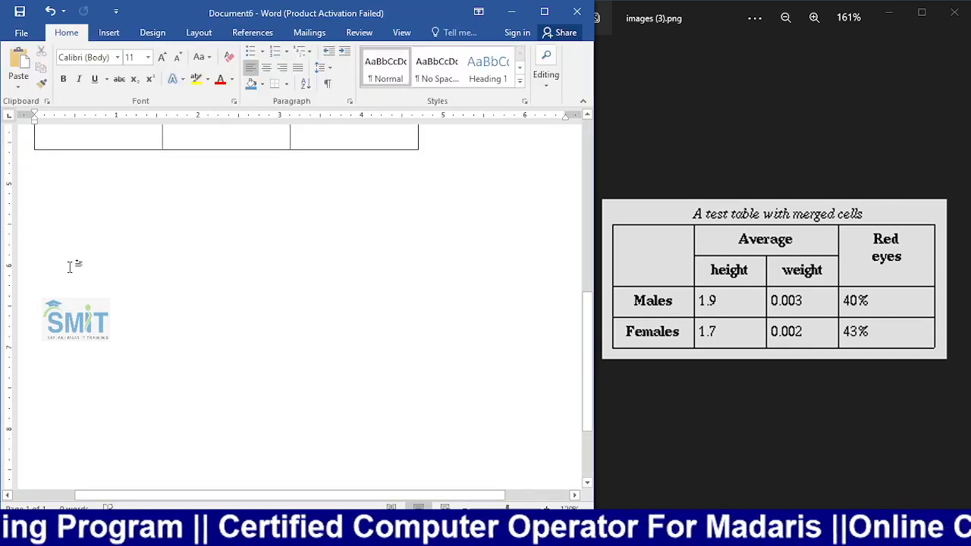
click(109, 32)
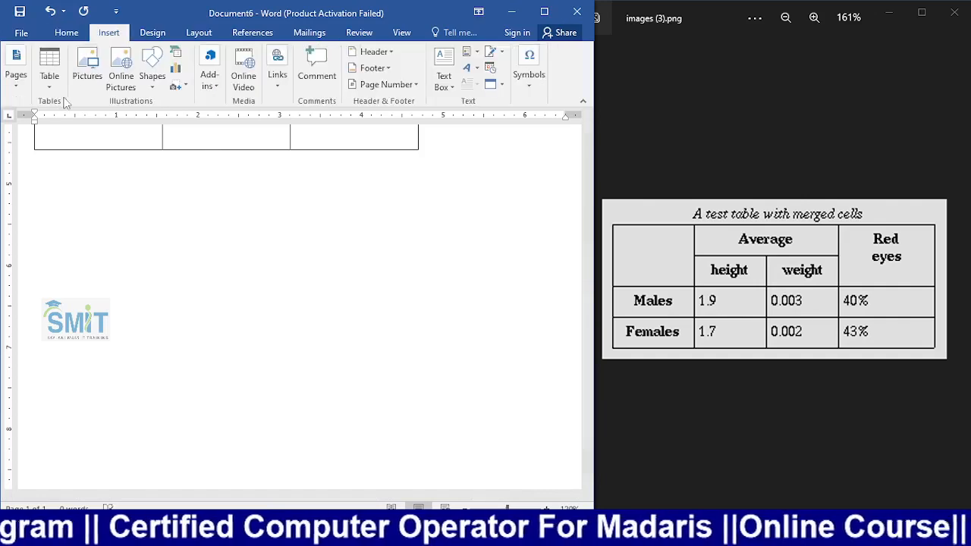
click(50, 68)
click(88, 232)
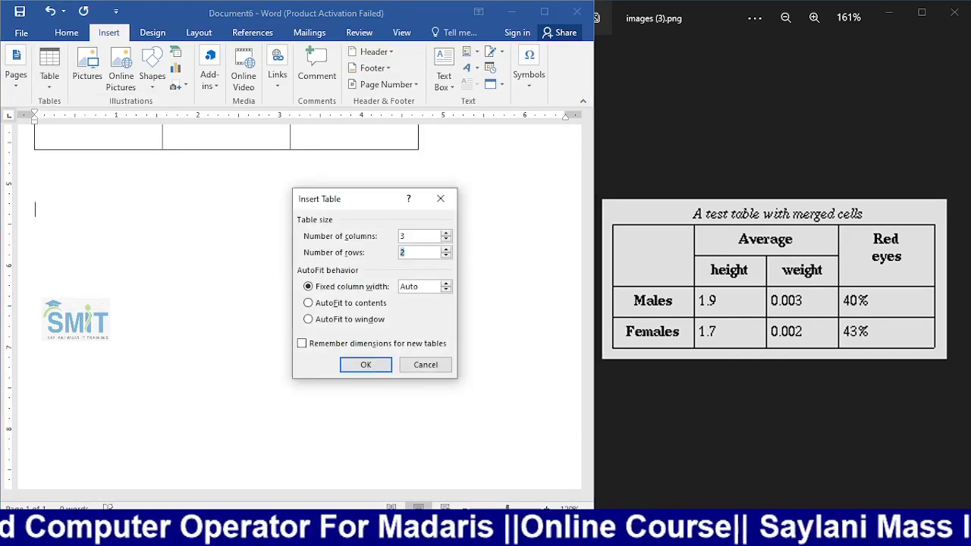
key(Return)
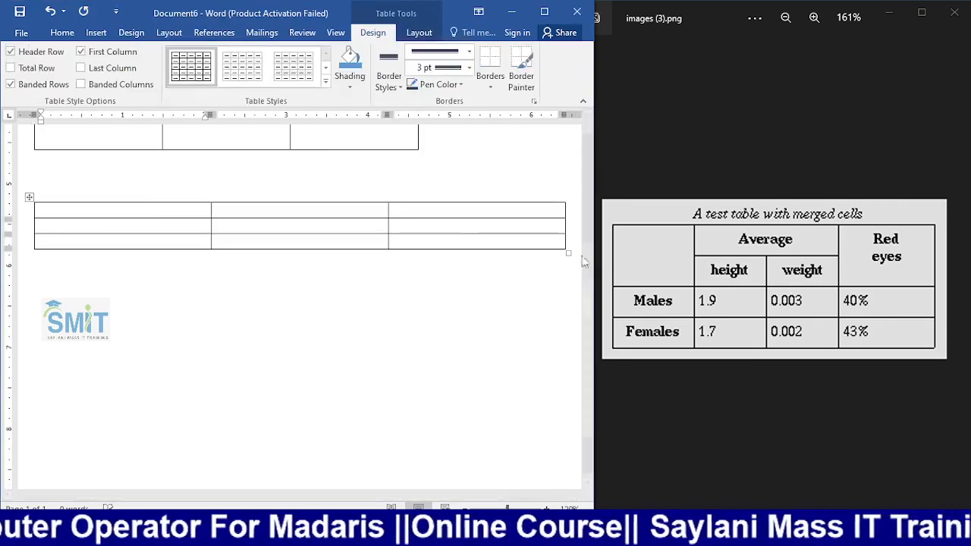
drag(568, 253, 411, 411)
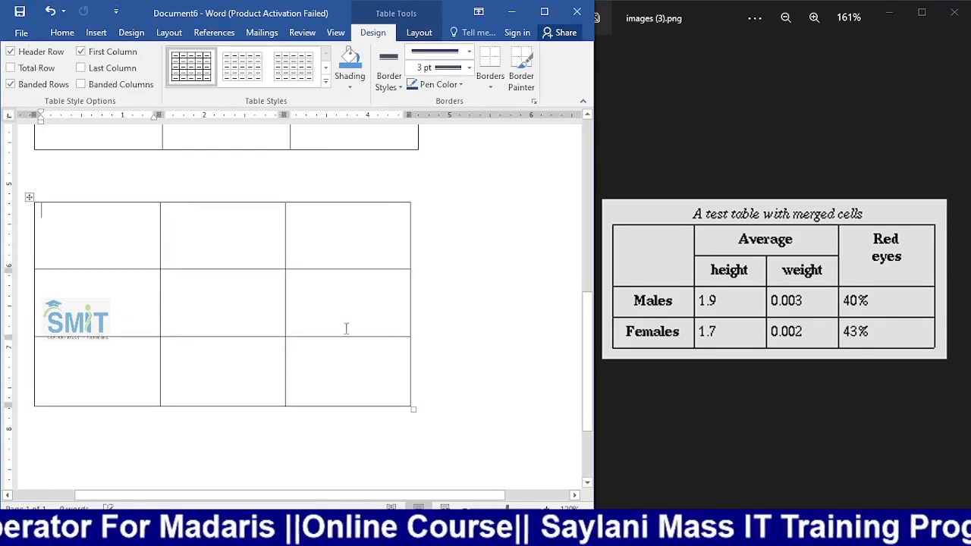
Split the middle cell of the third table's top row into 1 column and 2 rows
click(207, 246)
click(419, 32)
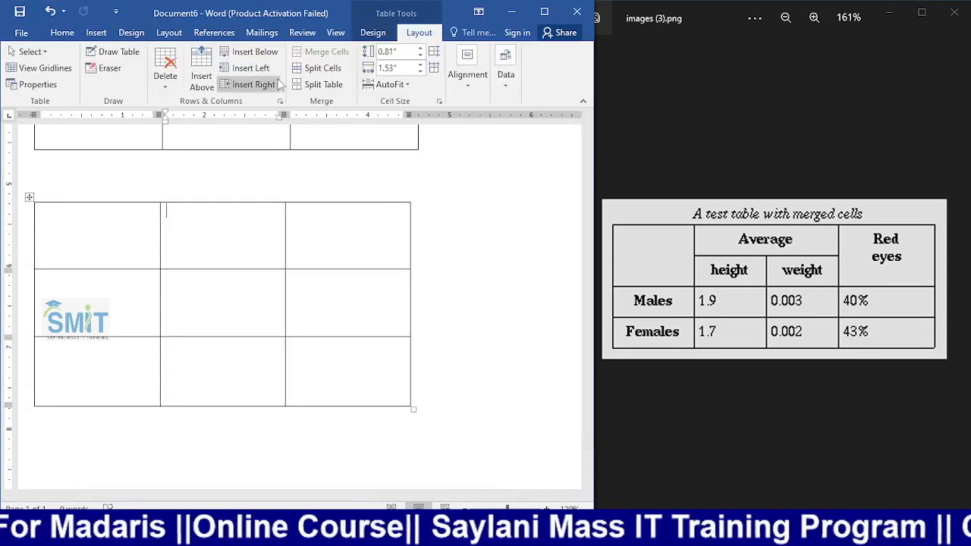
click(322, 68)
click(199, 249)
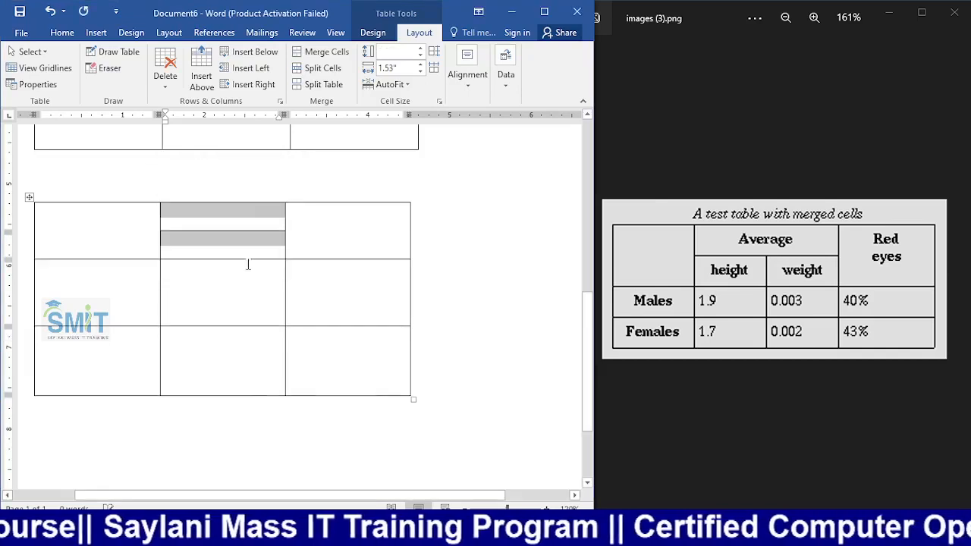
Split the lower half of the third table's divided top-row cell into 2 columns and 1 row
click(214, 248)
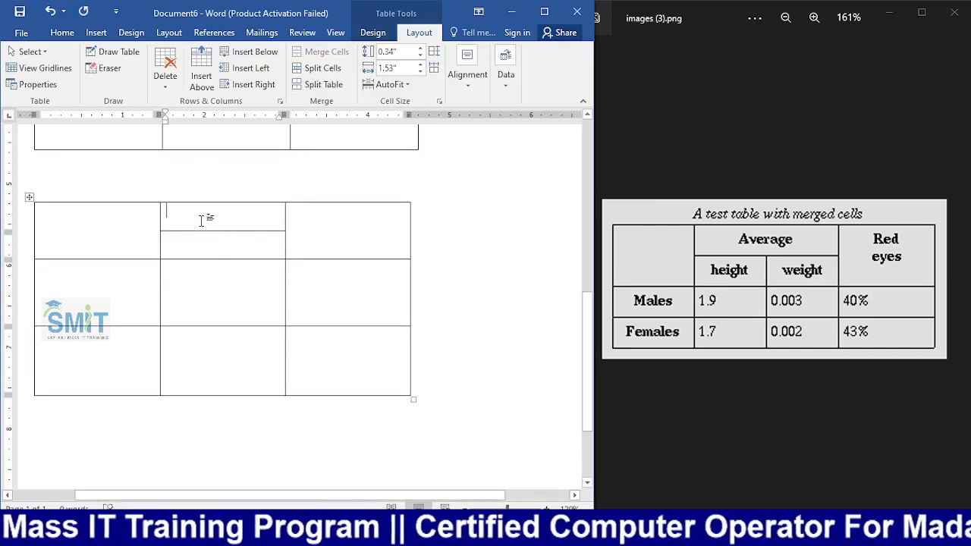
click(242, 219)
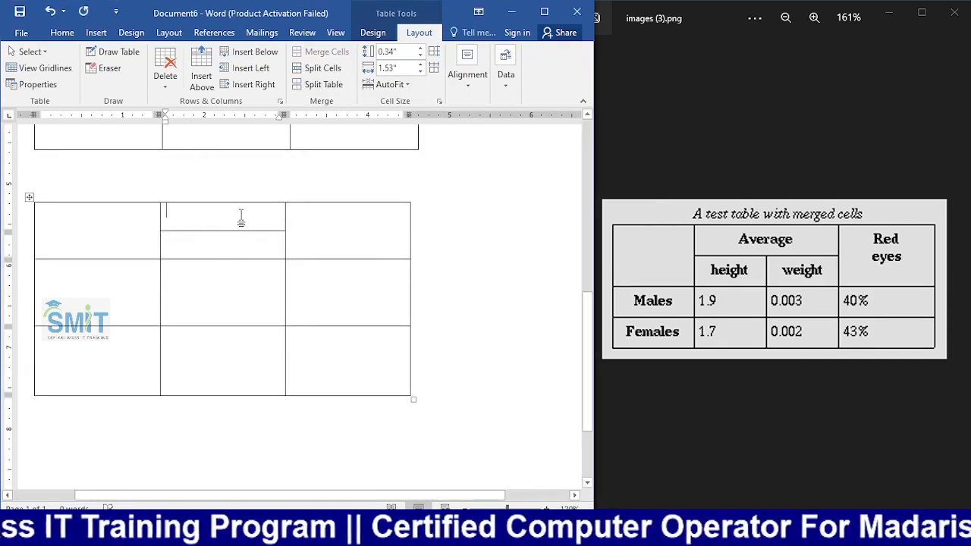
click(322, 67)
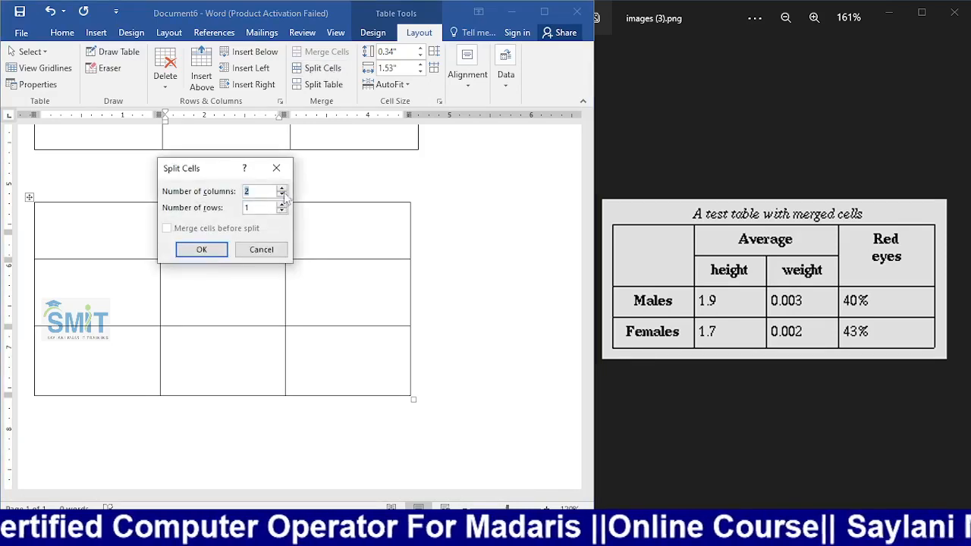
click(201, 249)
Distribute all rows of the third table evenly
scroll(437, 211, up, 2)
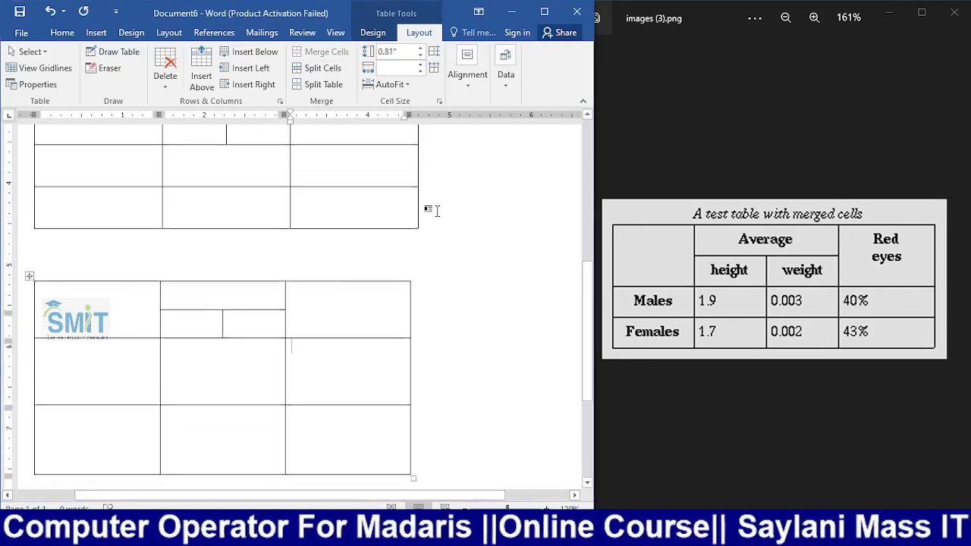
scroll(430, 210, up, 2)
scroll(430, 210, down, 2)
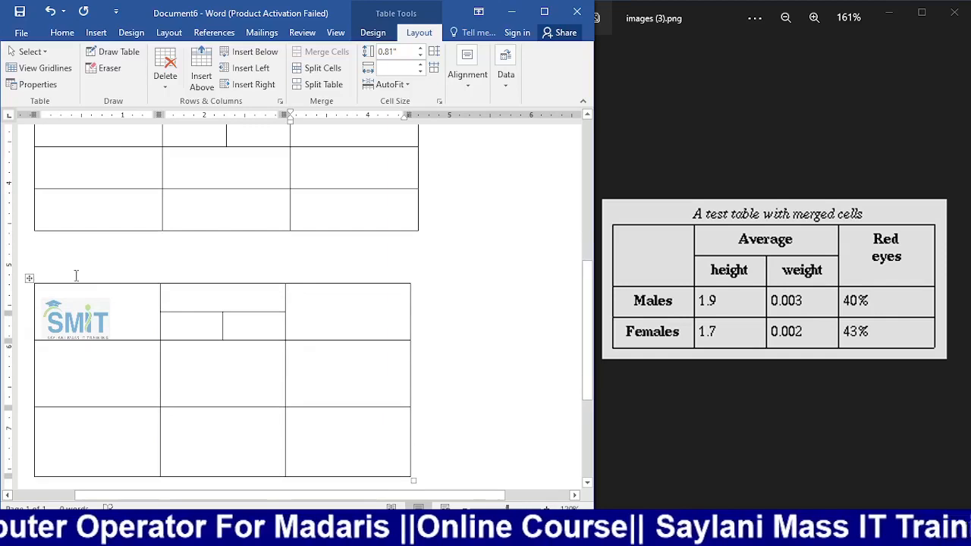
click(29, 277)
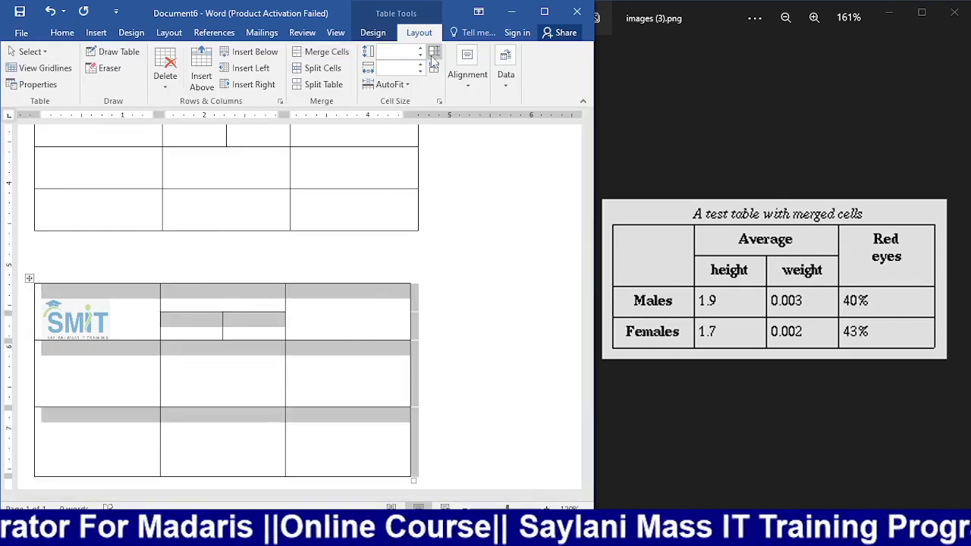
click(433, 53)
Shrink the third table to columns about 1.47" wide and rows about 0.3" high
scroll(420, 209, down, 1)
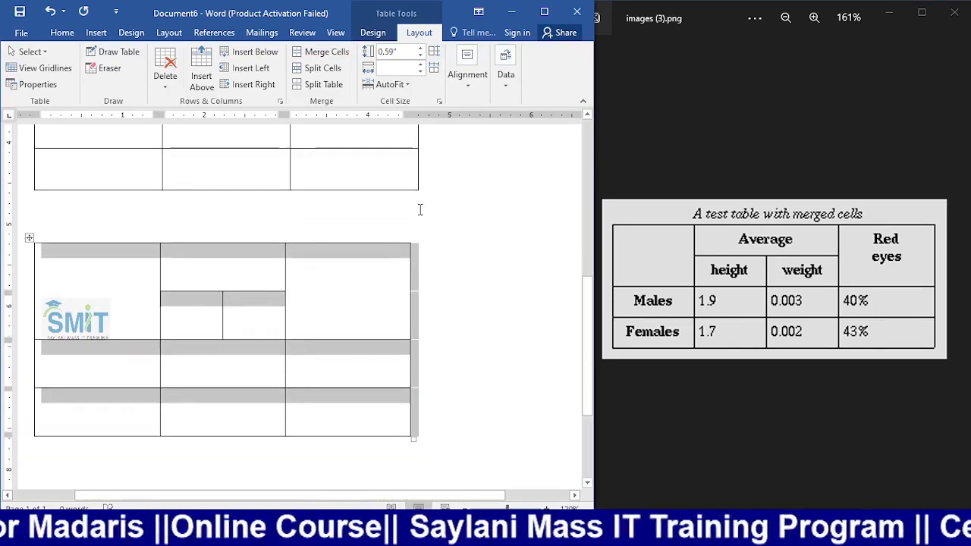
scroll(419, 209, up, 2)
scroll(419, 209, down, 4)
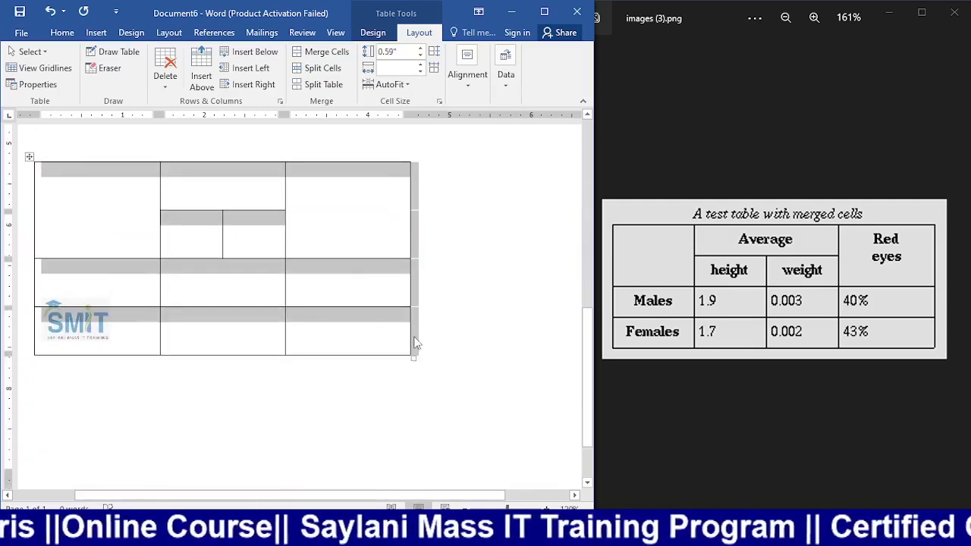
drag(414, 358, 397, 261)
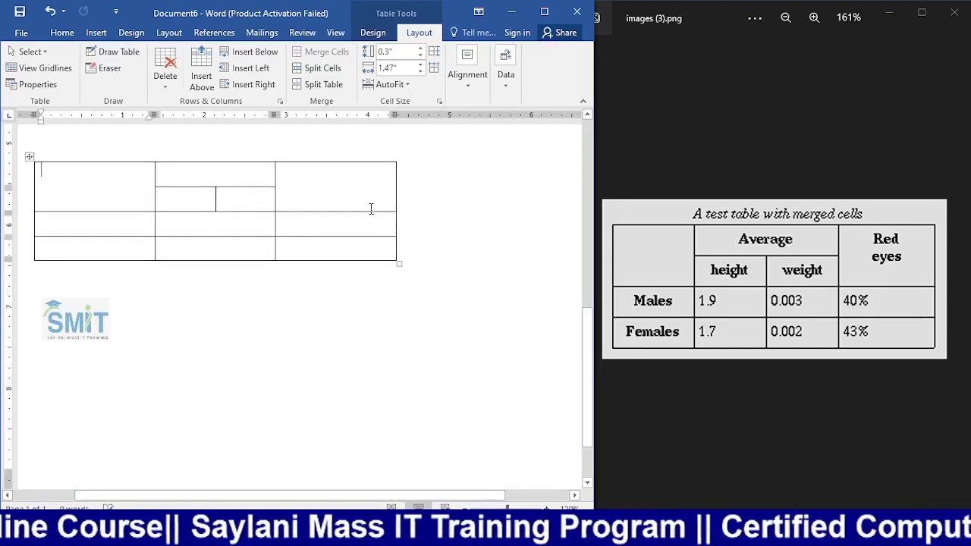
Shrink the second table to columns about 1.52" wide and rows about 0.28" high
scroll(371, 209, up, 3)
click(406, 216)
scroll(400, 226, up, 4)
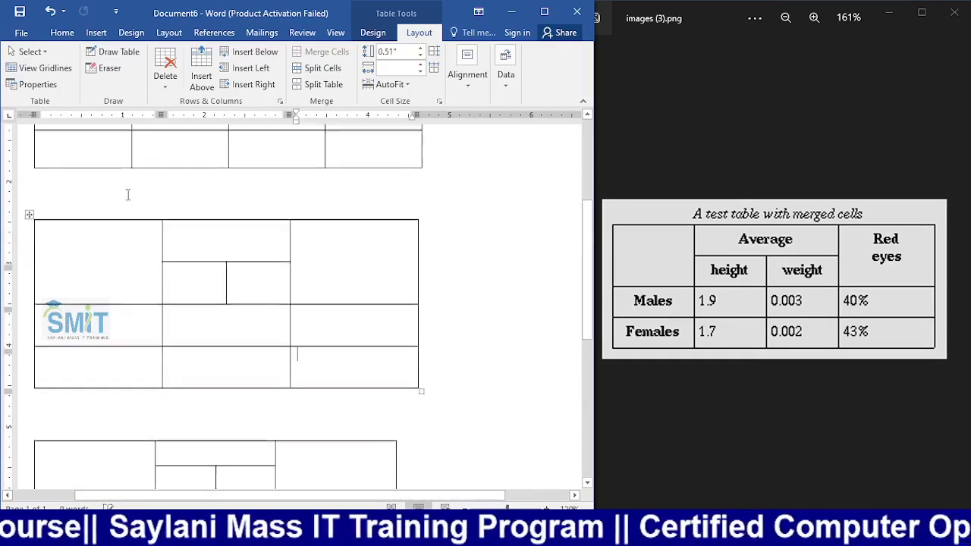
click(29, 220)
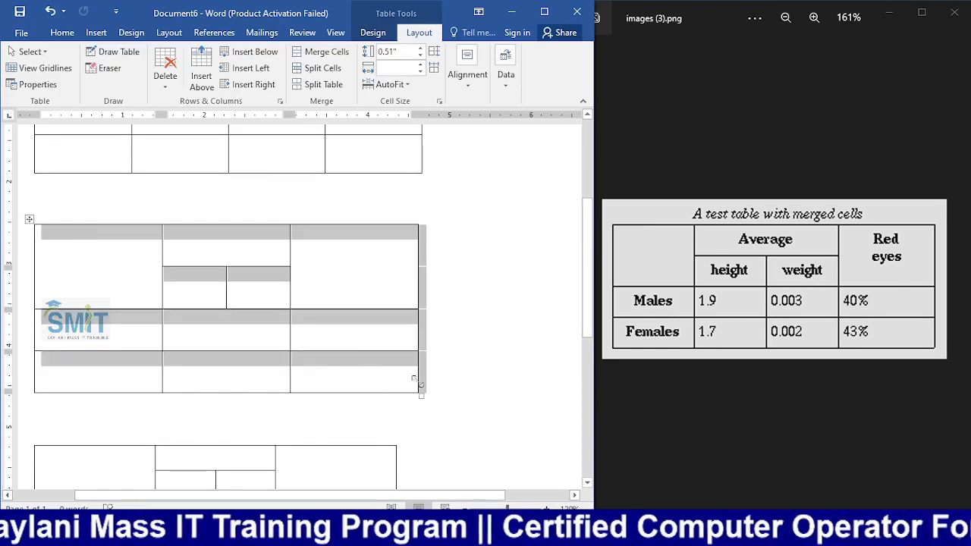
drag(421, 394, 407, 317)
click(95, 244)
Shrink the first table to columns about 1.14" wide and rows about 0.25" high
scroll(76, 168, up, 4)
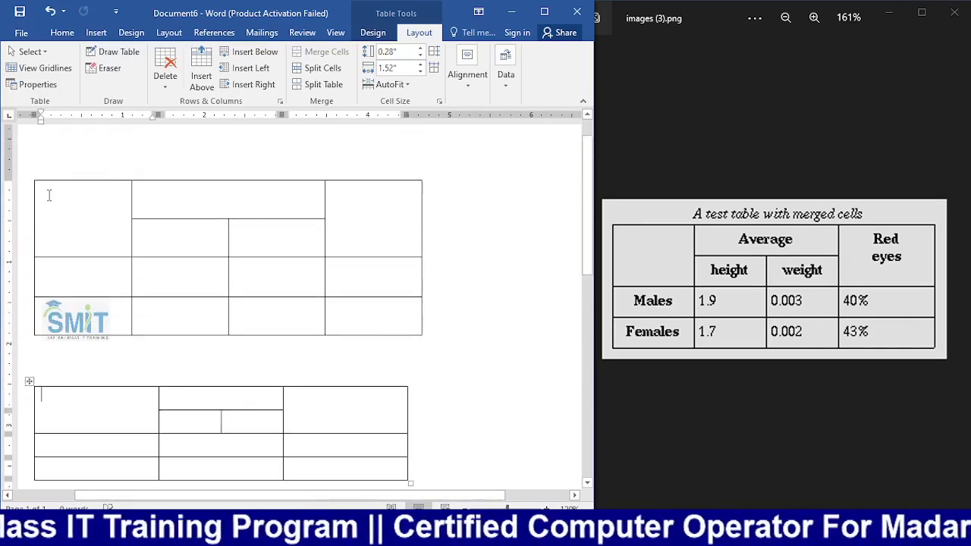
click(29, 176)
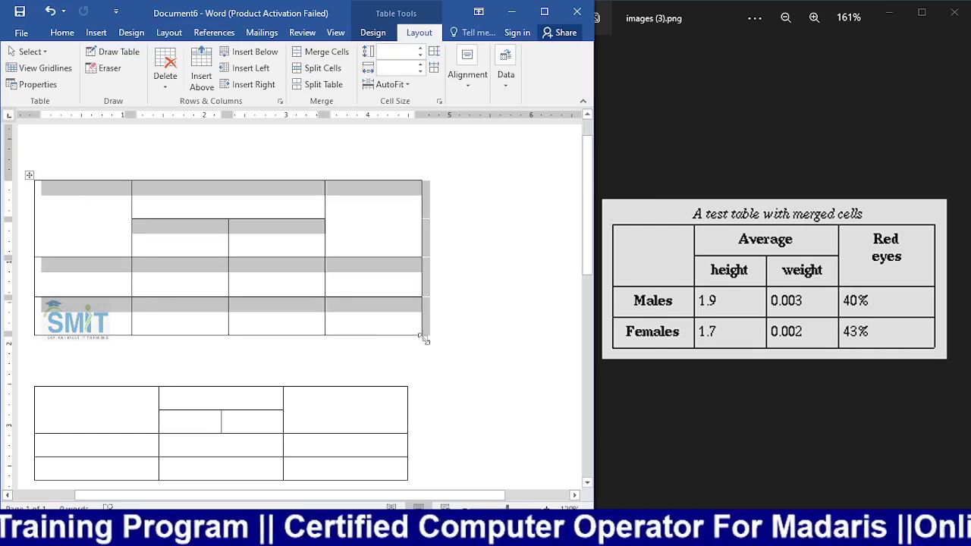
drag(425, 340, 408, 266)
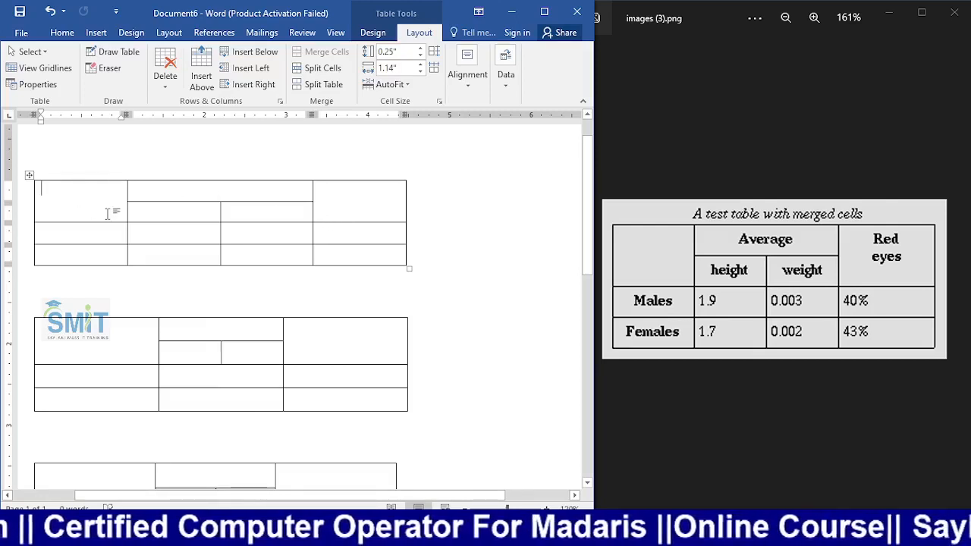
Enter the first table's top headings "Average" in the wide merged cell and "Red Eyes" in the last column, split over two lines
click(187, 189)
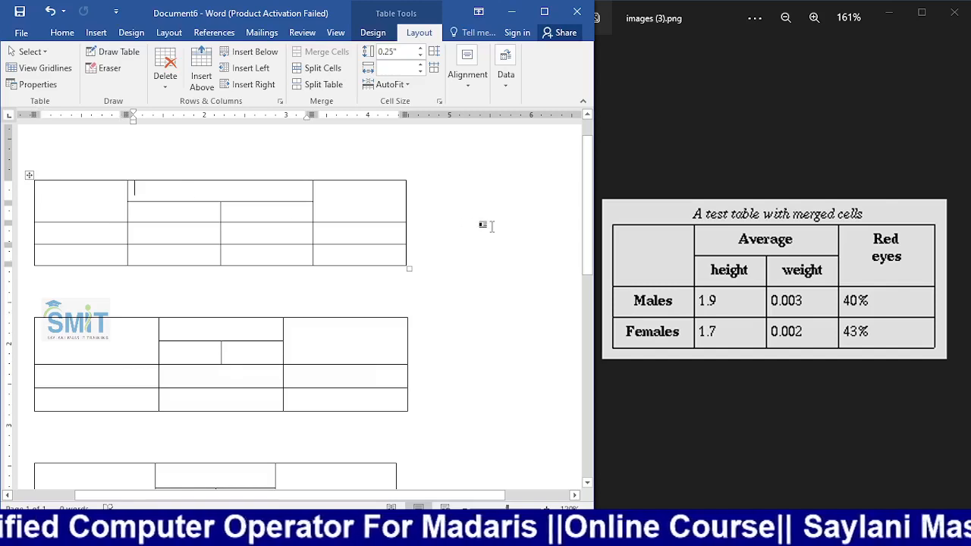
text(Aver)
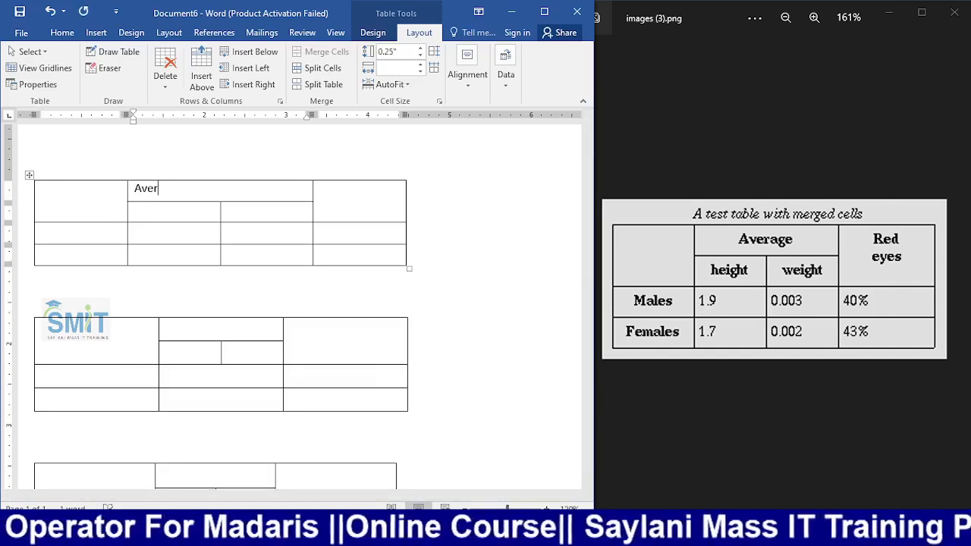
text(age)
key(Tab)
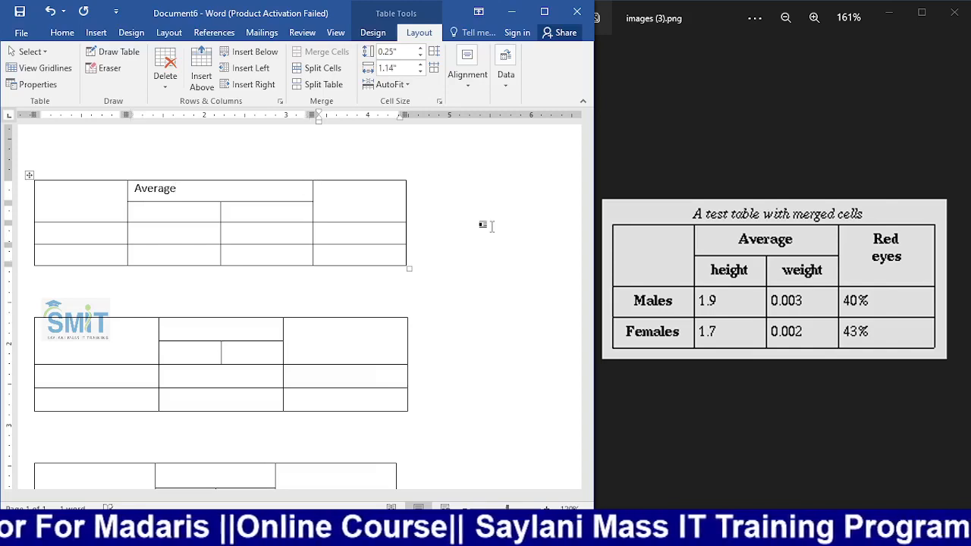
text(Red Ey)
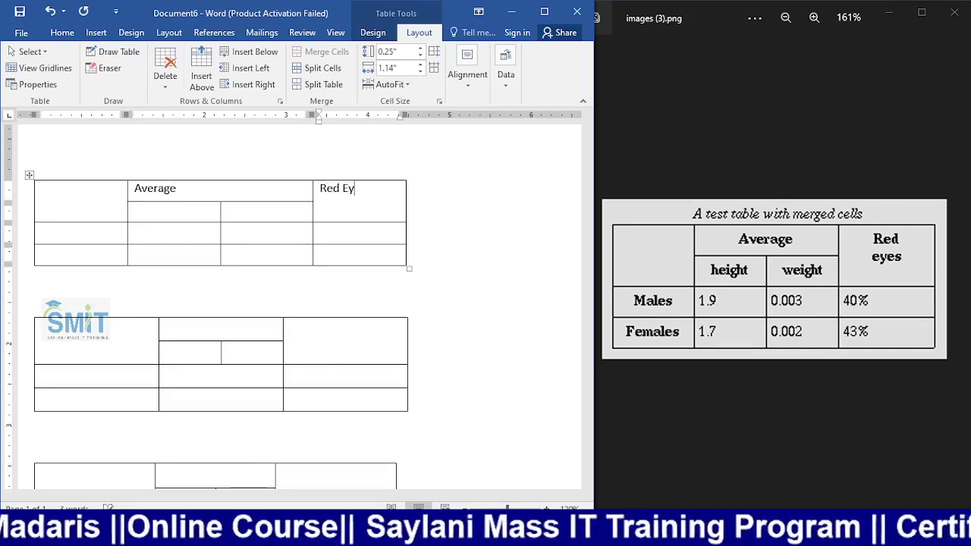
text(es)
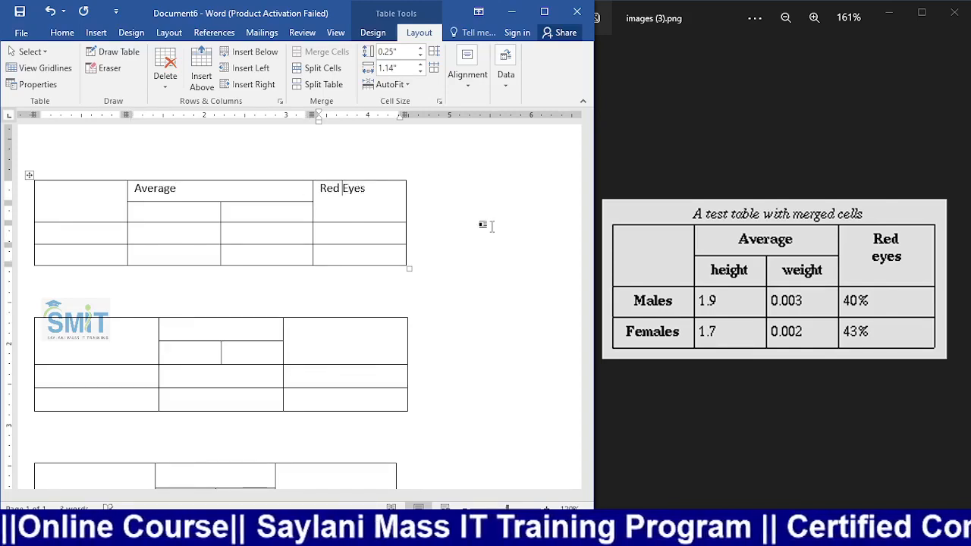
key(Return)
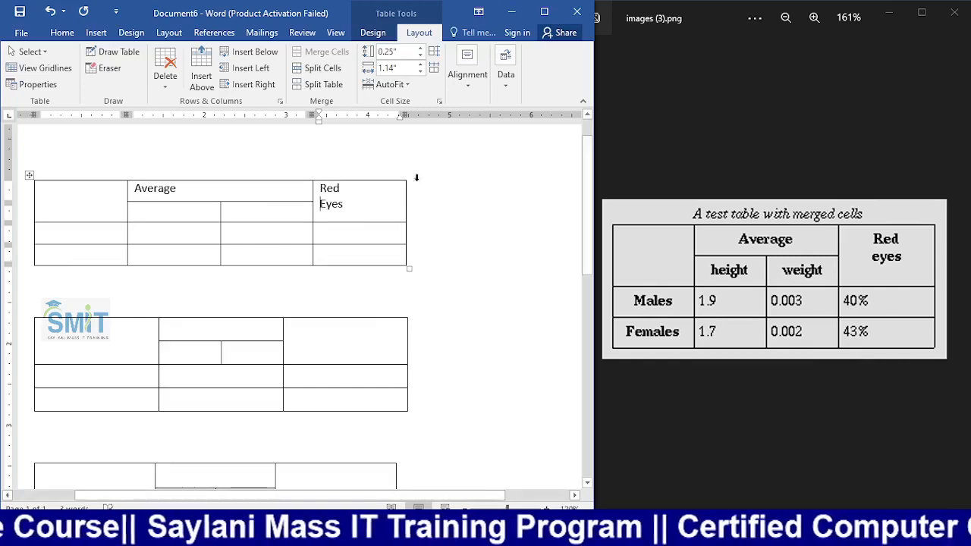
Enter the subheadings "Height" and "Weight" in the two cells under Average in the first table
click(179, 220)
text(H)
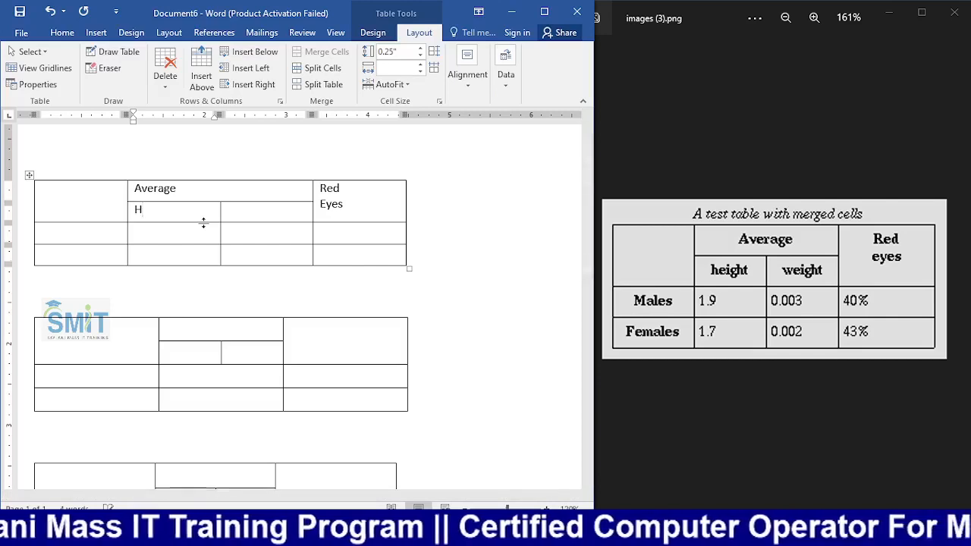
text(eight)
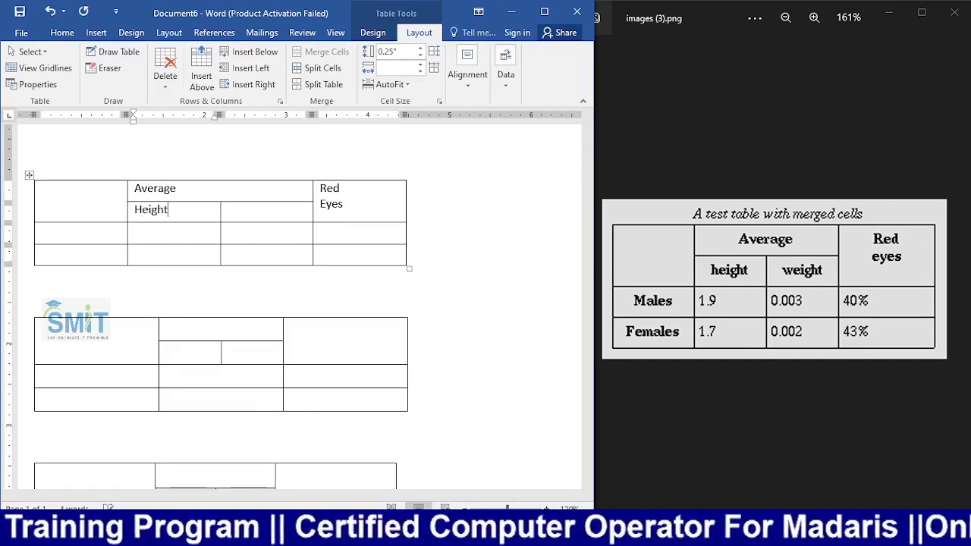
key(Tab)
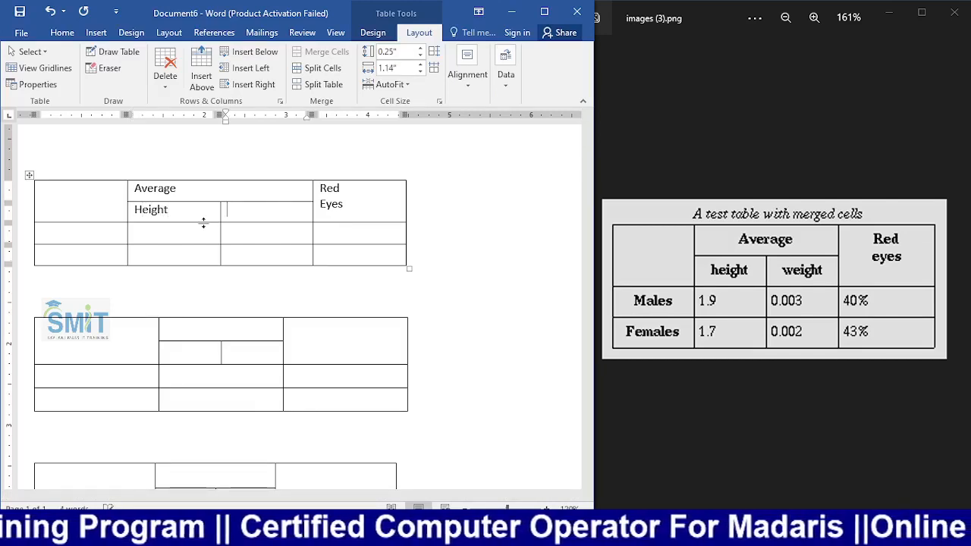
text(Wei)
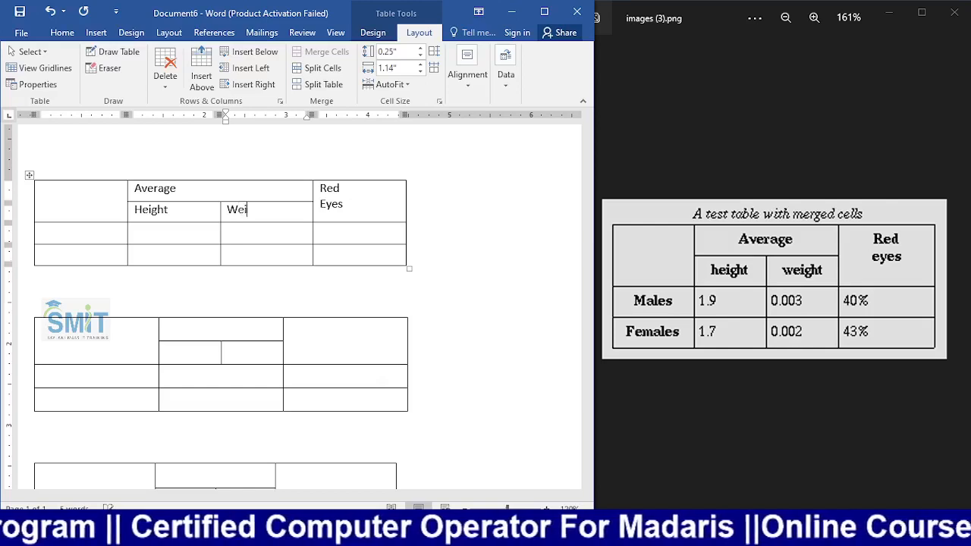
text(ght)
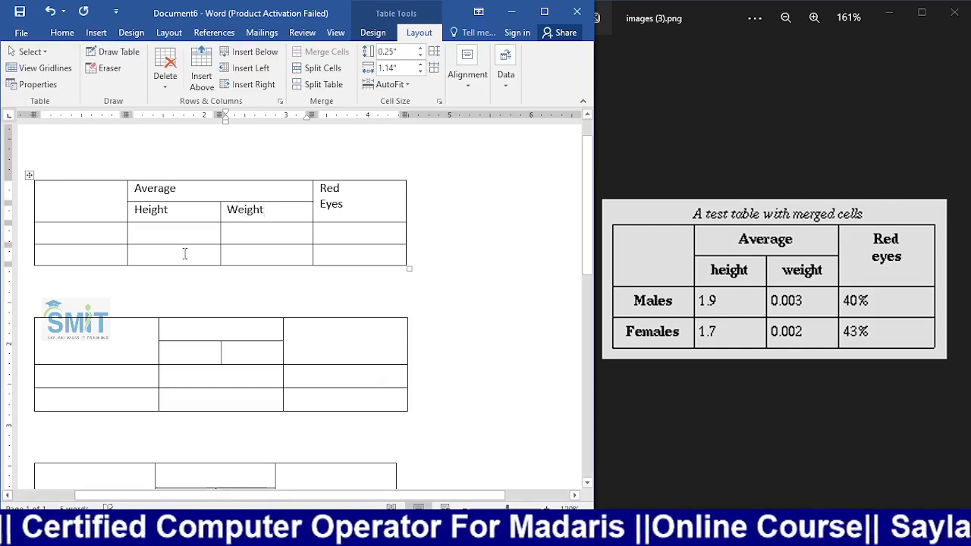
Enter the row labels "Male" and "Females" in the first column of the first table's last two rows
click(114, 233)
text(Male)
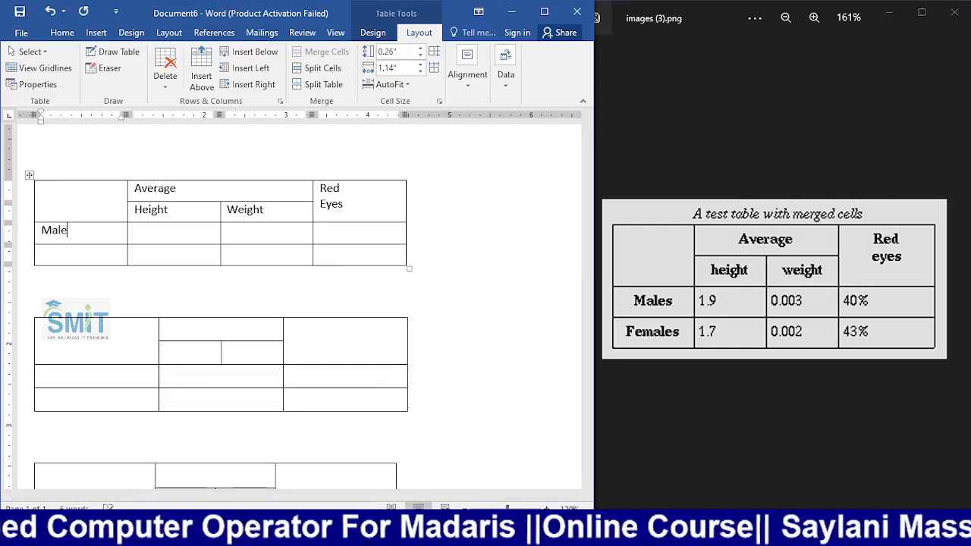
key(Down)
text(Fe)
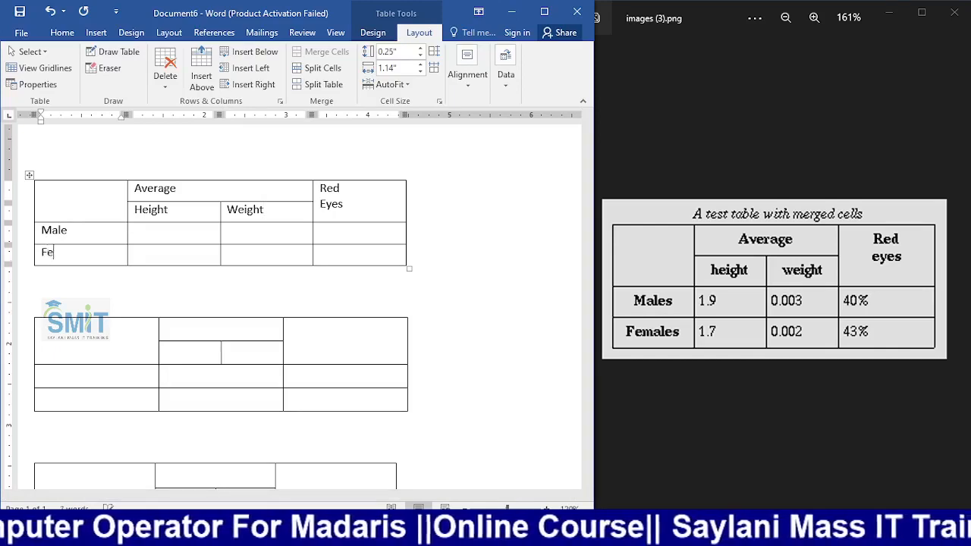
text(males)
Fill the Male row with 1.9 under Height, 0.003 under Weight and 40% under Red Eyes
key(Tab)
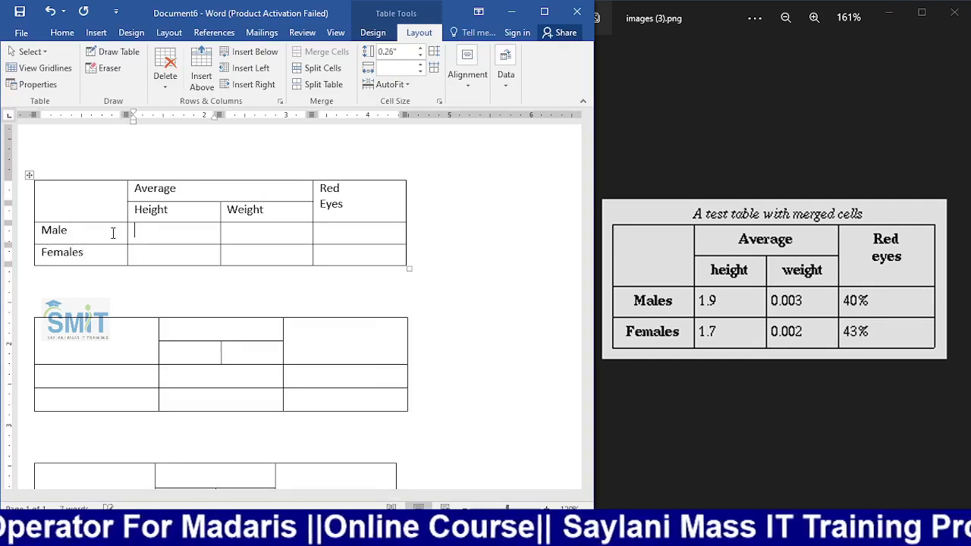
text(1.9)
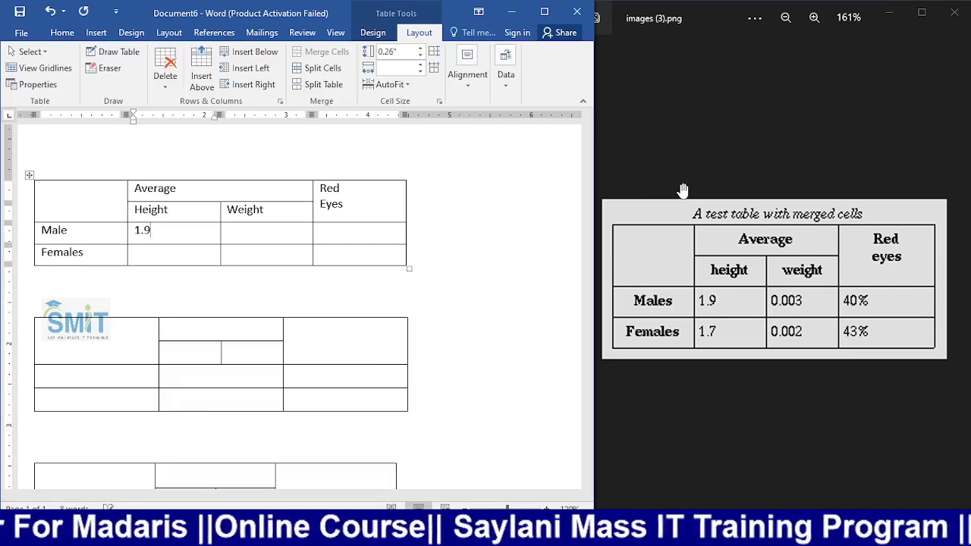
key(Tab)
text(0)
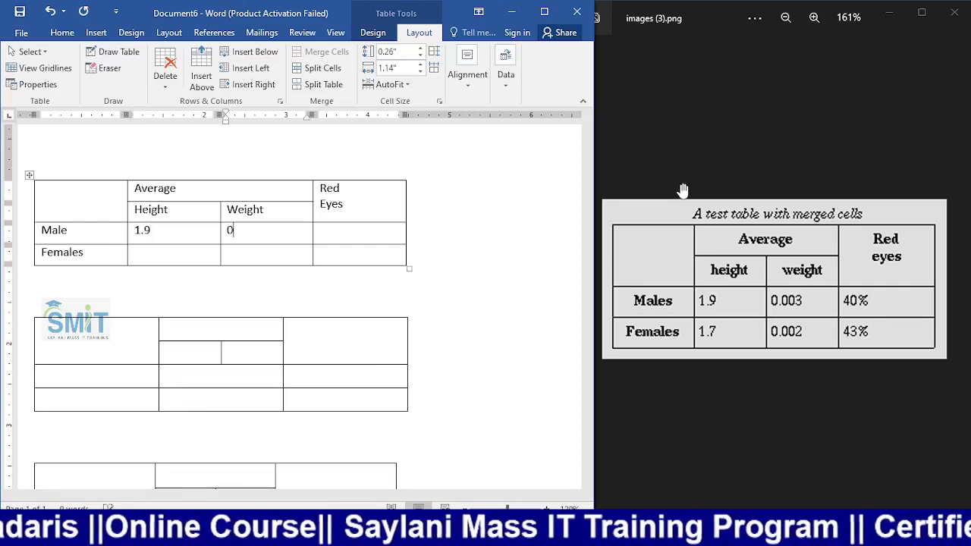
text(.003)
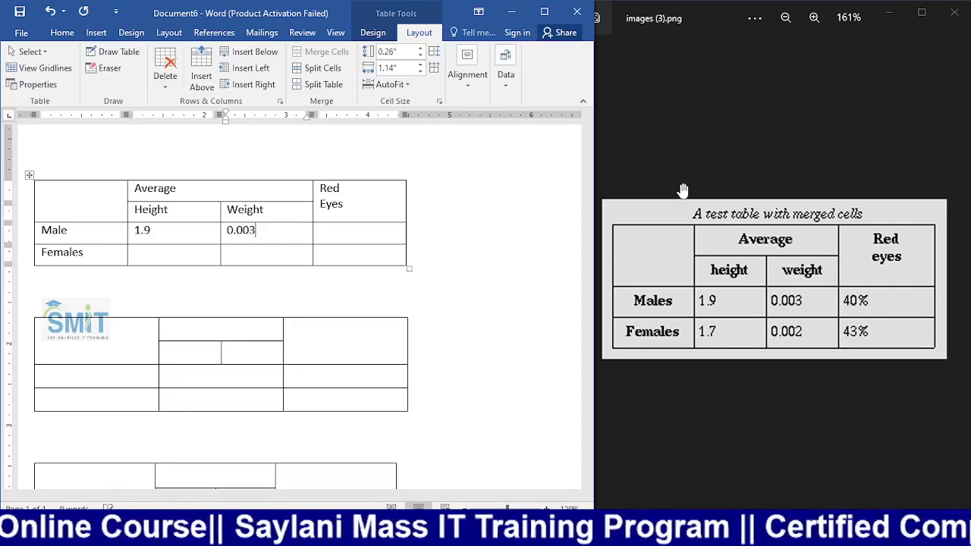
key(Tab)
text(40)
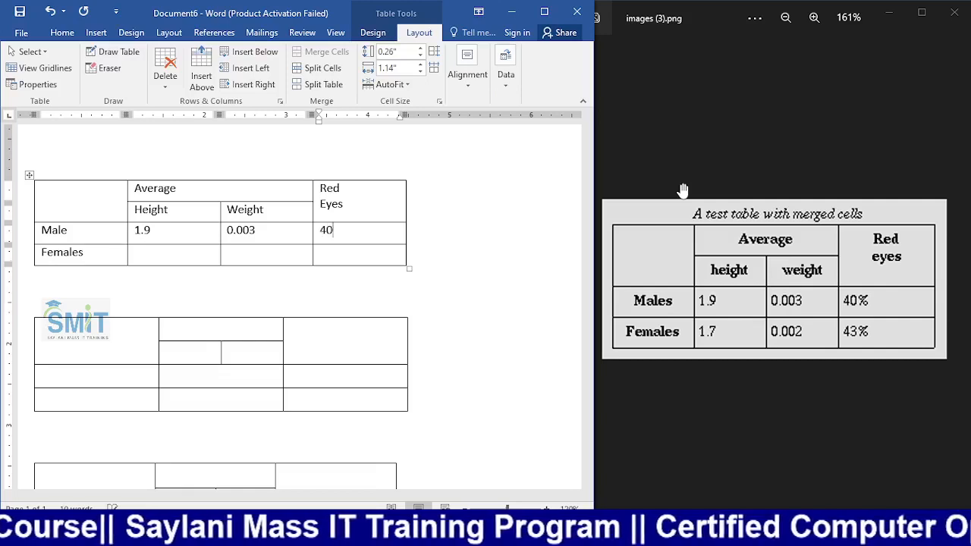
text(%)
Fill the Females row with 43% under Red Eyes, 0.002 under Weight and 1.7 under Height
key(Down)
text(43)
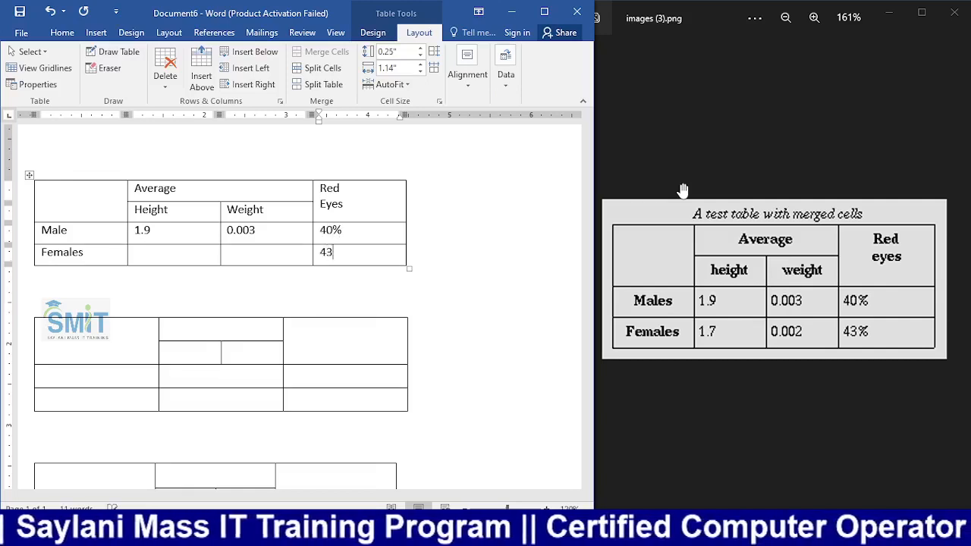
text(%)
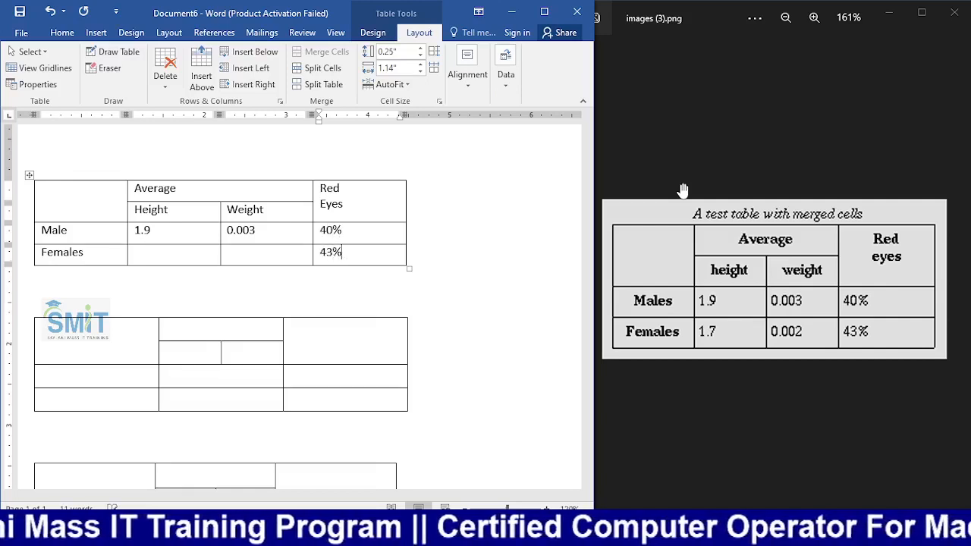
key(shift+Tab)
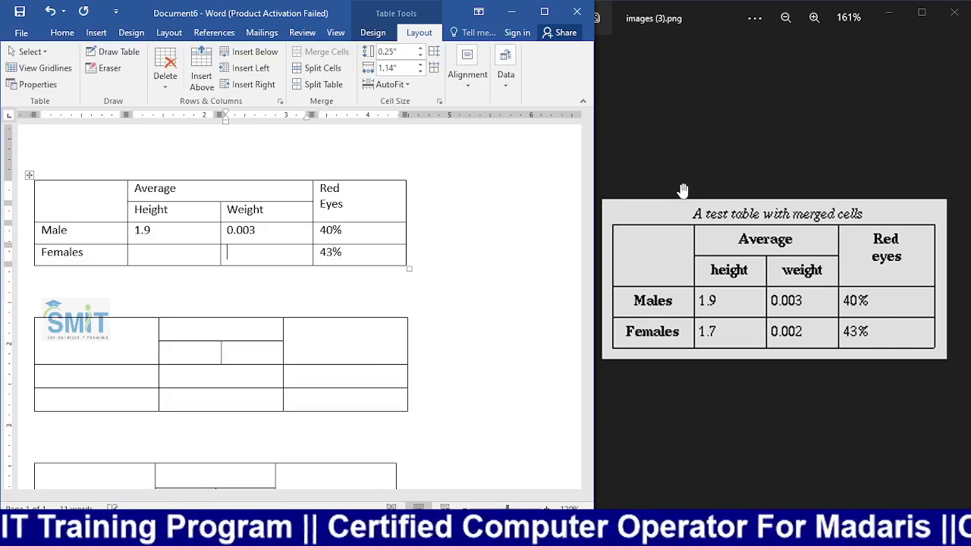
text(0.00)
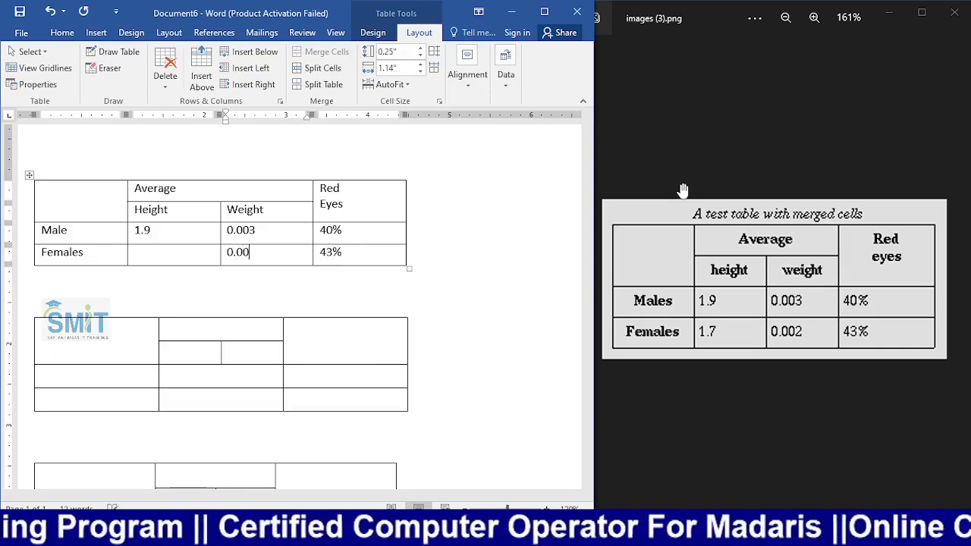
text(3)
key(BackSpace)
text(2)
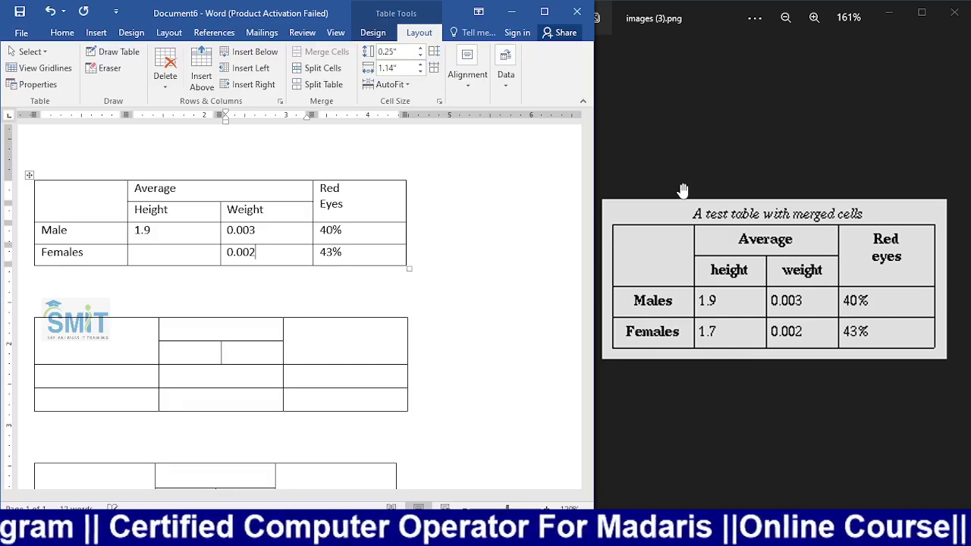
key(shift+Tab)
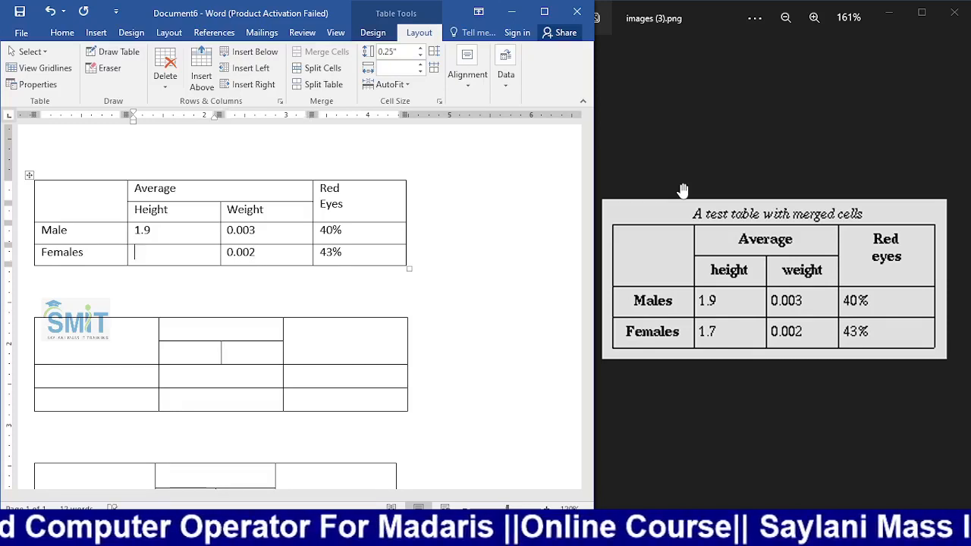
text(1.7)
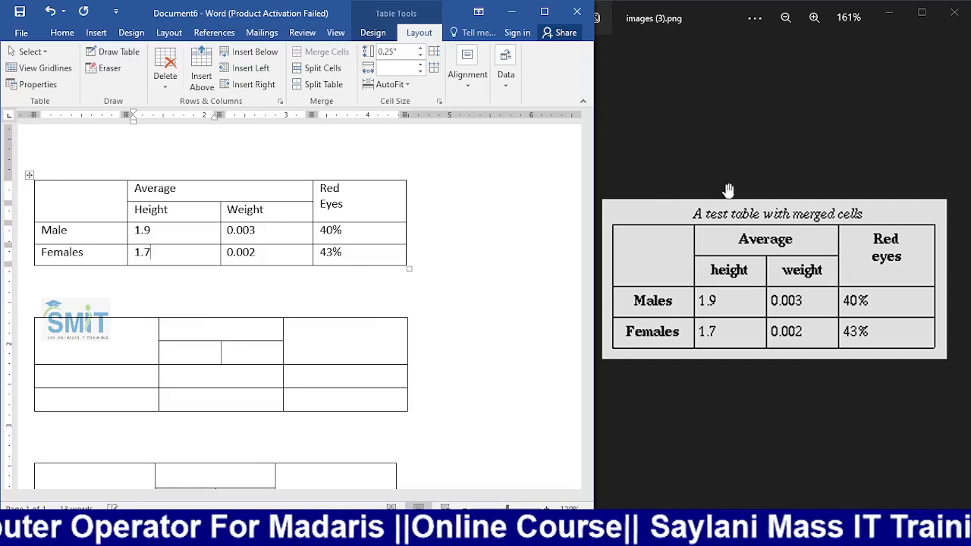
Center all text in the first table's cells both horizontally and vertically
click(505, 278)
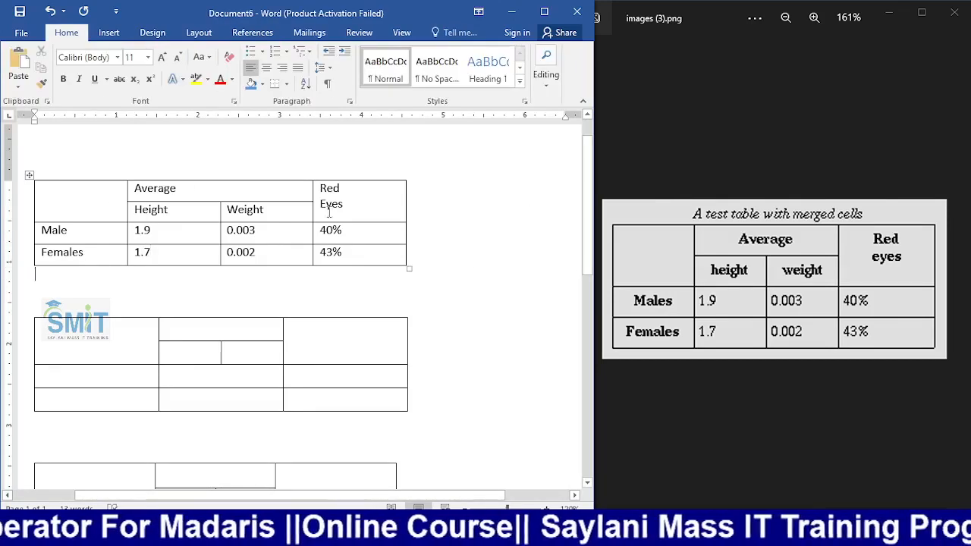
click(29, 175)
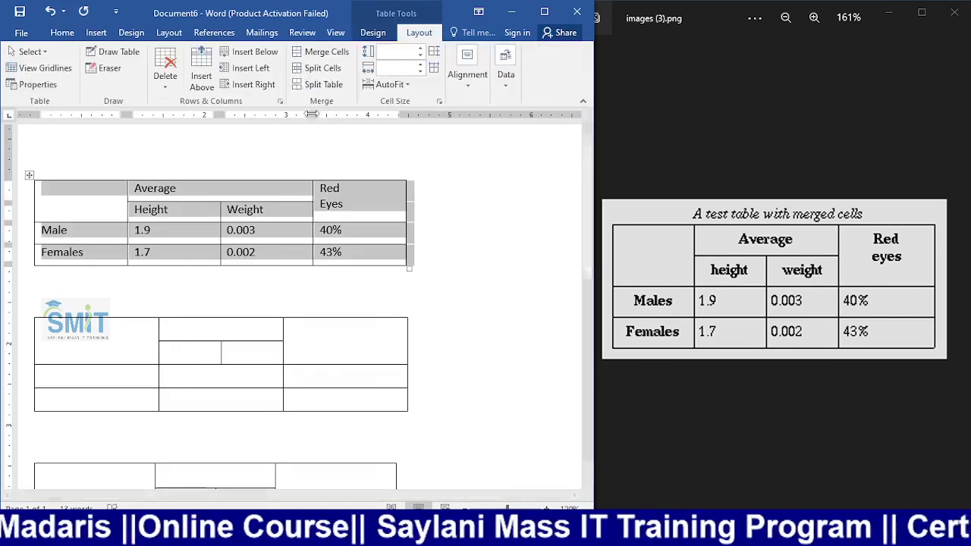
click(465, 92)
click(471, 134)
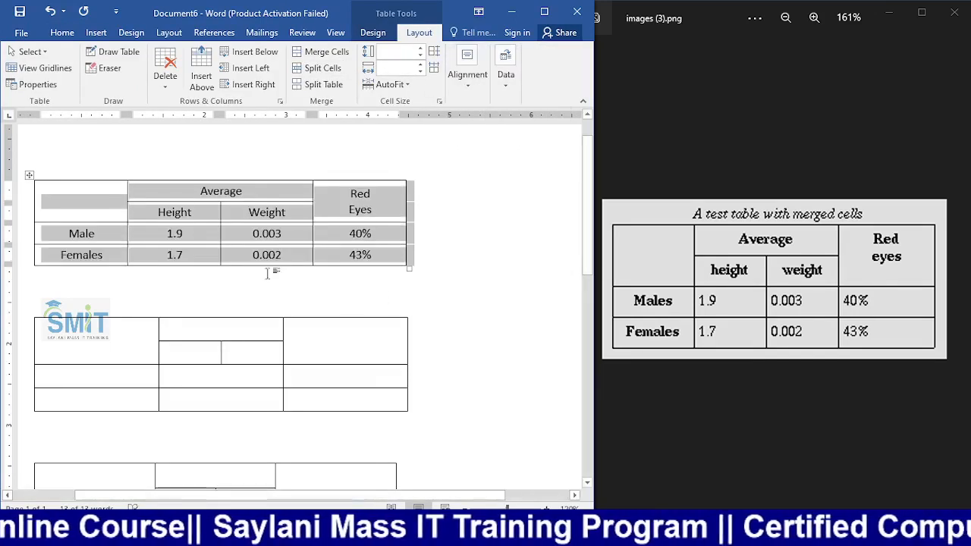
click(444, 321)
click(54, 191)
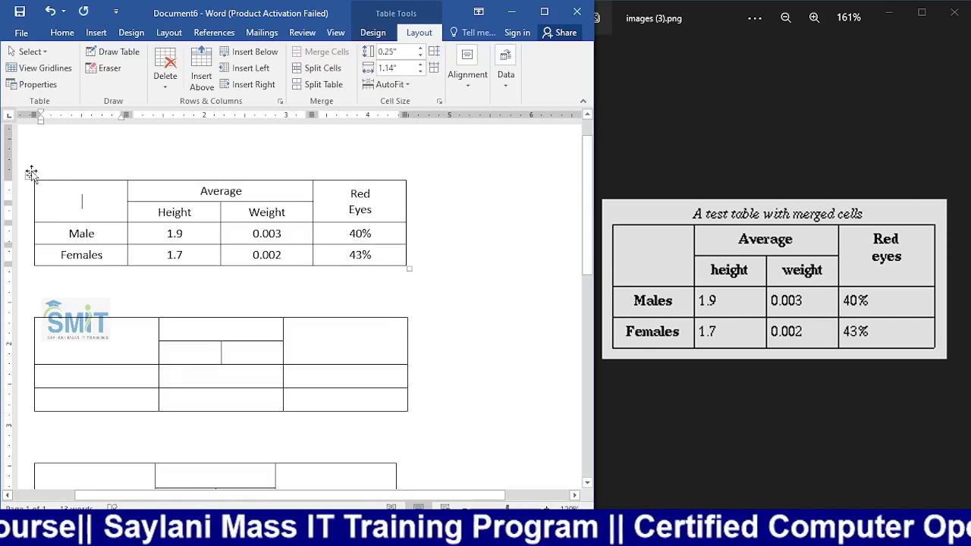
click(31, 175)
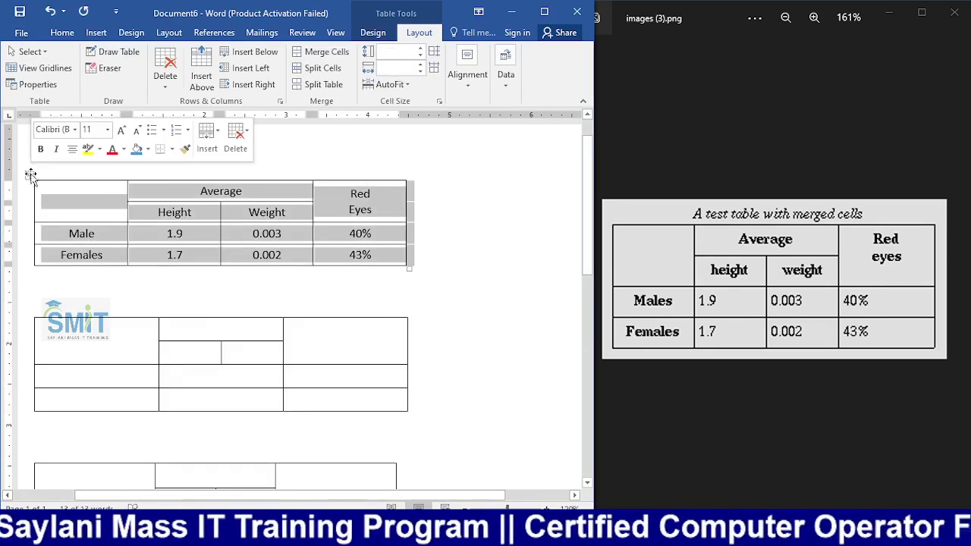
click(385, 35)
click(62, 33)
click(305, 247)
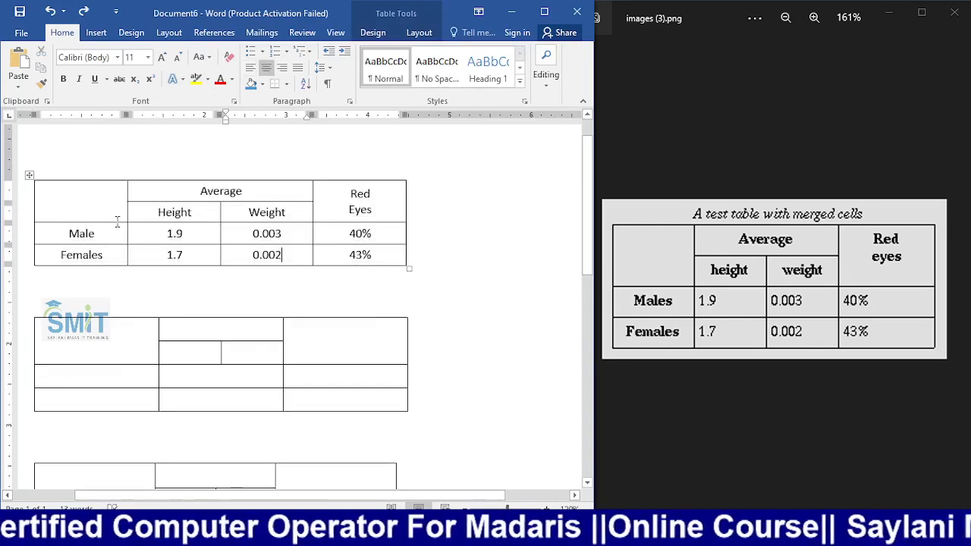
Try removing the first table's top and left borders with custom border settings applied to the whole table, and undo the change
click(82, 201)
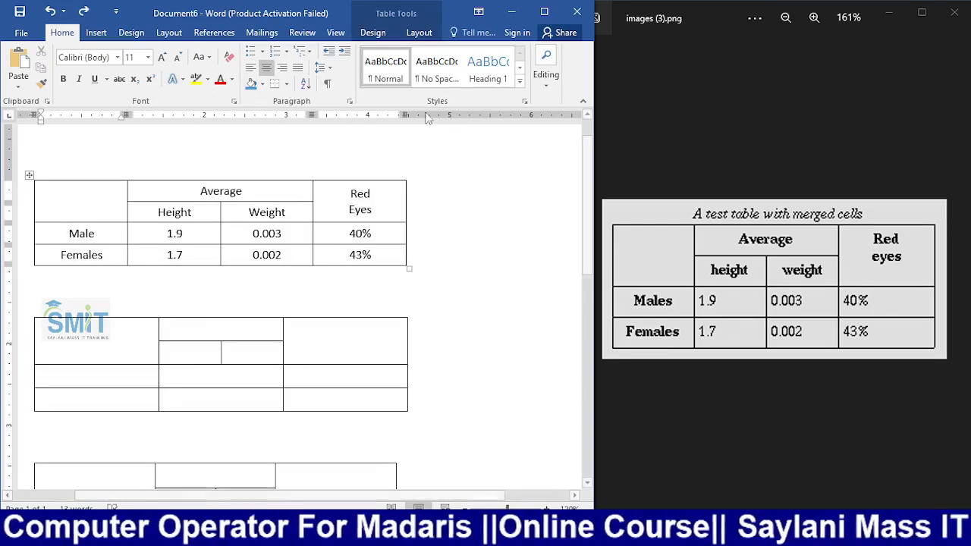
click(372, 33)
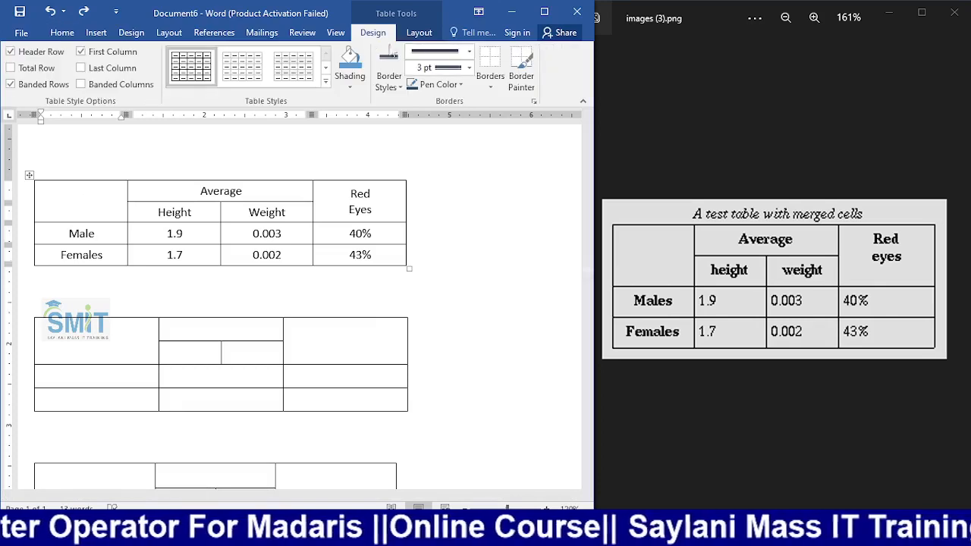
click(490, 83)
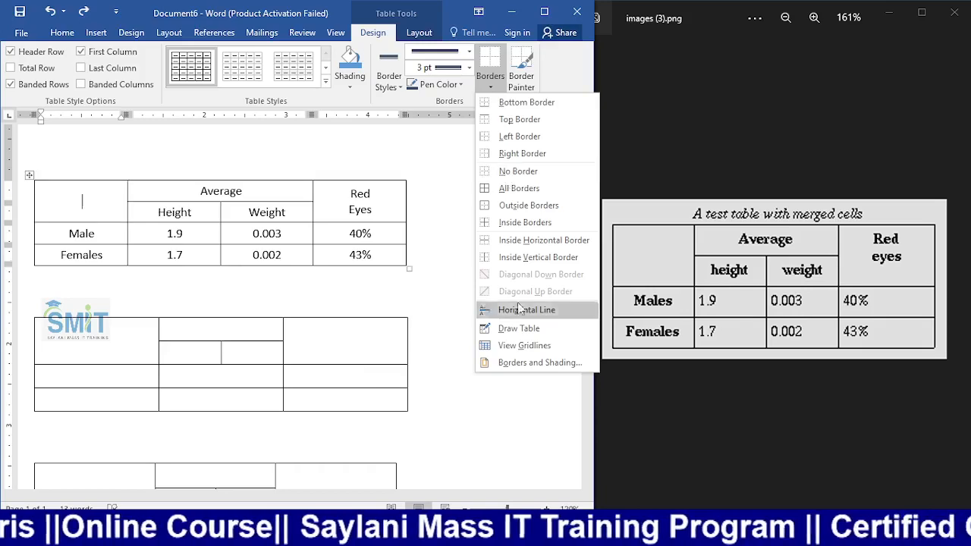
click(525, 363)
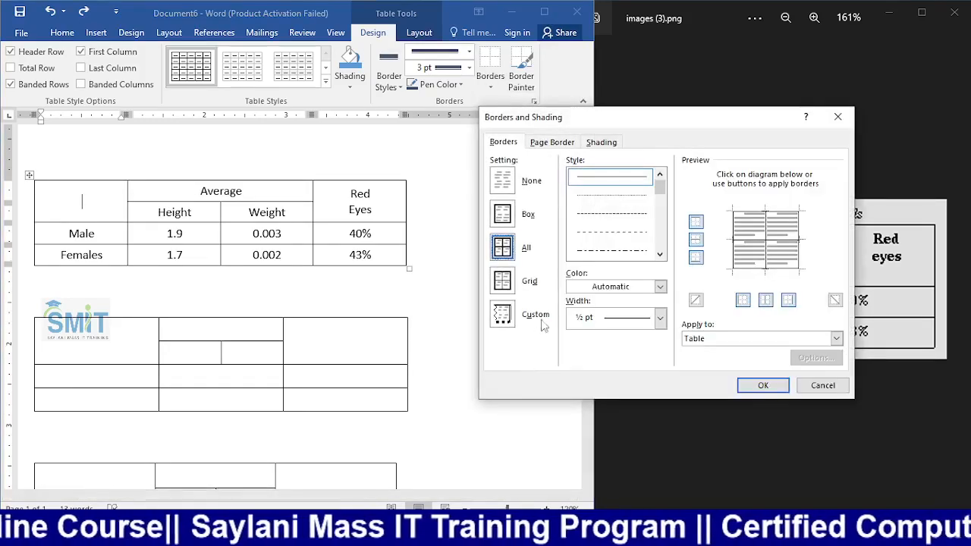
click(510, 285)
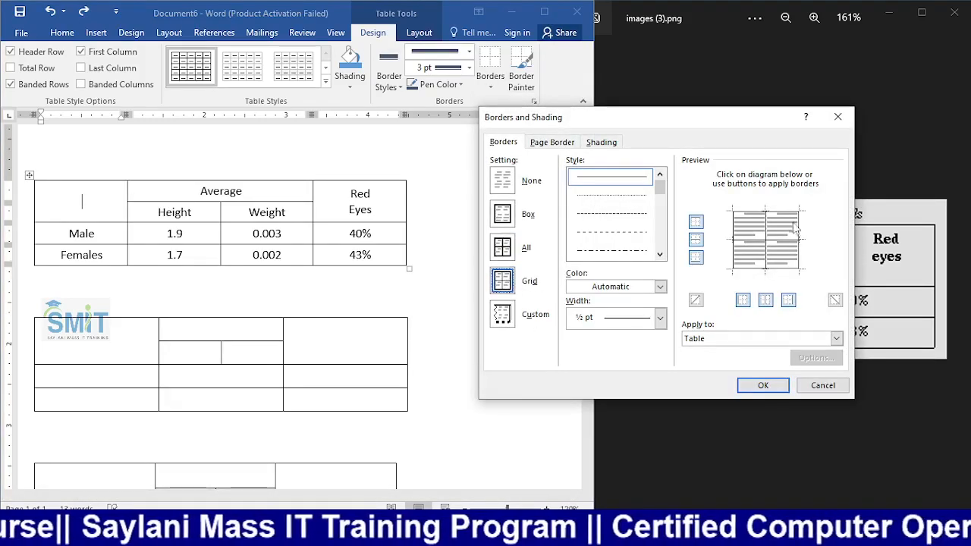
click(754, 212)
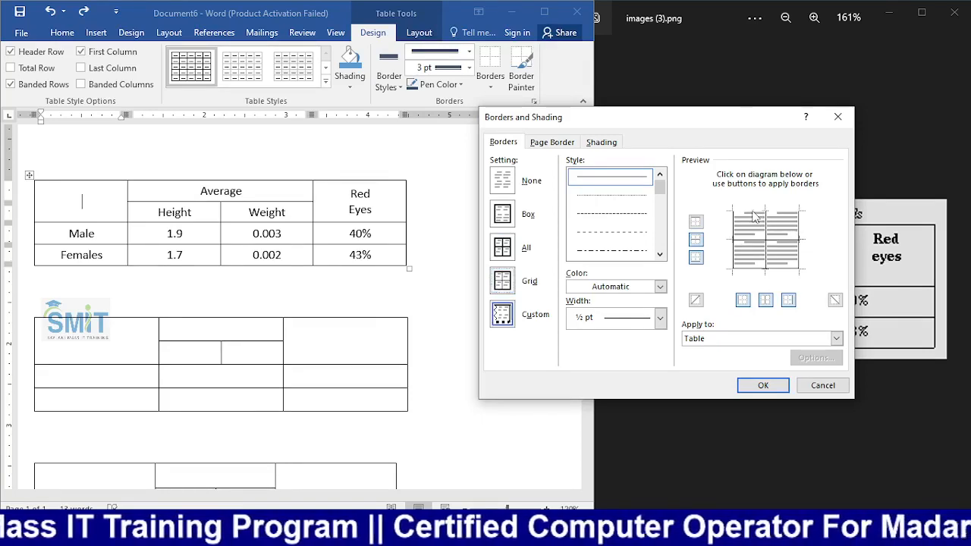
click(734, 232)
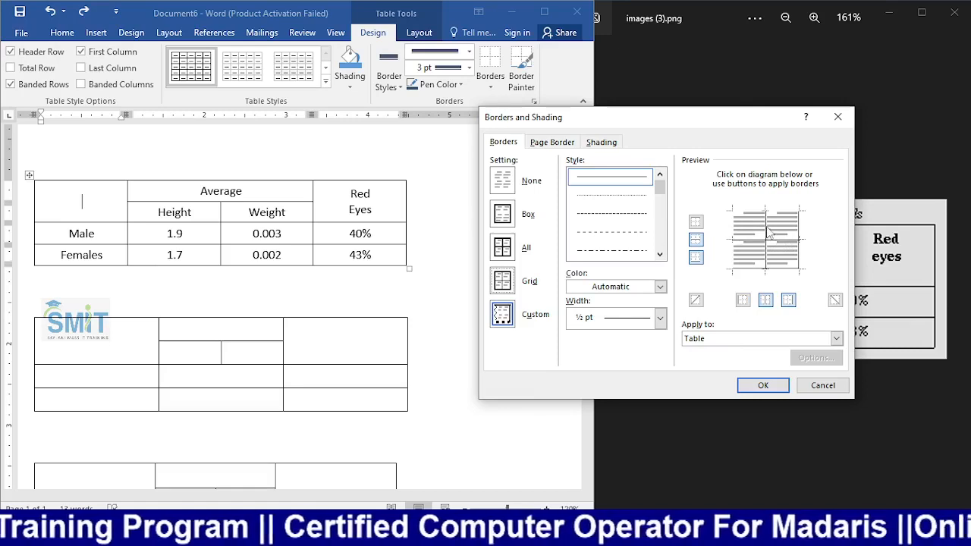
click(801, 234)
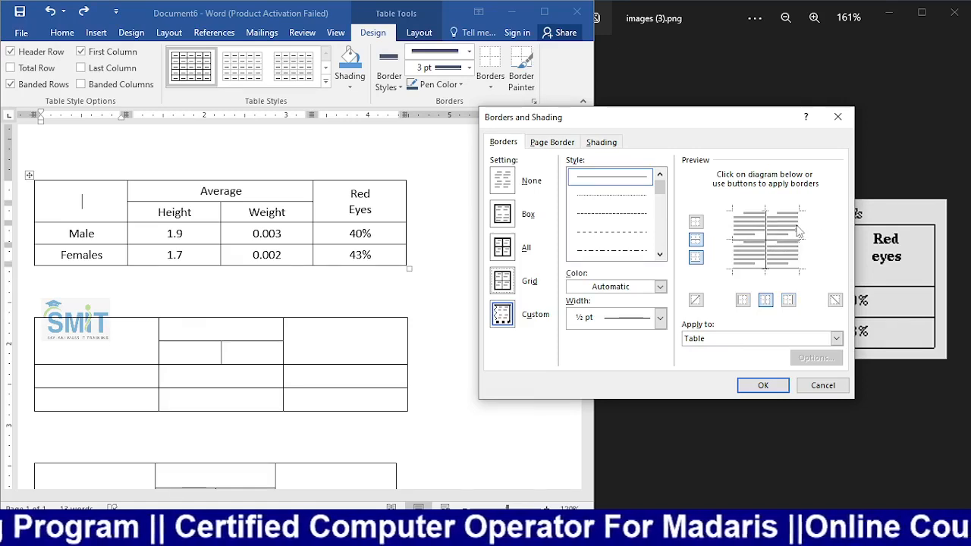
click(801, 233)
click(768, 240)
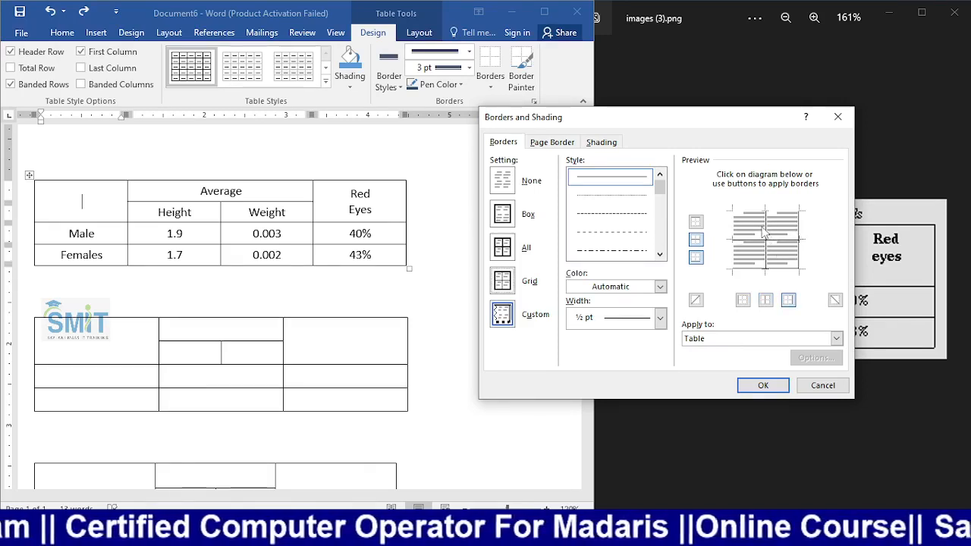
click(763, 385)
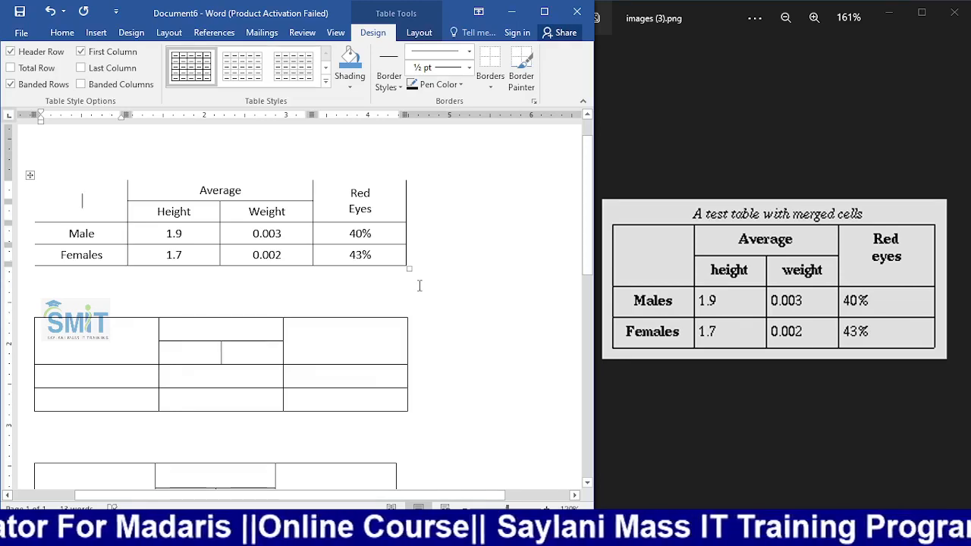
key(ctrl+z)
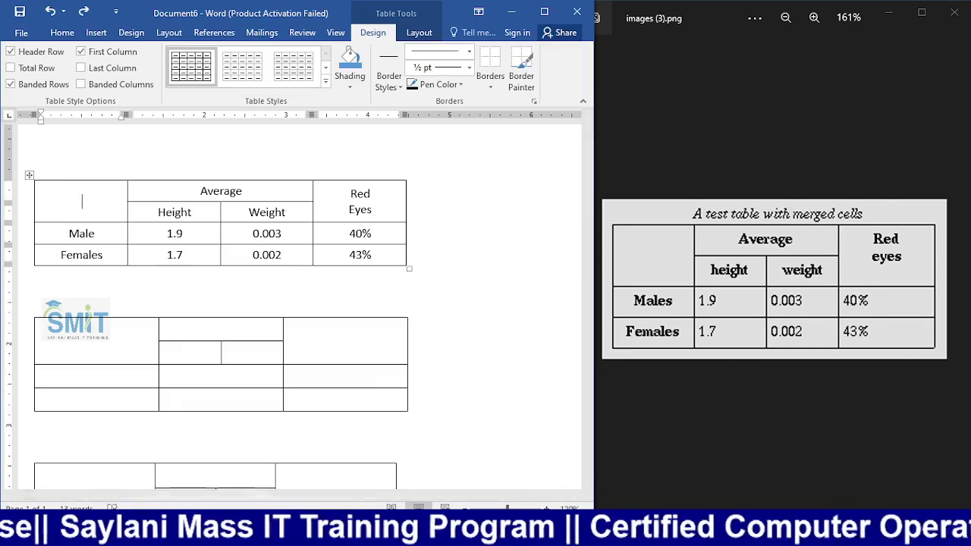
Switch to OBS and change the streamed scene from Screen Share to Main
key(alt+Tab)
key(alt+Tab)
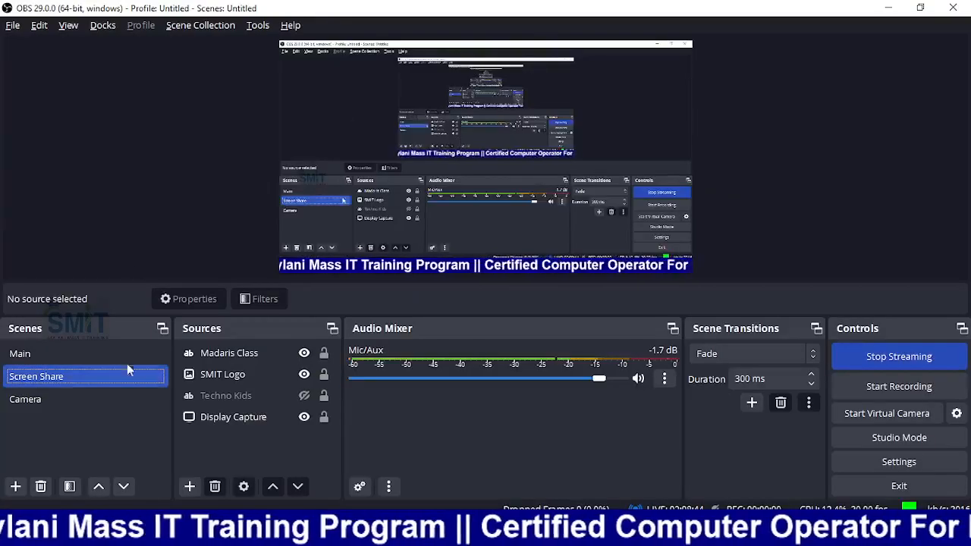
click(126, 353)
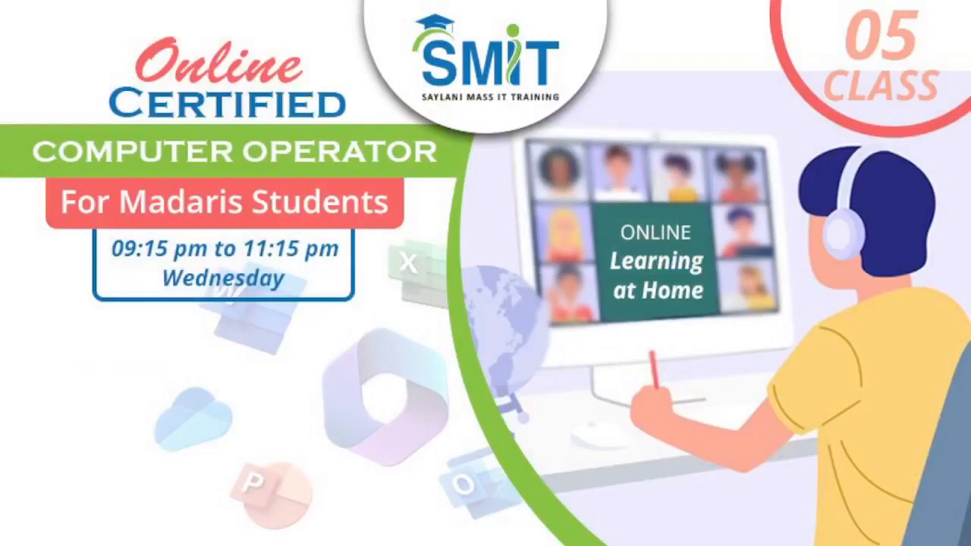